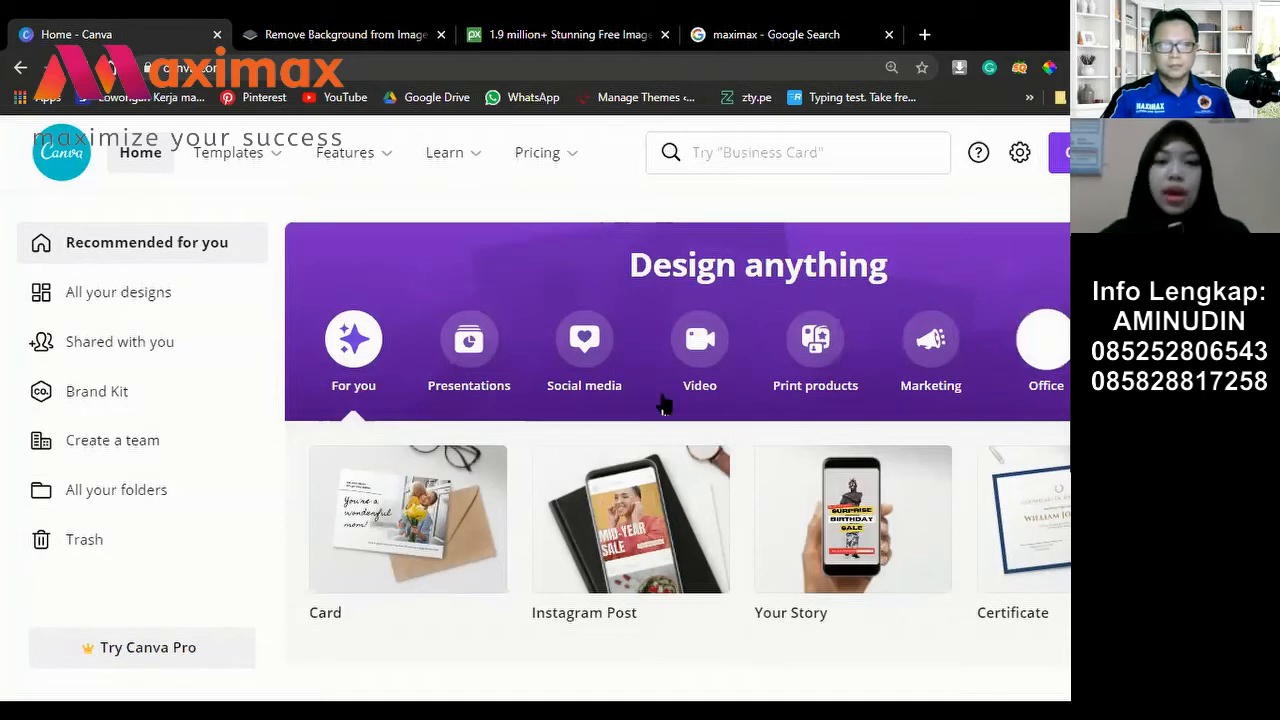
scroll(663, 404, "down", 4)
scroll(578, 420, "down", 1)
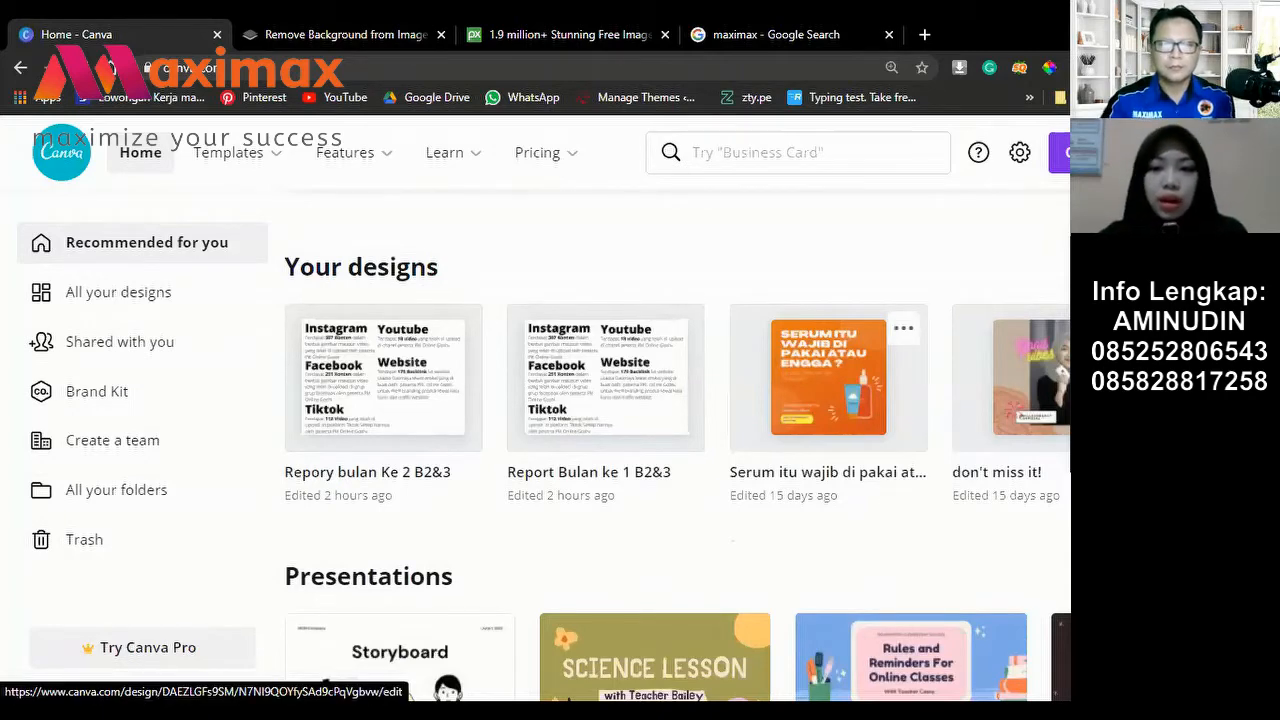
scroll(677, 377, "right", 5)
scroll(677, 377, "right", 8)
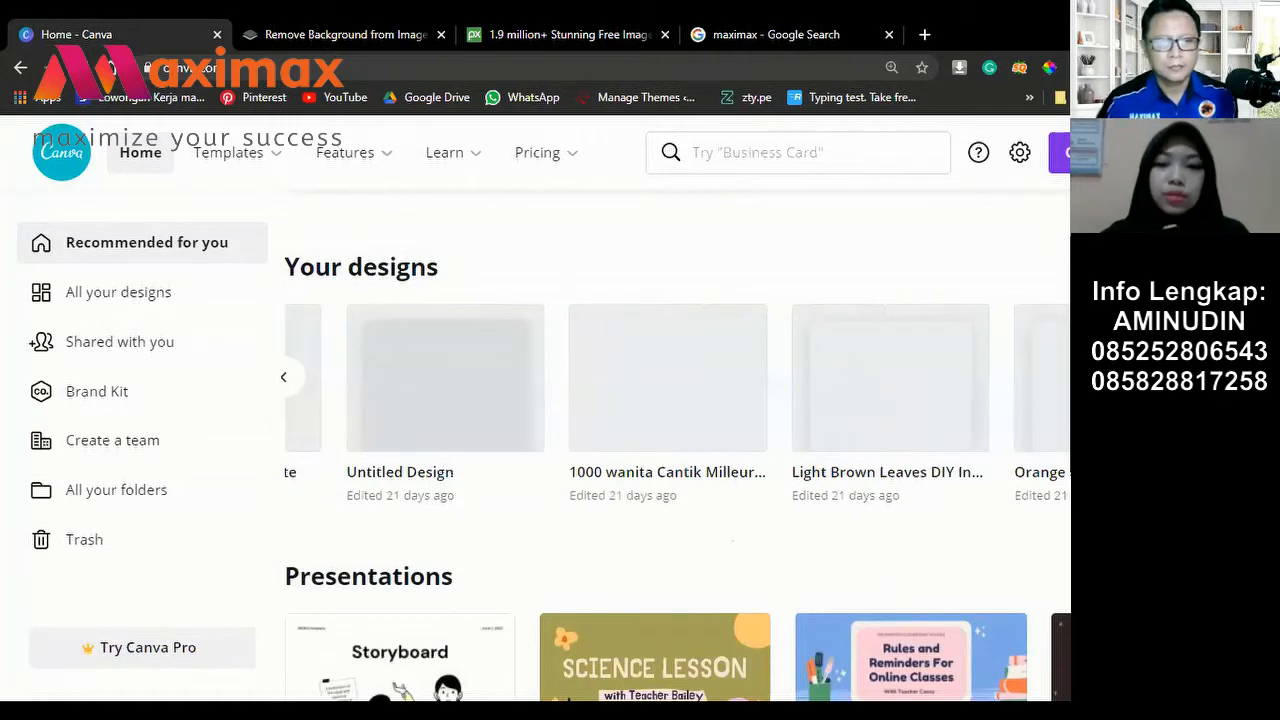
scroll(677, 377, "right", 5)
scroll(677, 377, "right", 3)
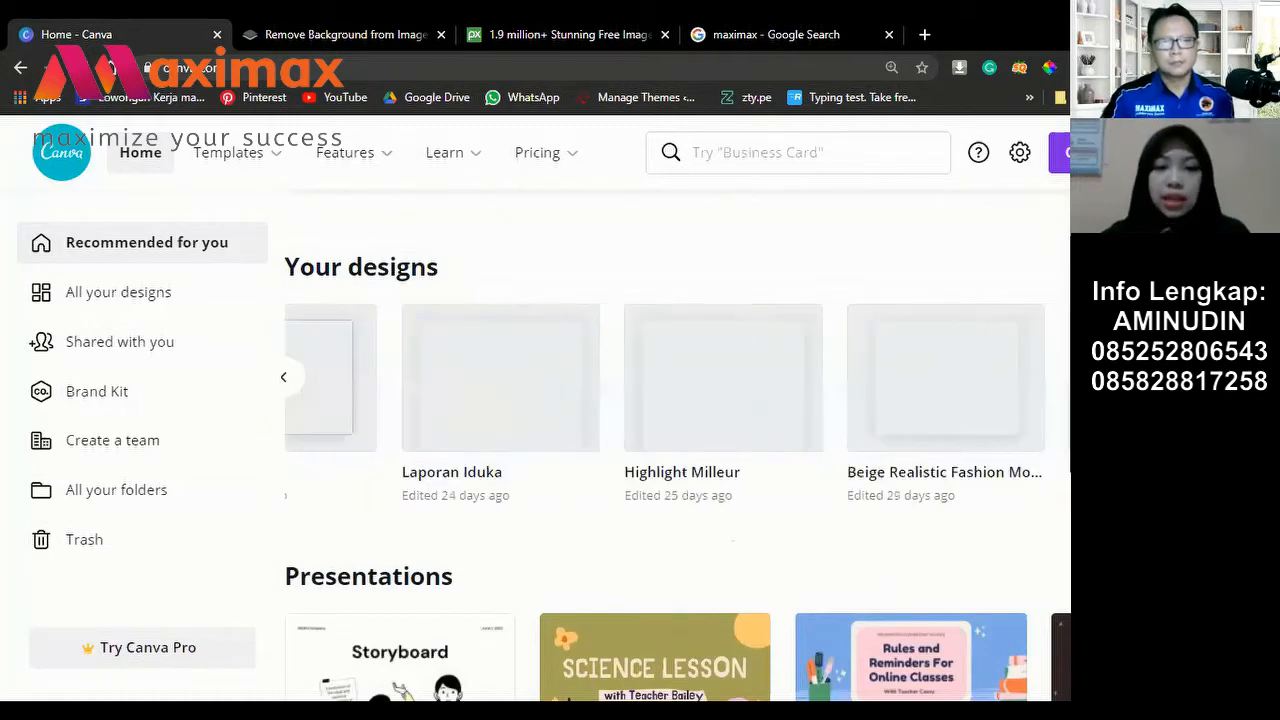
scroll(677, 377, "right", 5)
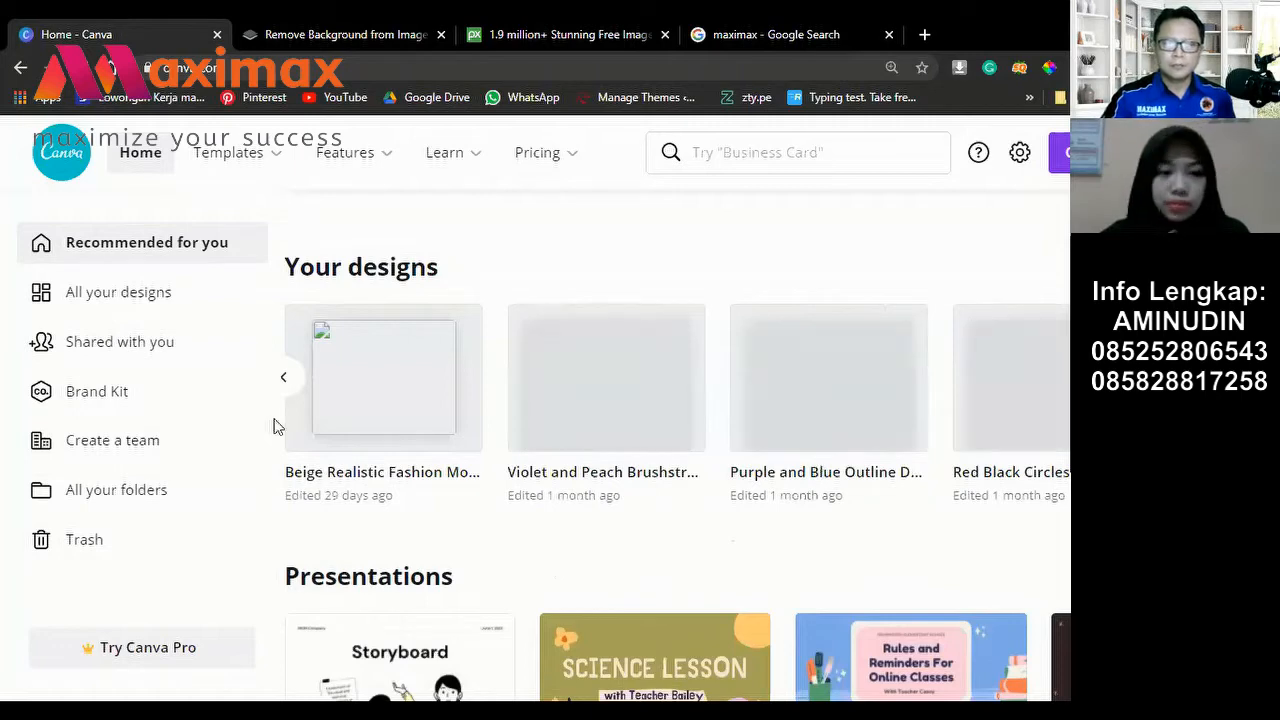
scroll(277, 426, "right", 5)
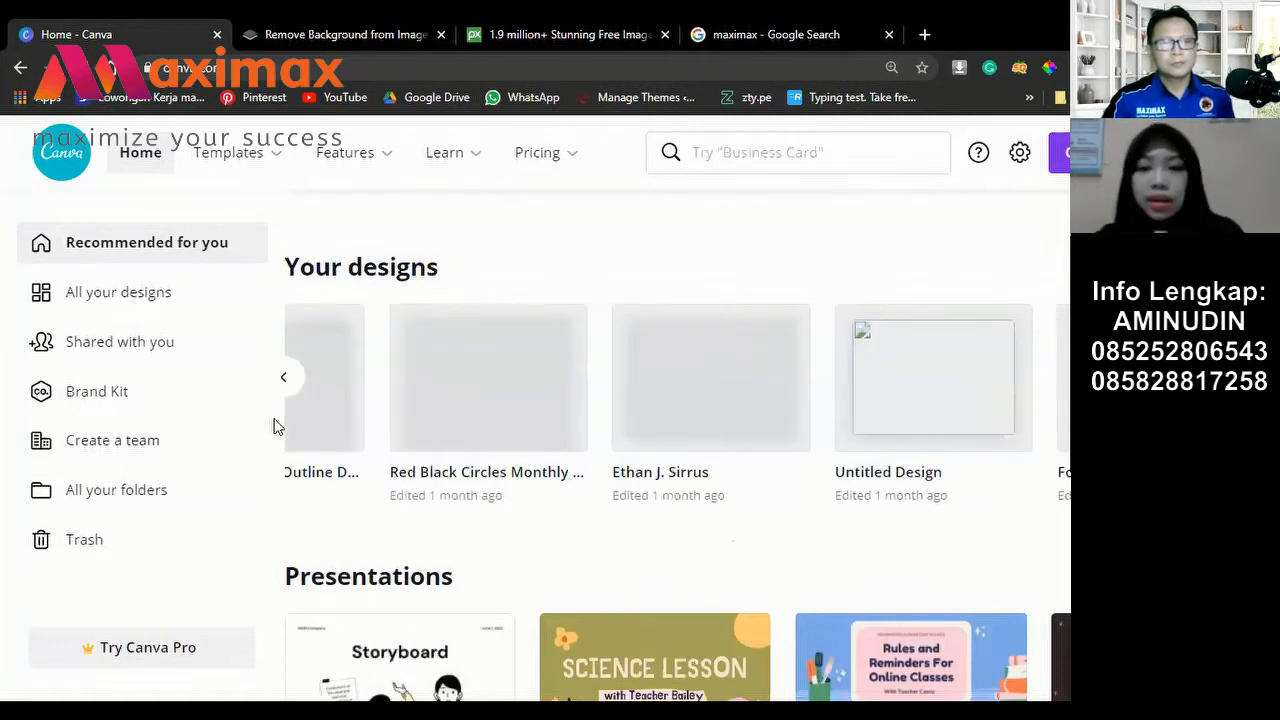
scroll(277, 426, "down", 8)
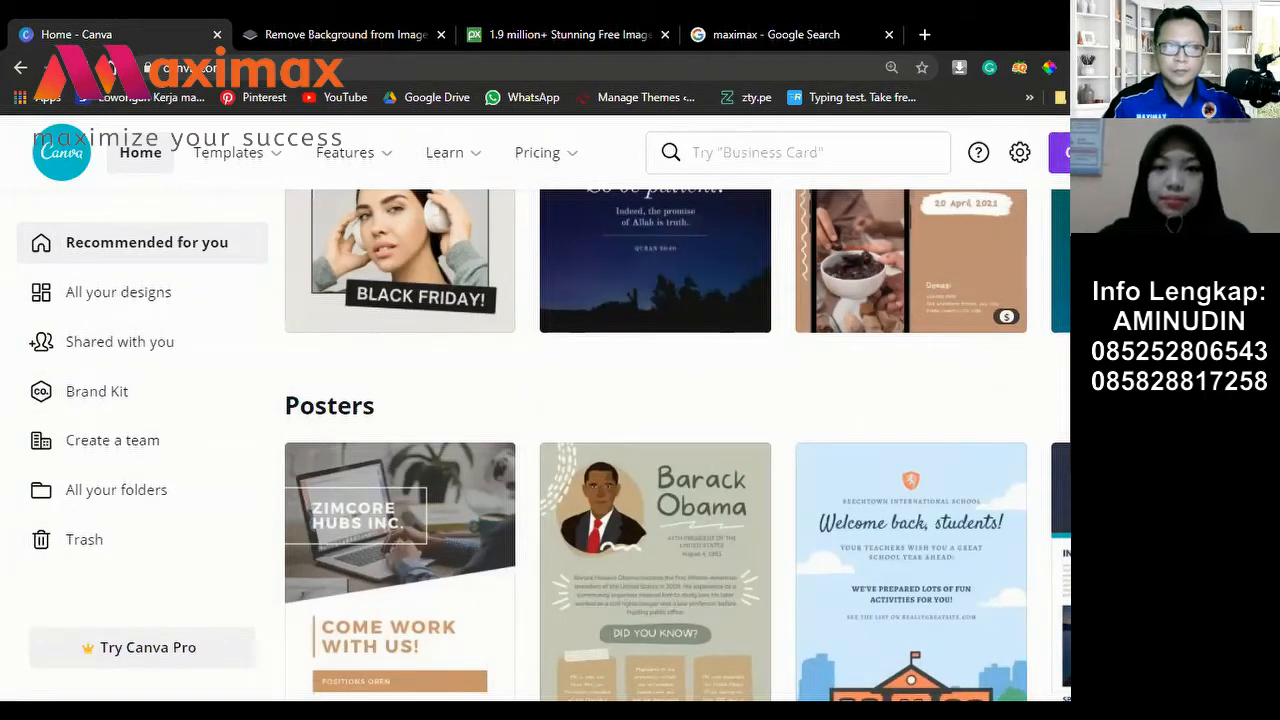
Step: Open the Create a design list and browse suggestions like Card, Instagram Post, Poster and Custom size
left_click(1062, 152)
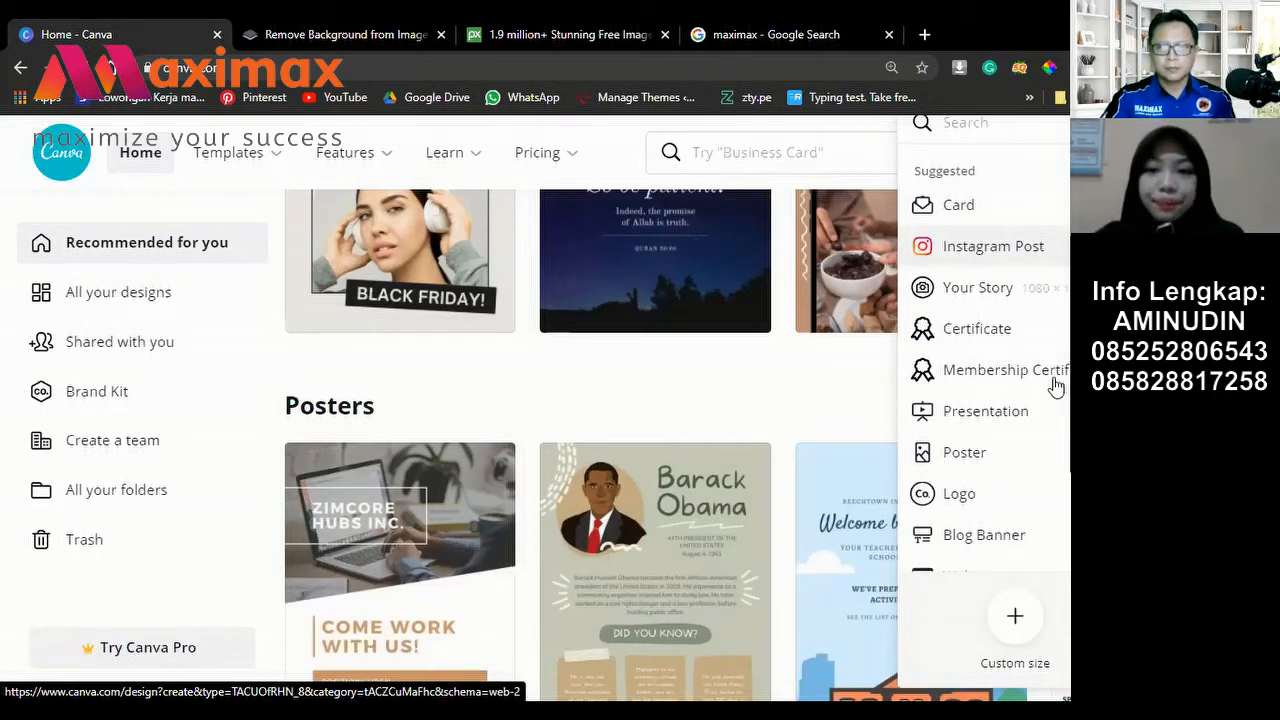
scroll(1062, 390, "down", 3)
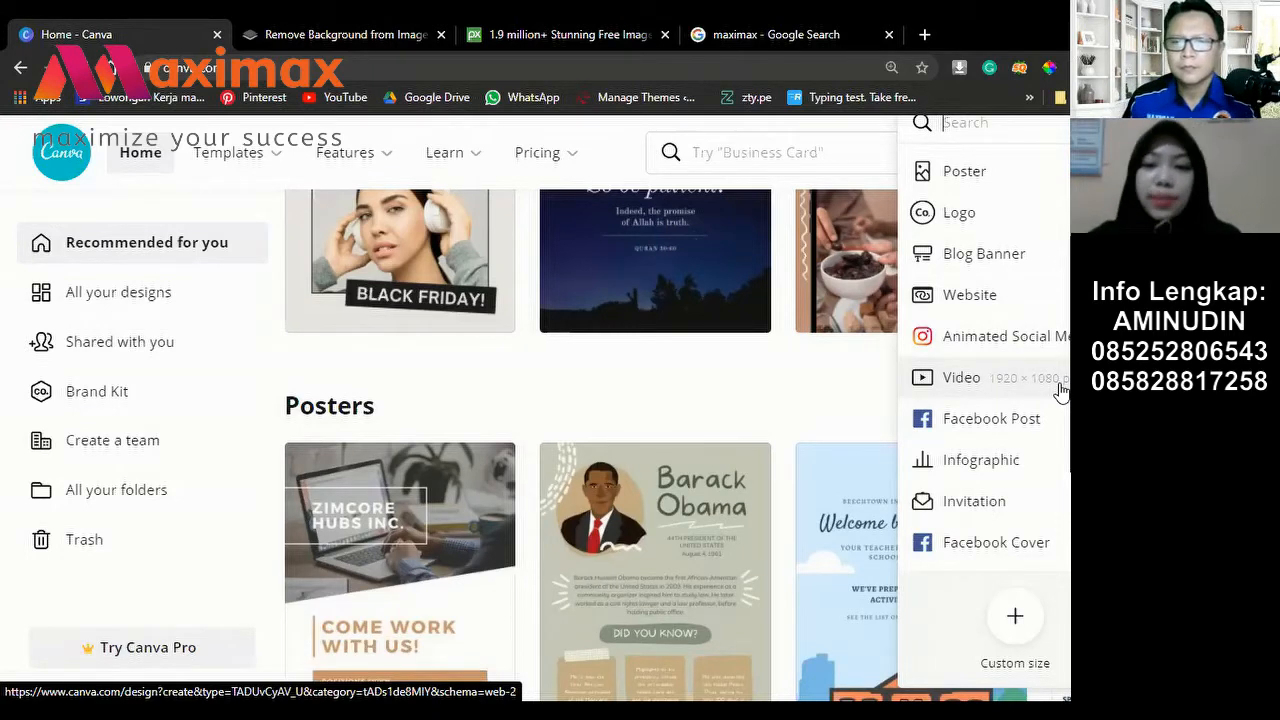
scroll(1008, 453, "down", 2)
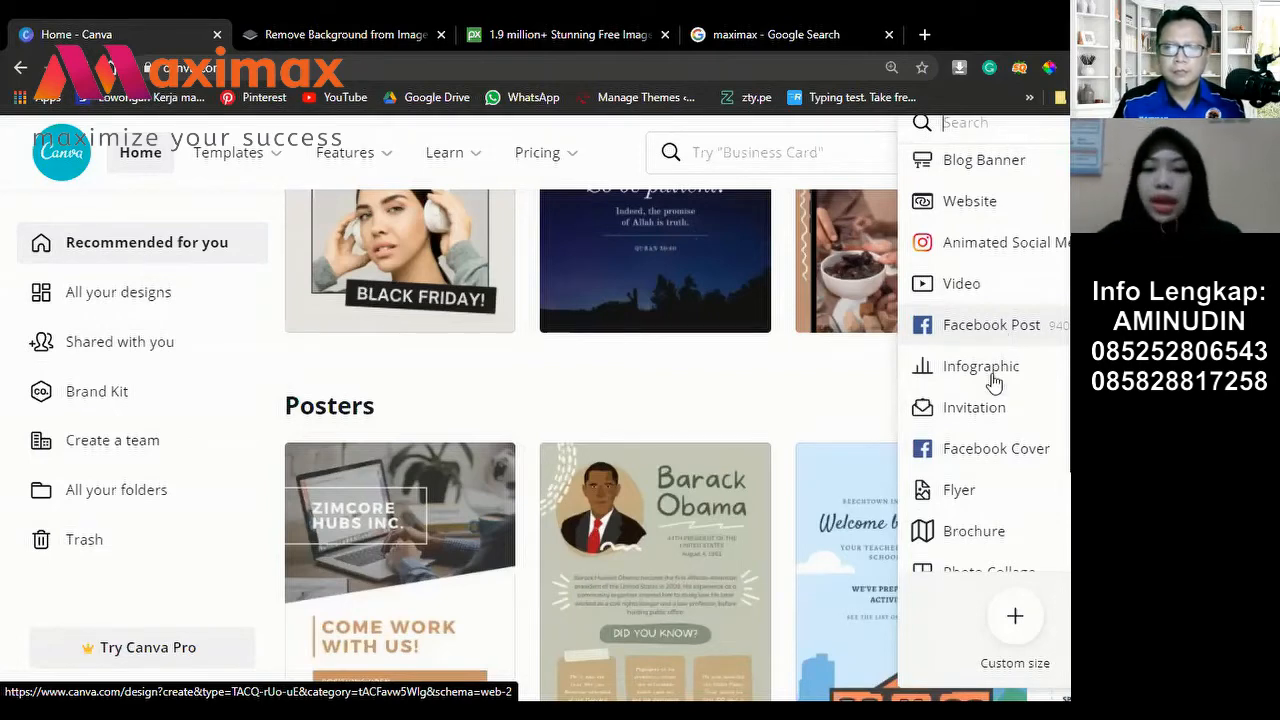
scroll(1005, 430, "up", 4)
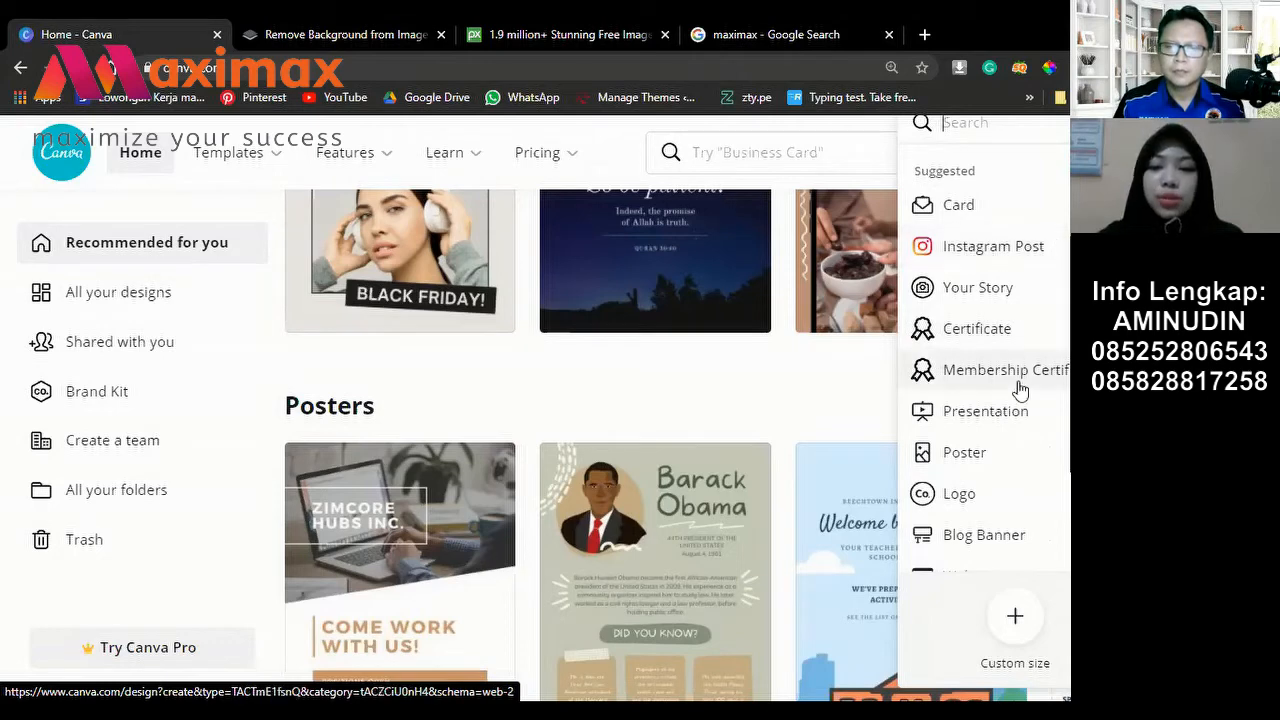
scroll(1020, 388, "down", 4)
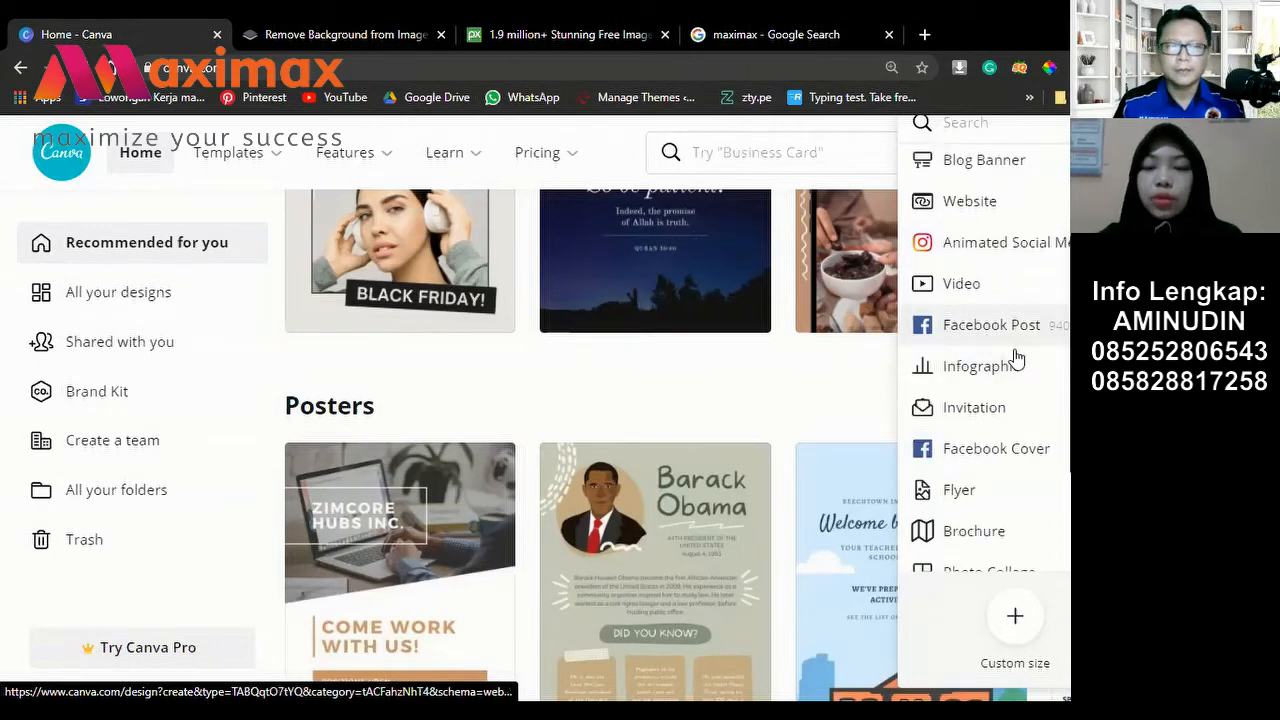
scroll(1018, 357, "up", 4)
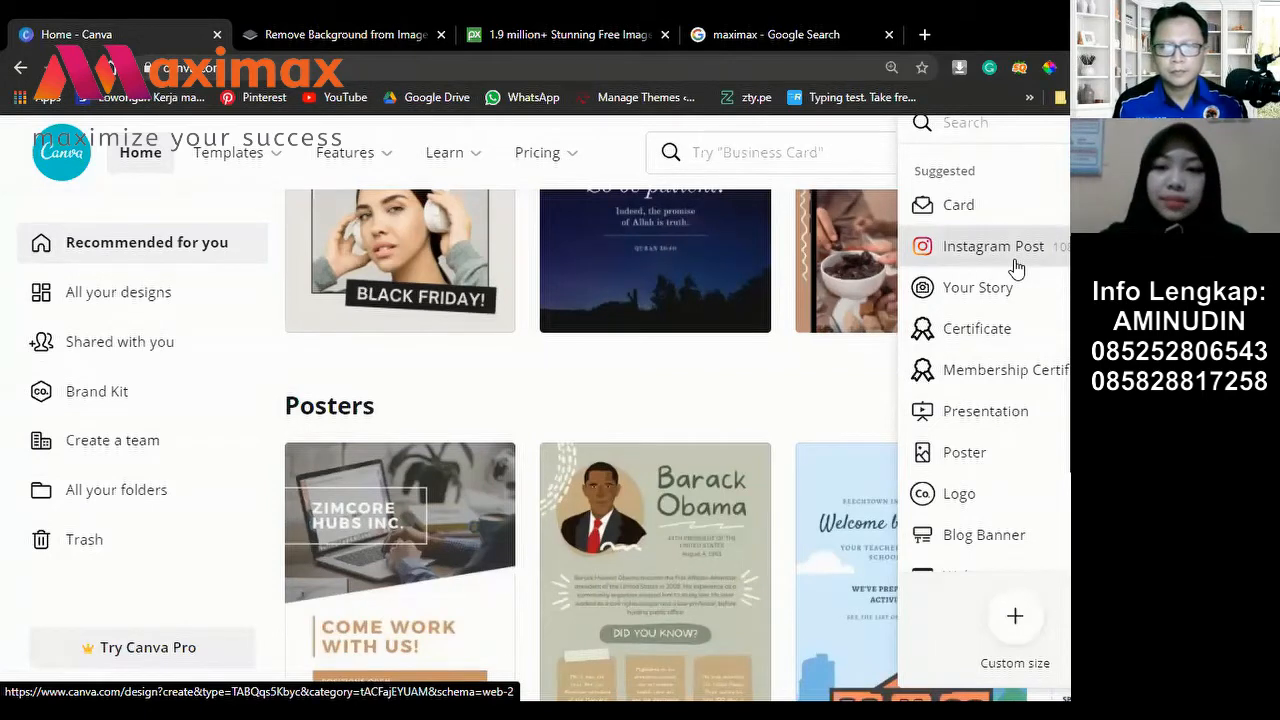
Step: Start a new blank Instagram Post design from the Create a design list
left_click(1014, 262)
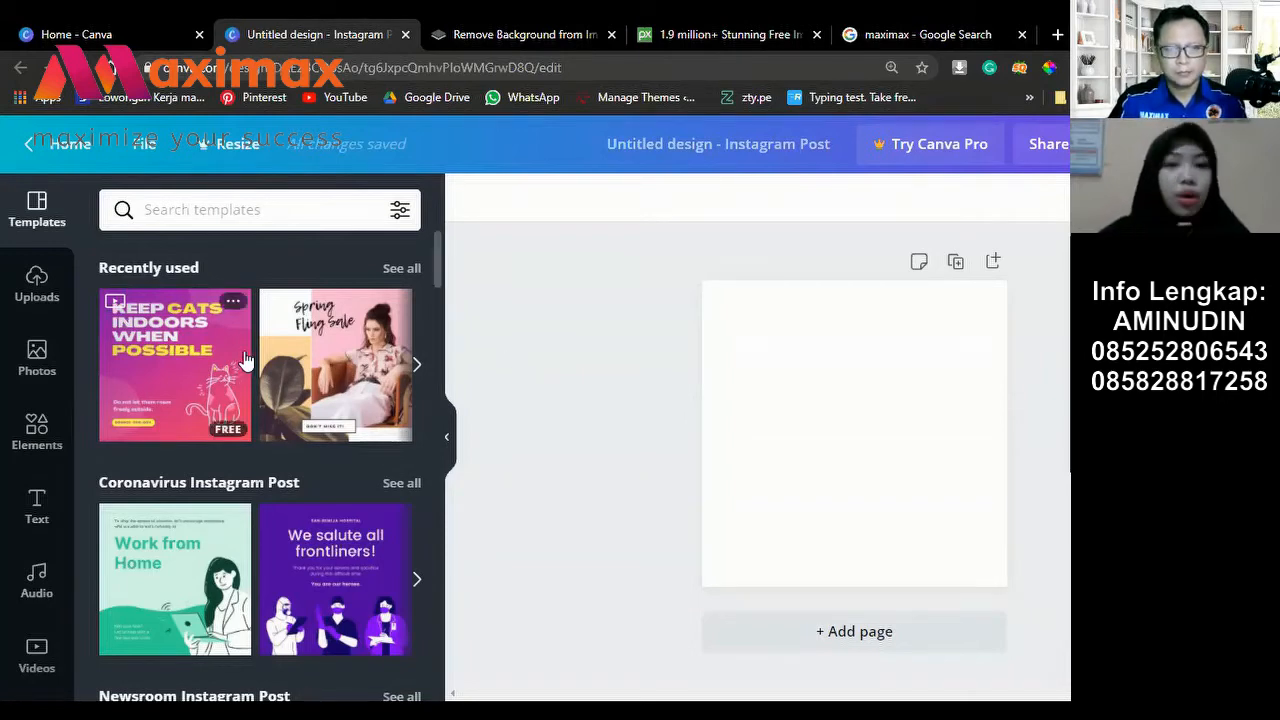
scroll(268, 350, "down", 1)
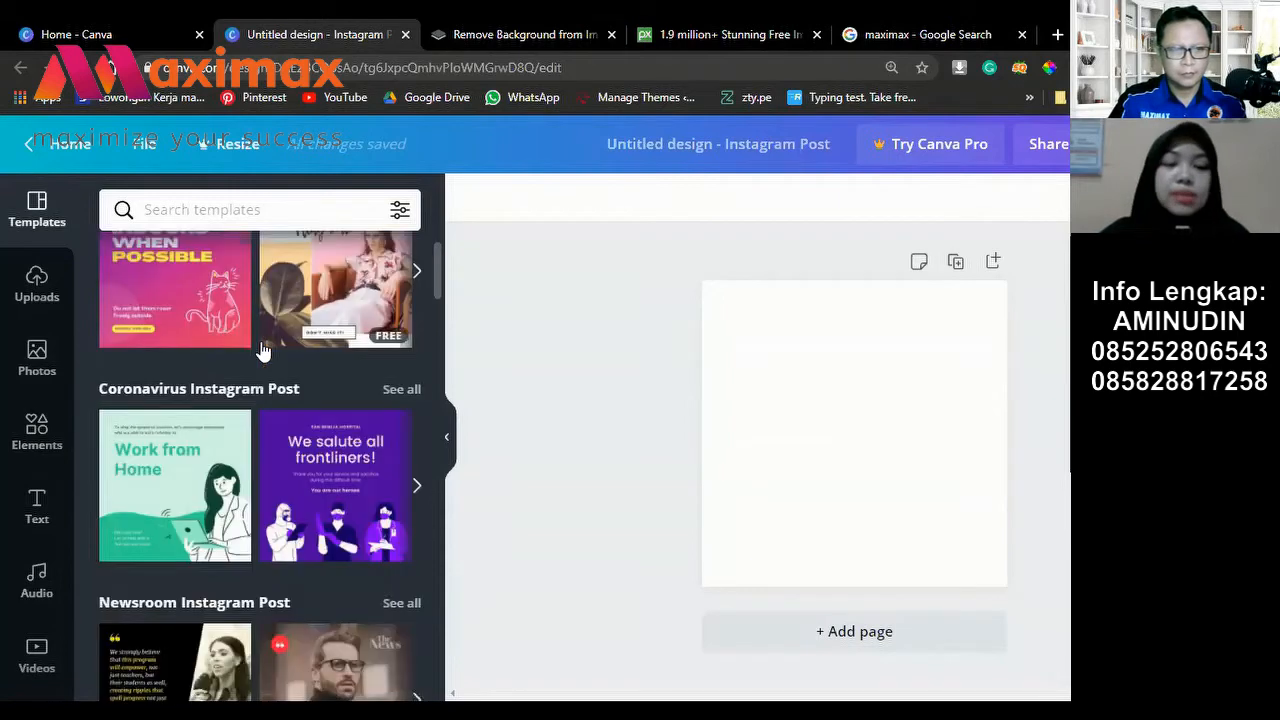
scroll(268, 350, "up", 1)
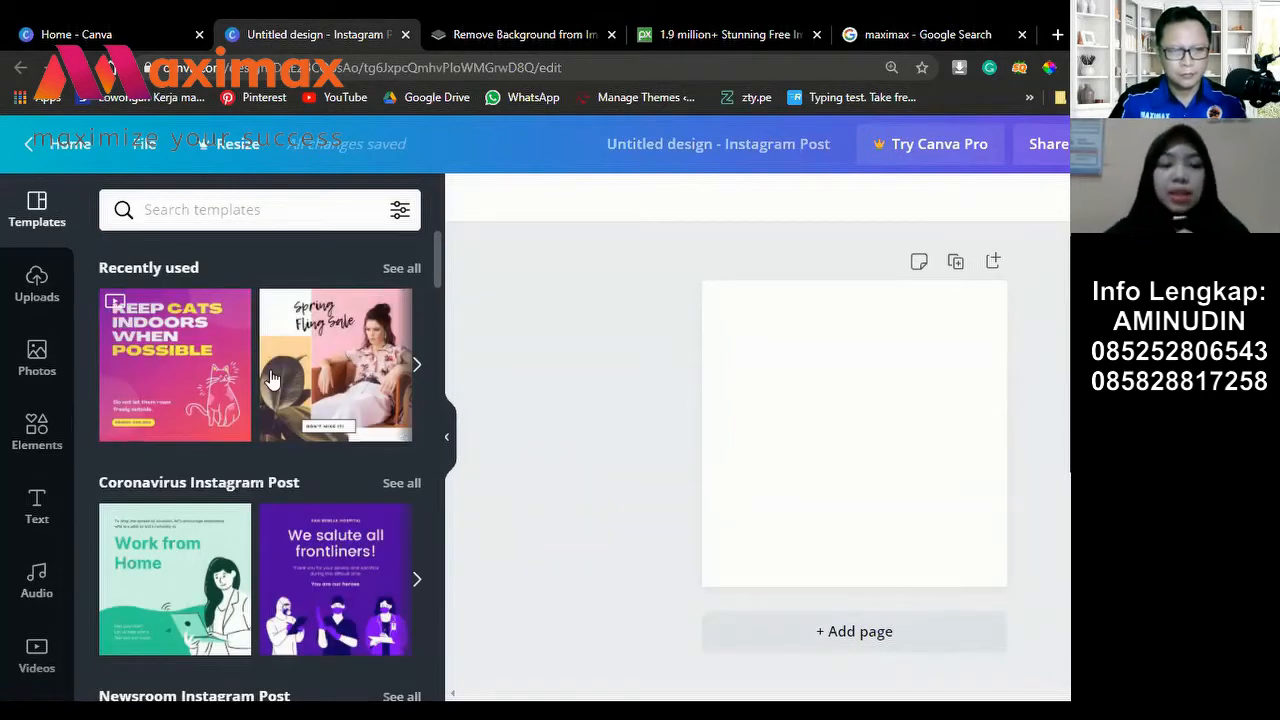
scroll(320, 455, "down", 2)
scroll(303, 477, "up", 1)
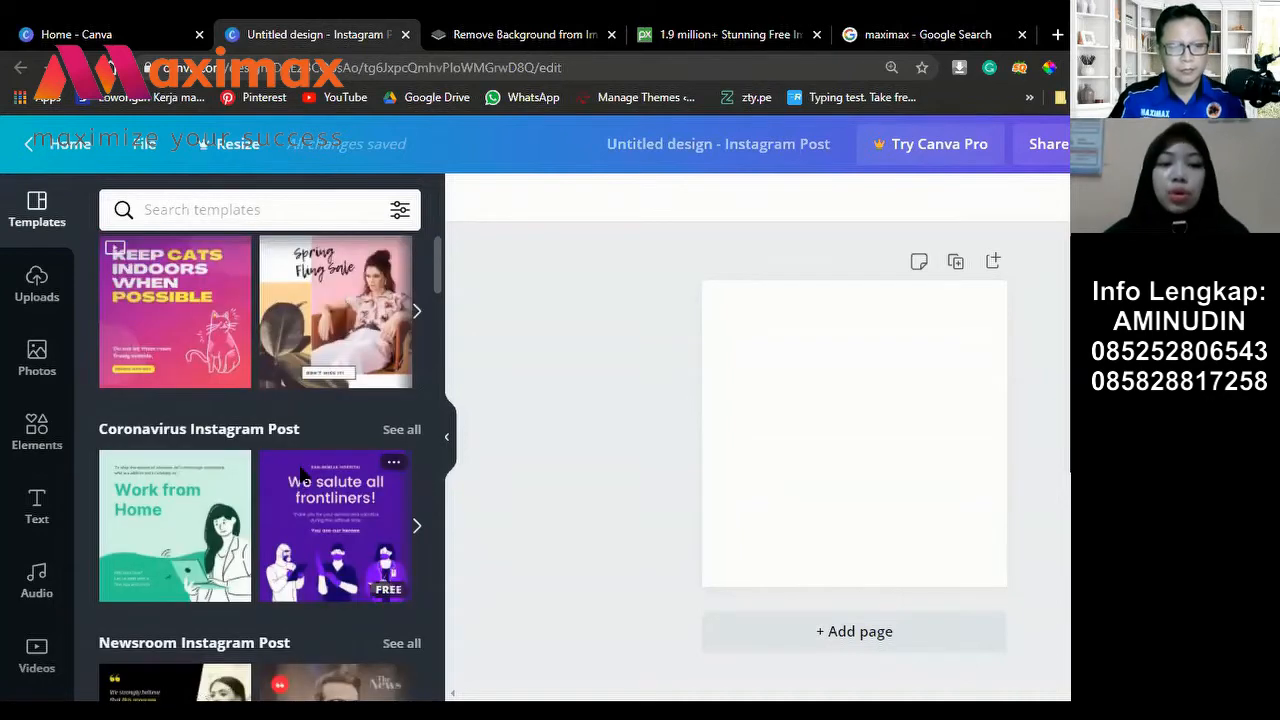
scroll(301, 477, "up", 1)
scroll(291, 460, "down", 2)
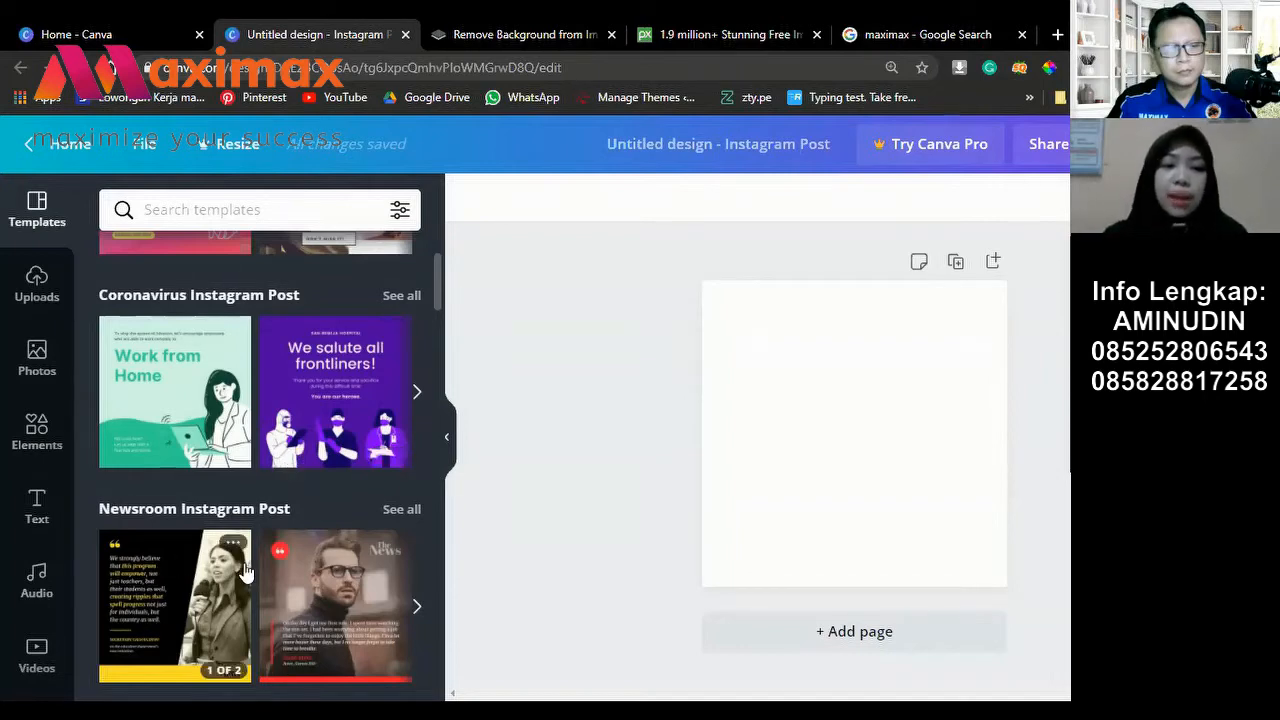
scroll(250, 500, "up", 2)
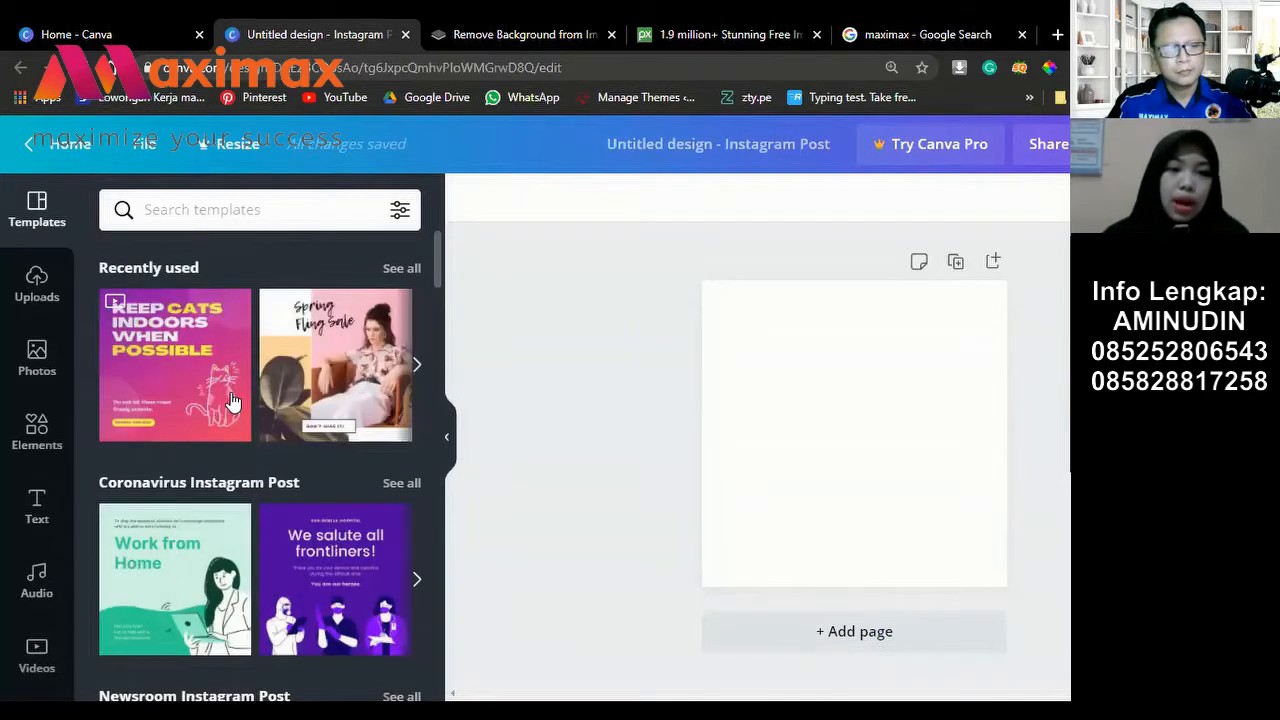
scroll(270, 519, "down", 3)
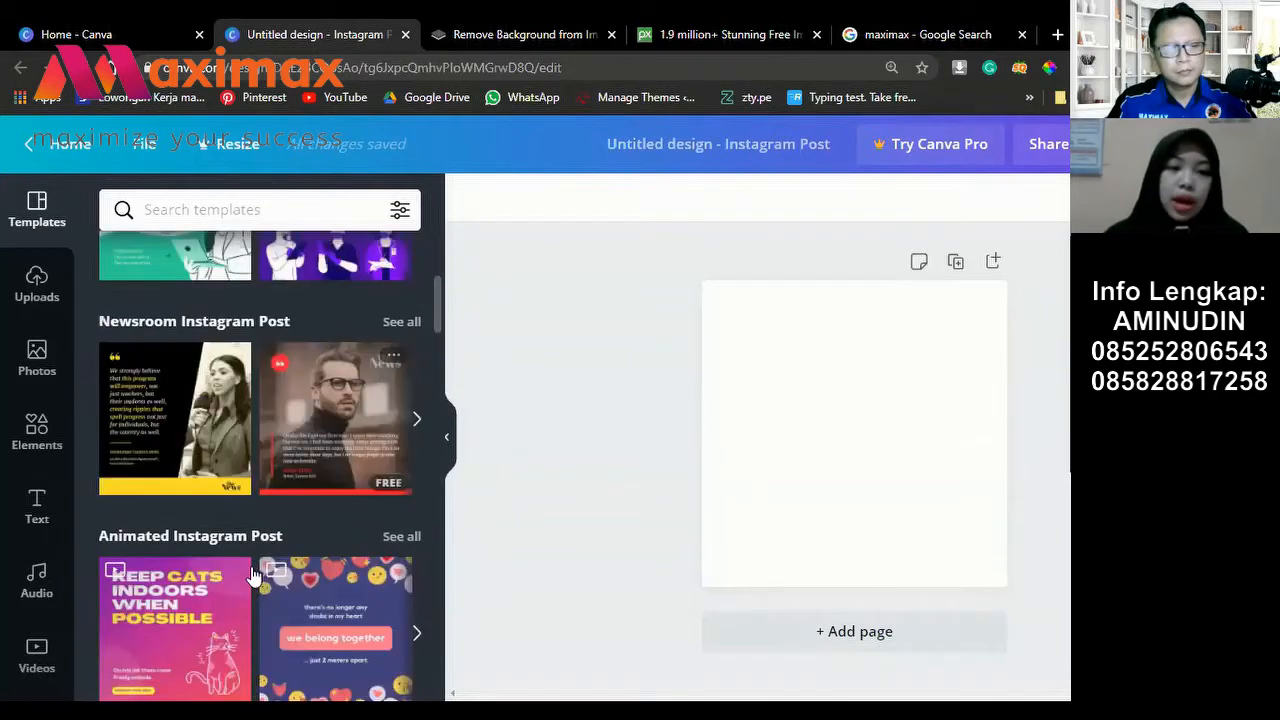
scroll(250, 578, "down", 2)
scroll(333, 546, "down", 1)
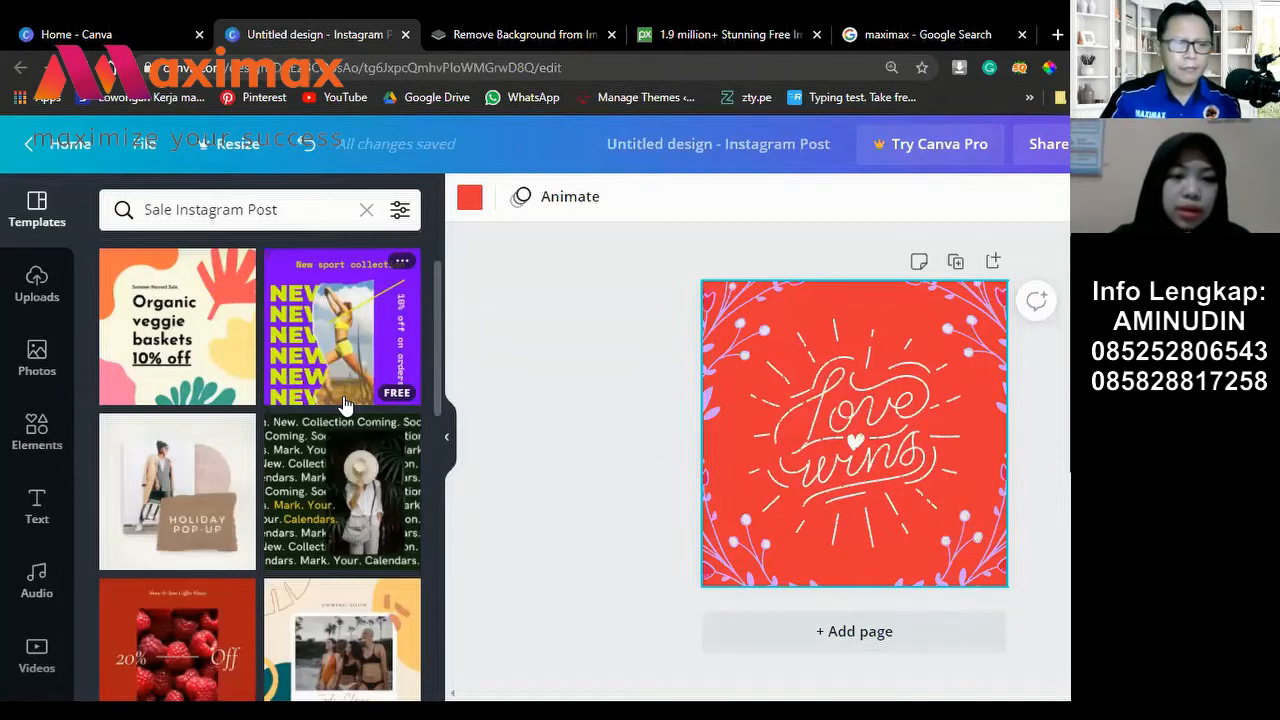
Step: Scroll the Sale Instagram Post template results down to the dark green Succulent Sundays template
scroll(344, 403, "down", 5)
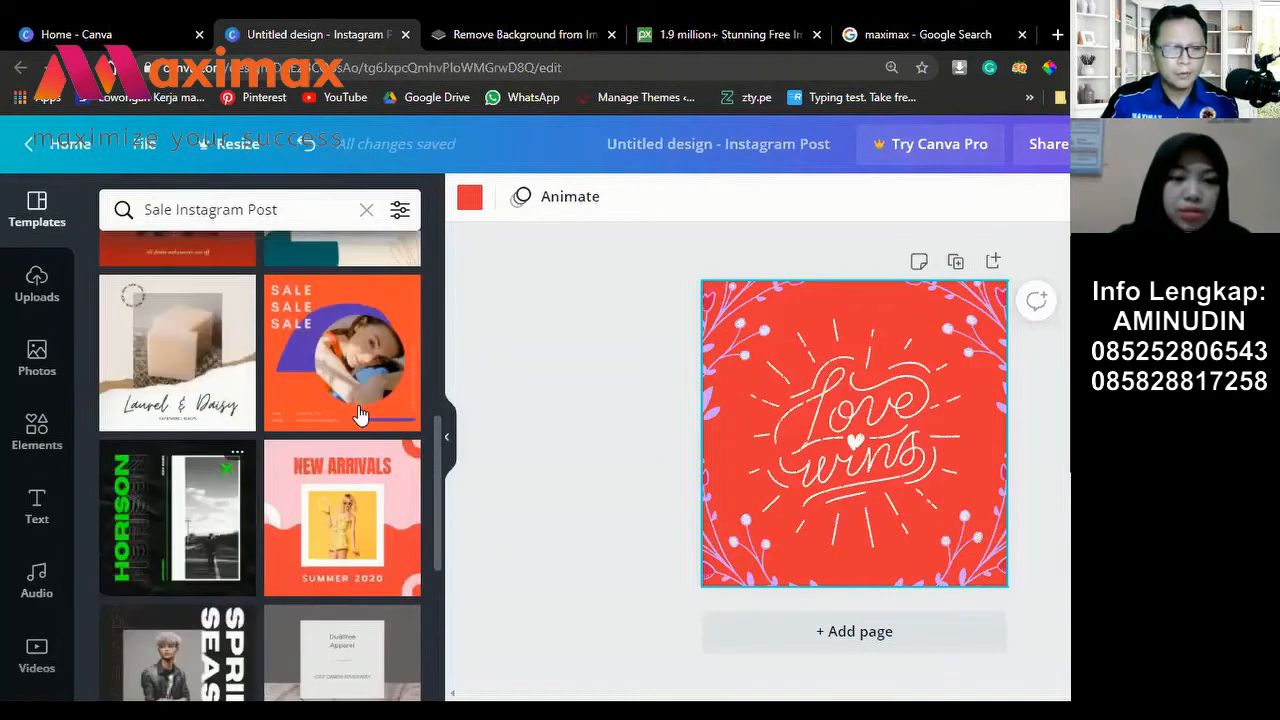
scroll(362, 403, "down", 3)
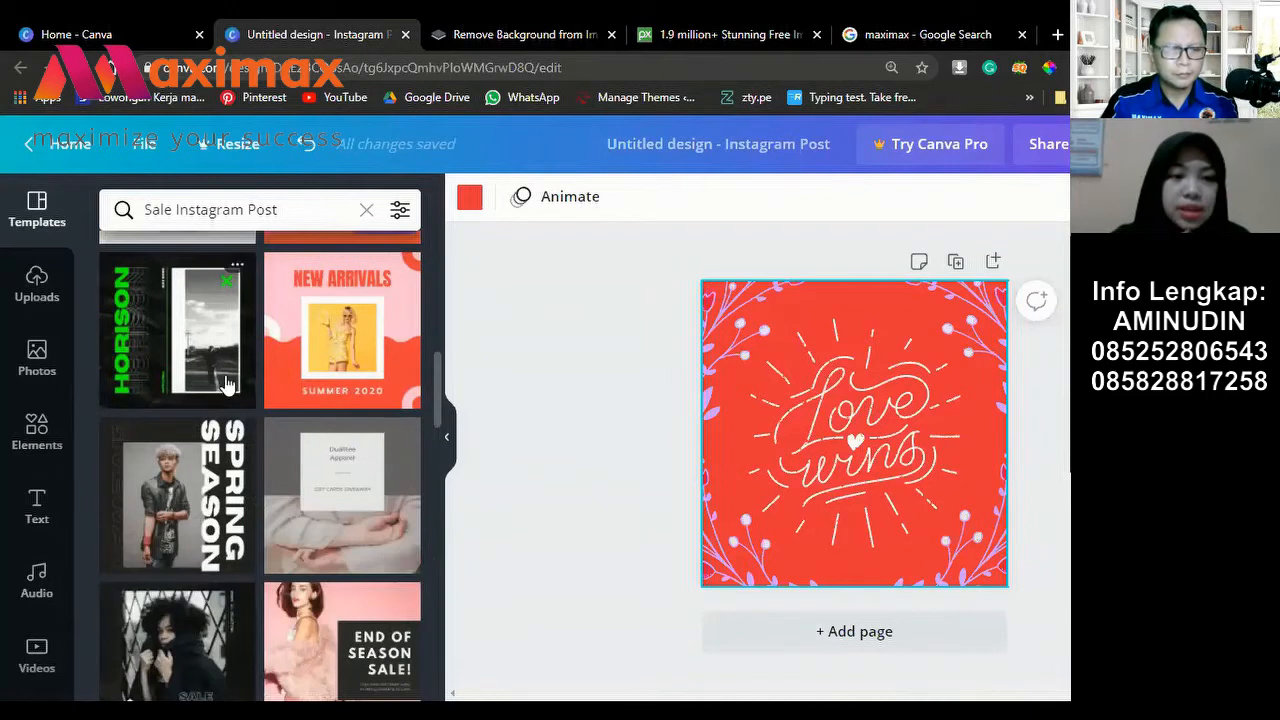
scroll(300, 470, "down", 3)
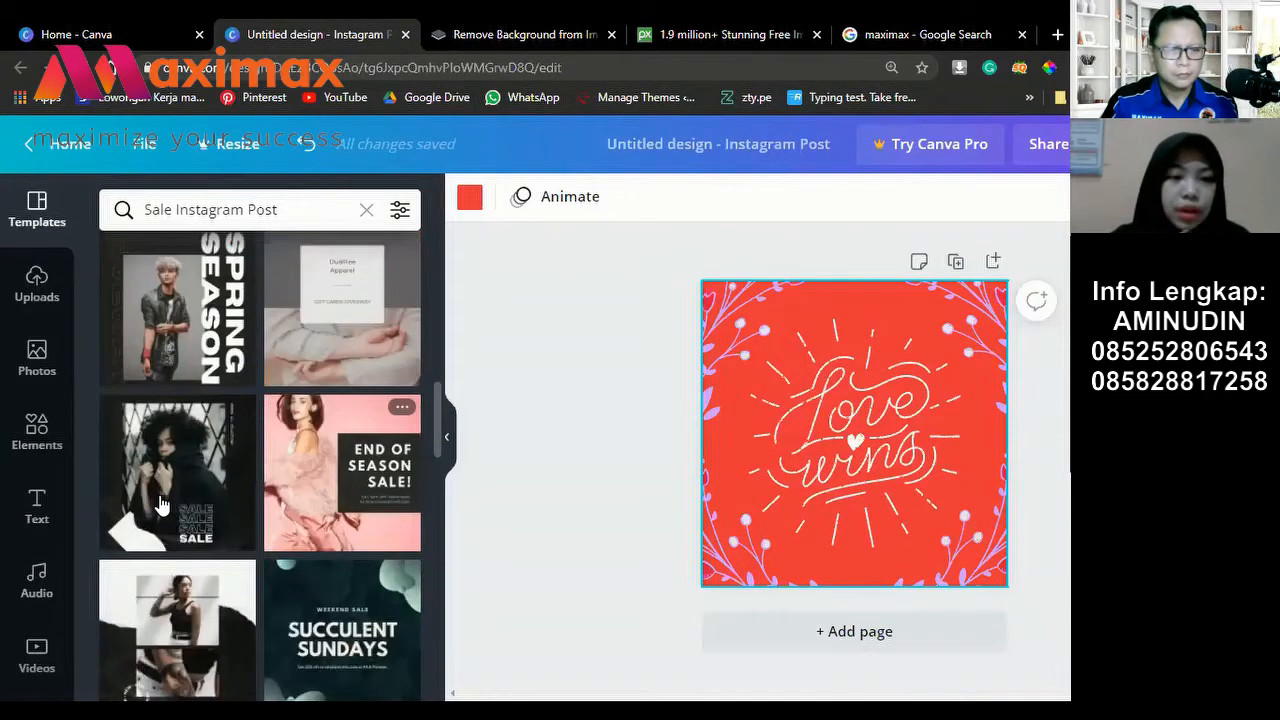
scroll(200, 500, "down", 1)
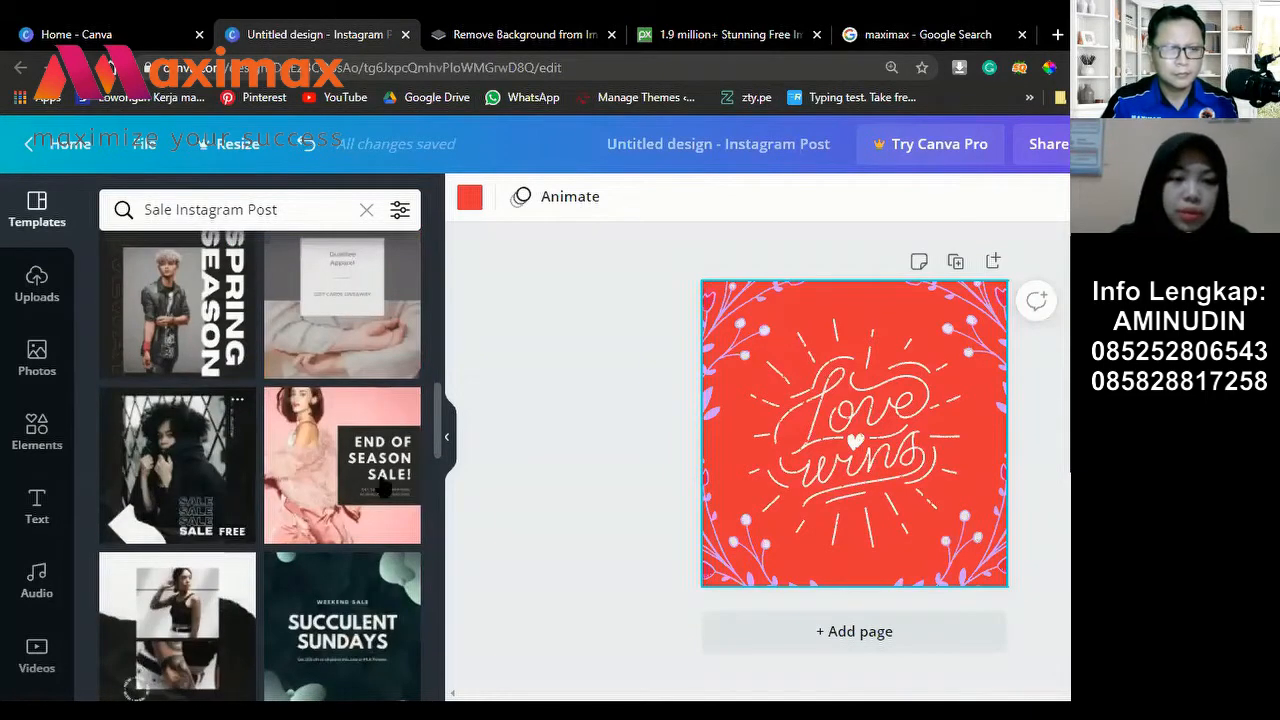
scroll(400, 488, "down", 2)
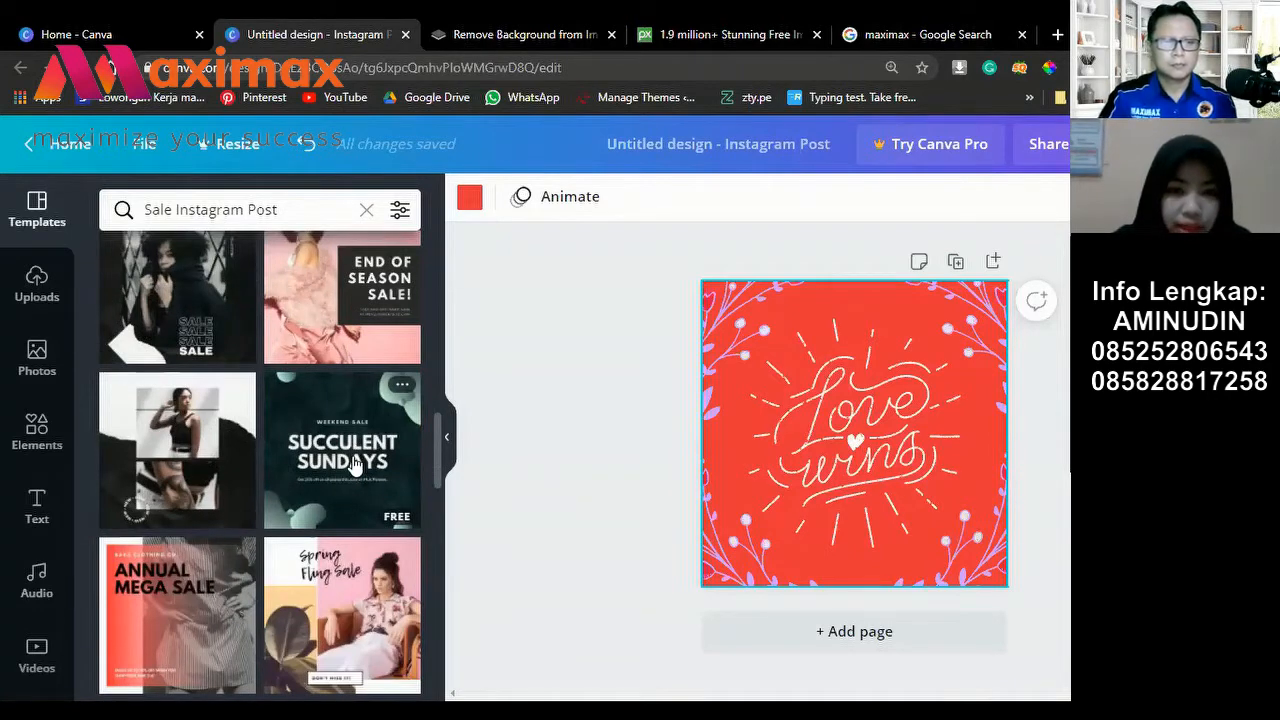
Step: Apply the Succulent Sundays template and move its headline text group to the page's upper left
left_click(355, 461)
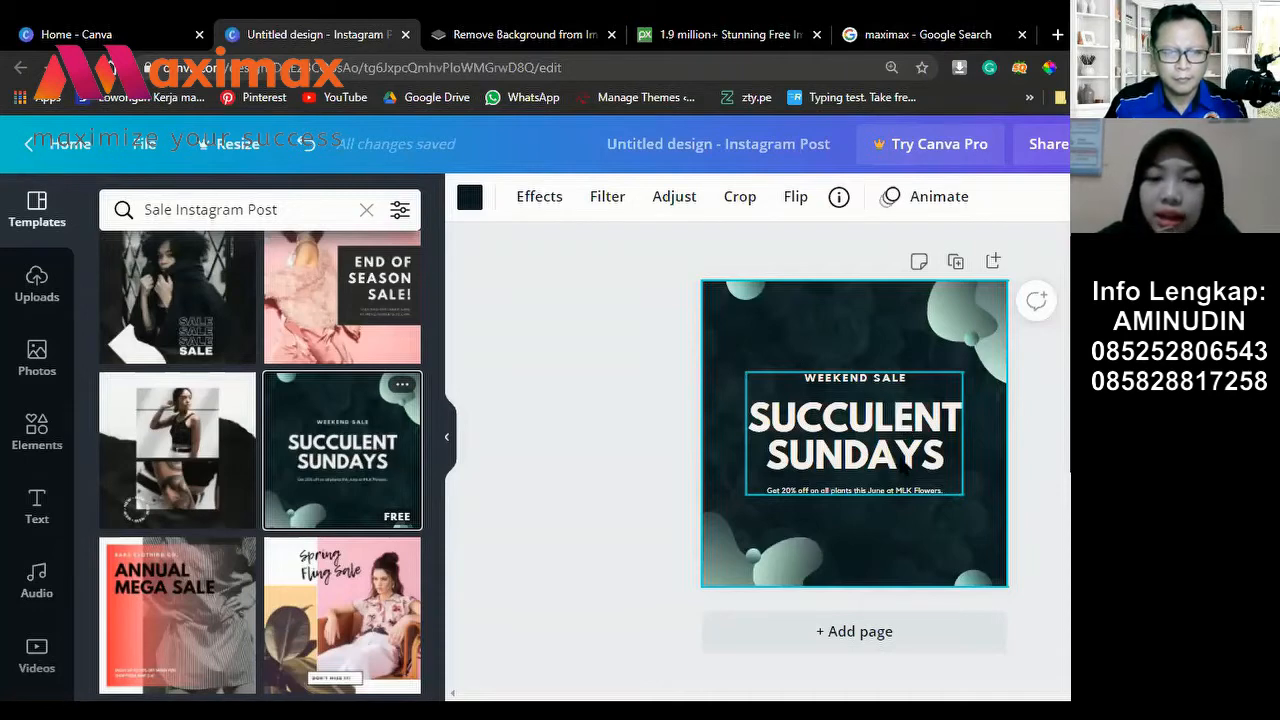
left_click(907, 463)
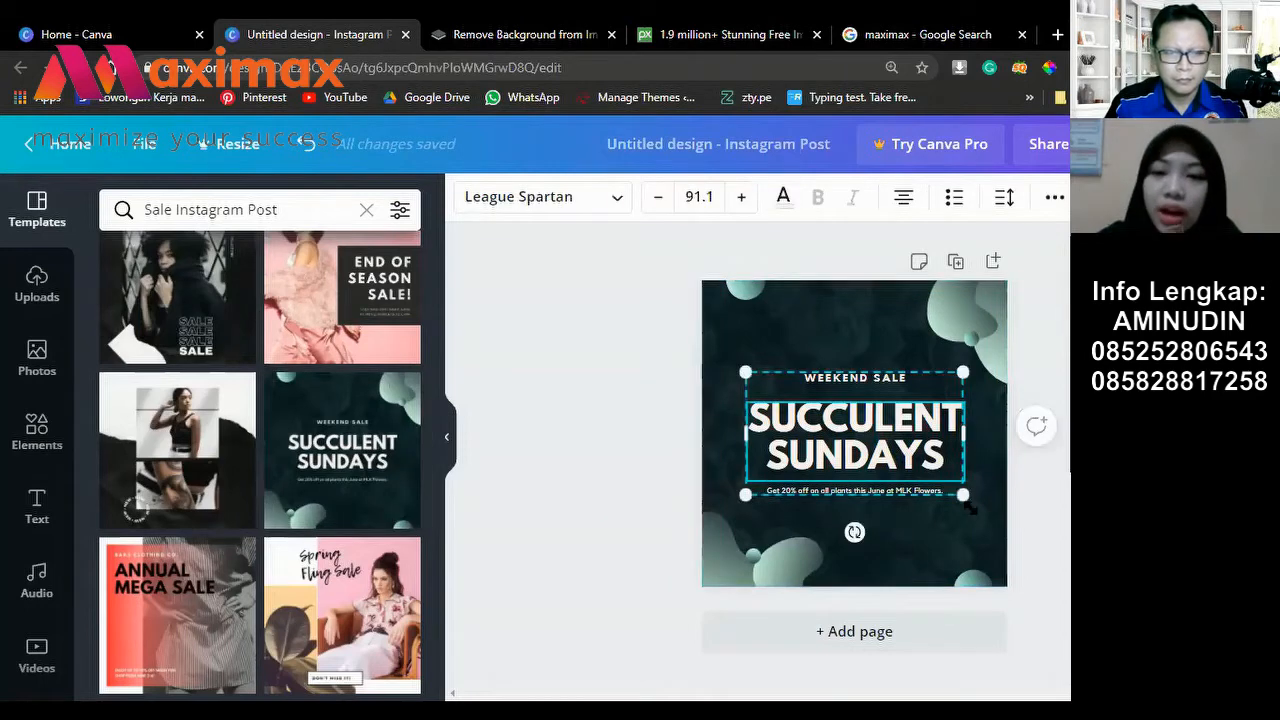
left_click_drag(962, 493, 998, 515)
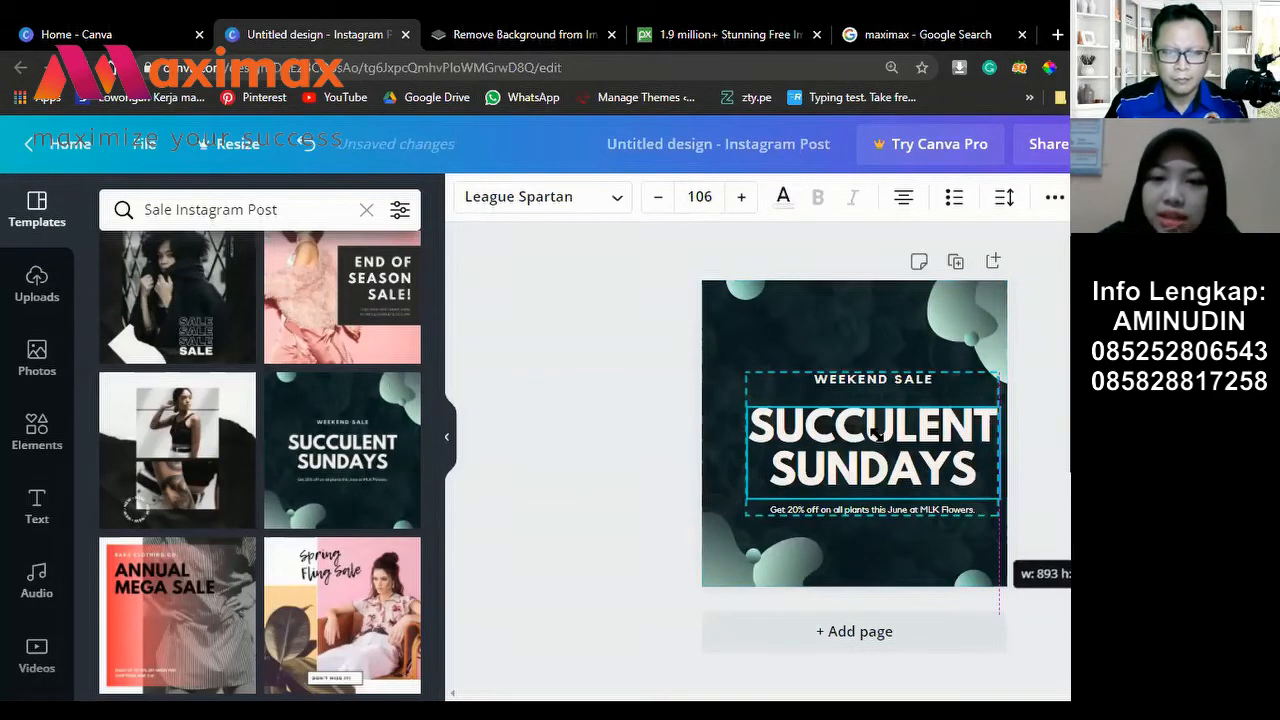
left_click_drag(878, 435, 1013, 516)
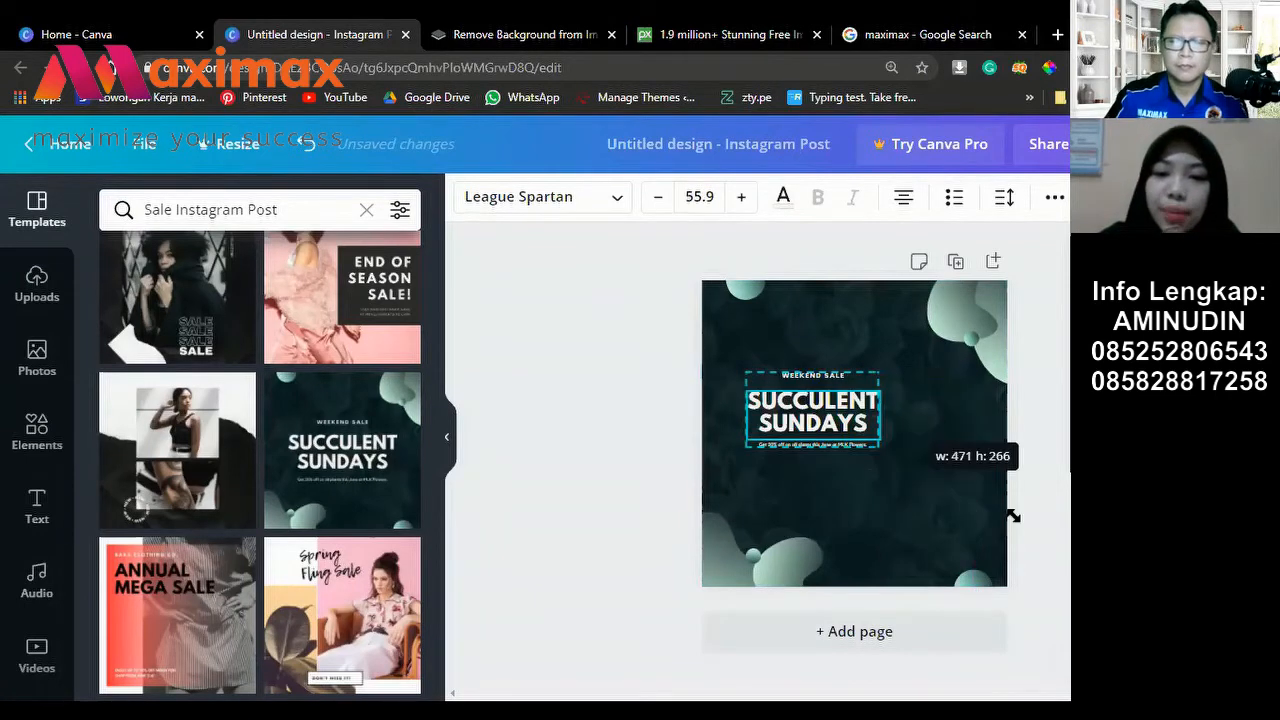
key("ctrl+z")
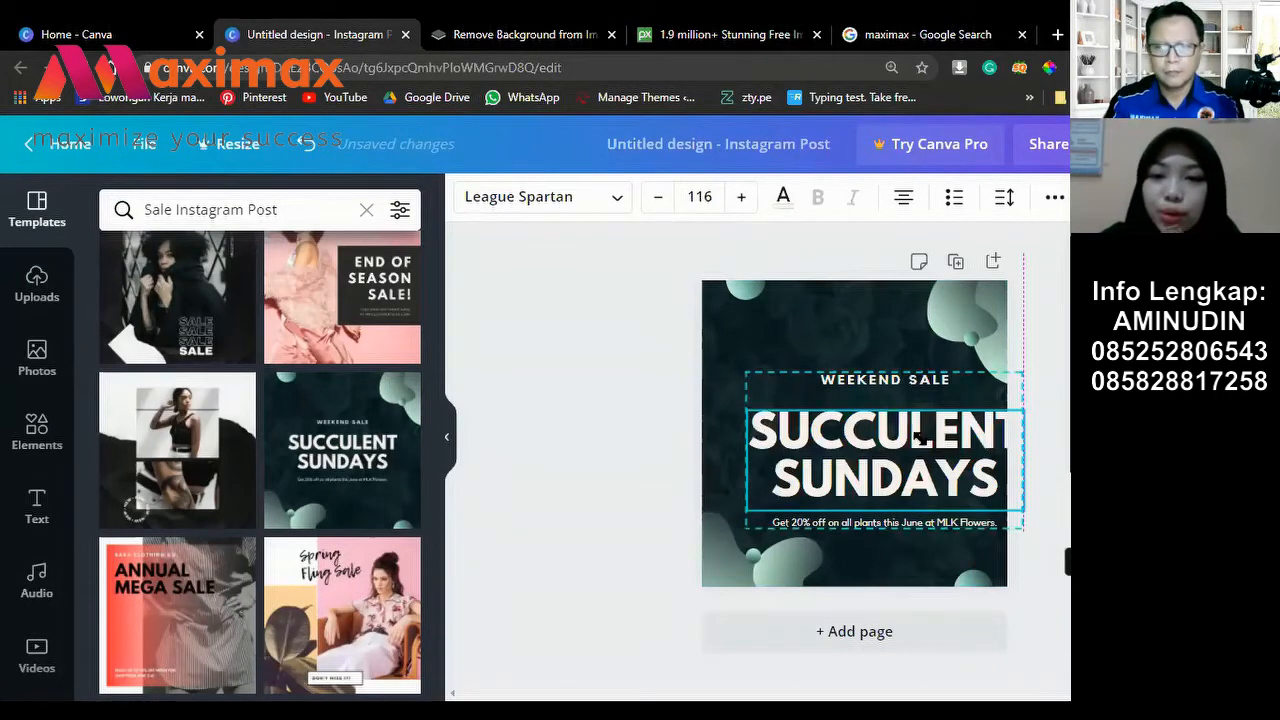
key("ctrl+z")
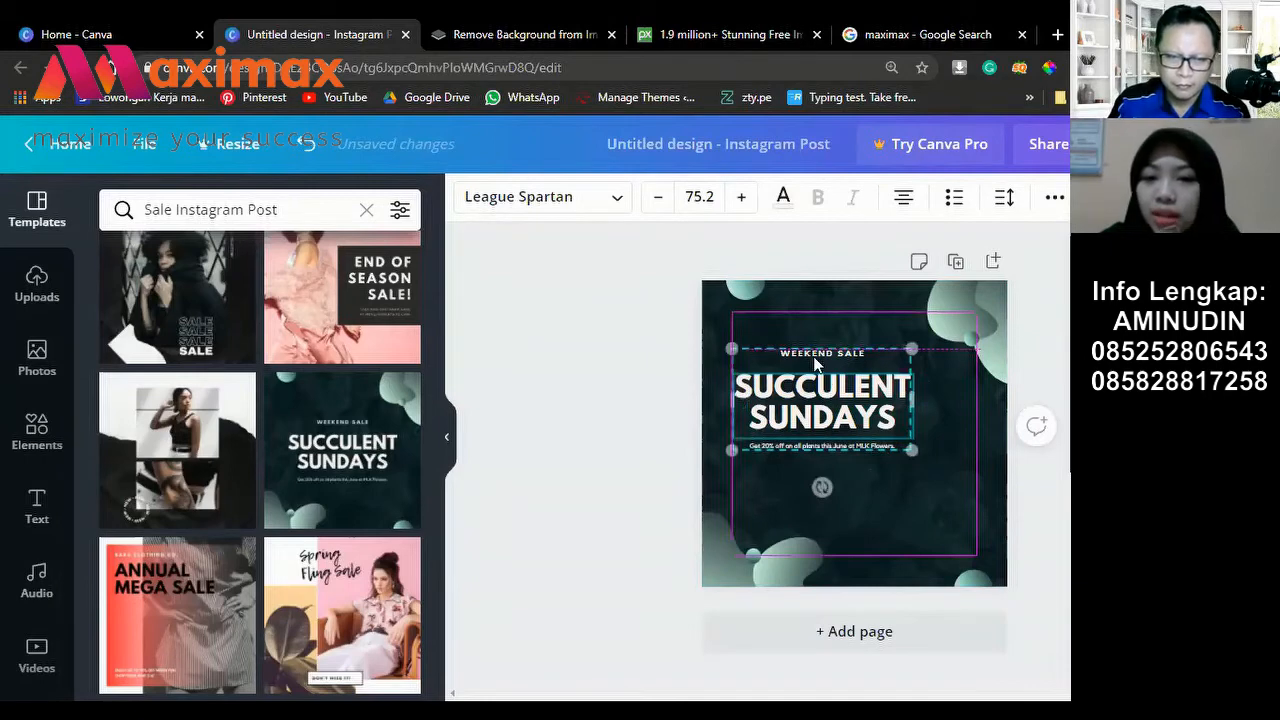
left_click_drag(815, 365, 803, 314)
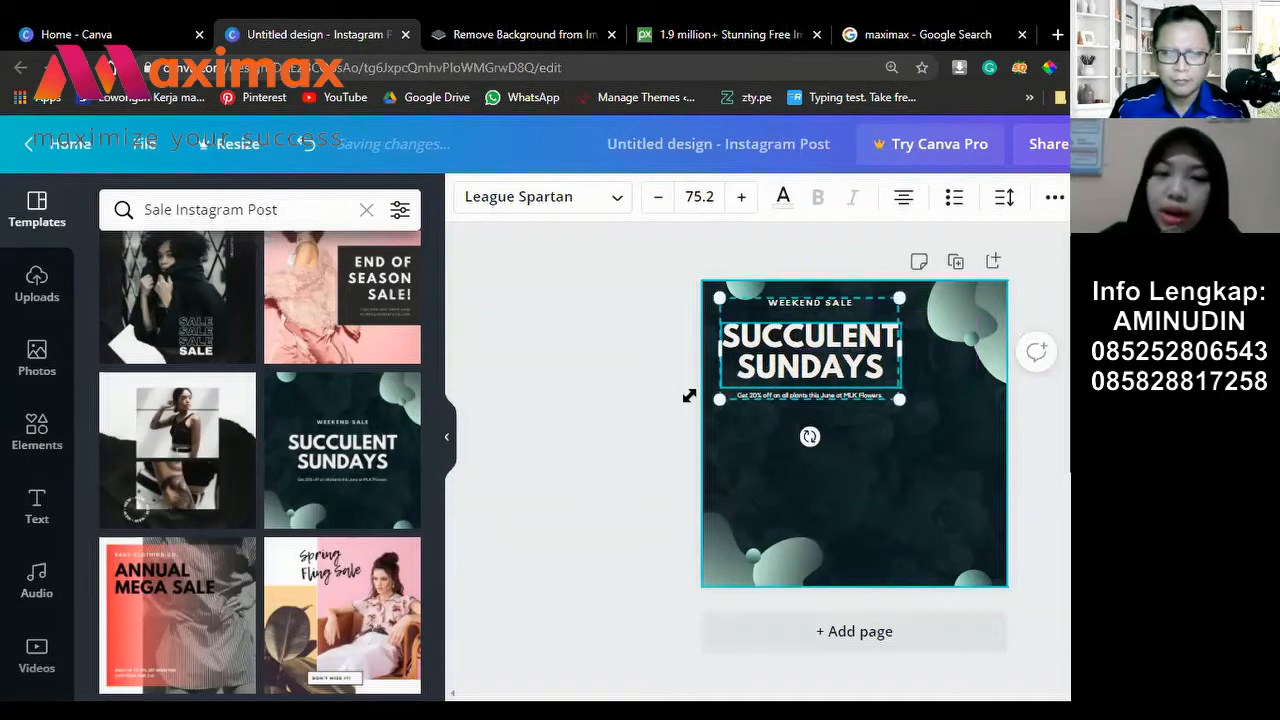
left_click(565, 312)
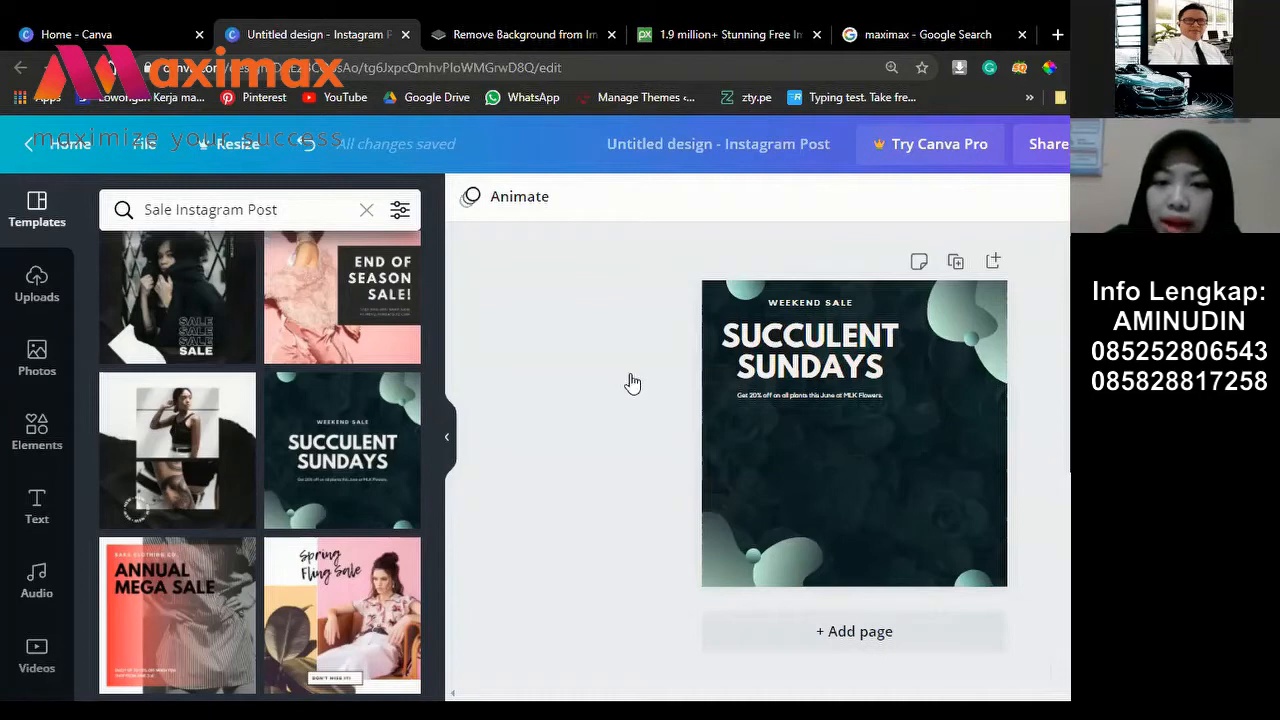
Step: Left-align the SUCCULENT SUNDAYS headline group and nudge it lower and further in so WEEKEND SALE shows fully
left_click(810, 352)
left_click(903, 196)
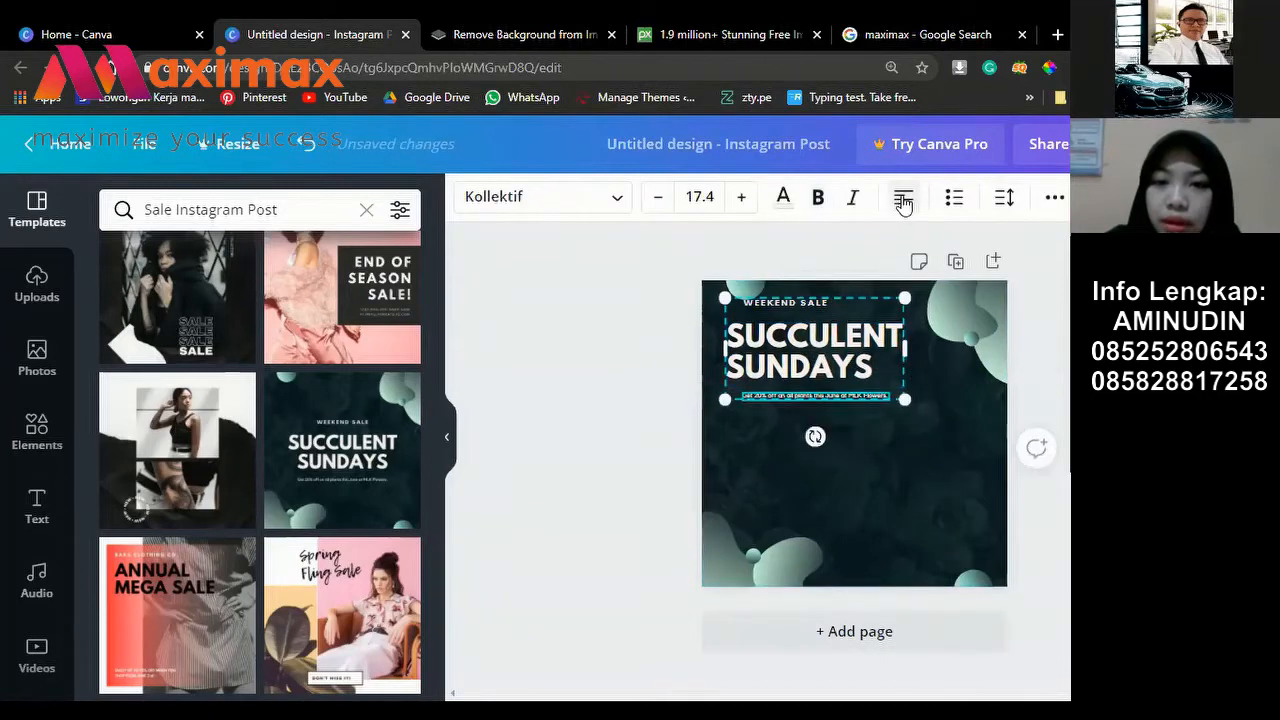
key("Escape")
left_click(773, 362)
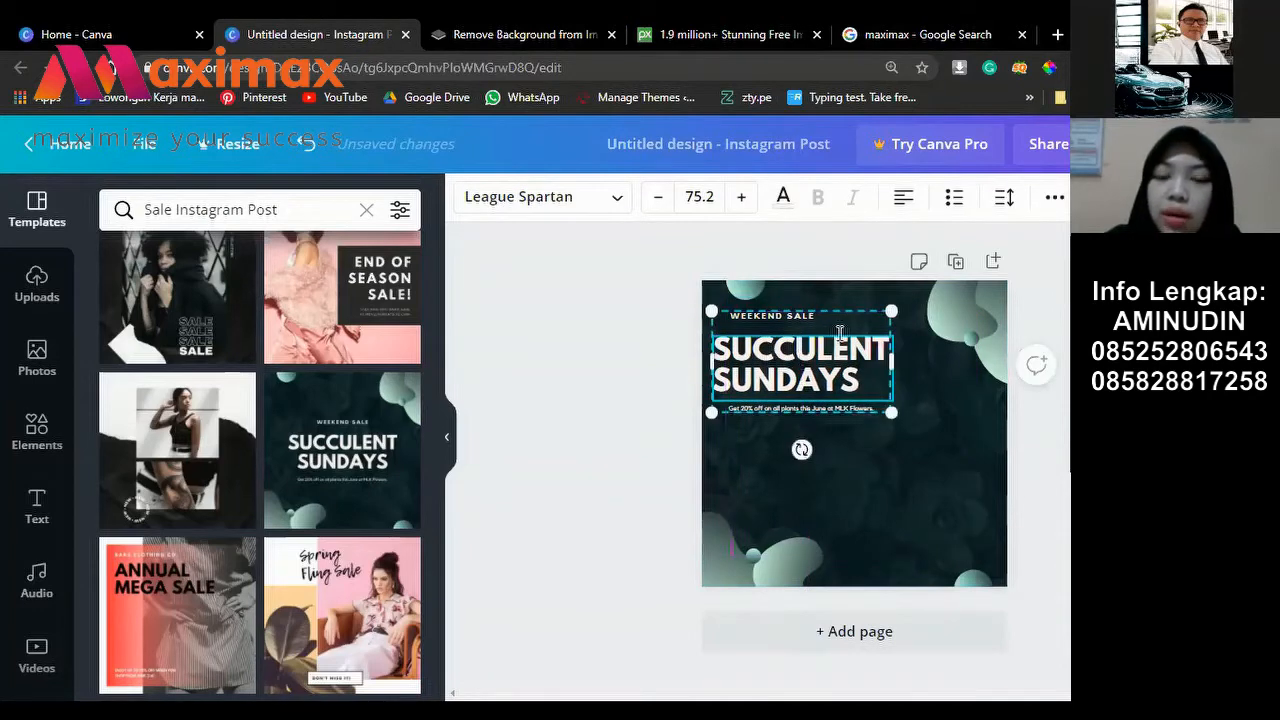
key("Escape")
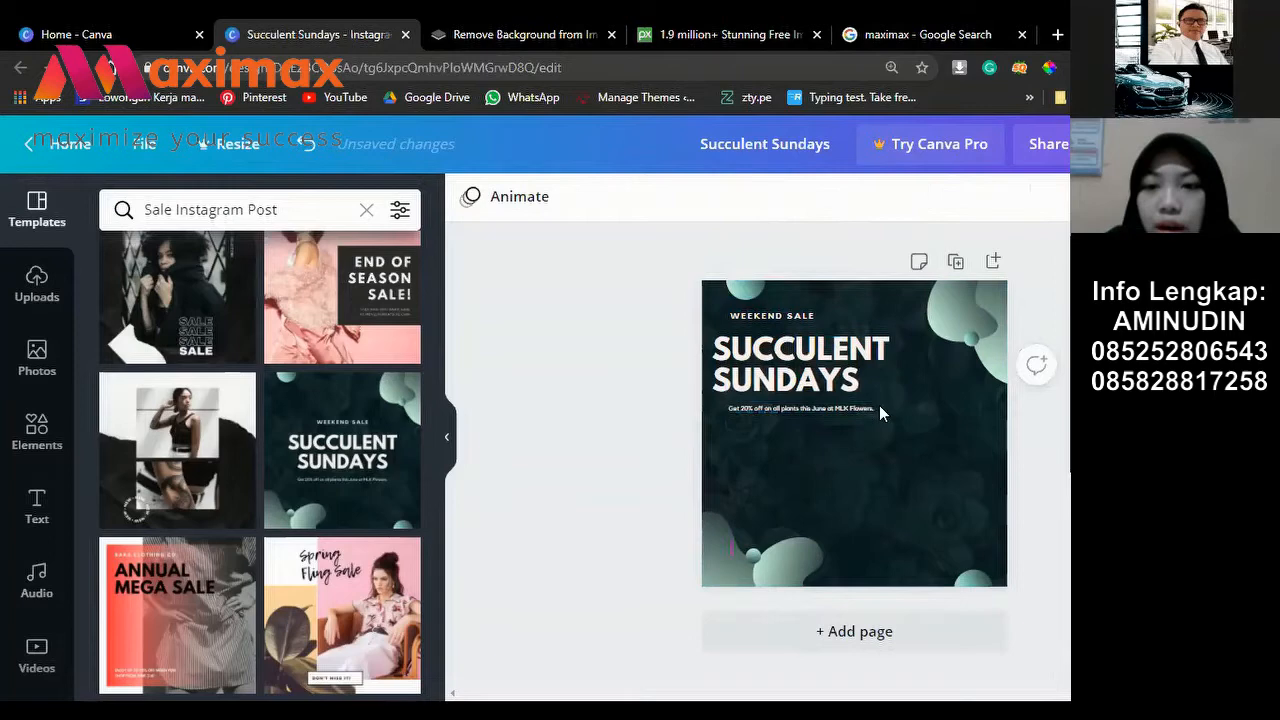
left_click(800, 370)
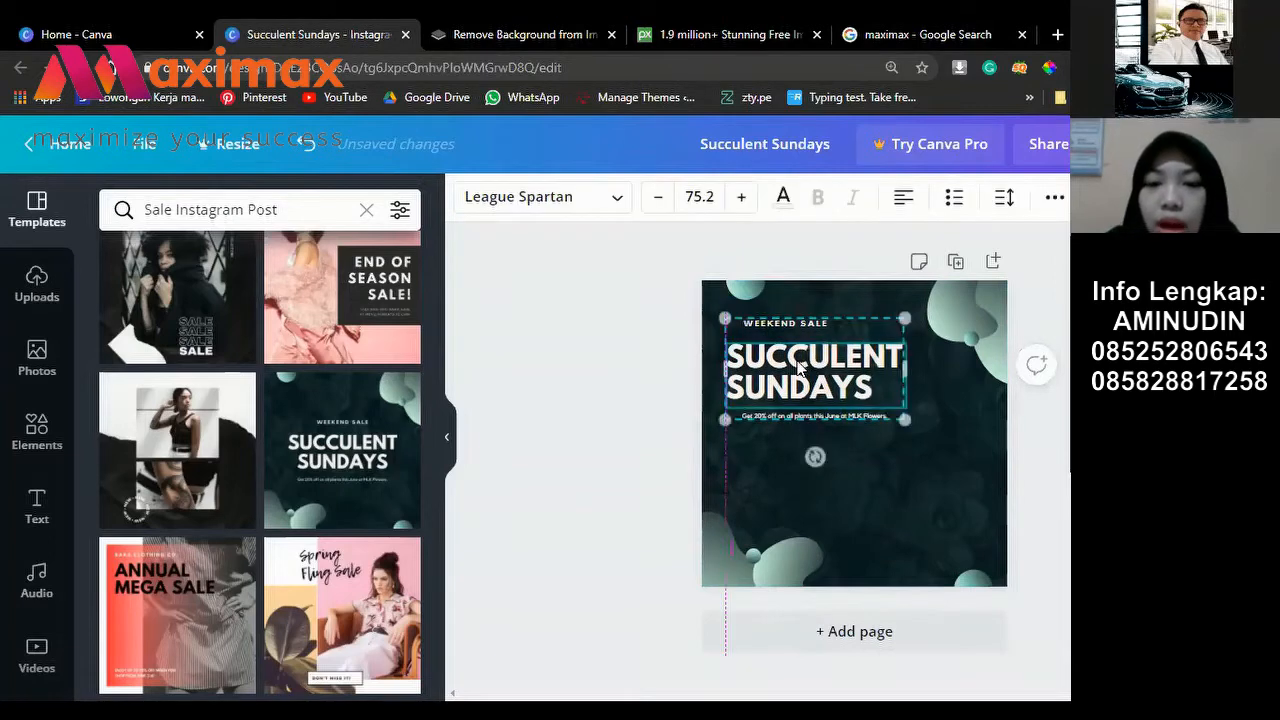
left_click_drag(800, 370, 800, 347)
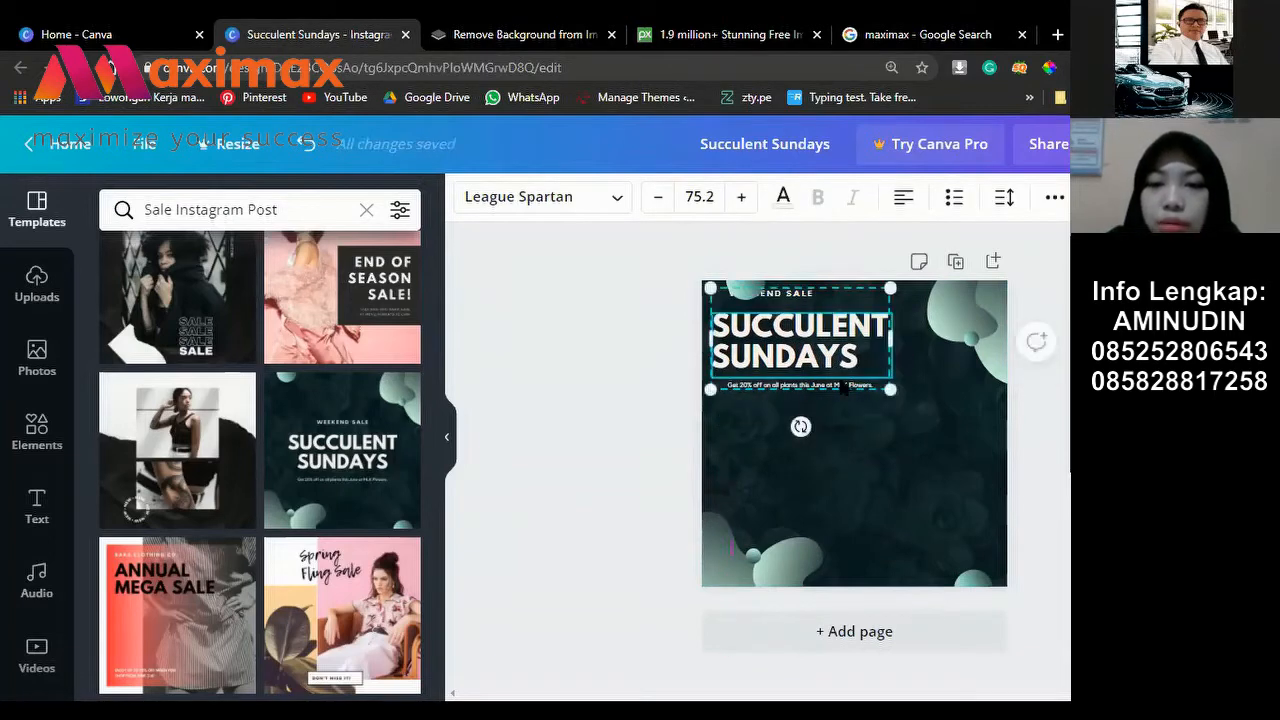
left_click_drag(828, 362, 842, 385)
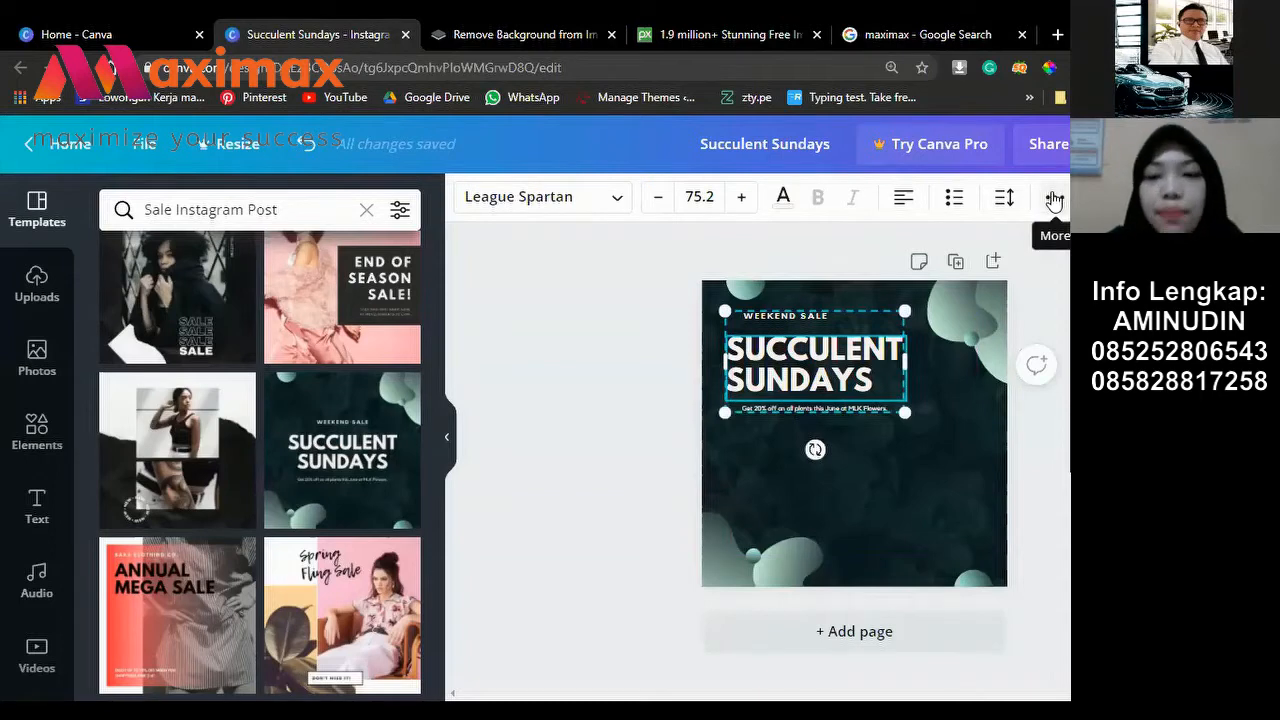
Step: Ungroup the headline block and place the SUCCULENT SUNDAYS title beneath WEEKEND SALE
left_click(1054, 200)
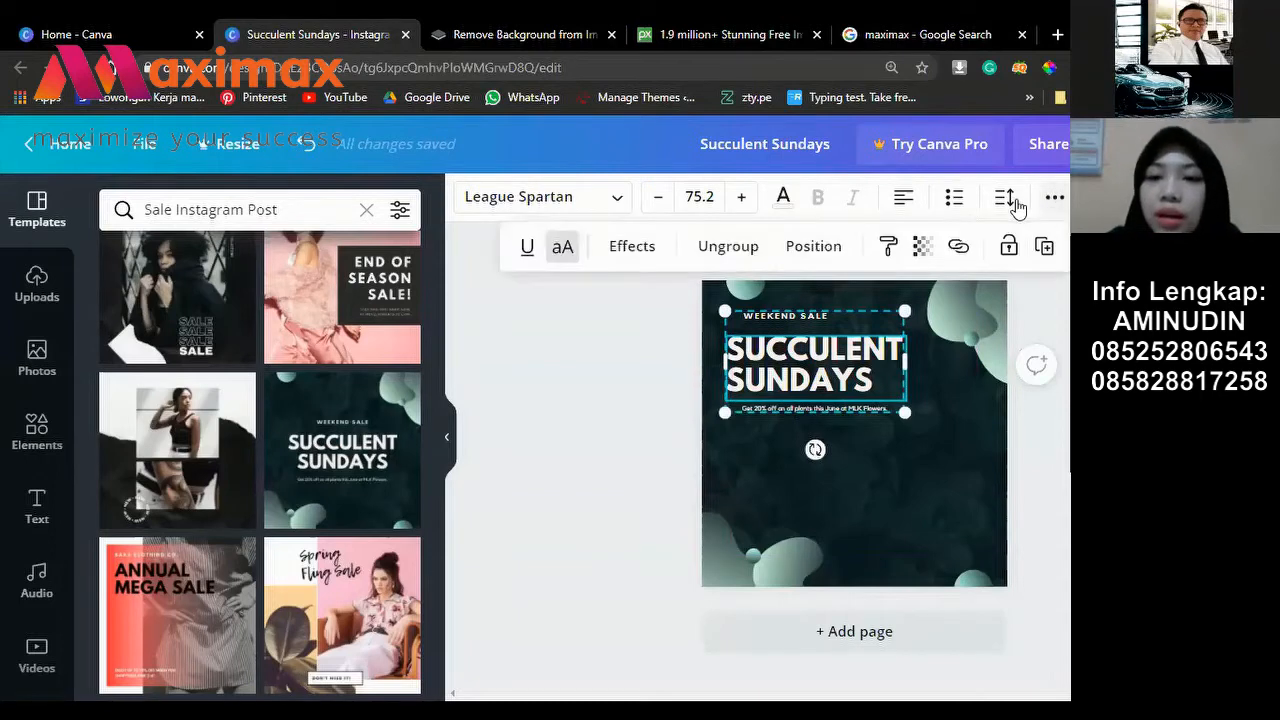
left_click(714, 250)
left_click_drag(840, 390, 940, 530)
left_click_drag(785, 489, 776, 422)
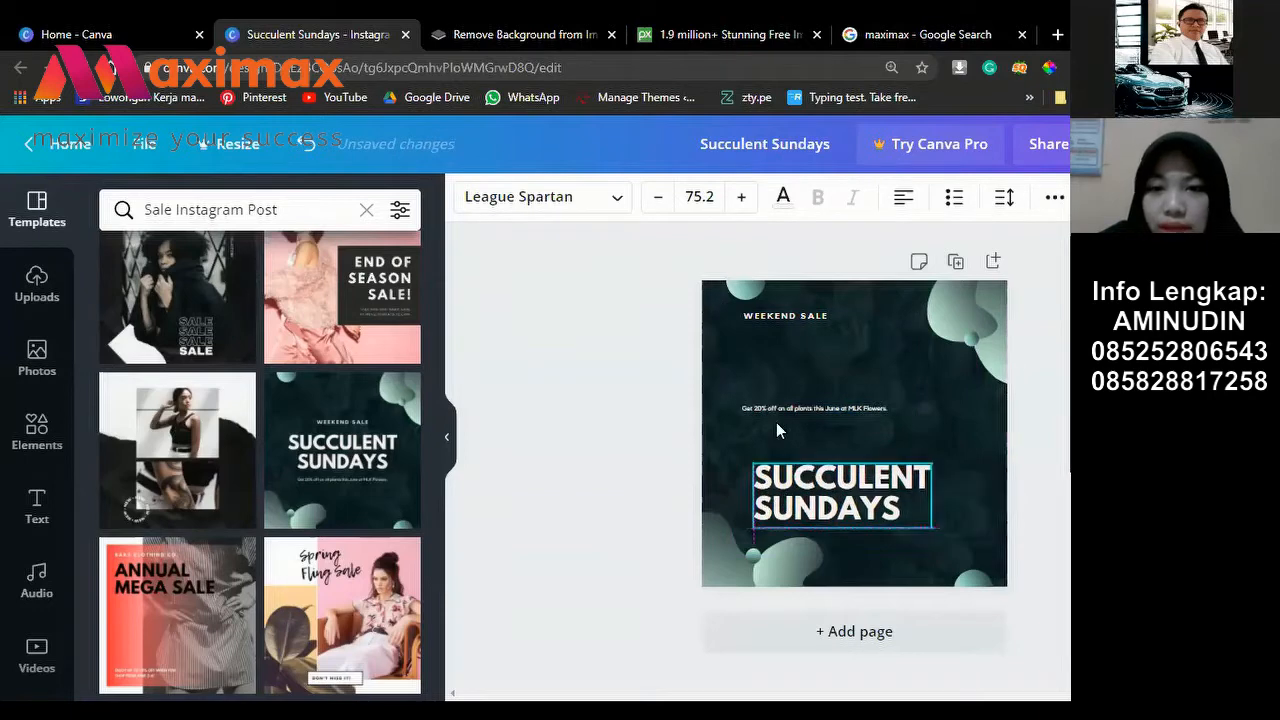
left_click_drag(772, 370, 743, 364)
key("Escape")
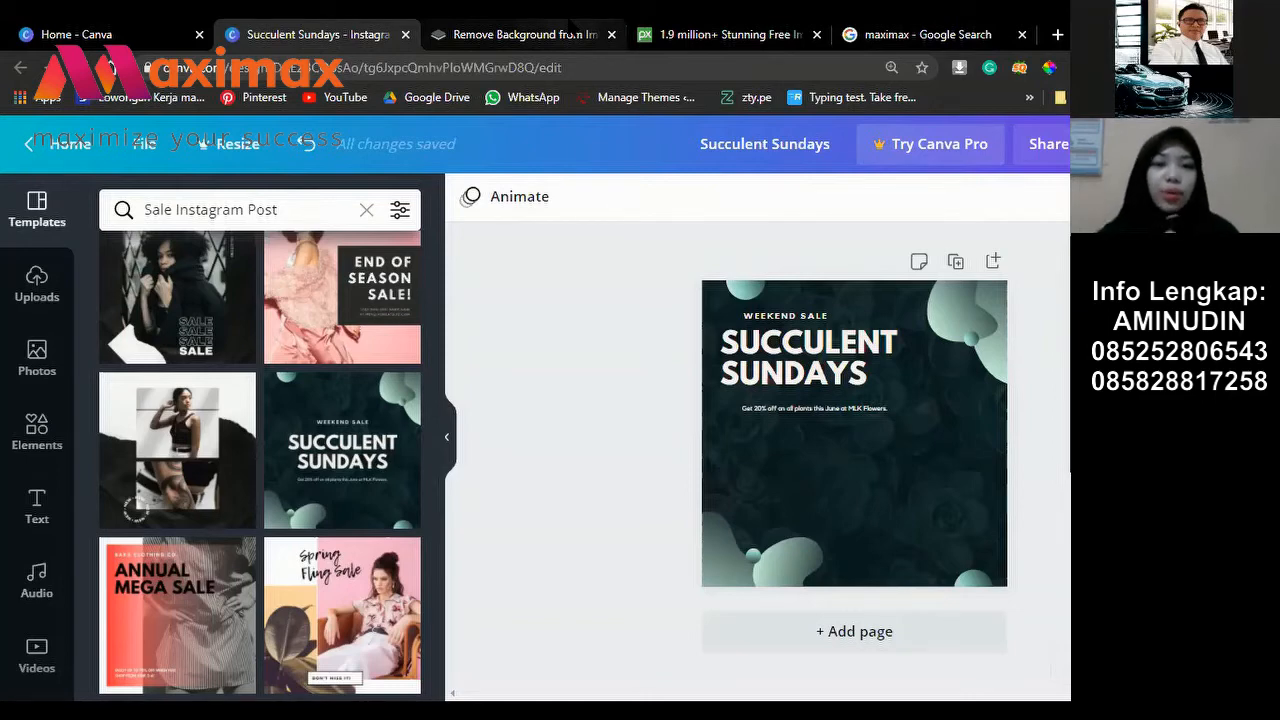
Step: Switch to the remove.bg Remove Background browser tab
left_click(572, 30)
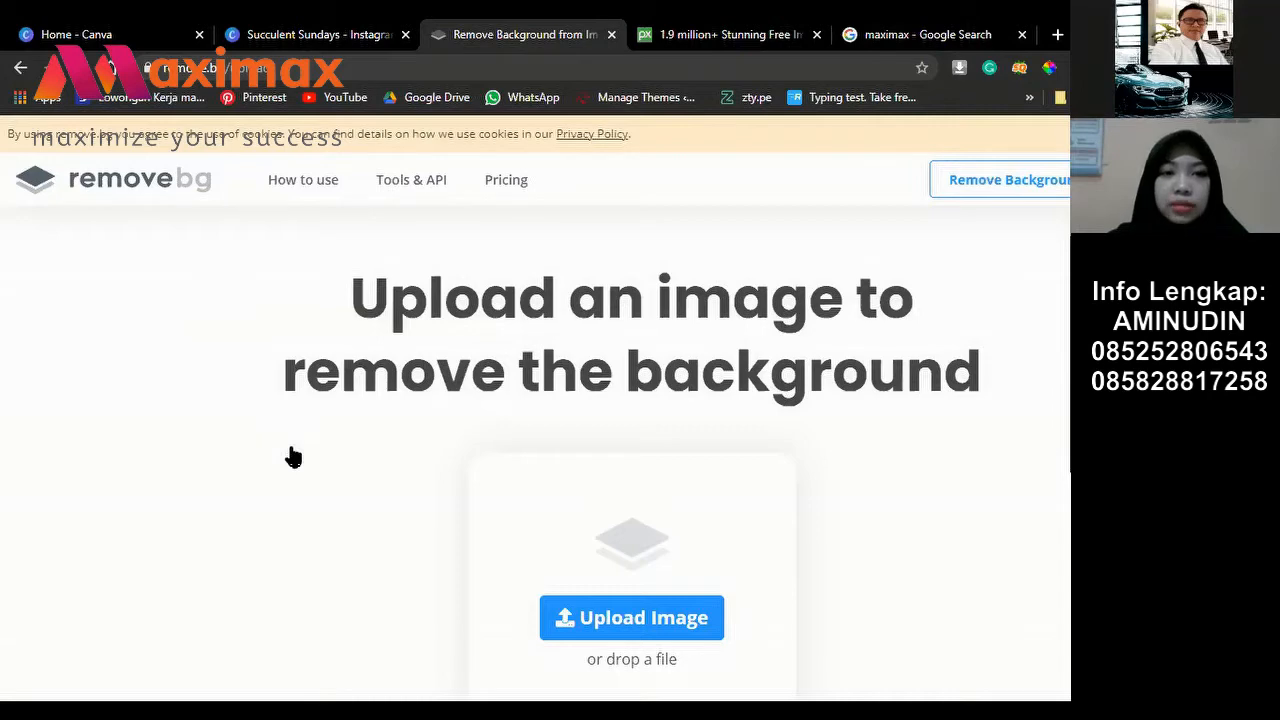
Step: Return to the Canva tab with the Succulent Sundays design using Ctrl+Shift+Tab
key("ctrl+shift+Tab")
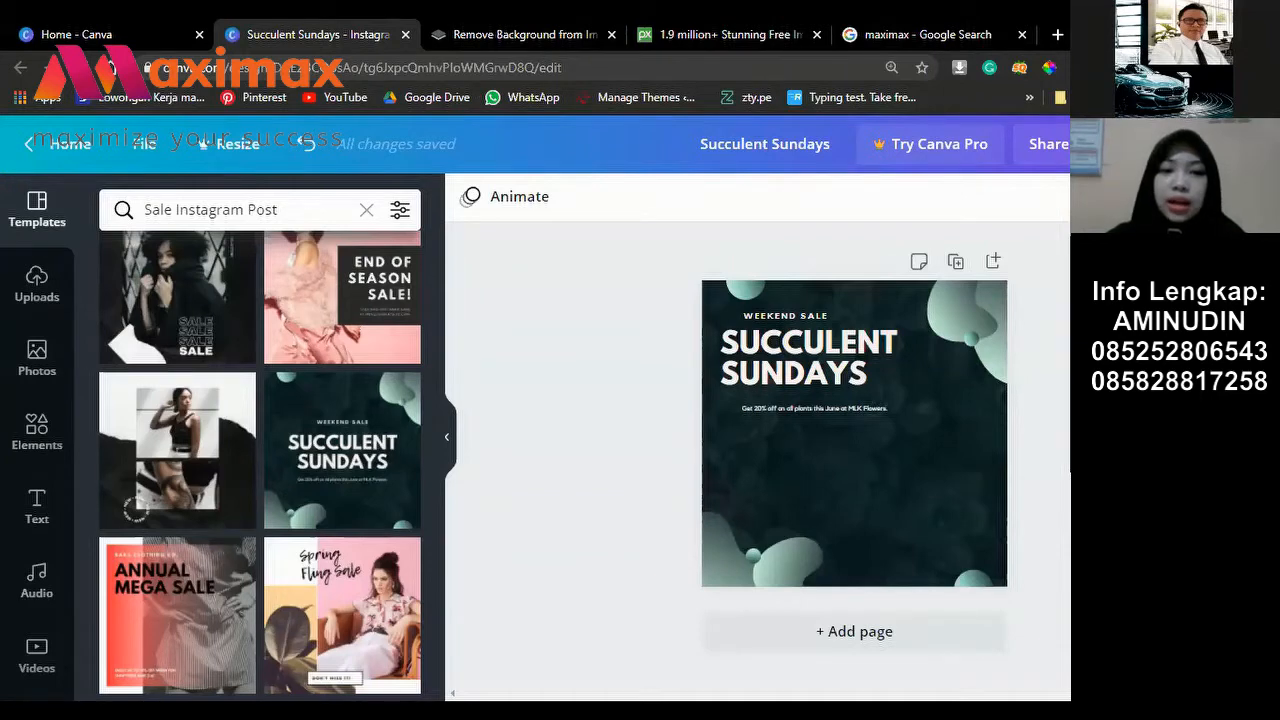
Step: Go back to the remove.bg image upload tab
left_click(500, 36)
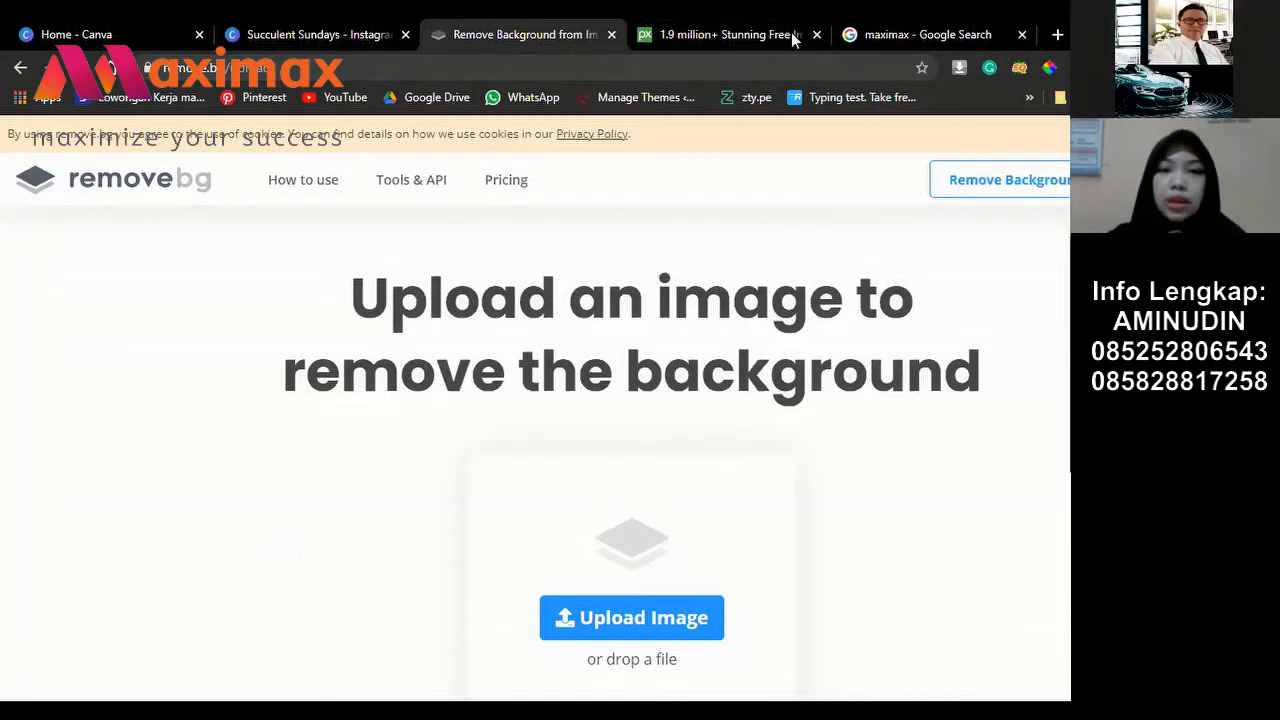
Step: Close the old remove.bg tab and load remove.bg fresh in a new tab from the address bar
key("ctrl+w")
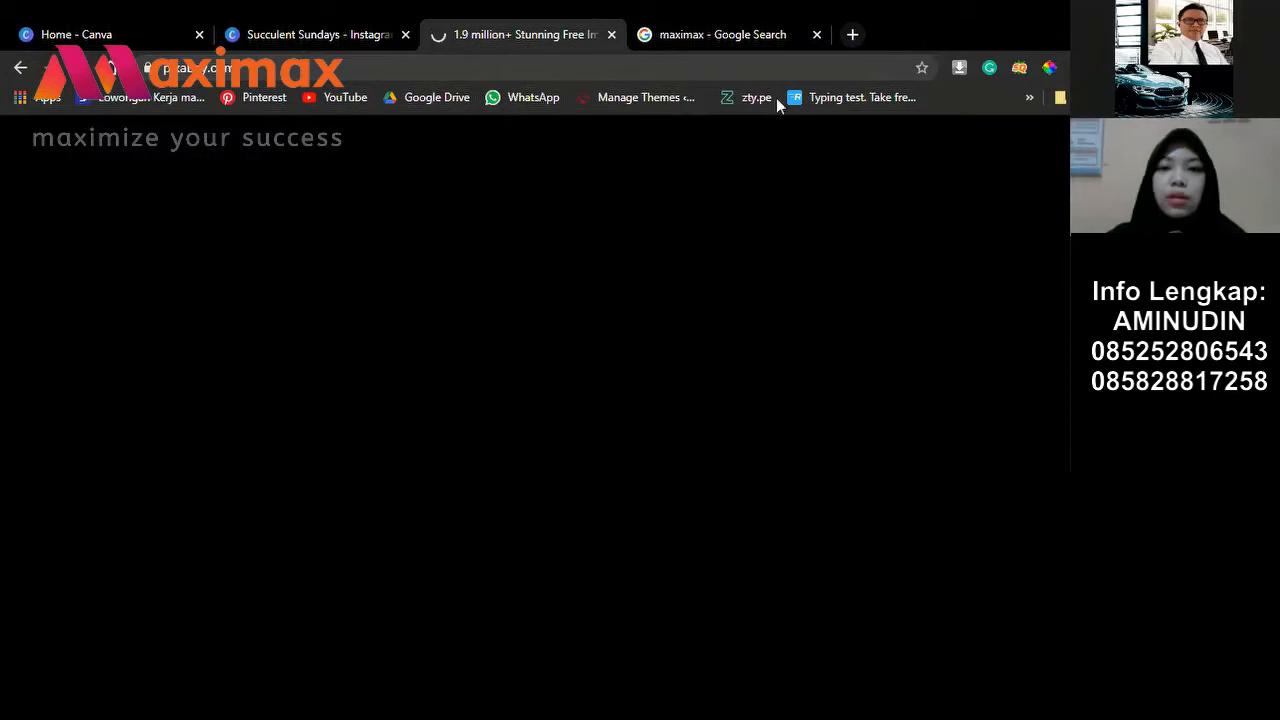
left_click(785, 37)
left_click(921, 37)
left_click(648, 91)
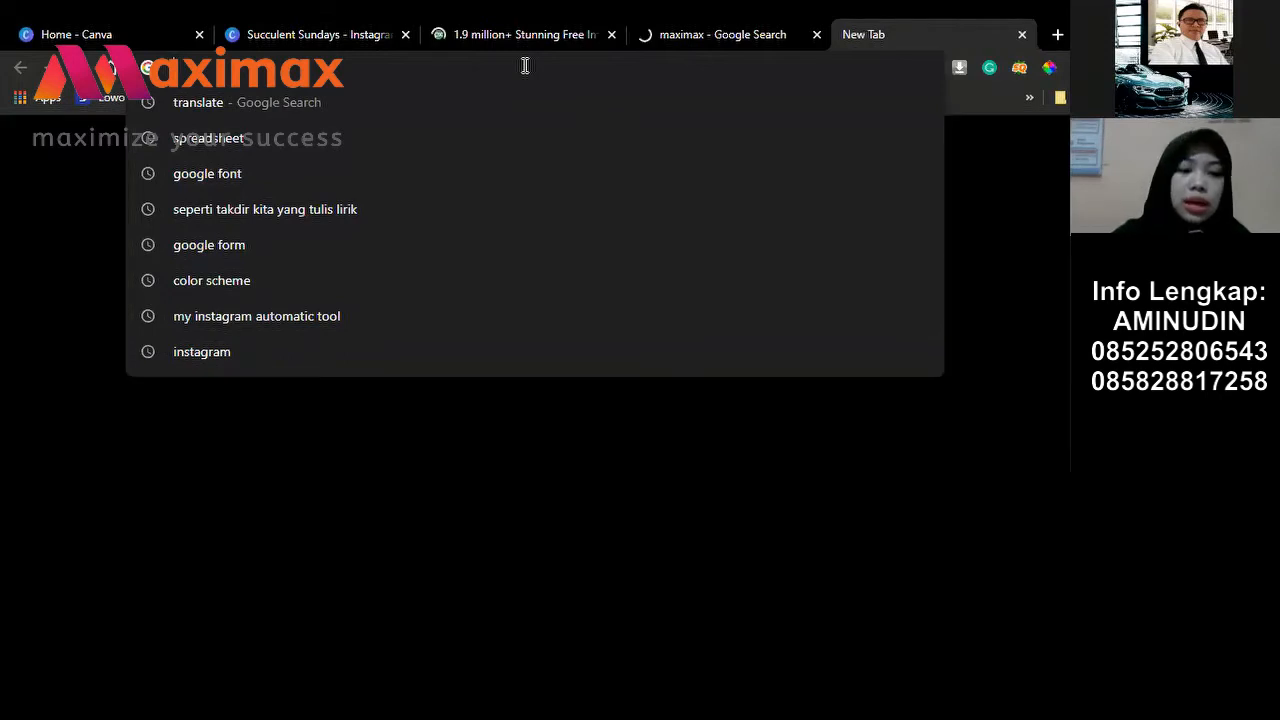
type("remo")
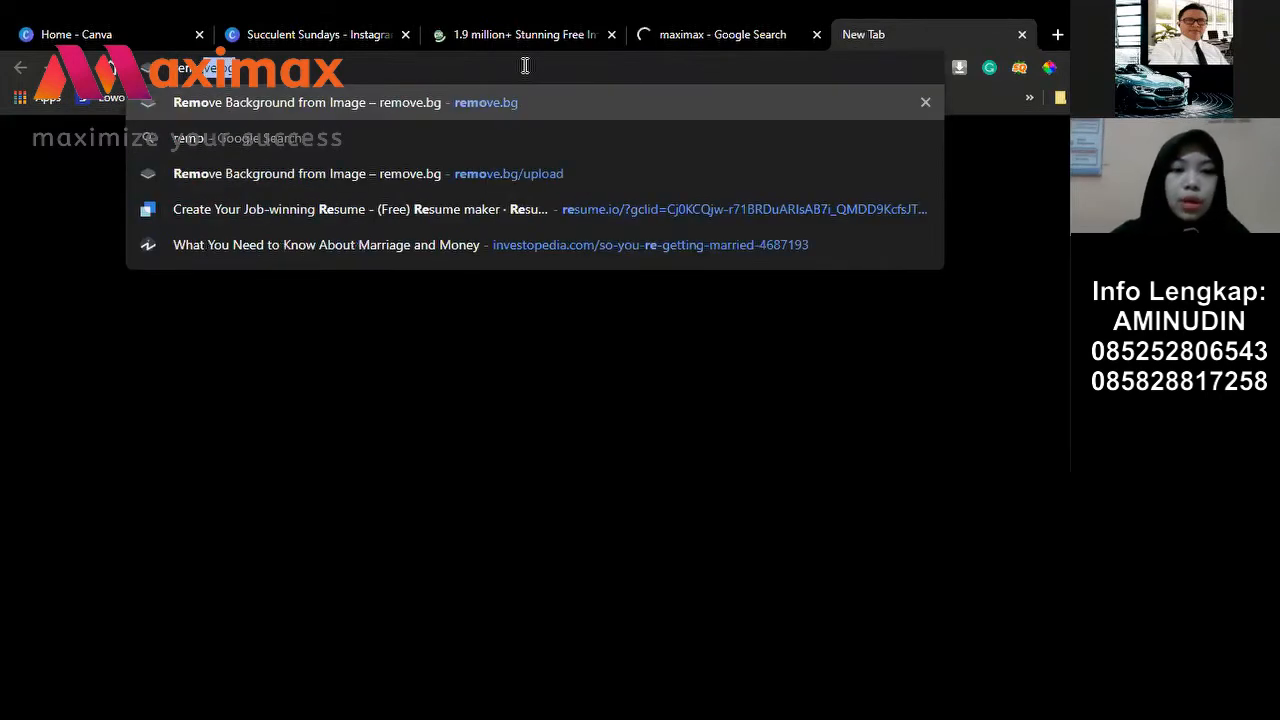
type("ve")
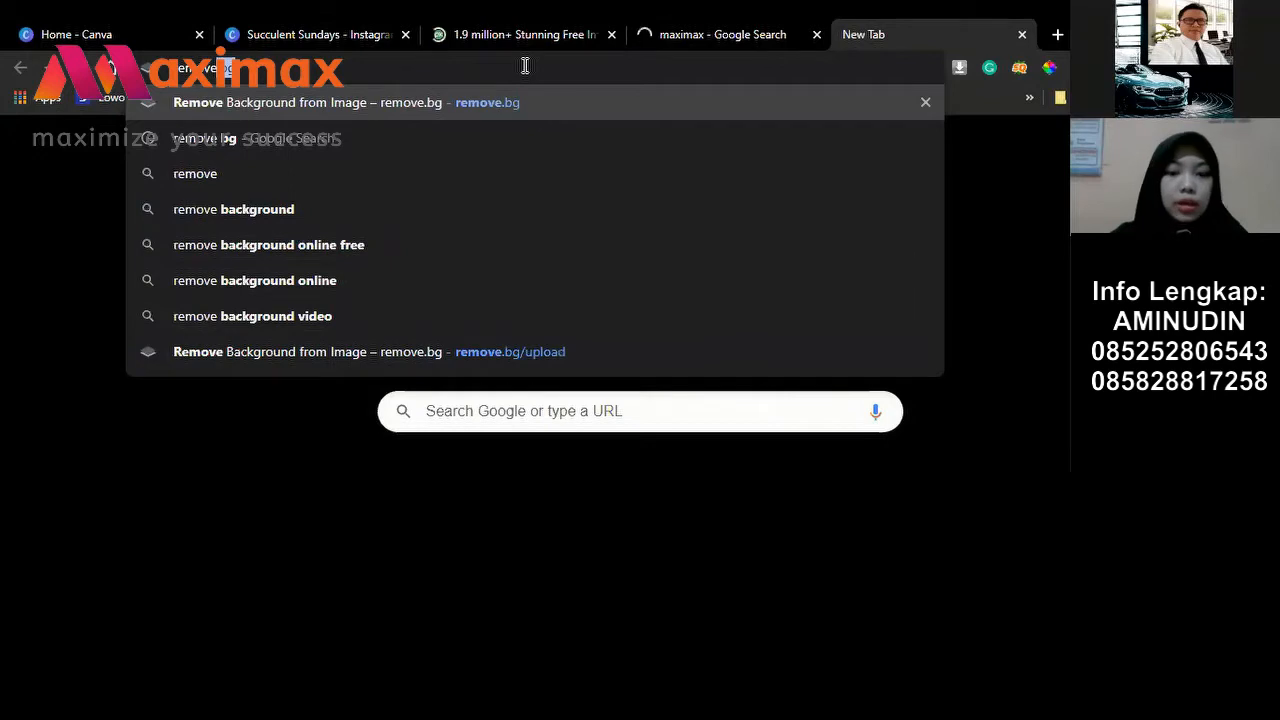
key("Return")
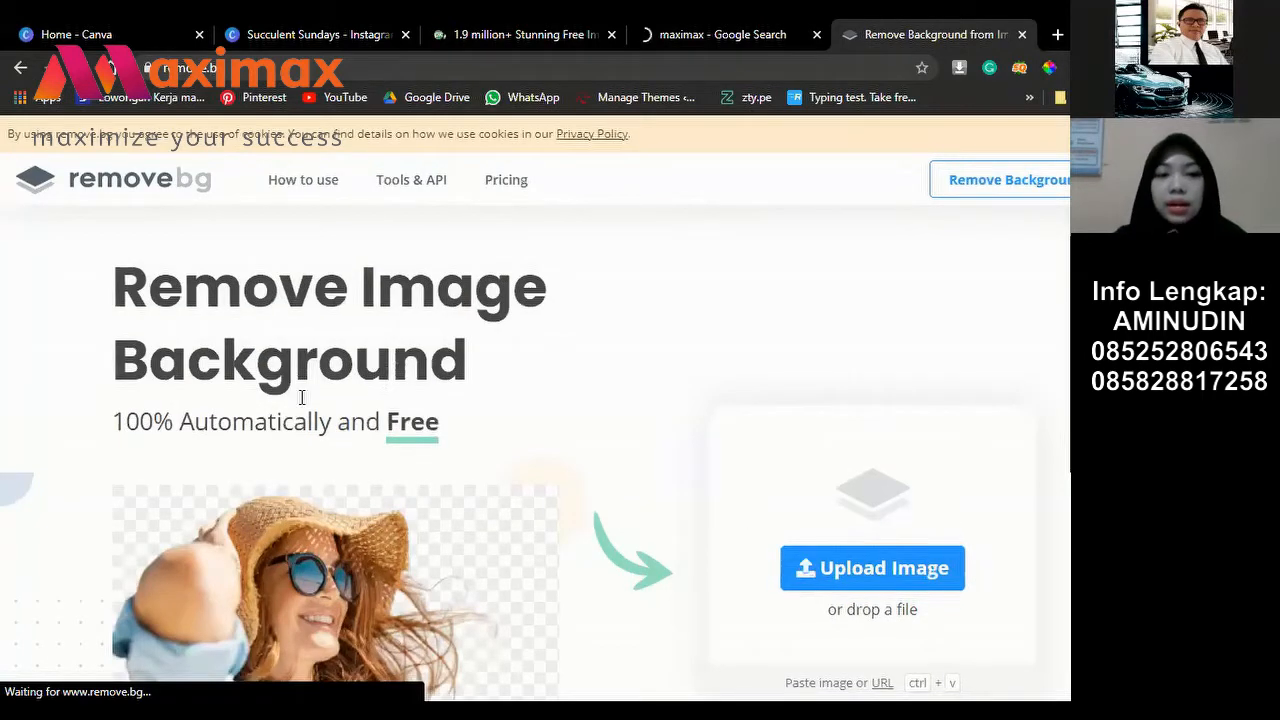
Step: Start an image upload in remove.bg, bringing up the file picker on Downloads
scroll(447, 436, "down", 2)
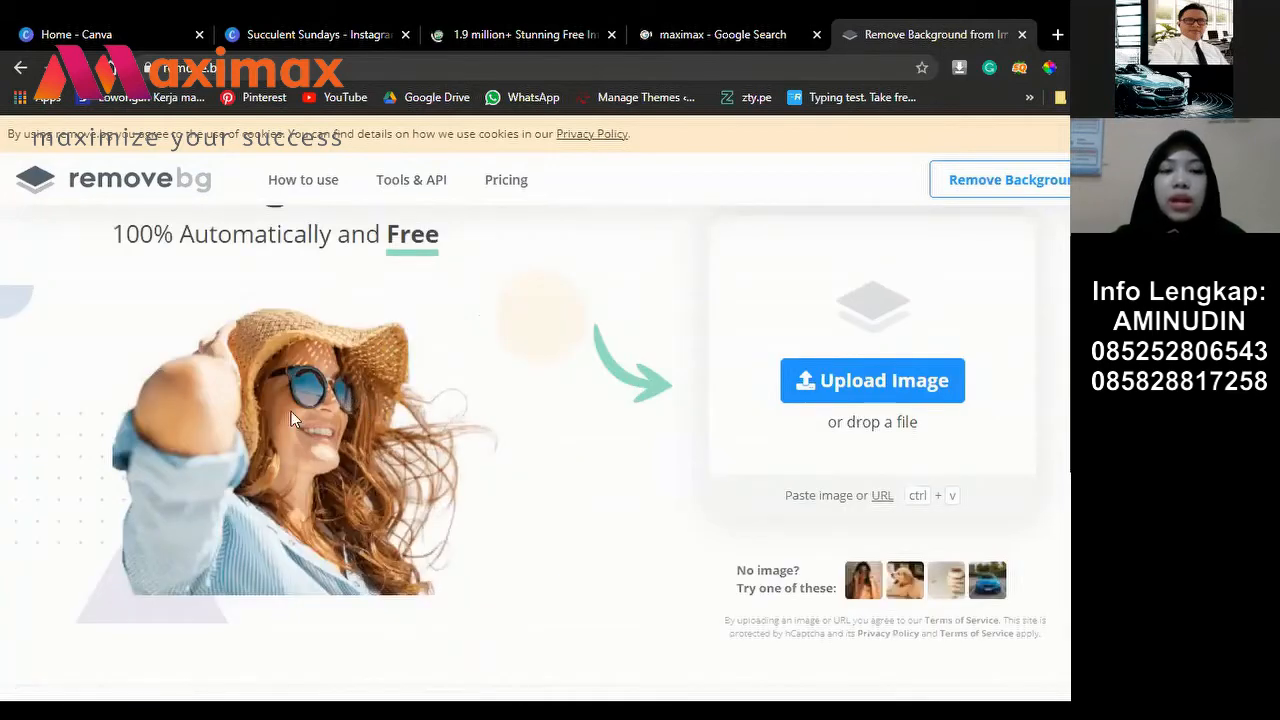
scroll(448, 435, "up", 1)
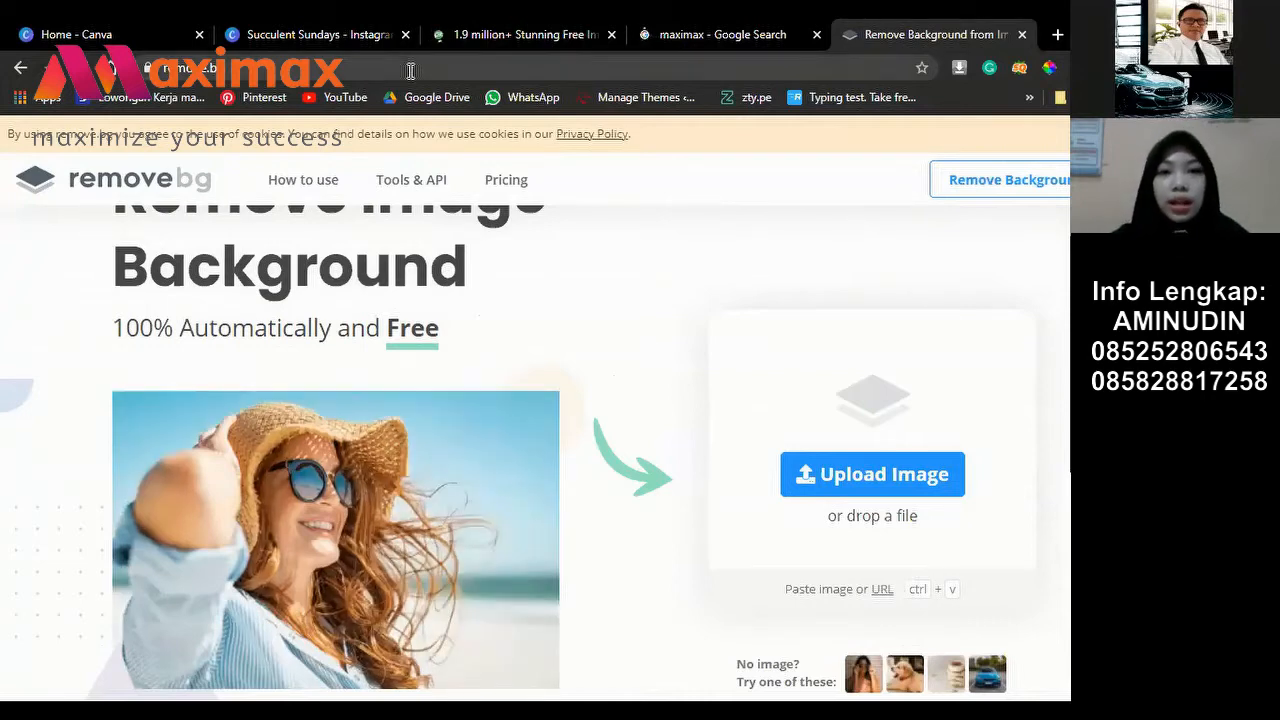
left_click(815, 485)
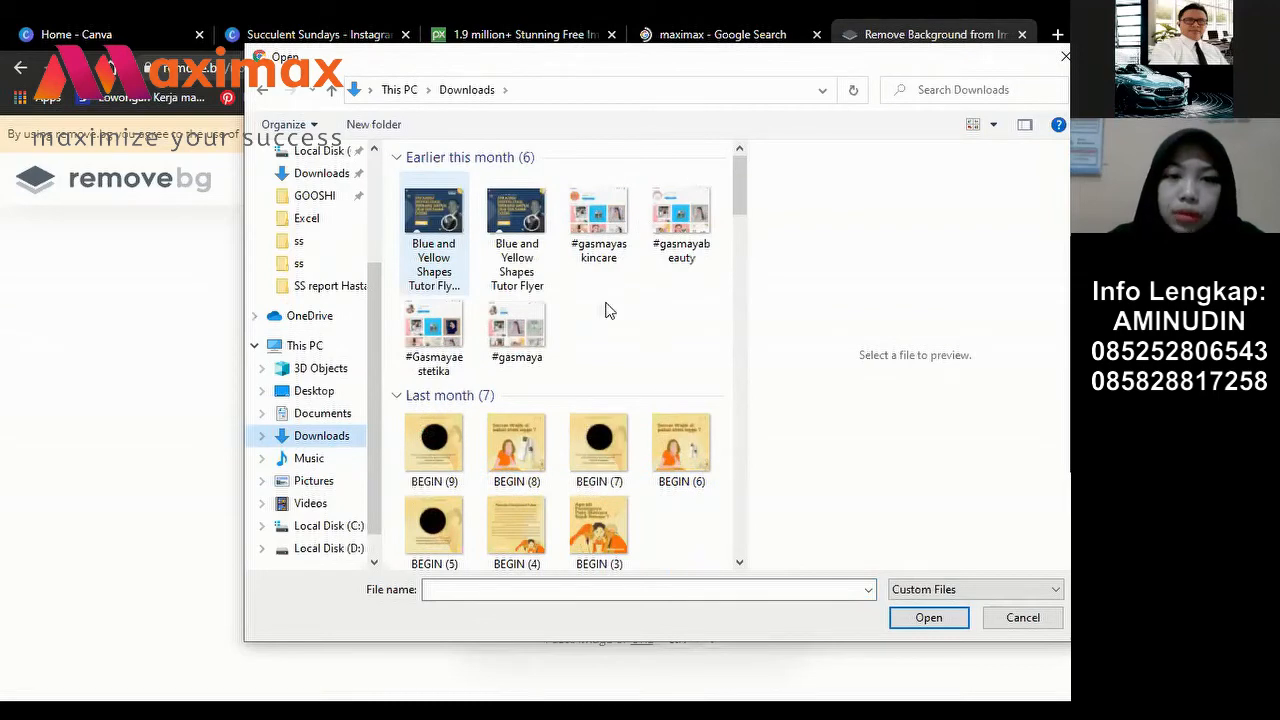
Step: Upload today's Maxiboost WhatsApp product photo to remove.bg for background removal
scroll(606, 309, "down", 3)
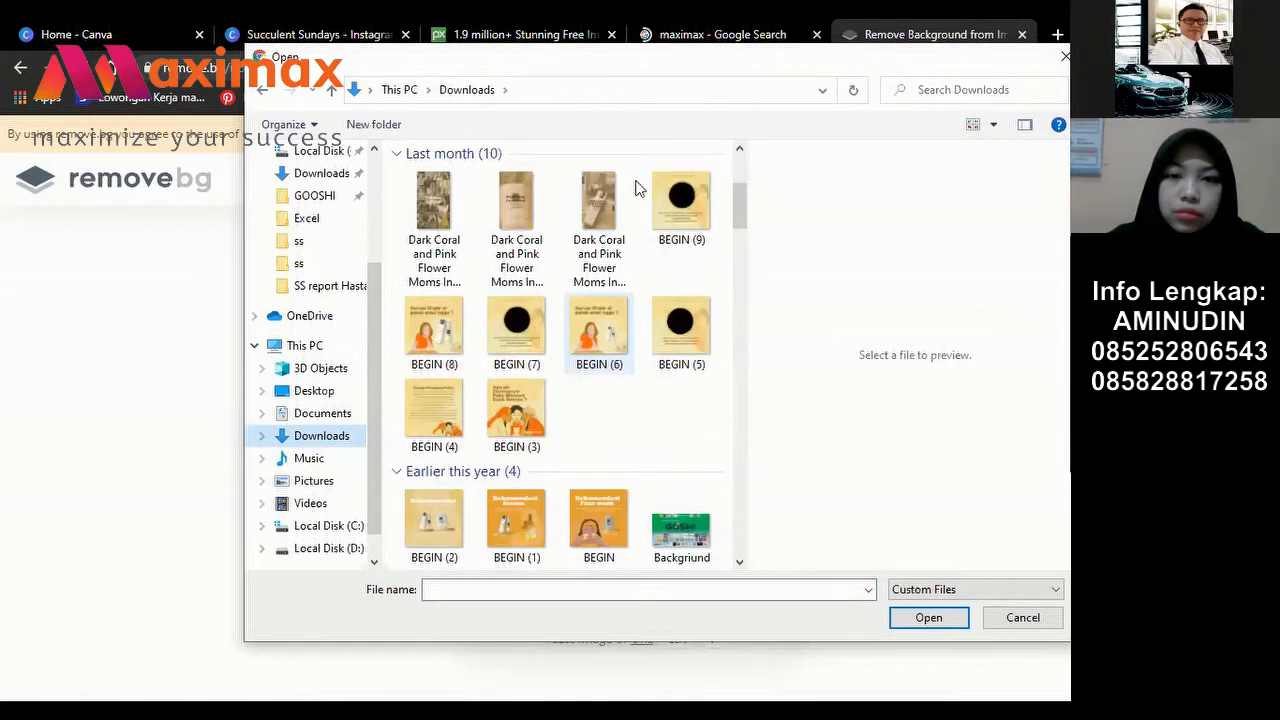
scroll(579, 212, "up", 10)
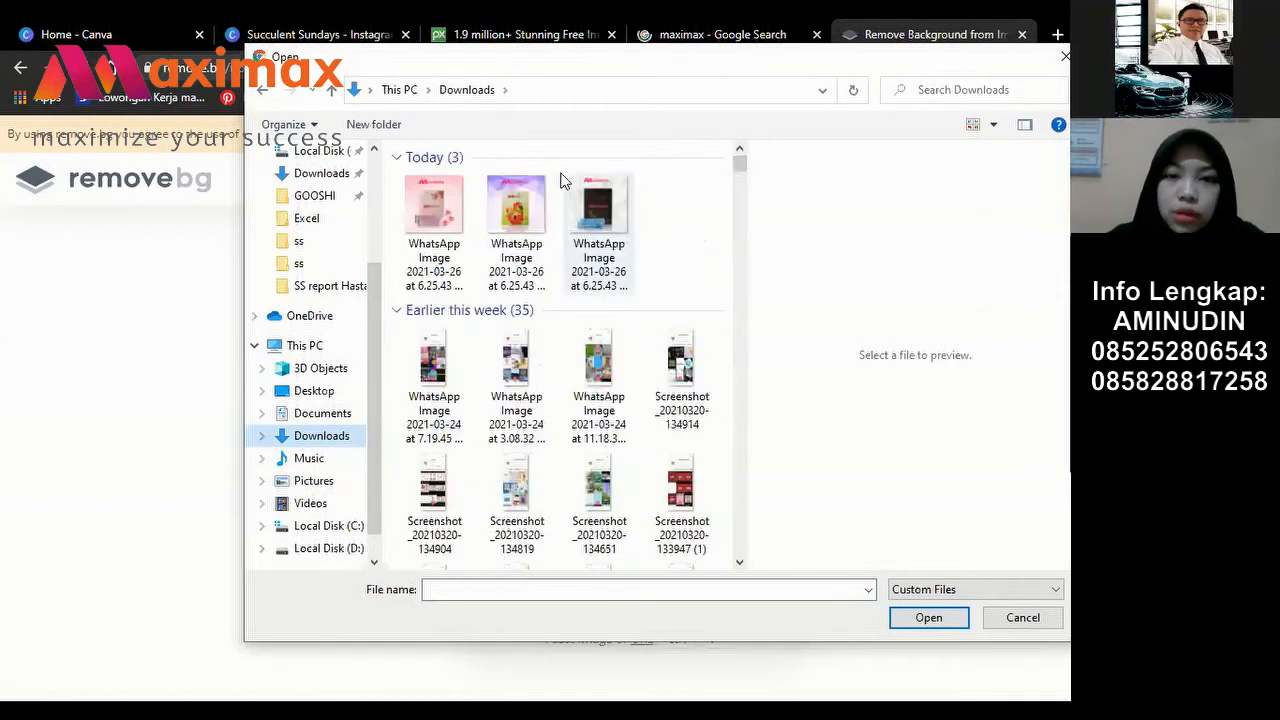
left_click(598, 212)
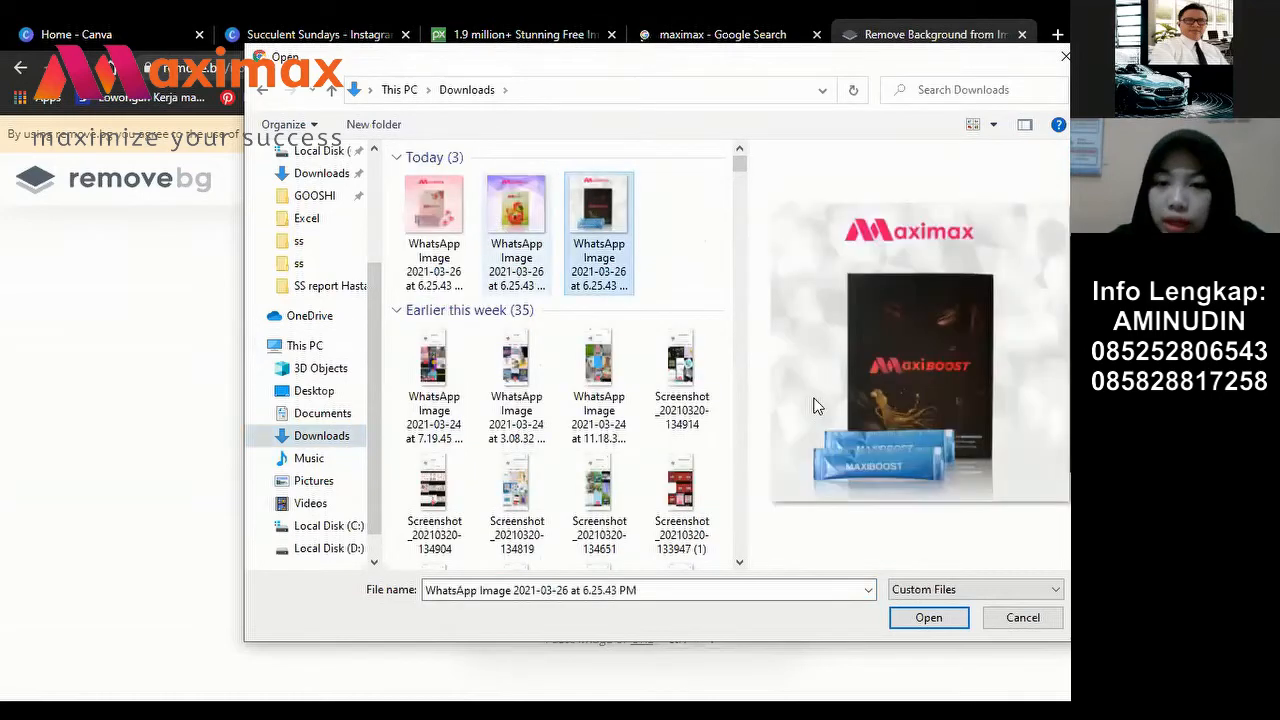
left_click(928, 618)
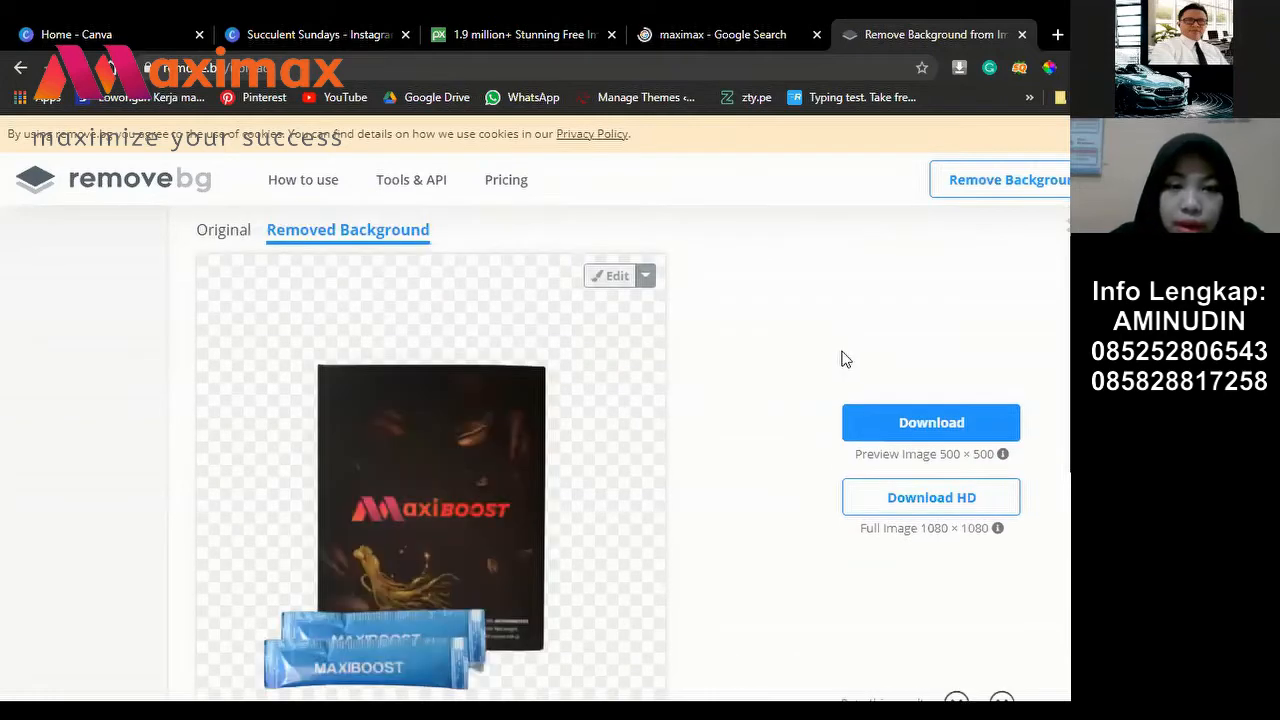
Step: Download the background-free Maxiboost preview image from remove.bg
scroll(843, 357, "down", 2)
scroll(514, 332, "up", 2)
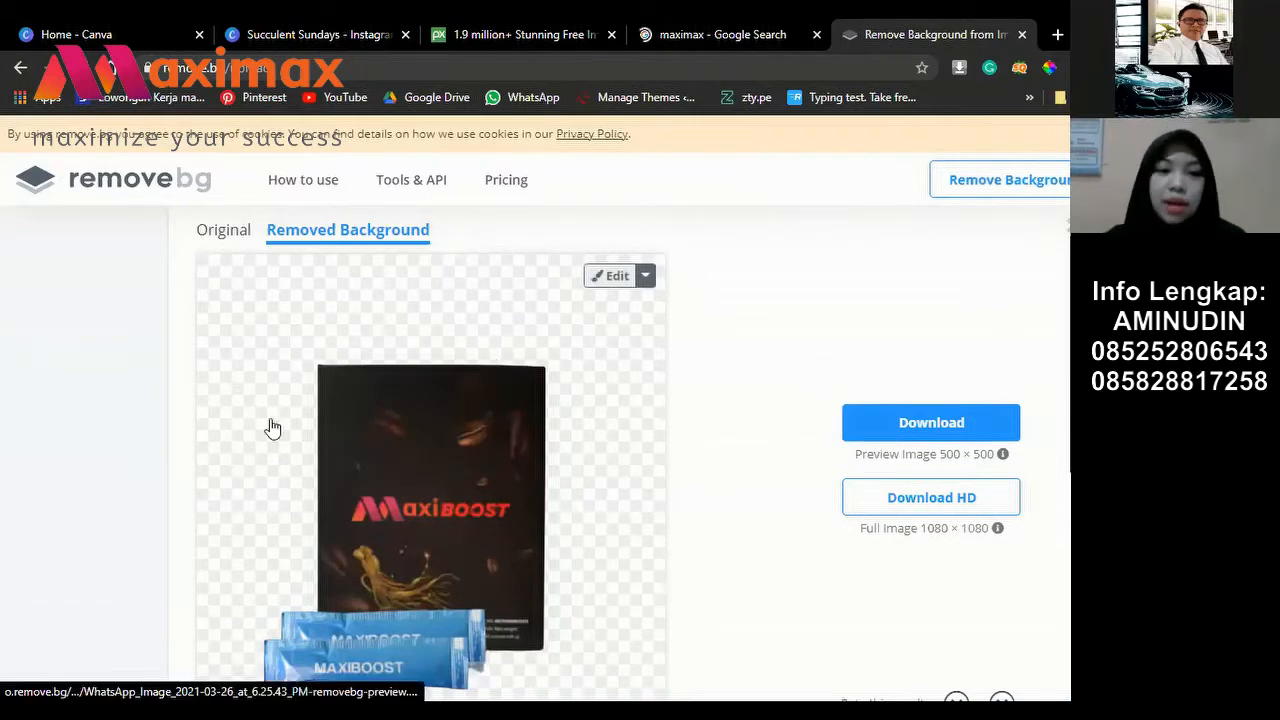
scroll(860, 363, "down", 2)
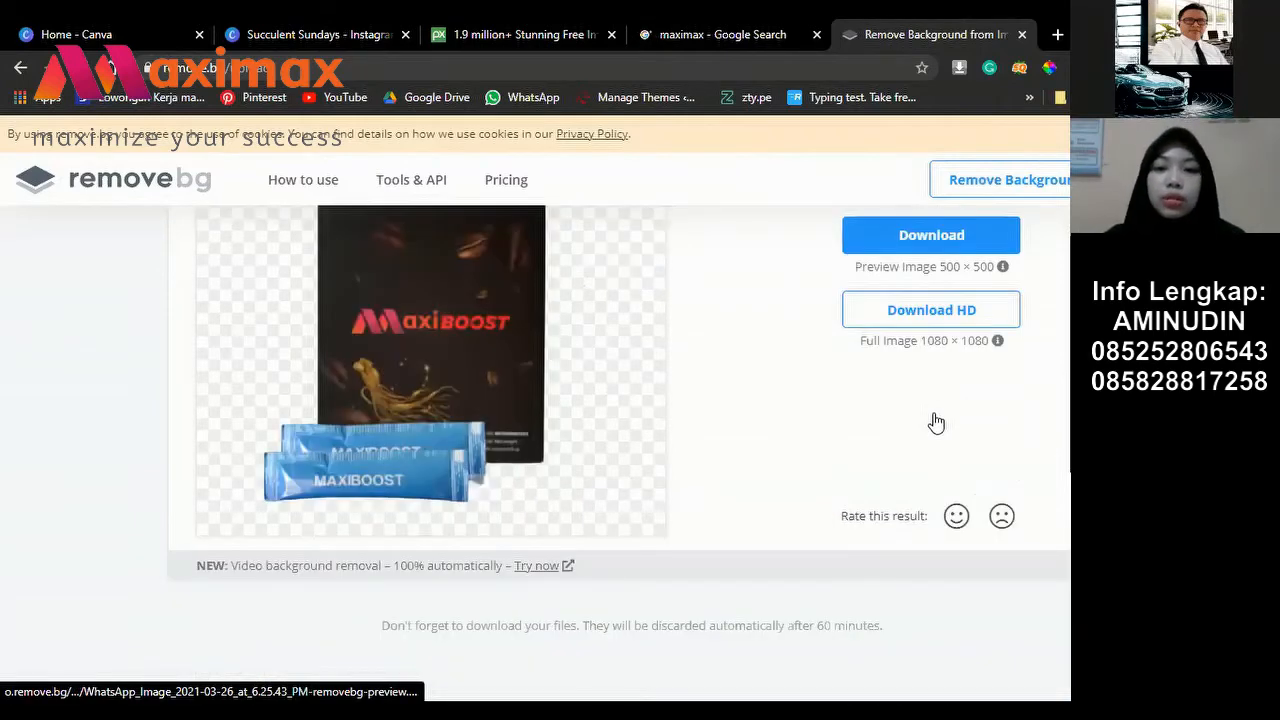
scroll(936, 422, "up", 2)
left_click(936, 422)
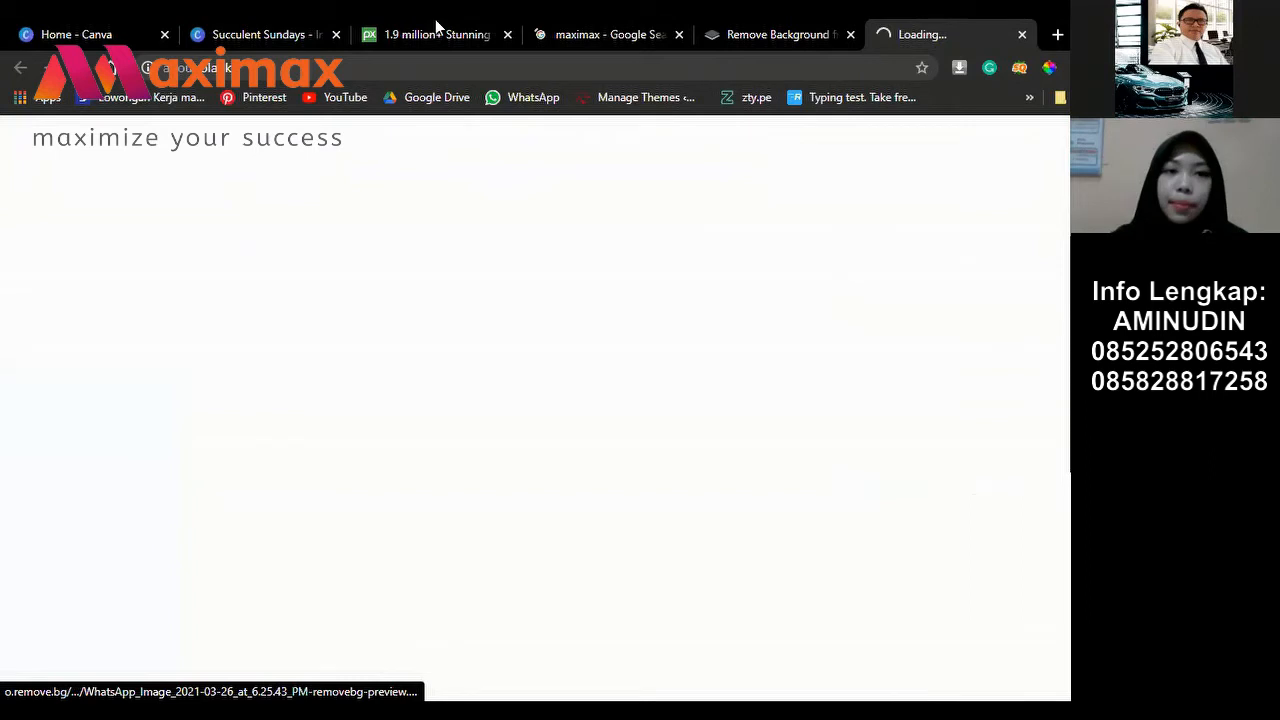
Step: Close the blank download tab and show Uploads beside the Succulent Sundays Canva design
key("ctrl+w")
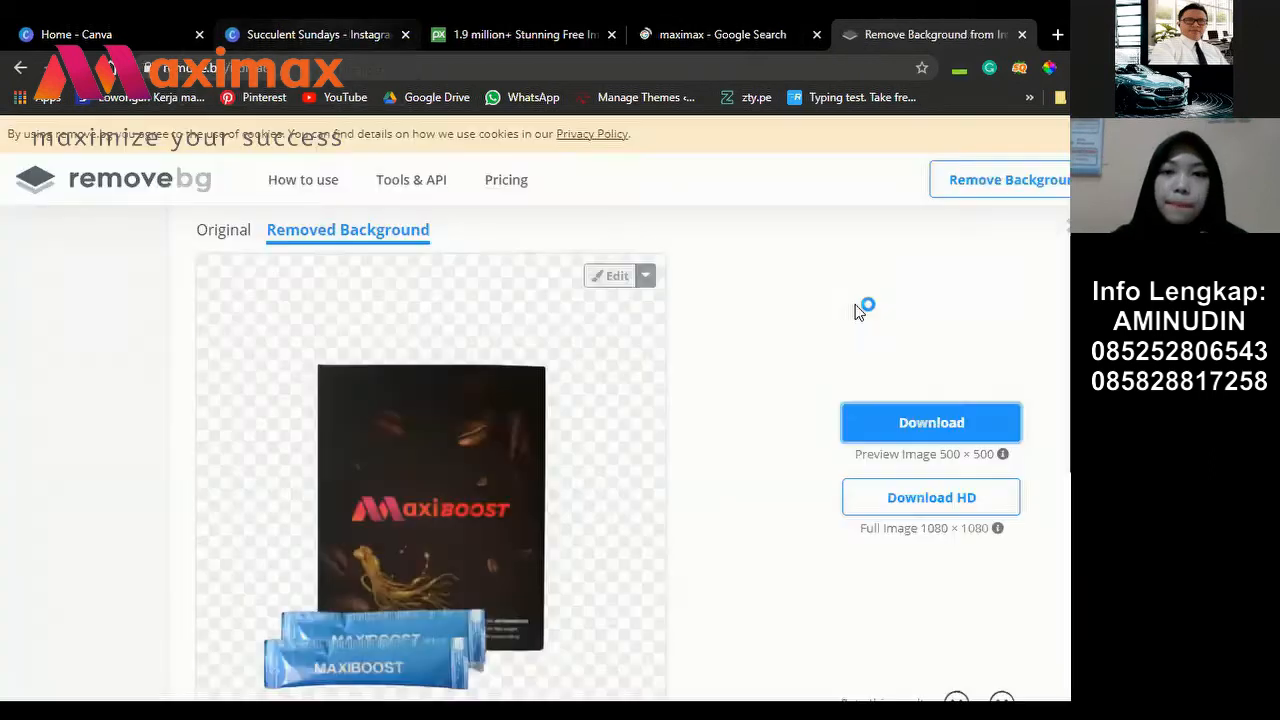
key("ctrl+2")
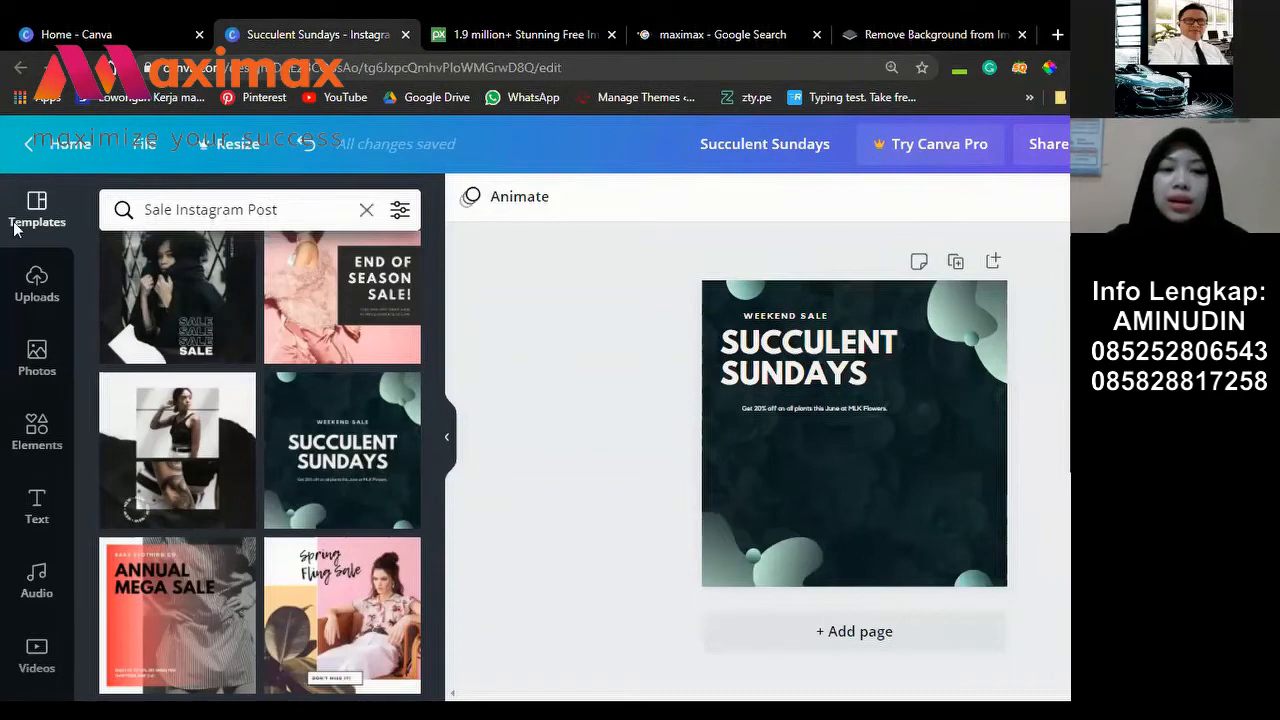
left_click(37, 291)
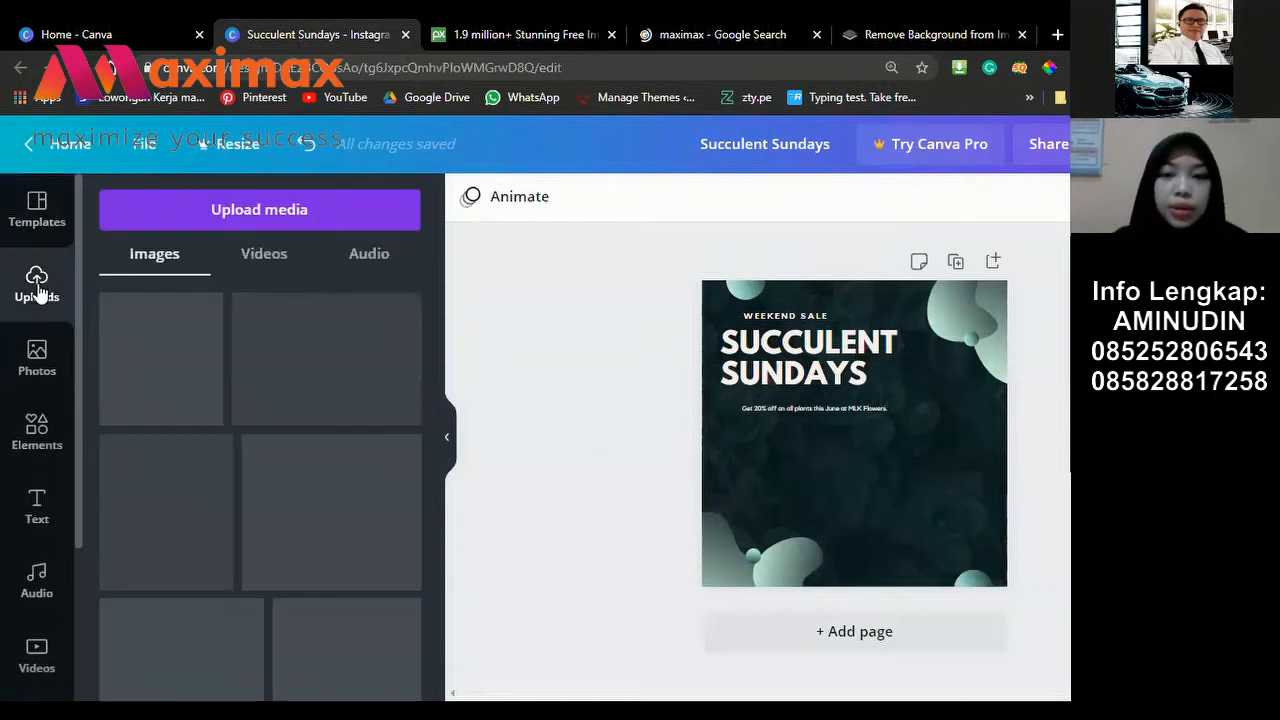
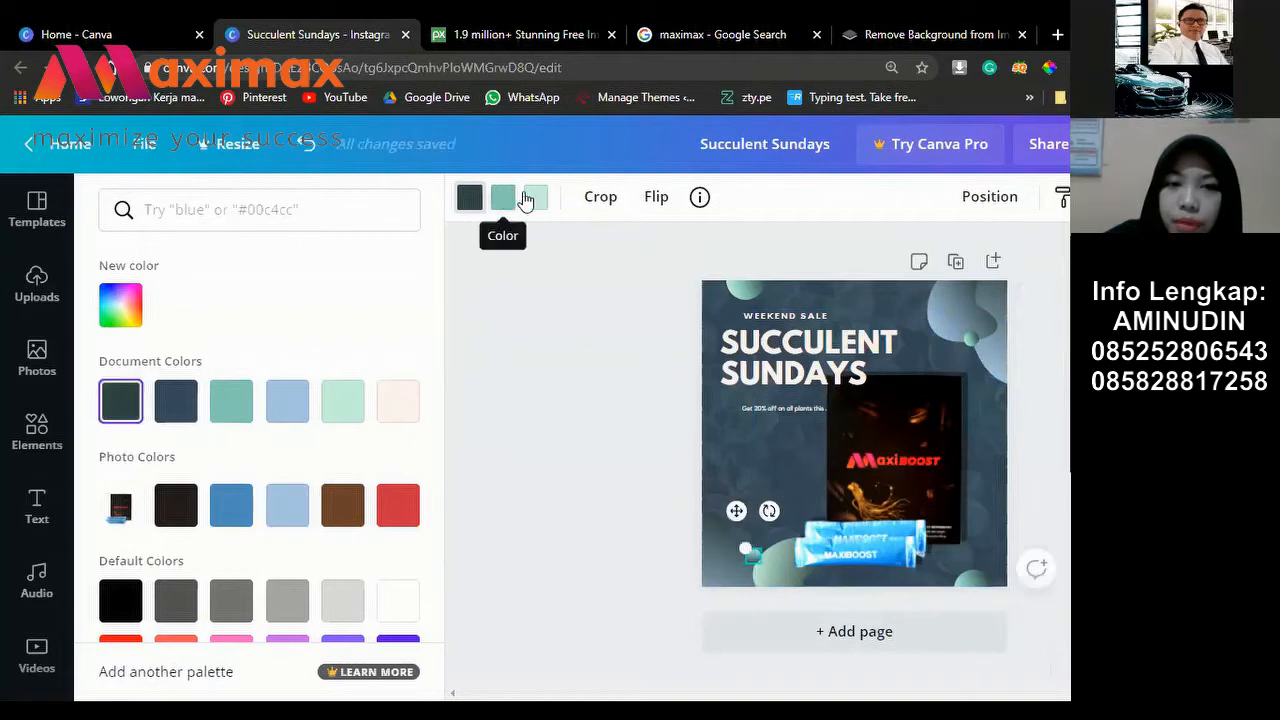
Step: Recolour the small bubble shapes, including the top bubble, with the light-blue Photo Colors swatch
left_click(535, 197)
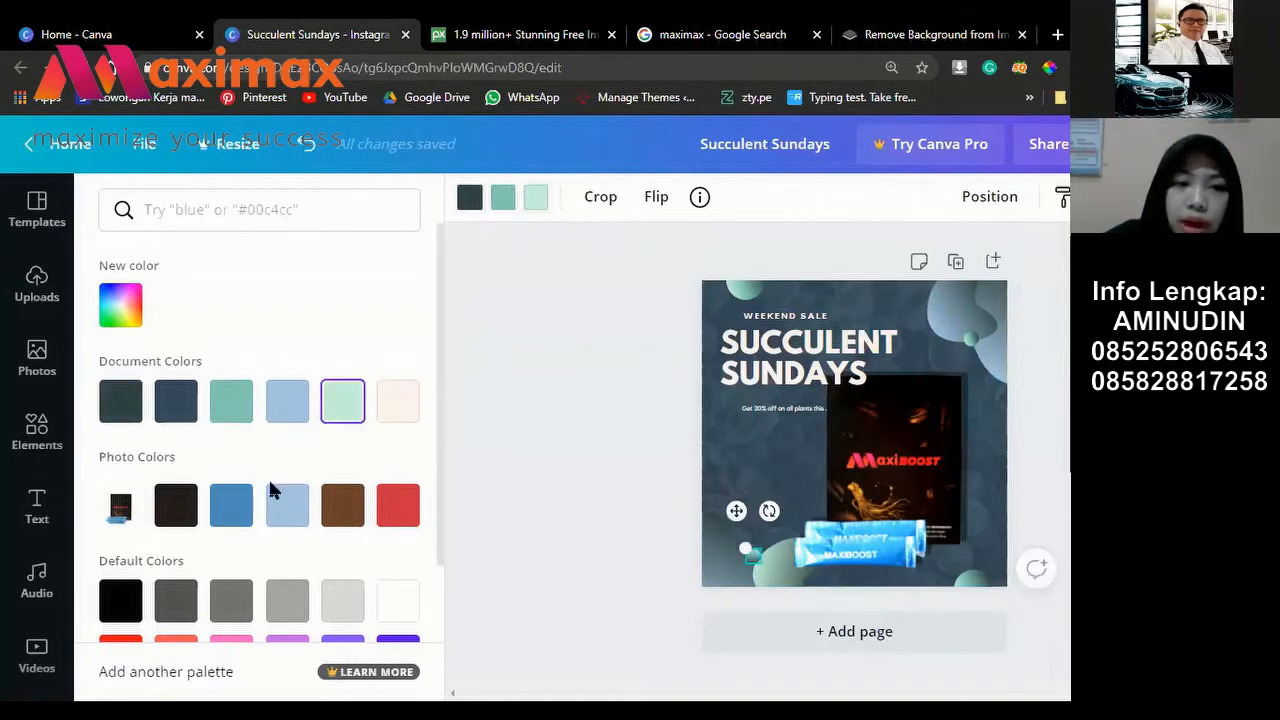
left_click(294, 514)
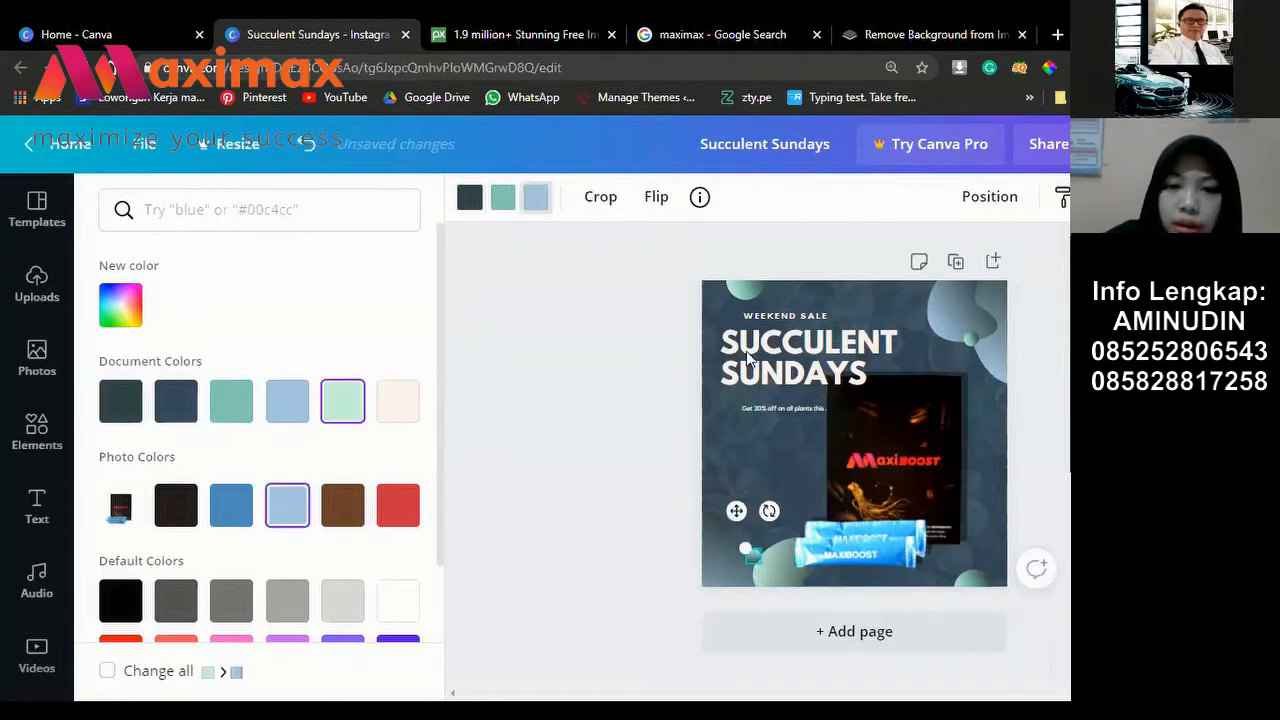
left_click(748, 287)
key("Tab")
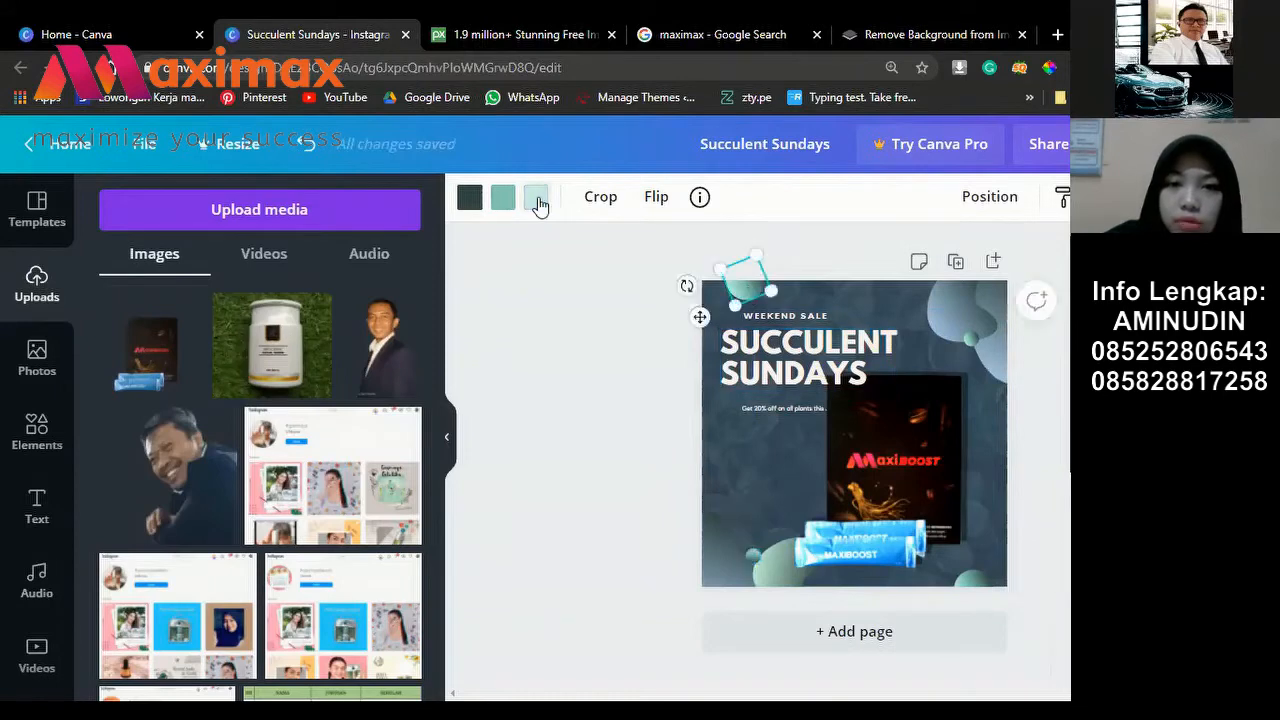
left_click(535, 197)
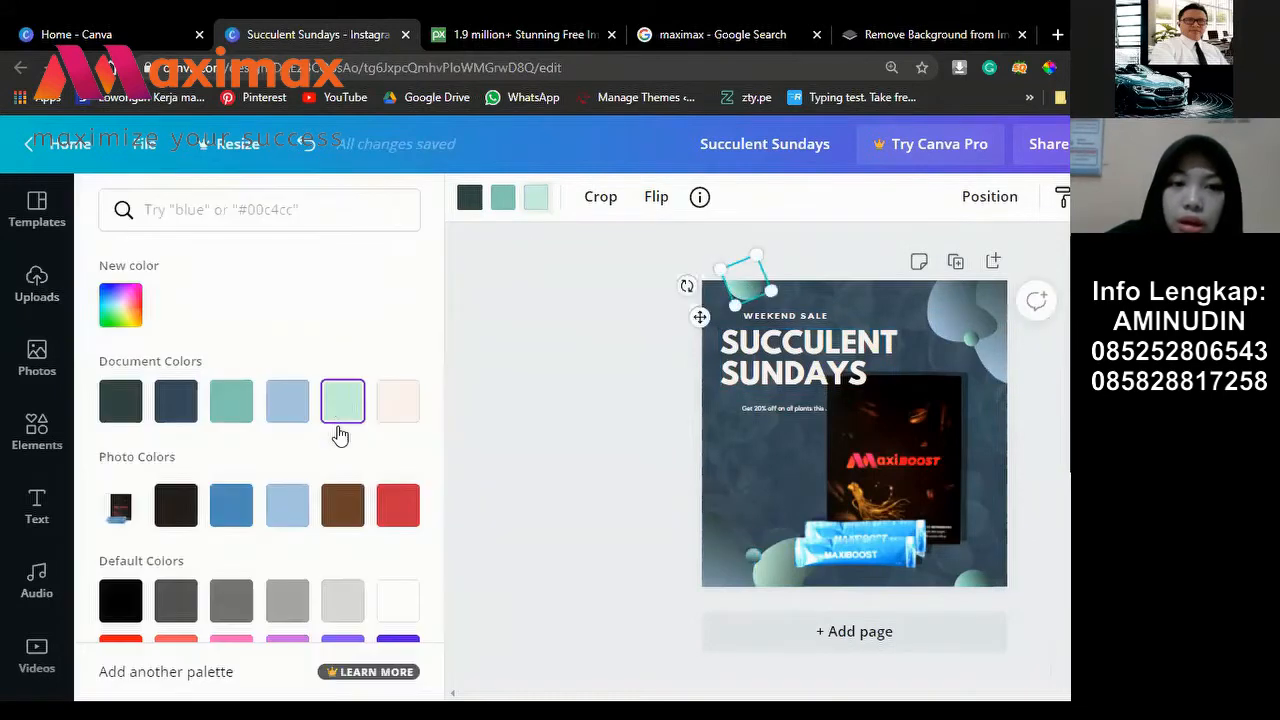
left_click(291, 512)
left_click(521, 287)
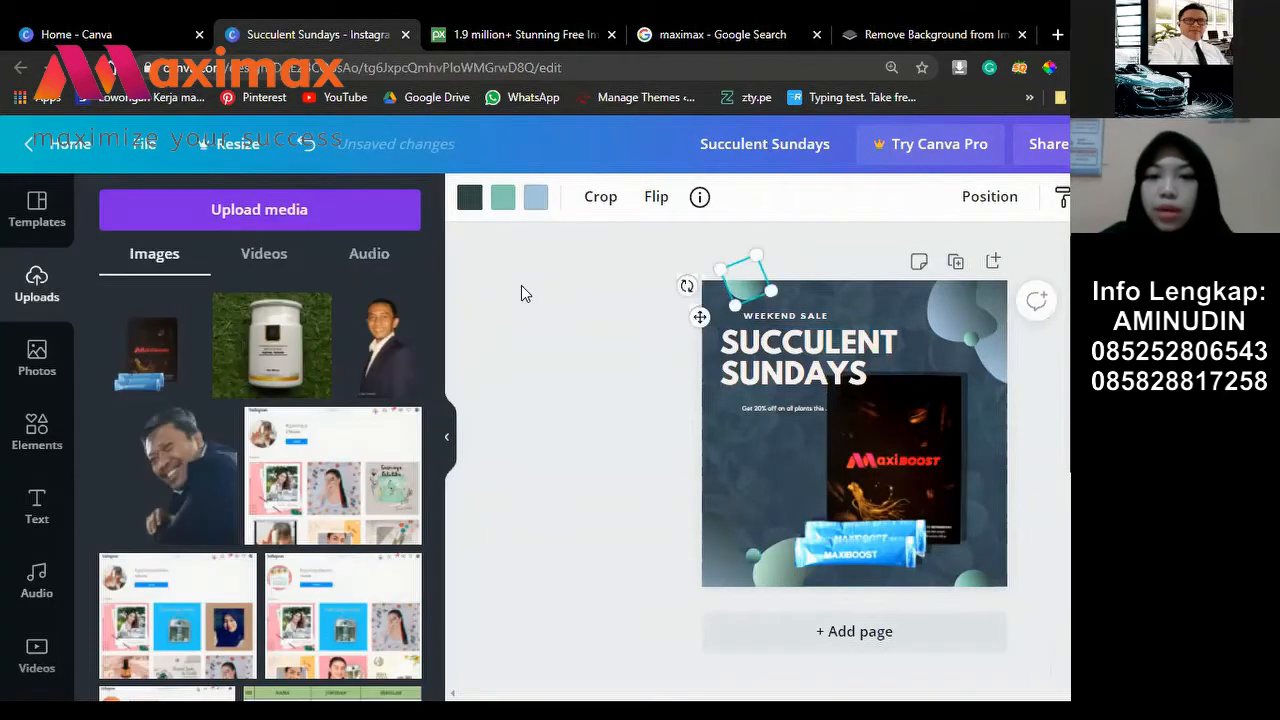
left_click(558, 629)
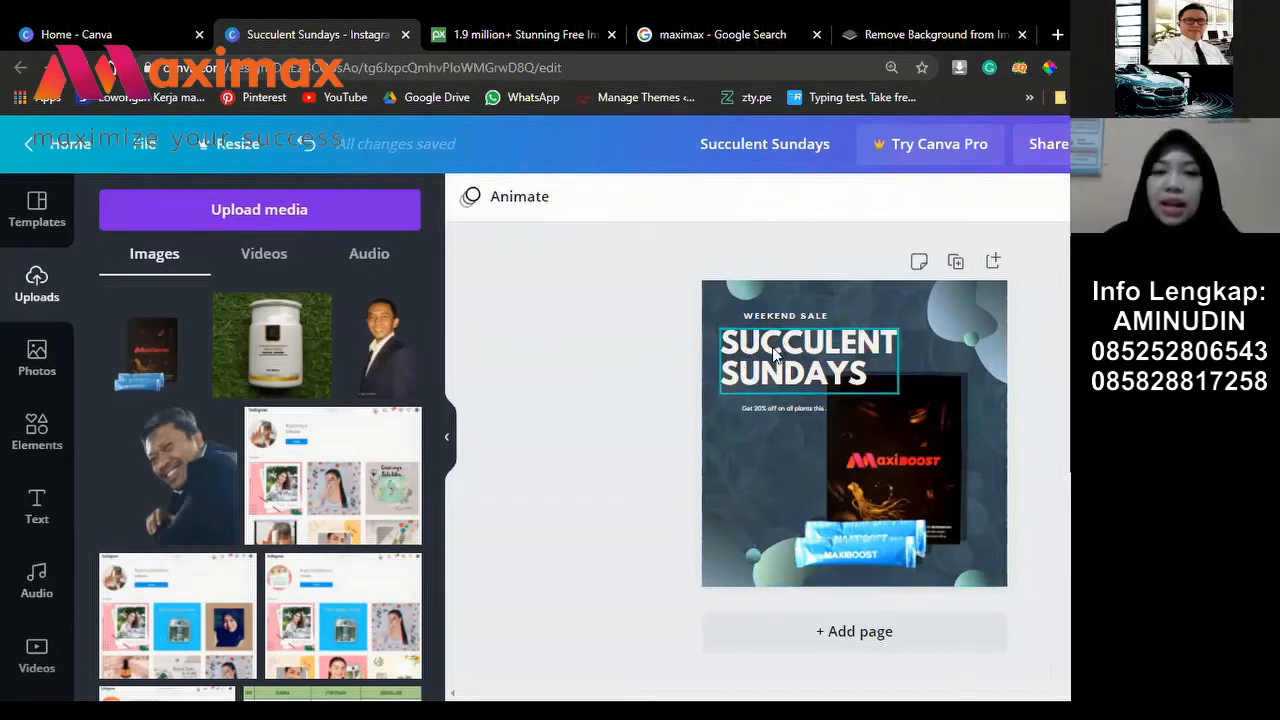
Step: Rewrite the headline as 'MAXIBOOST SUPLEMEN' in a widened box and nudge it slightly up-left
left_click(828, 357)
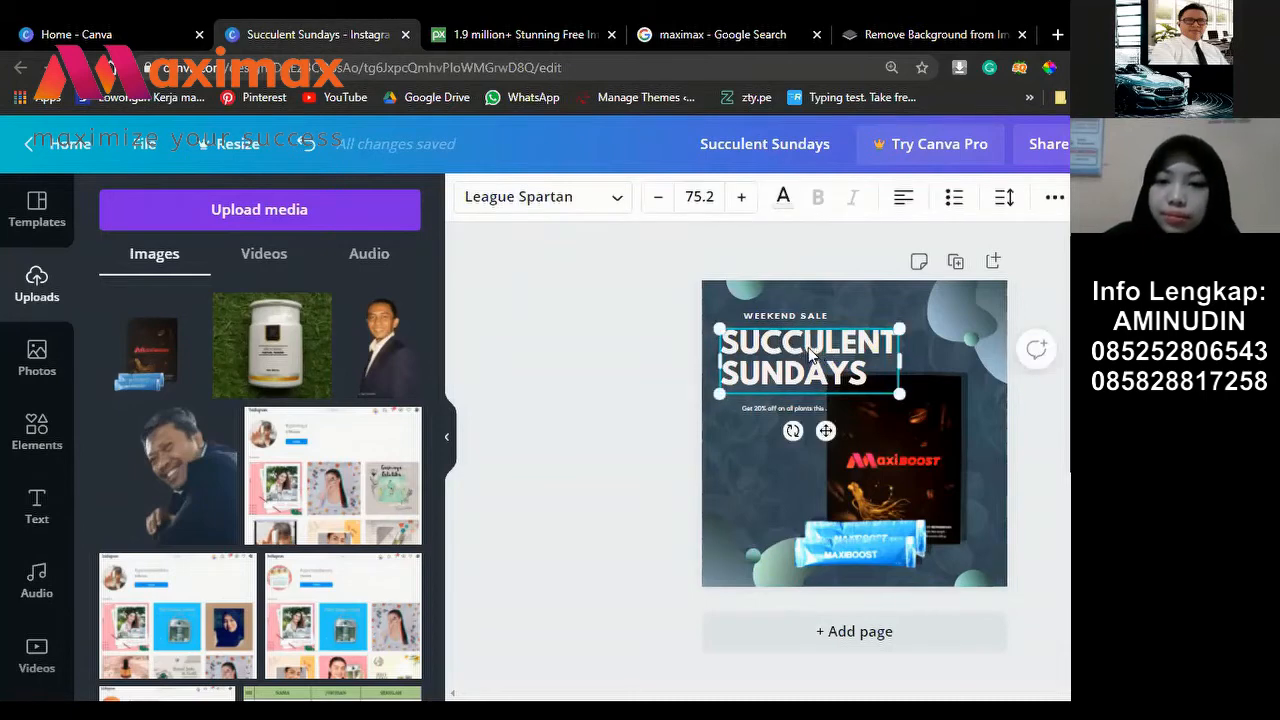
left_click(810, 344)
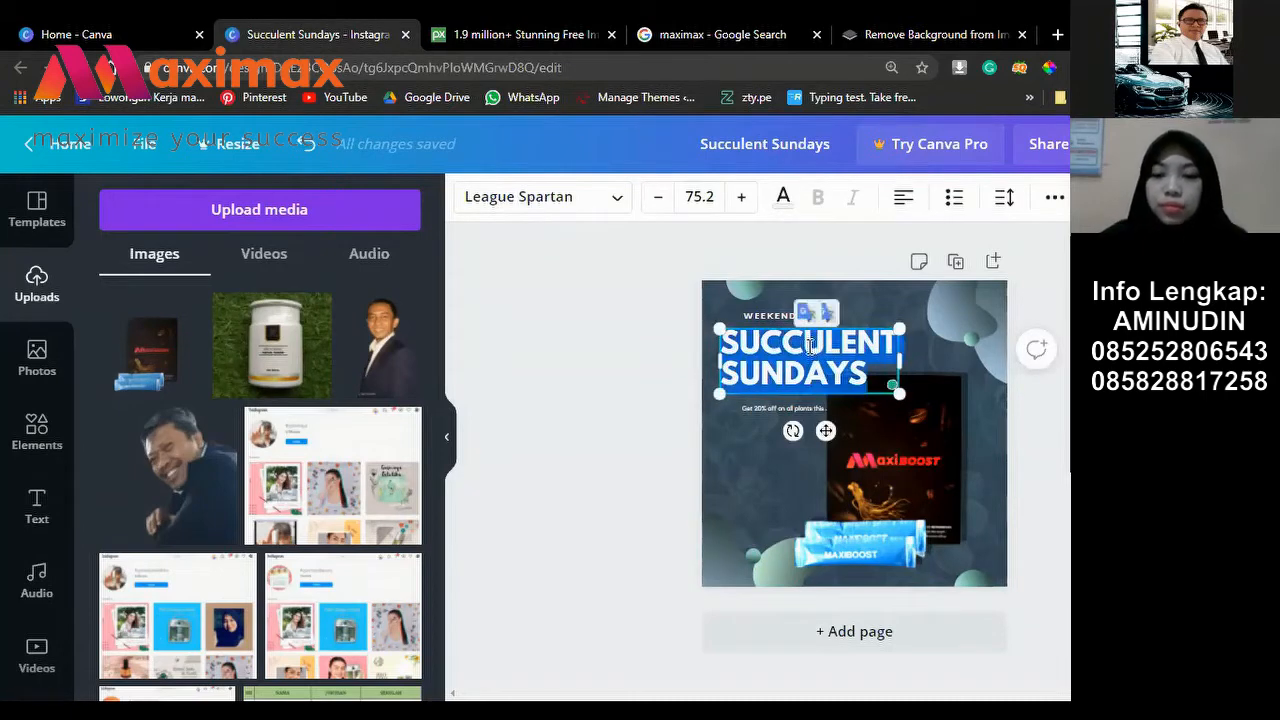
key("BackSpace")
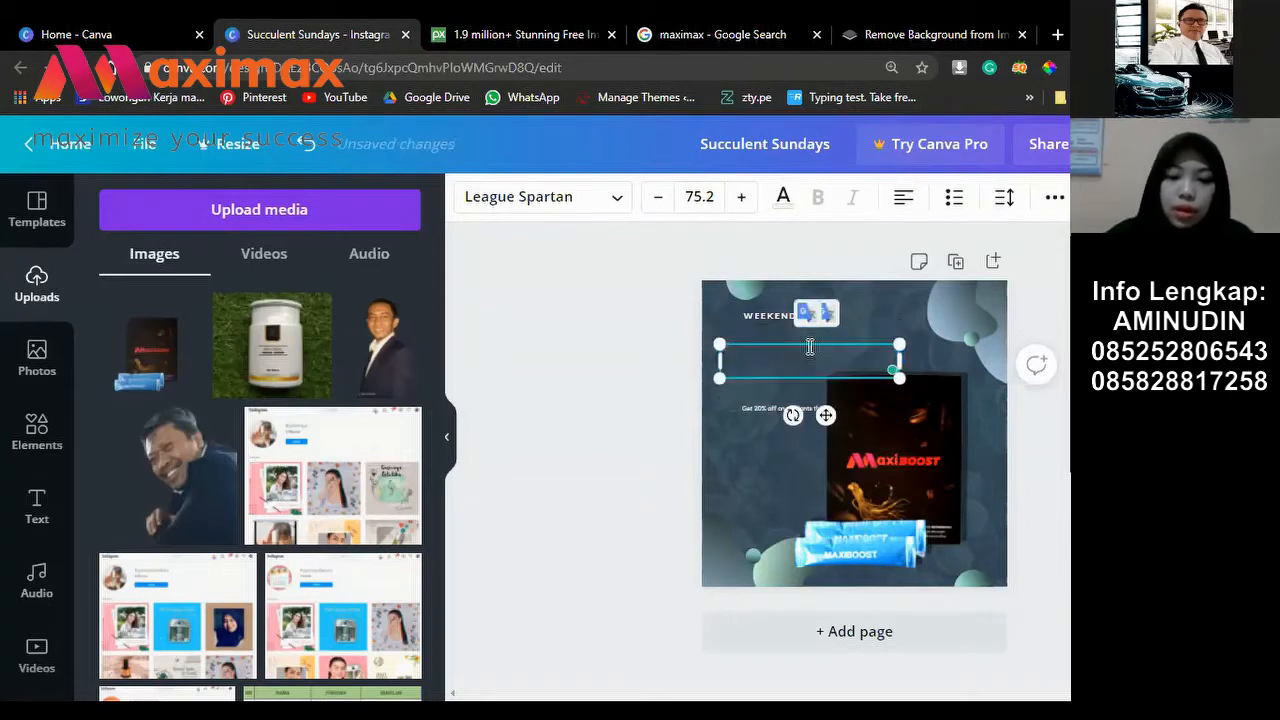
type("MA")
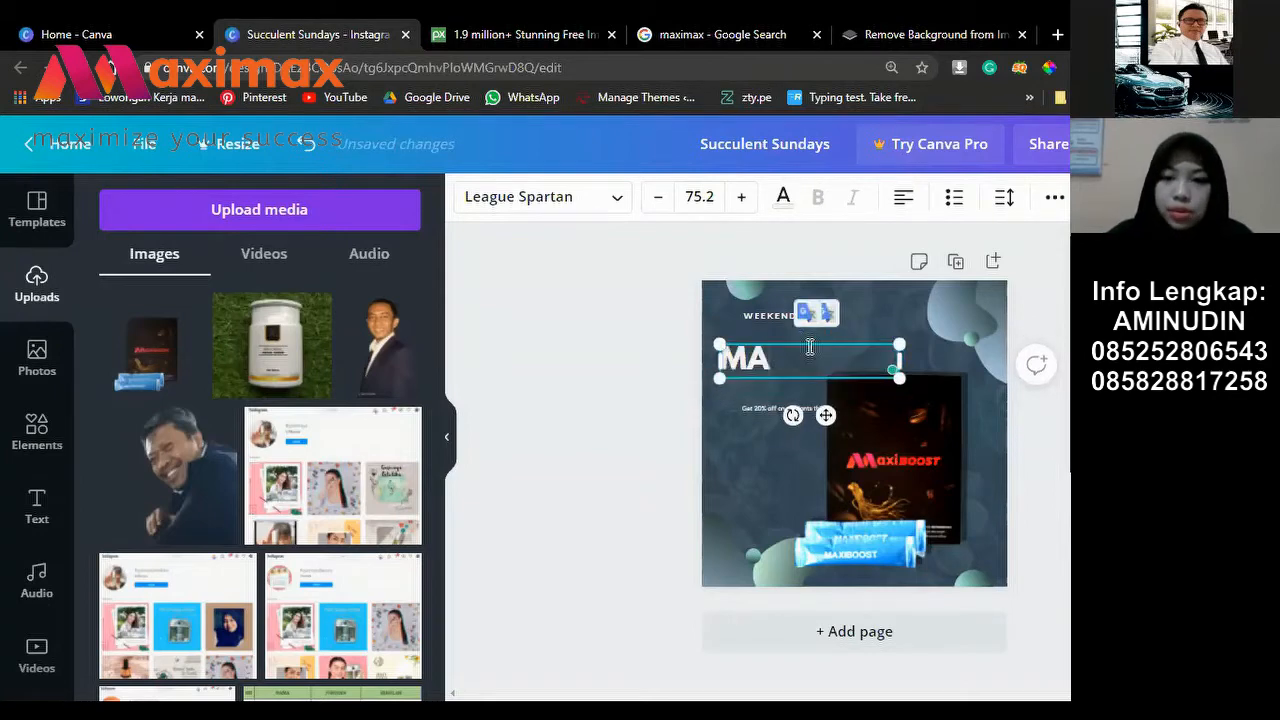
type("XIM")
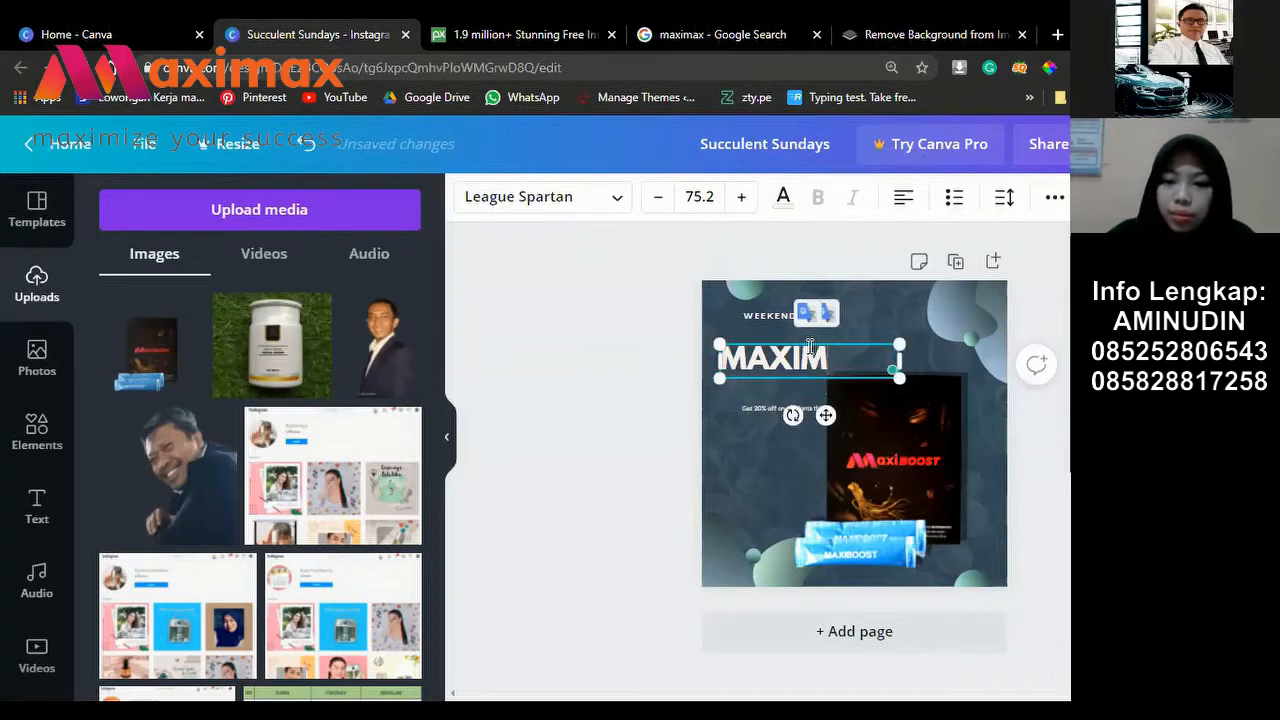
key("BackSpace")
type("BOOS")
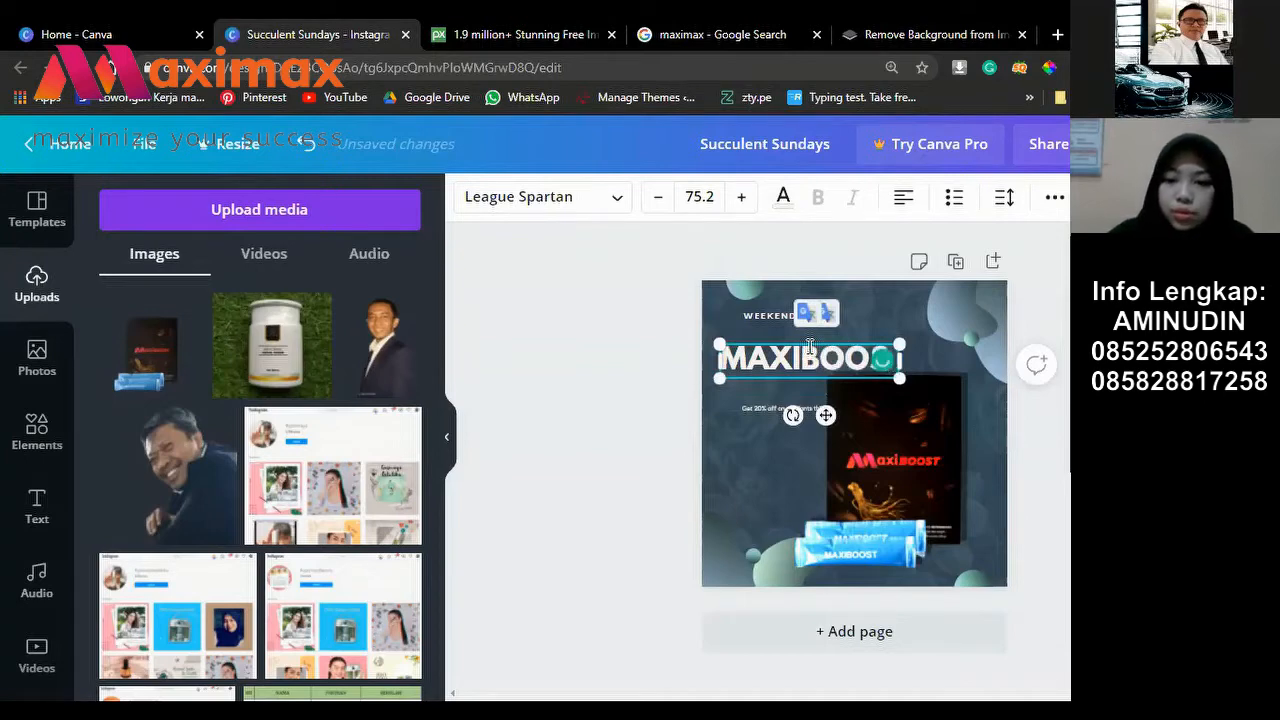
type("T")
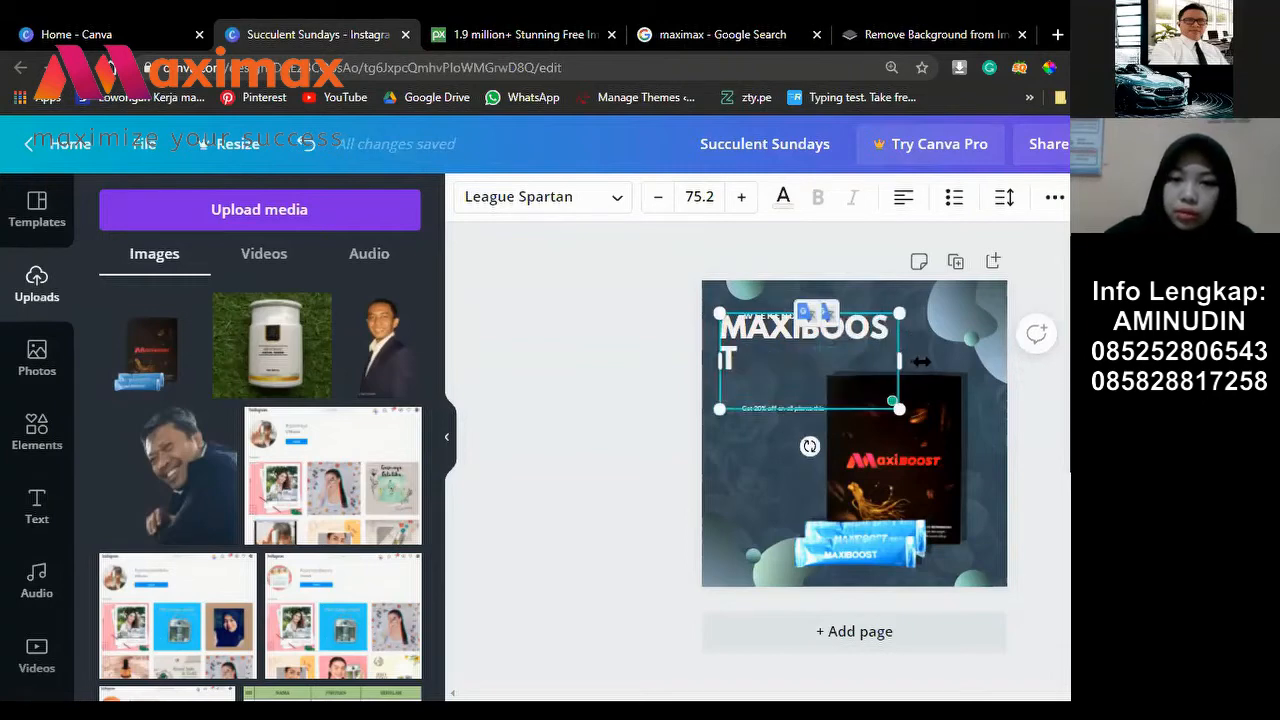
left_click_drag(921, 362, 922, 362)
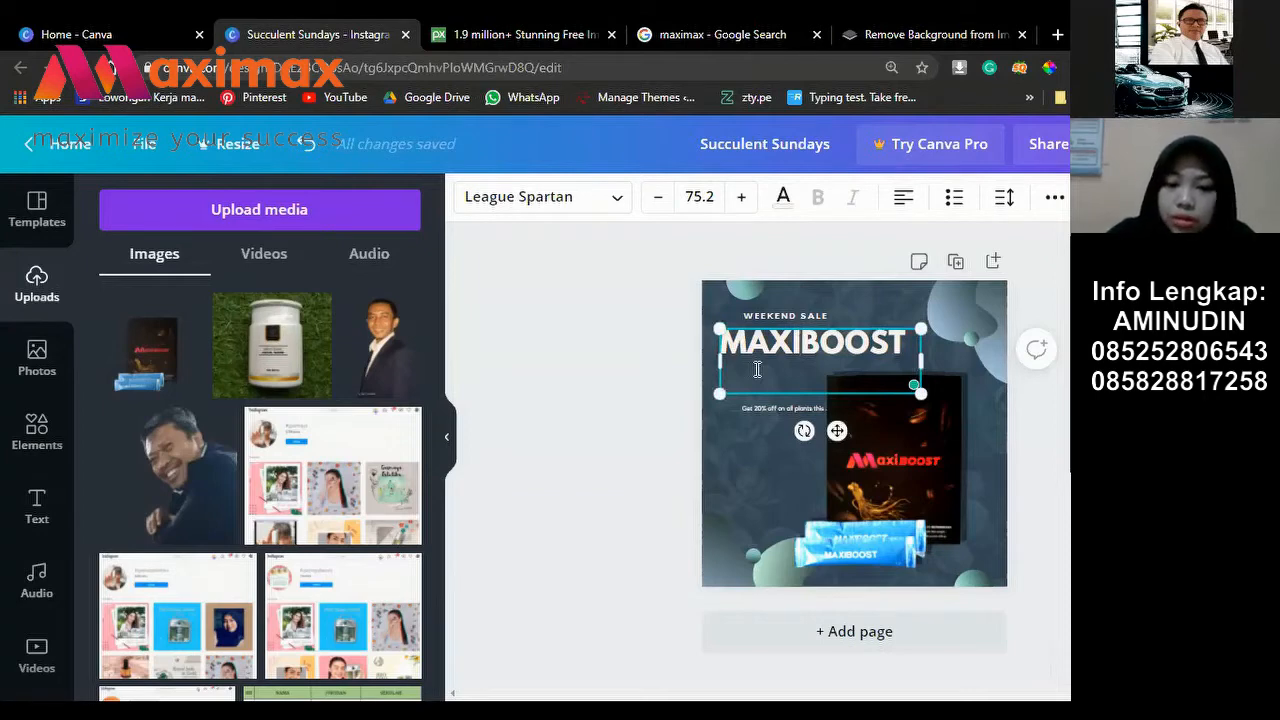
type("S")
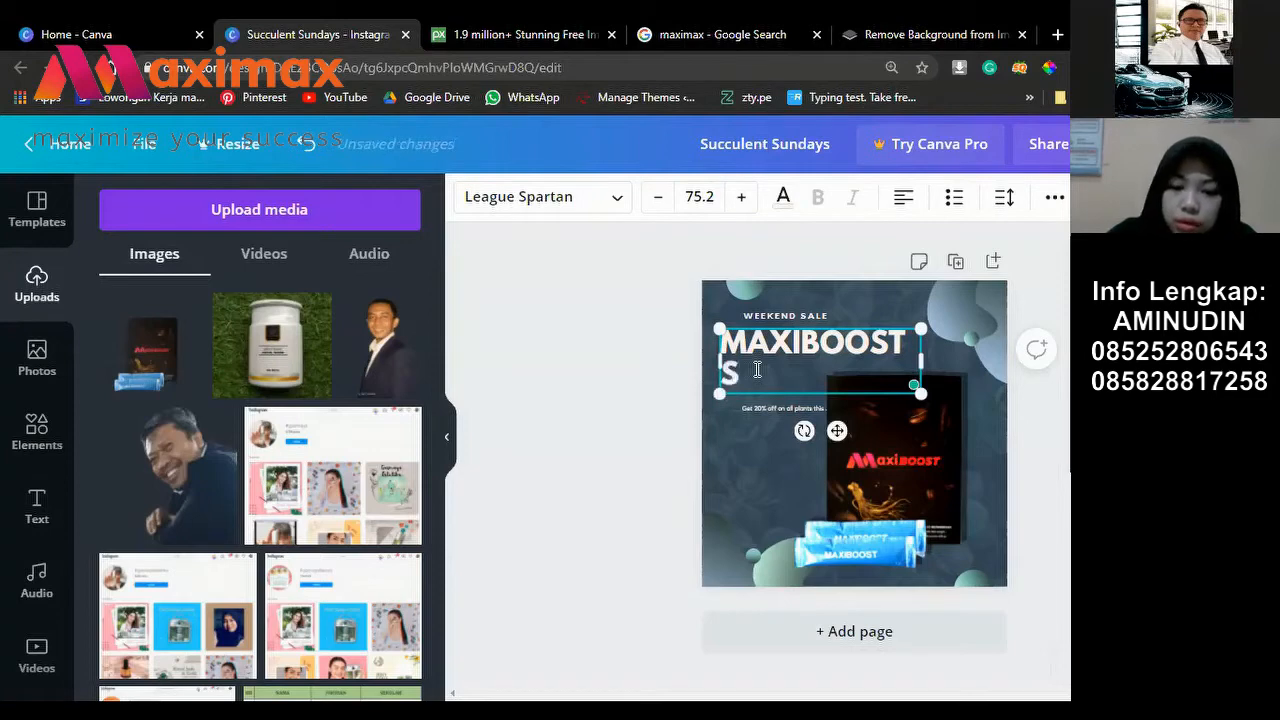
type("UPLEME")
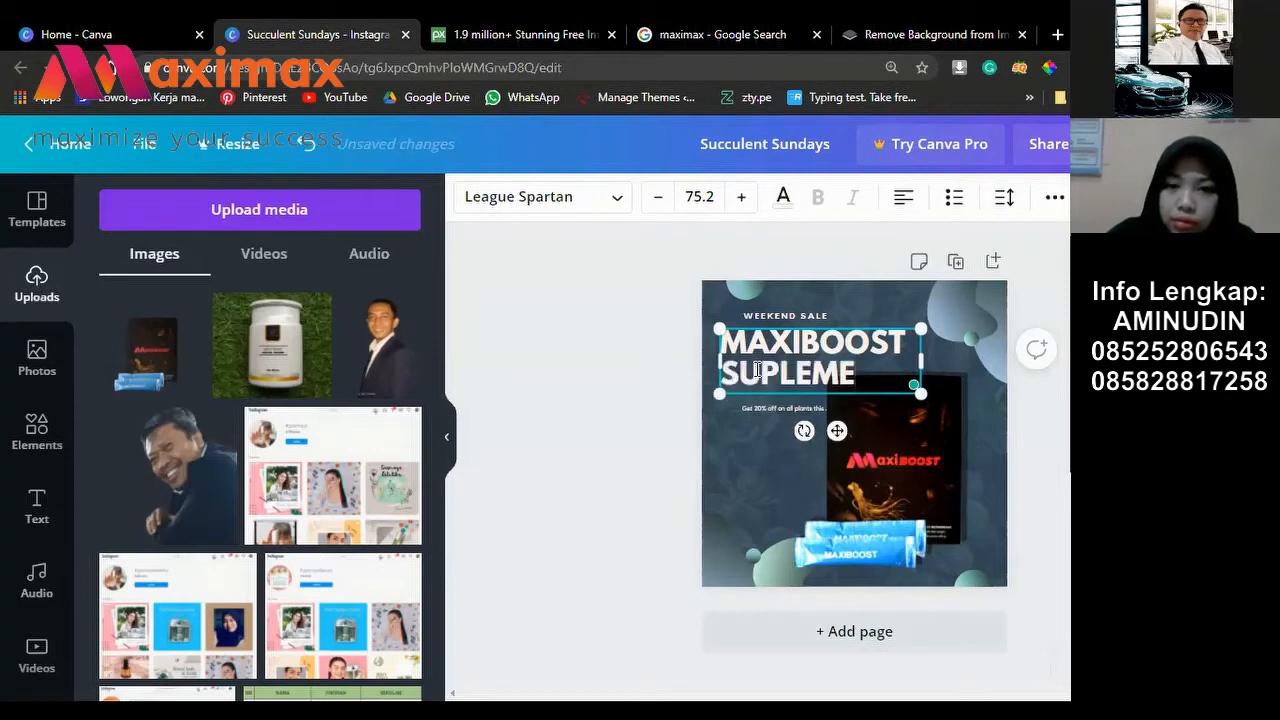
type("N")
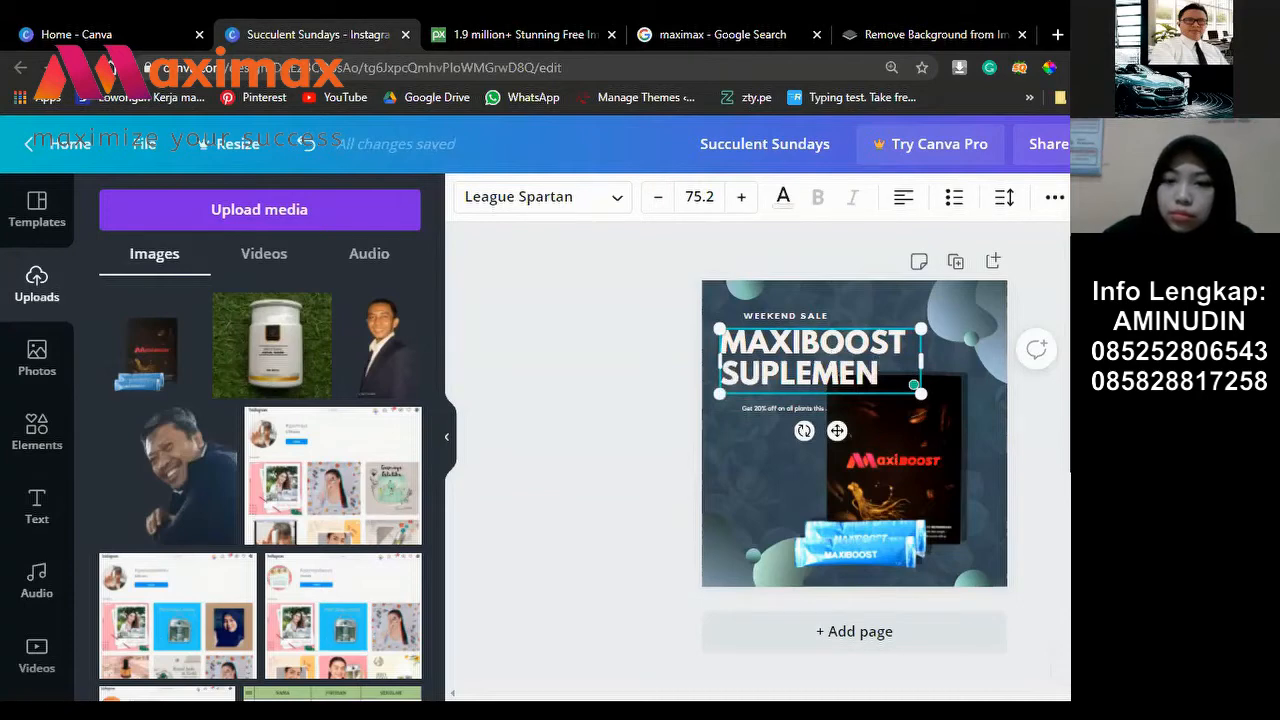
left_click(991, 387)
left_click(778, 345)
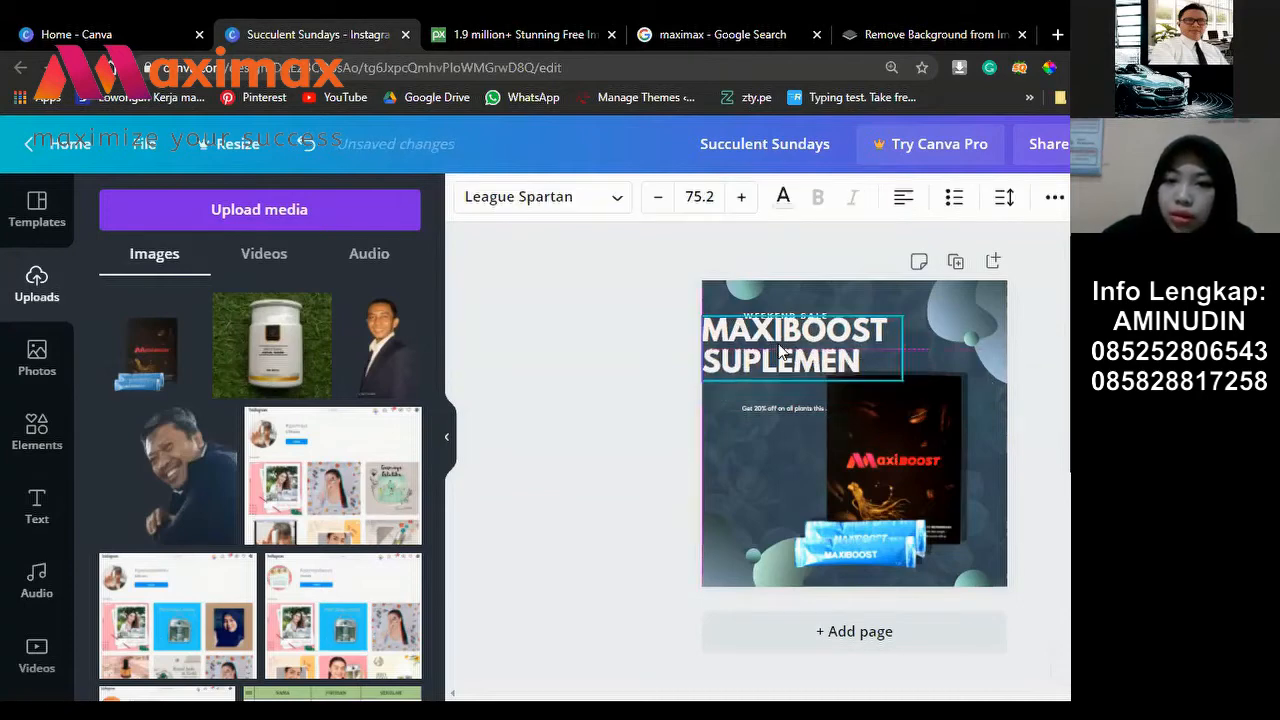
left_click_drag(778, 345, 790, 352)
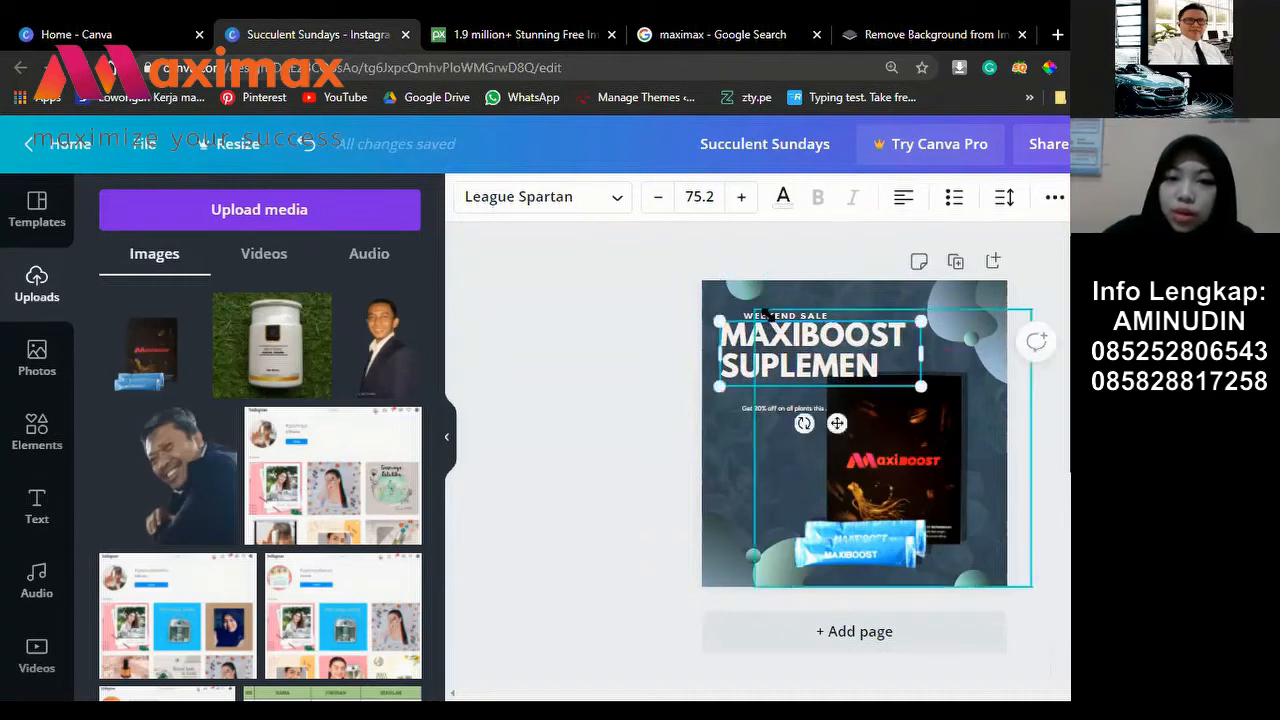
Step: Slide the WEEKEND SALE line left so it aligns with the headline's left edge
left_click(776, 311)
left_click(752, 306)
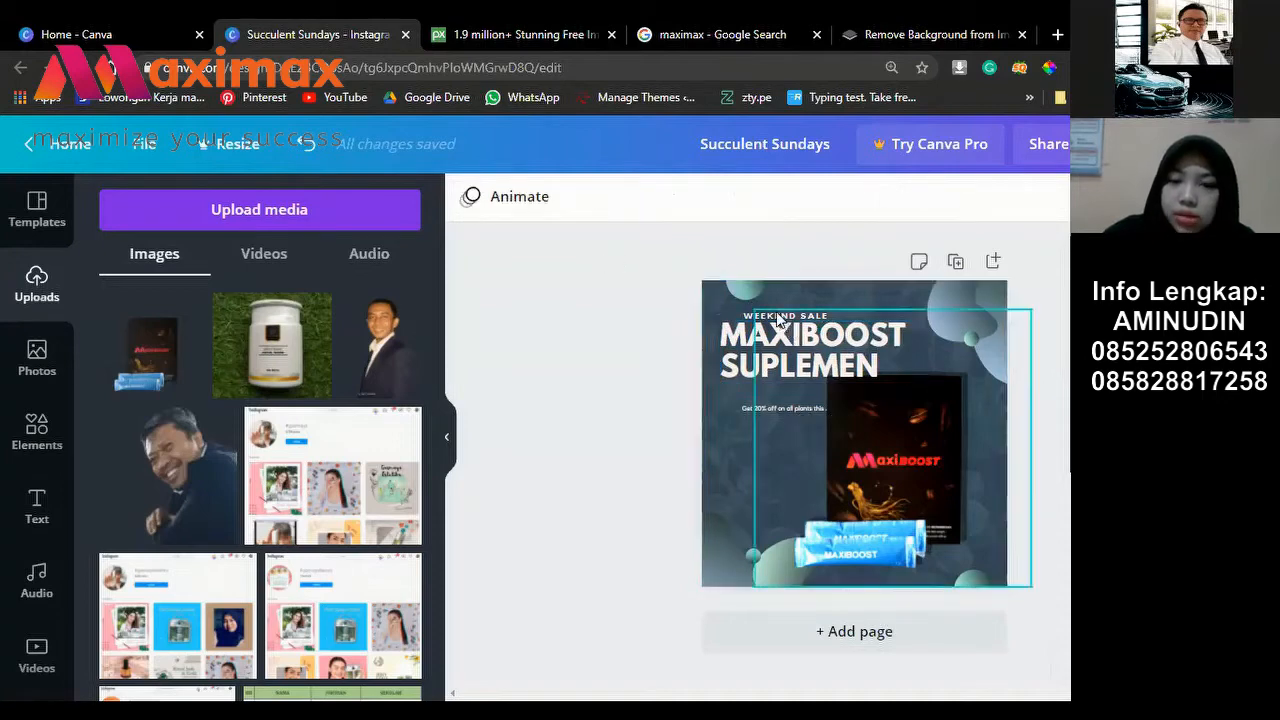
left_click(745, 313)
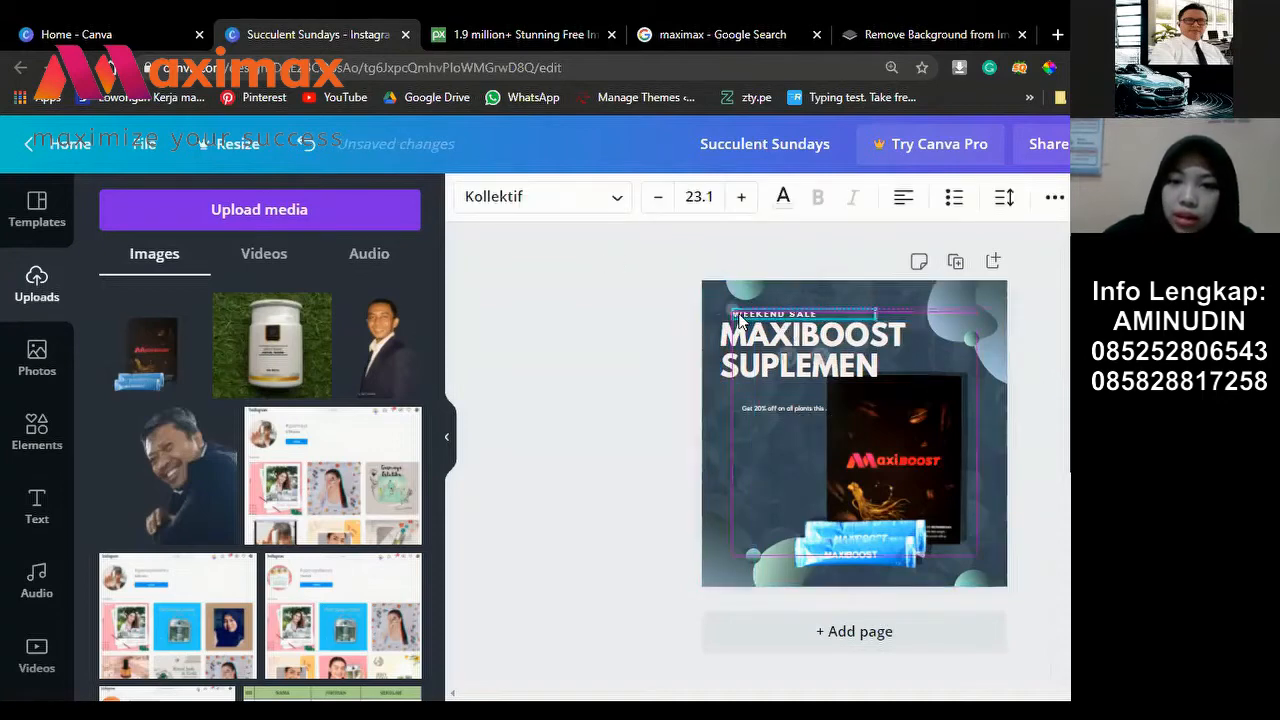
left_click_drag(745, 313, 722, 313)
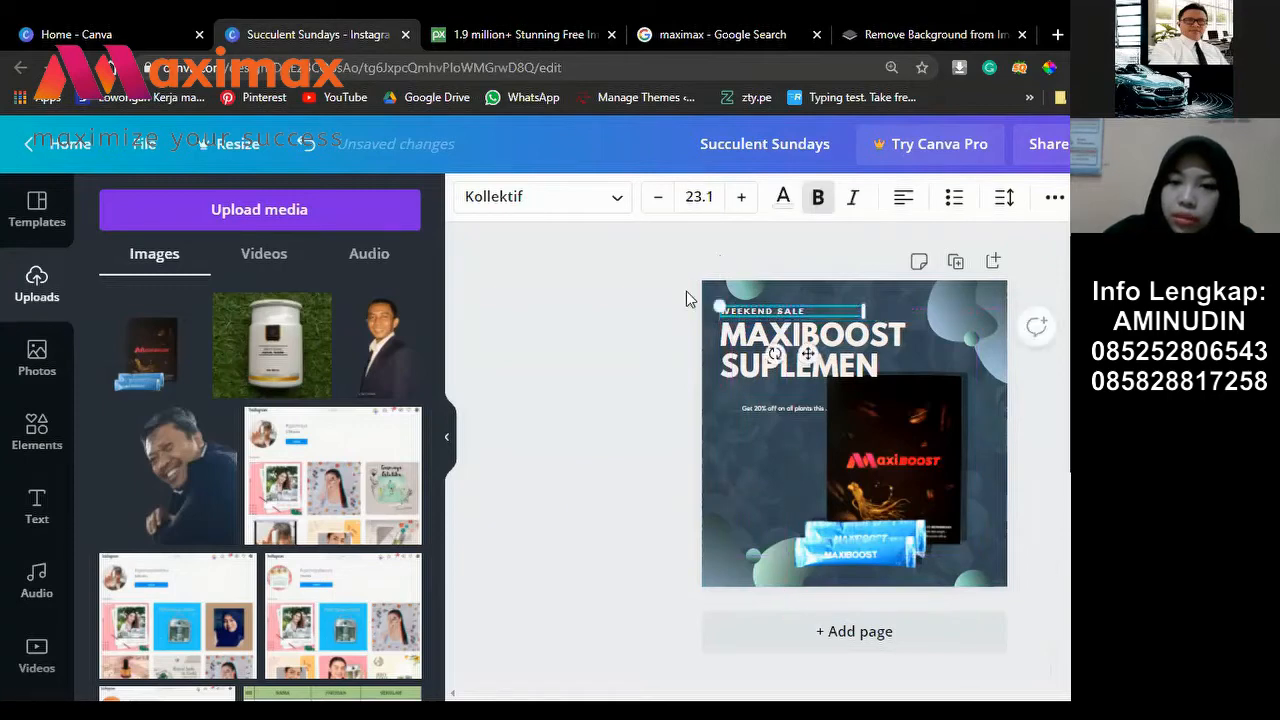
left_click(619, 258)
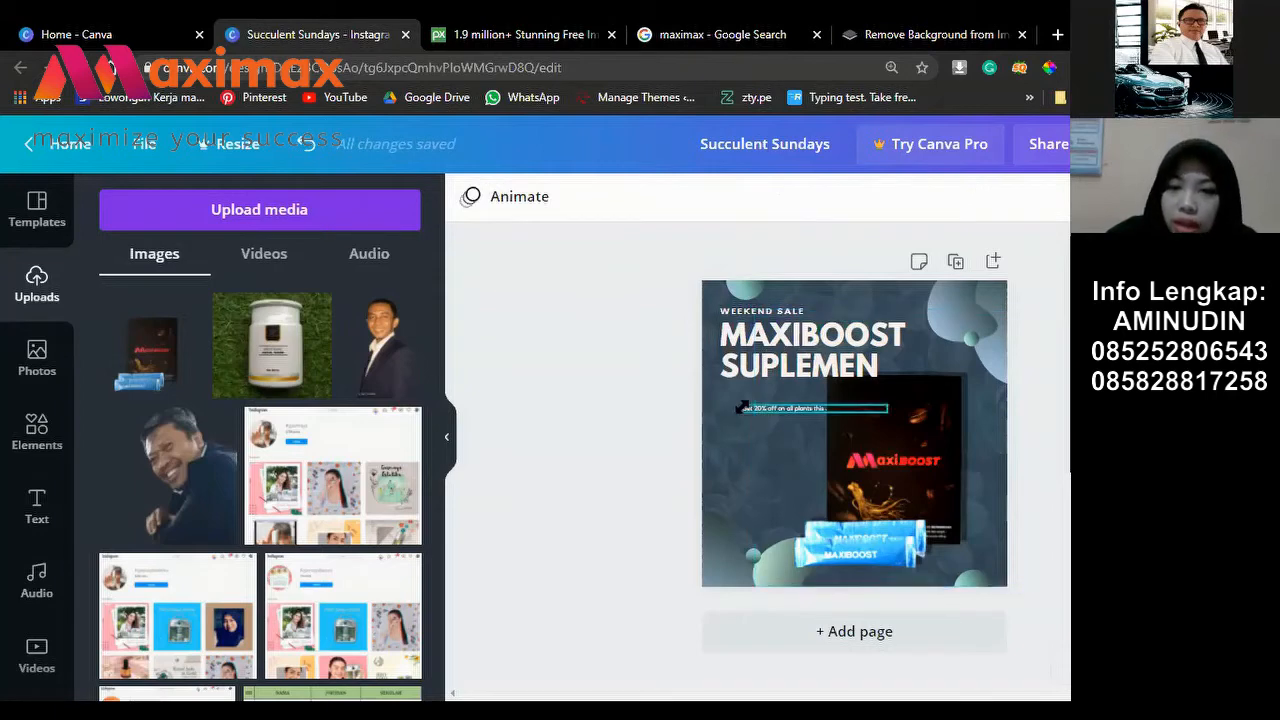
Step: Move the 20% off offer line under the headline, set it to size 18, and align it
left_click(812, 410)
mouse_move(809, 430)
left_mouse_down()
mouse_move(786, 407)
mouse_move(812, 432)
left_mouse_up()
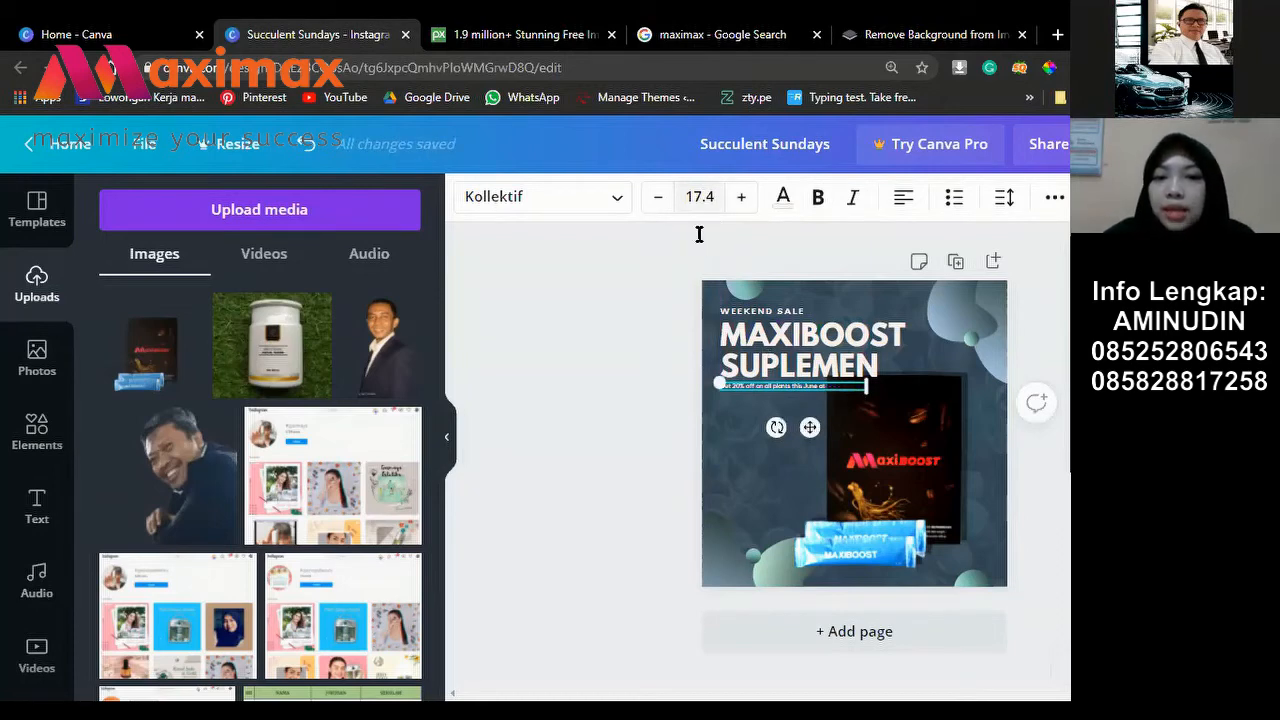
left_click(707, 196)
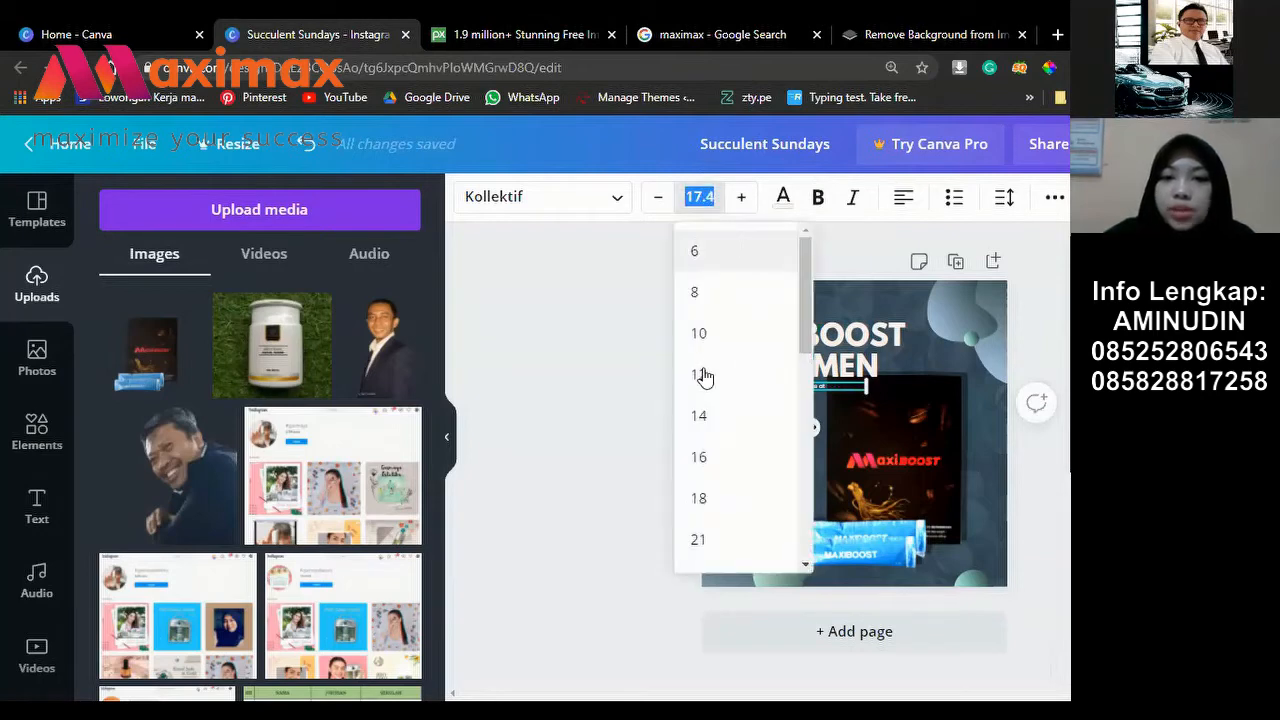
scroll(722, 360, "down", 5)
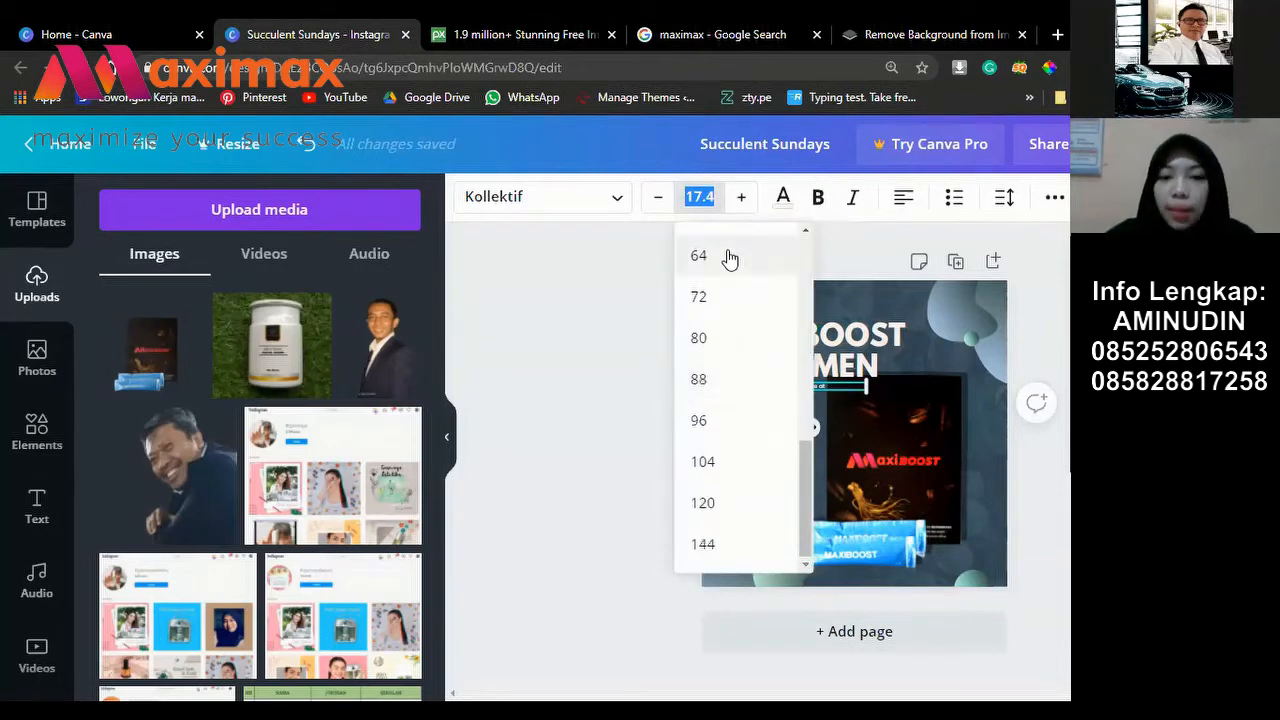
scroll(733, 250, "up", 3)
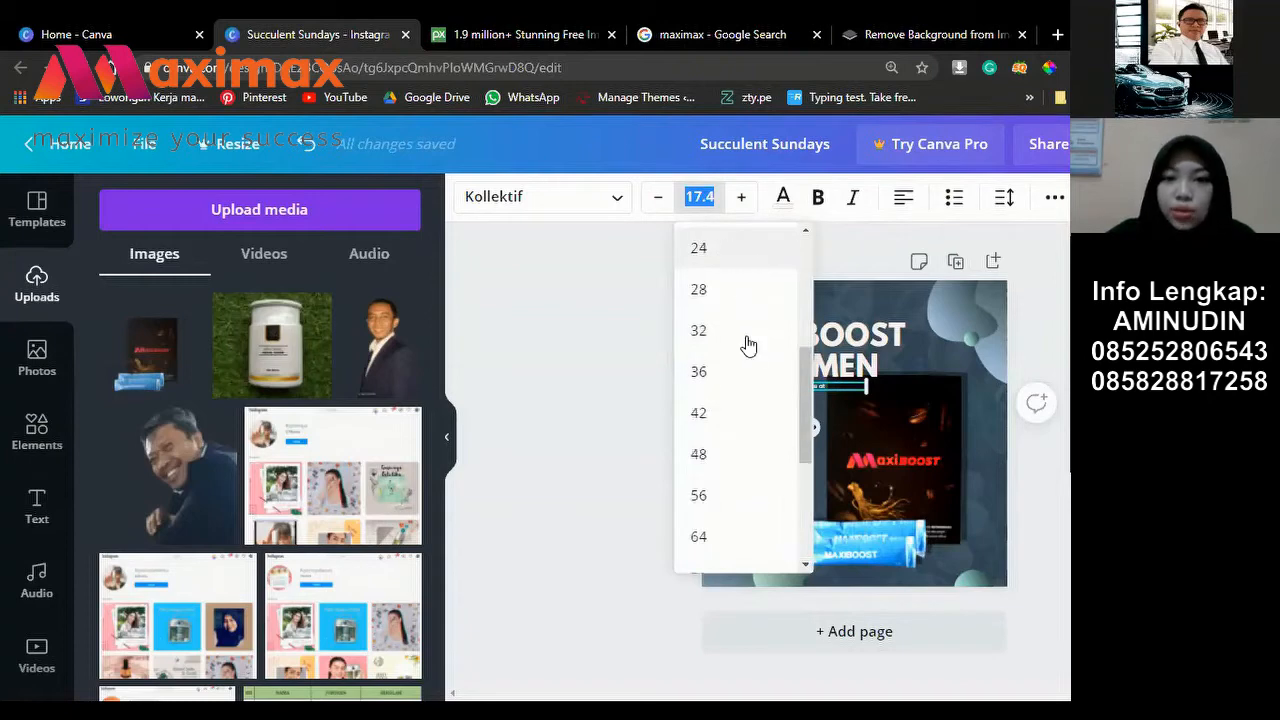
scroll(755, 362, "up", 2)
left_click(757, 358)
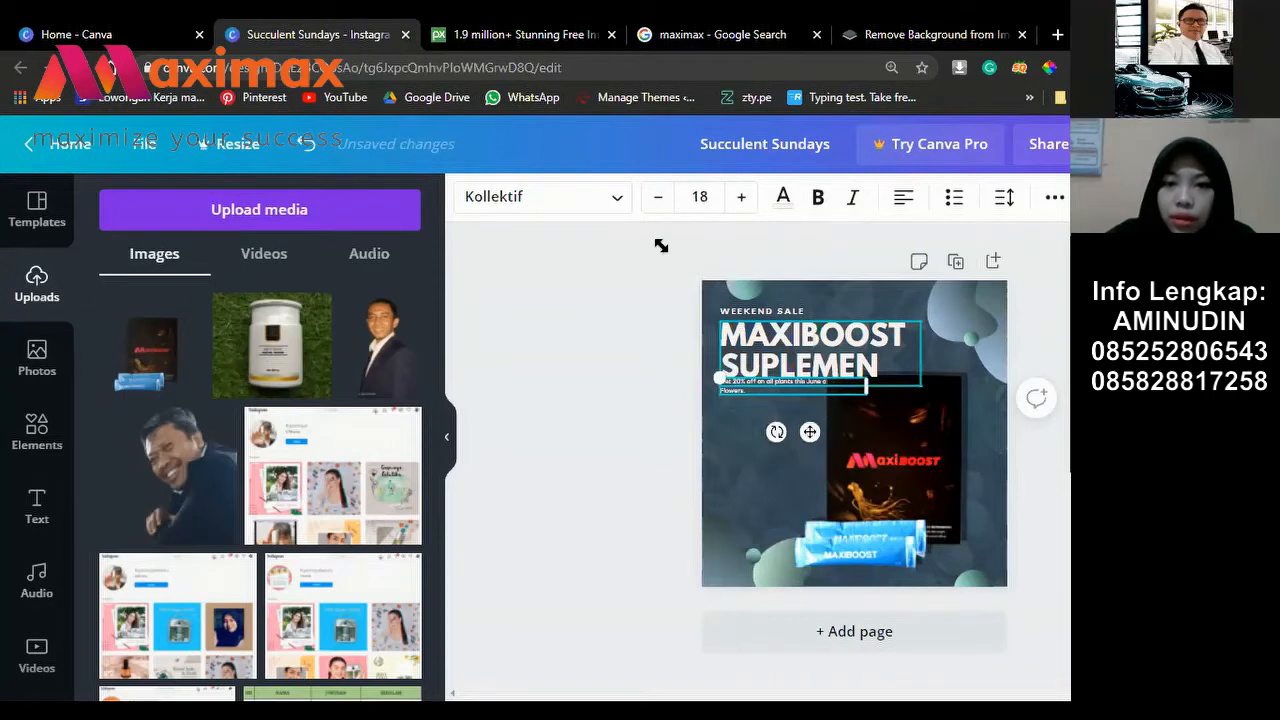
left_click_drag(809, 431, 814, 434)
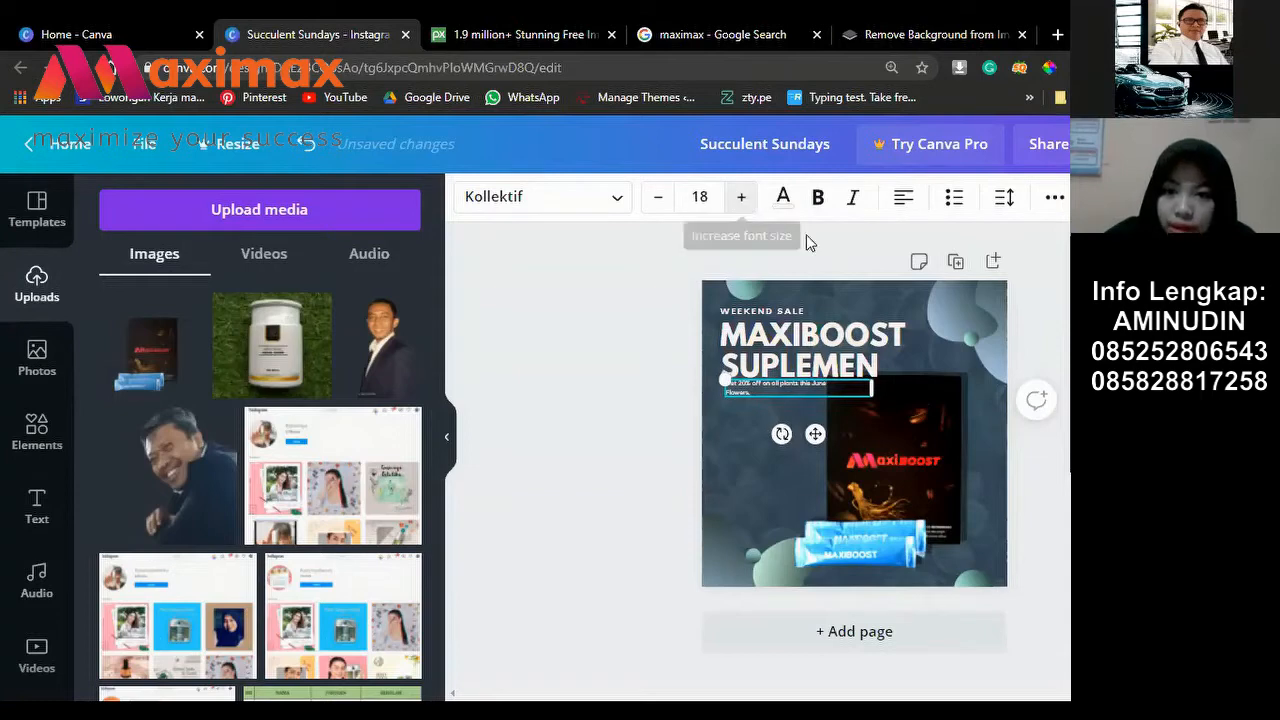
Step: Raise the offer text to size 21 and bring it forward in front of the product image
triple_click(741, 197)
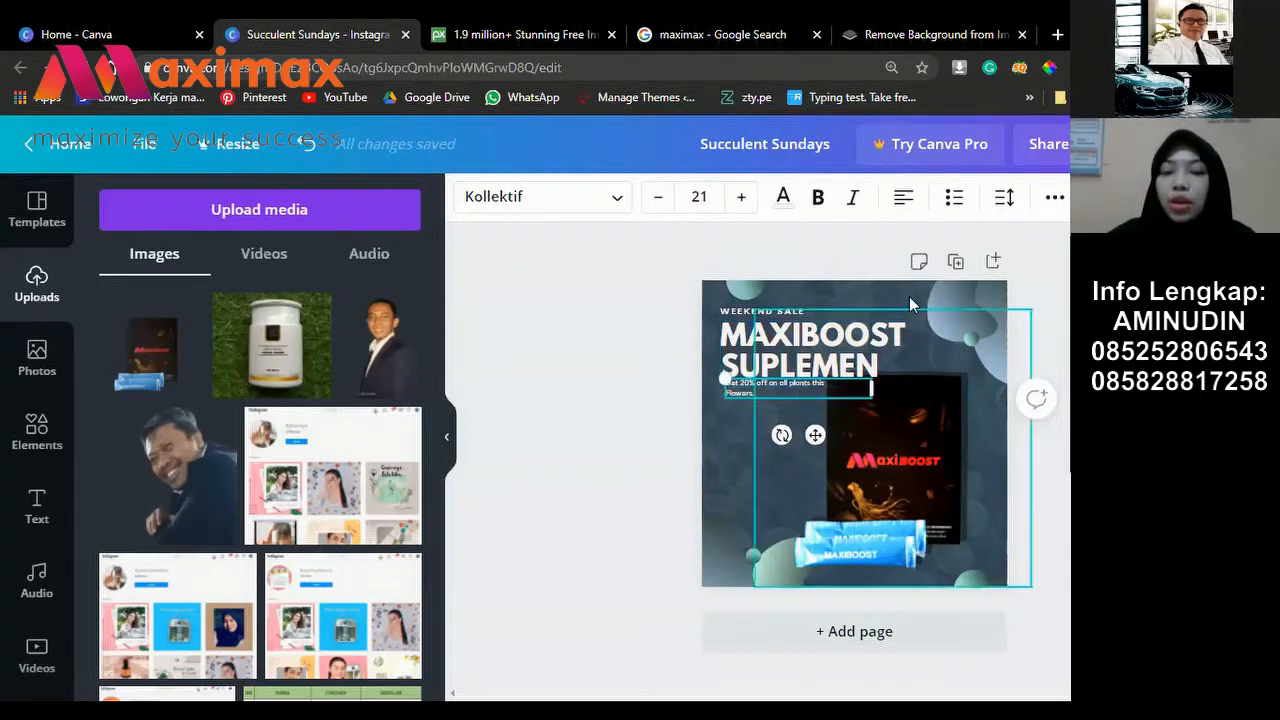
left_click(1055, 198)
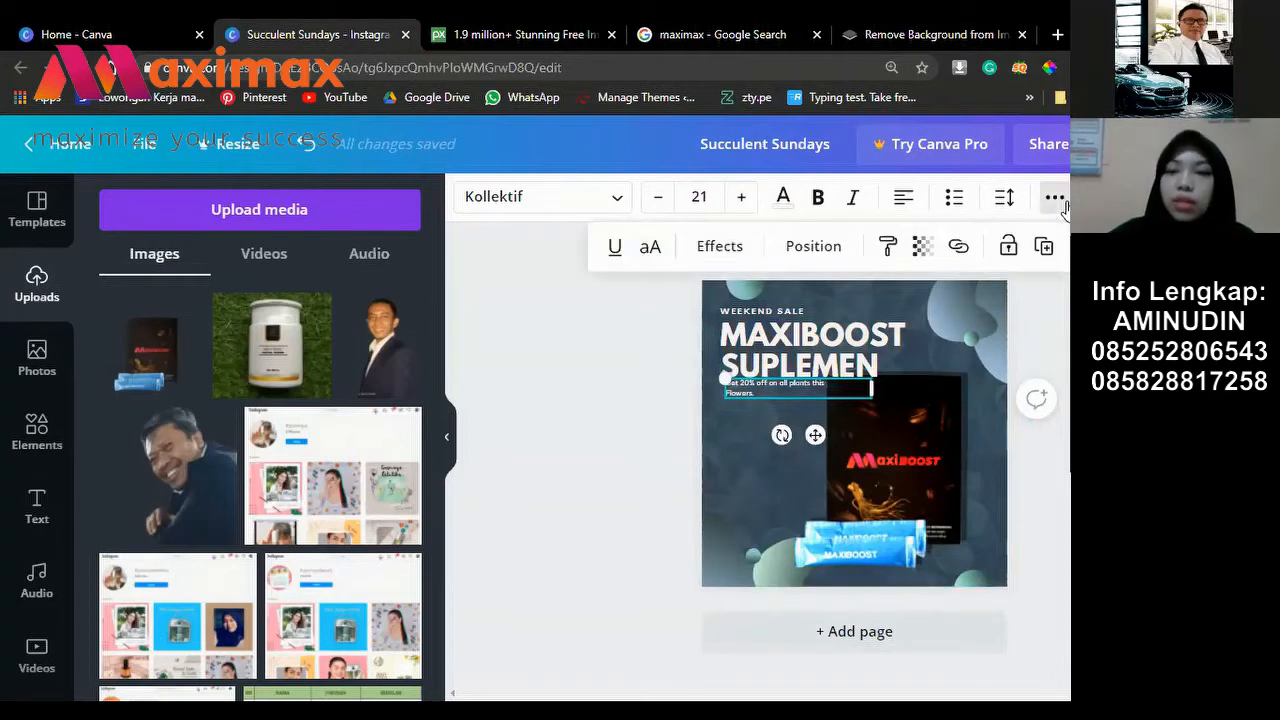
left_click(810, 250)
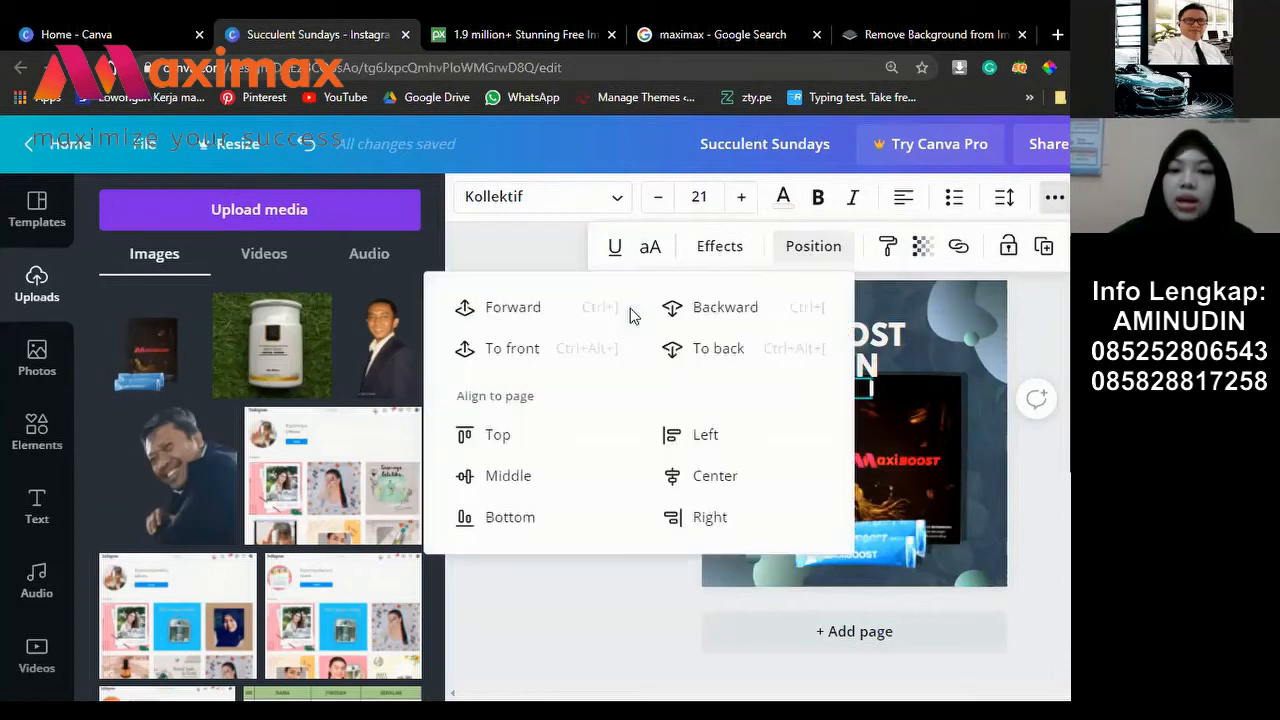
left_click(496, 307)
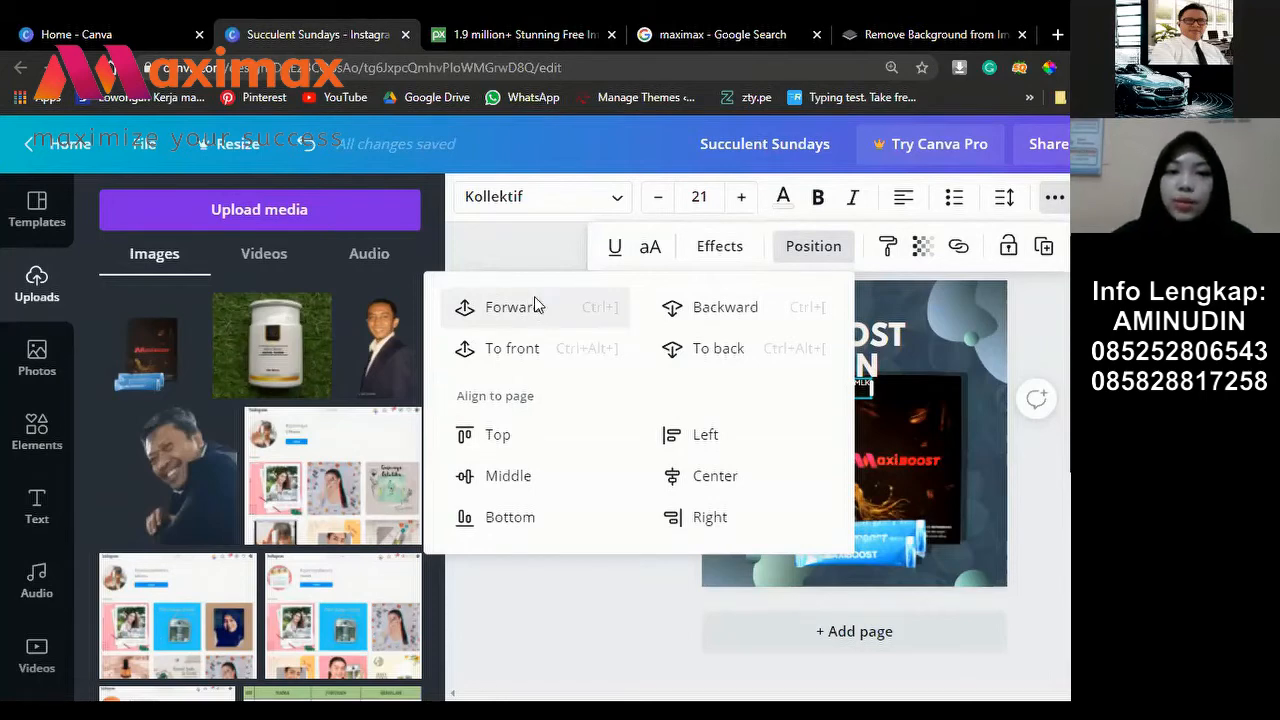
left_click(538, 225)
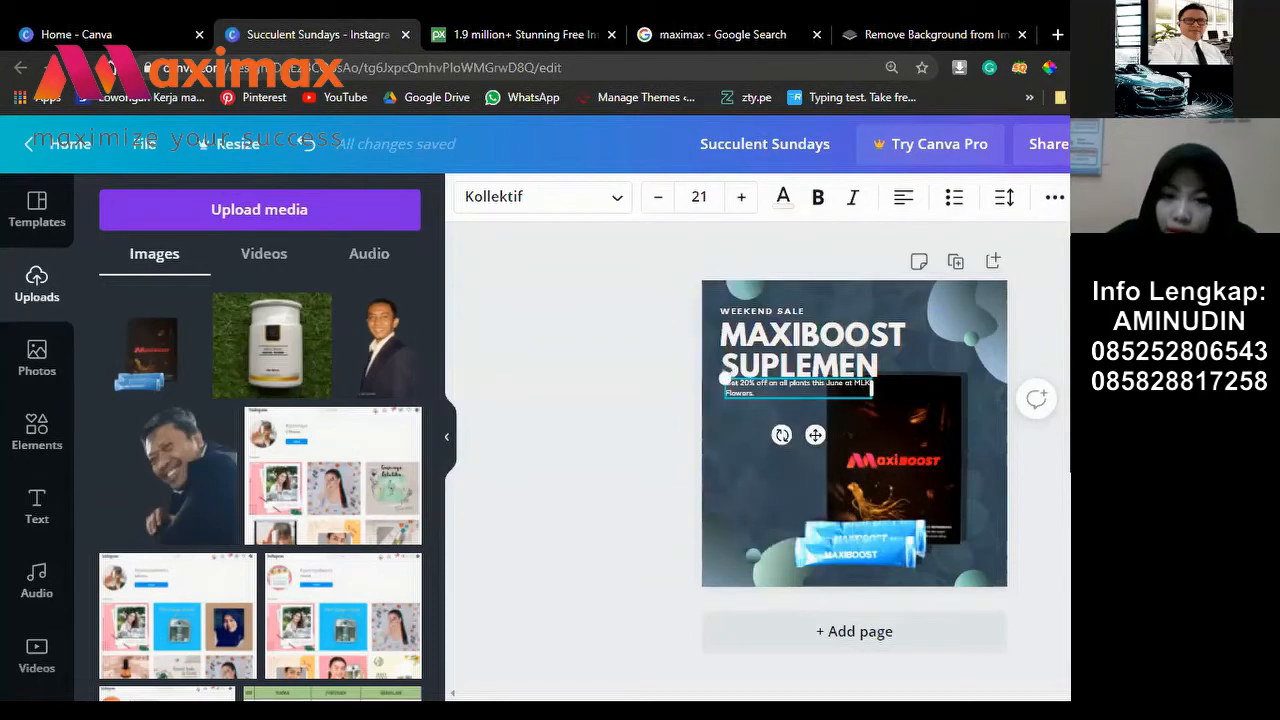
key("Escape")
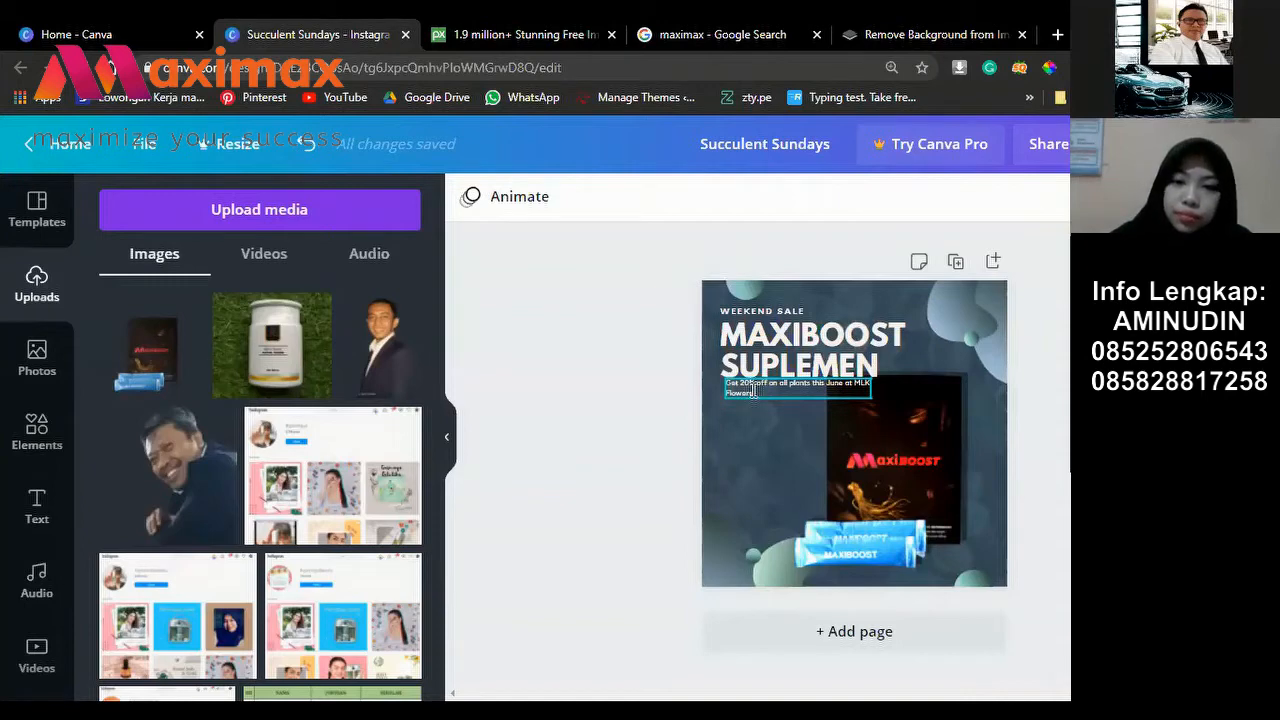
Step: Replace the offer text with 'Isilah Prin Perkasa Dengan Maxiboos'
double_click(752, 388)
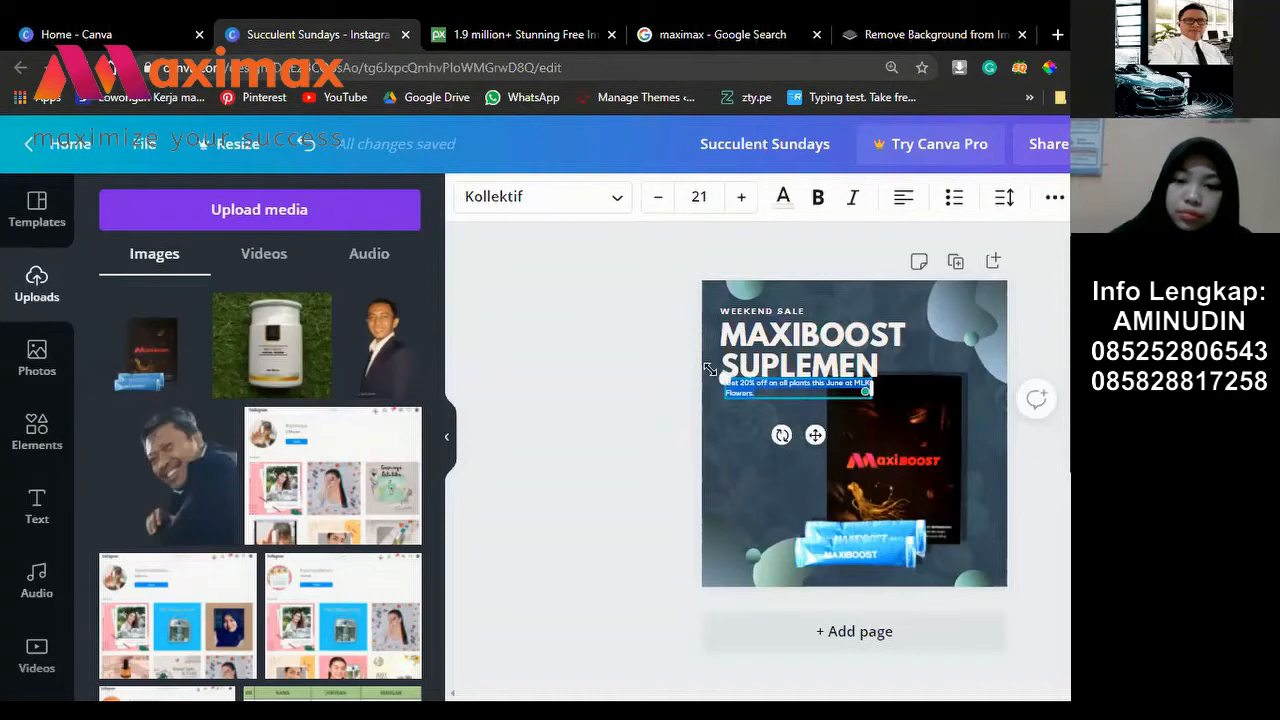
key("BackSpace")
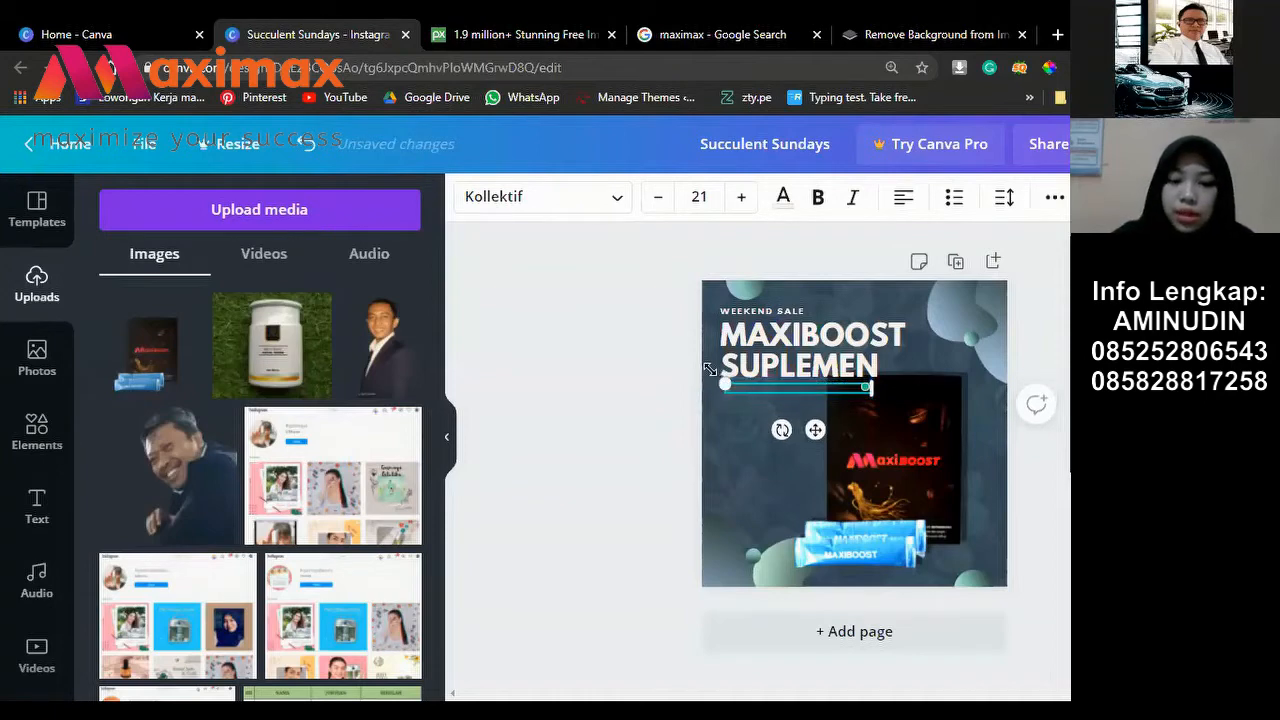
type("Isilah")
type(" Pria")
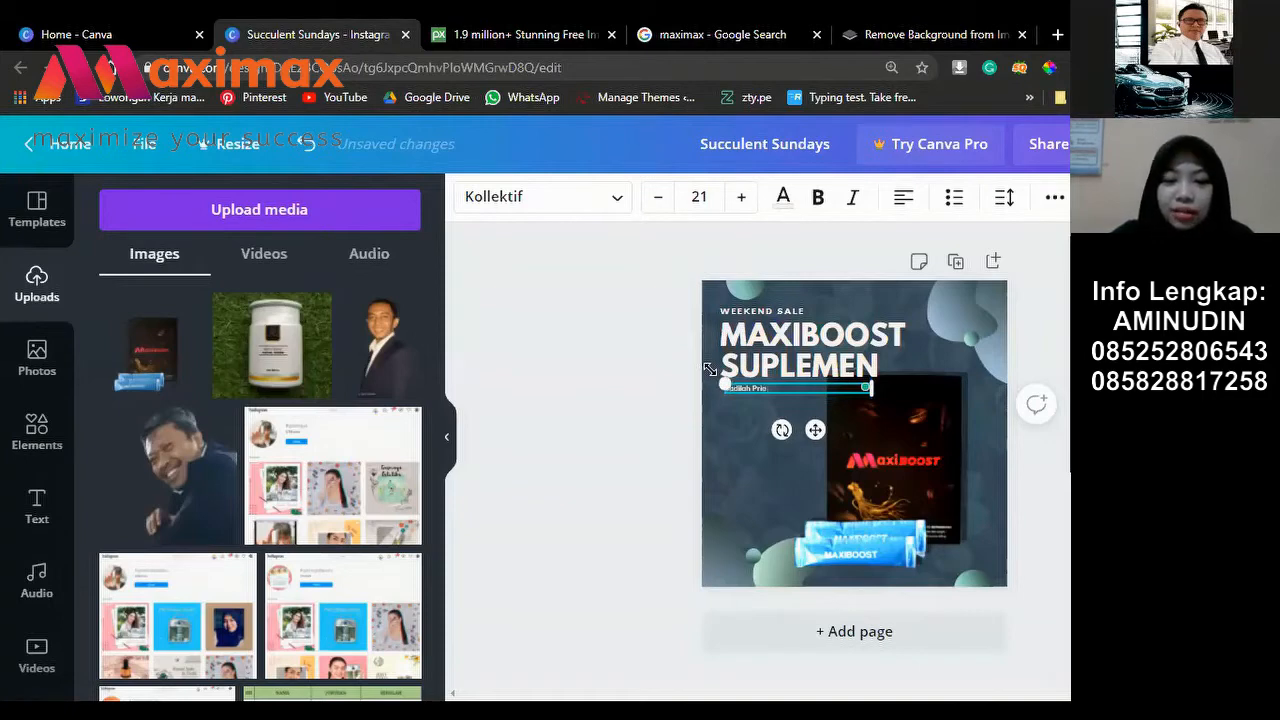
type("in P")
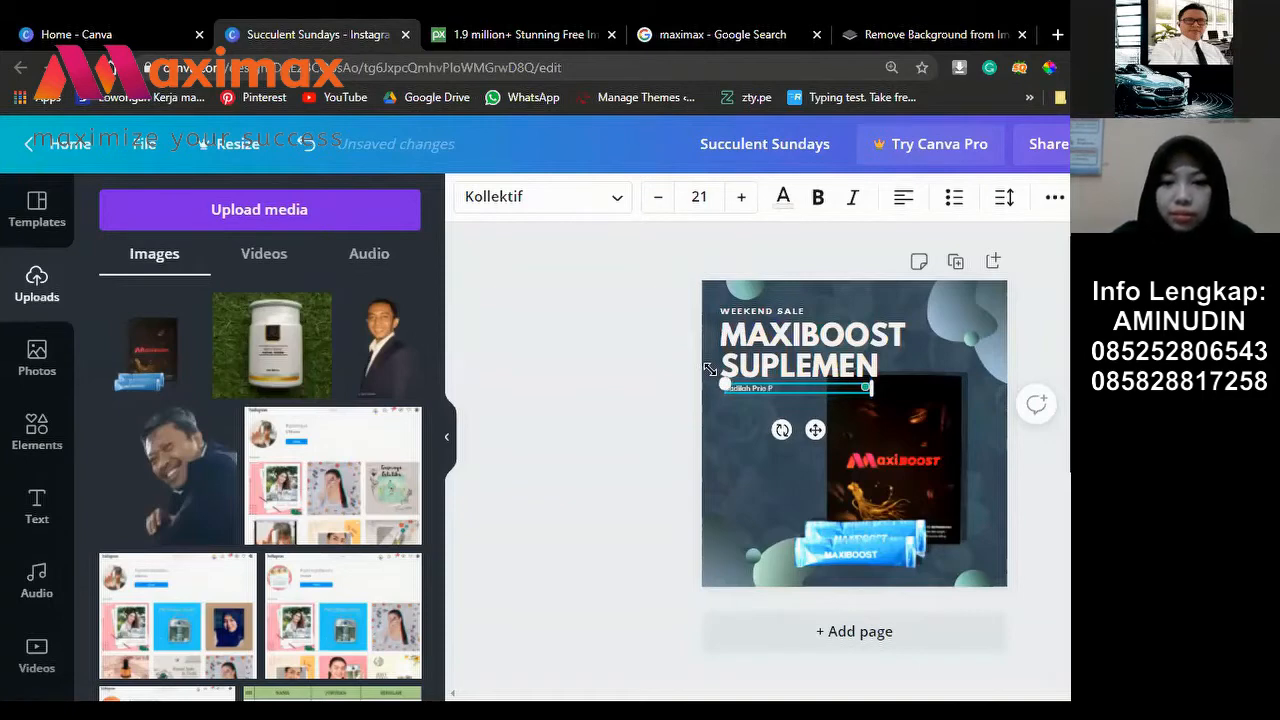
type("erkasa Dengan")
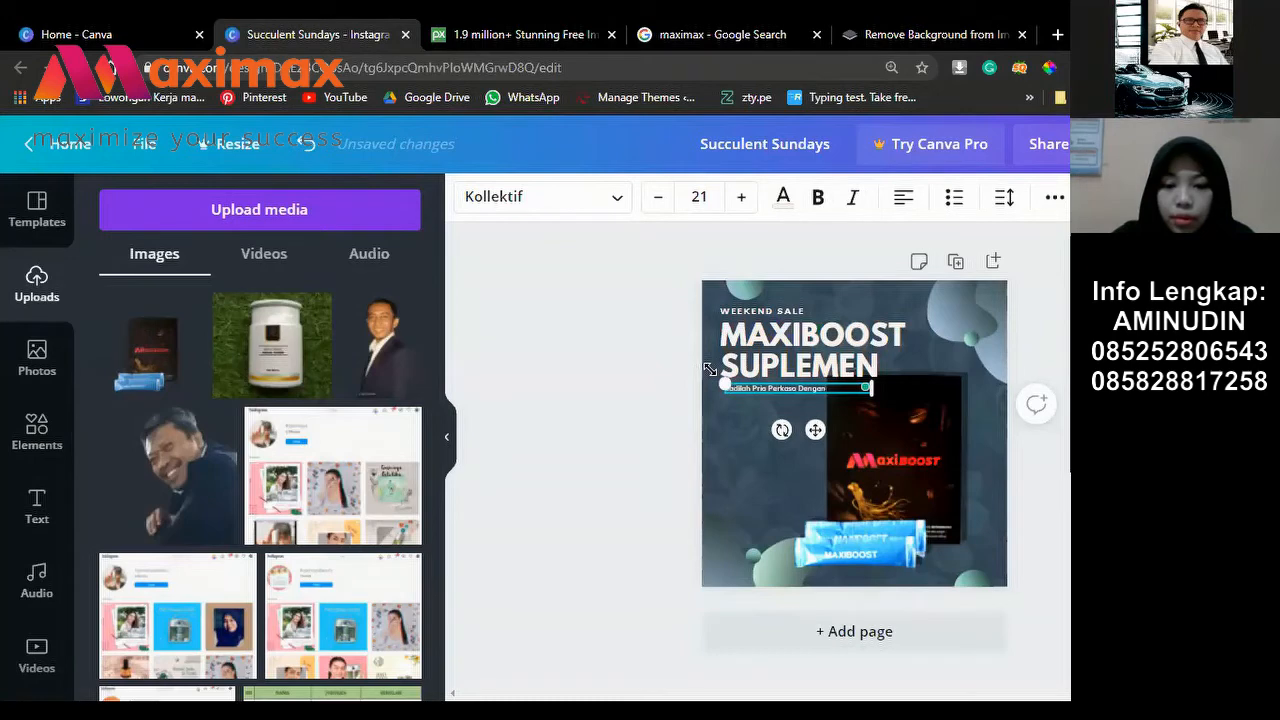
type(" Maxi")
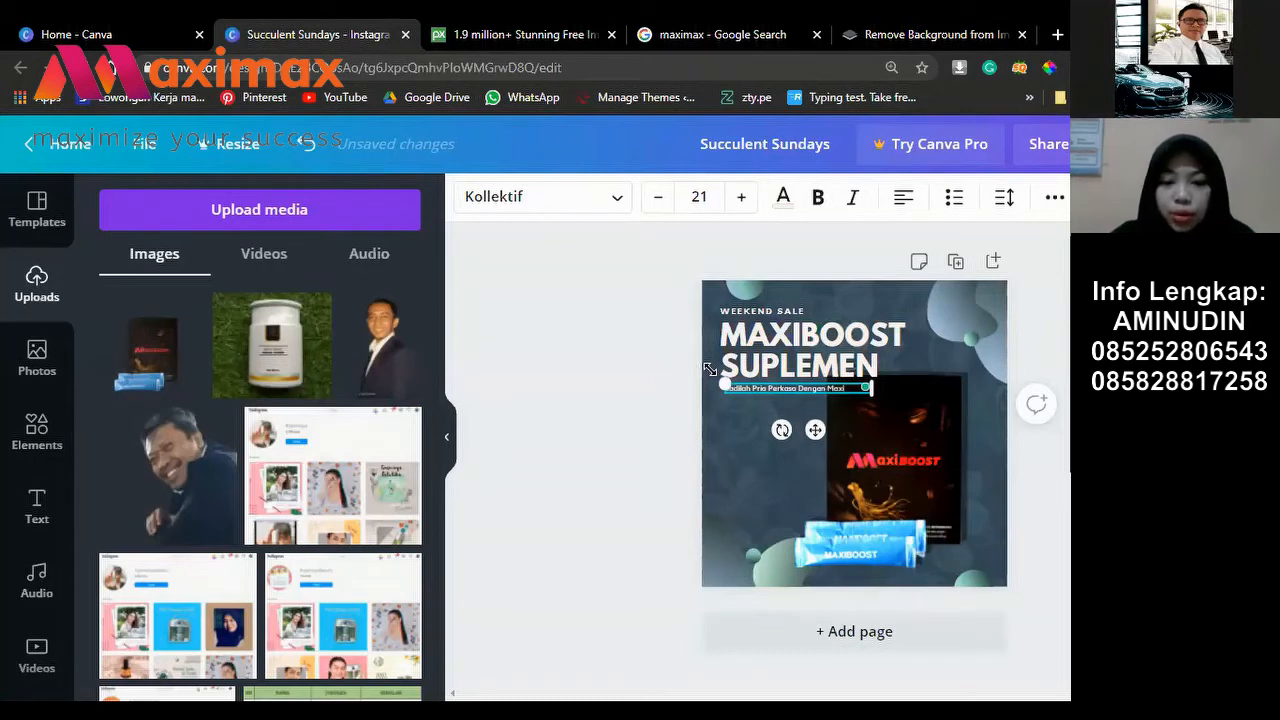
type("boost")
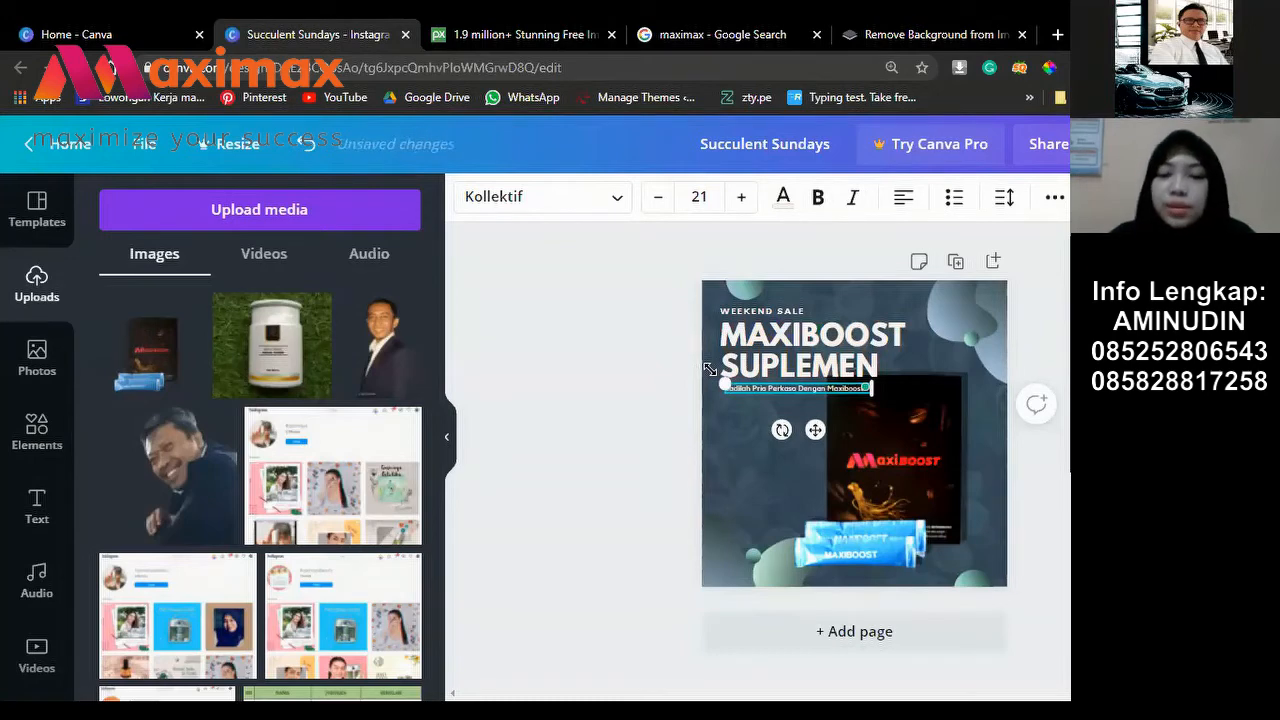
left_click(609, 321)
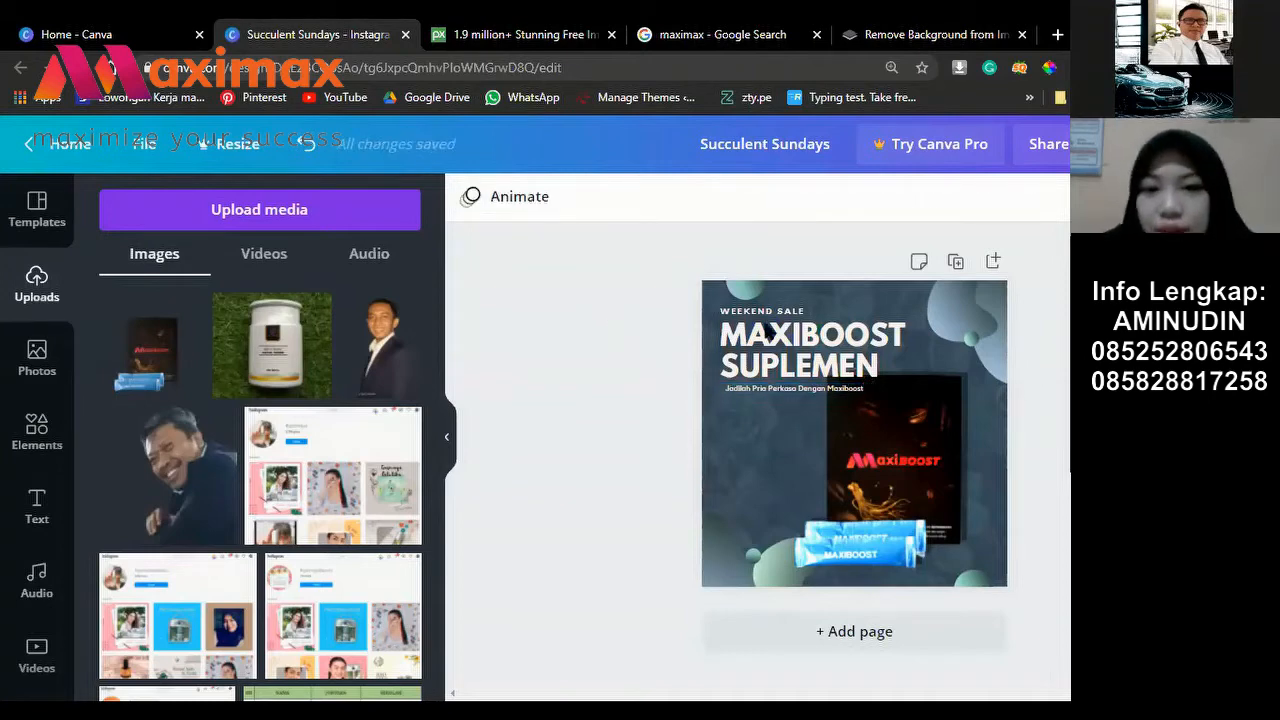
Step: Increase the subtitle's font size to 23
left_click(798, 388)
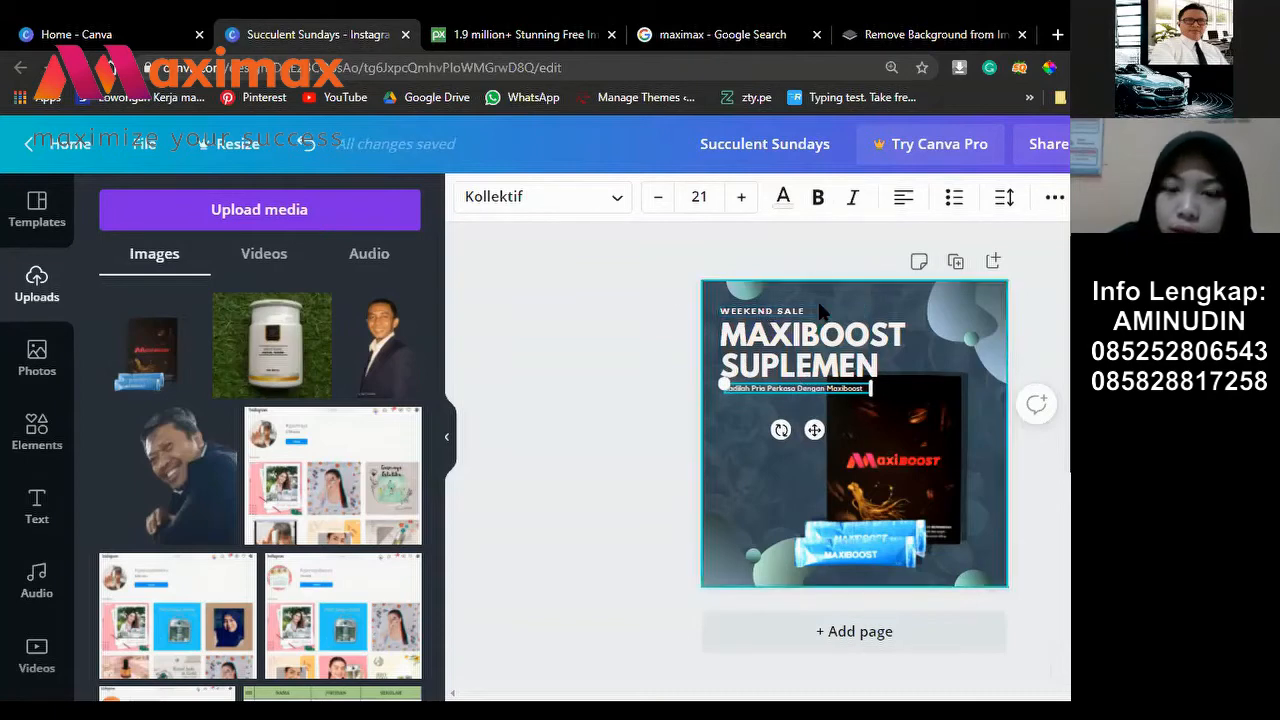
left_click(525, 284)
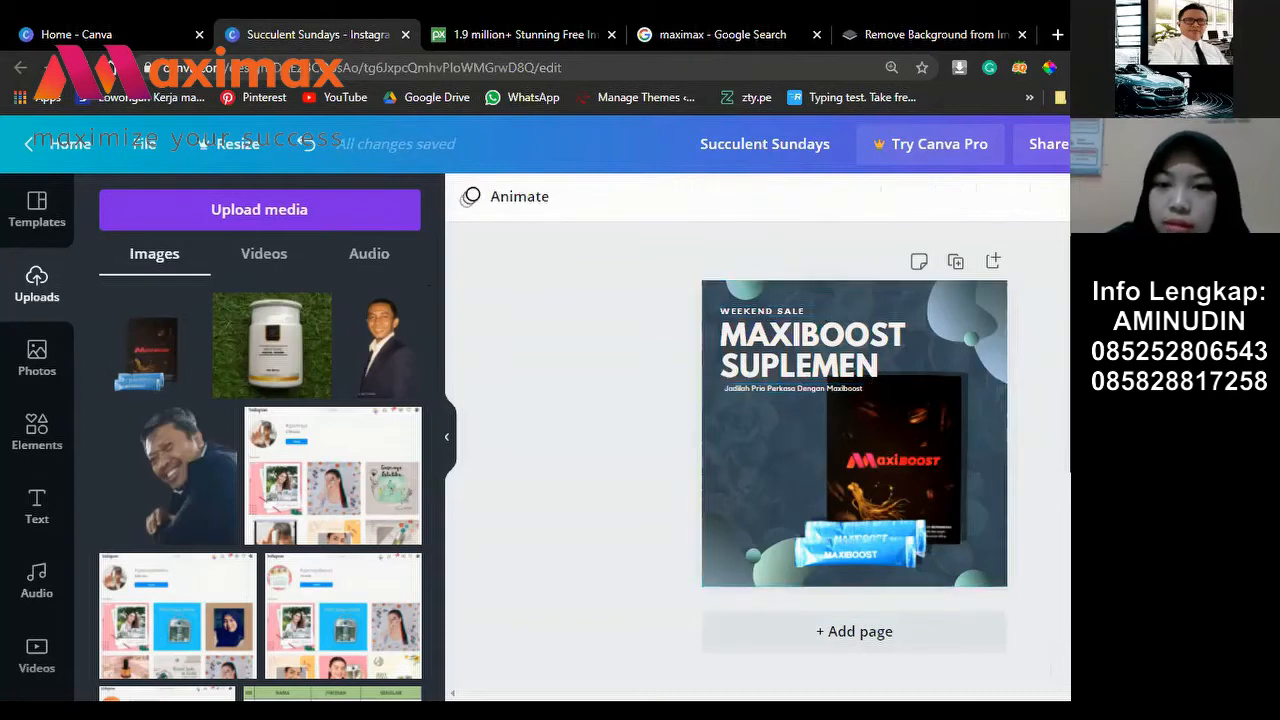
left_click(791, 386)
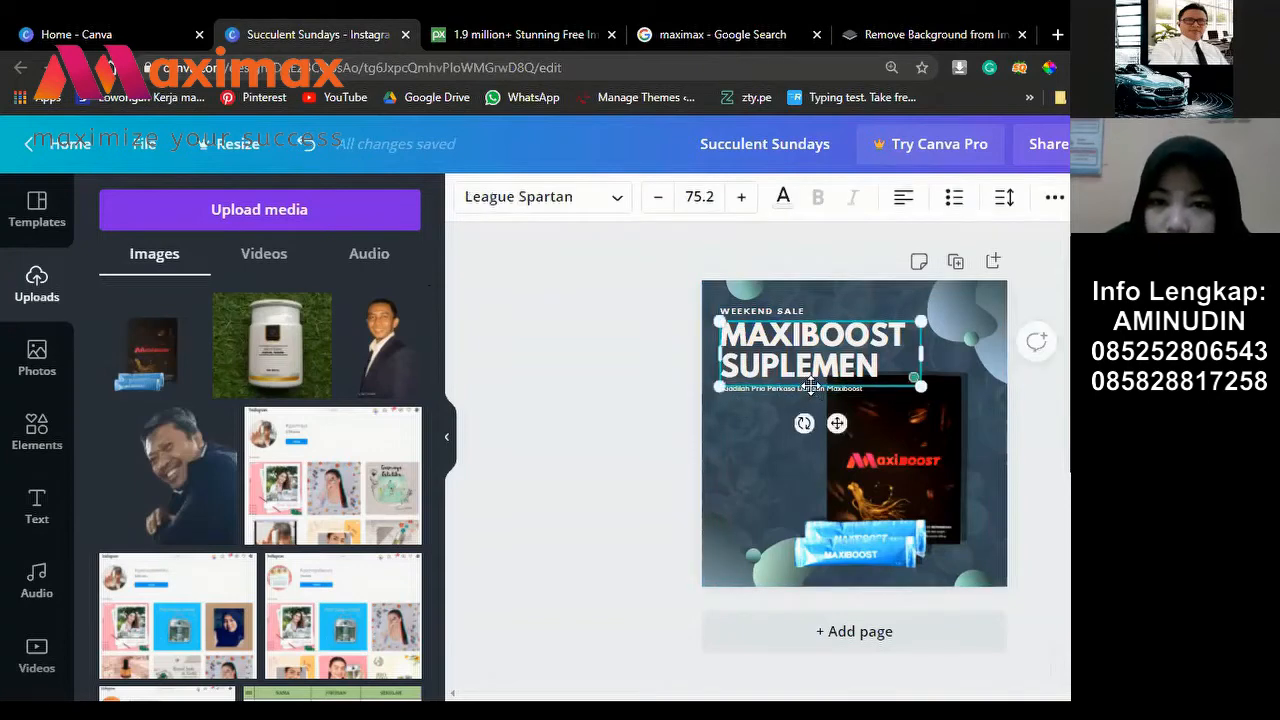
left_click(740, 390)
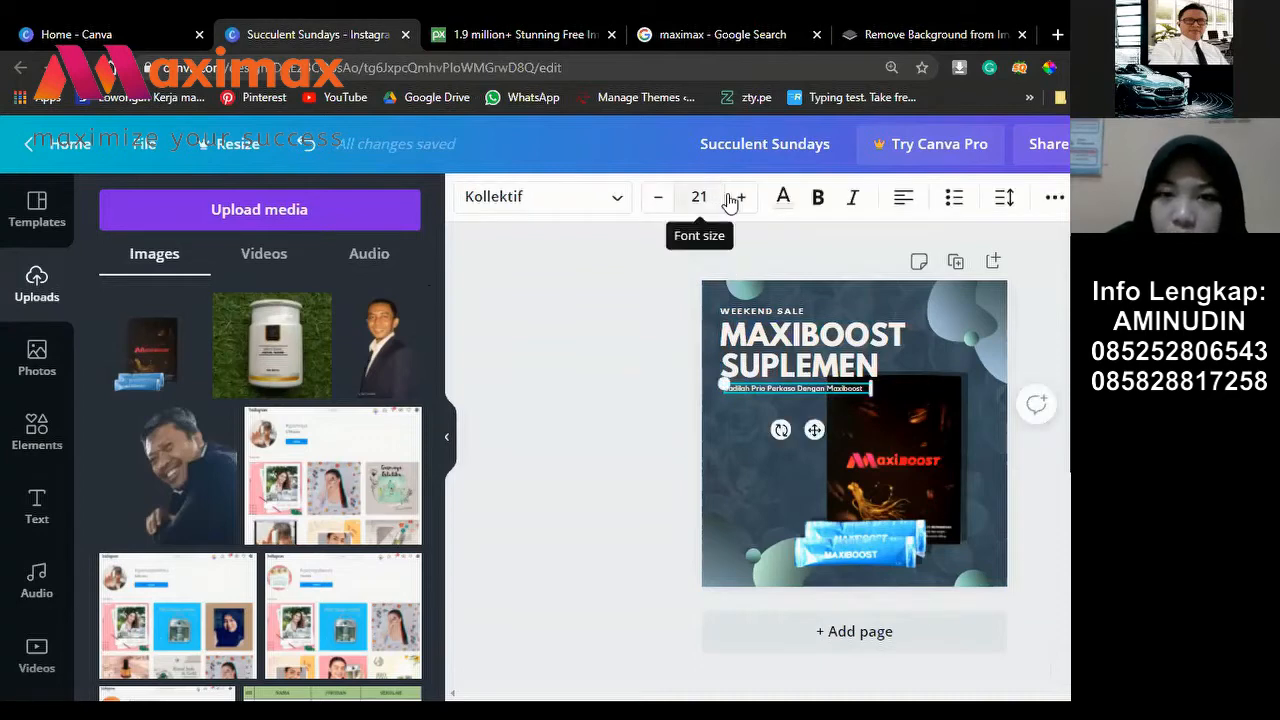
left_click(741, 197)
left_click(758, 199)
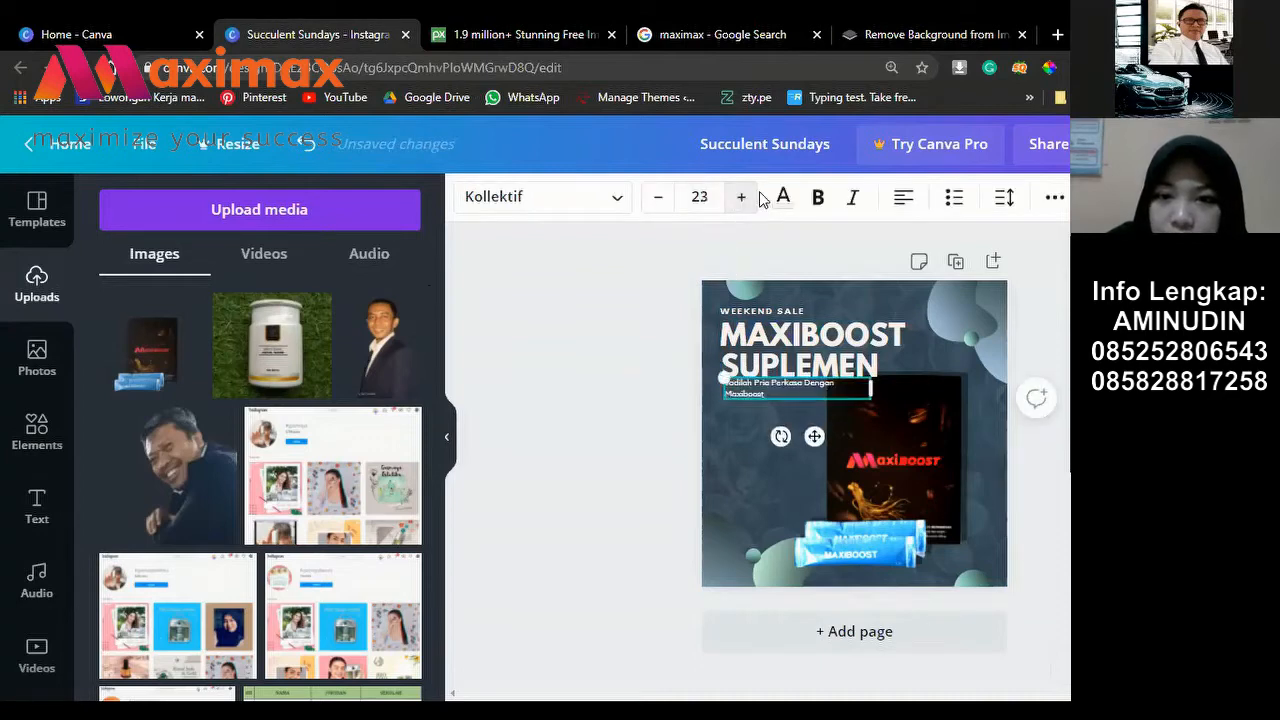
Step: Extend the paragraph with 'yang di perkaya dengan Gingseng' and end it with 'HASILNYA PASTI! JOSS'
left_click(766, 392)
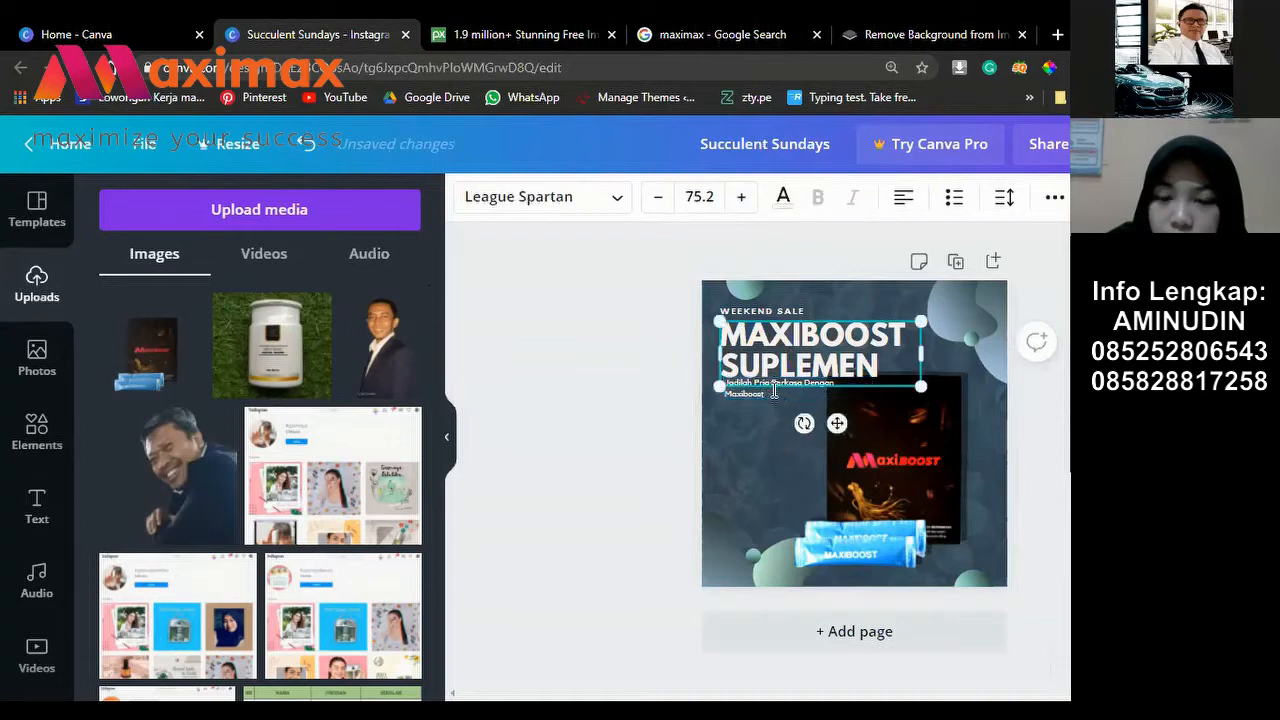
left_click(773, 390)
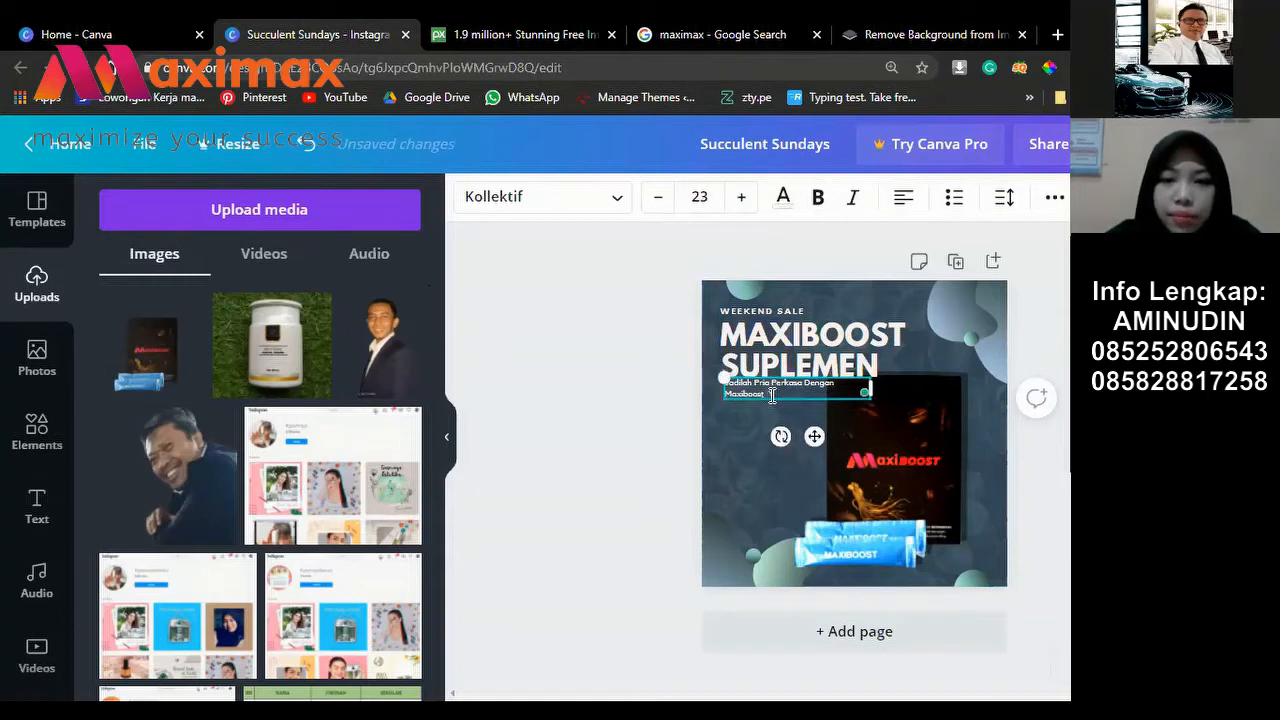
type("yang di pe")
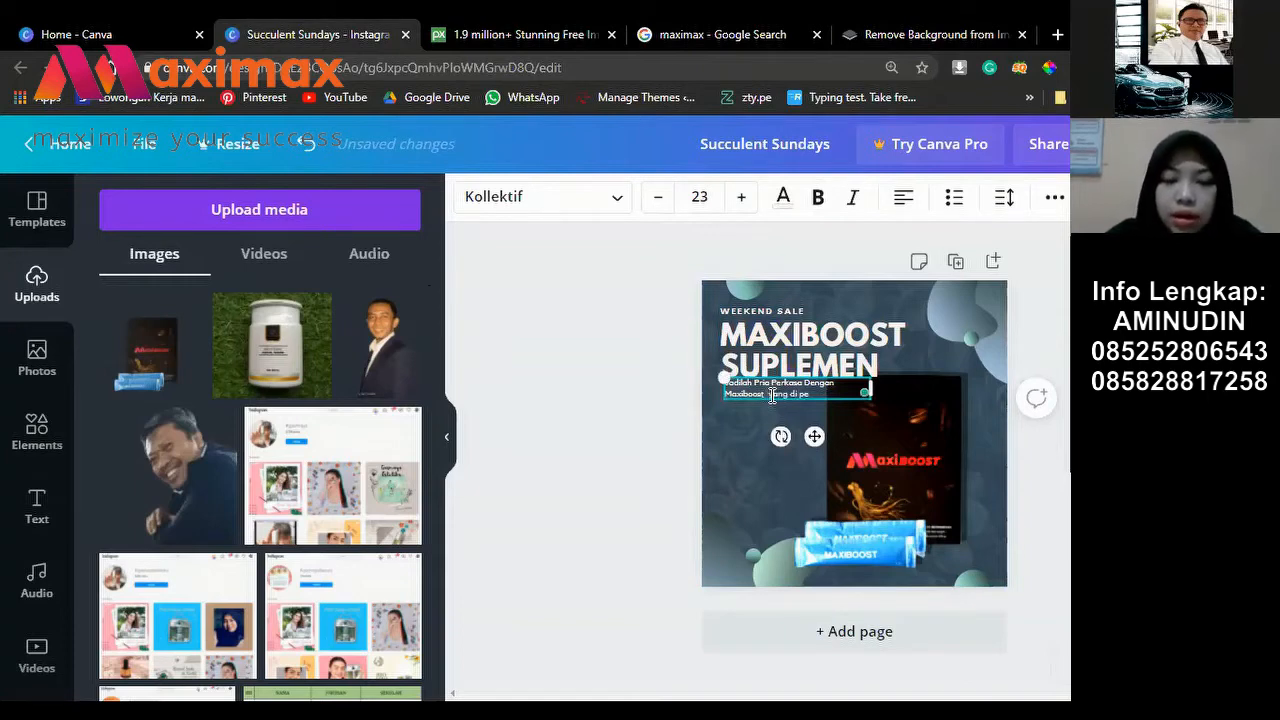
type("rkaya dengan")
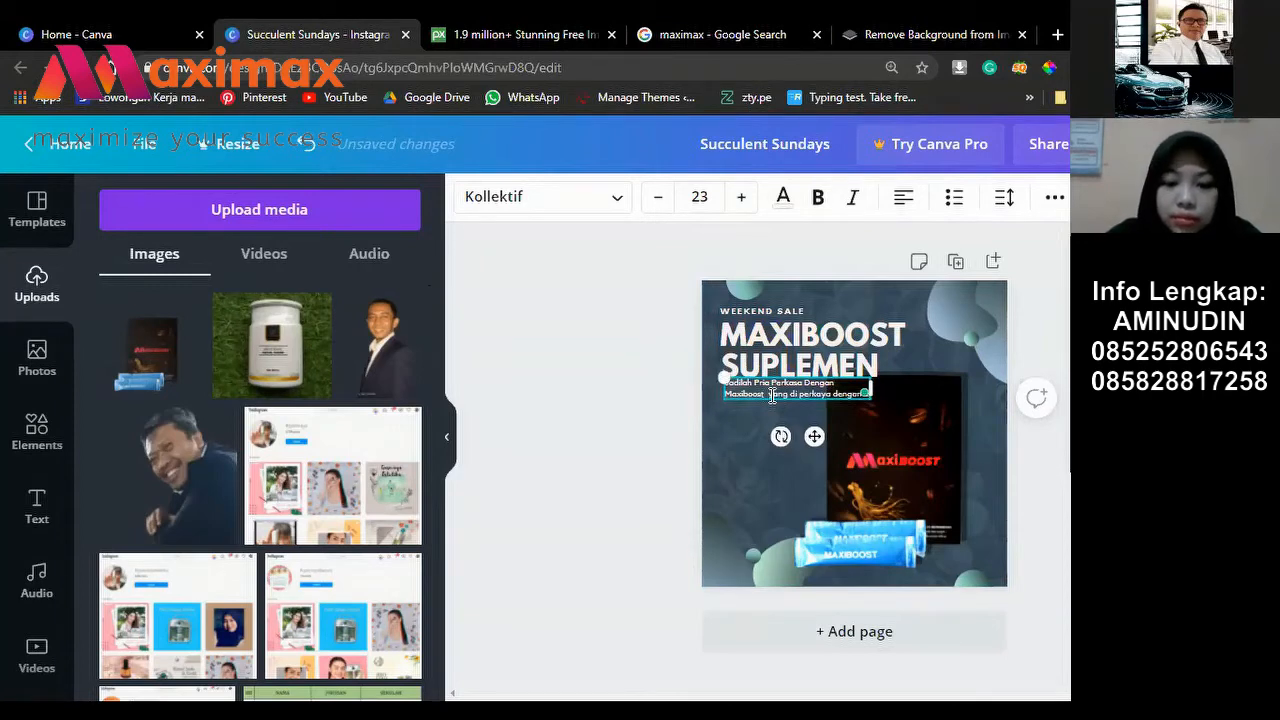
type(" Gingseng, H")
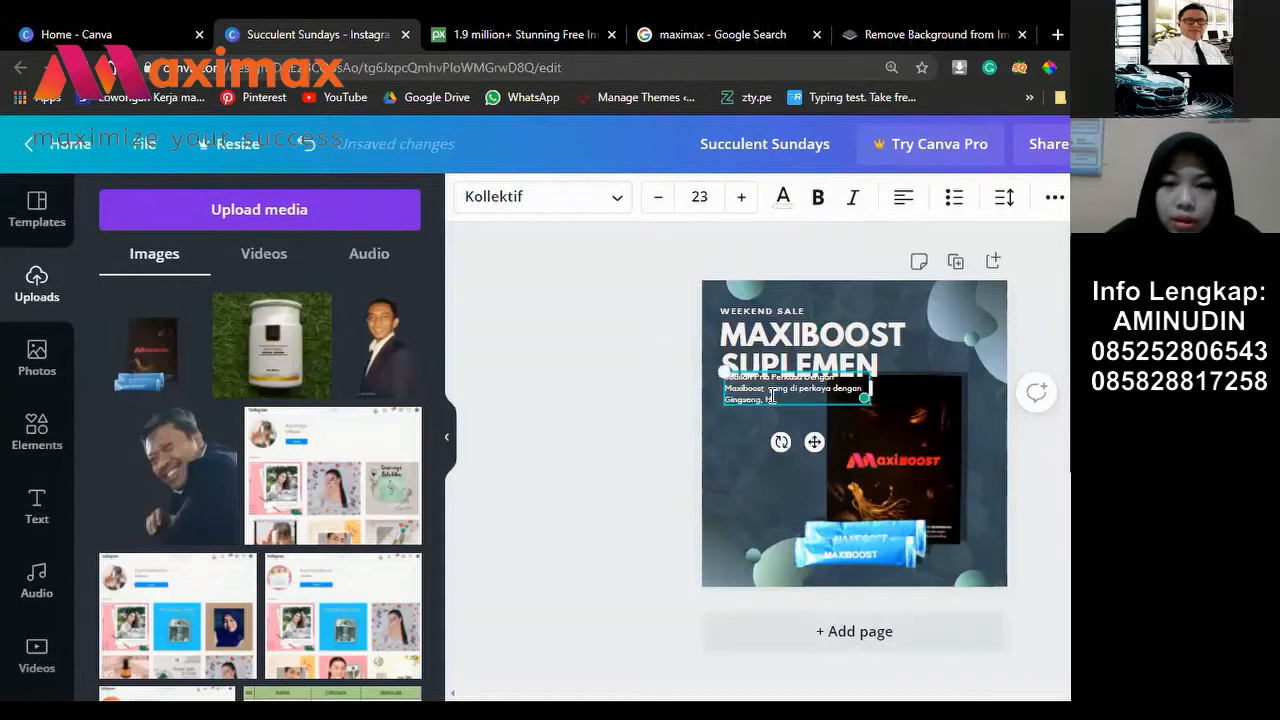
key("BackSpace")
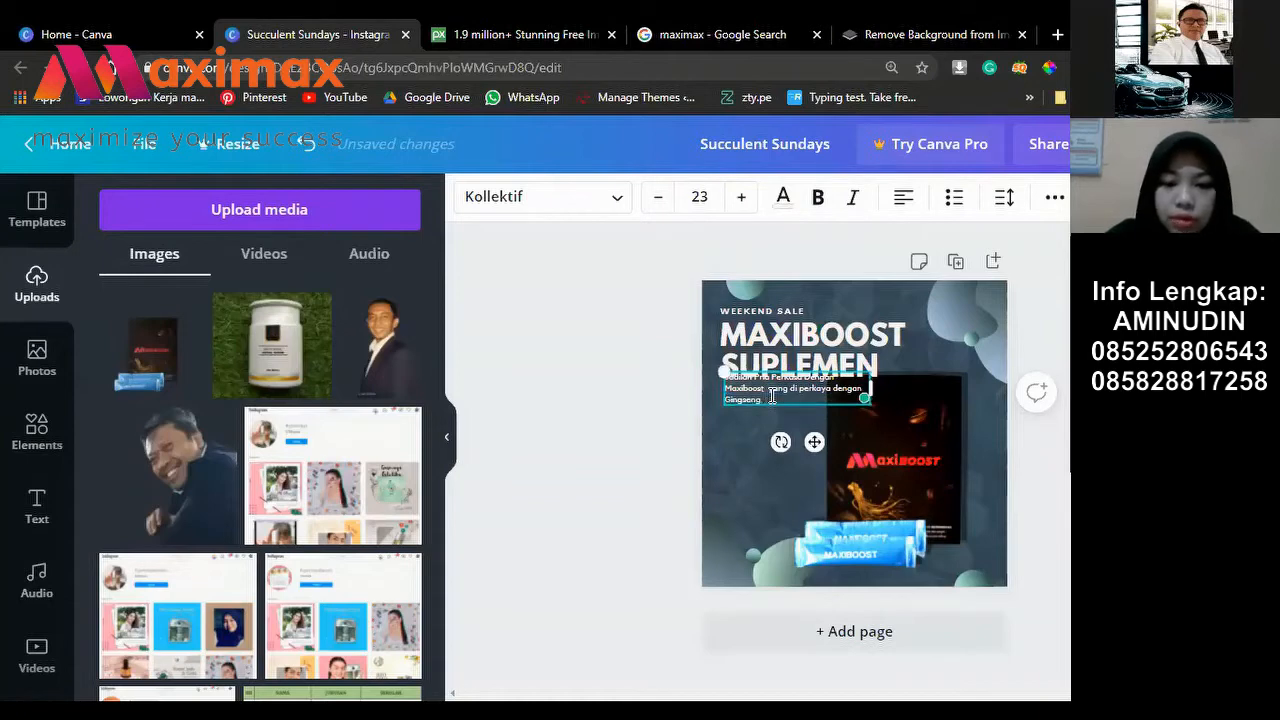
type(". HASI")
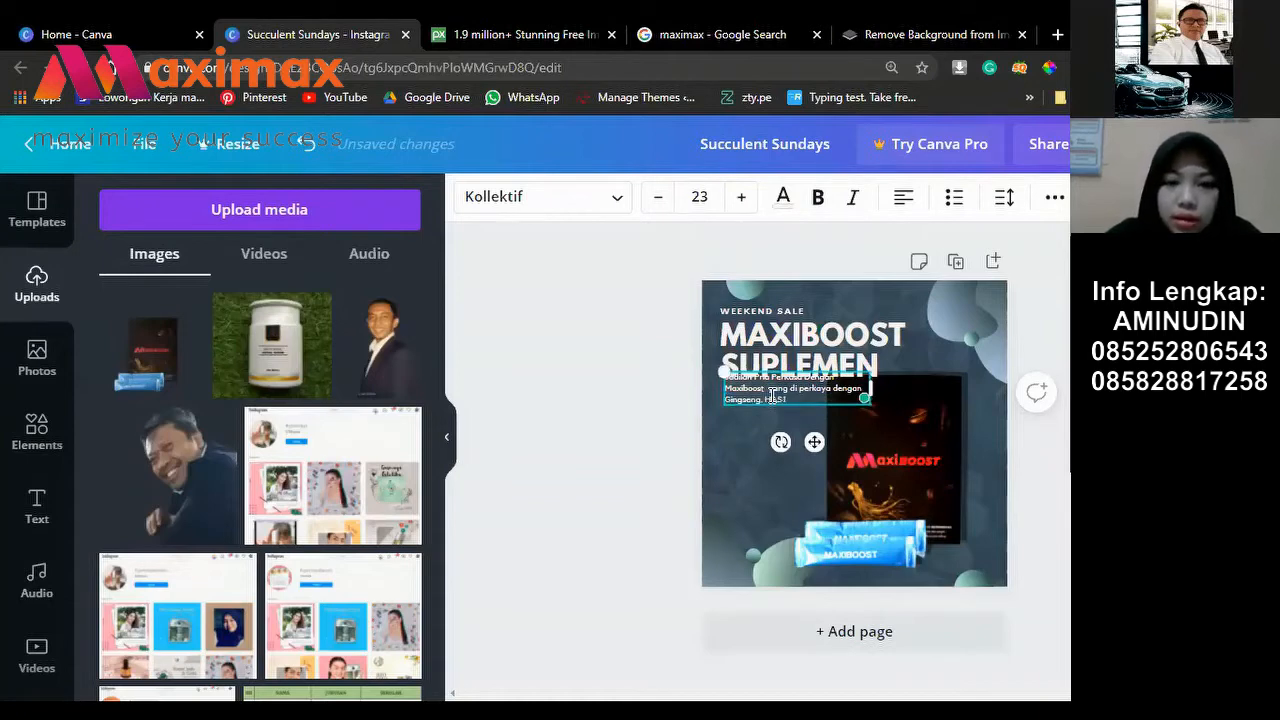
type("LNYA PAS")
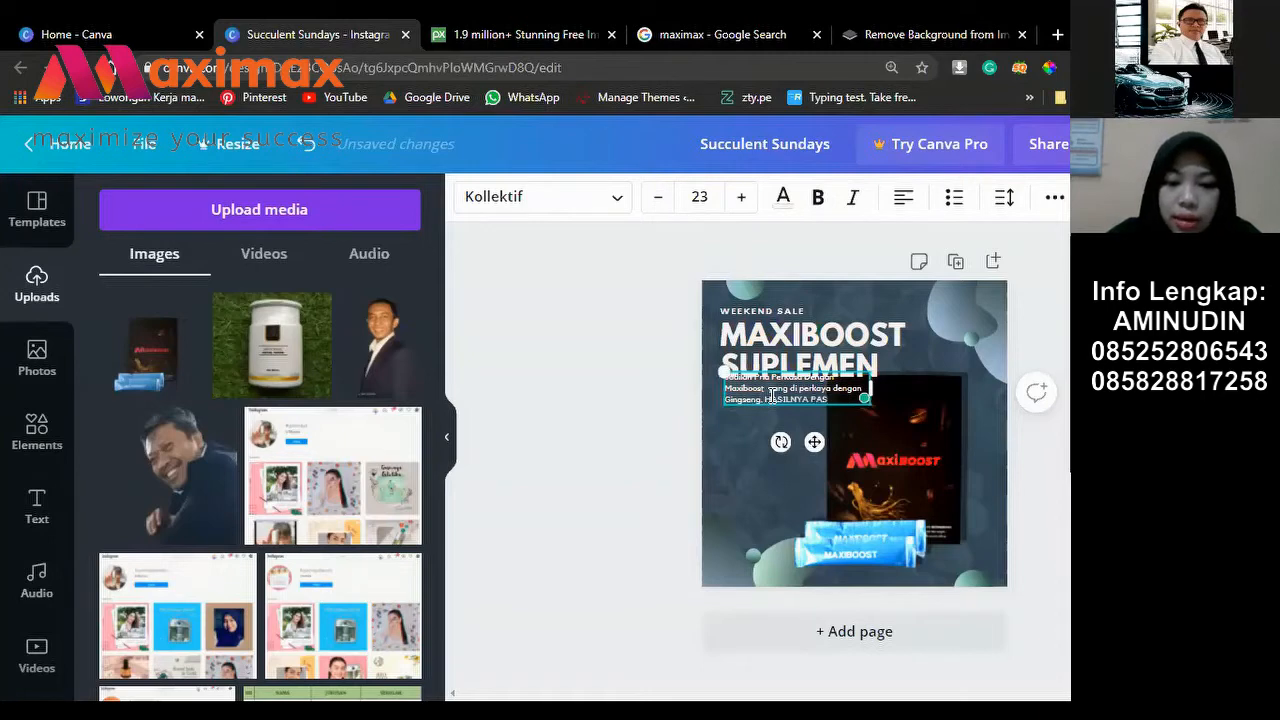
type("TI!")
type(" J")
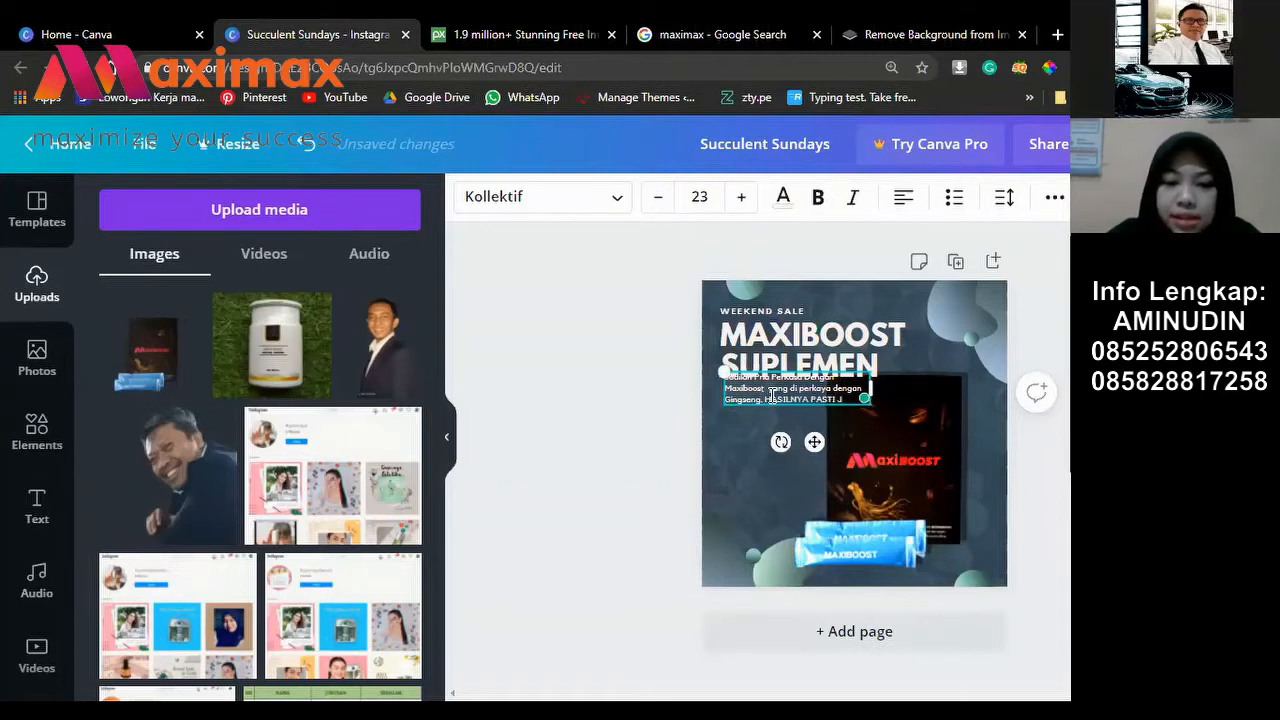
type("OS")
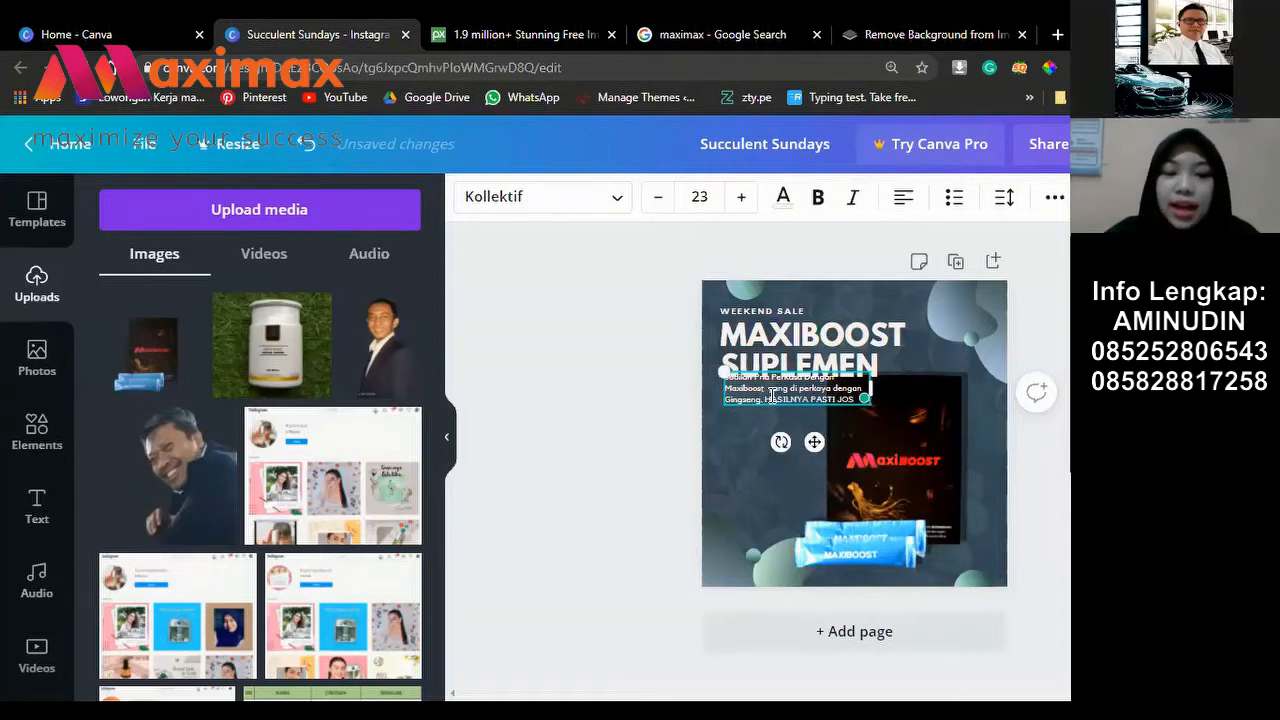
type("S")
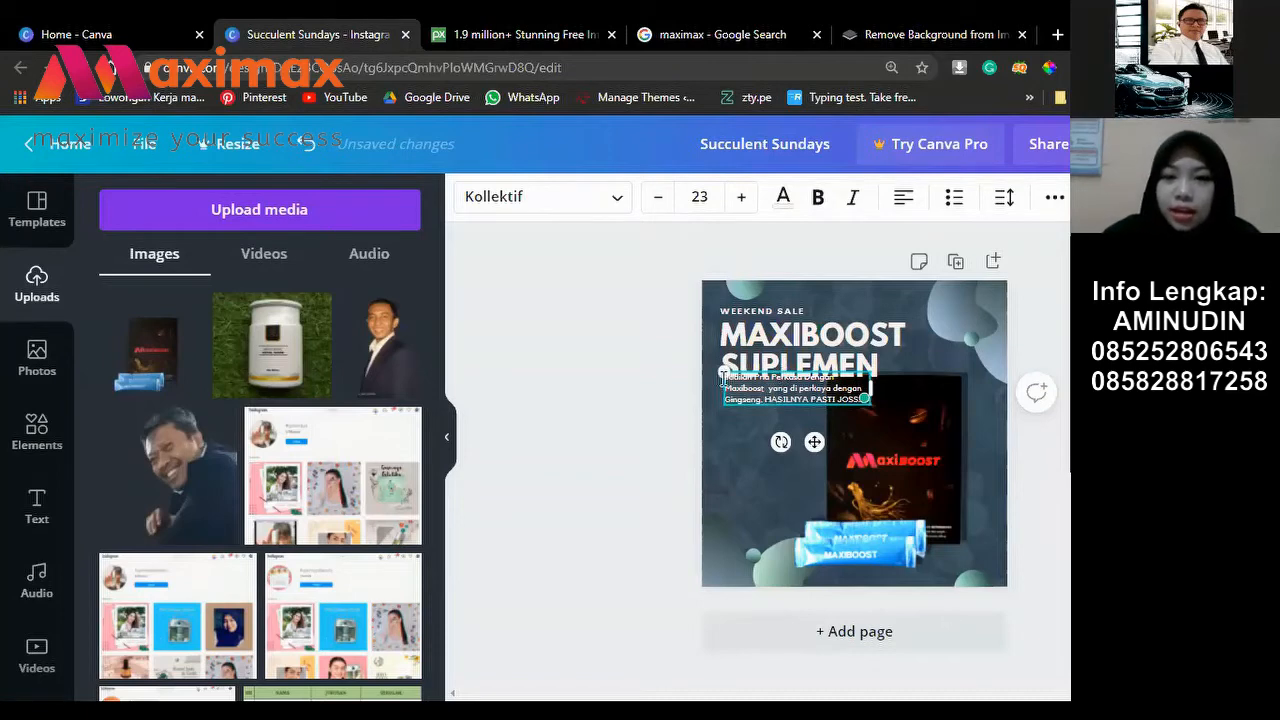
left_click(725, 443)
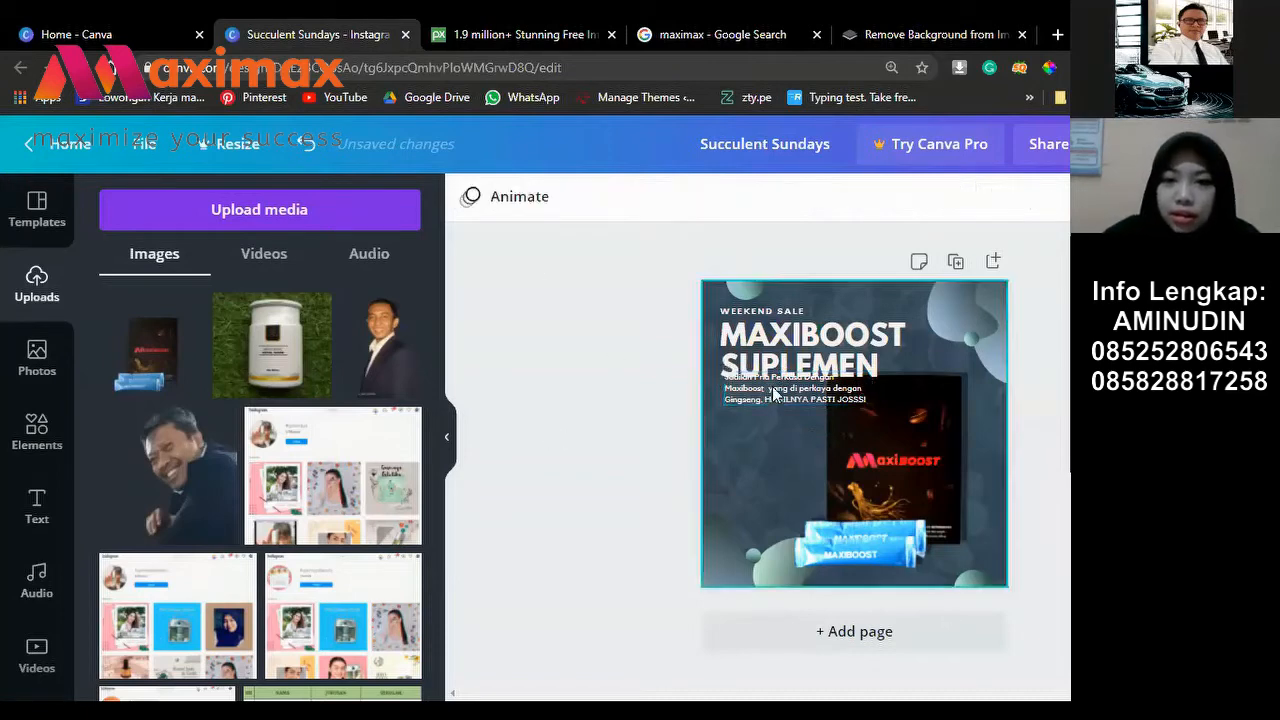
Step: Drag the ginseng promo paragraph down to sit just below the SUPLEMEN heading
left_click(773, 393)
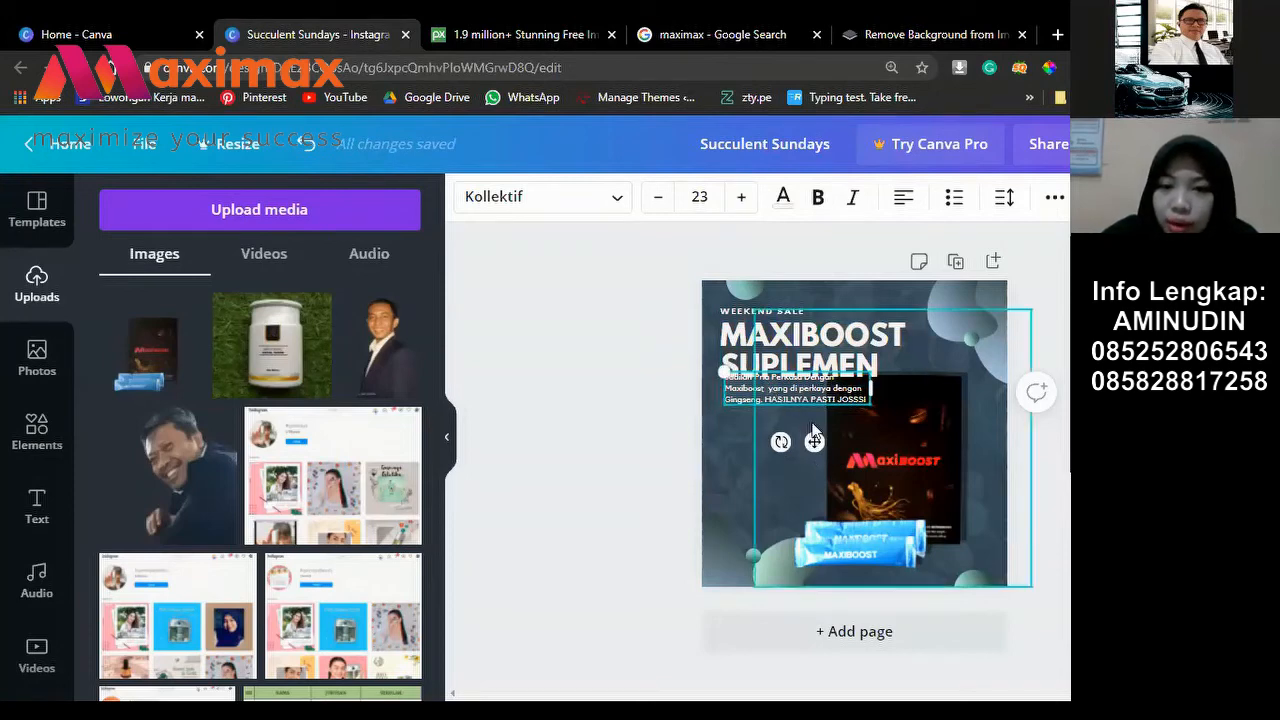
left_click_drag(815, 442, 811, 457)
left_click(462, 468)
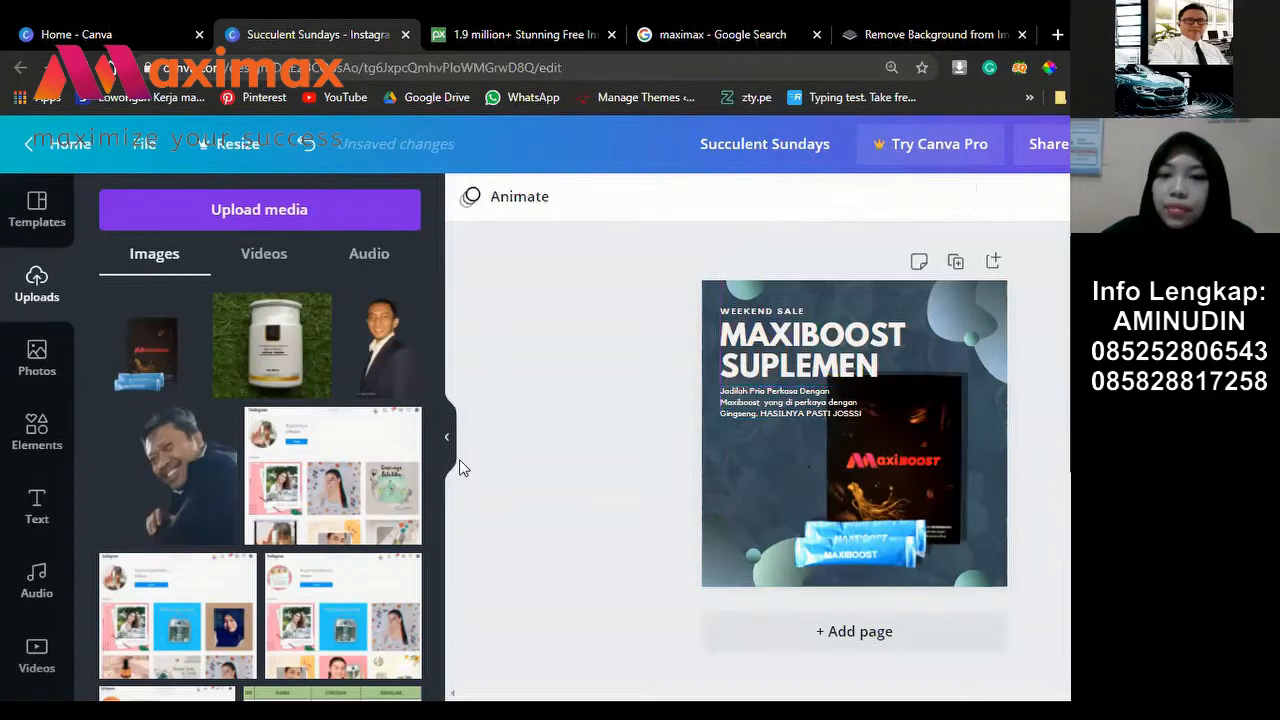
left_click(787, 364)
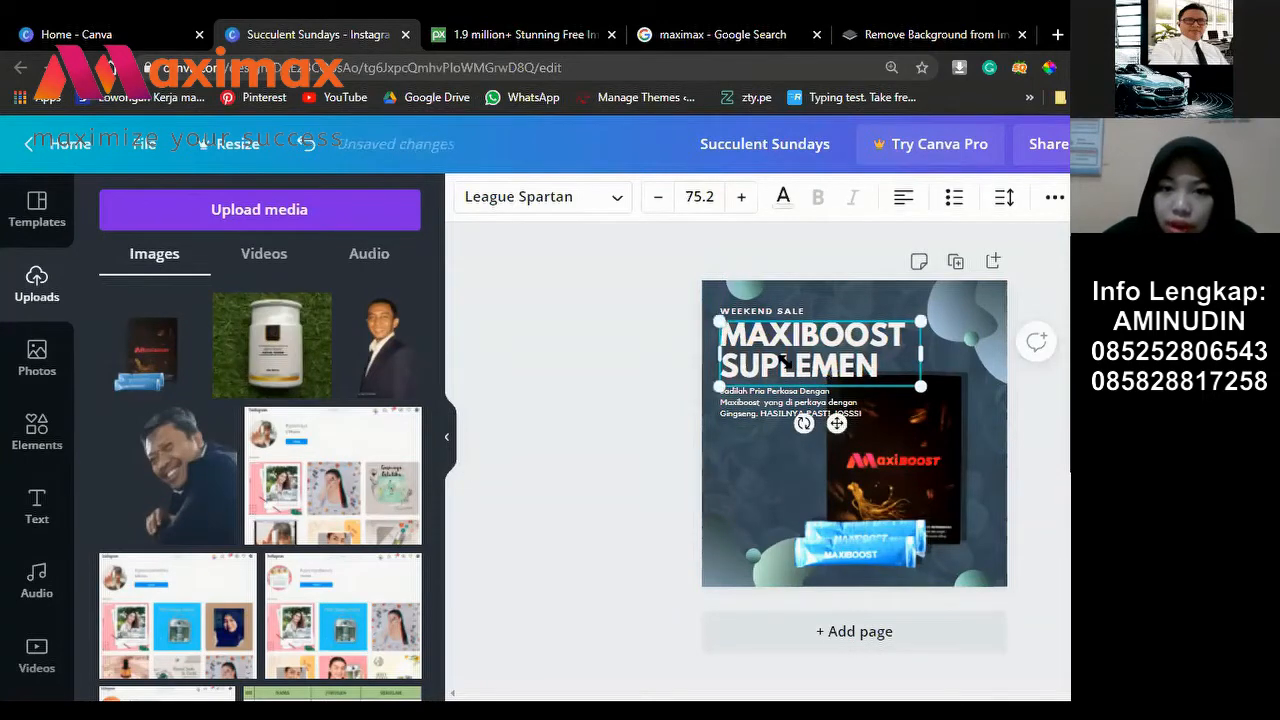
left_click(874, 662)
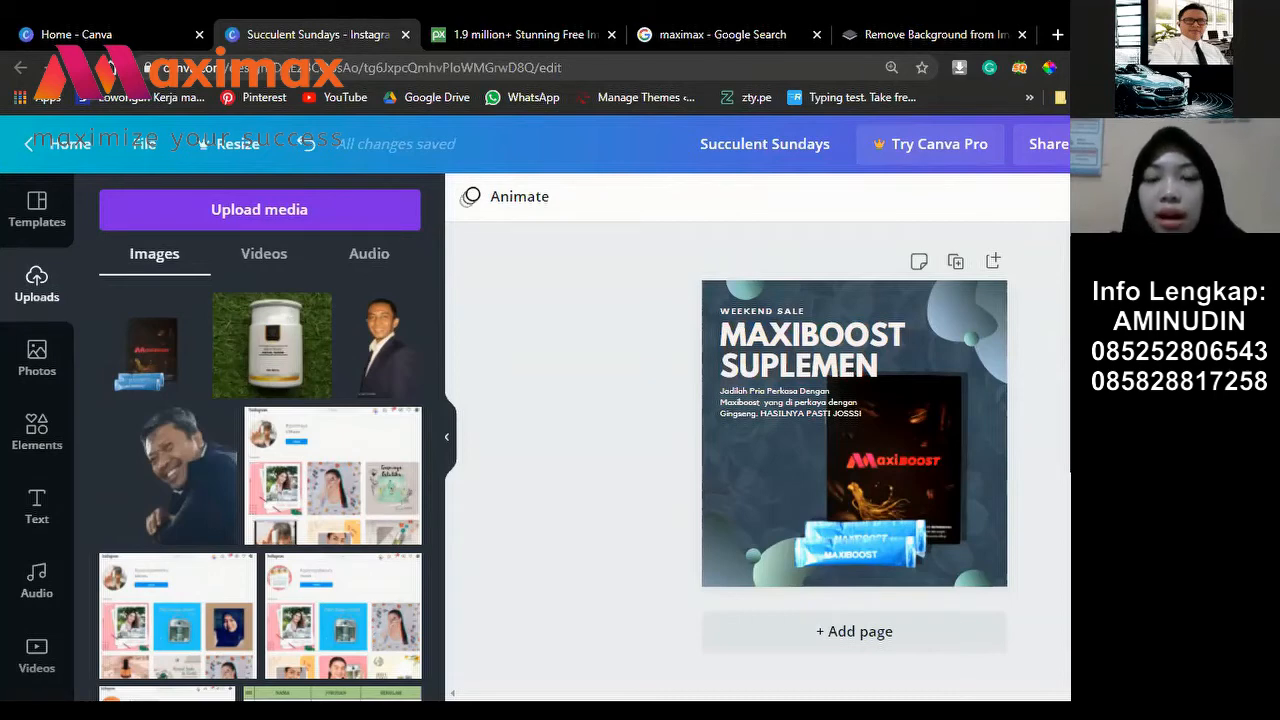
left_click(821, 338)
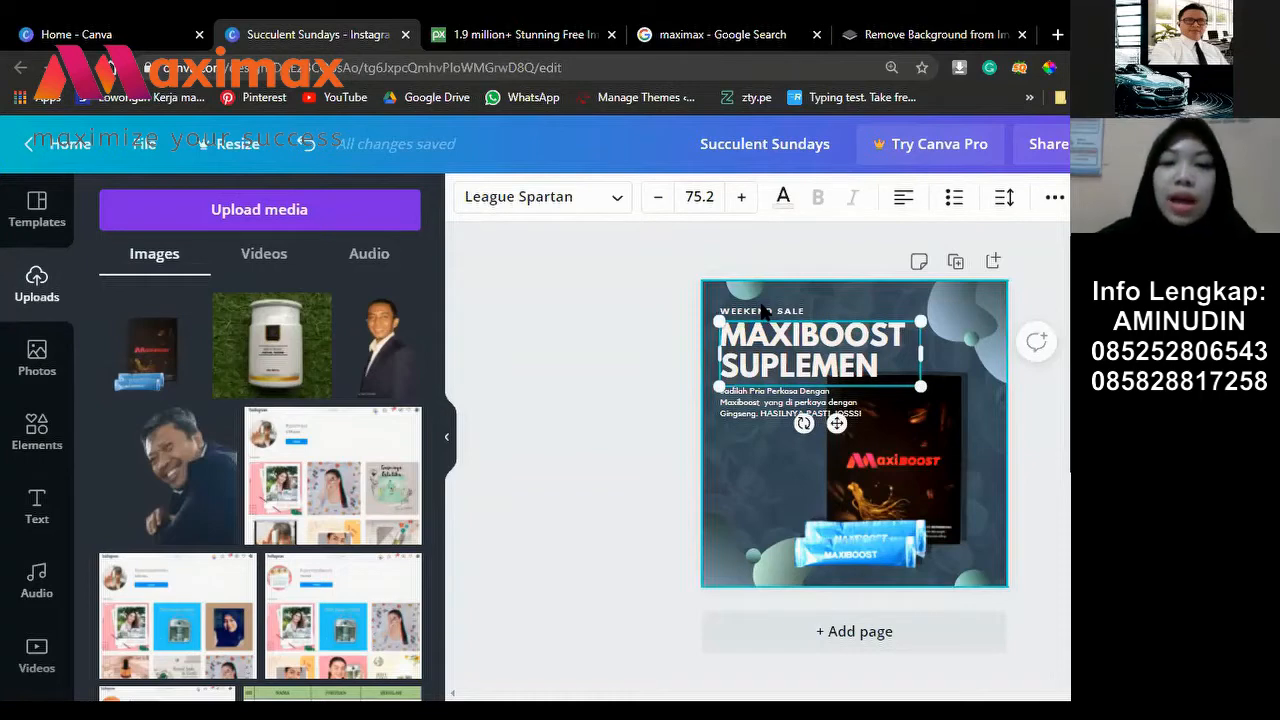
left_click(641, 327)
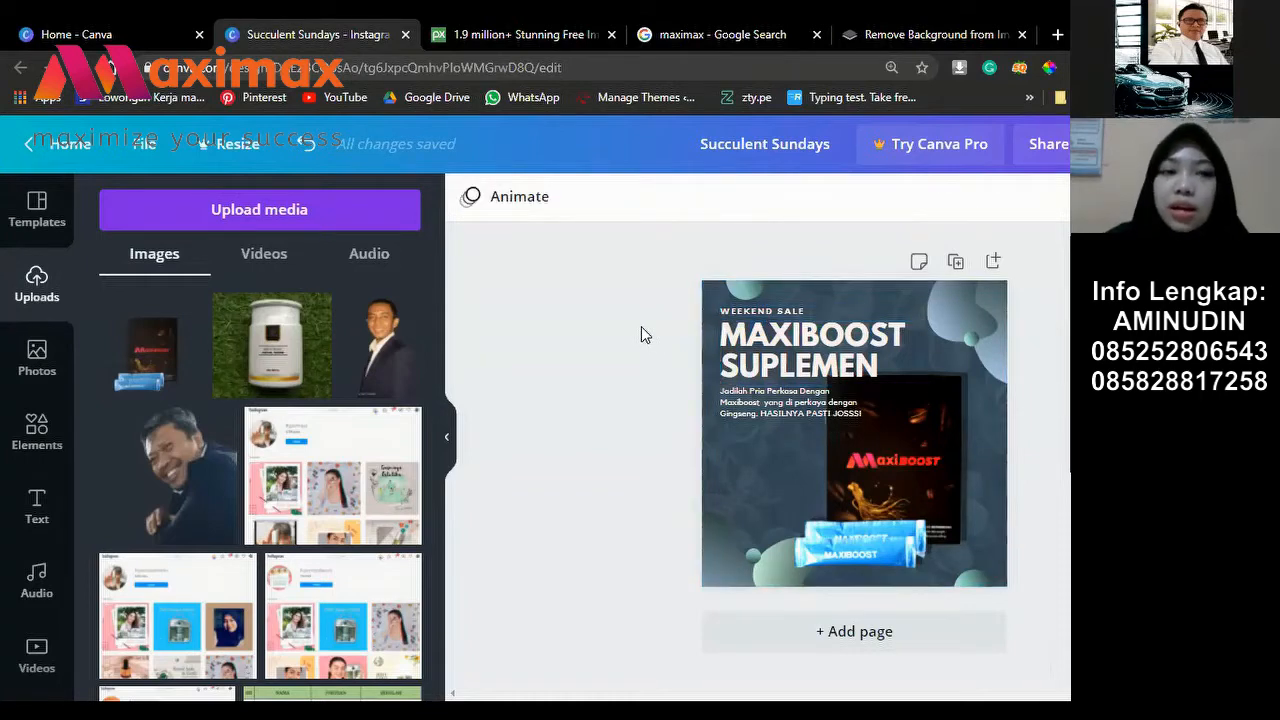
left_click(795, 362)
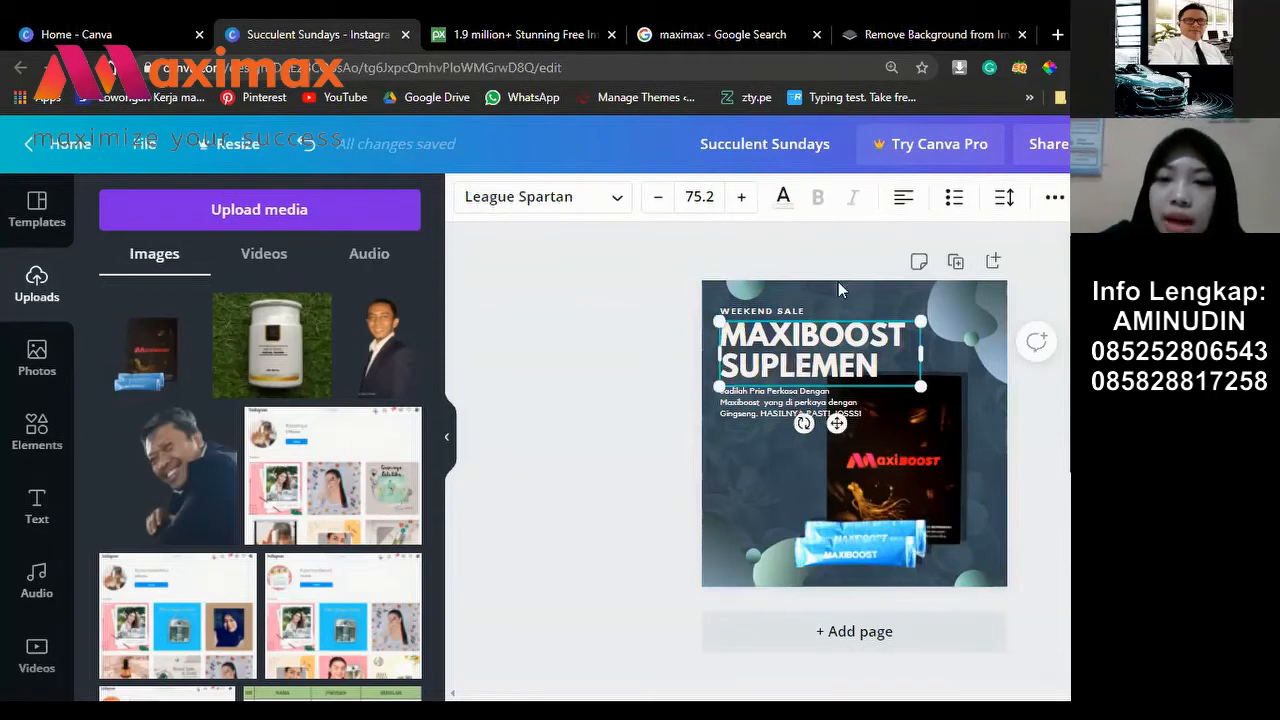
left_click(790, 401)
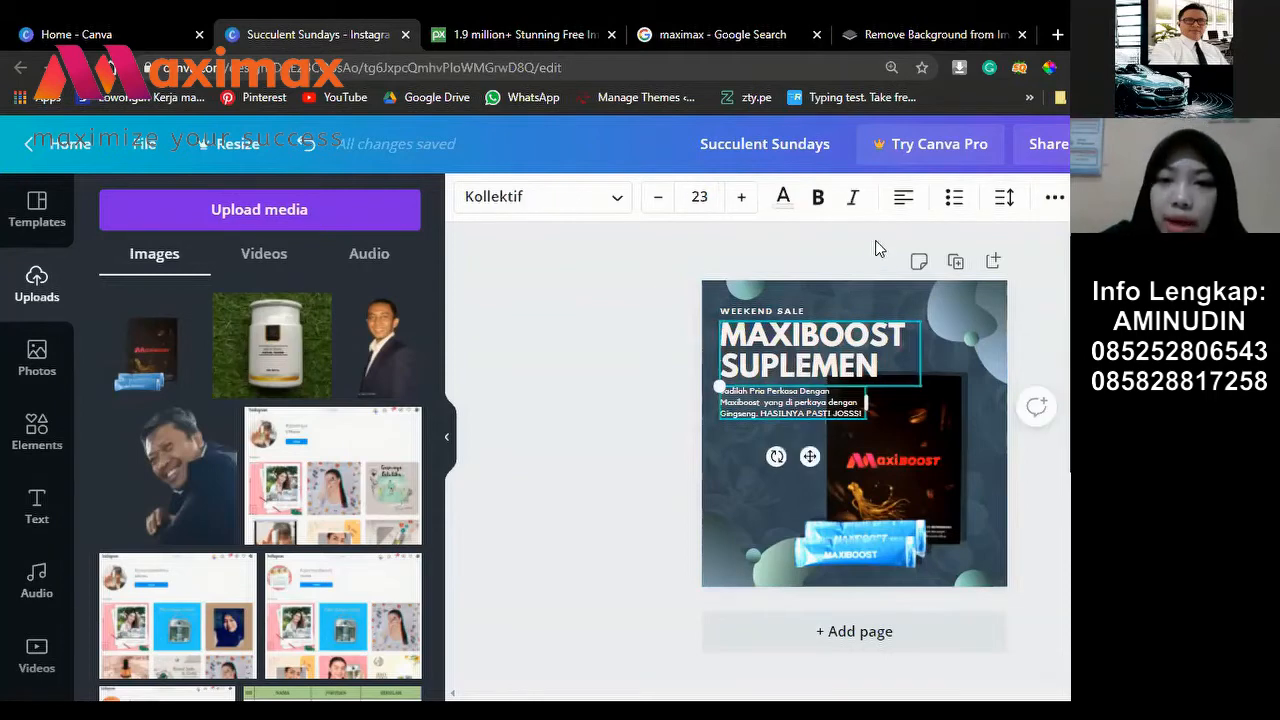
Step: Bump the promo paragraph to size 25 and widen its box so it wraps onto three lines
left_click(745, 200)
left_click(745, 200)
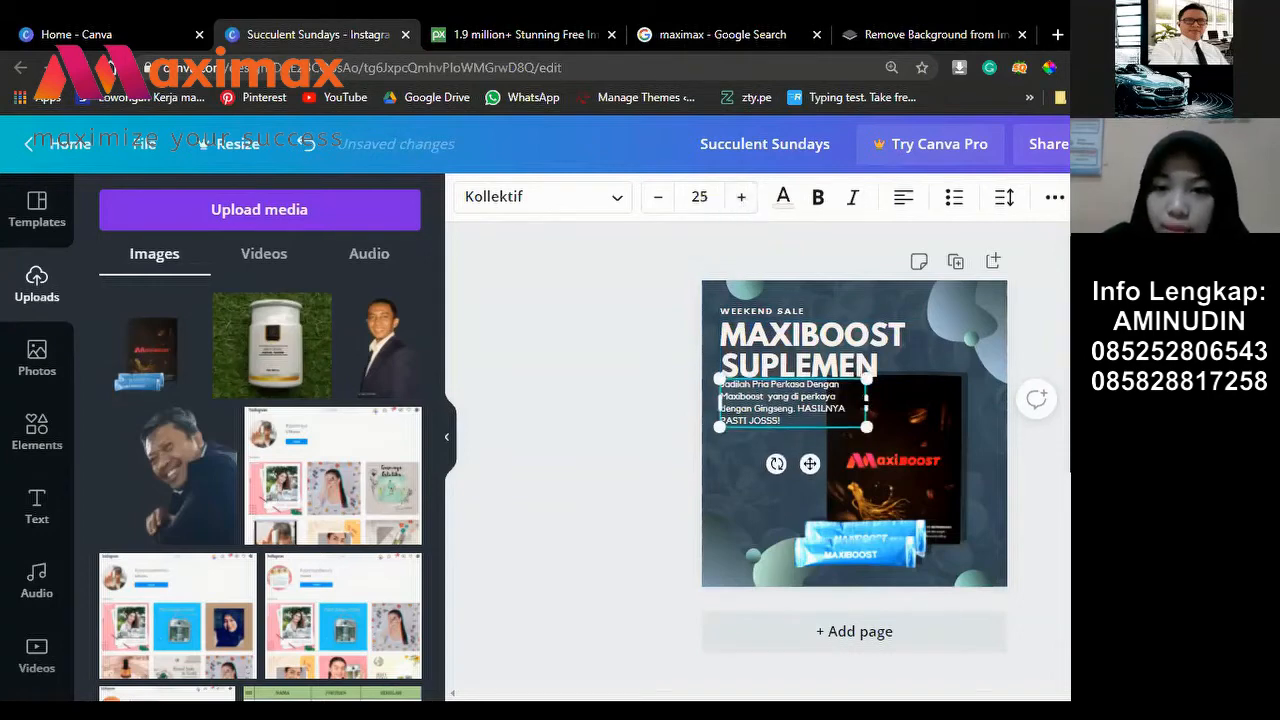
mouse_move(866, 403)
left_mouse_down()
mouse_move(943, 403)
mouse_move(854, 403)
mouse_move(875, 403)
left_mouse_up()
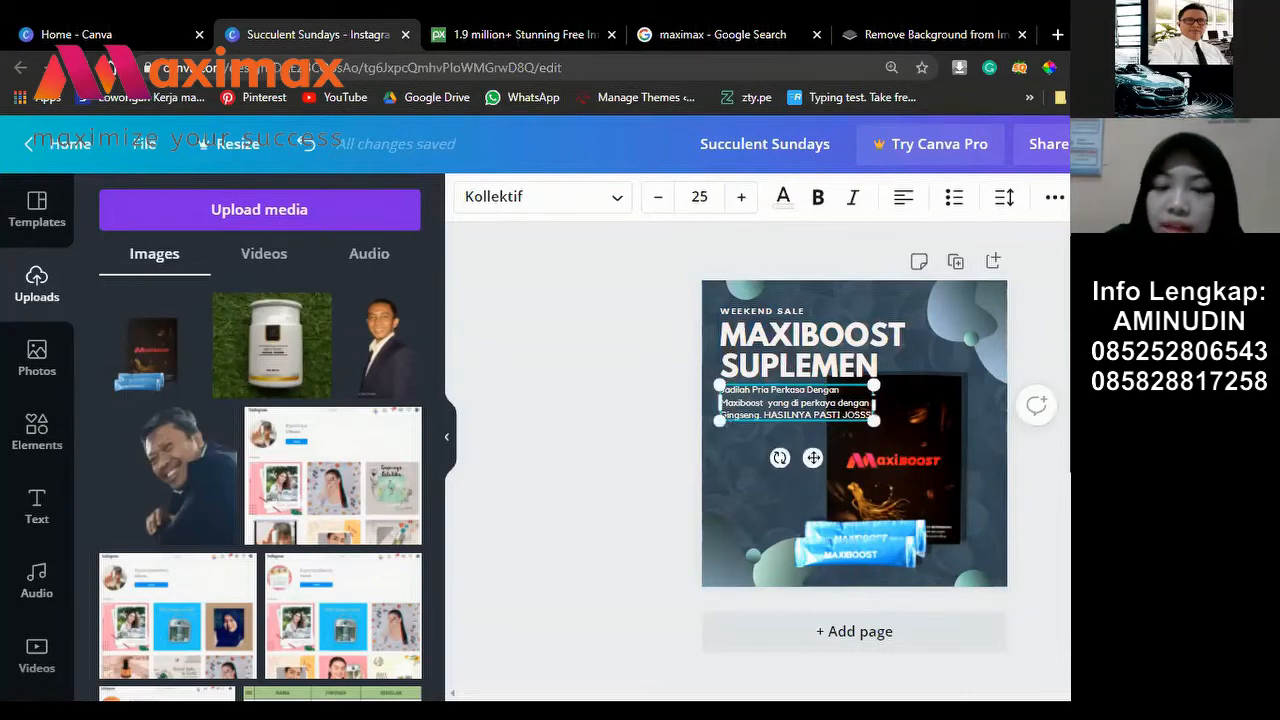
key("Escape")
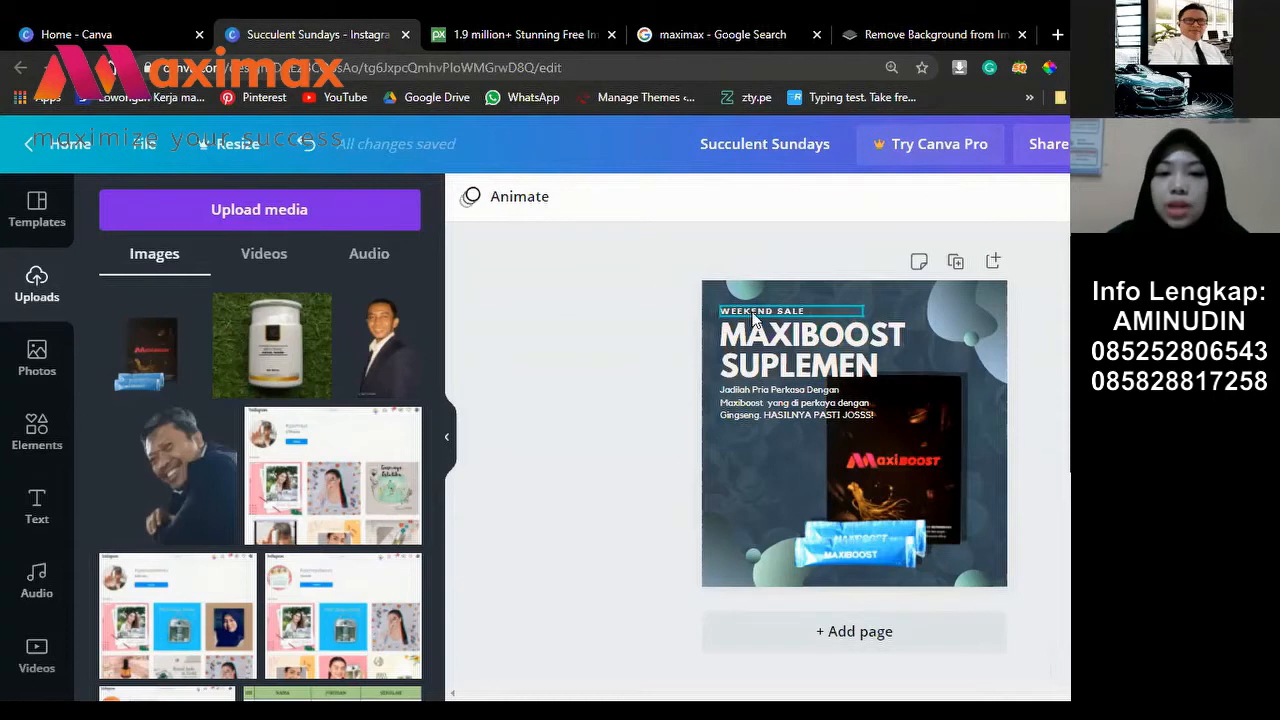
Step: Duplicate the WEEKEND SALE label and drag the copy down to the bottom of the ad
left_click(755, 314)
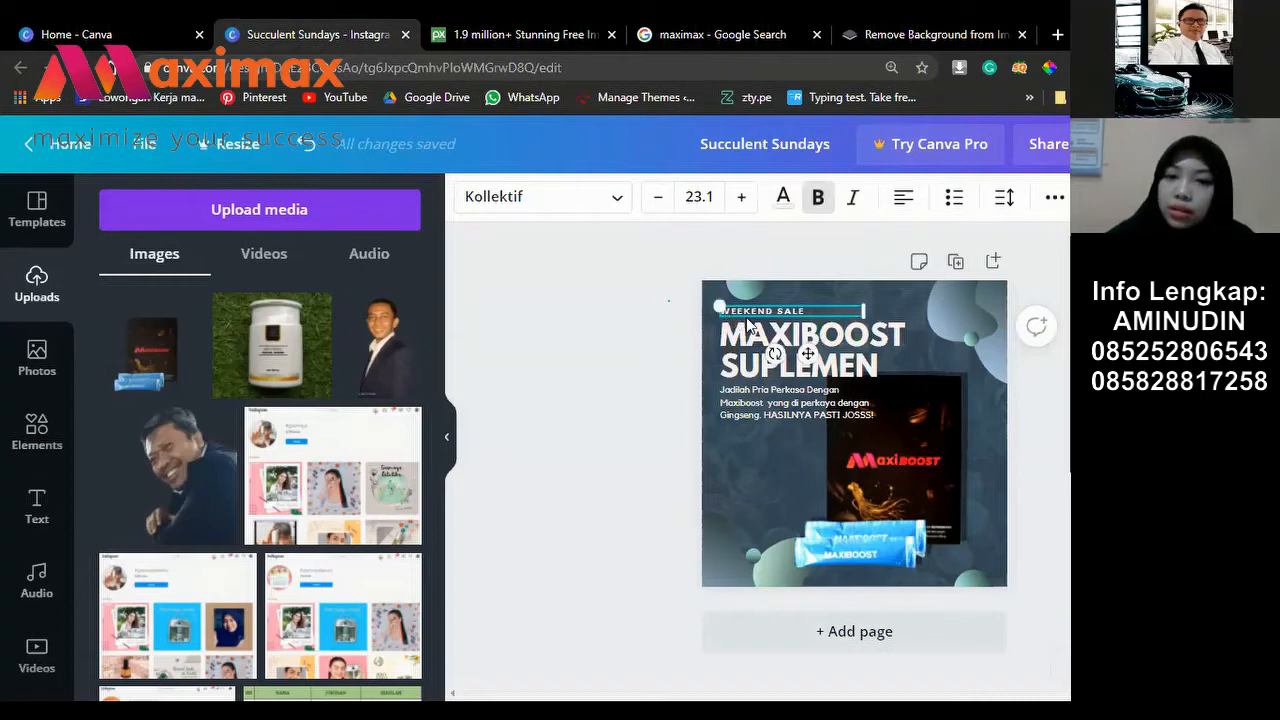
key("Escape")
left_click(740, 309)
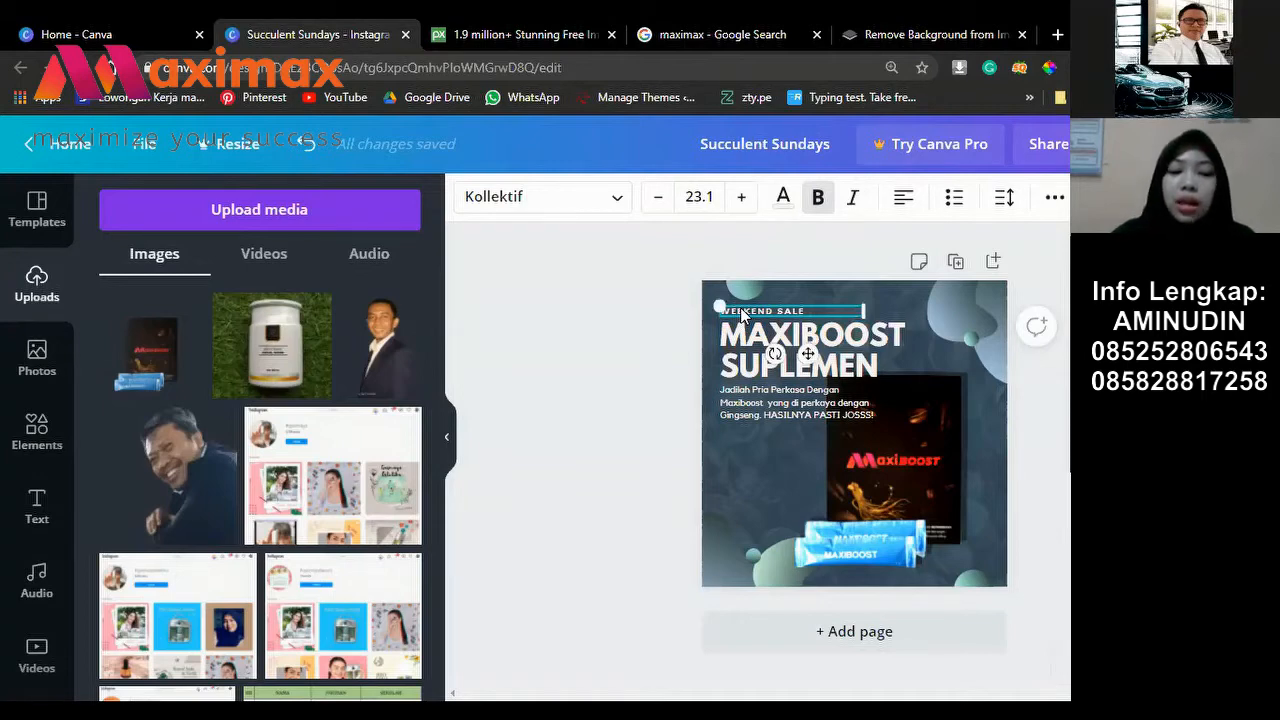
left_click_drag(740, 307, 742, 316)
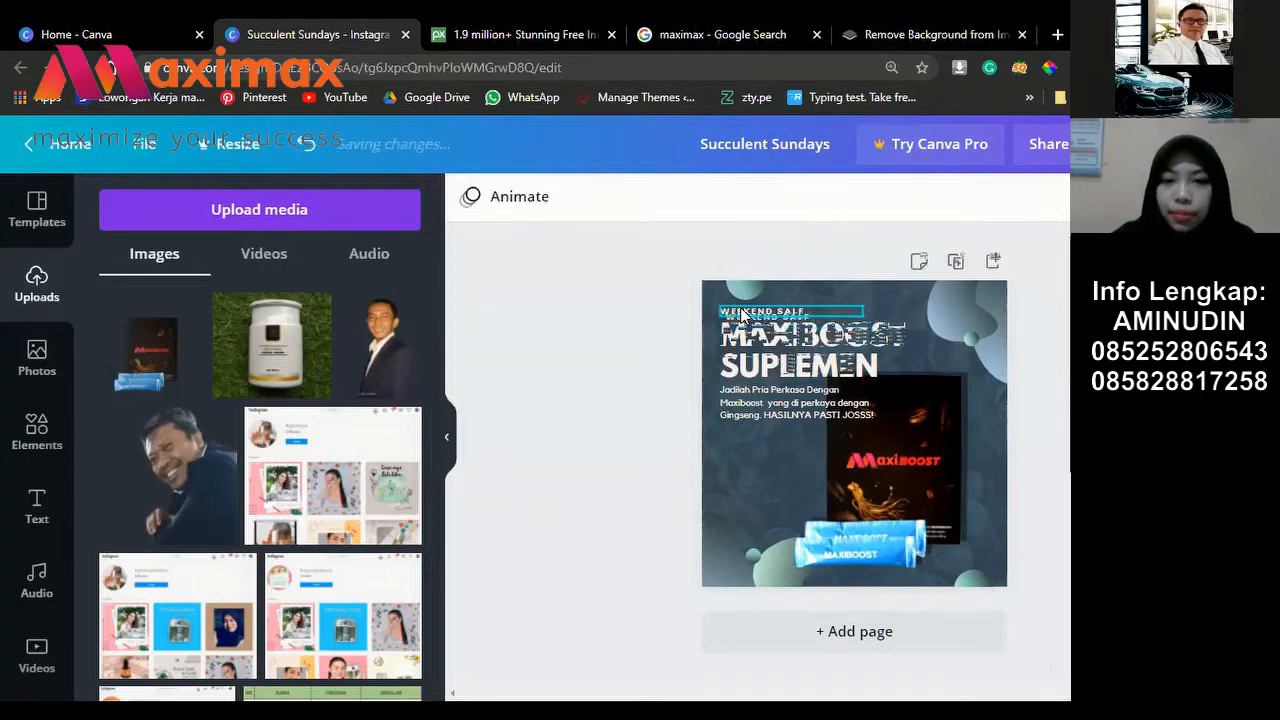
left_click(630, 285)
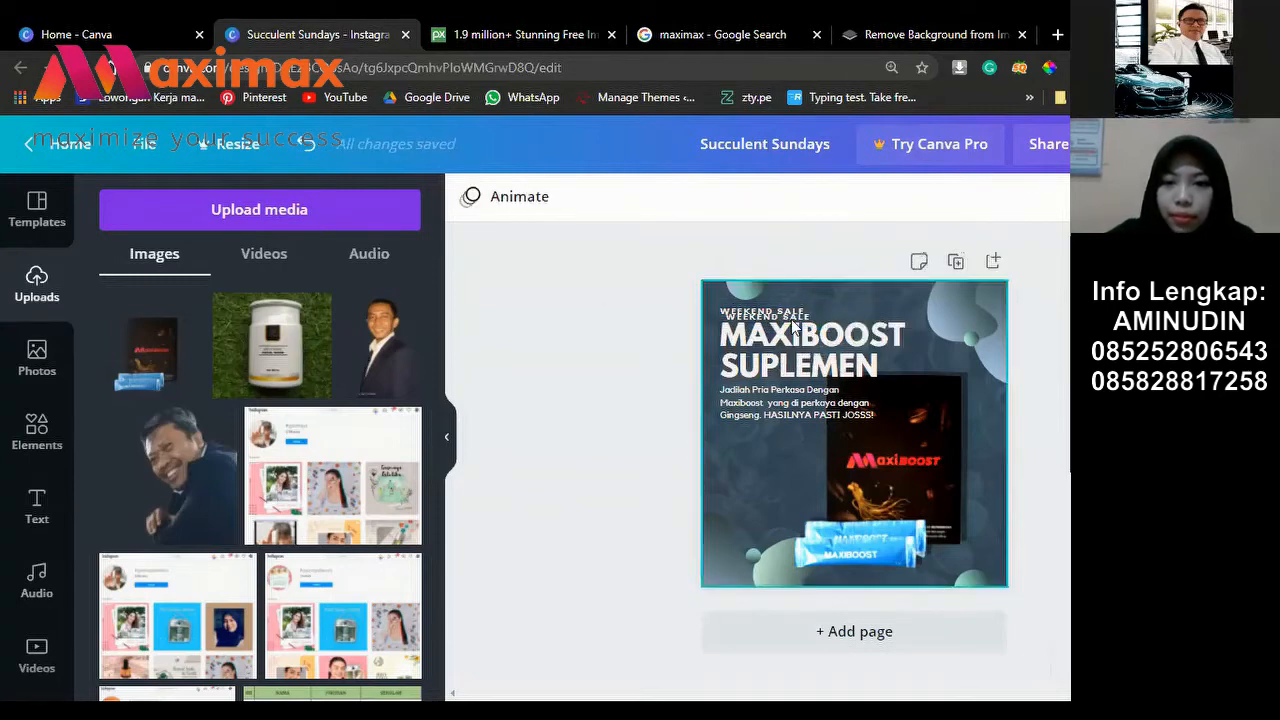
left_click(745, 313)
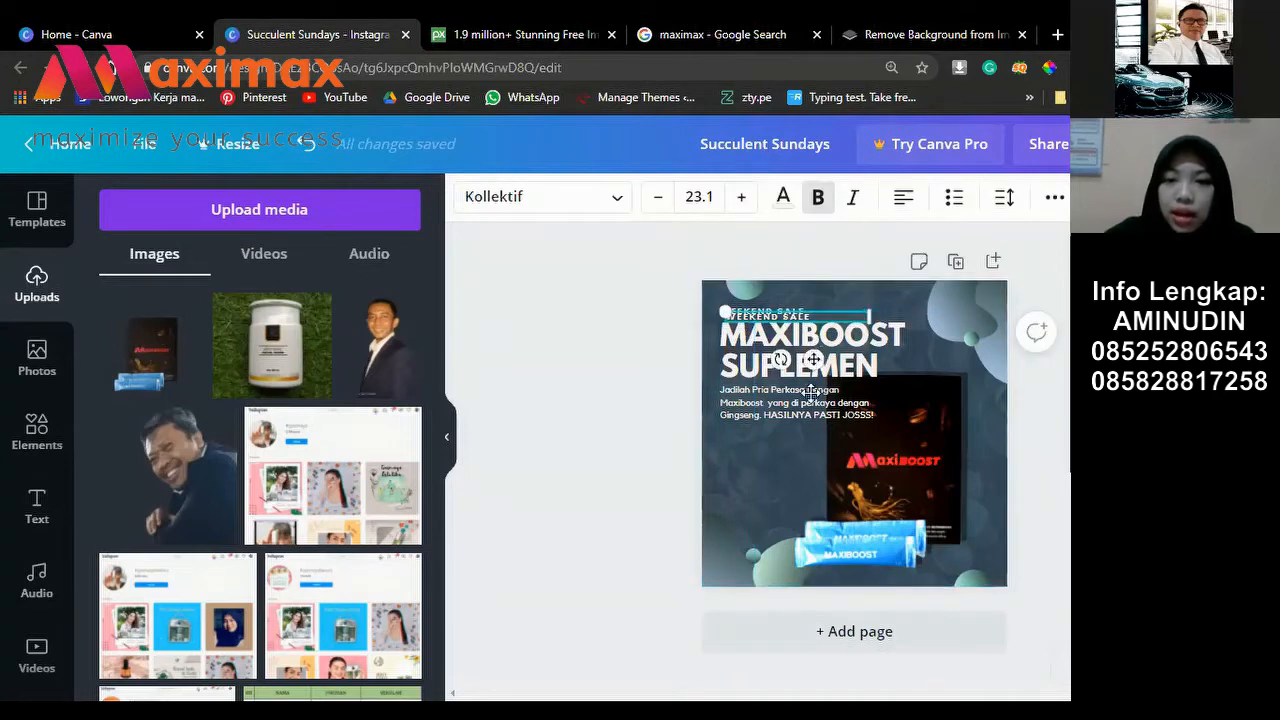
left_click_drag(812, 390, 889, 605)
left_click_drag(889, 604, 886, 600)
left_click(965, 505)
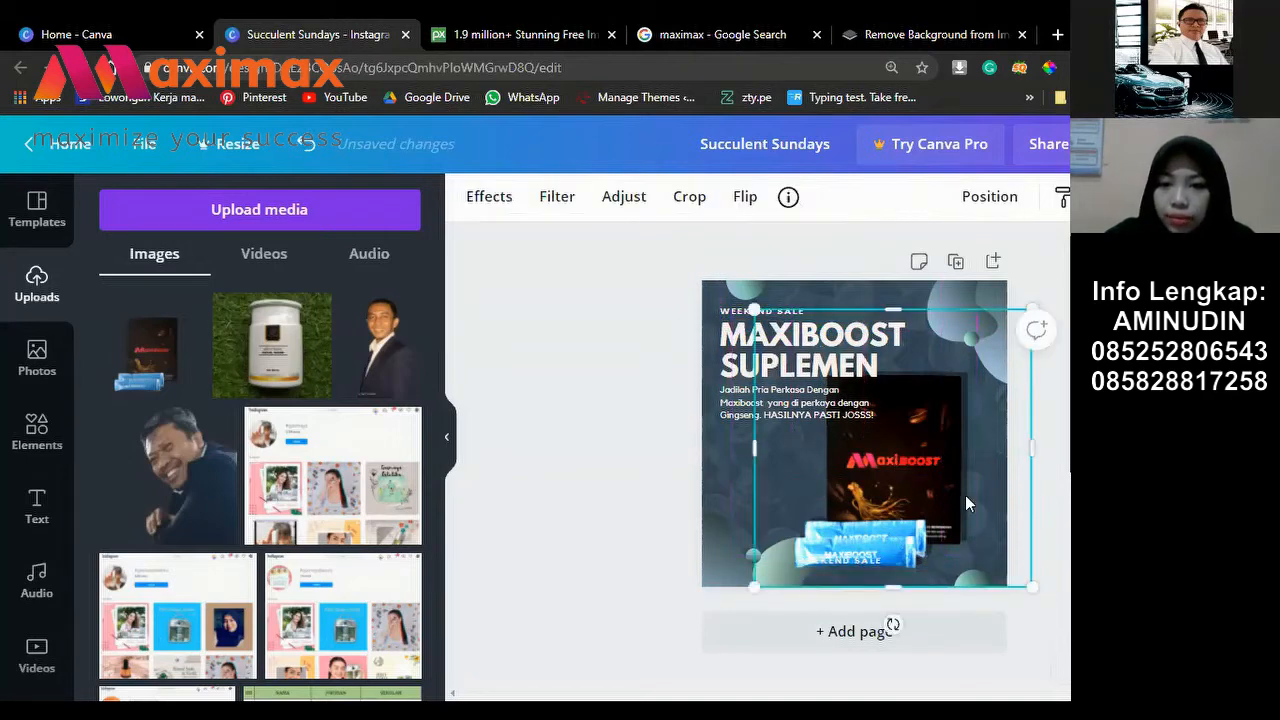
Step: Reposition the product image and move the dark backdrop rectangle right and up
left_click_drag(933, 477, 841, 437)
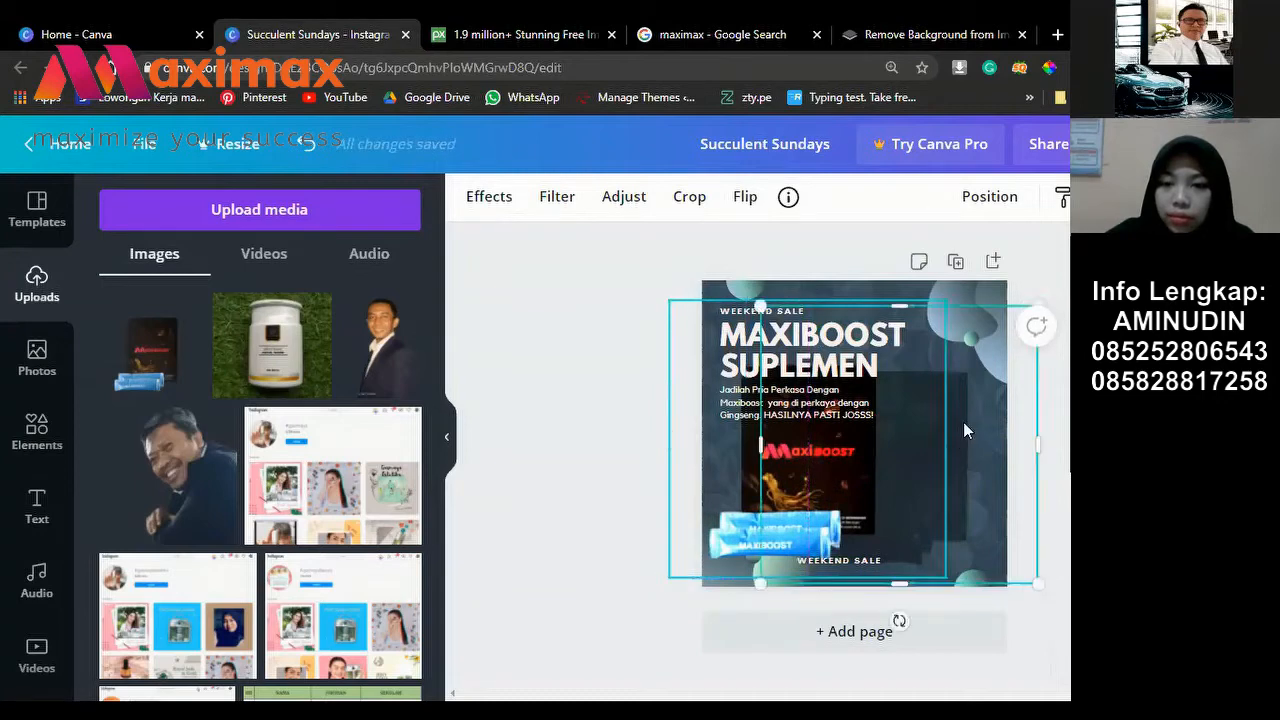
left_click_drag(934, 432, 940, 416)
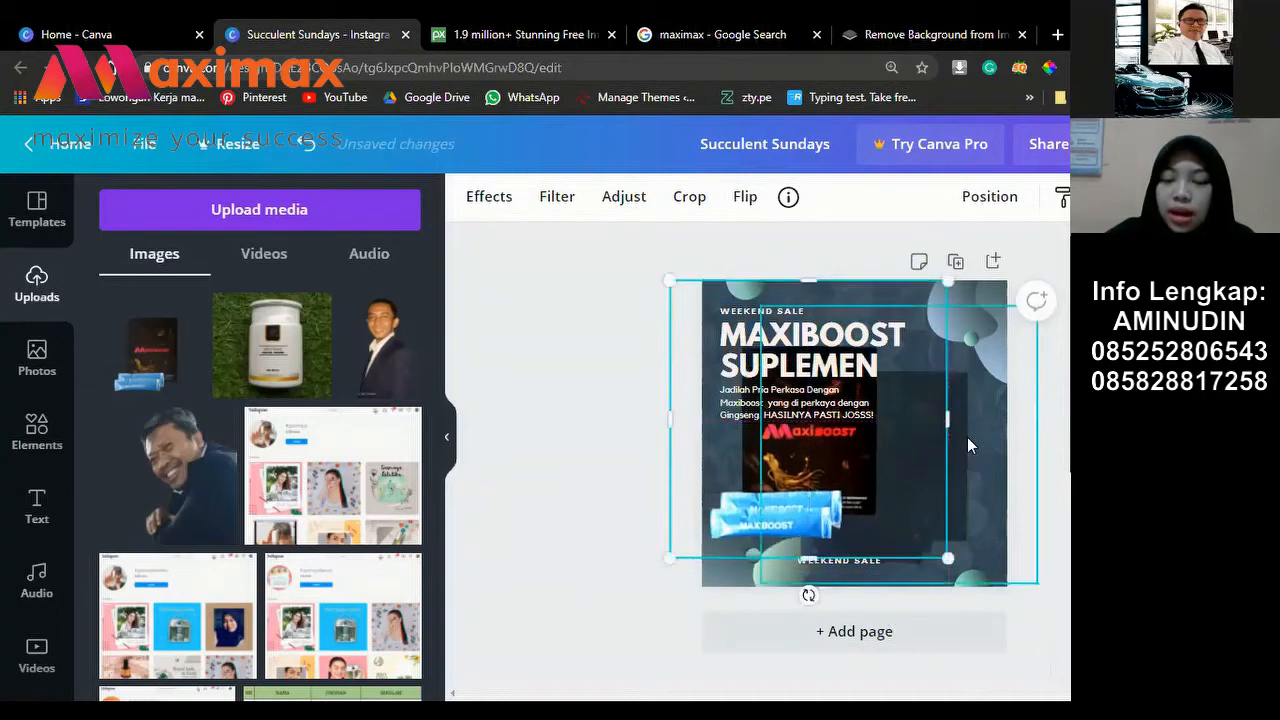
left_click(967, 435)
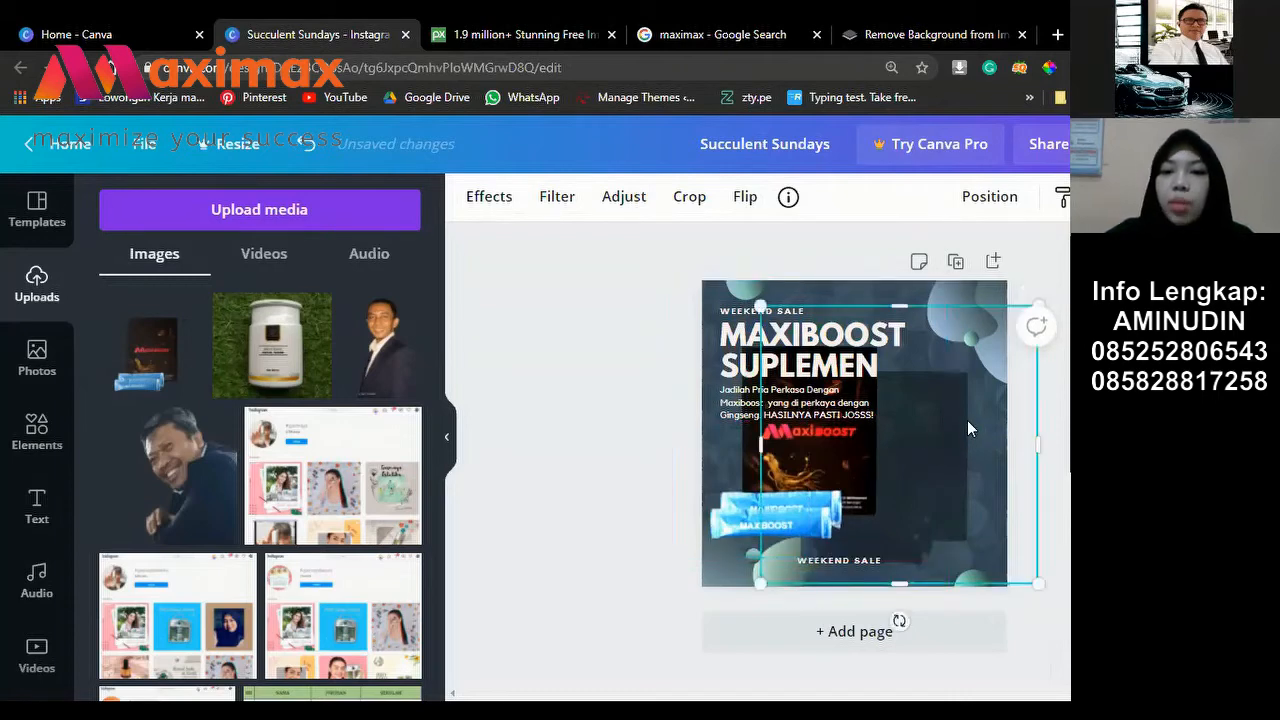
left_click_drag(937, 442, 860, 437)
left_click(956, 423)
left_click_drag(940, 425, 950, 414)
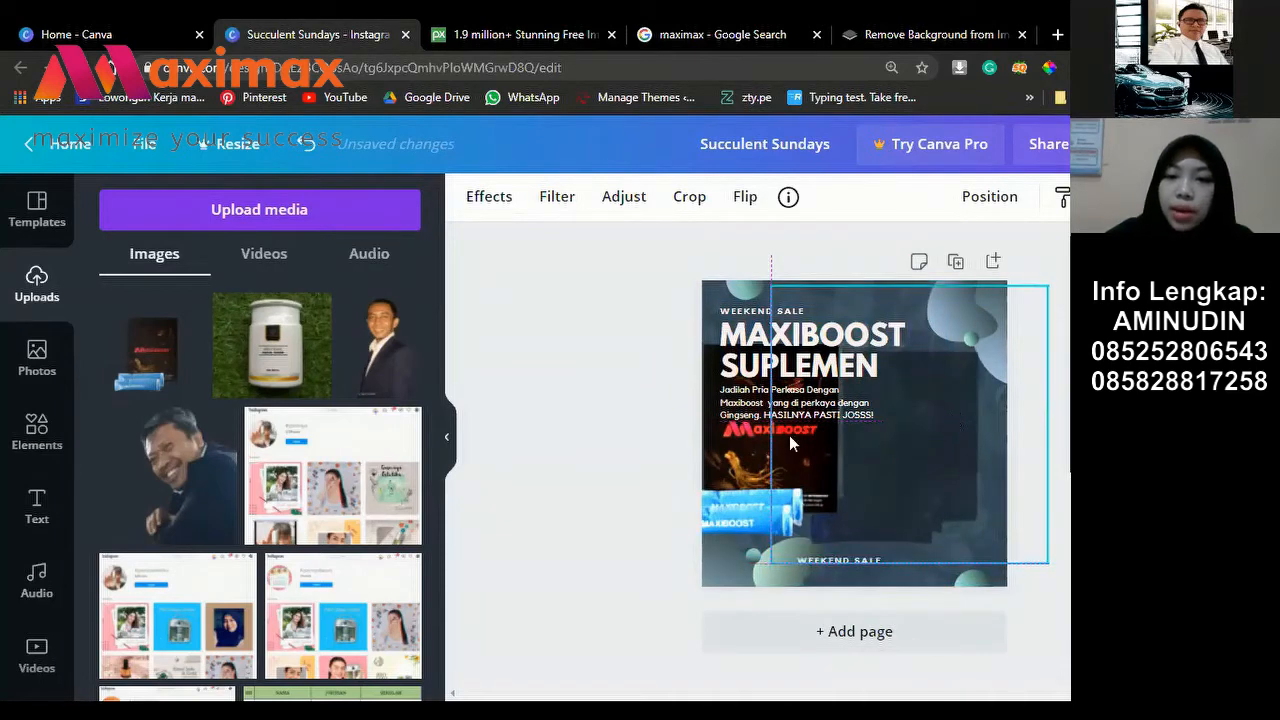
Step: Place the Maxiboost product image onto the dark backdrop and fine-tune it with arrow-key nudges
left_click(744, 468)
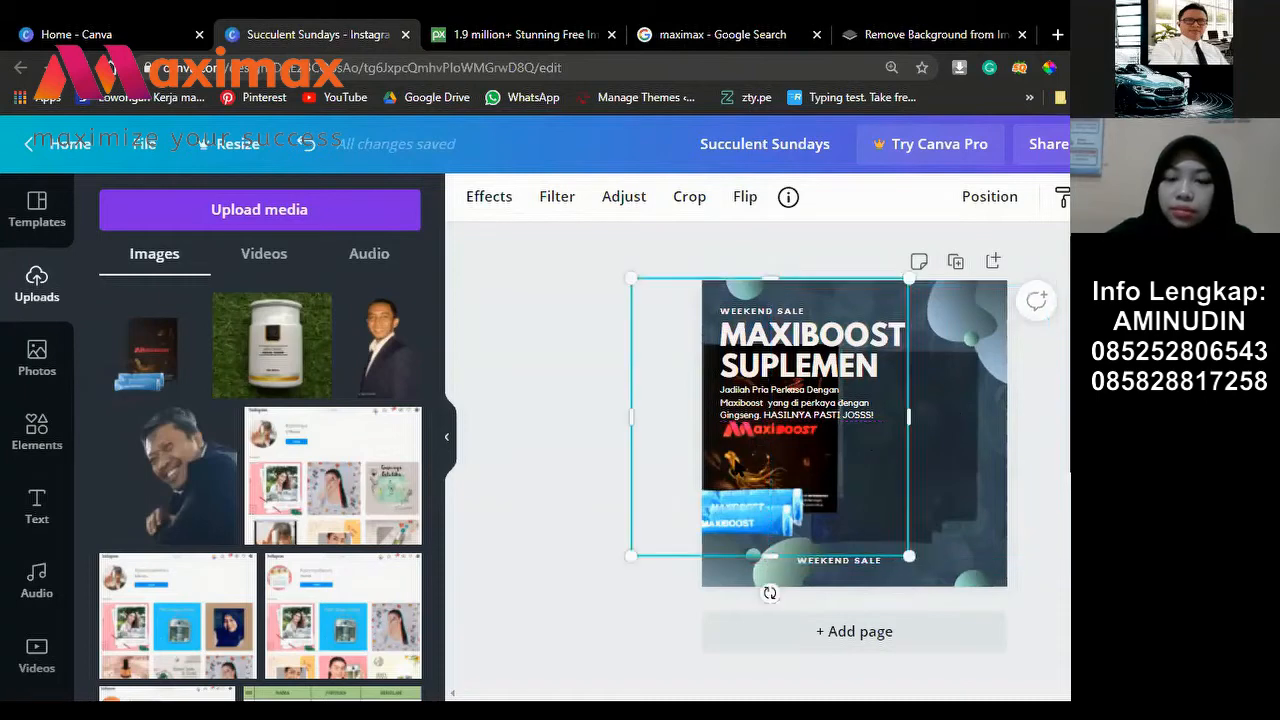
left_click_drag(816, 481, 864, 472)
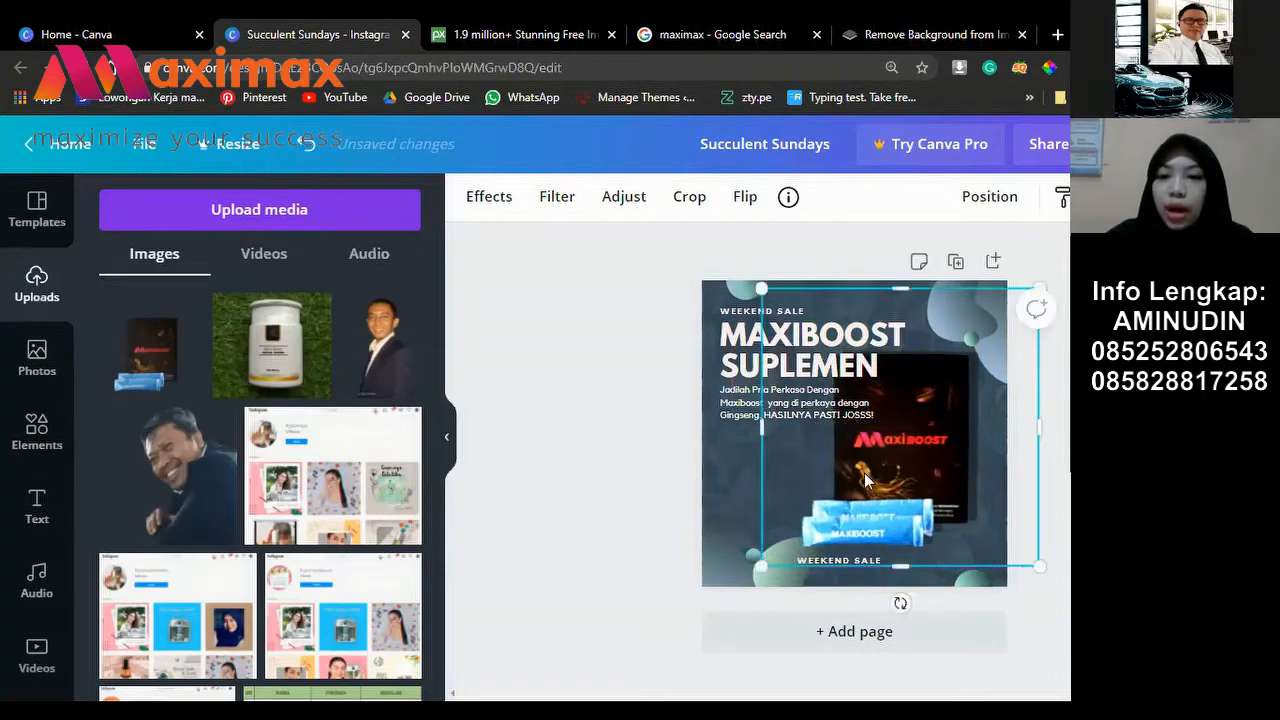
key("Right")
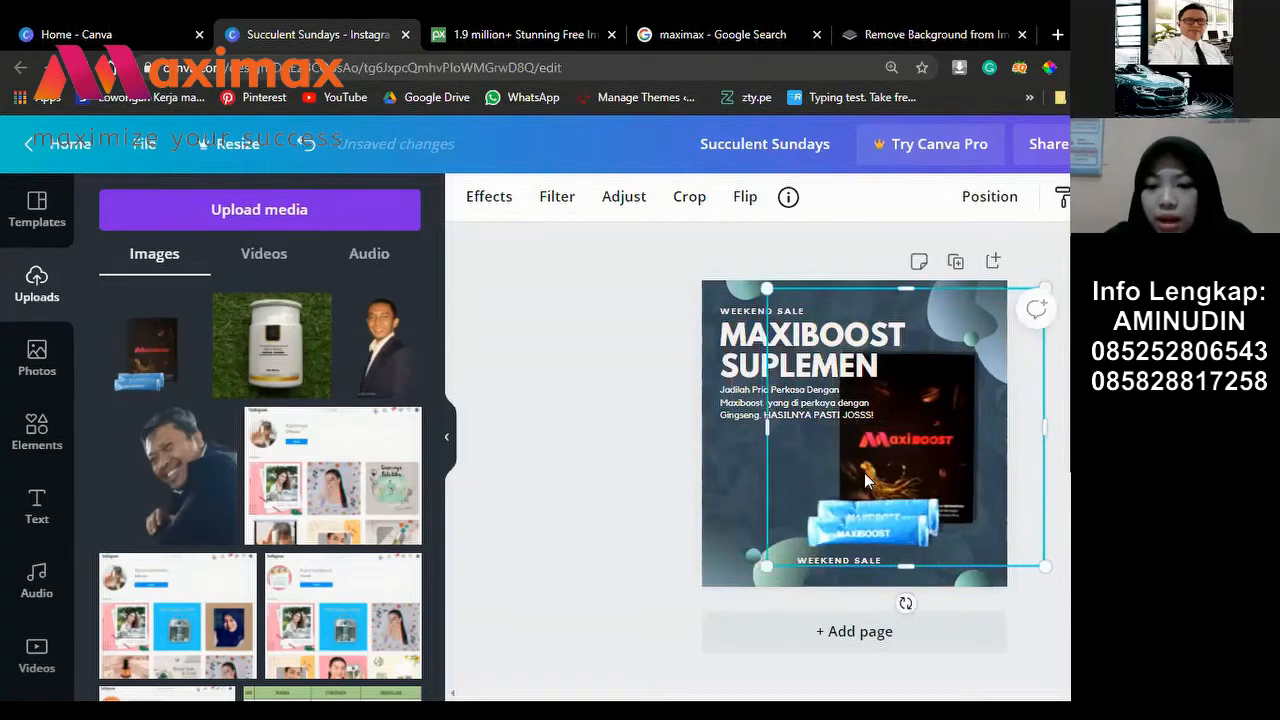
key("Left")
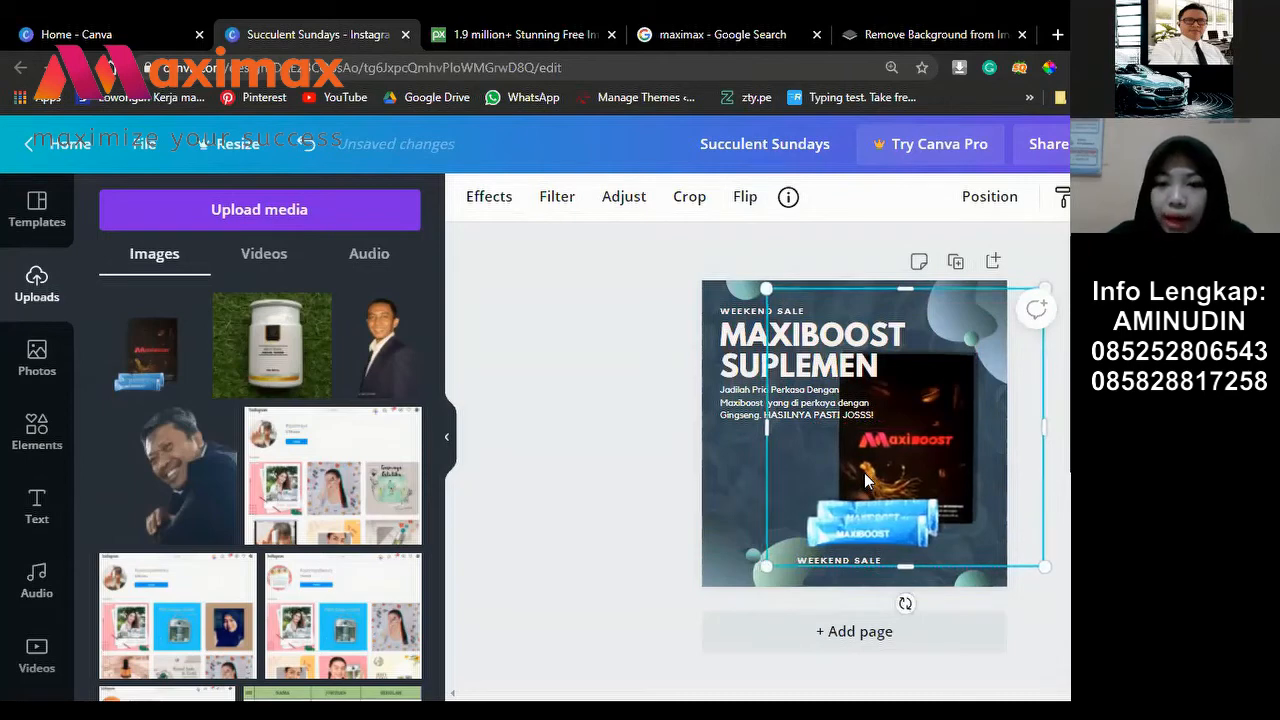
key("Down")
key("Left")
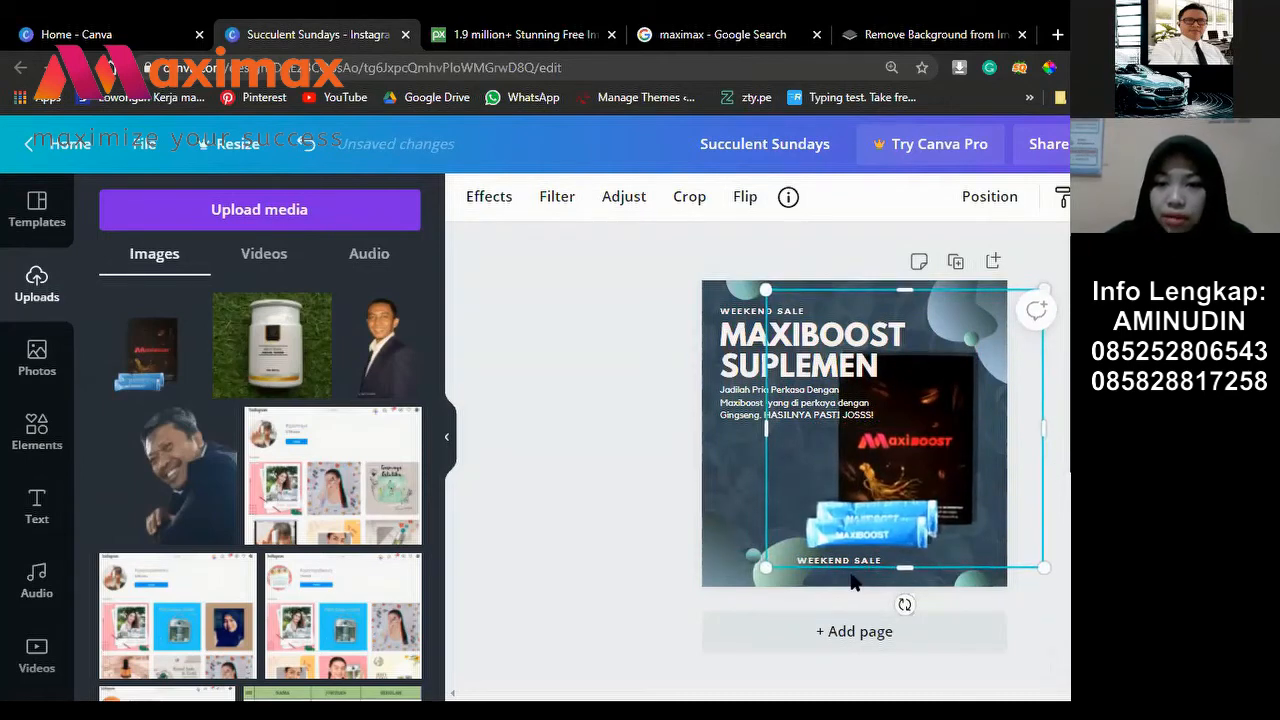
Step: Shift the bottom WEEKEND SALE caption left into alignment
key("Escape")
left_click_drag(850, 560, 850, 559)
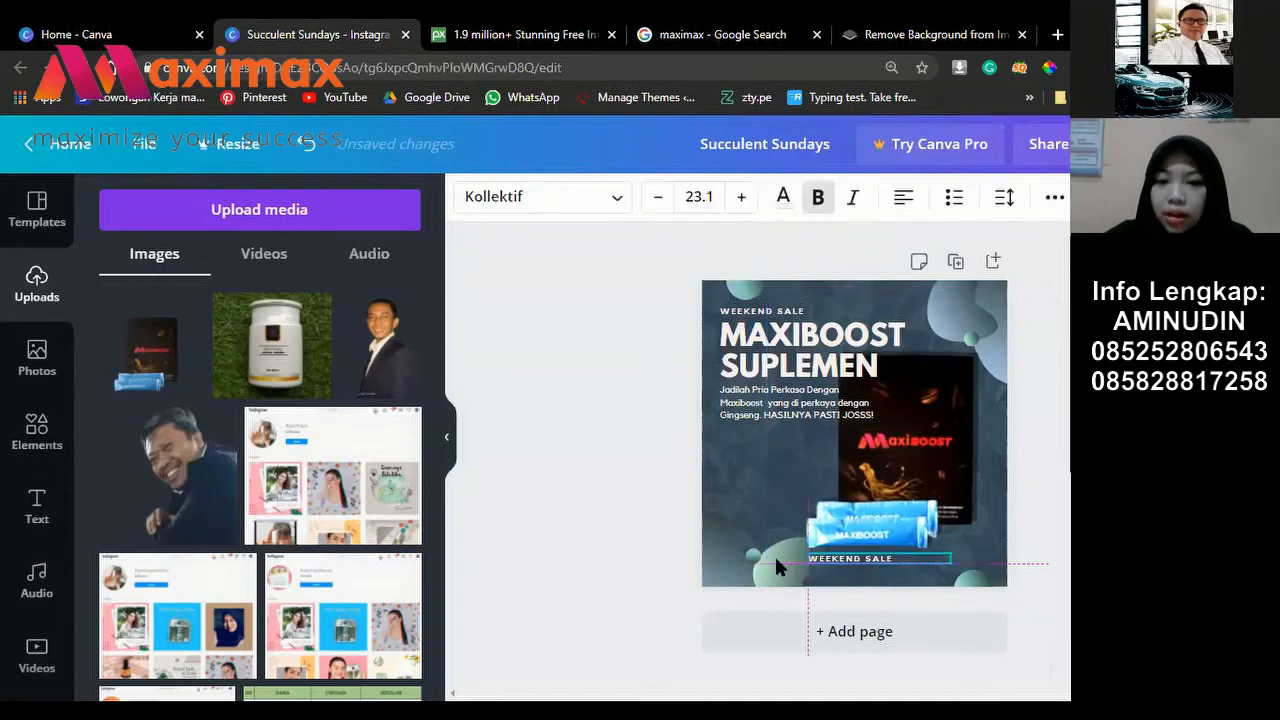
left_click_drag(778, 566, 780, 567)
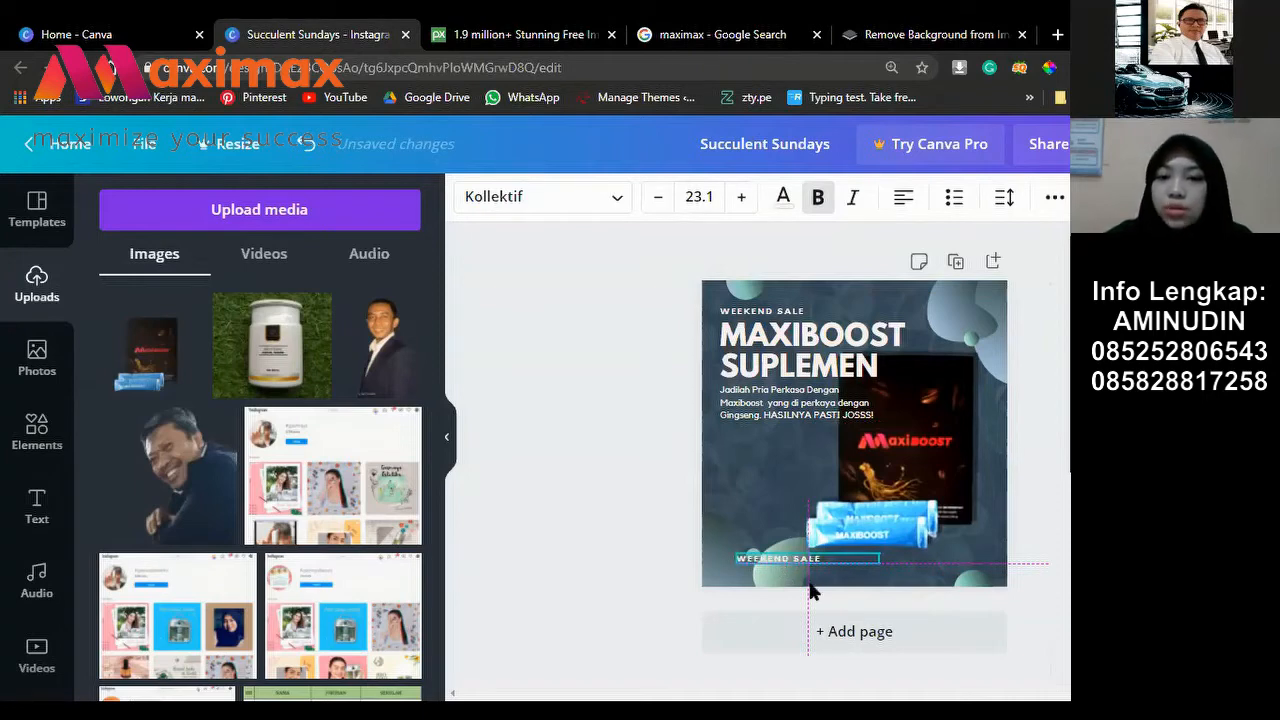
left_click_drag(824, 596, 806, 589)
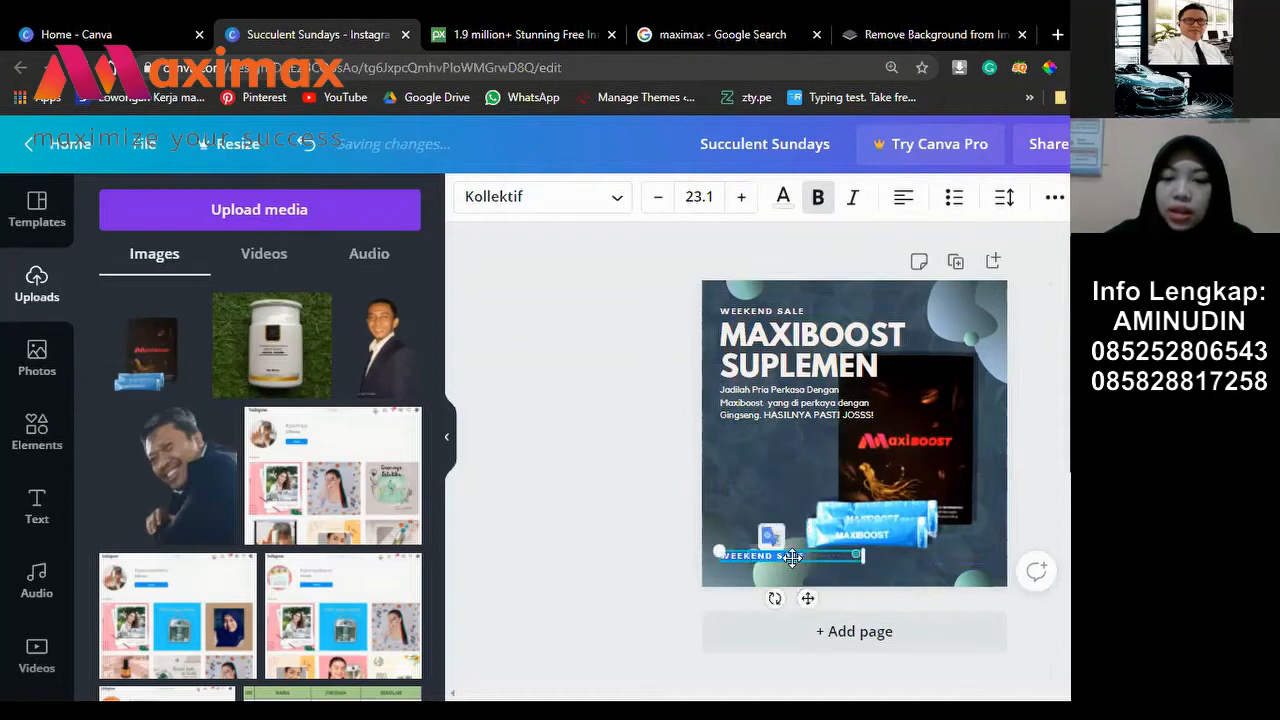
left_click(806, 558)
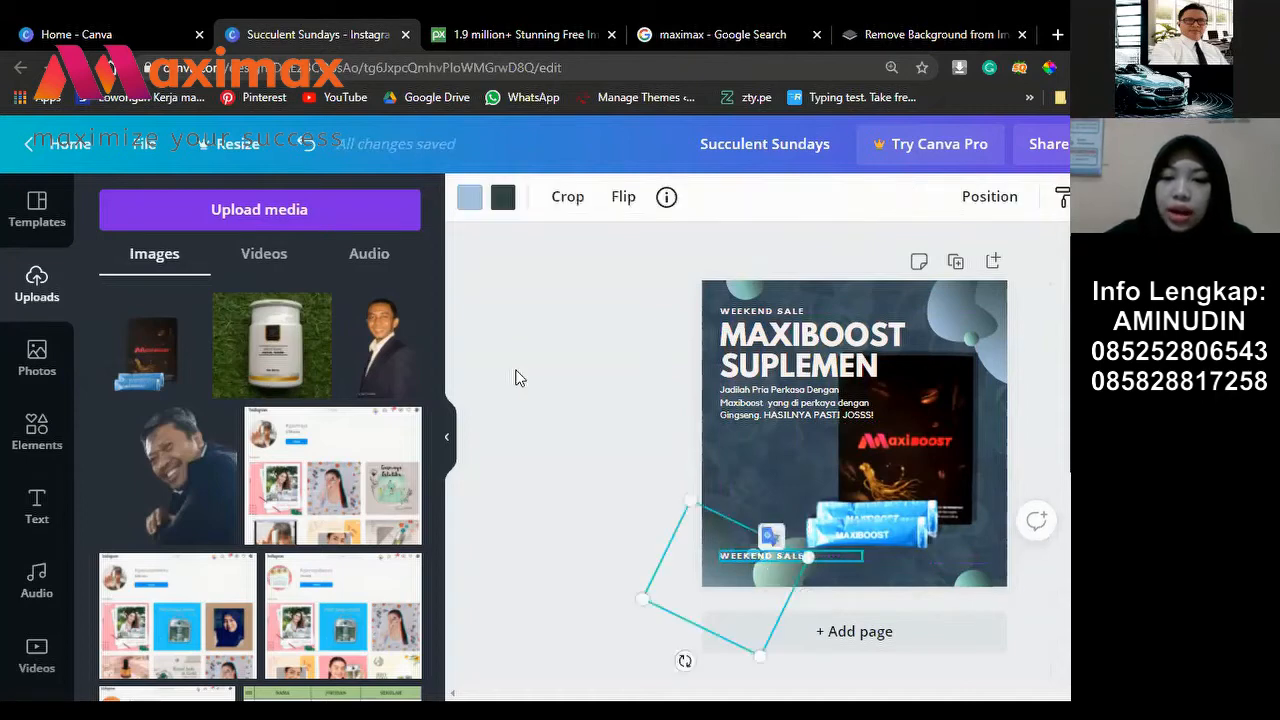
key("Escape")
Step: Replace the bottom caption's WEEKEND SALE text with the brand's Instagram handle
double_click(784, 556)
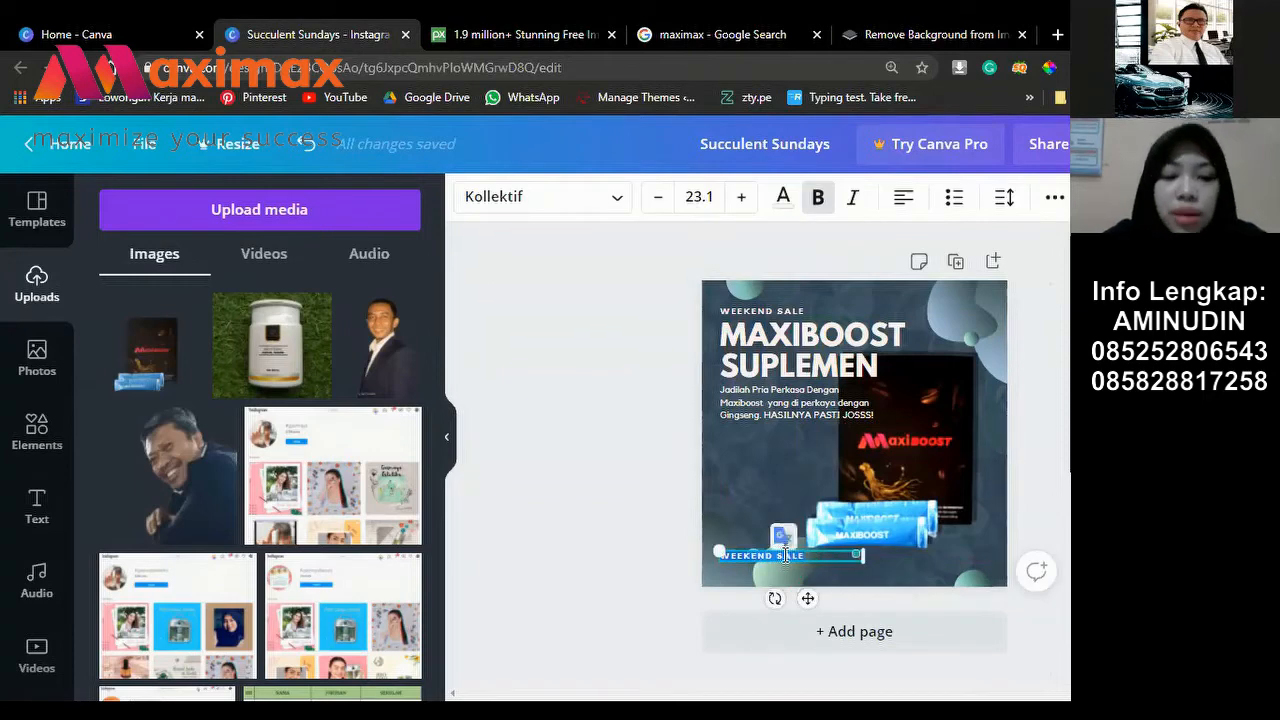
key("BackSpace")
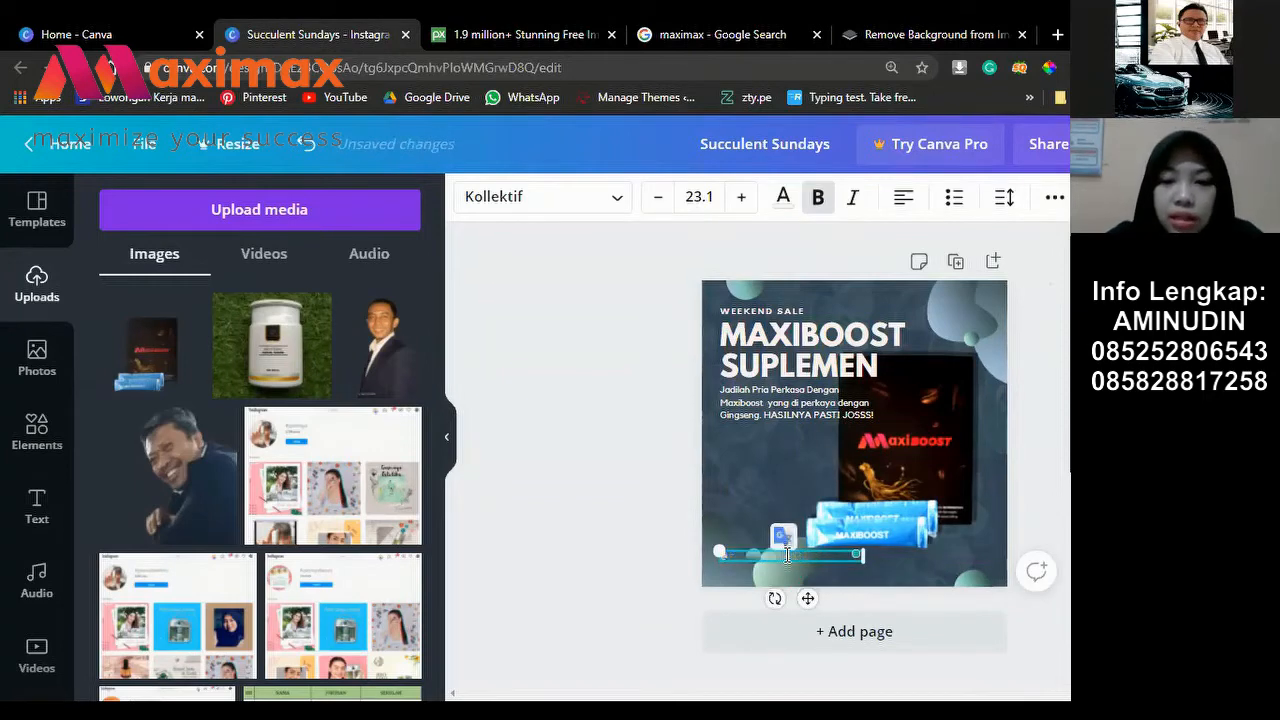
type("SM")
type("XIMA")
type("X IN")
type("DON")
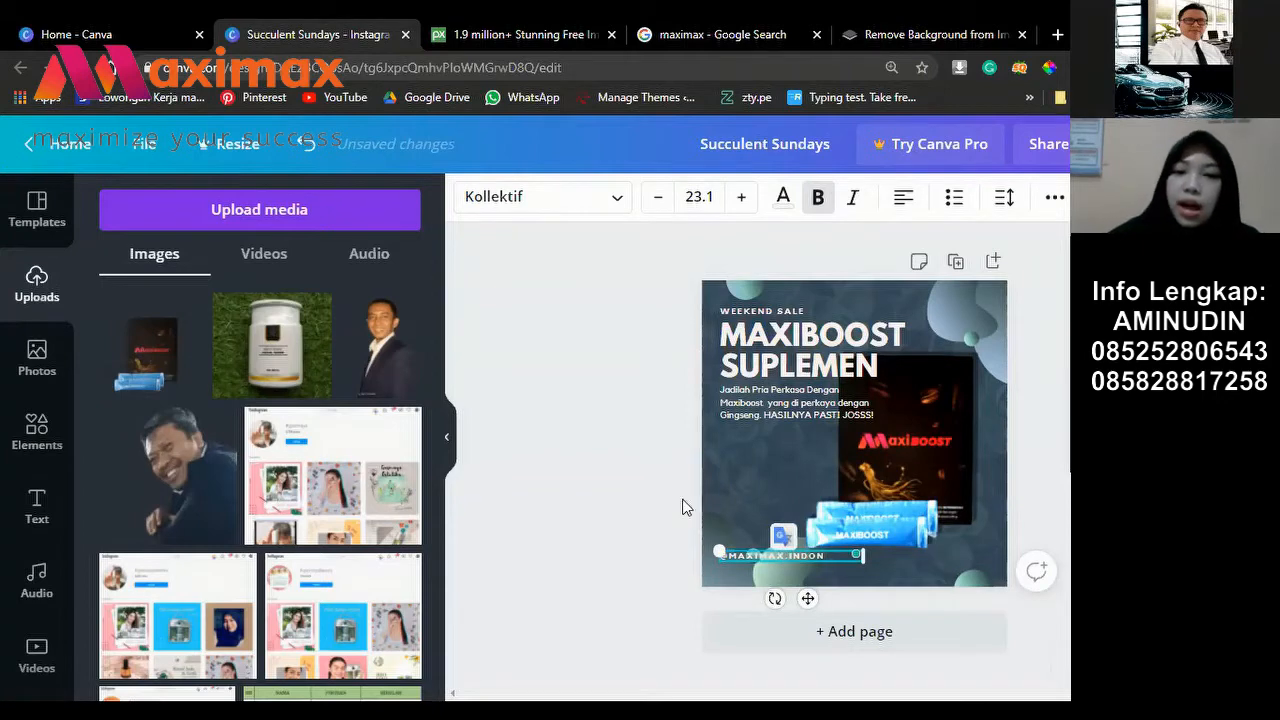
type("ESIA")
key("Escape")
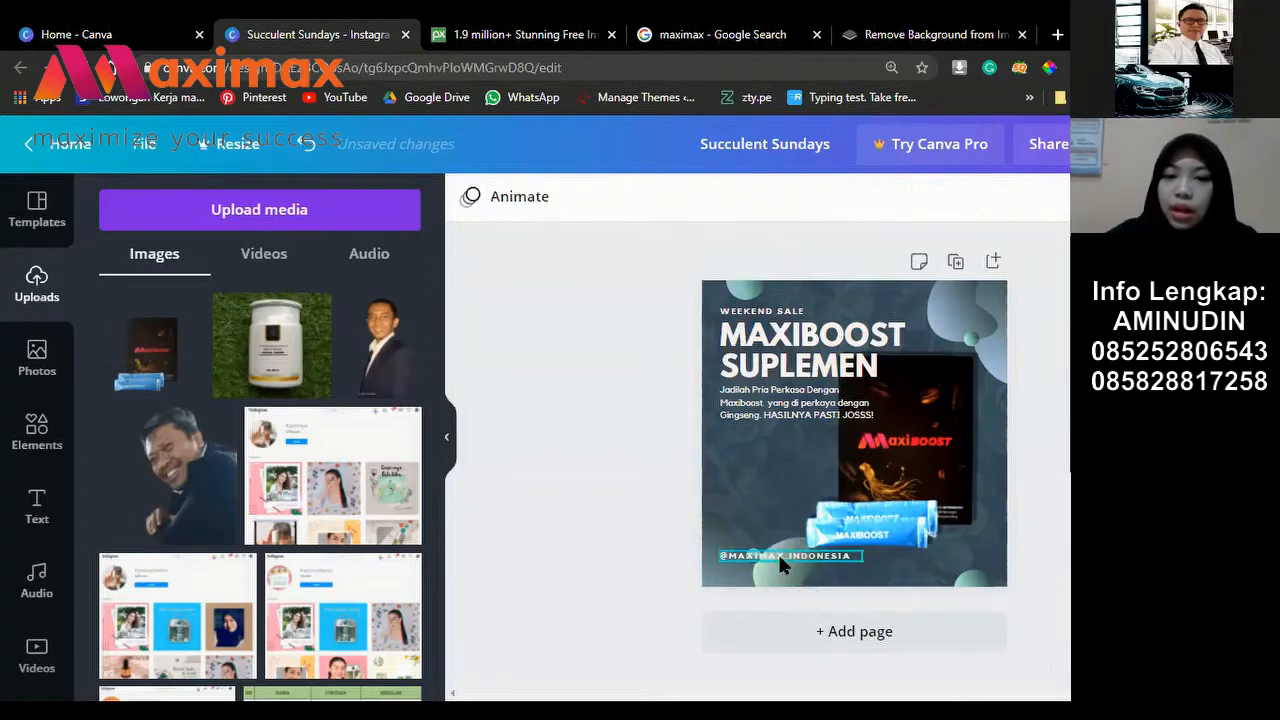
left_click(780, 560)
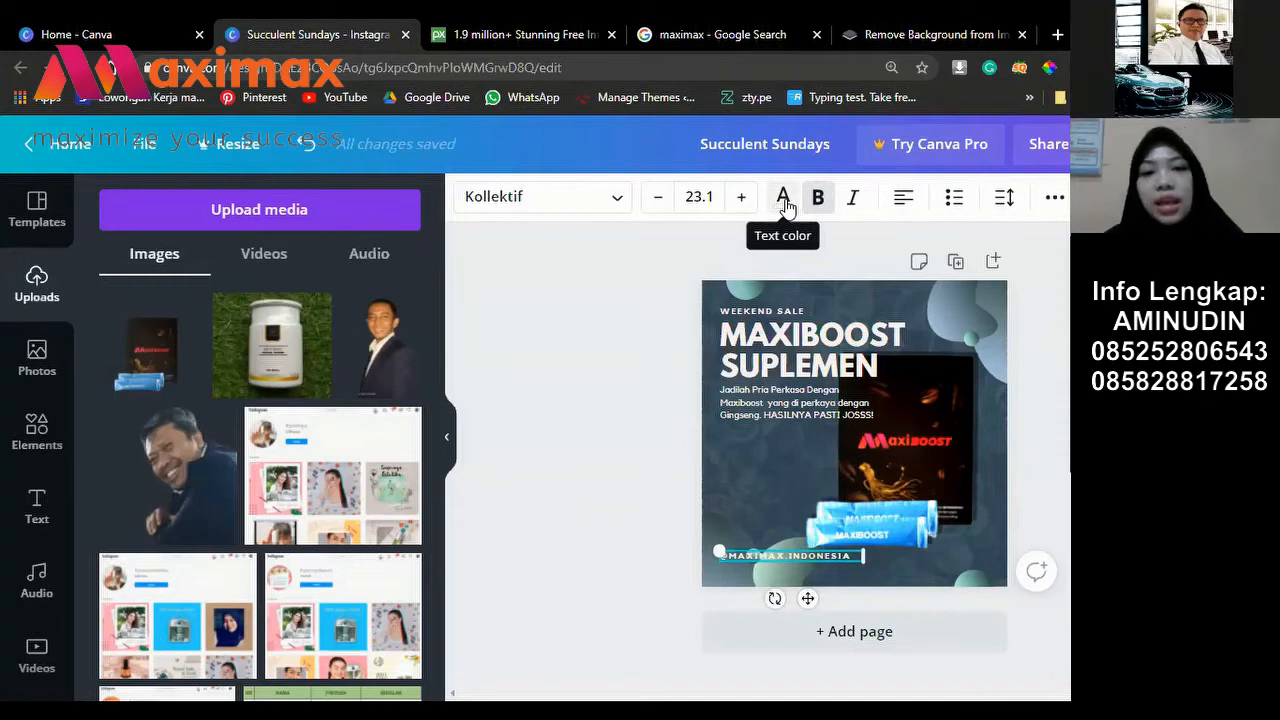
Step: Turn the Instagram handle text nearly black using the dark Photo Colors swatch
left_click(786, 203)
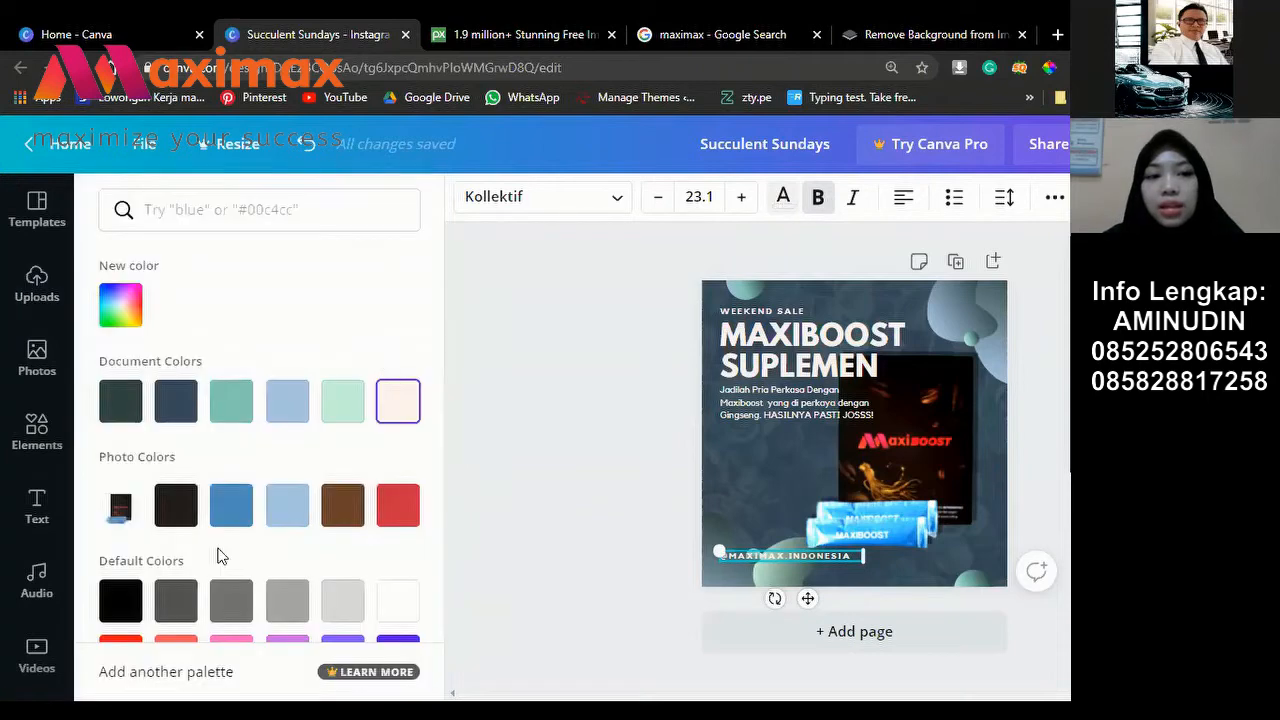
left_click(172, 508)
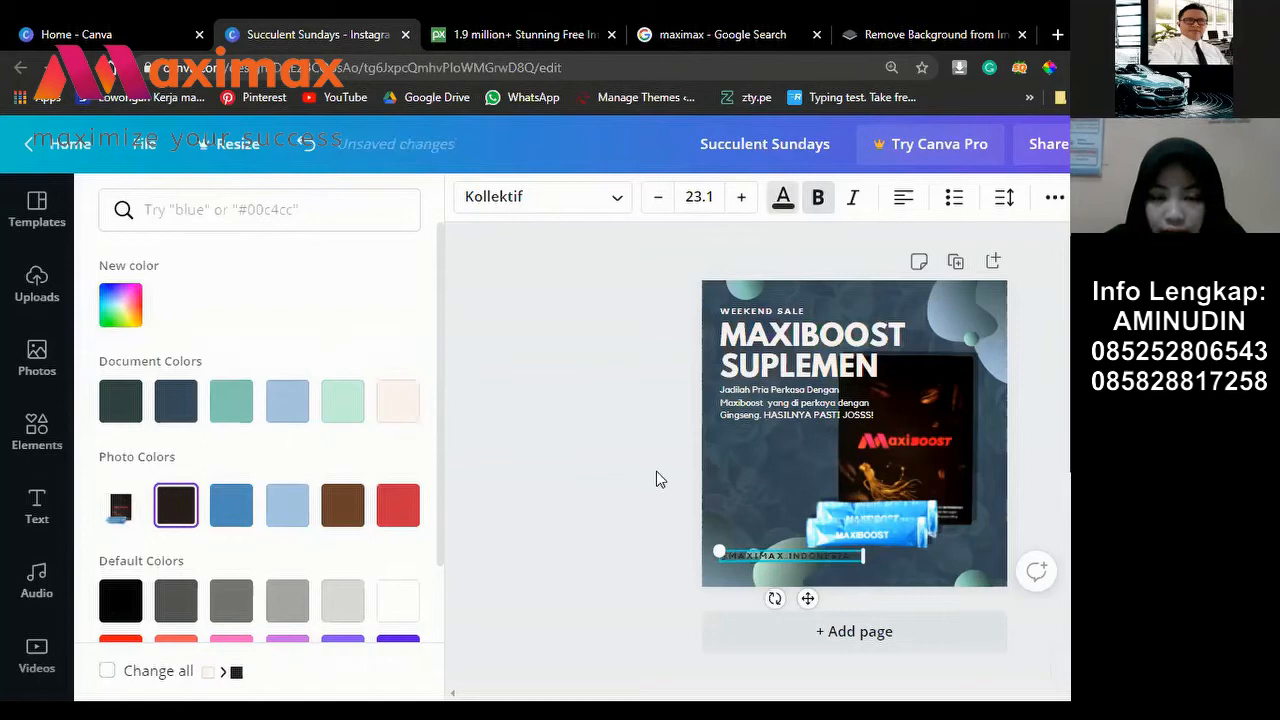
key("Escape")
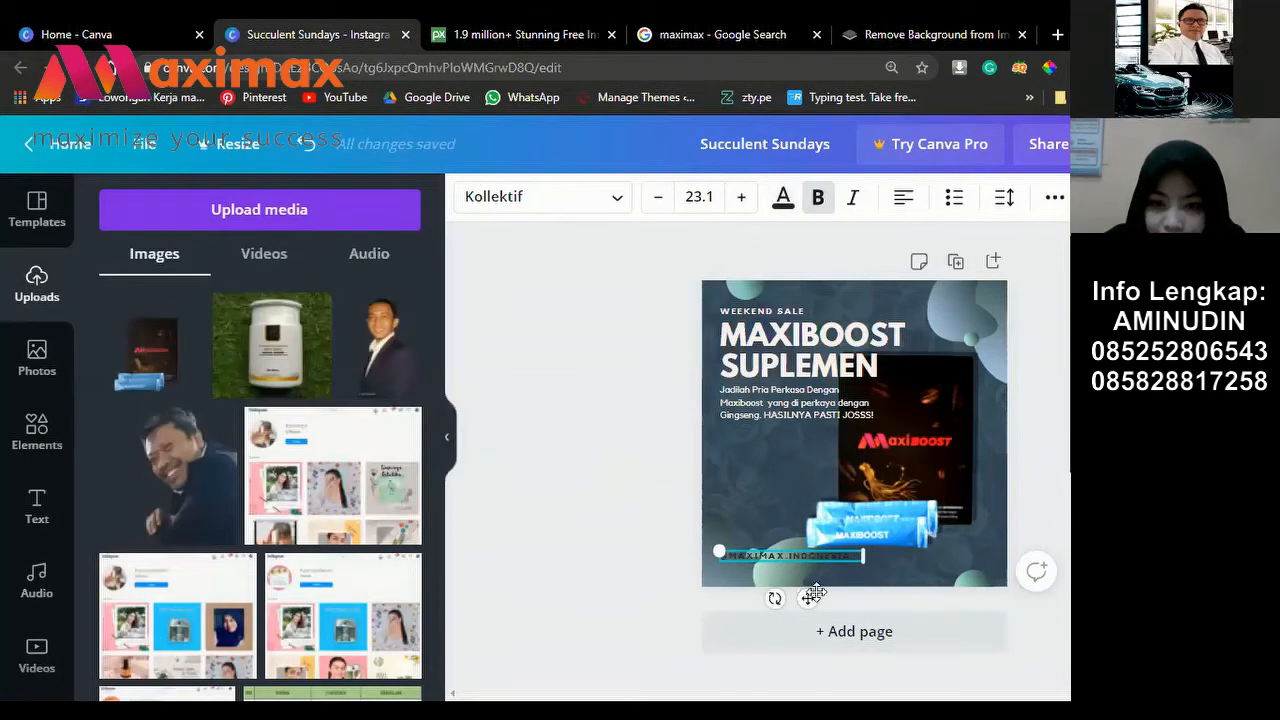
left_click(636, 553)
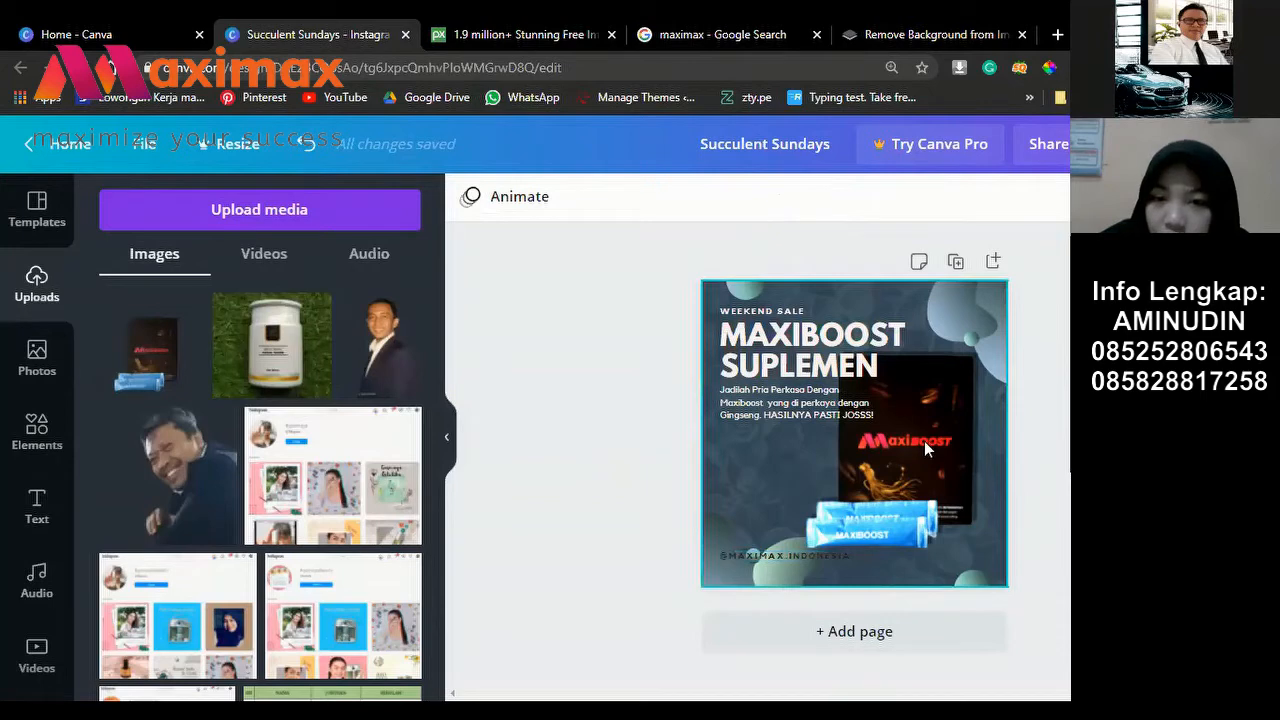
left_click(708, 433)
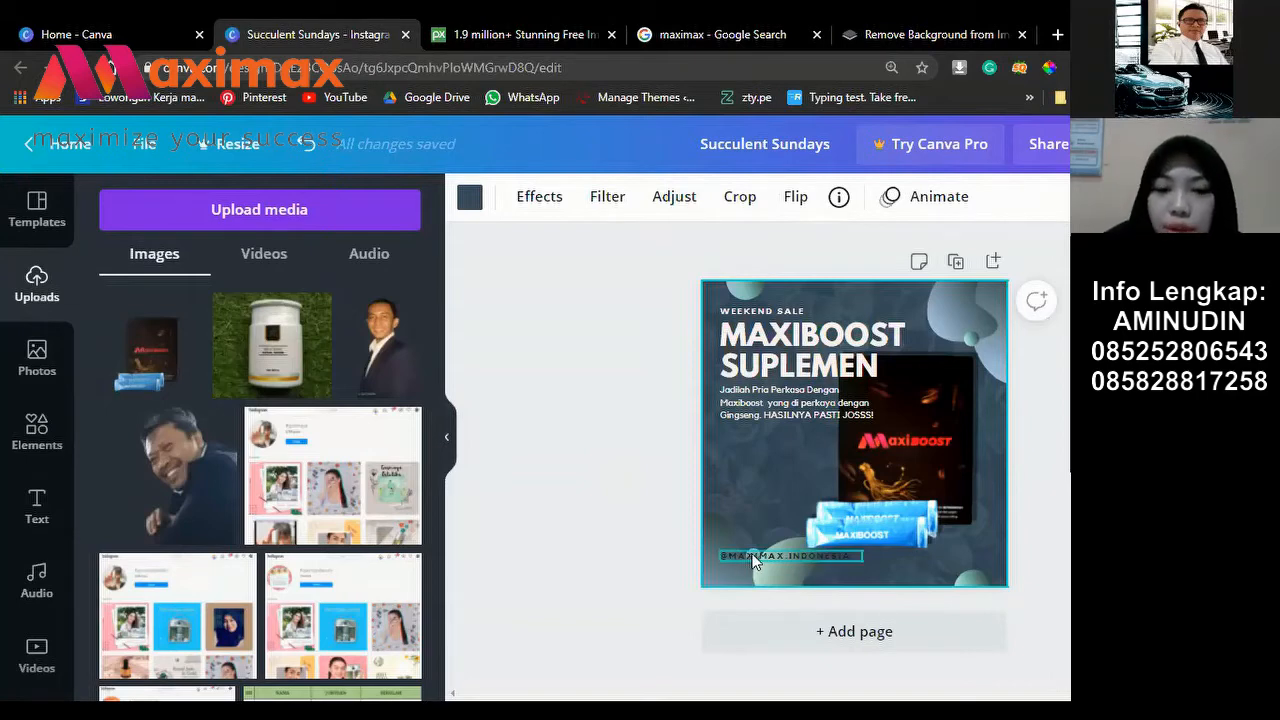
Step: Lighten the background from #374B5D to slate blue #556A7D with the custom colour picker
left_click(470, 197)
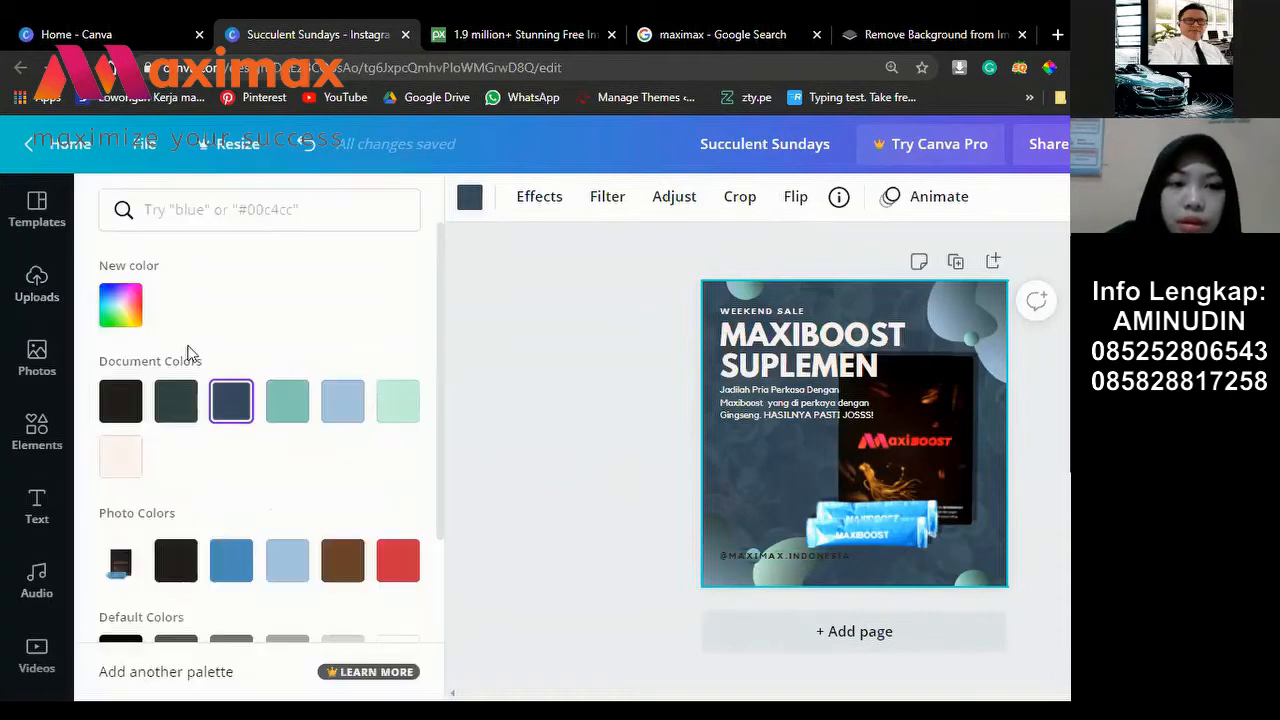
left_click(121, 305)
mouse_move(218, 408)
left_mouse_down()
mouse_move(209, 440)
mouse_move(200, 408)
left_mouse_up()
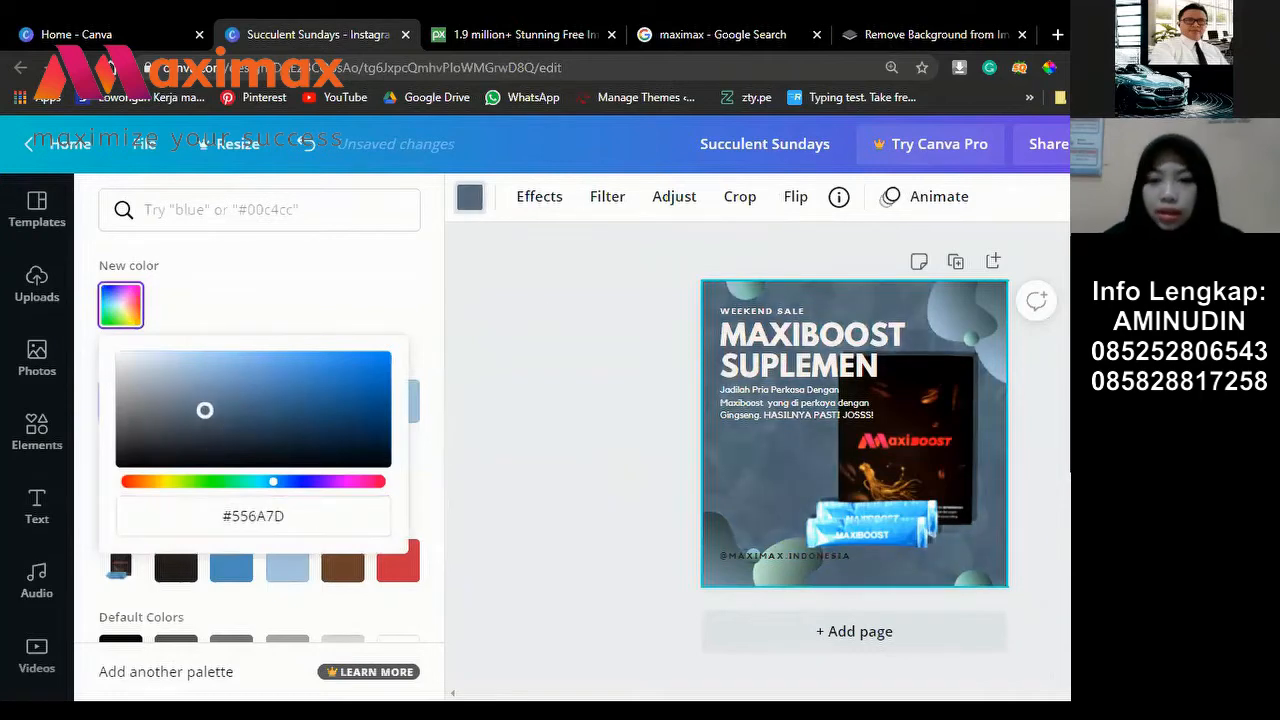
key("Escape")
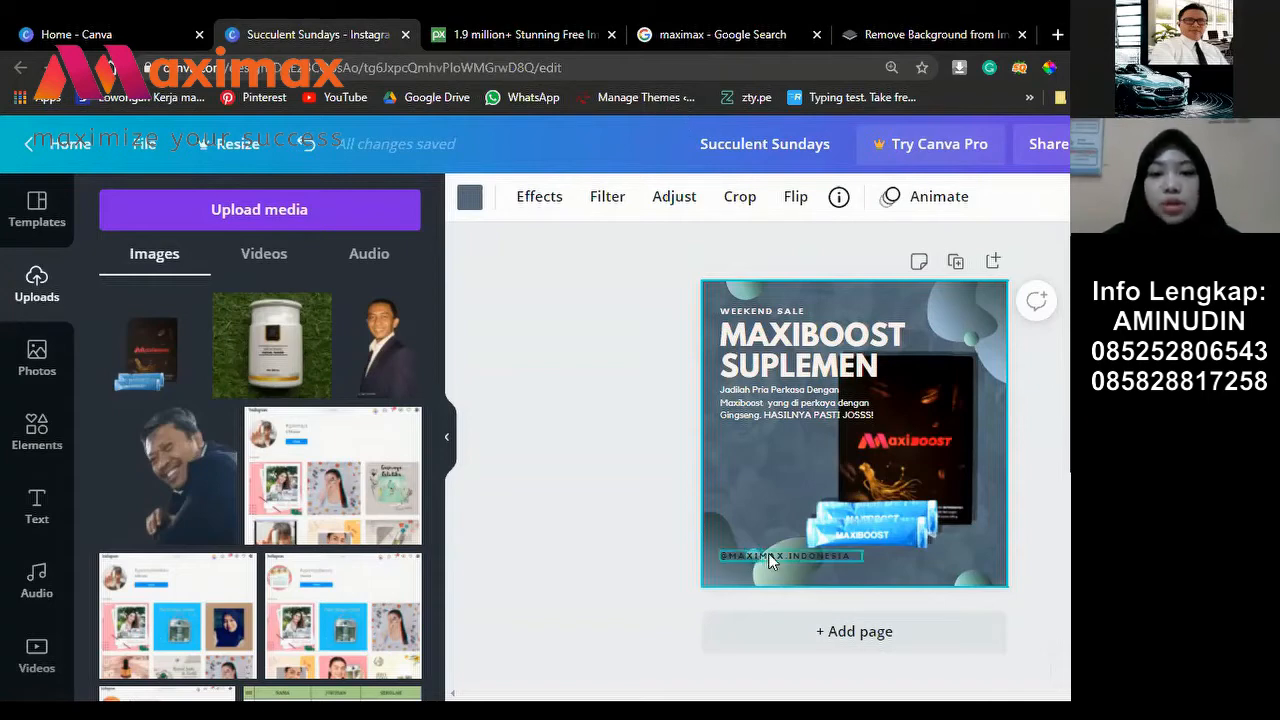
Step: Search Google for 'logo instagram png' in a new tab, then return to Canva
left_click(1058, 36)
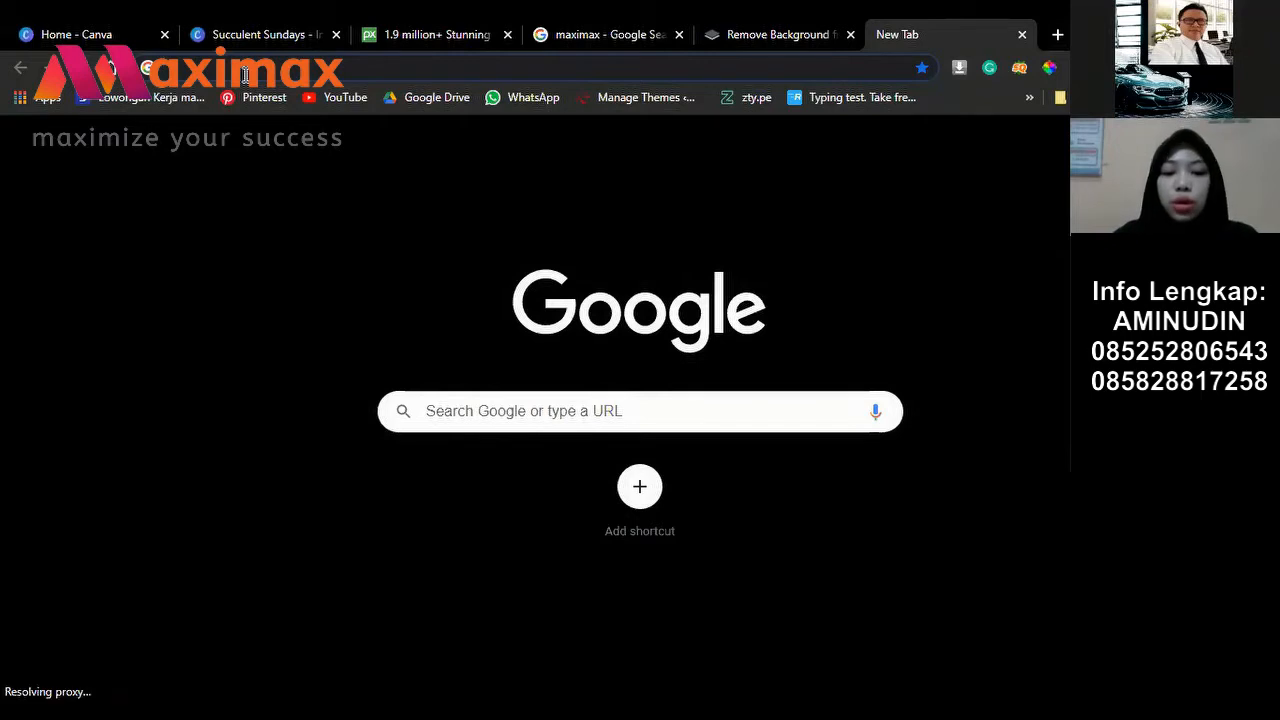
left_click(245, 75)
type("logo i")
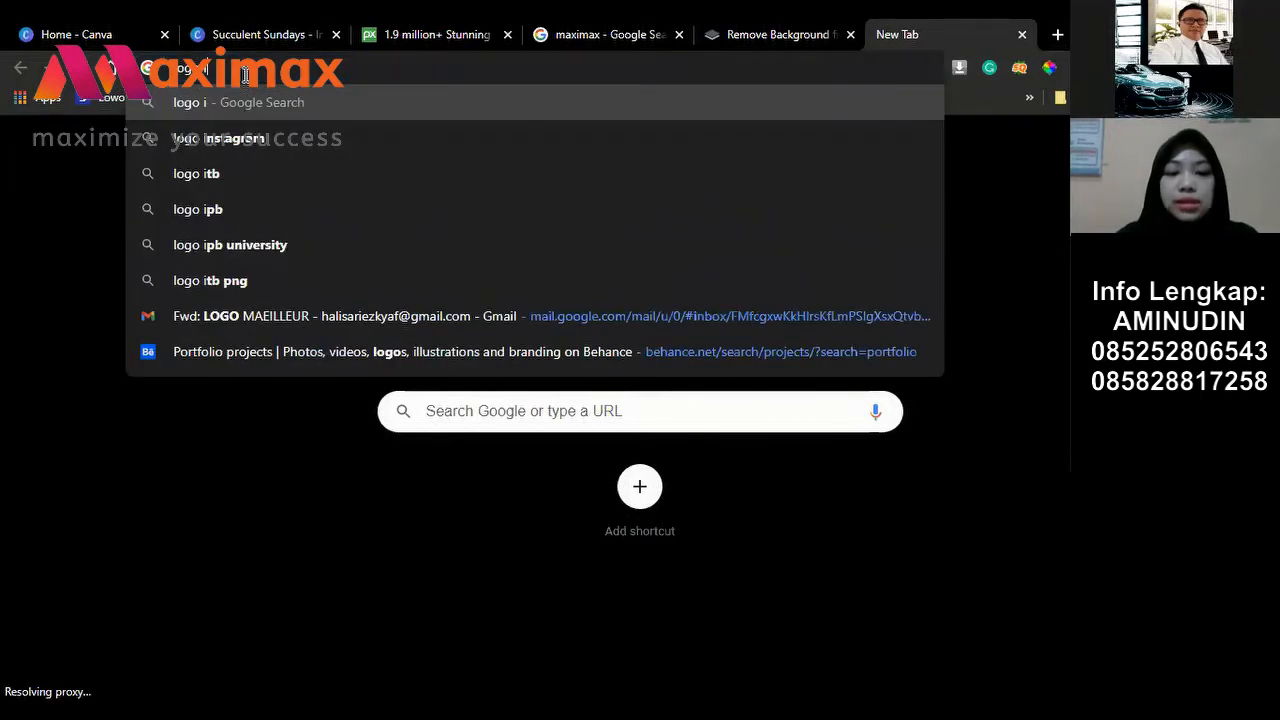
type("nstag")
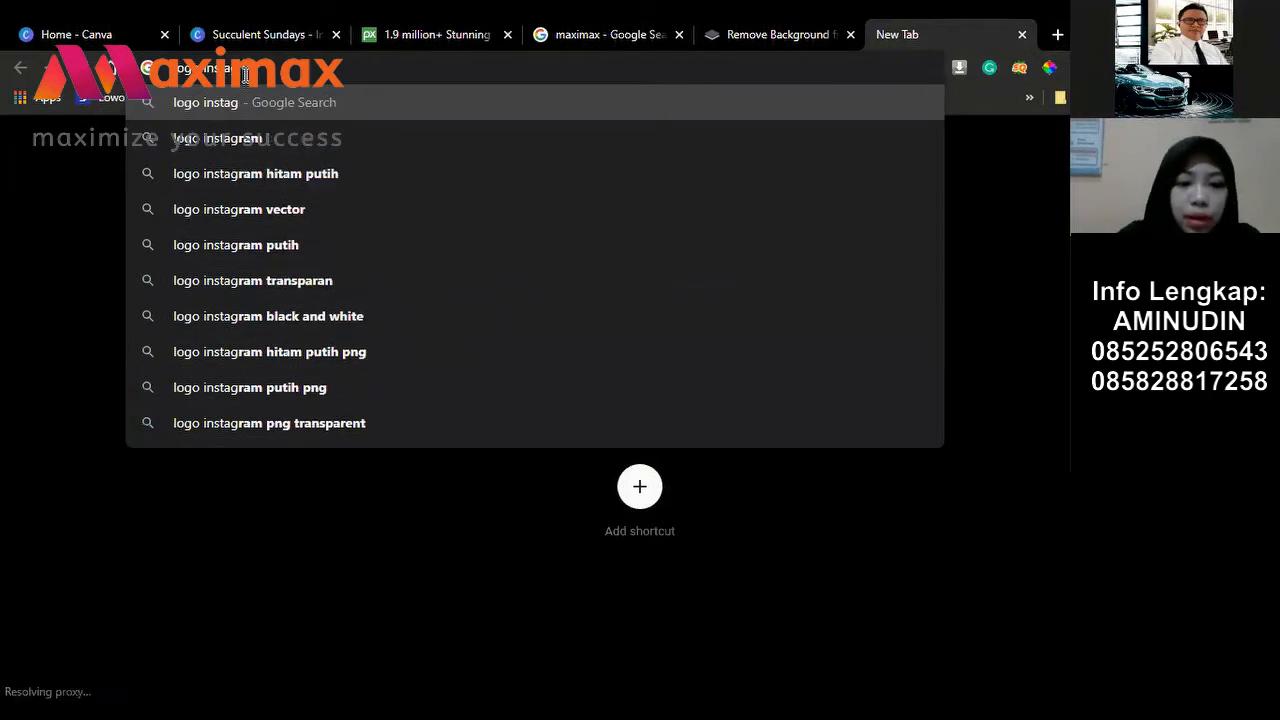
type("ram")
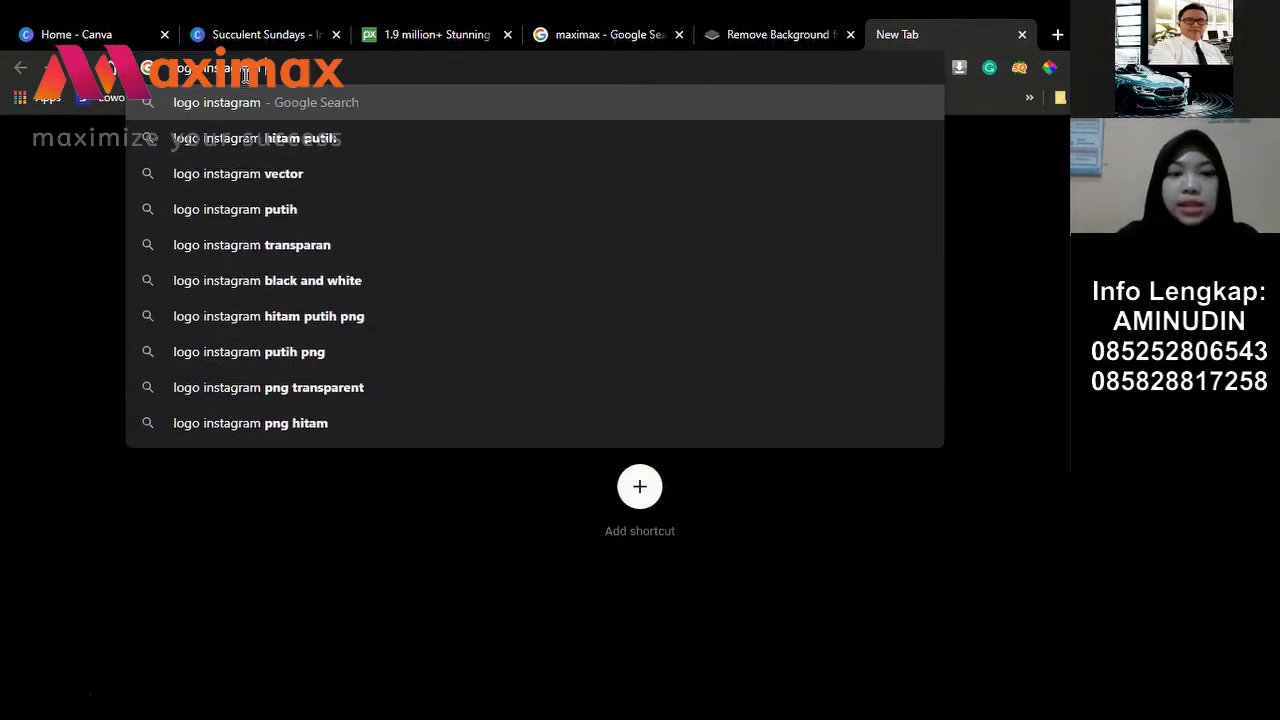
type(" png")
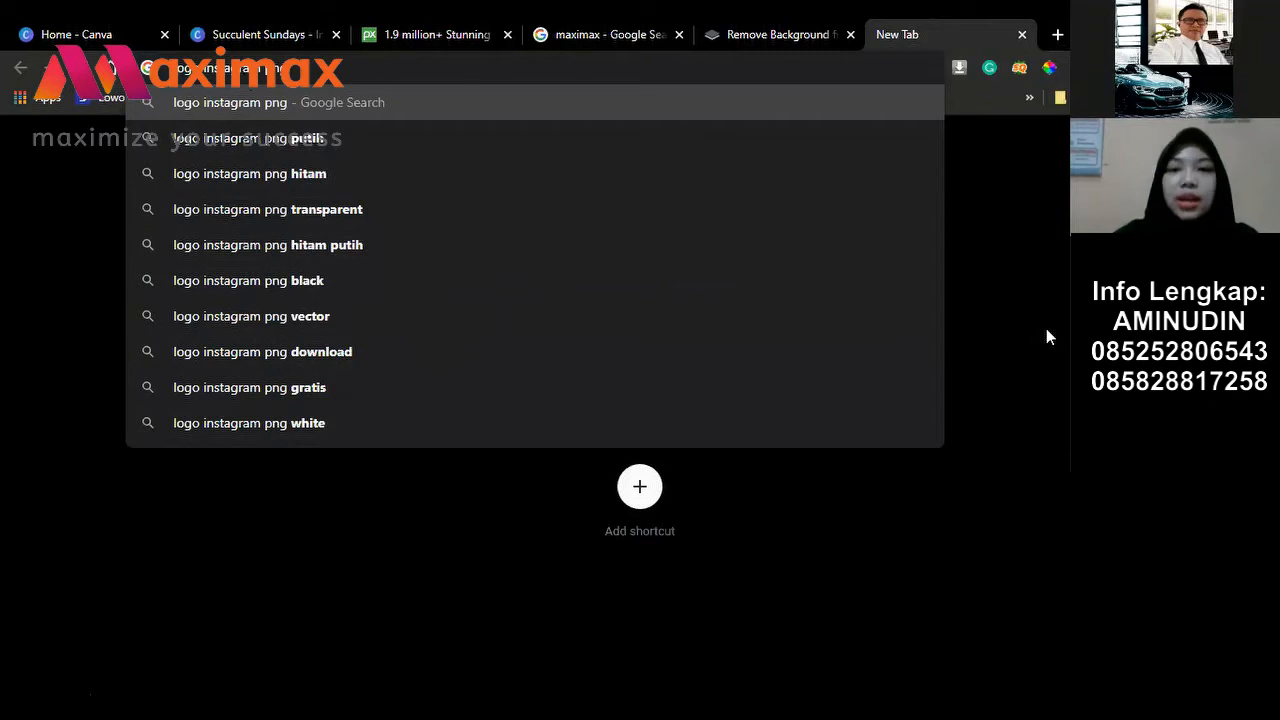
key("Return")
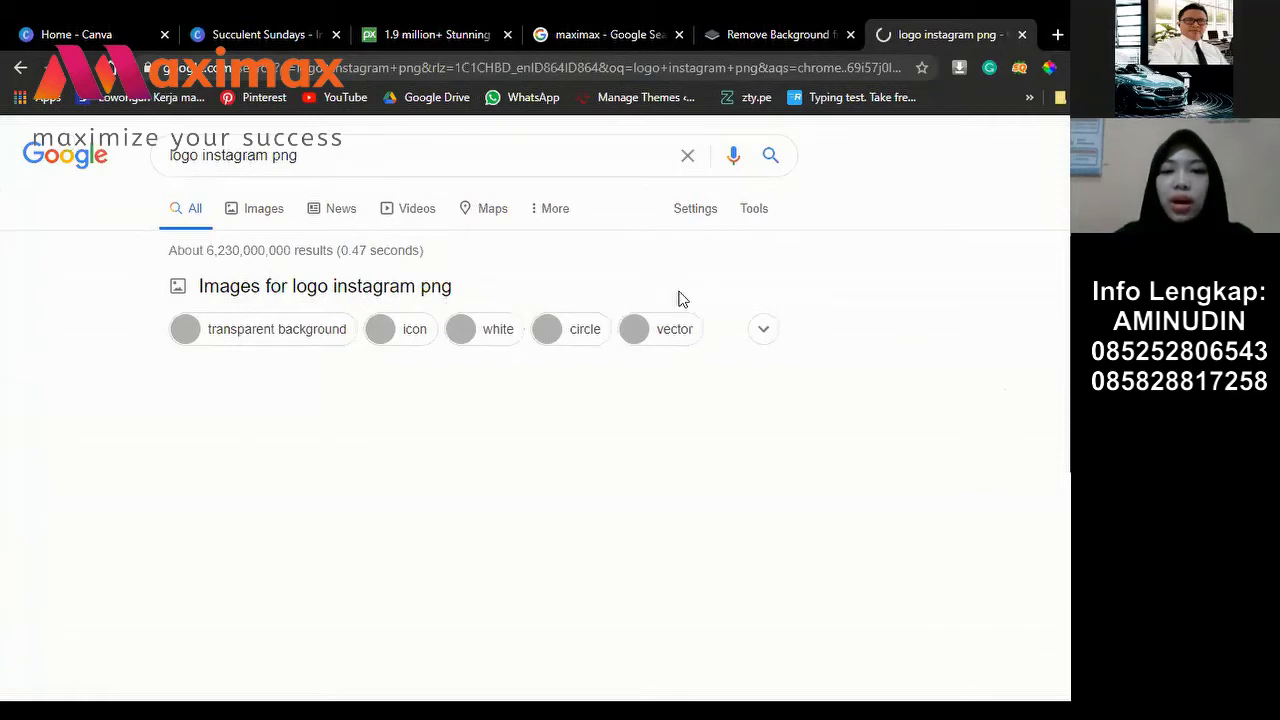
key("ctrl+2")
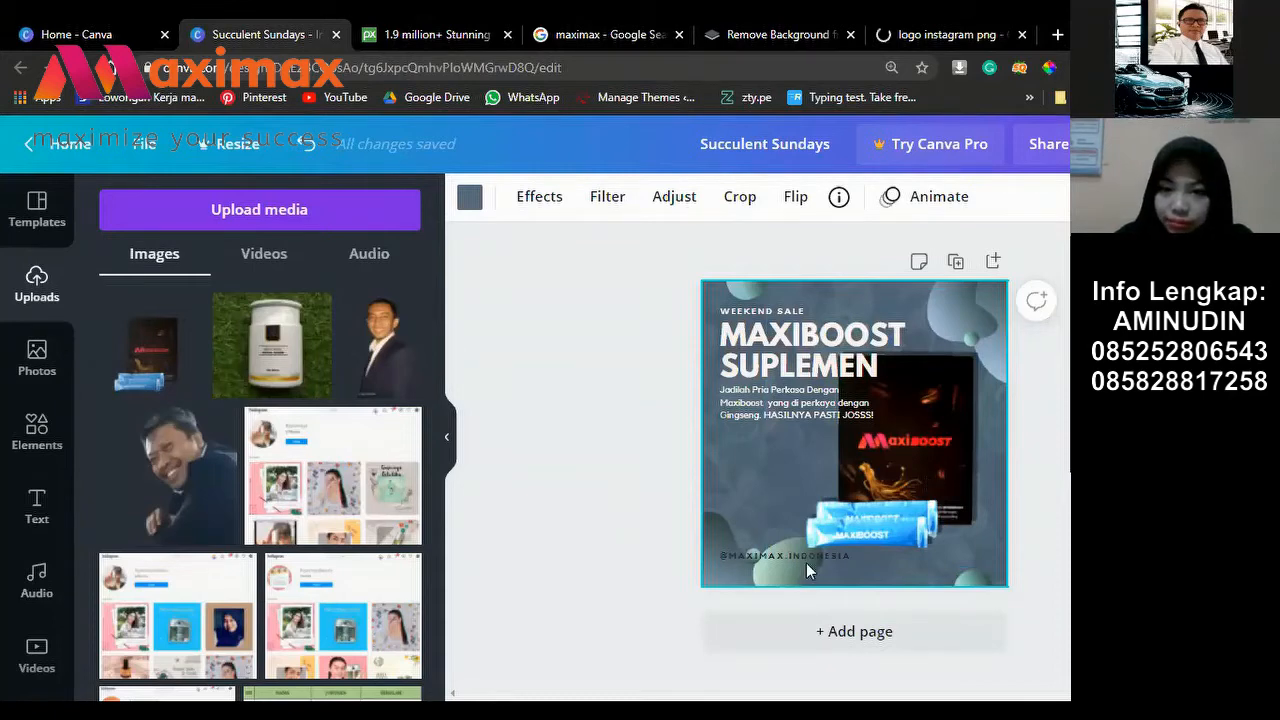
left_click_drag(777, 497, 777, 443)
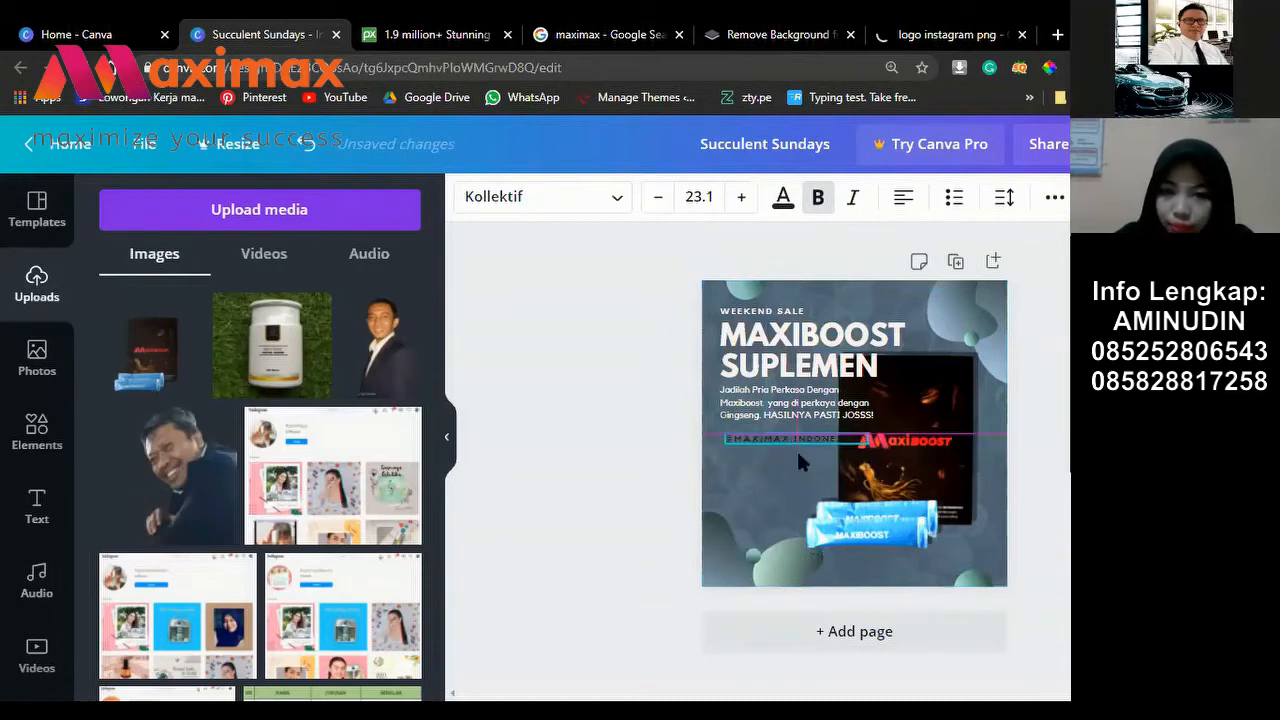
left_click_drag(815, 450, 805, 548)
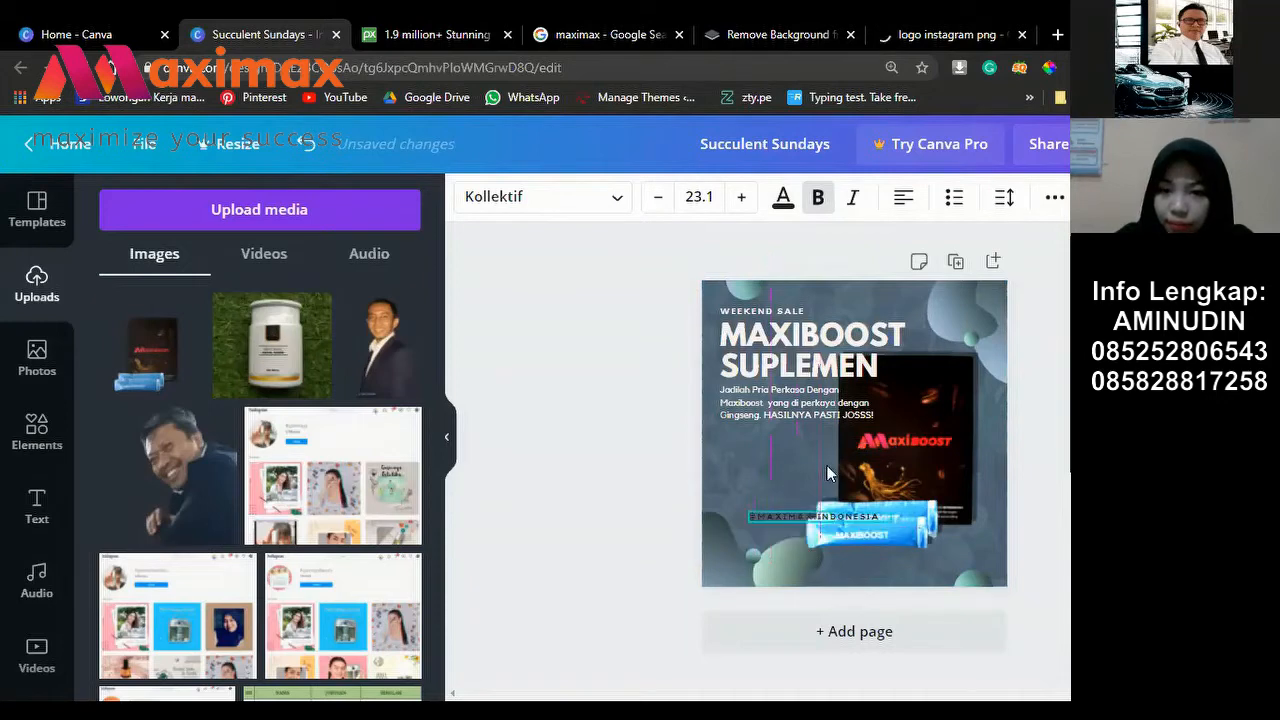
key("ctrl+z")
key("ctrl+z")
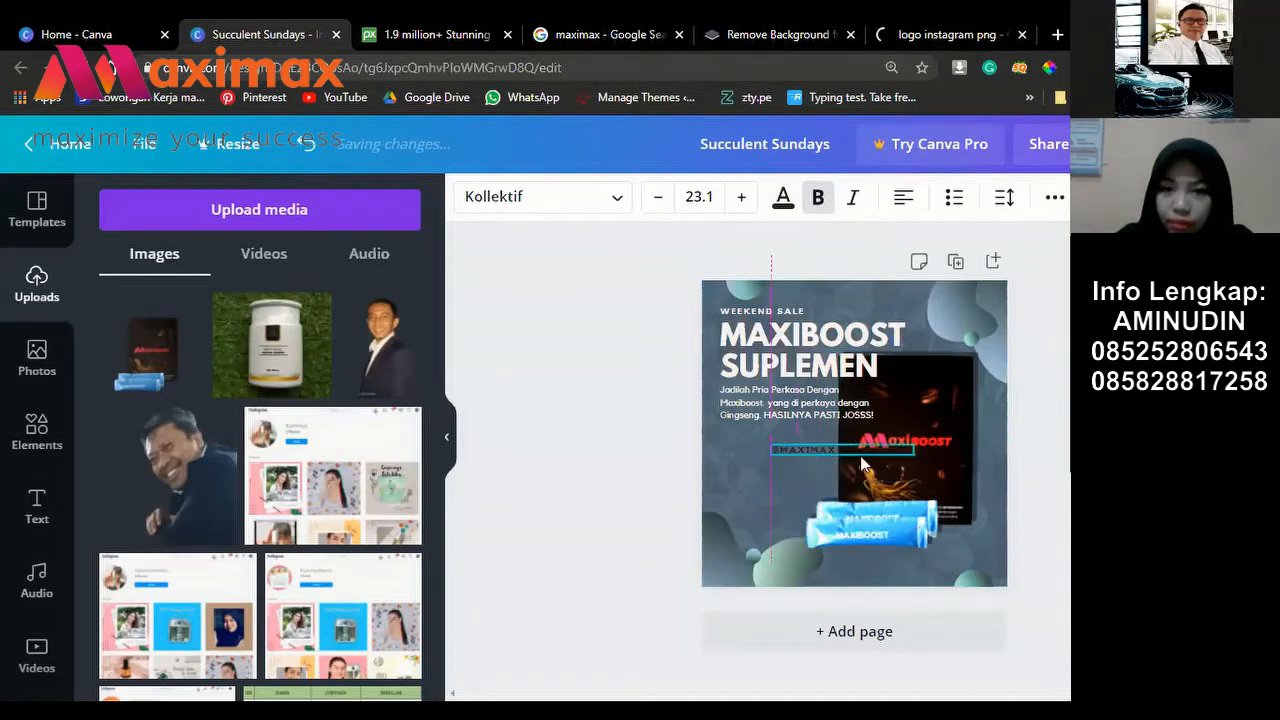
left_click_drag(823, 492, 871, 549)
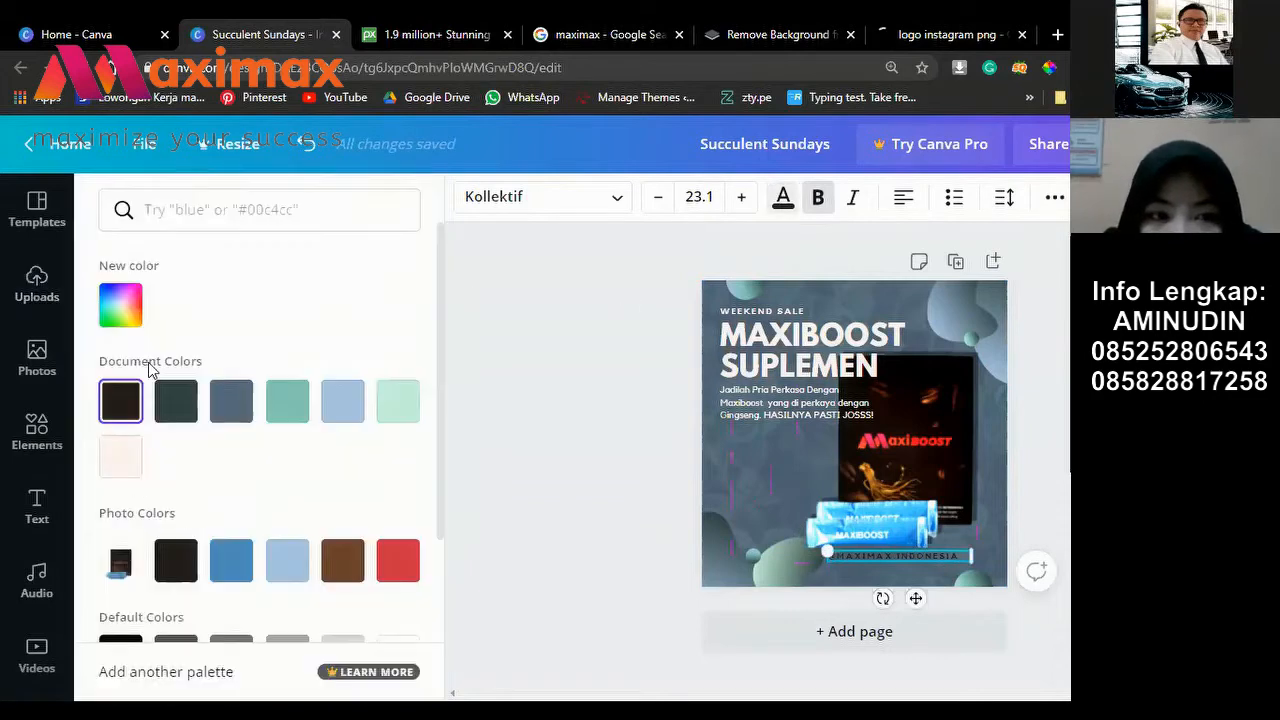
Step: Make the handle text white (#FFFFFF), shrink it slightly and nudge it into place
left_click(128, 315)
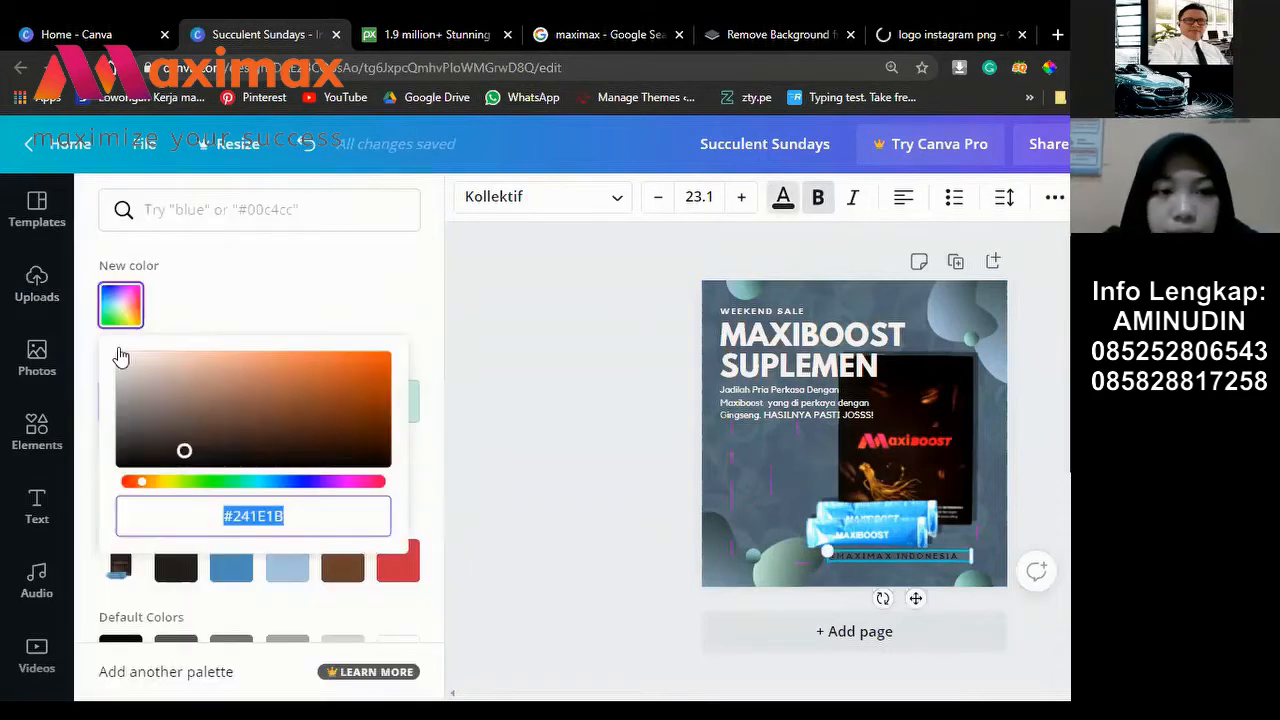
left_click(577, 457)
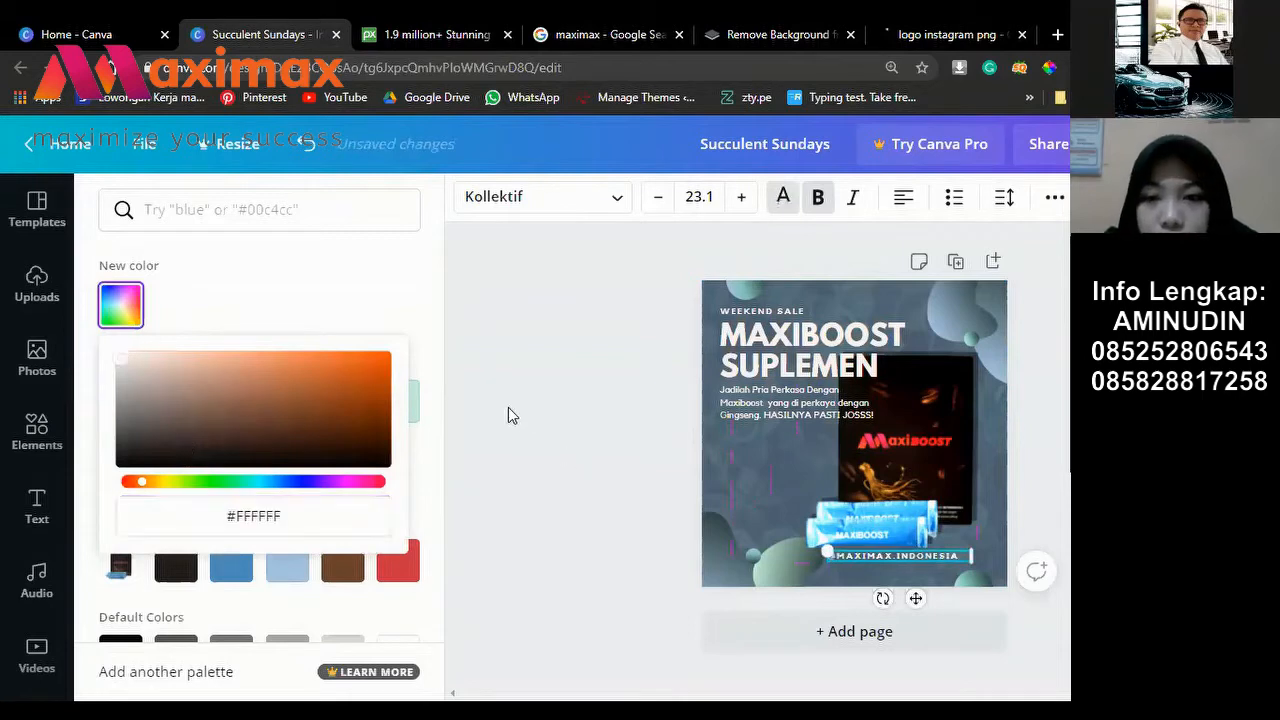
left_click(862, 556)
left_click_drag(826, 550, 889, 564)
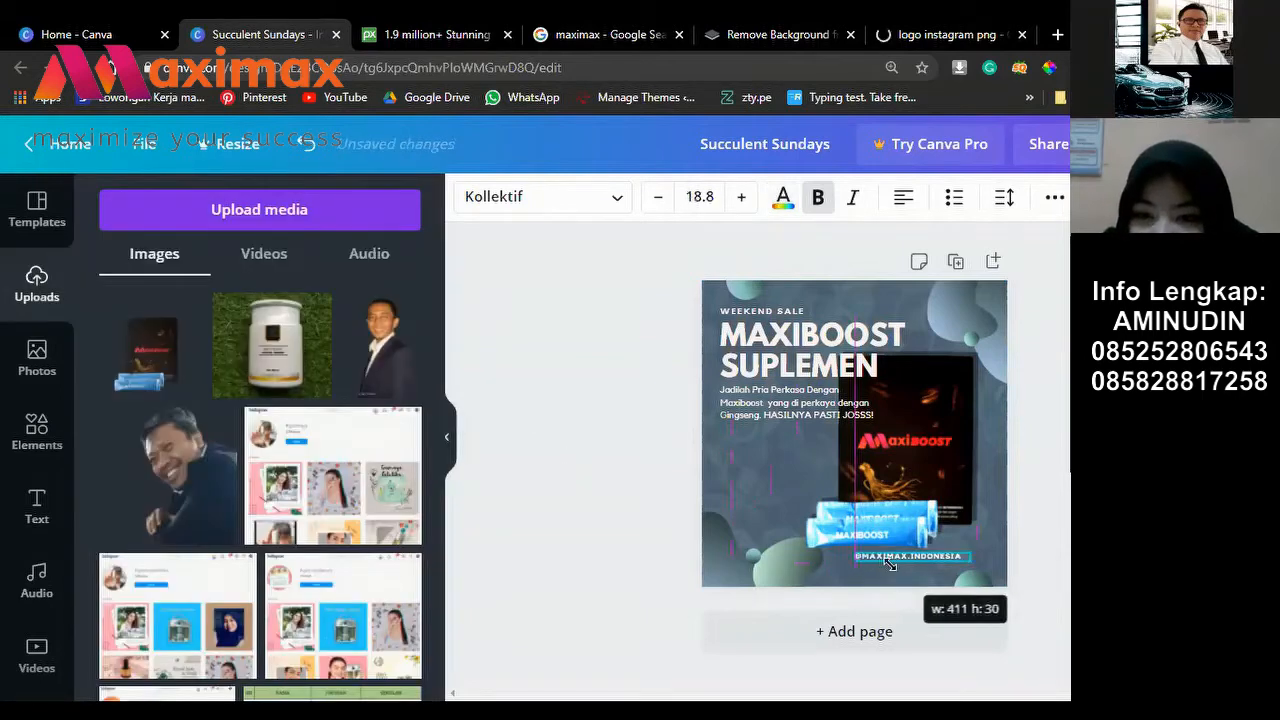
left_click_drag(943, 598, 945, 599)
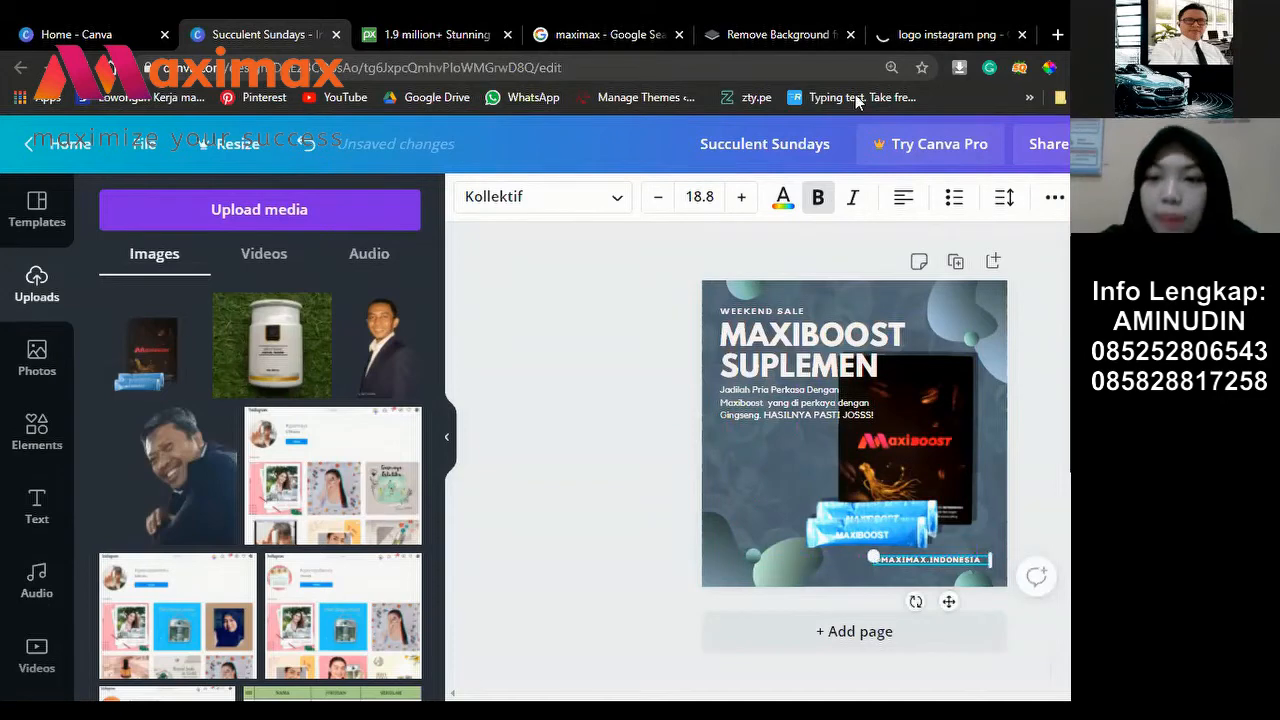
left_click(941, 39)
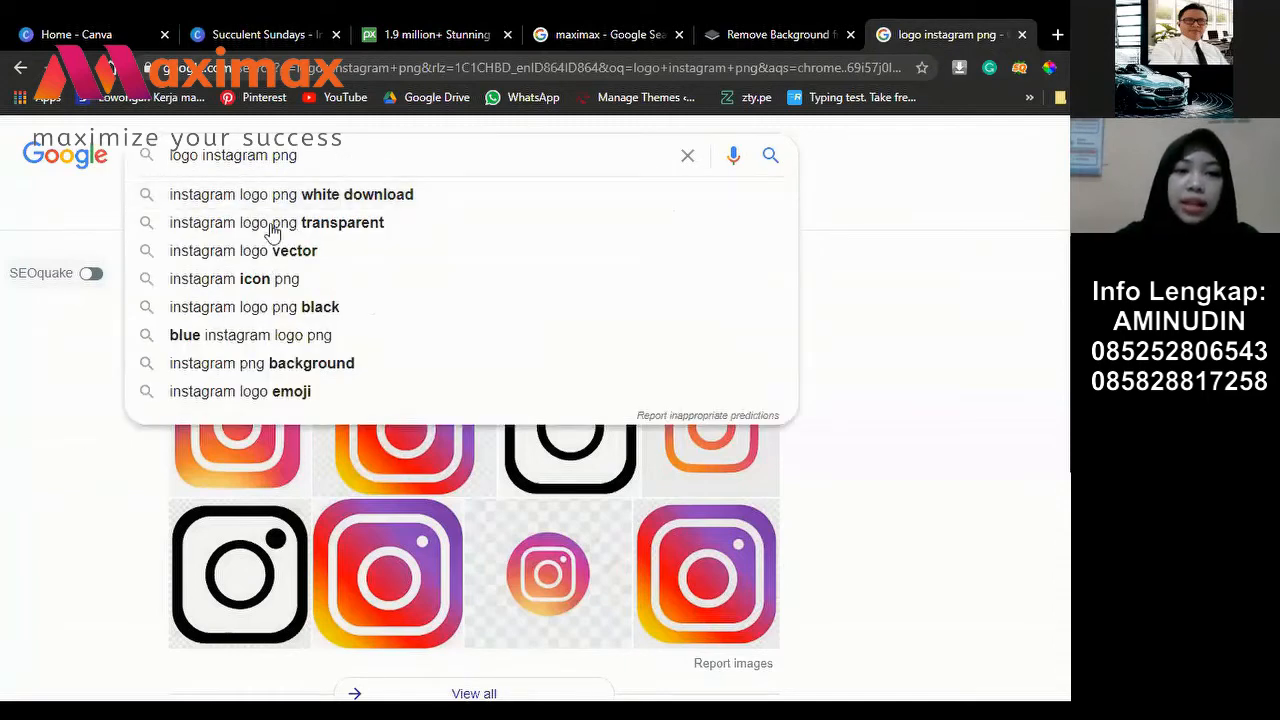
Step: Show Google Images results for 'logo instagram png', then go back to the Canva ad
key("Escape")
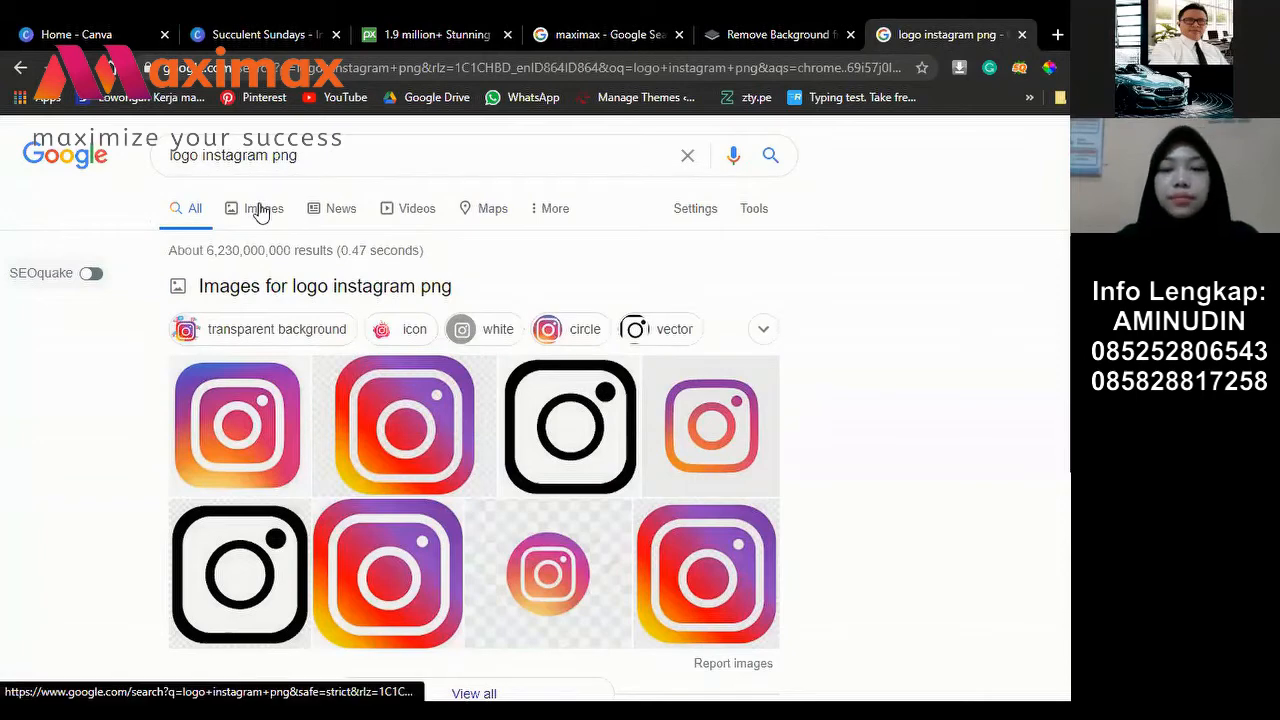
left_click(262, 211)
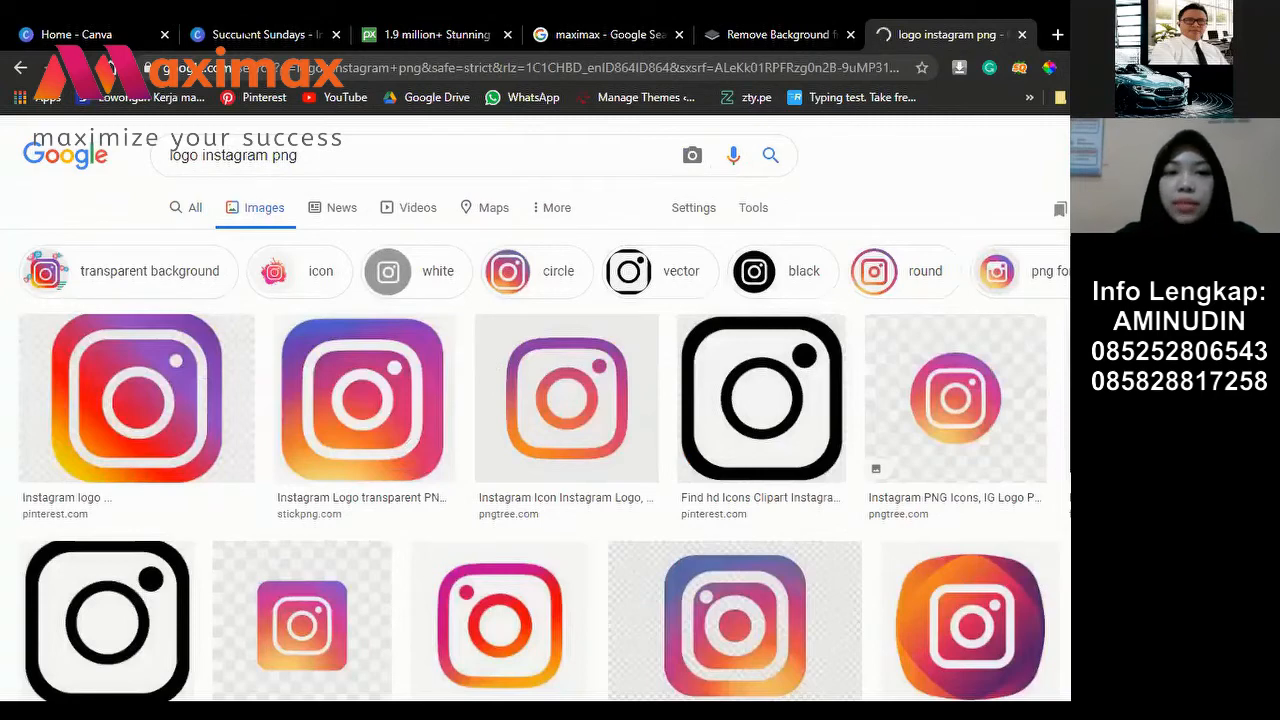
left_click(253, 34)
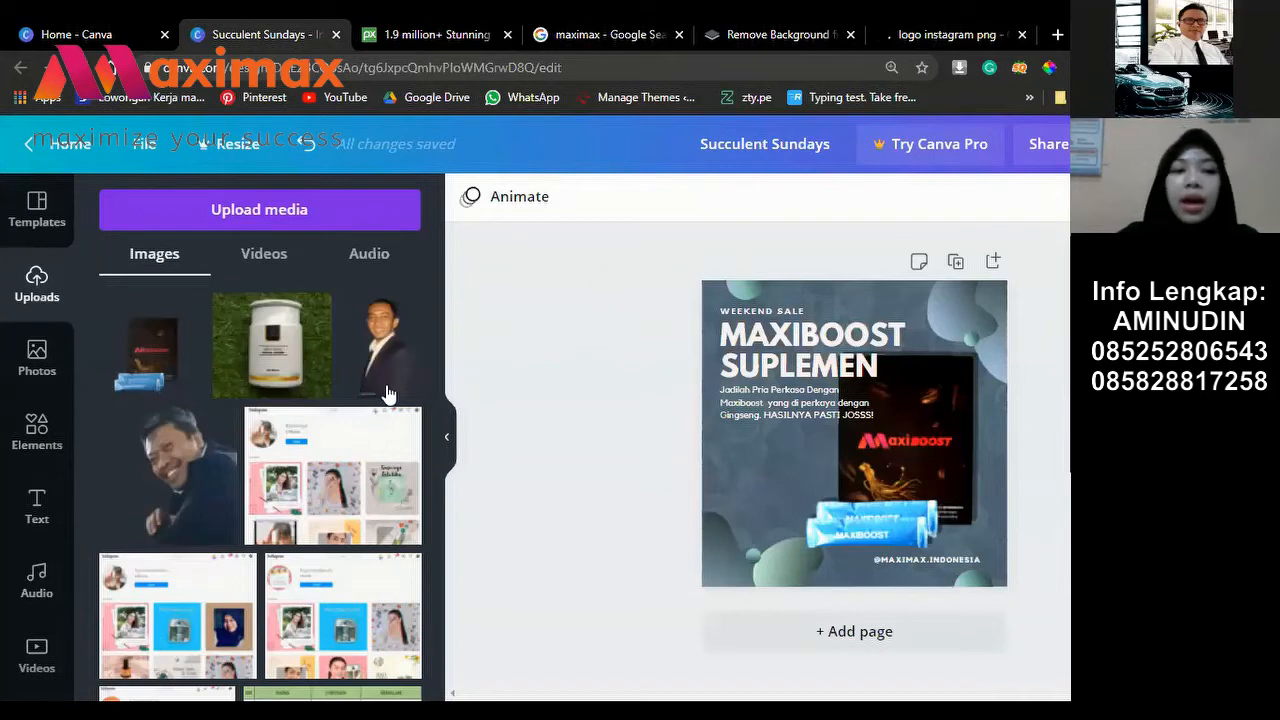
Step: Search Canva's elements for 'icon instagram' to find the outline Instagram icon
left_click(38, 447)
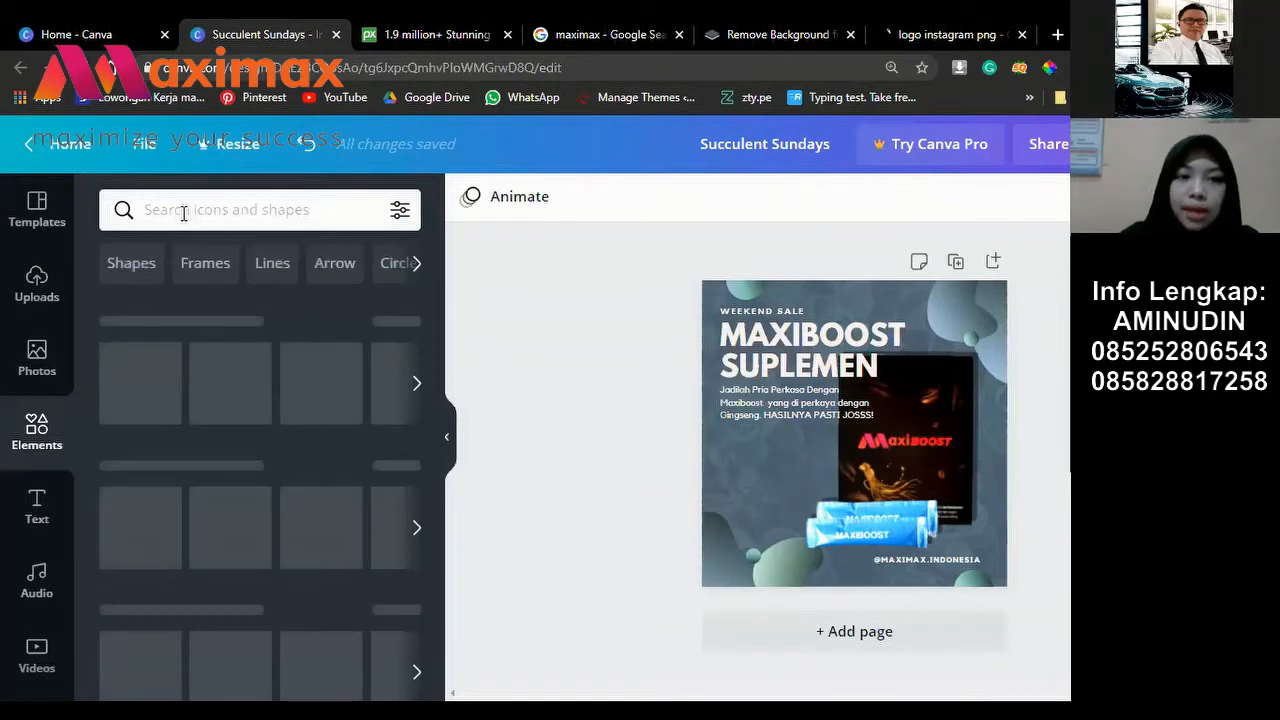
left_click(184, 213)
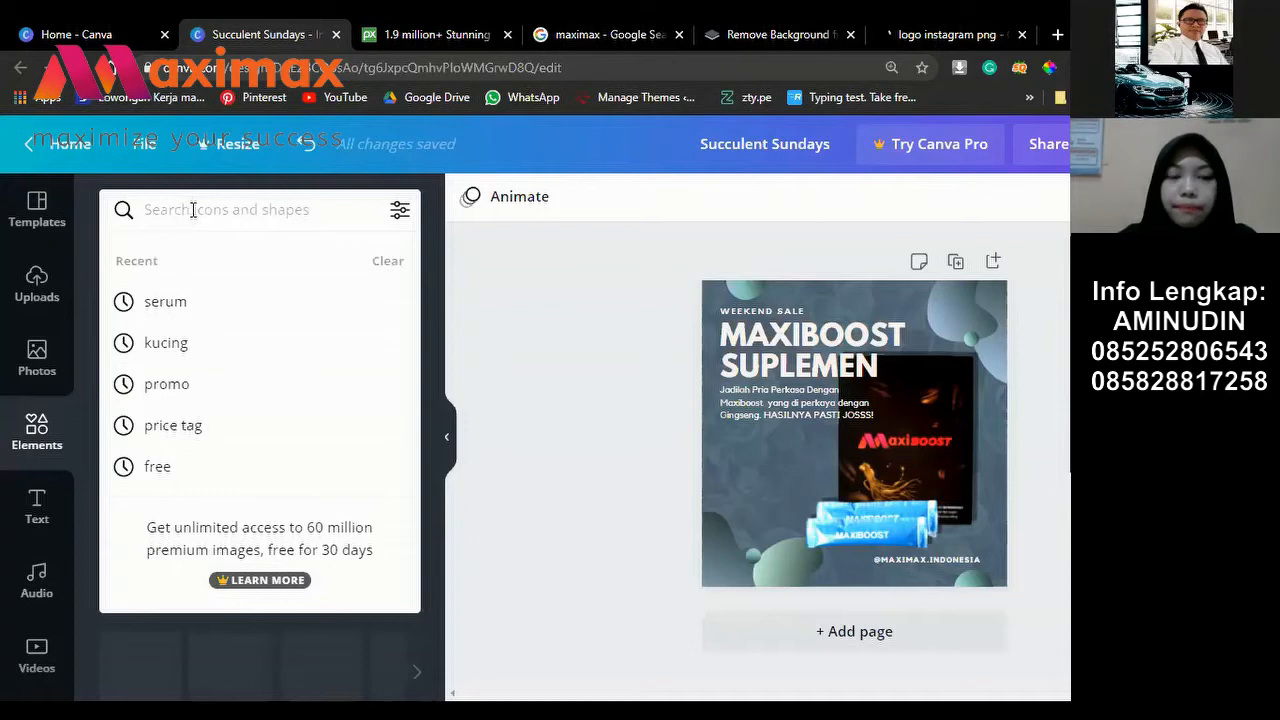
type("icon instagram")
left_click(288, 210)
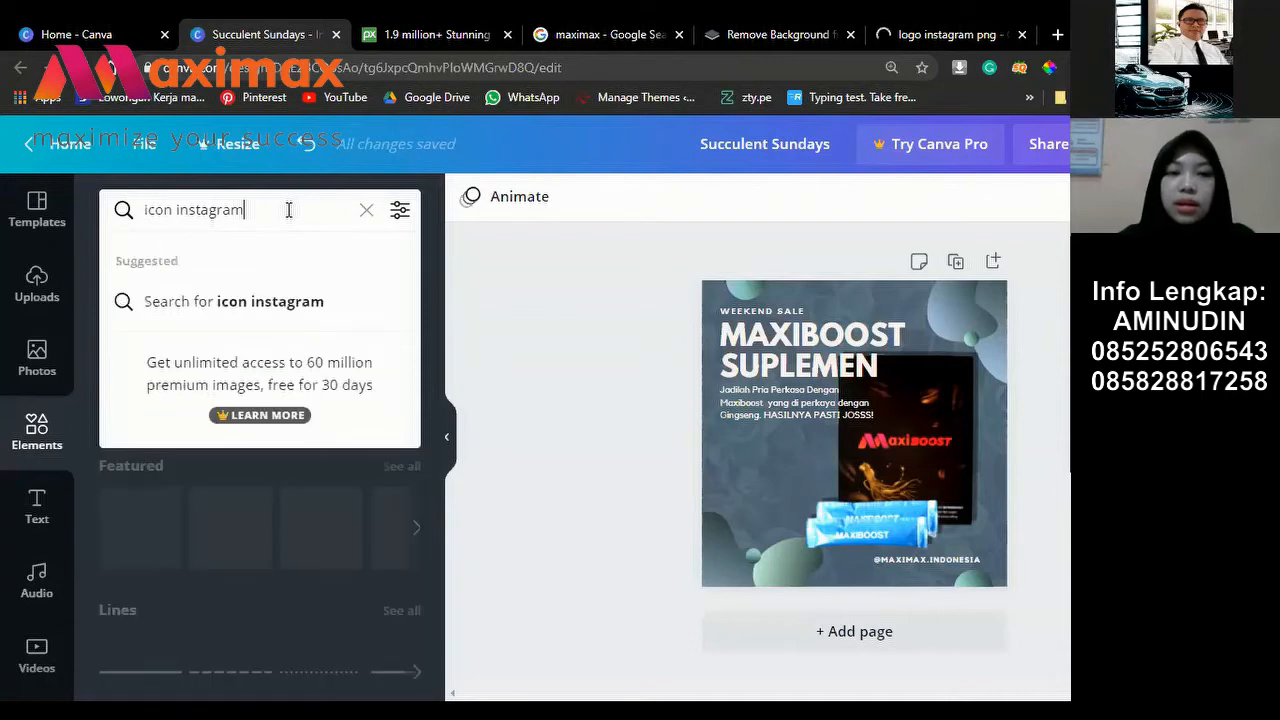
key("Return")
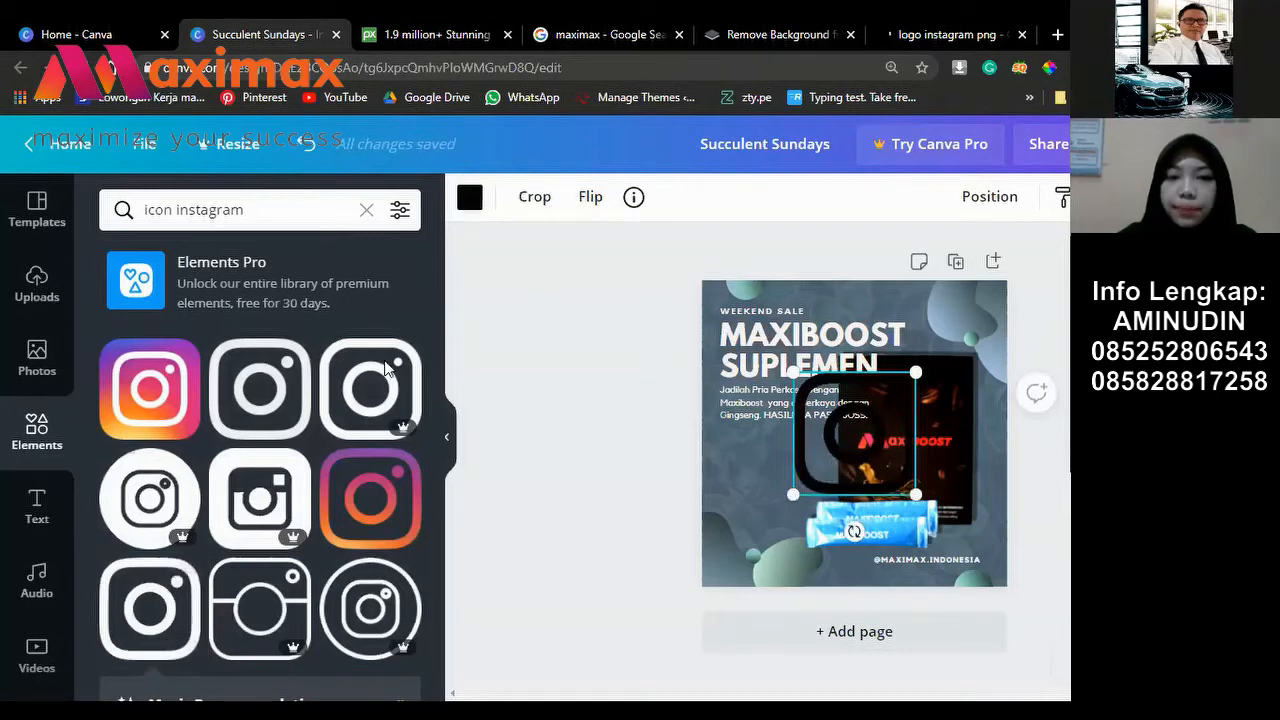
Step: Colour the Instagram icon white after briefly trying light blue
left_click(470, 199)
left_click(180, 465)
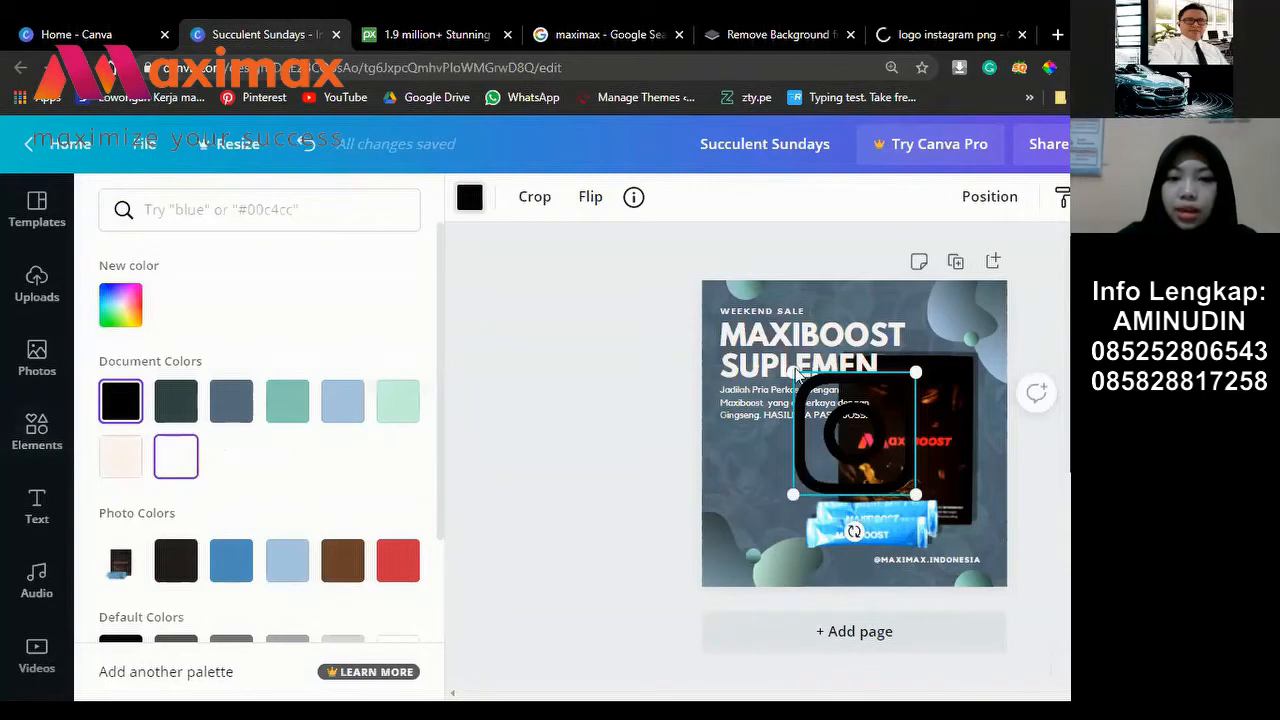
left_click(343, 408)
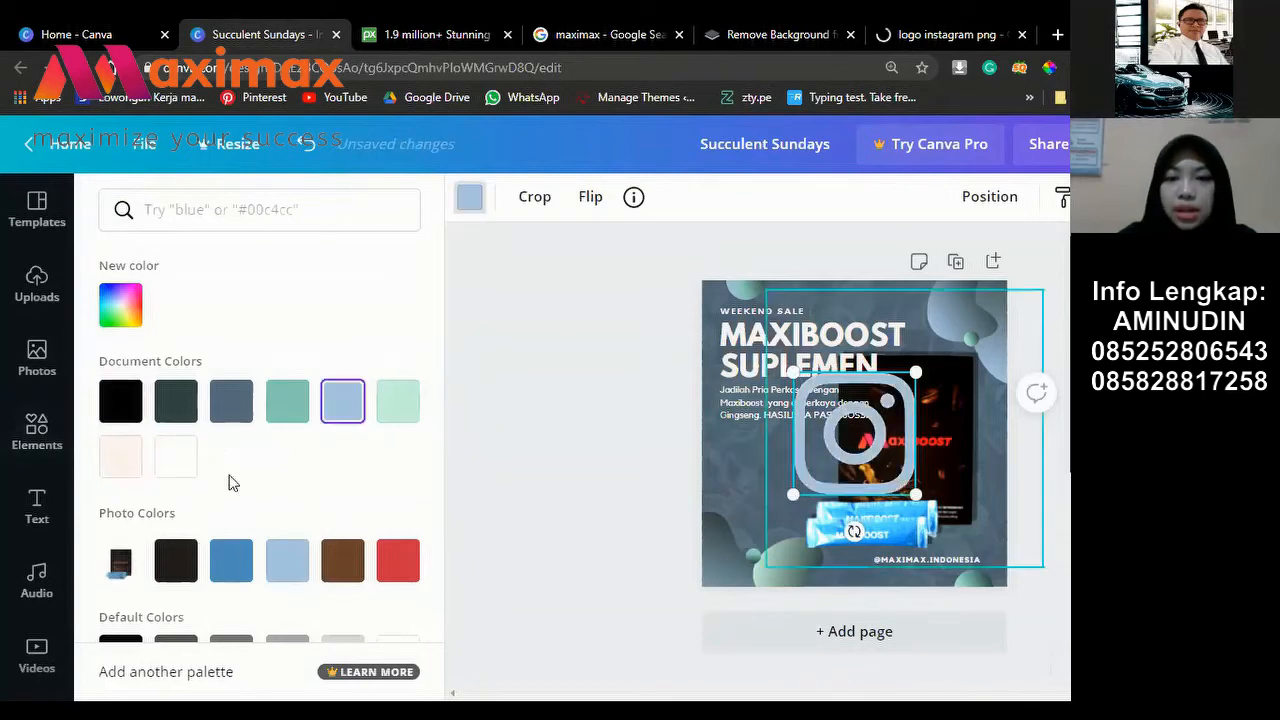
left_click(173, 455)
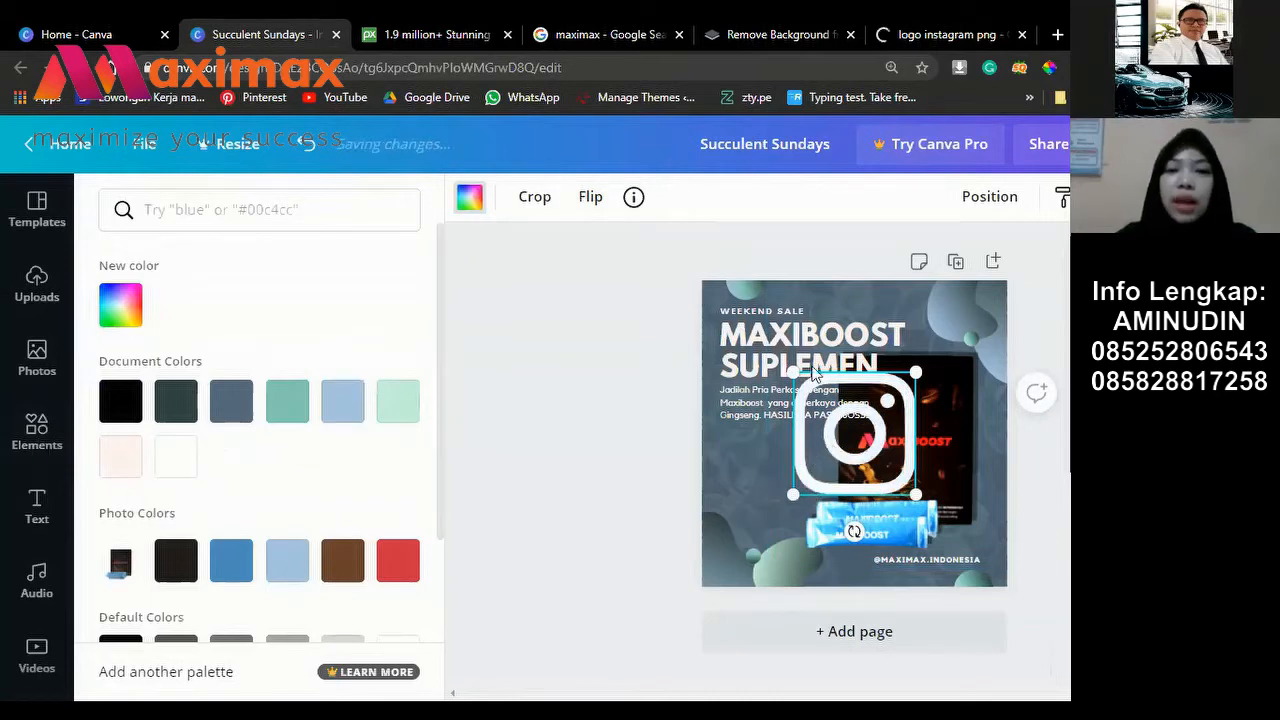
left_click(950, 30)
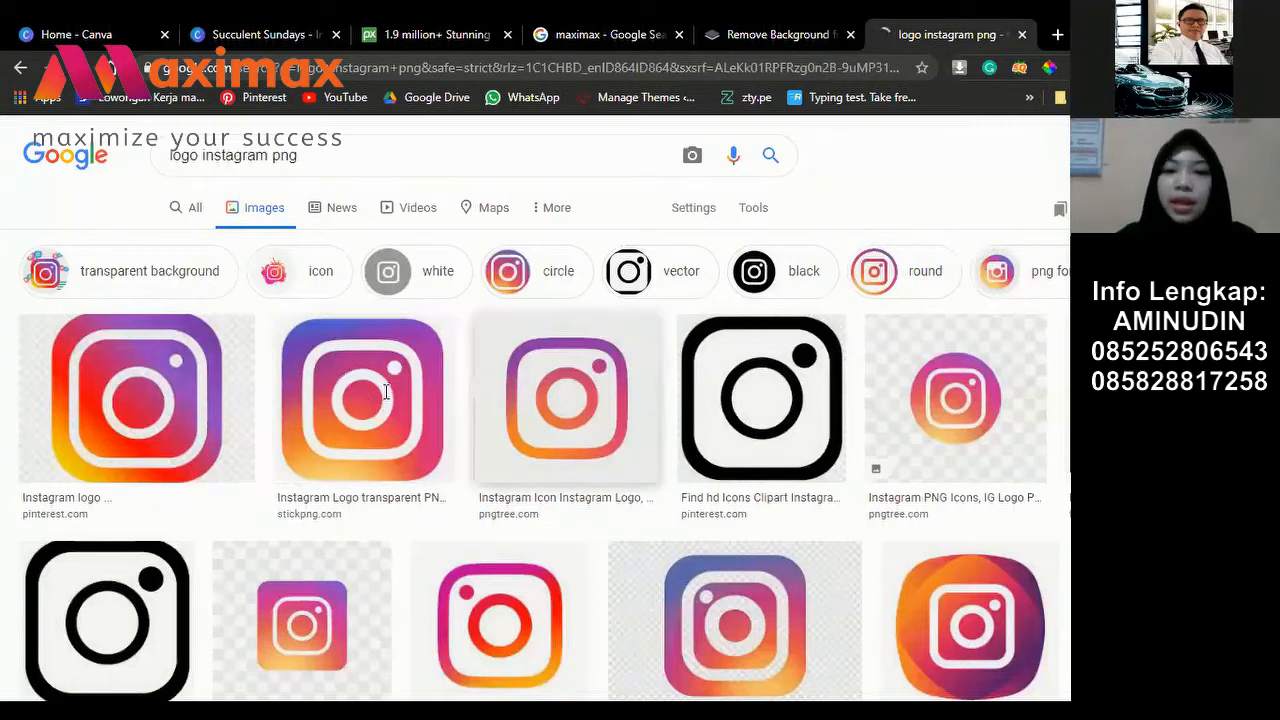
key("ctrl+2")
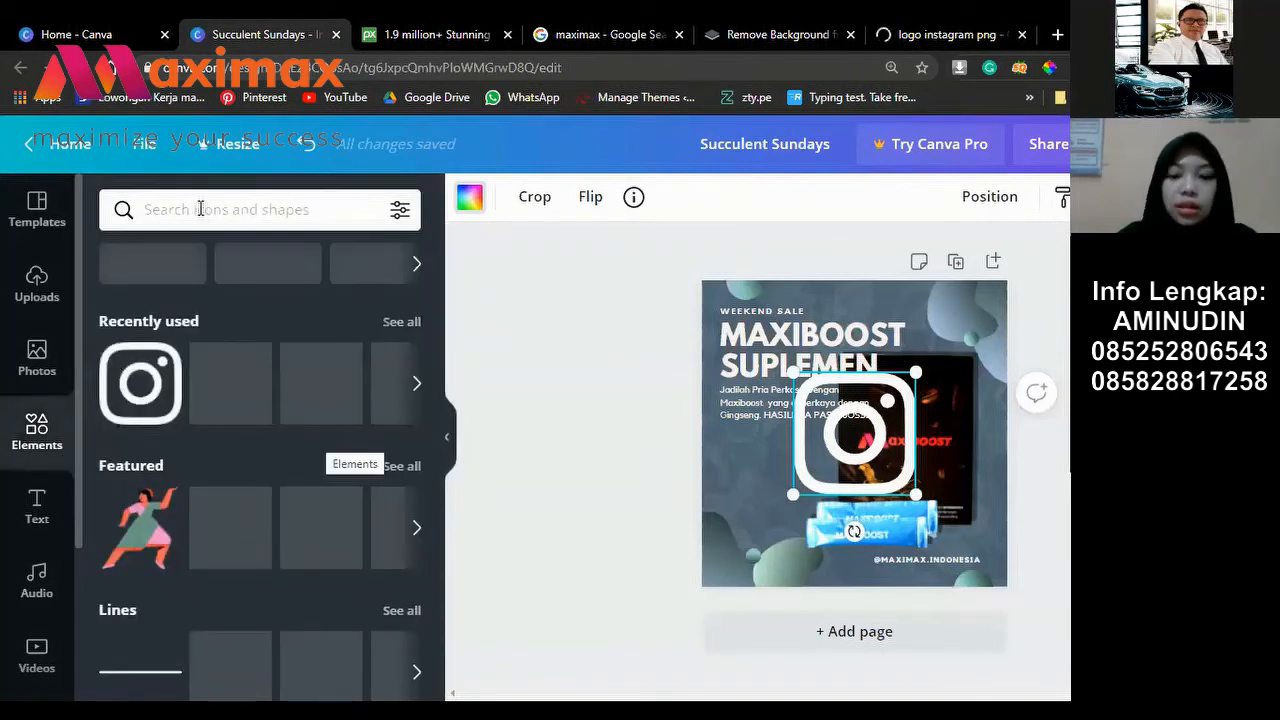
Step: Search elements for 'icon social Media' and scroll through the Facebook, YouTube and Instagram icons
left_click(200, 209)
type("ico")
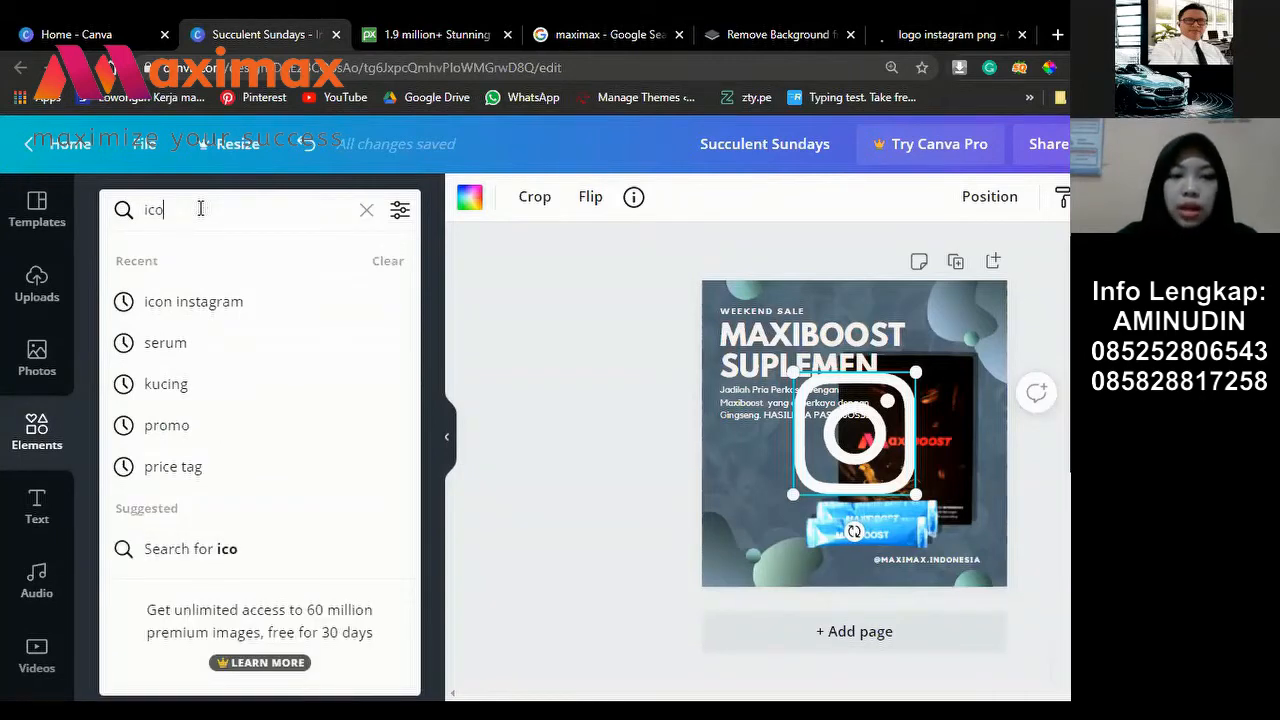
type("n sos")
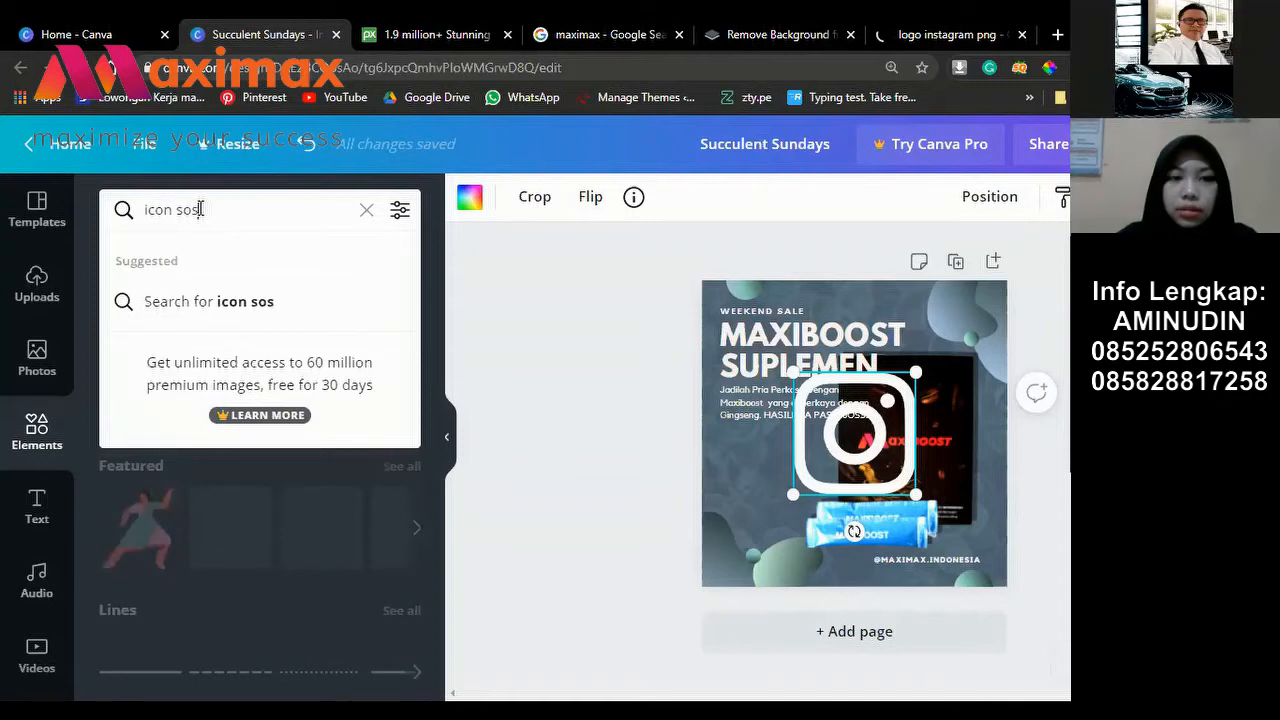
type("ci")
key("BackSpace")
key("BackSpace")
key("BackSpace")
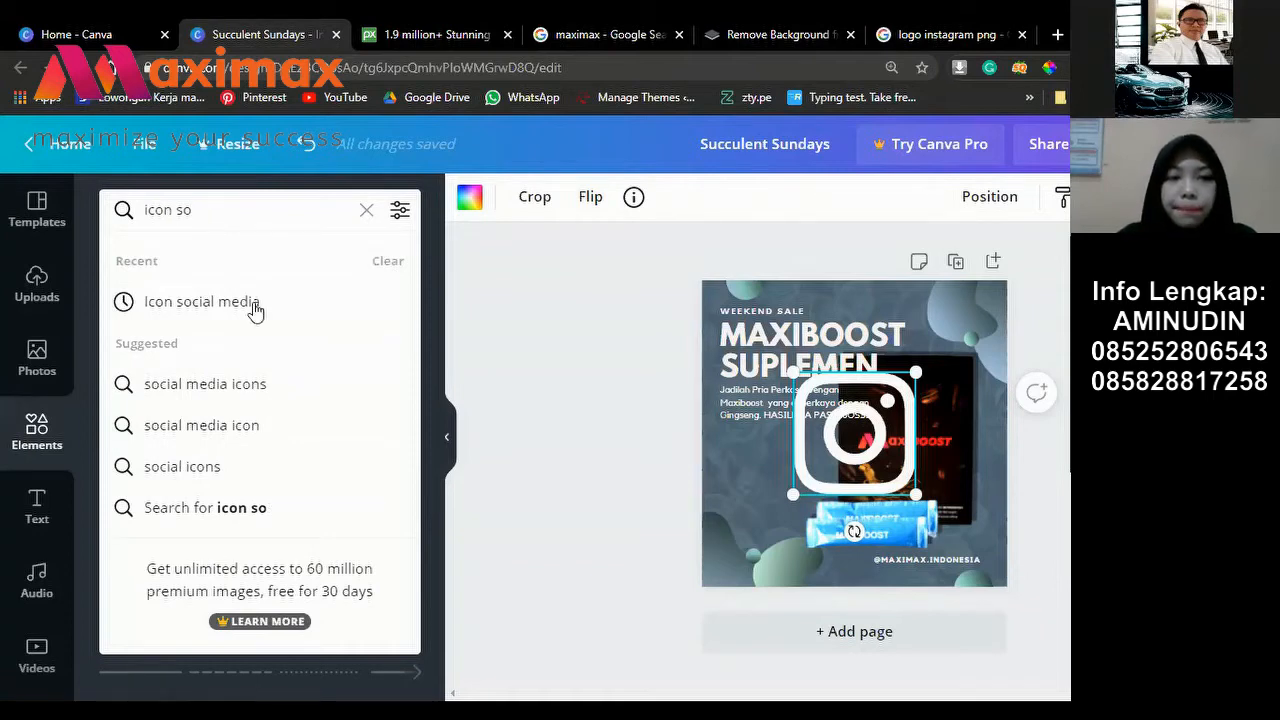
type("cial Media")
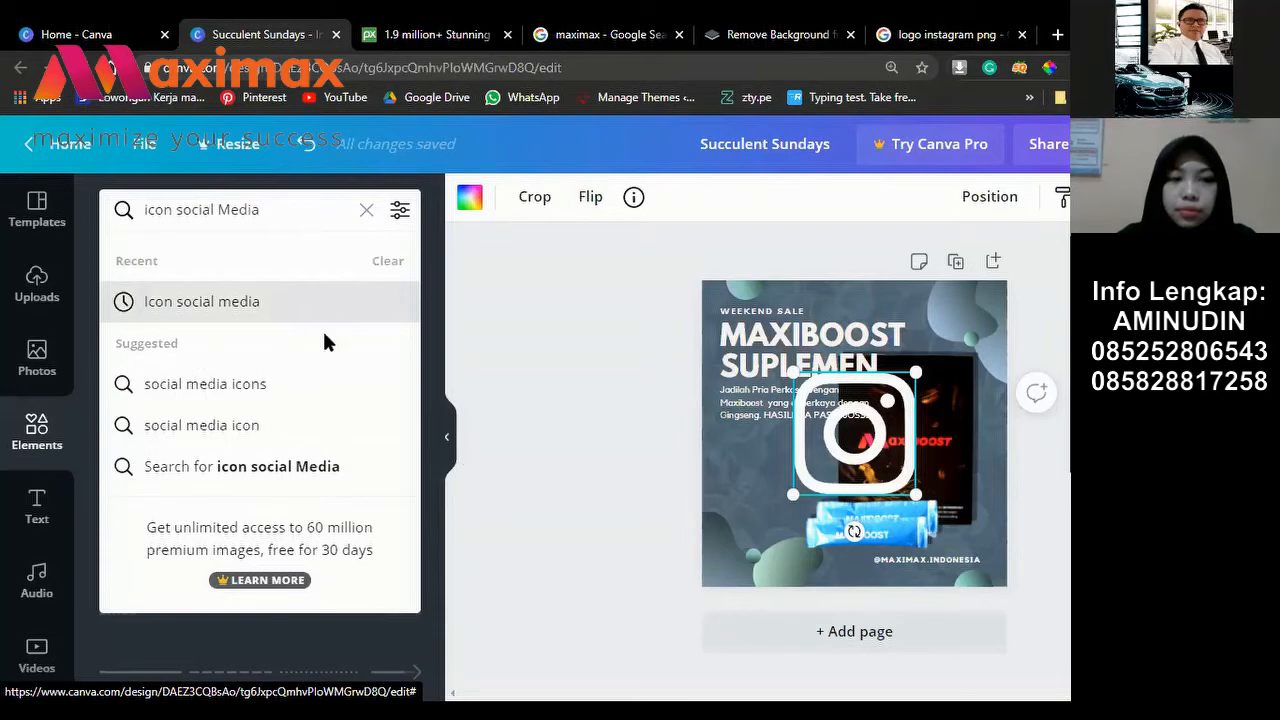
key("Return")
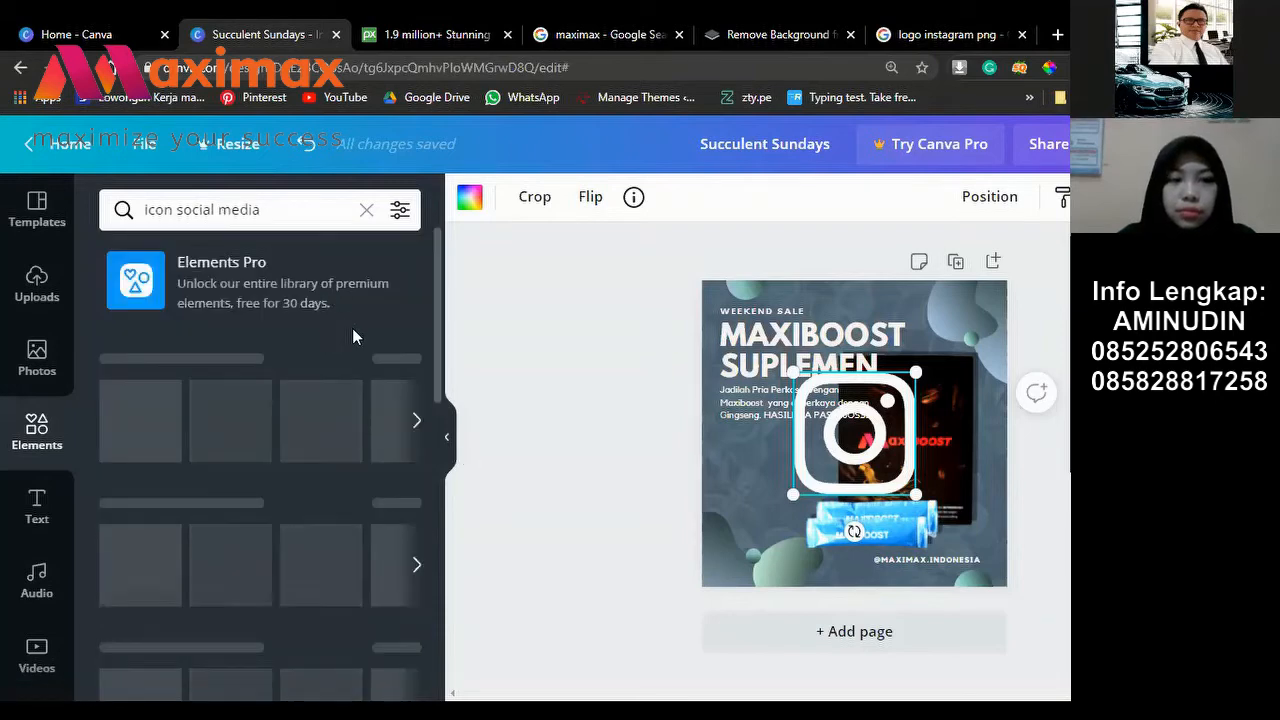
scroll(352, 336, "down", 3)
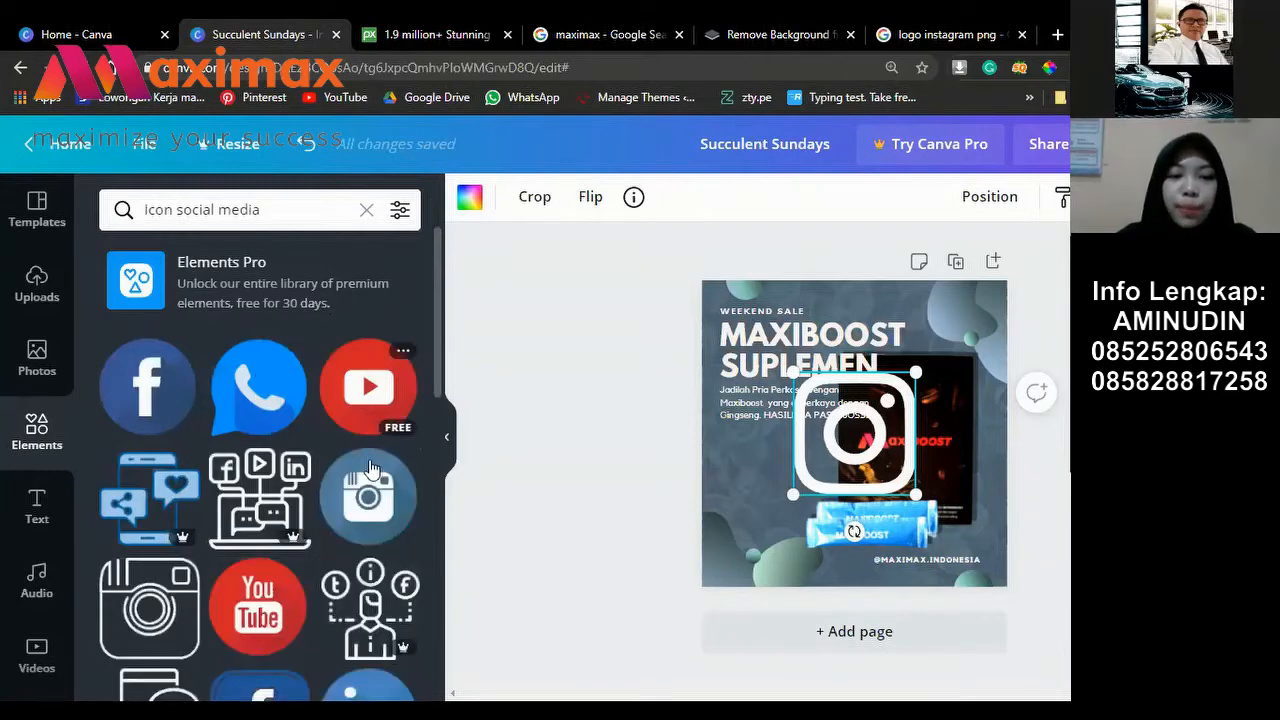
scroll(355, 480, "down", 1)
scroll(295, 588, "down", 1)
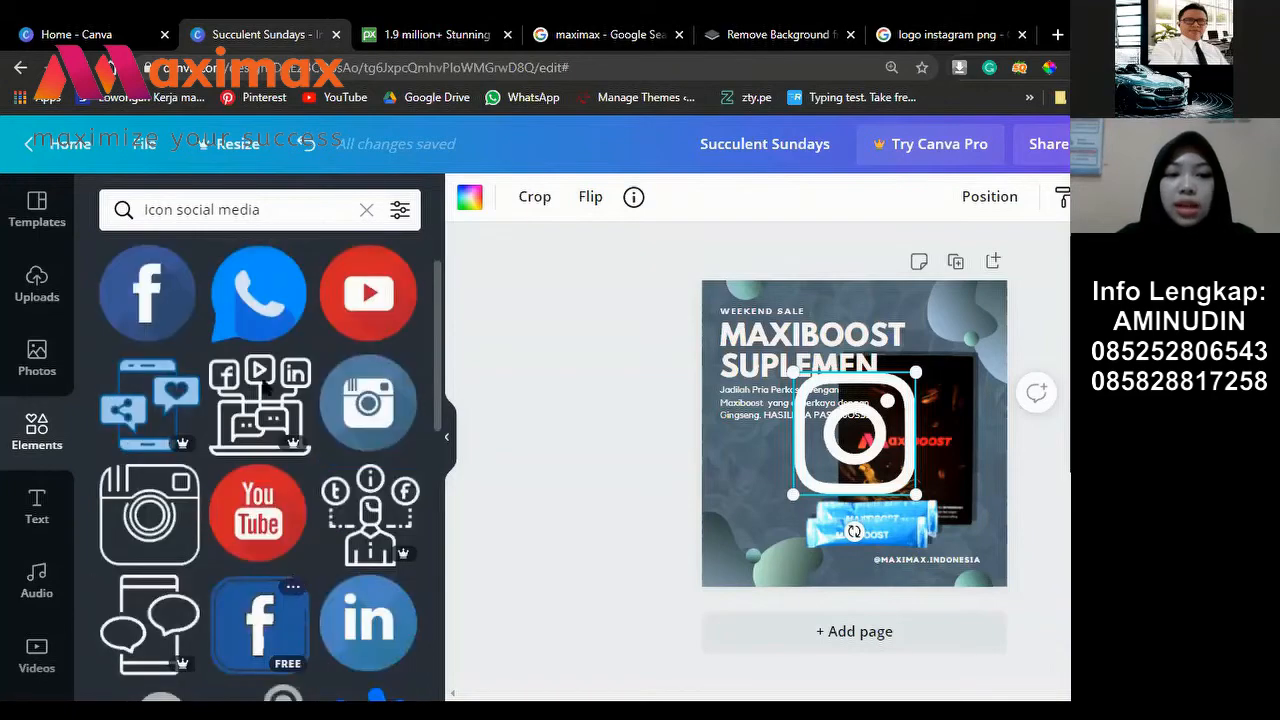
scroll(297, 584, "down", 4)
scroll(260, 450, "down", 2)
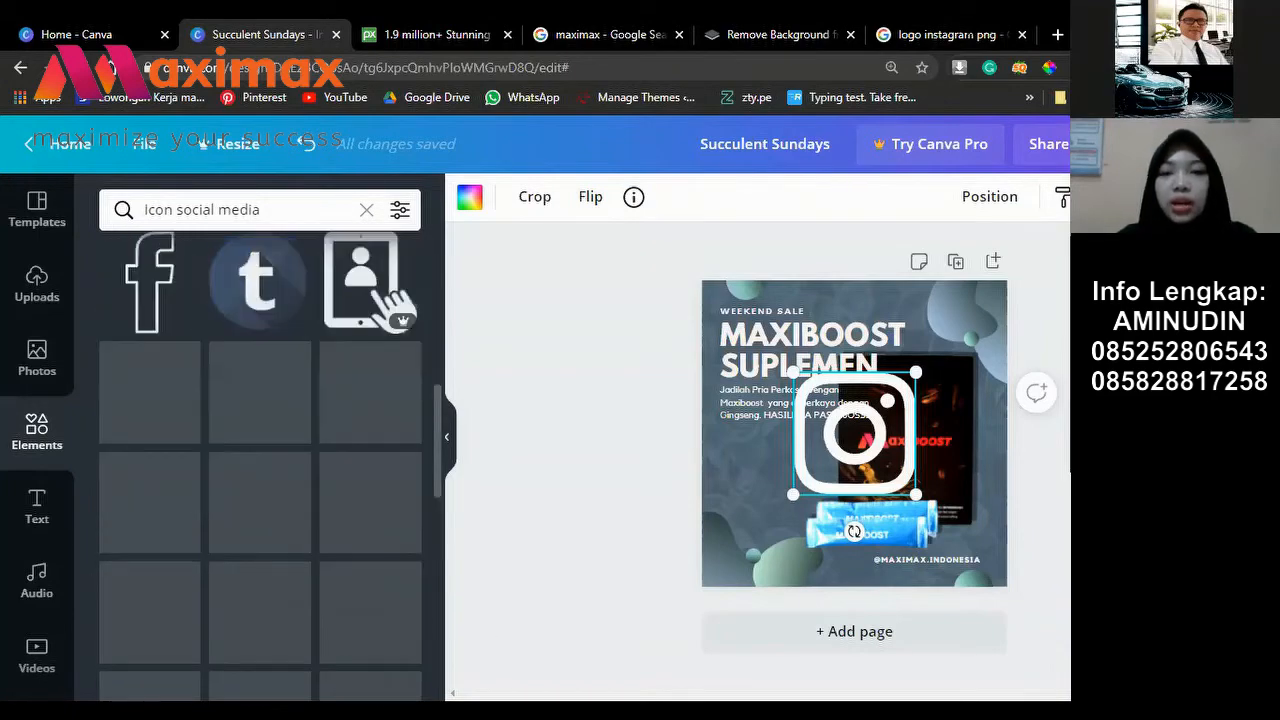
Step: Save the splash-style Instagram logo from Google Images as a PNG, then return to Canva
left_click(968, 34)
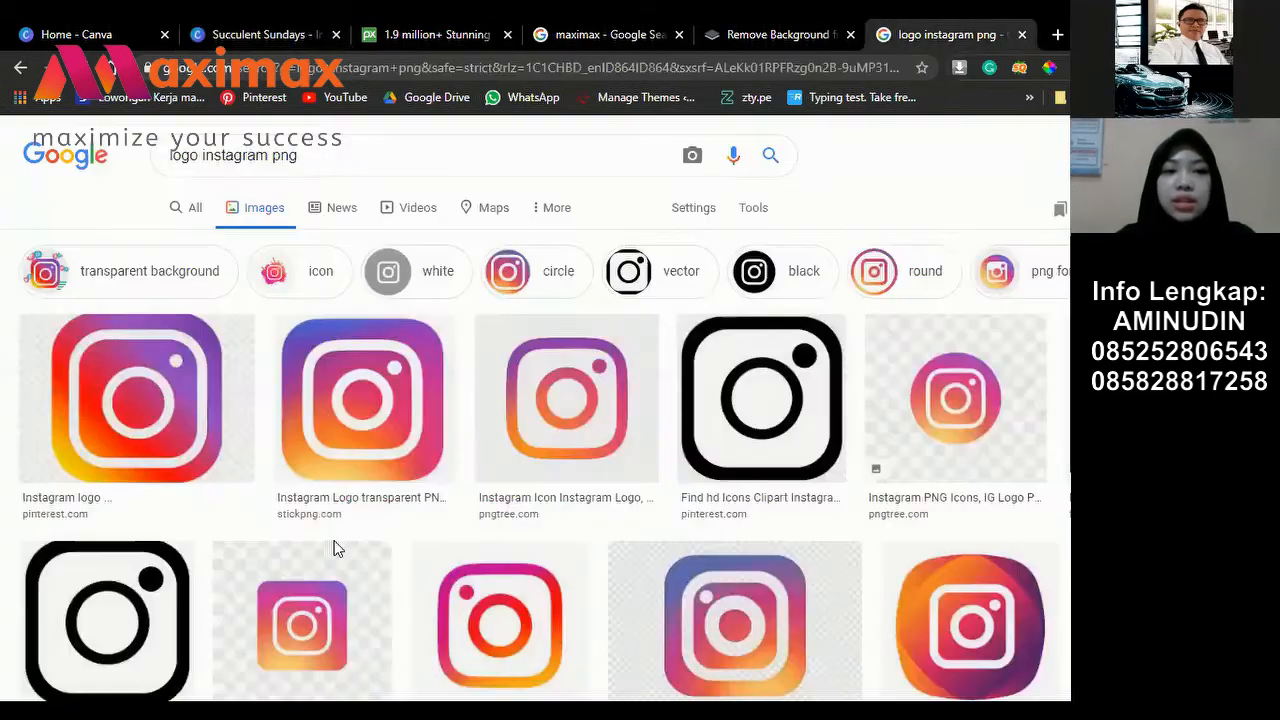
scroll(520, 460, "down", 10)
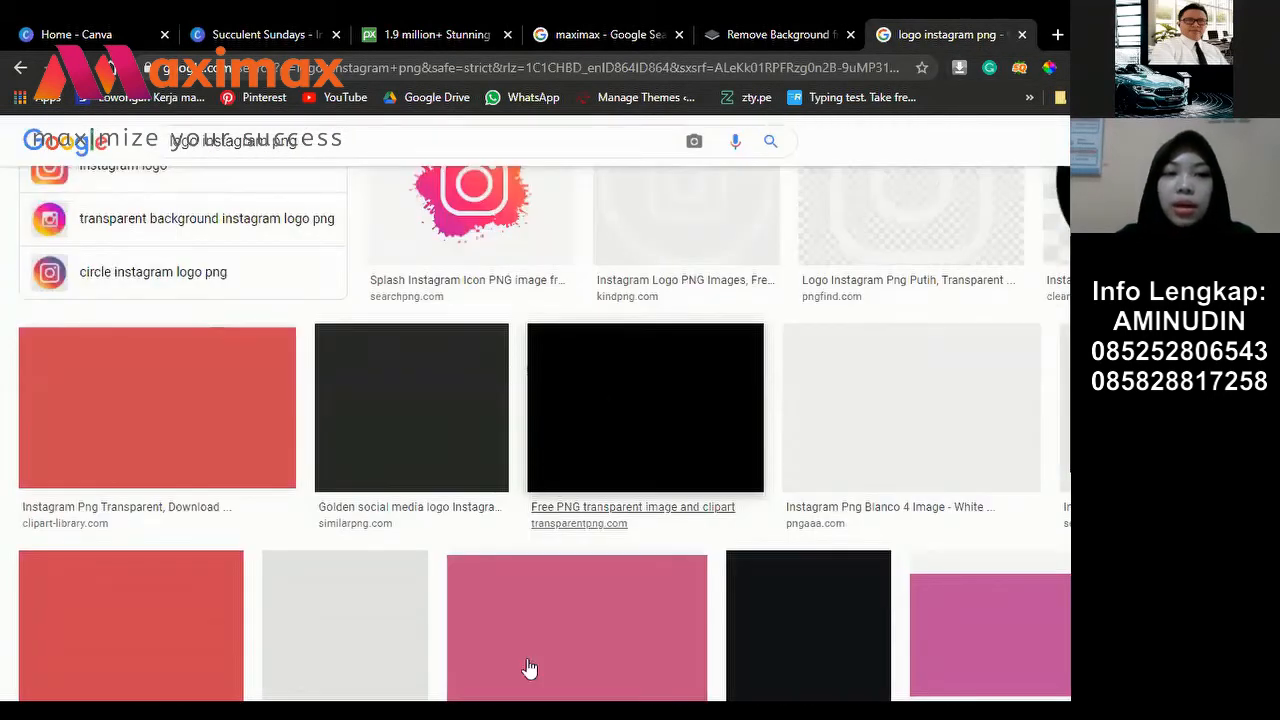
scroll(528, 603, "down", 5)
scroll(530, 600, "down", 1)
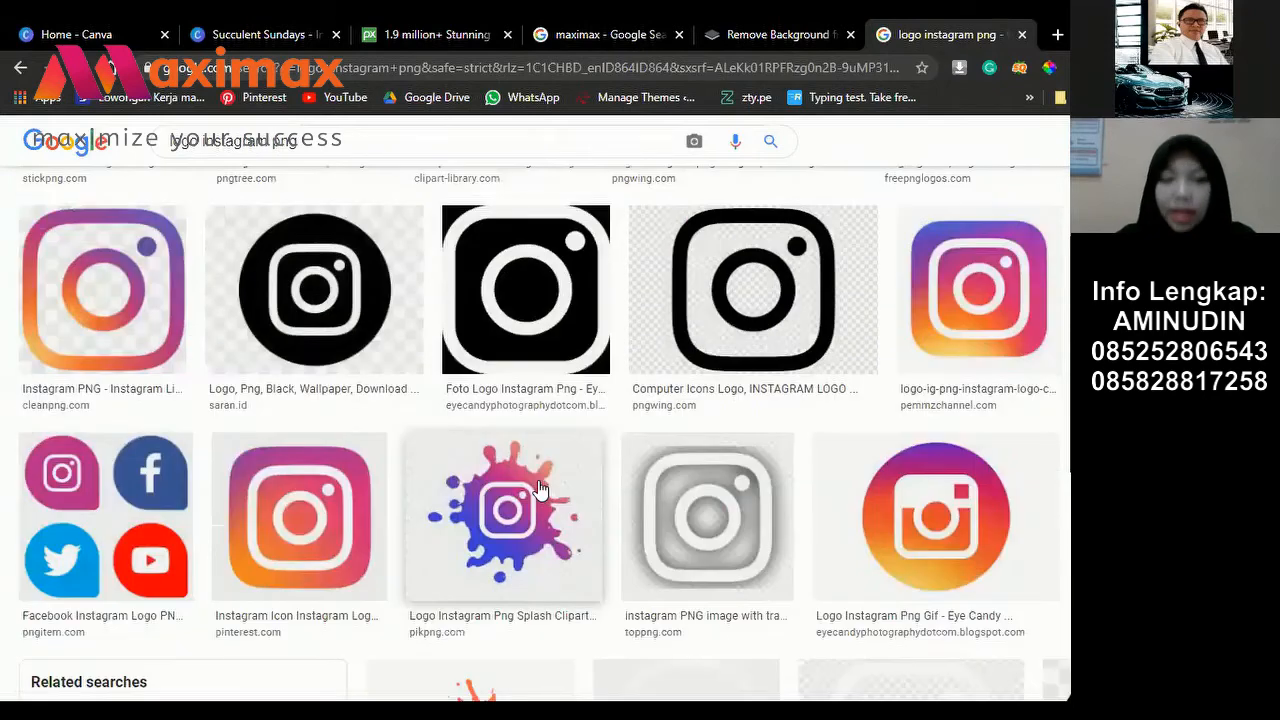
left_click(495, 508)
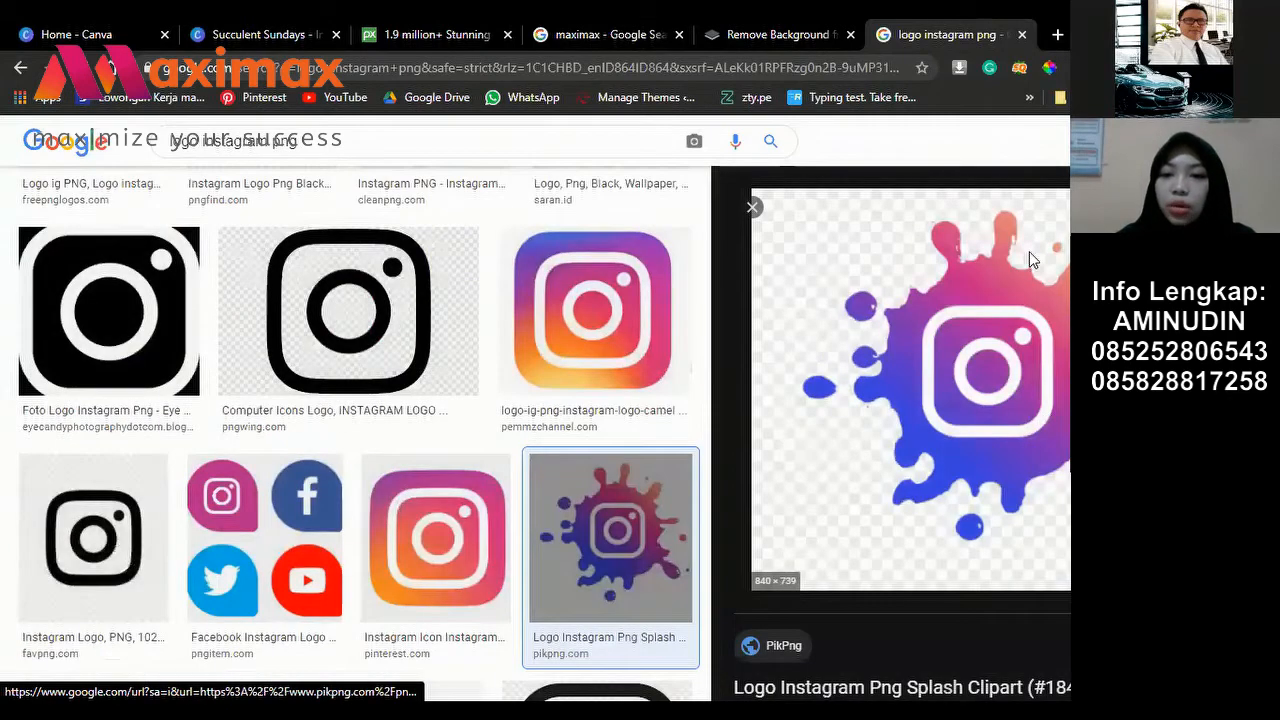
right_click(1029, 251)
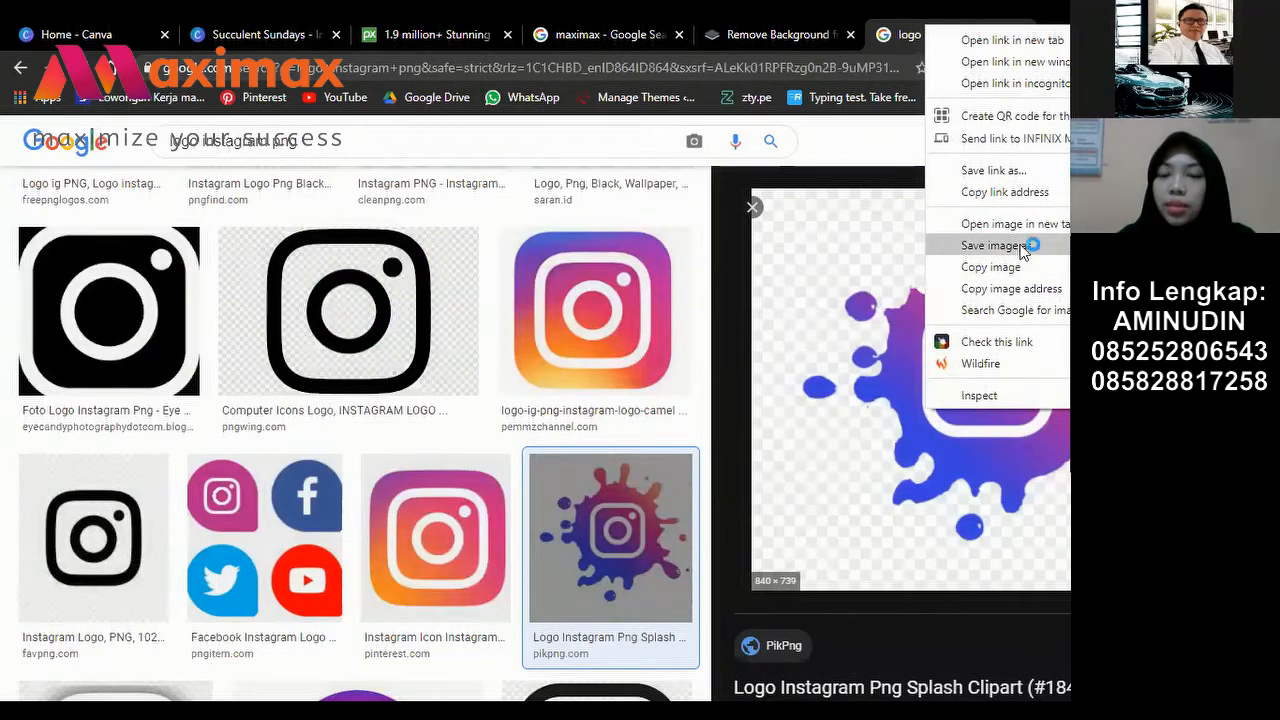
left_click(1030, 247)
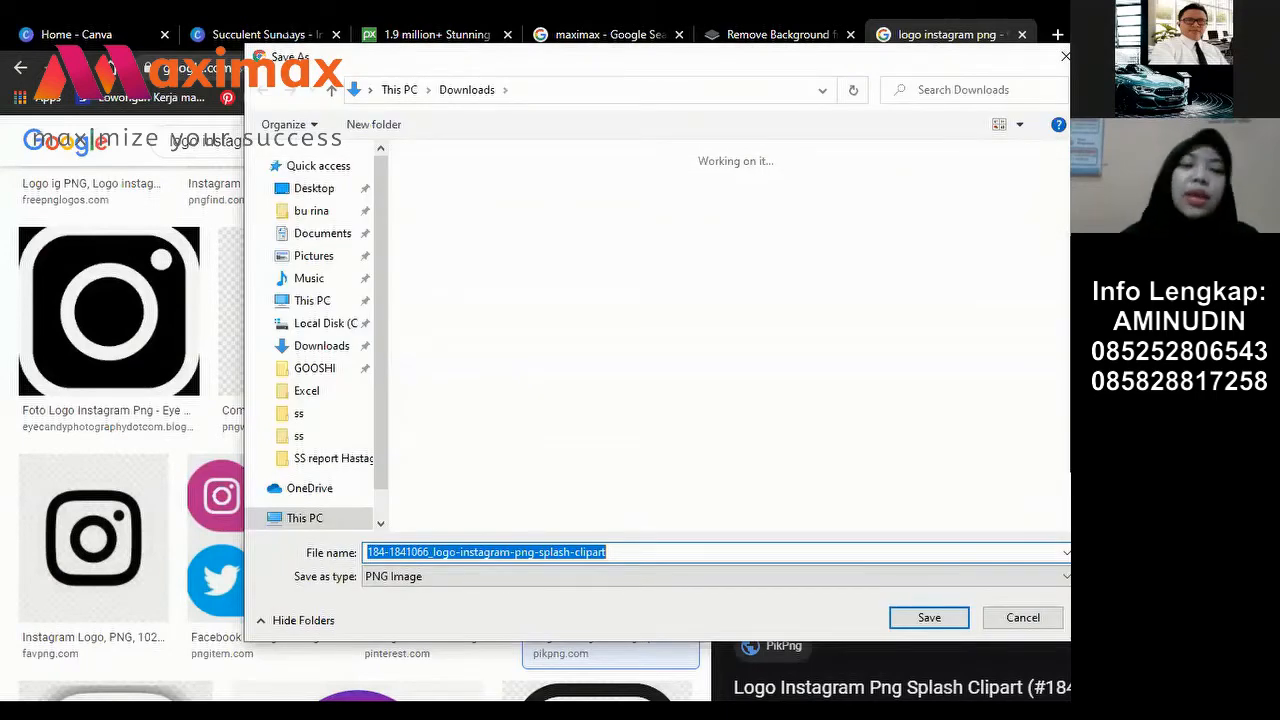
left_click(295, 31)
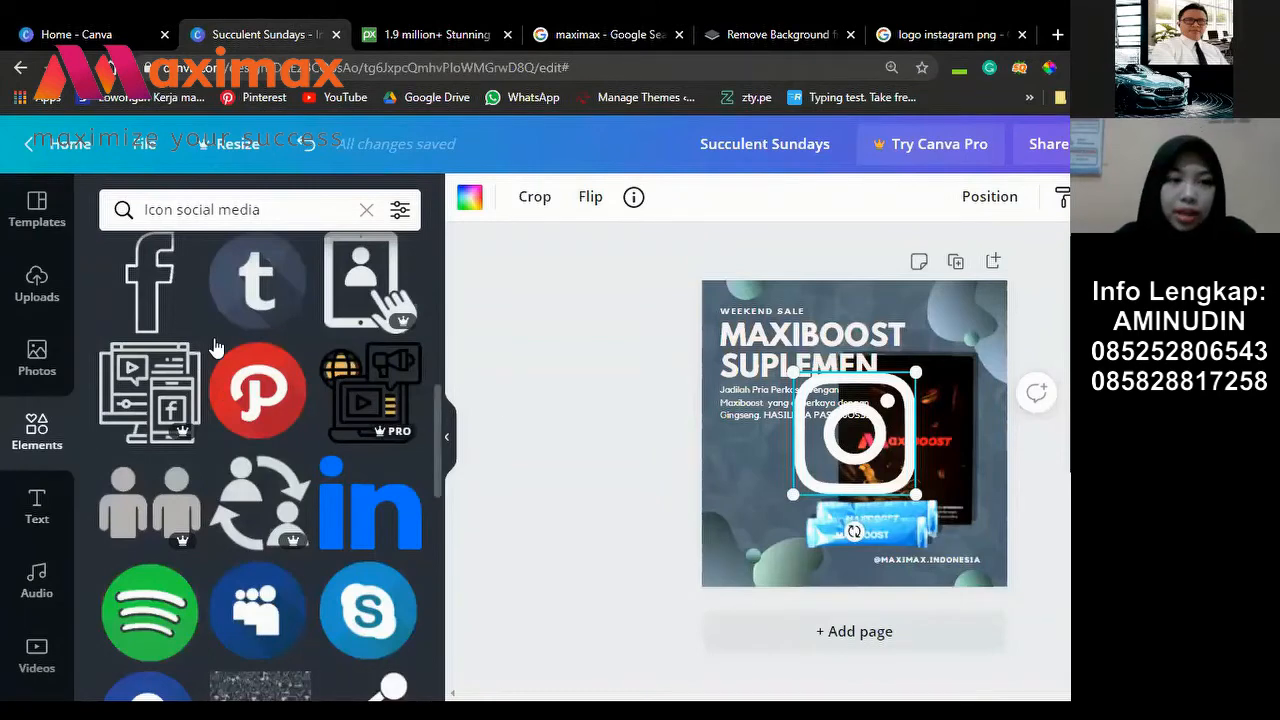
scroll(218, 345, "up", 4)
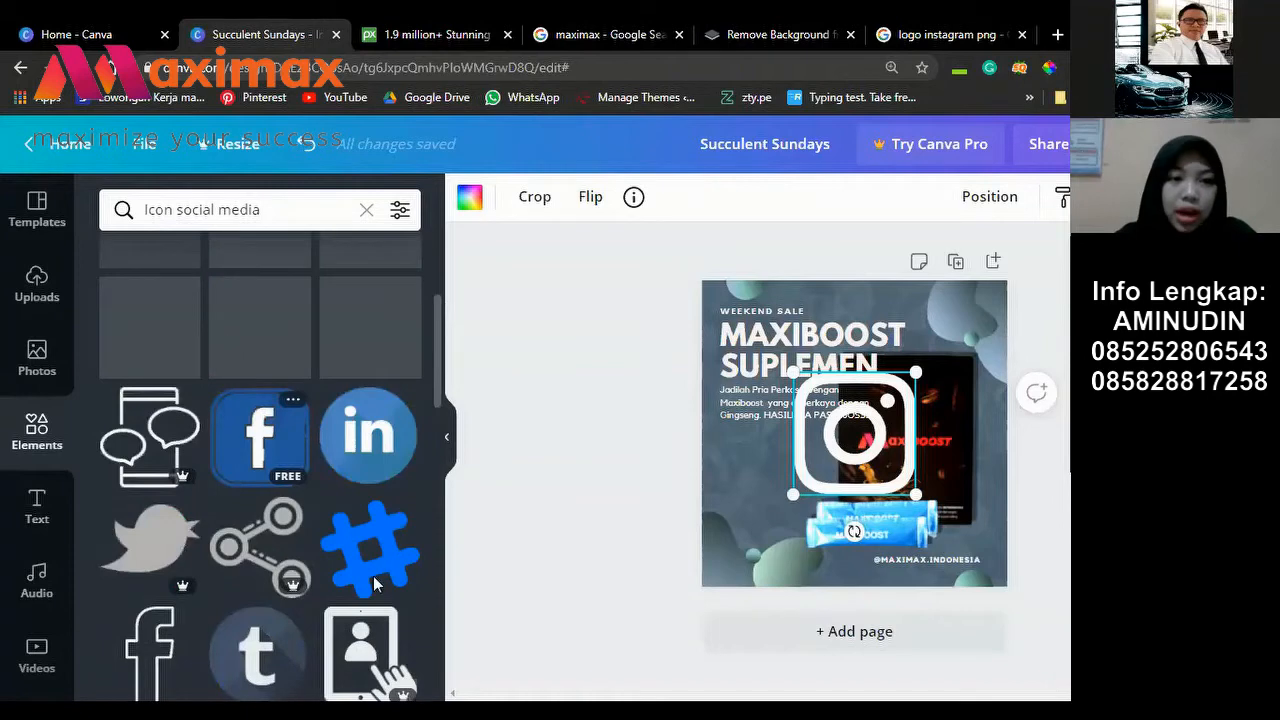
scroll(373, 576, "down", 2)
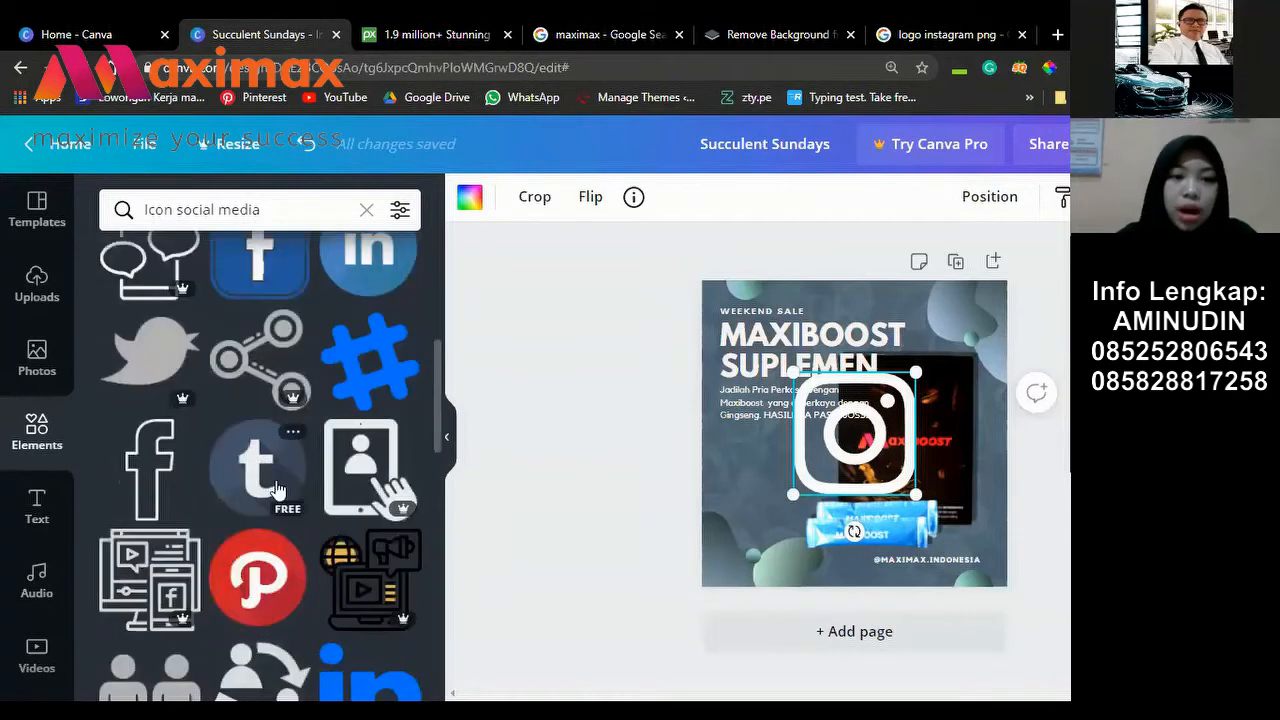
scroll(393, 342, "down", 3)
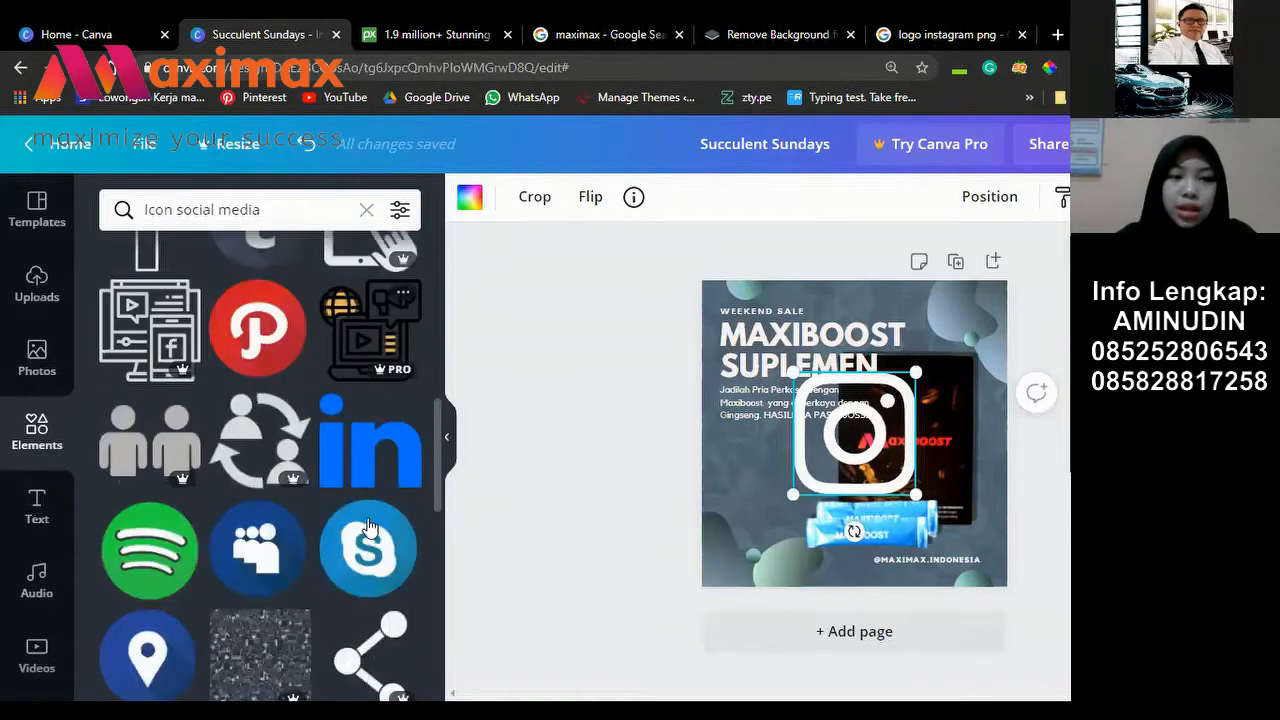
scroll(274, 388, "down", 5)
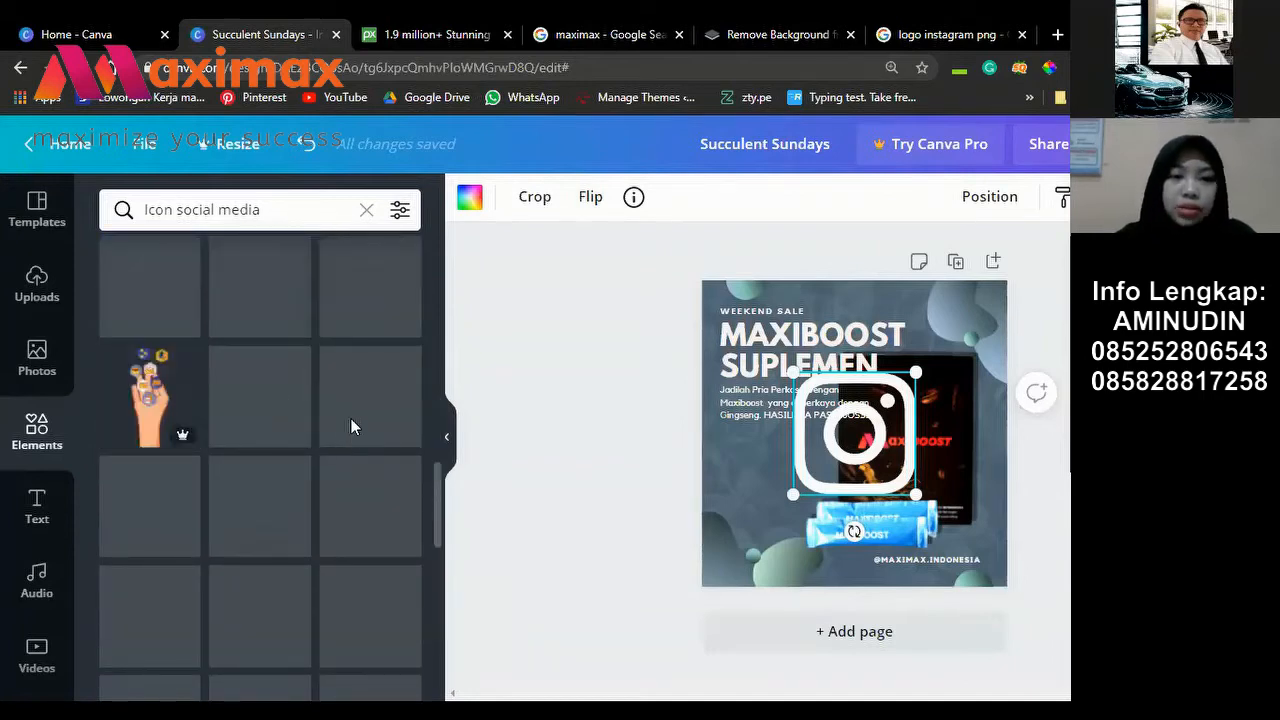
scroll(259, 467, "up", 2)
scroll(229, 505, "up", 4)
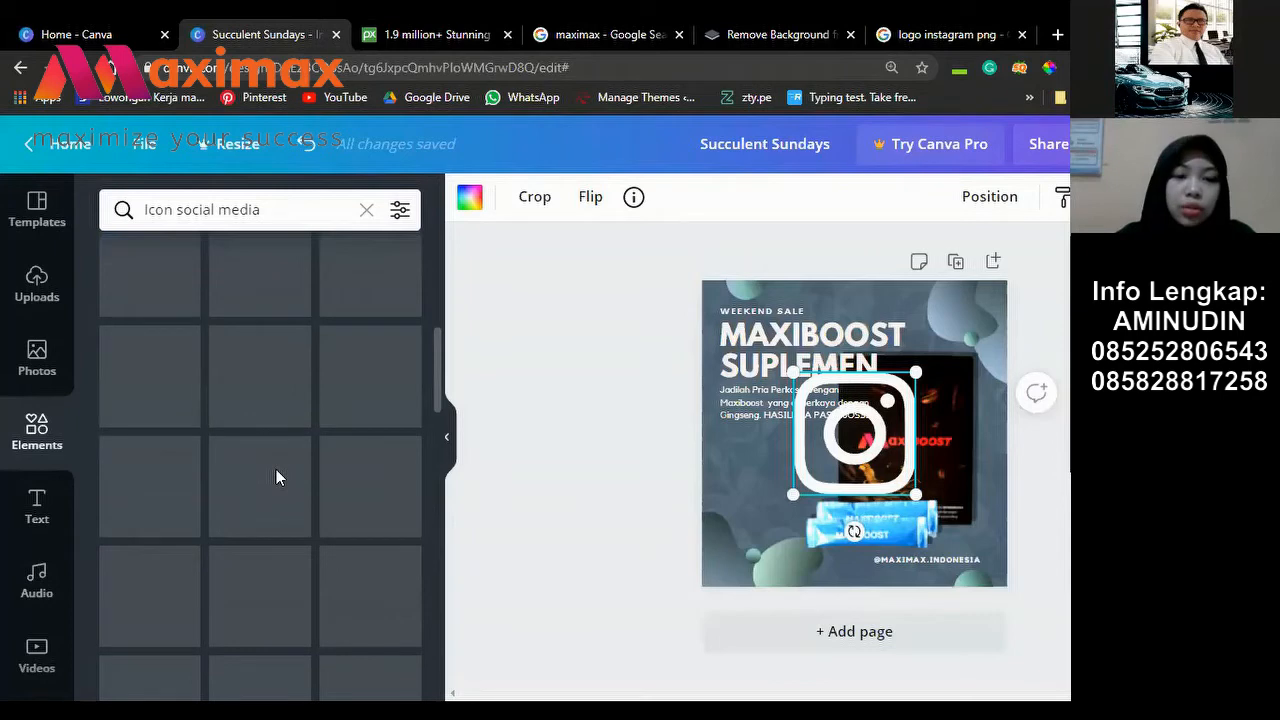
scroll(316, 555, "down", 1)
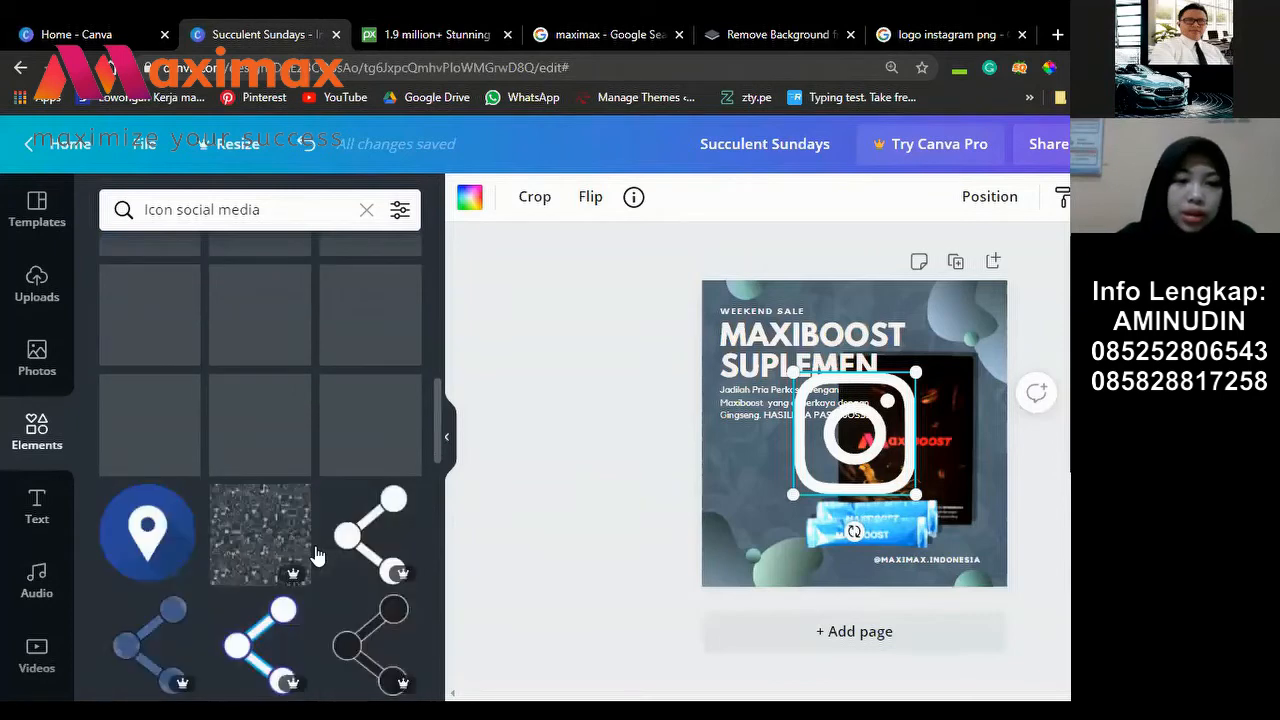
scroll(315, 550, "down", 3)
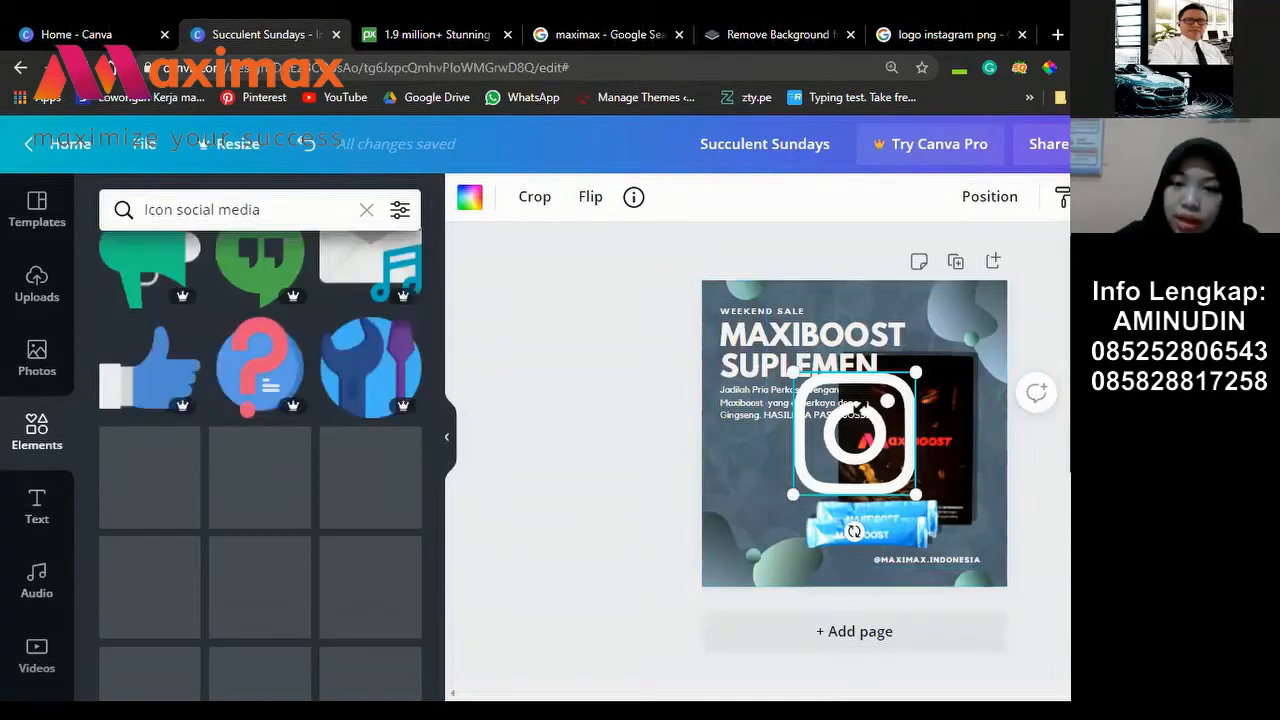
Step: Shrink the Instagram icon and move it down onto the sachets, zooming in on the ad
left_click_drag(793, 494, 911, 404)
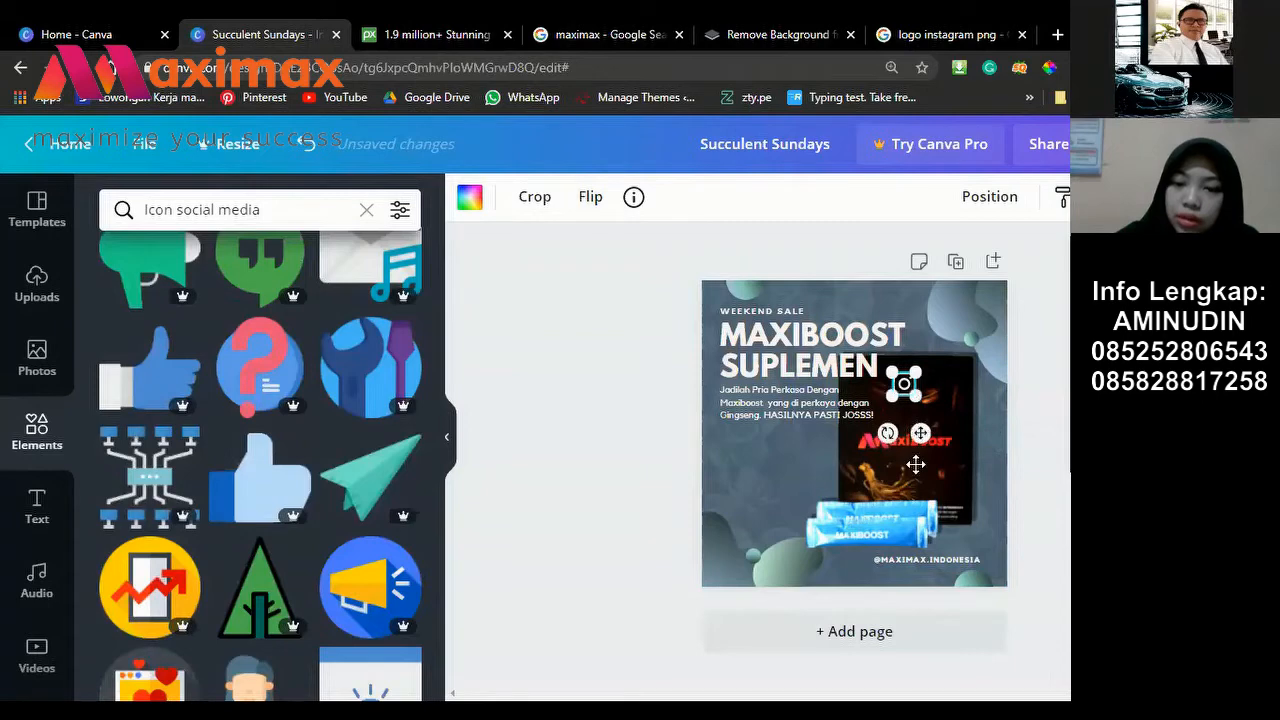
left_click_drag(916, 464, 845, 564)
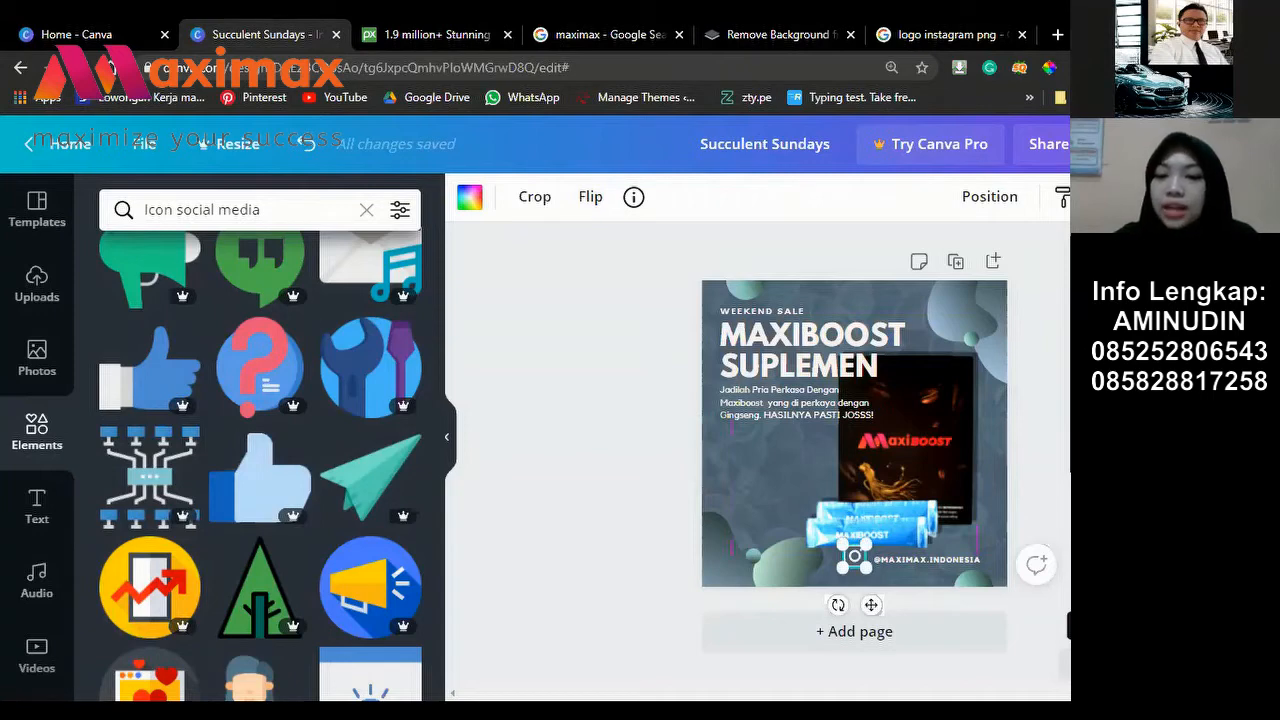
left_click(1080, 664)
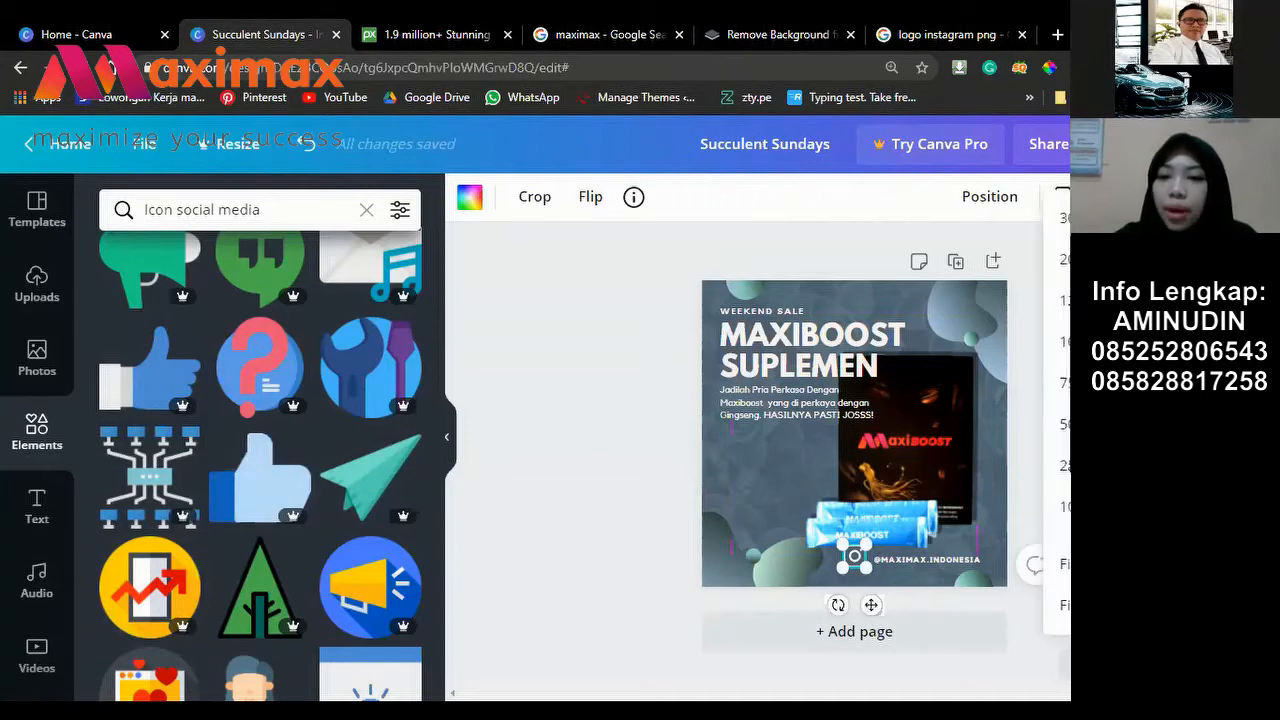
left_click(1066, 428)
scroll(1066, 435, "up", 1)
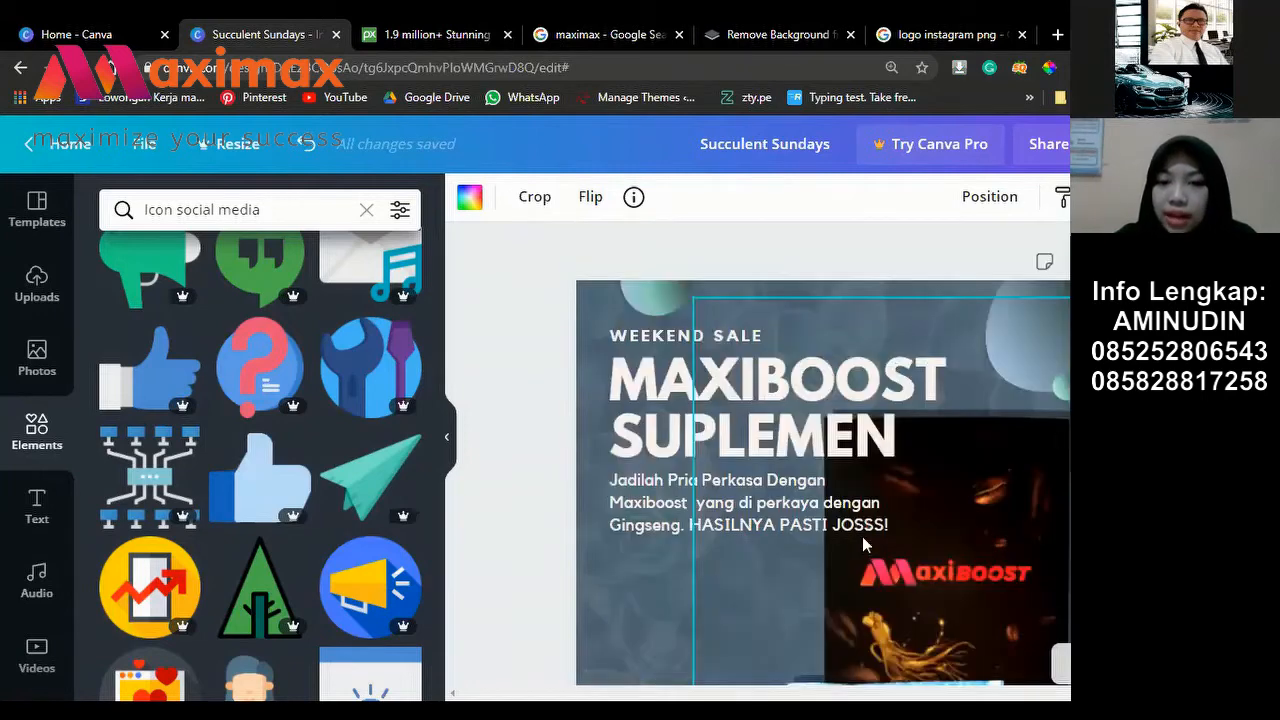
scroll(865, 545, "down", 2)
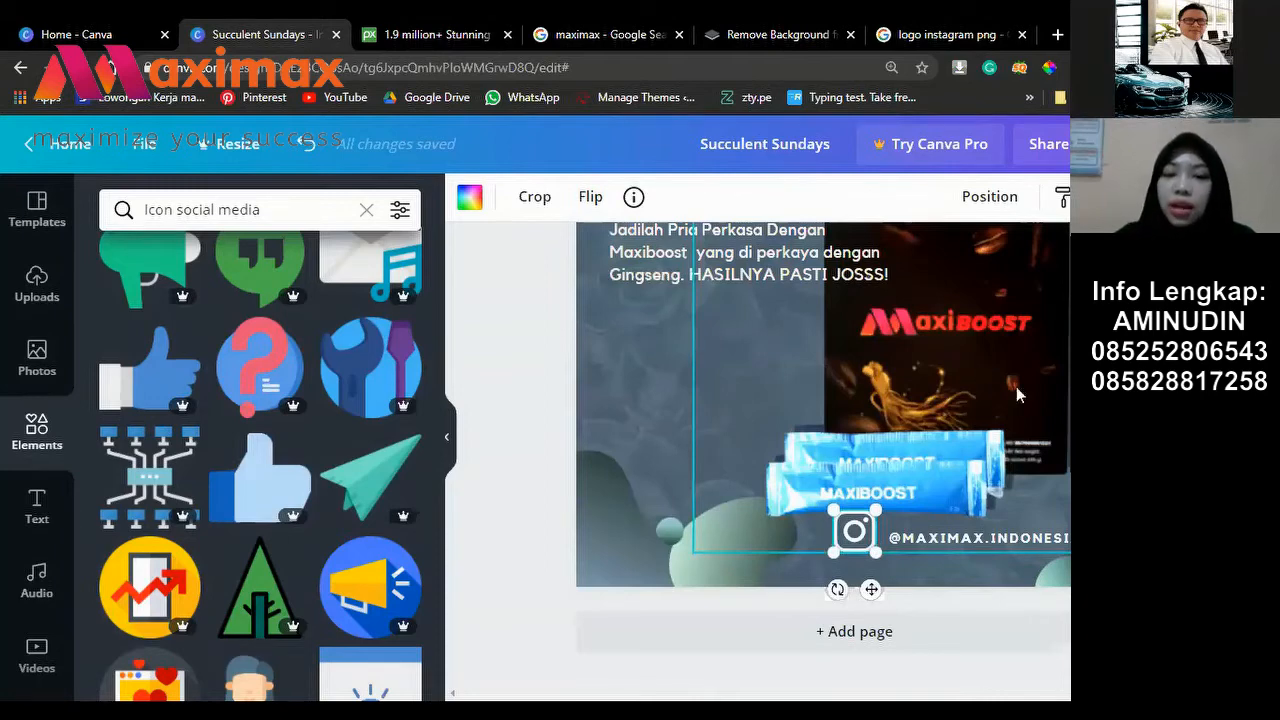
left_click_drag(866, 548, 861, 540)
left_click_drag(904, 580, 882, 594)
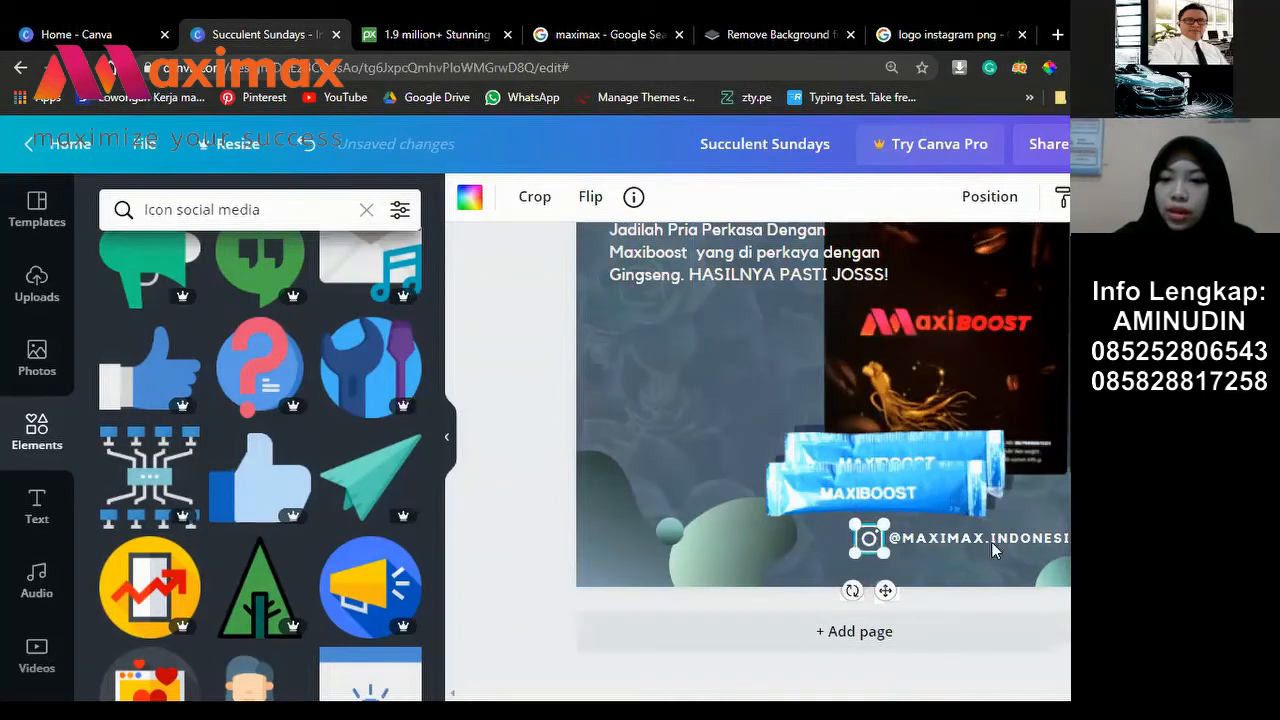
left_click_drag(955, 535, 950, 527)
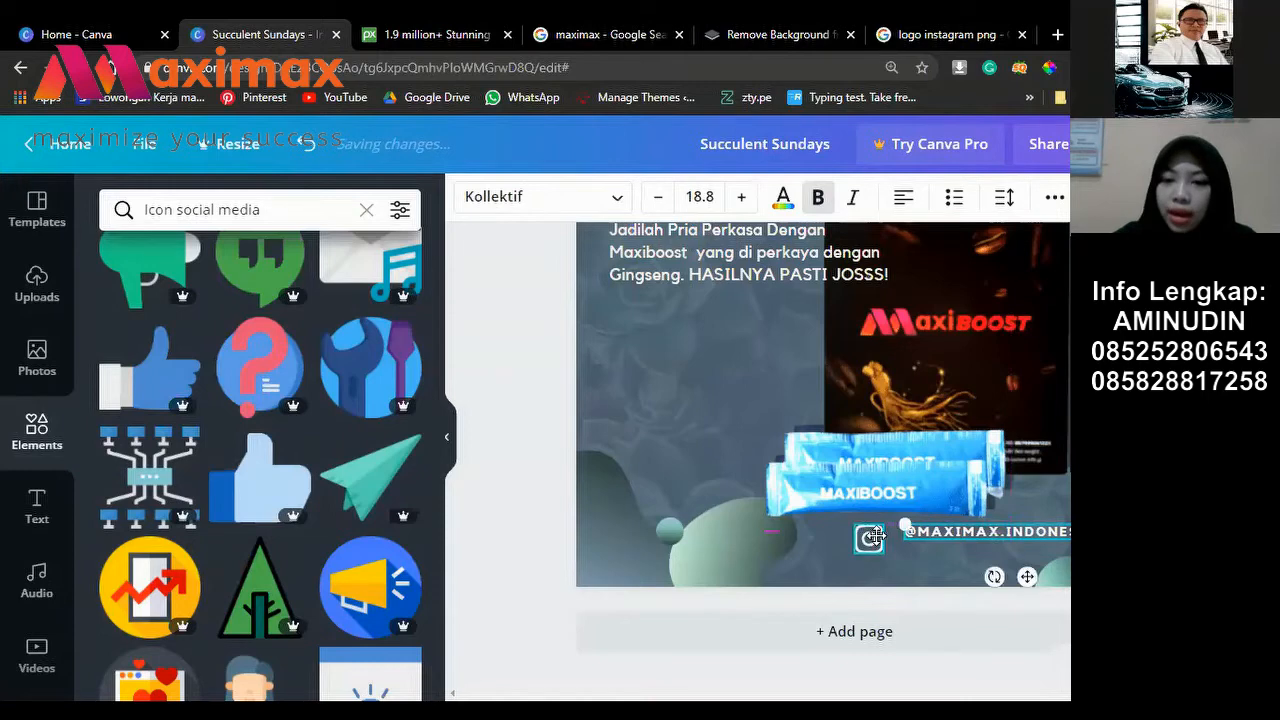
left_click_drag(870, 541, 886, 533)
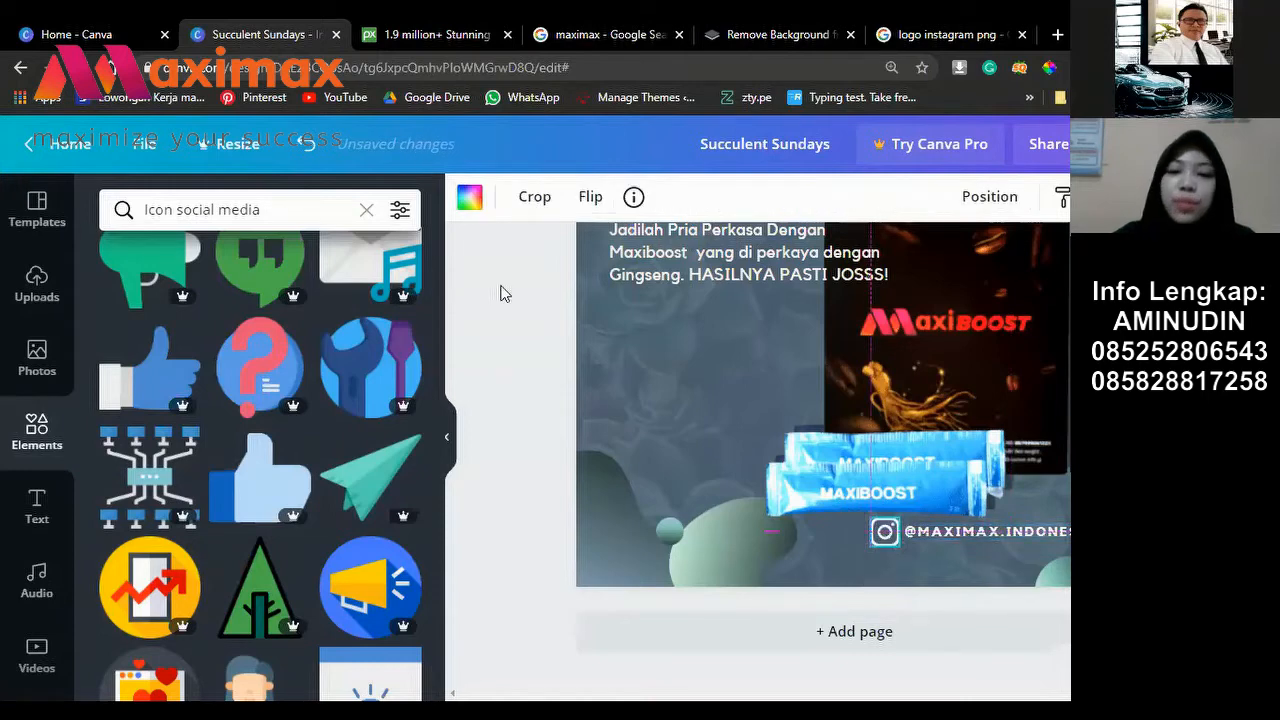
Step: Search elements for 'Icon youtube' and browse the YouTube icon results
key("Escape")
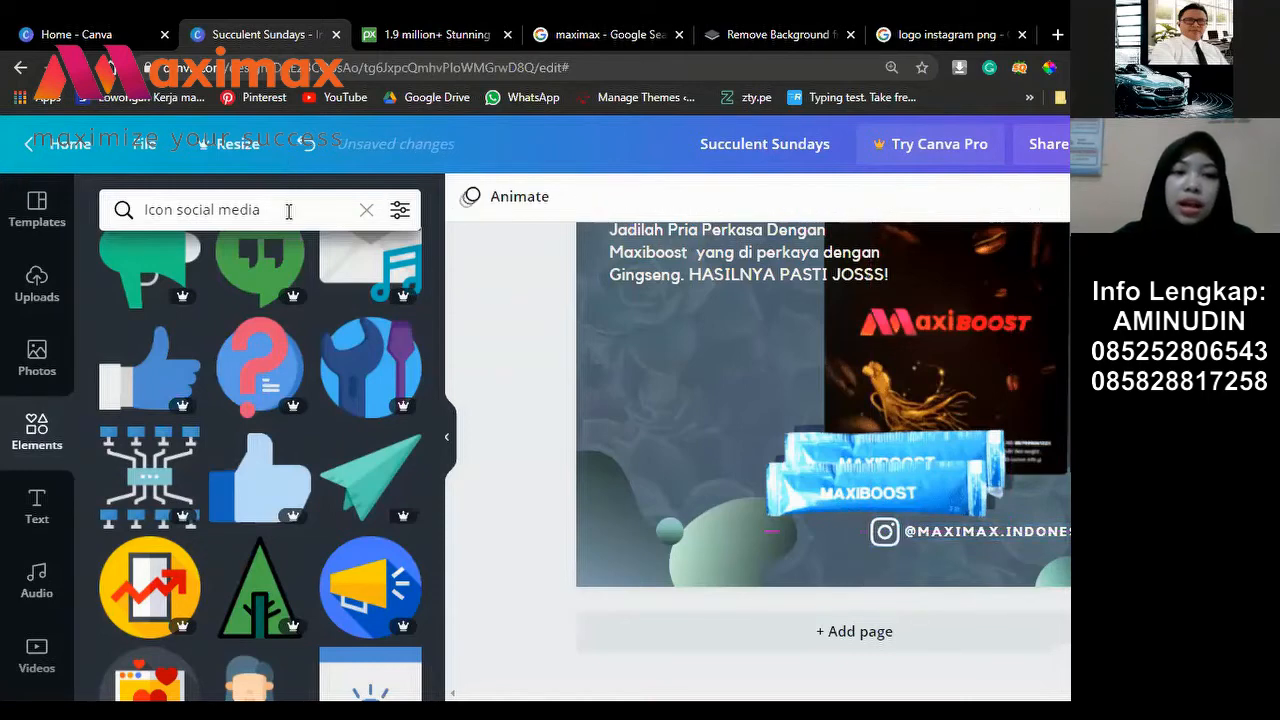
left_click(162, 210)
left_click_drag(178, 212, 179, 213)
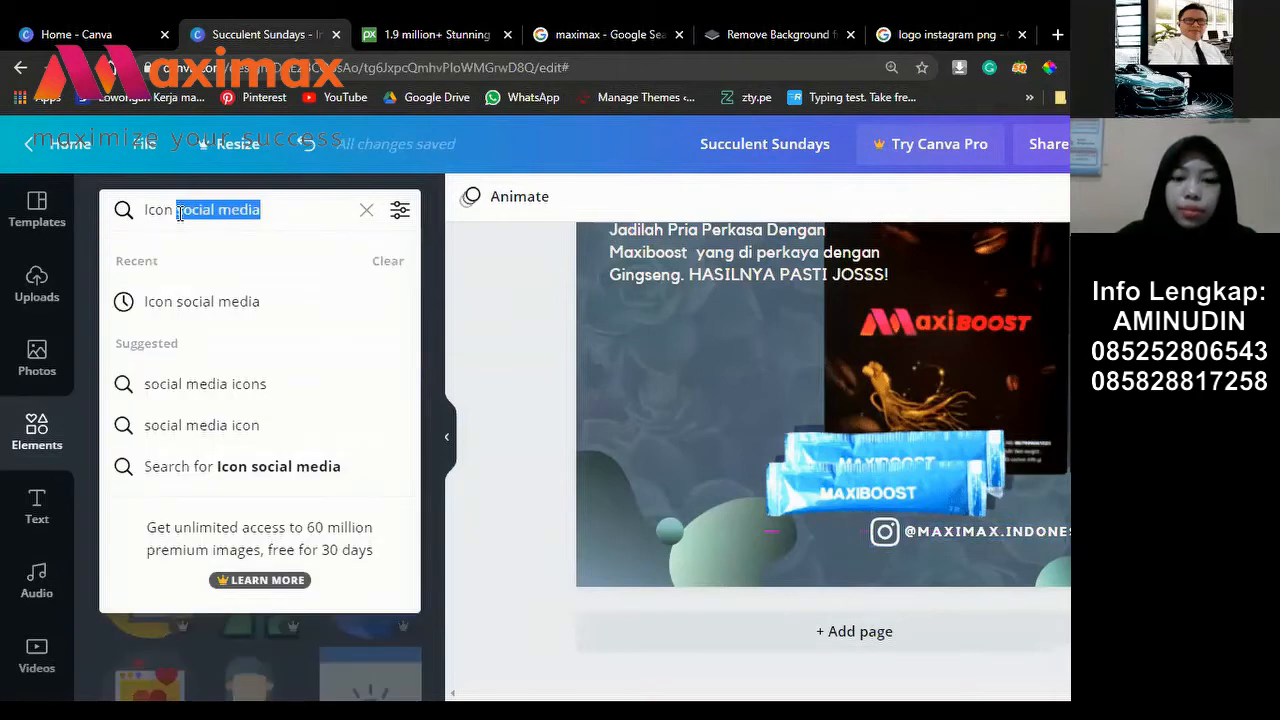
type("yo")
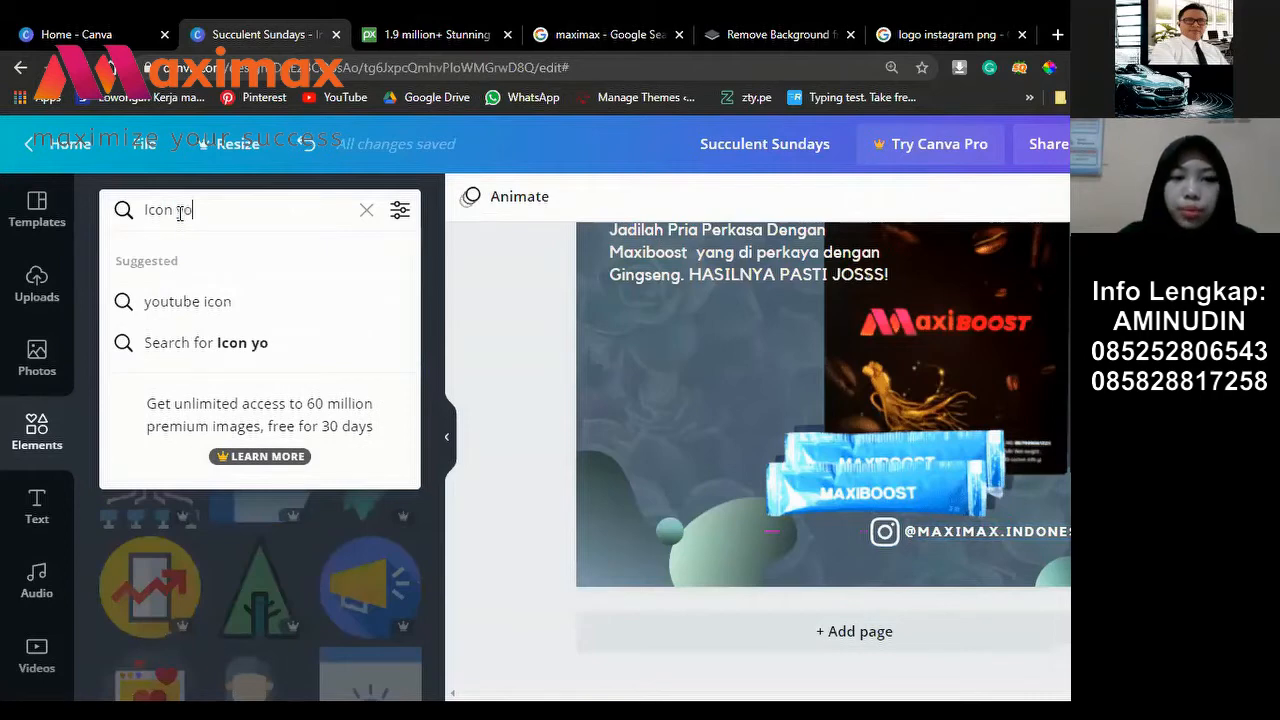
type("ut")
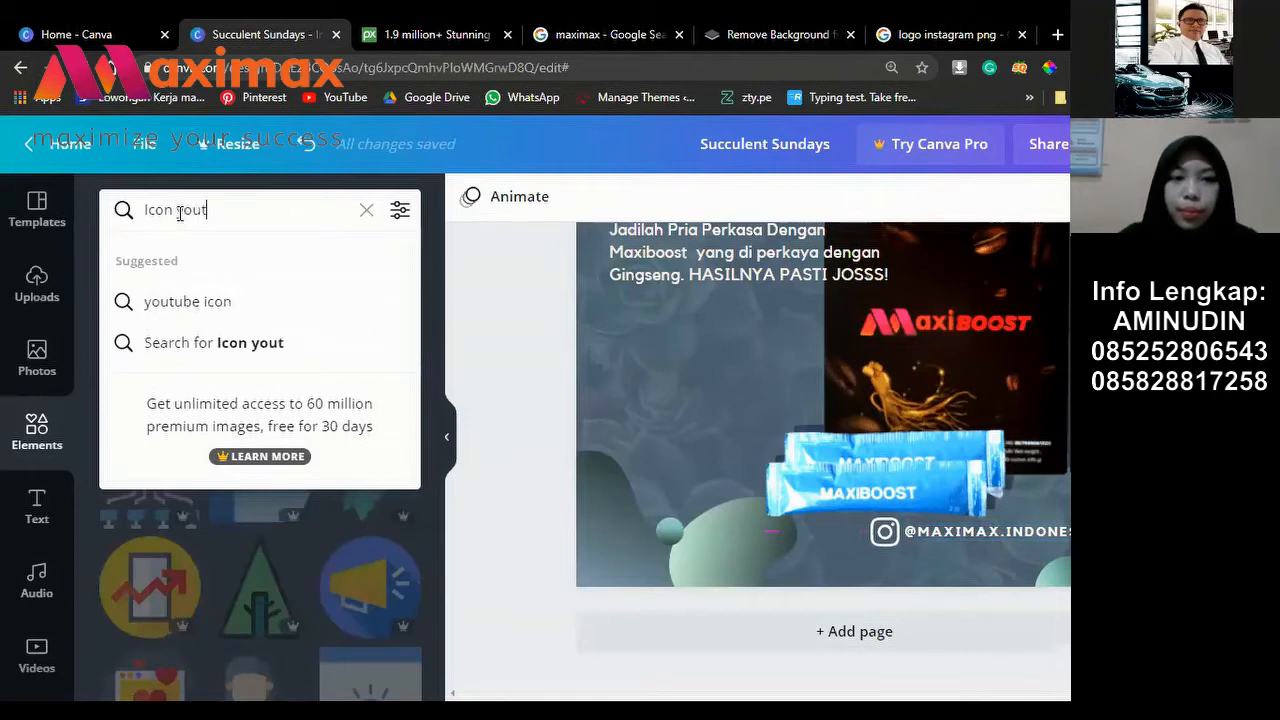
type("ub")
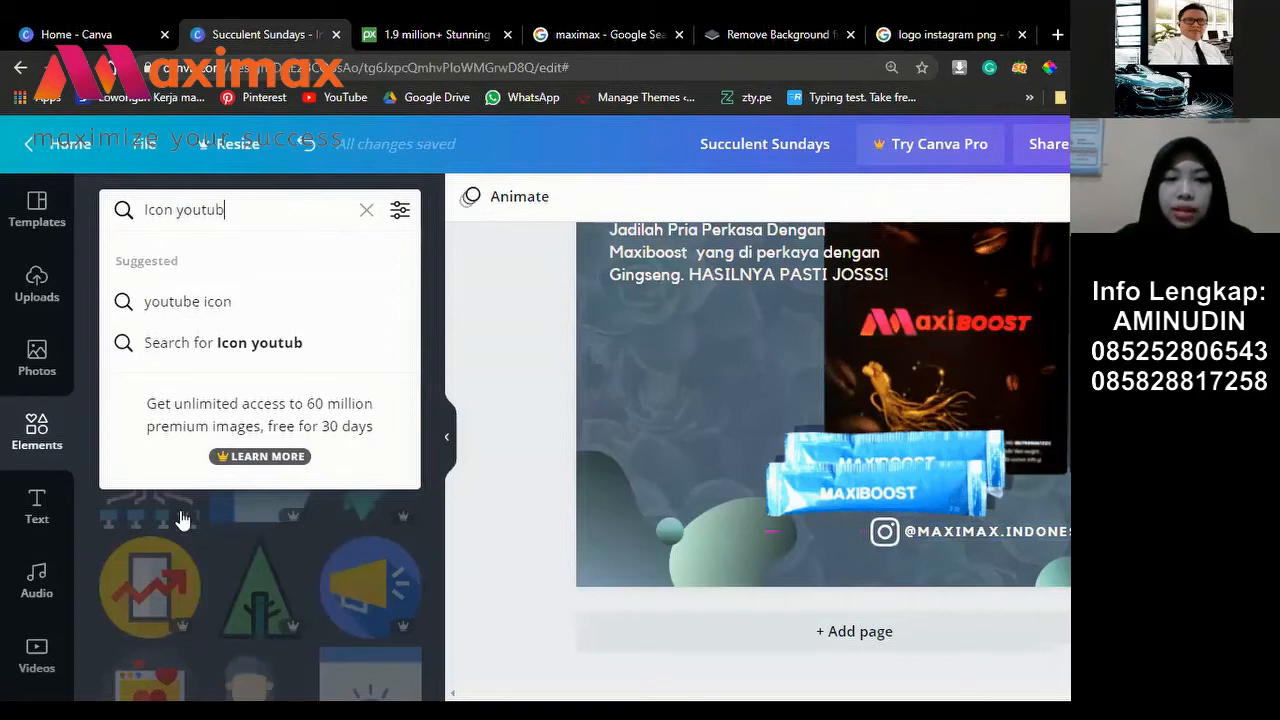
type("e")
key("Return")
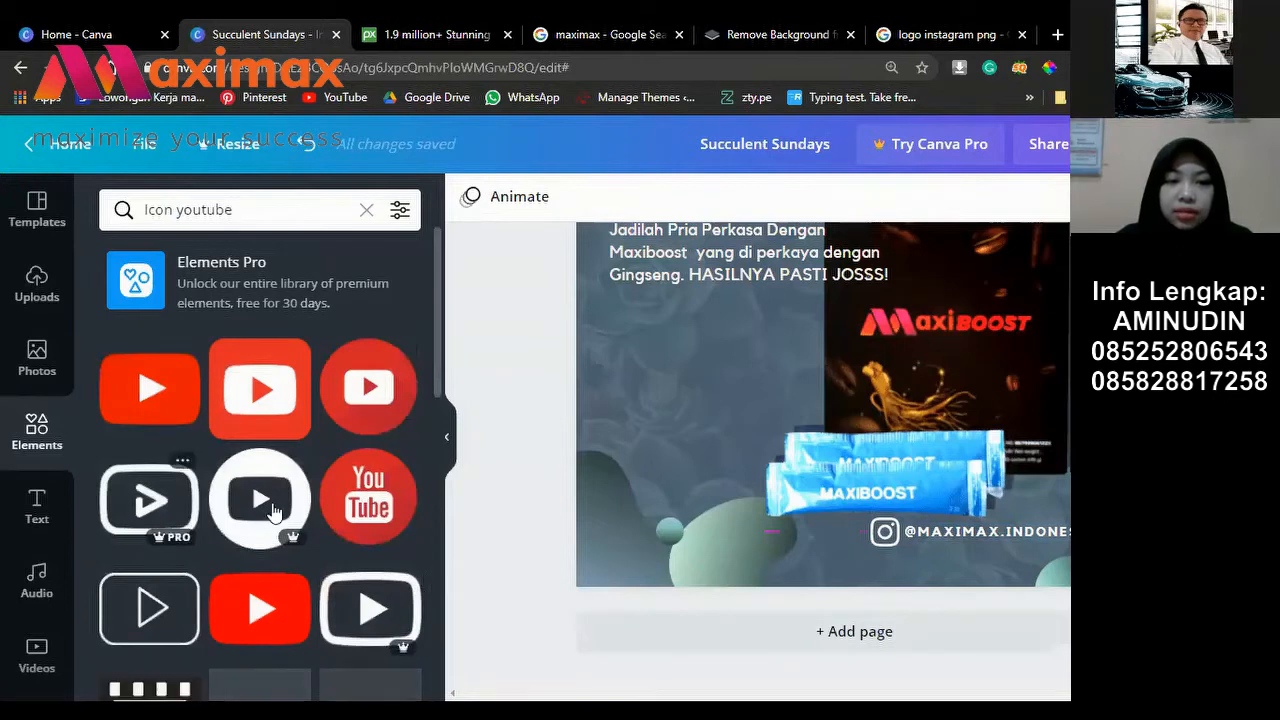
scroll(259, 565, "down", 3)
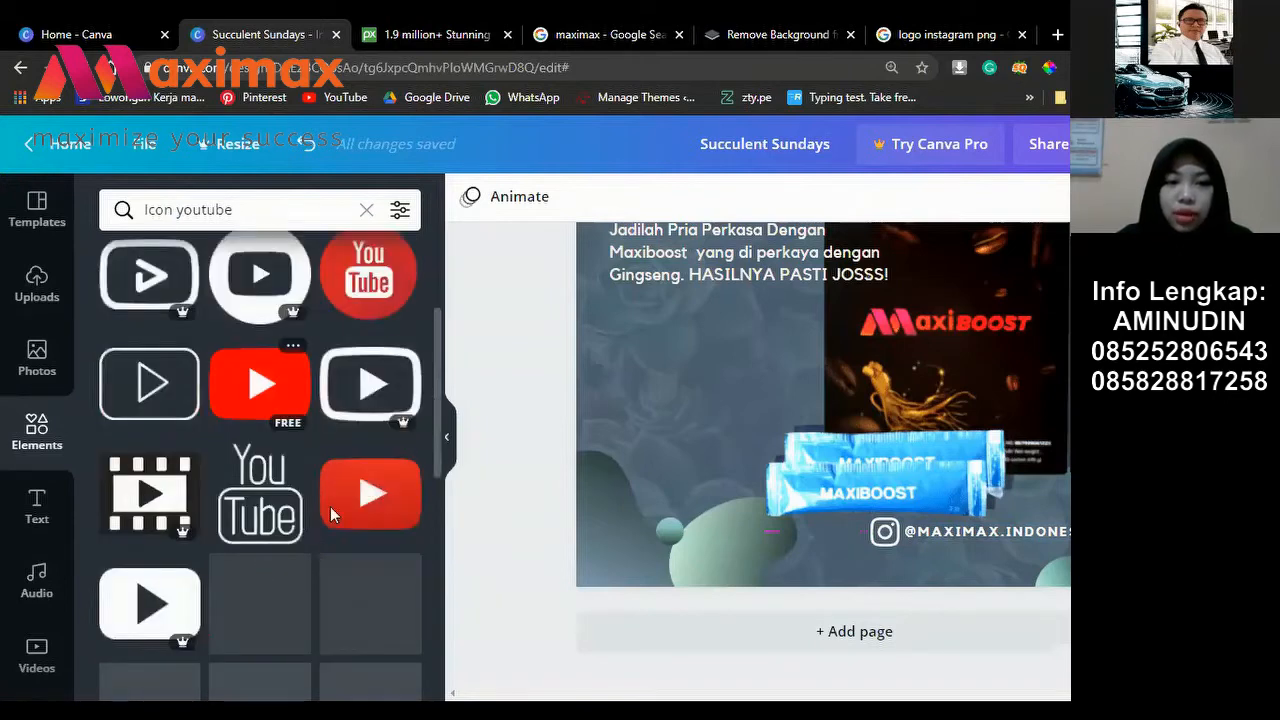
scroll(330, 506, "down", 1)
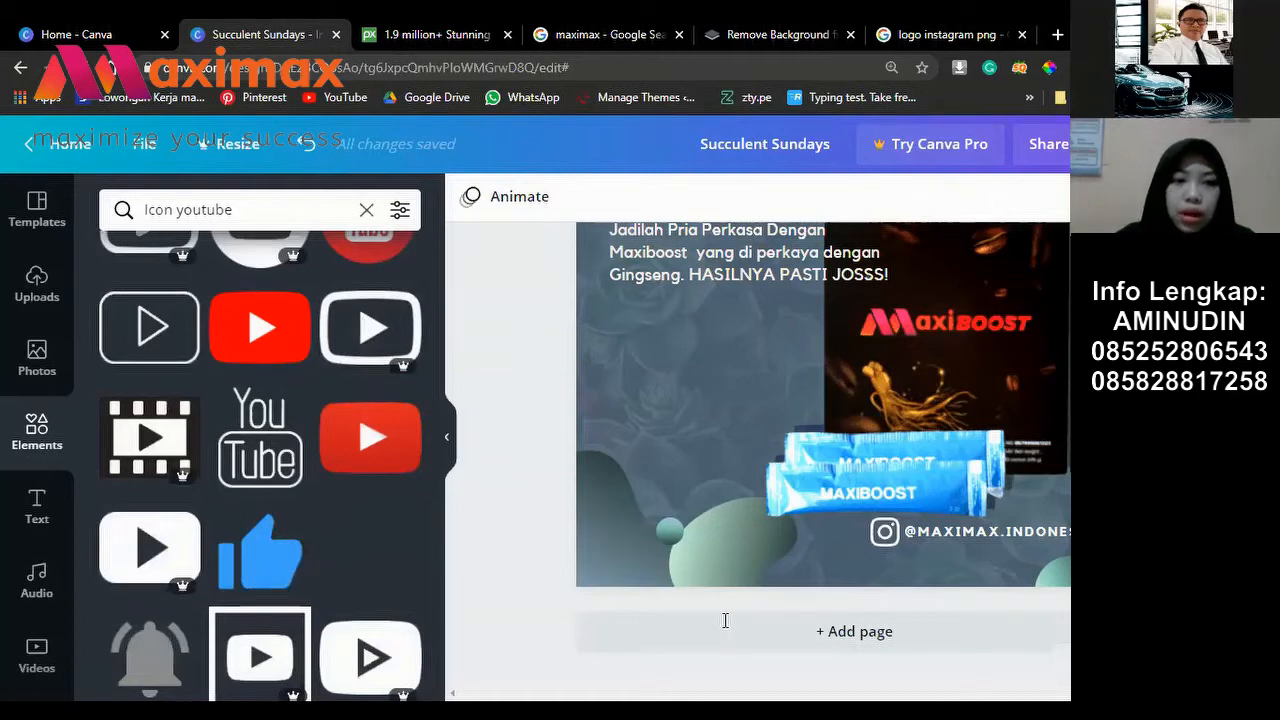
Step: Clear the elements search and start a new query, 'icon tel'
key("ctrl+a")
key("BackSpace")
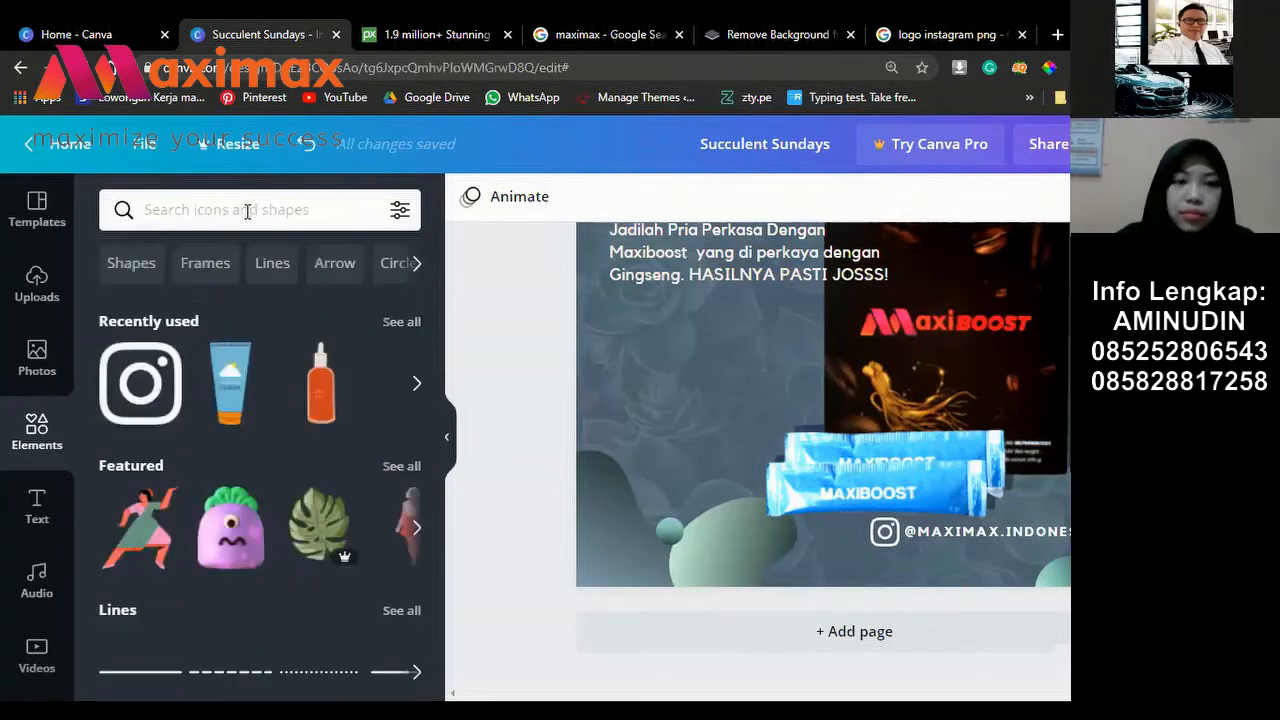
left_click(247, 211)
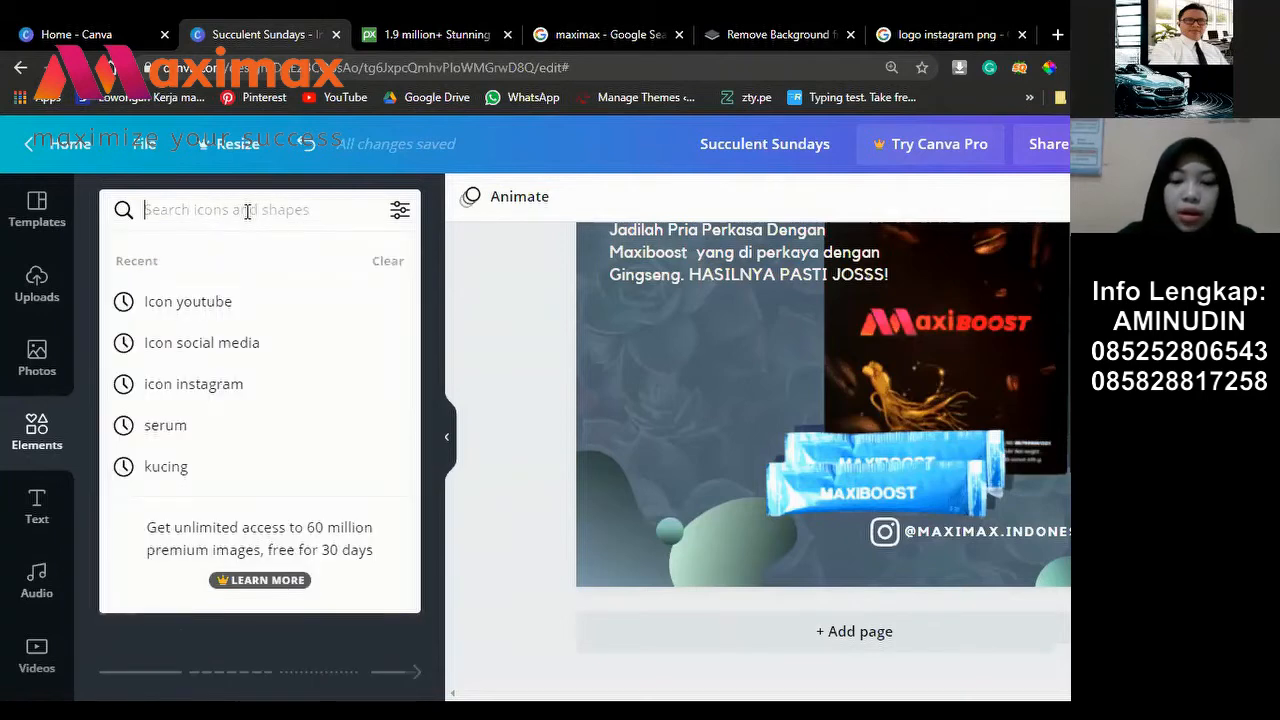
type("i")
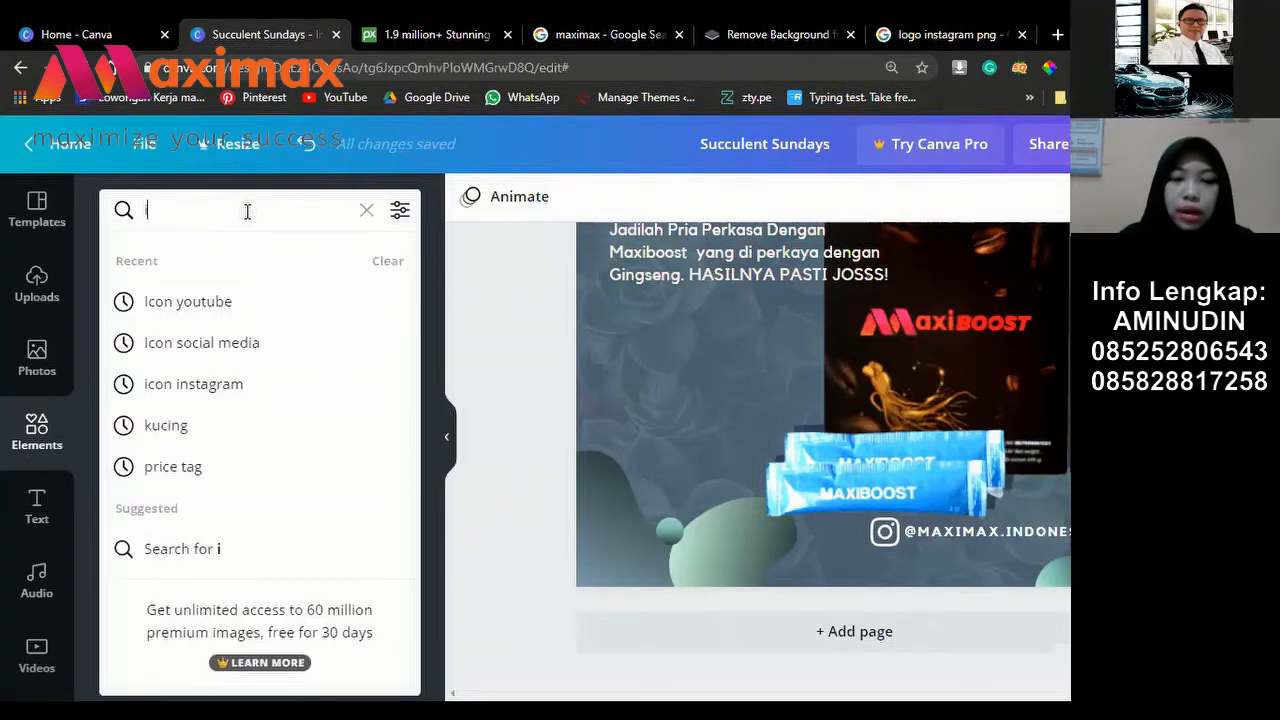
type("con")
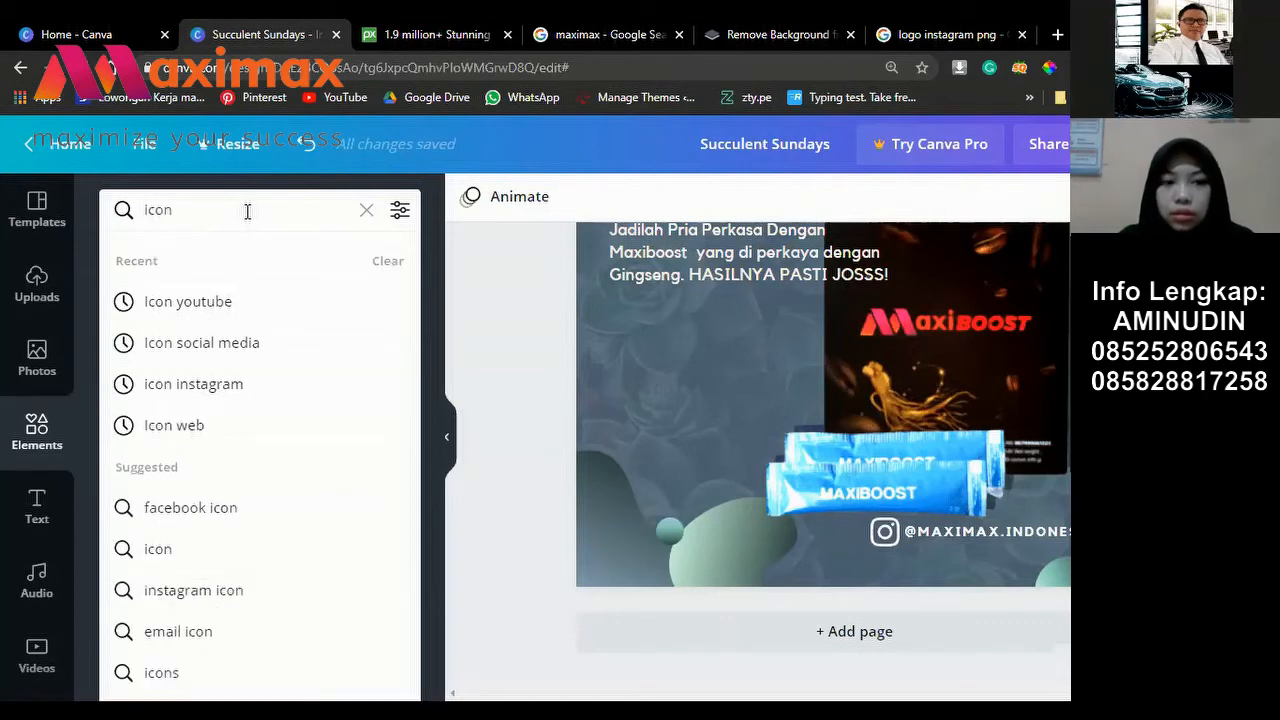
type(" tel")
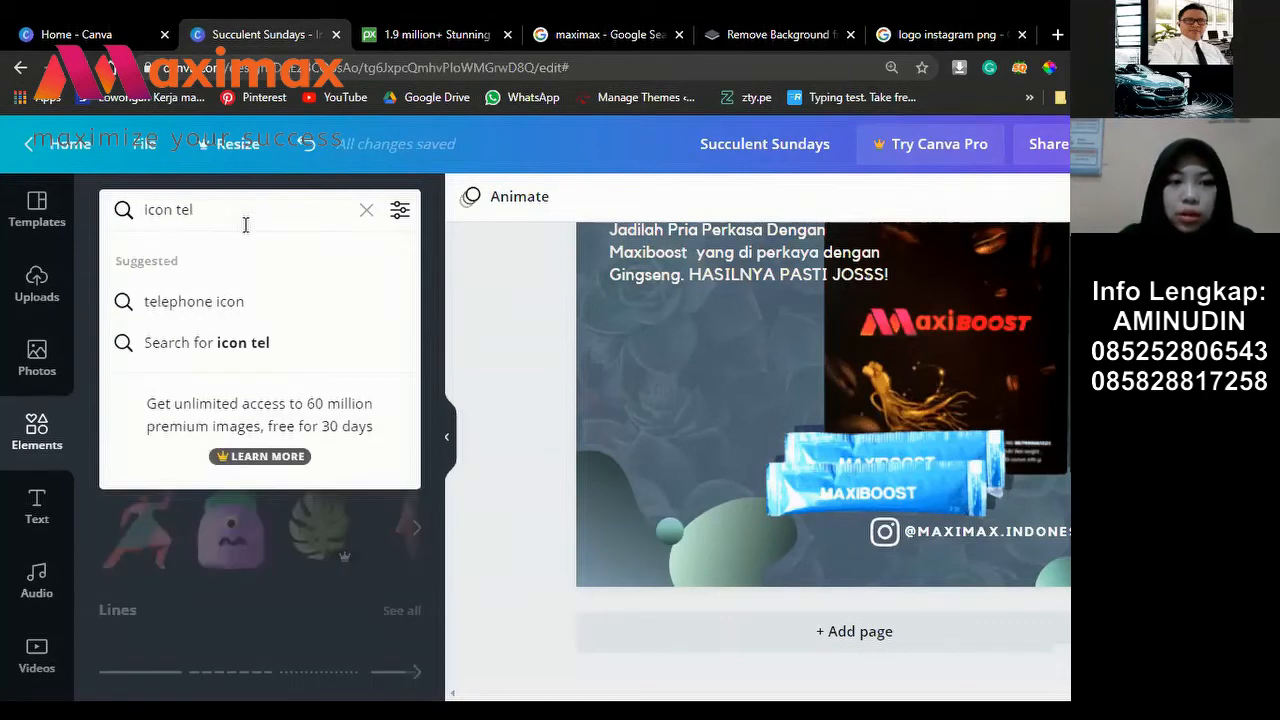
Step: Search Elements for 'telephone icon' and insert the phone-with-signal-waves icon
left_click(224, 317)
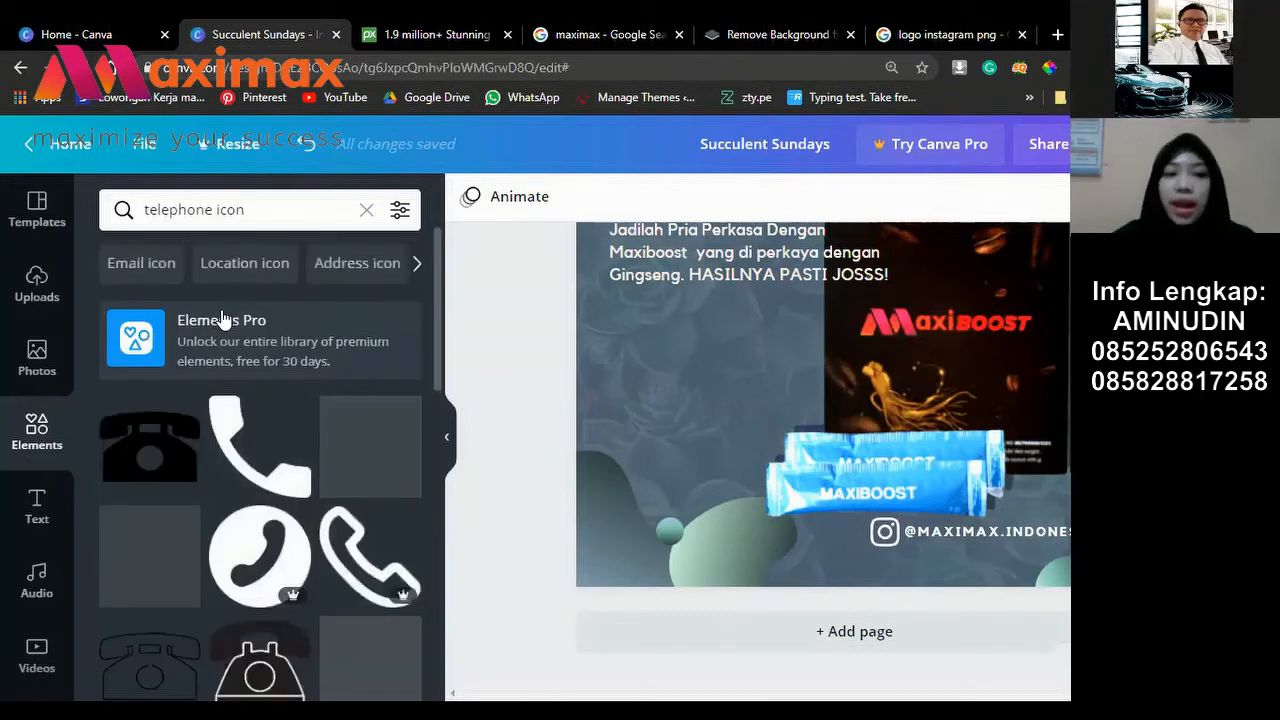
scroll(336, 543, "down", 1)
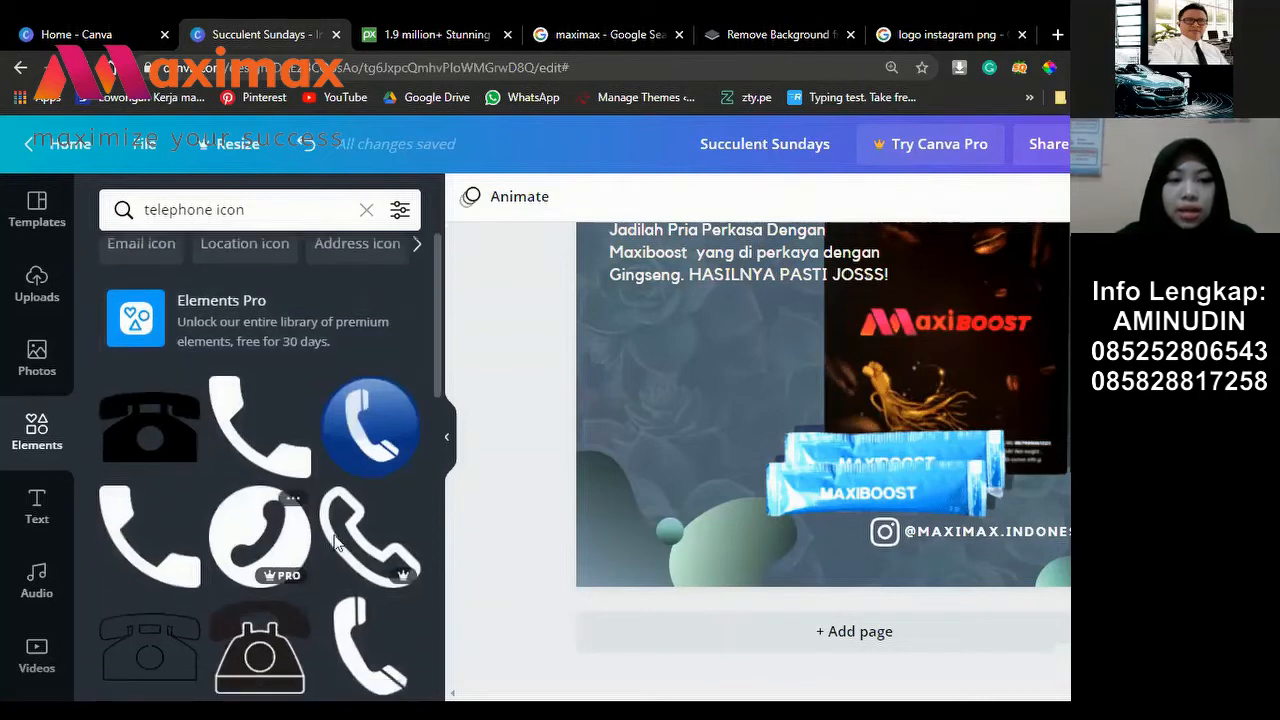
scroll(376, 500, "down", 2)
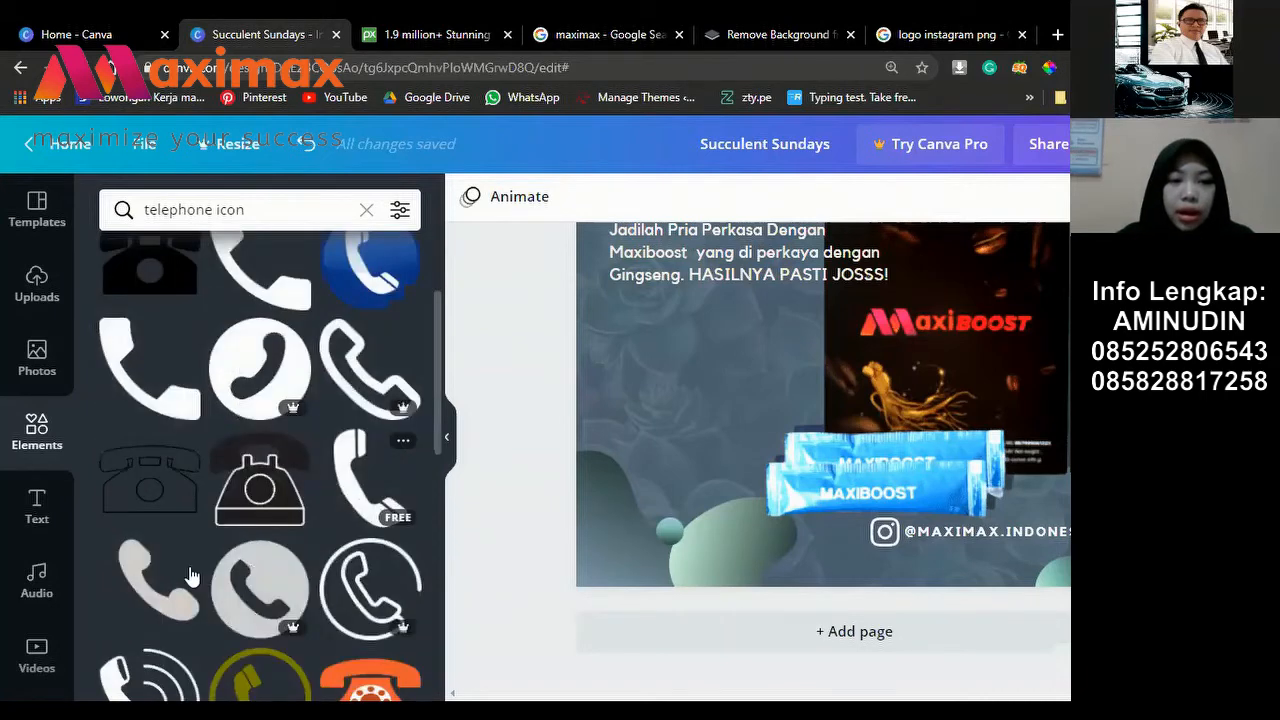
scroll(134, 612, "down", 1)
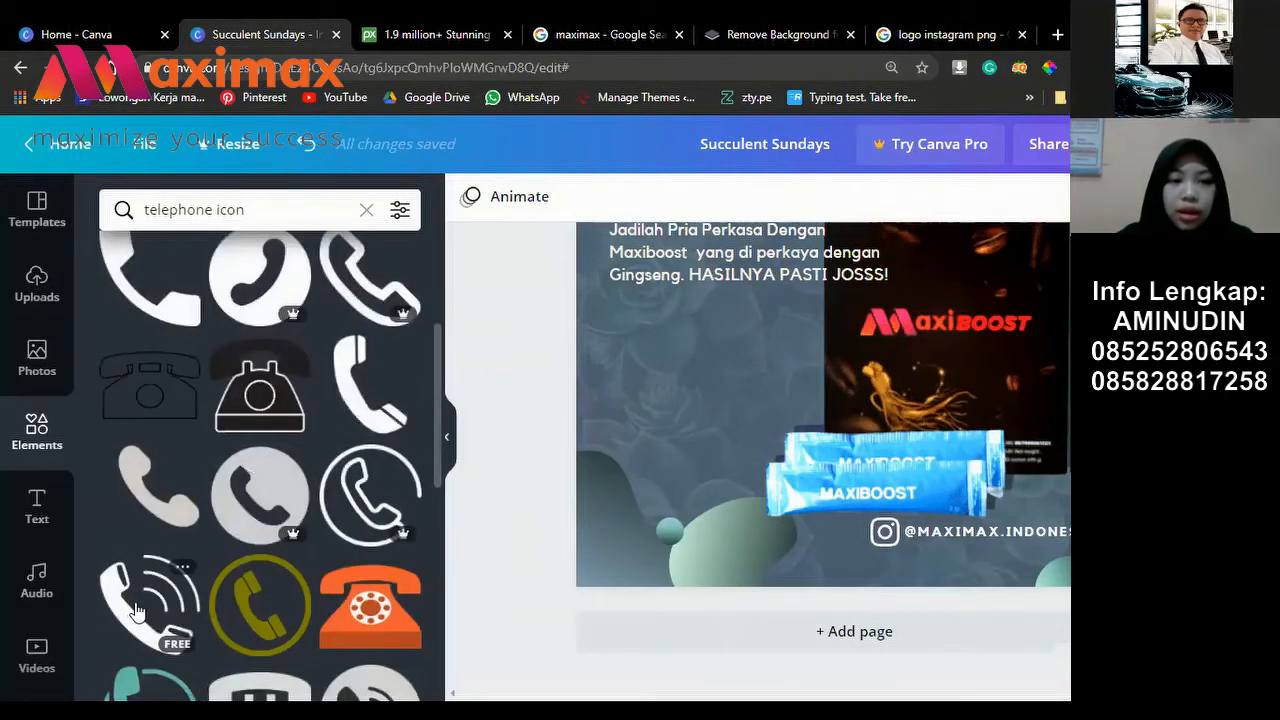
left_click(142, 605)
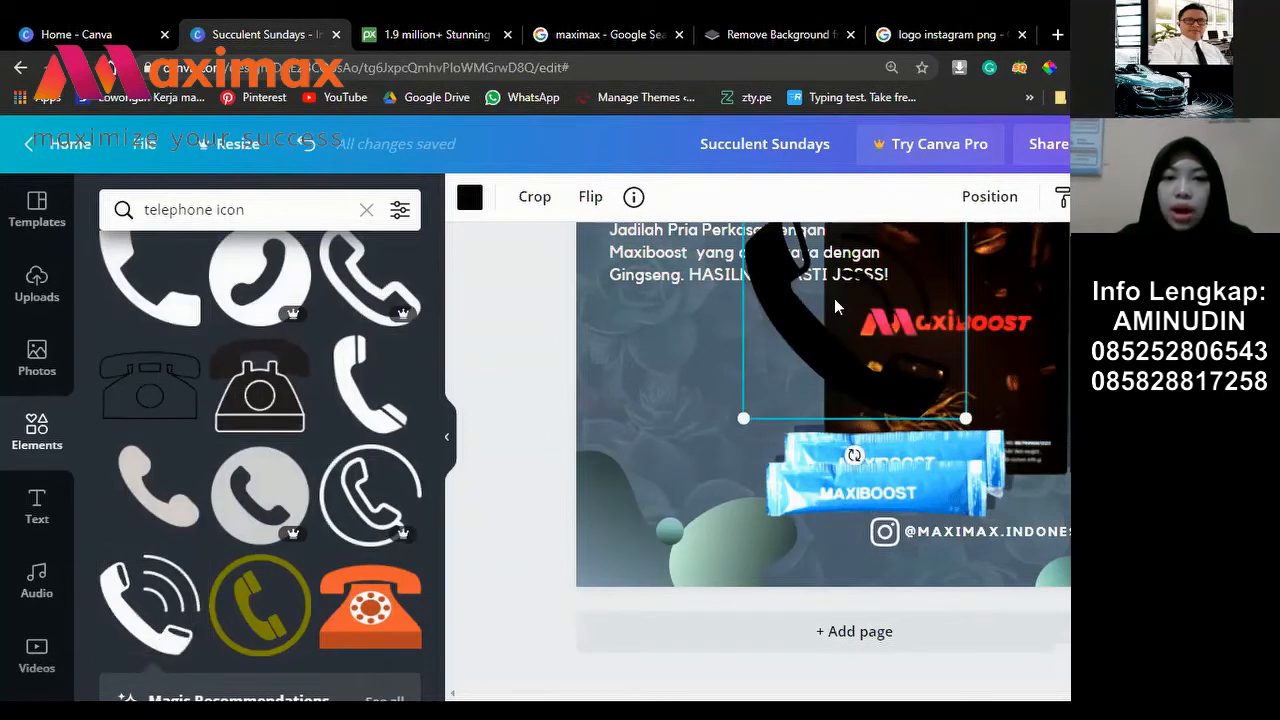
Step: Make the phone icon white, shrink it and place it below the Instagram icon
left_click(470, 200)
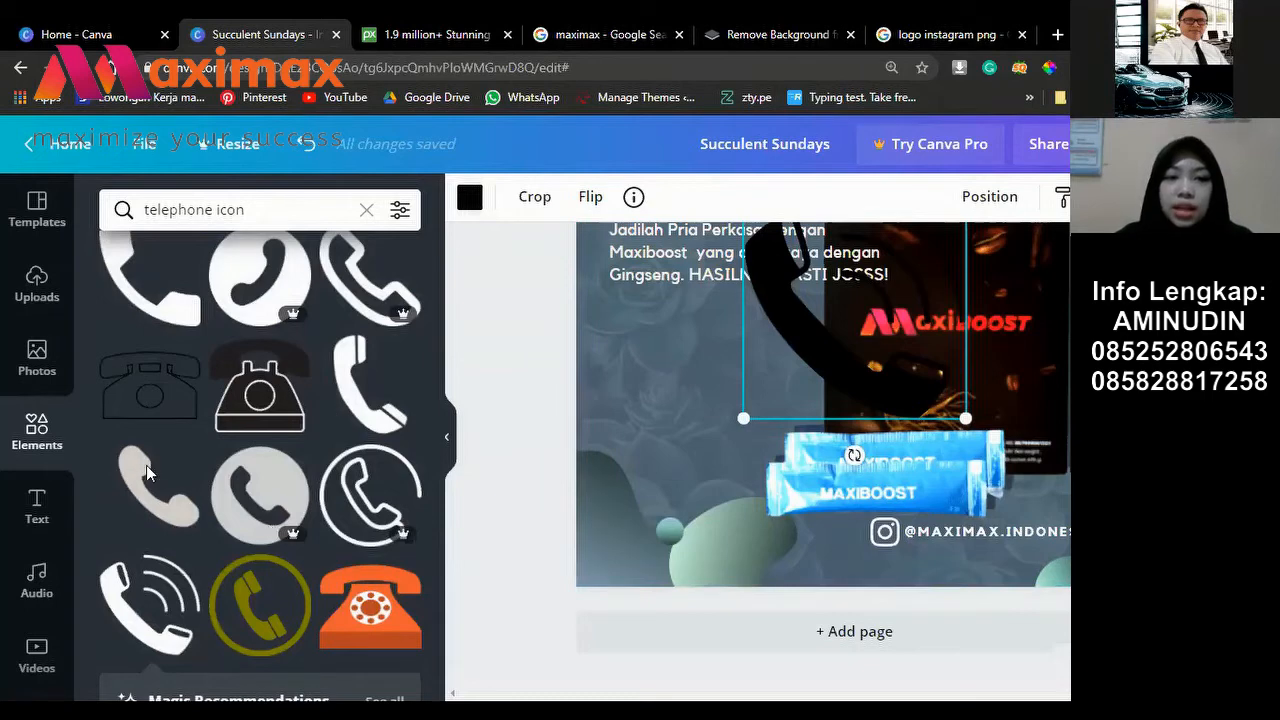
left_click(179, 466)
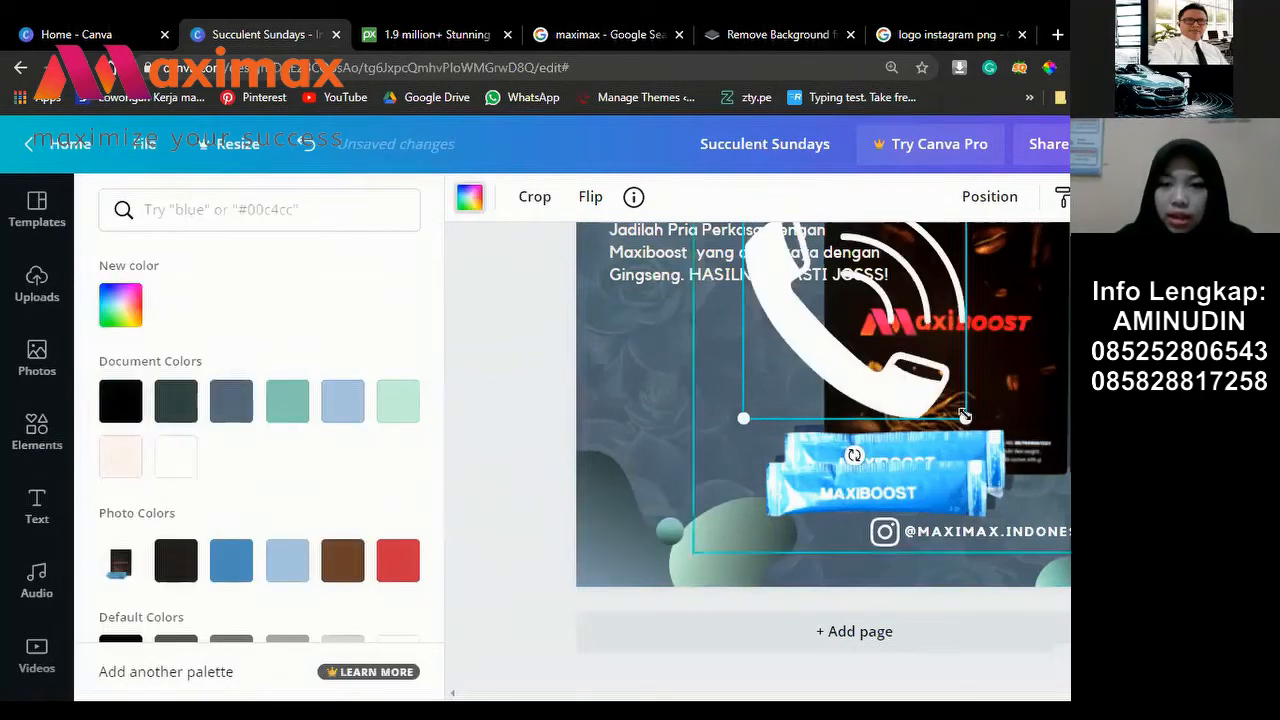
left_click_drag(965, 417, 785, 252)
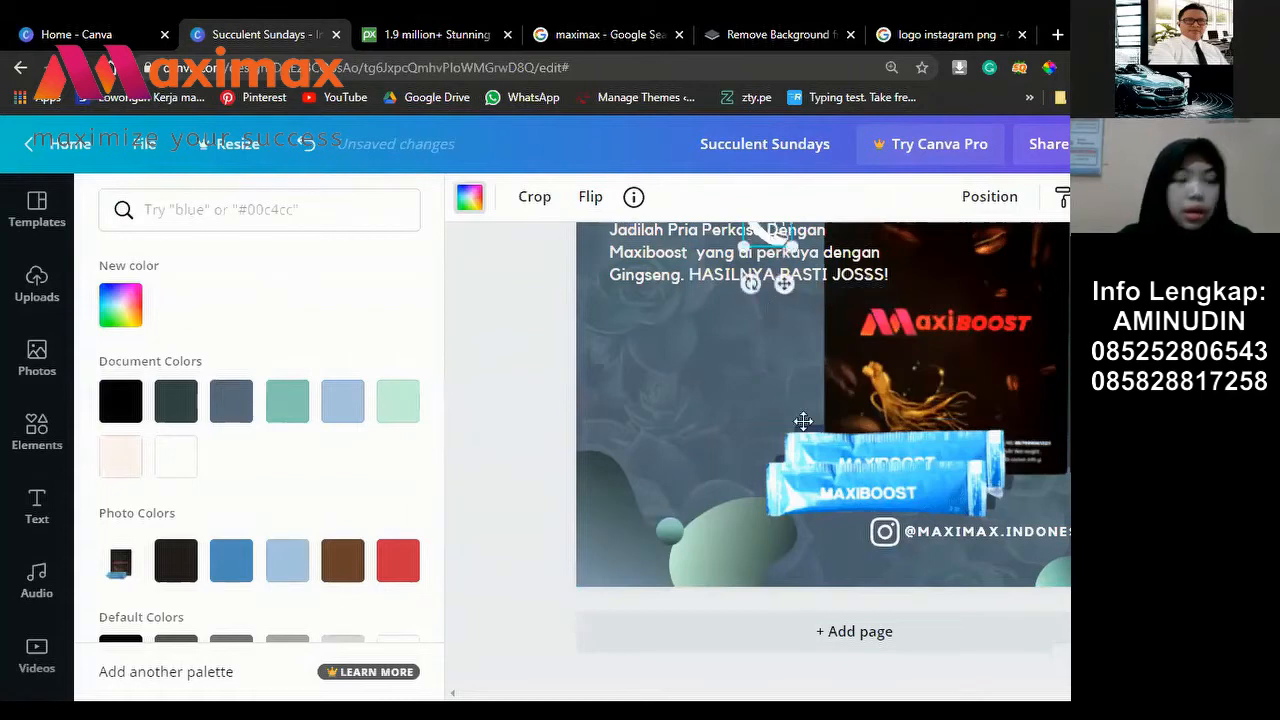
left_click_drag(873, 564, 906, 626)
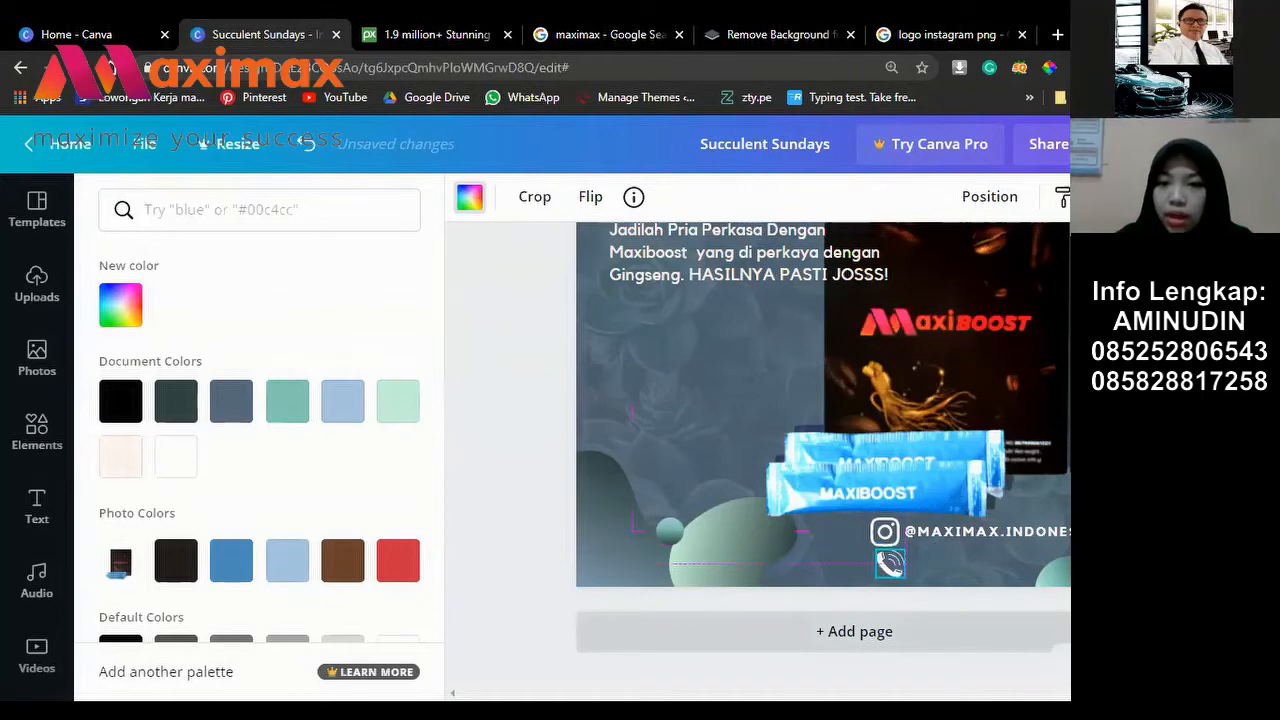
left_click(712, 487)
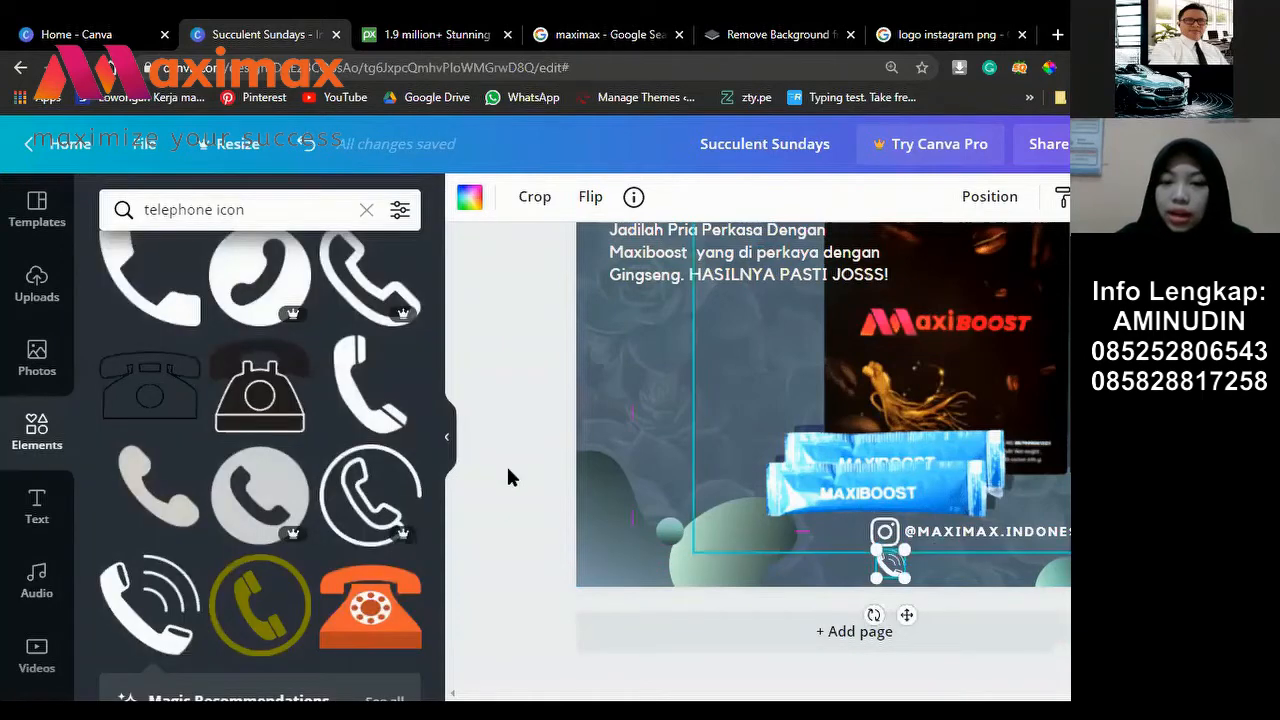
left_click(980, 536)
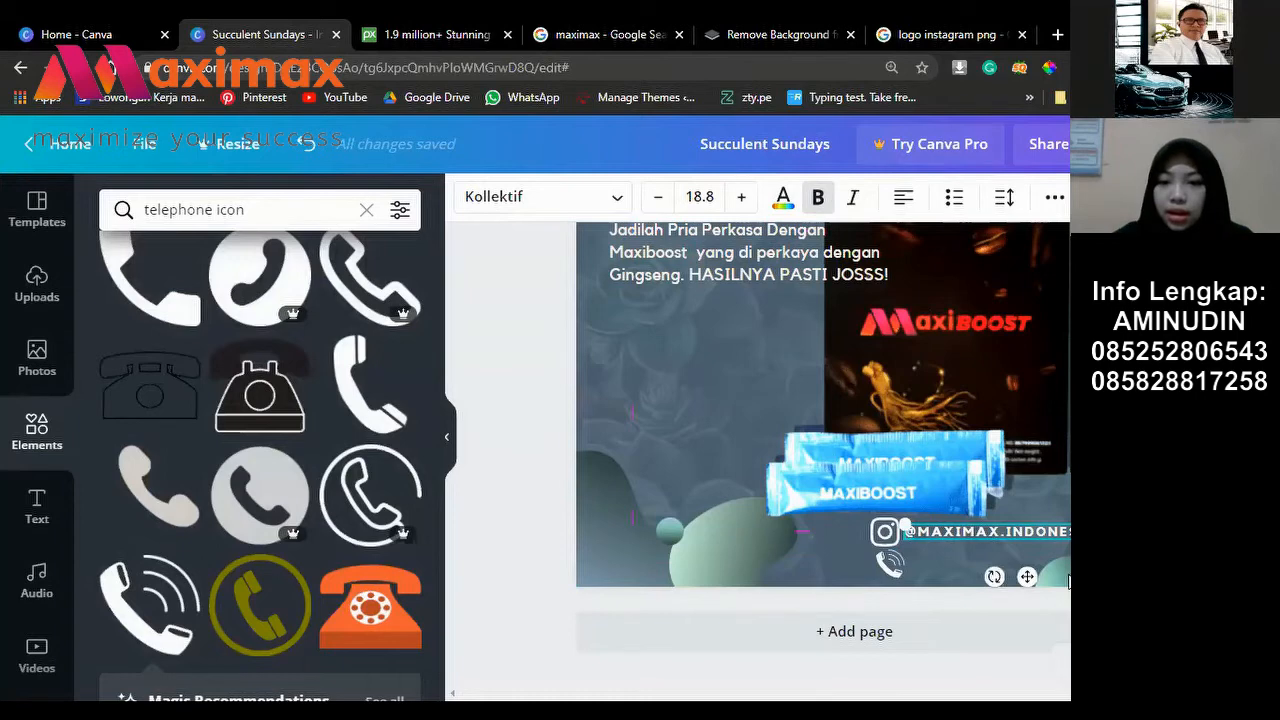
key("ctrl+d")
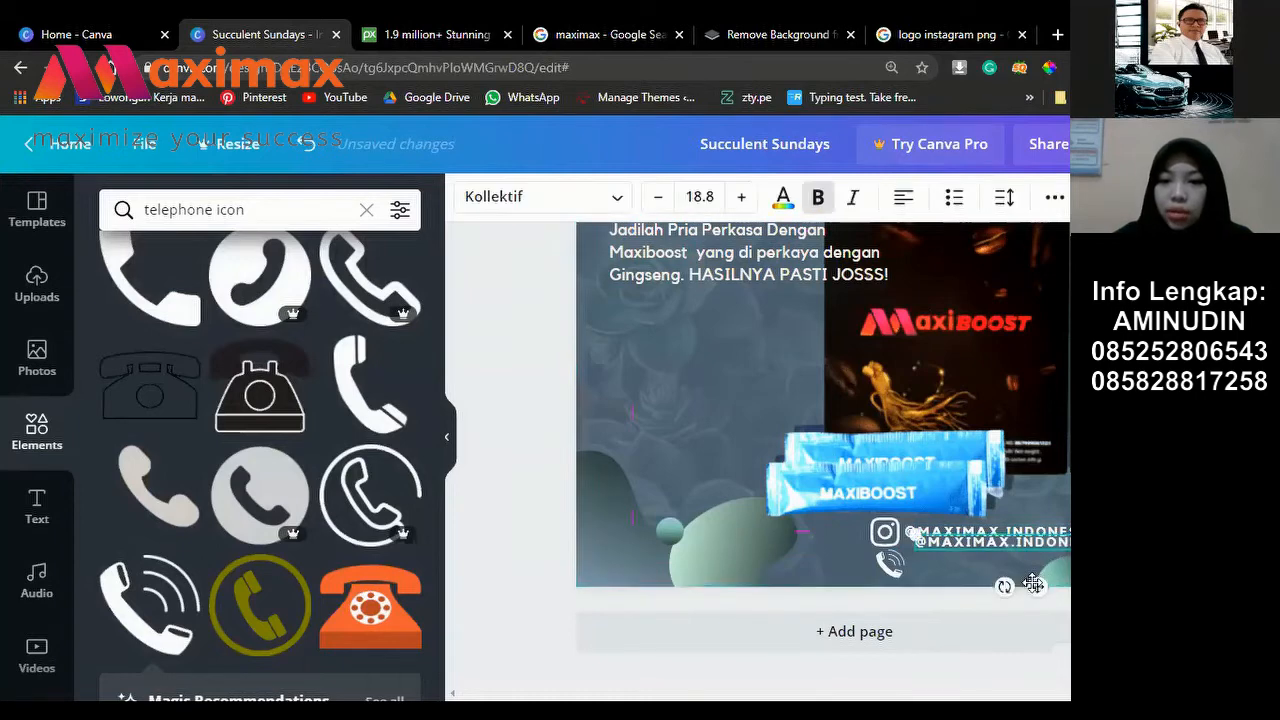
left_click_drag(1030, 588, 1028, 592)
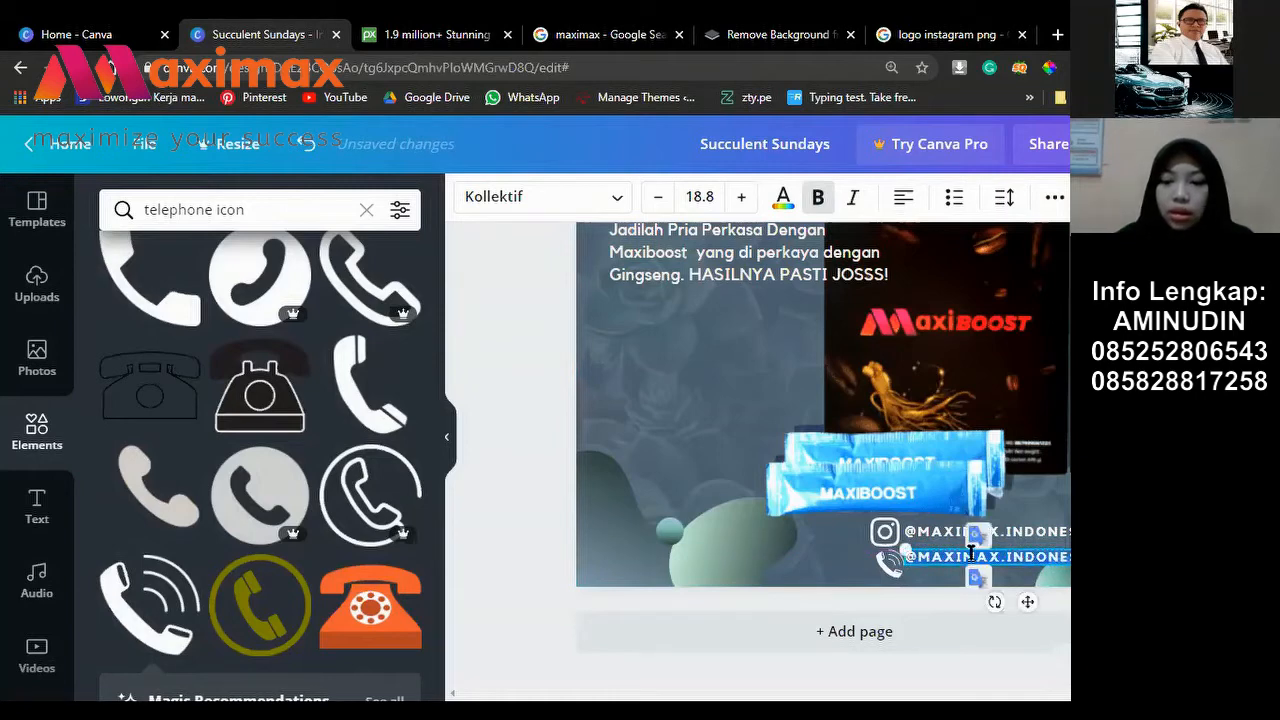
key("BackSpace")
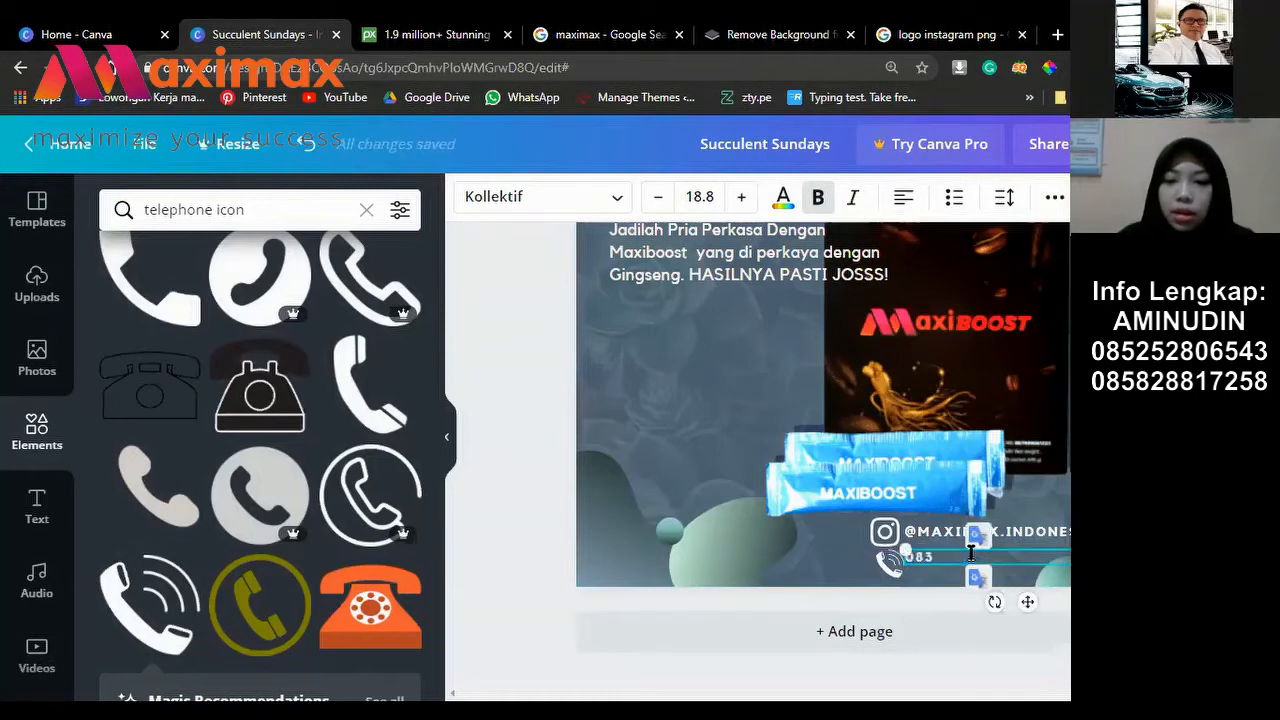
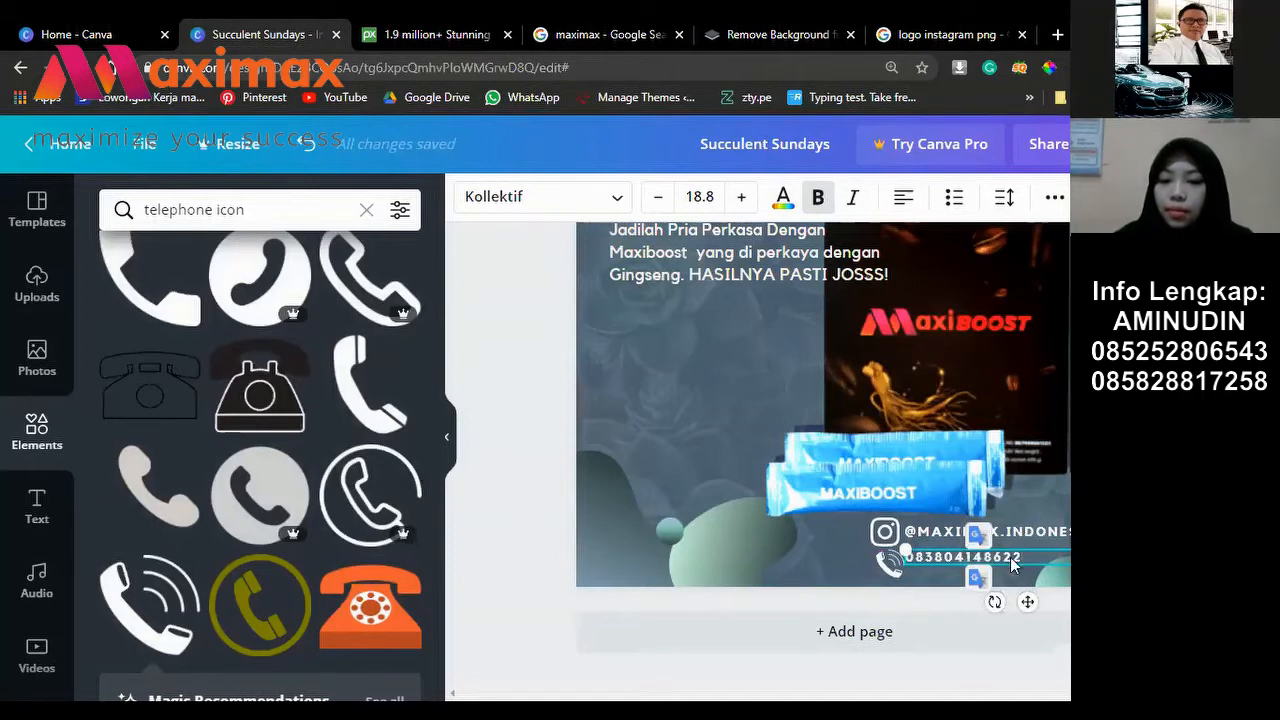
left_click_drag(1010, 557, 1010, 558)
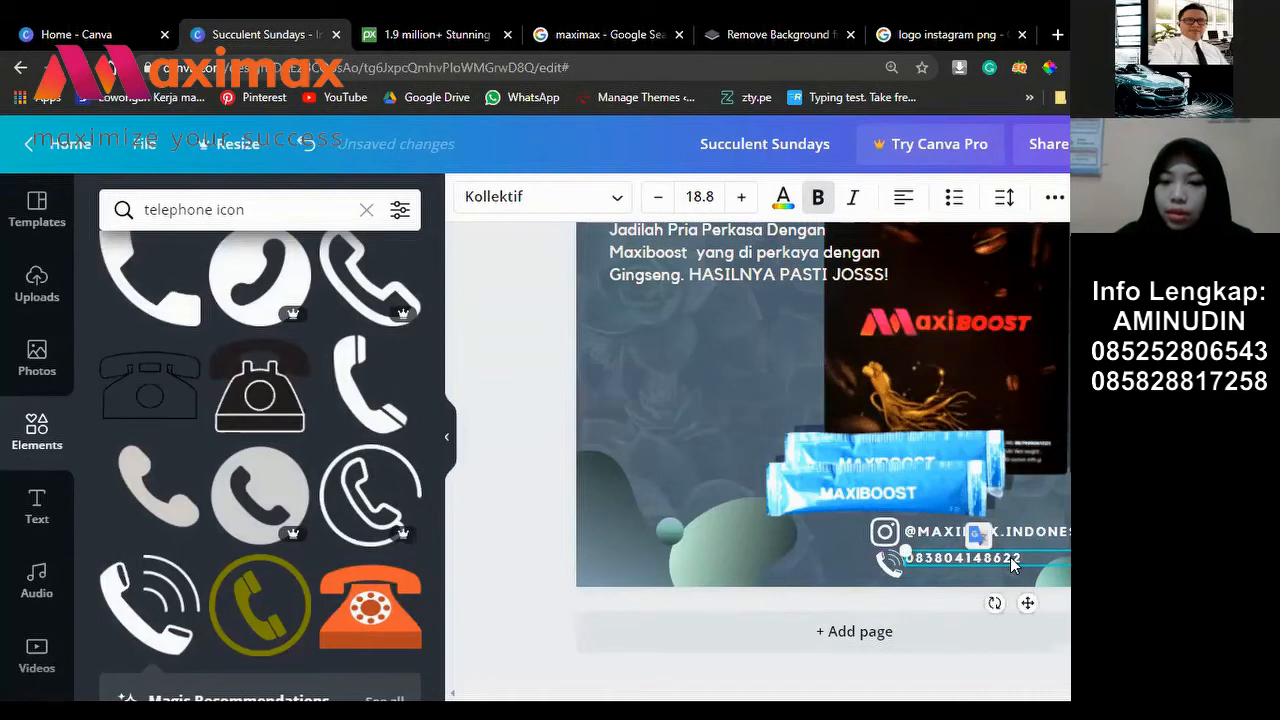
left_click_drag(1013, 565, 1015, 567)
key("Escape")
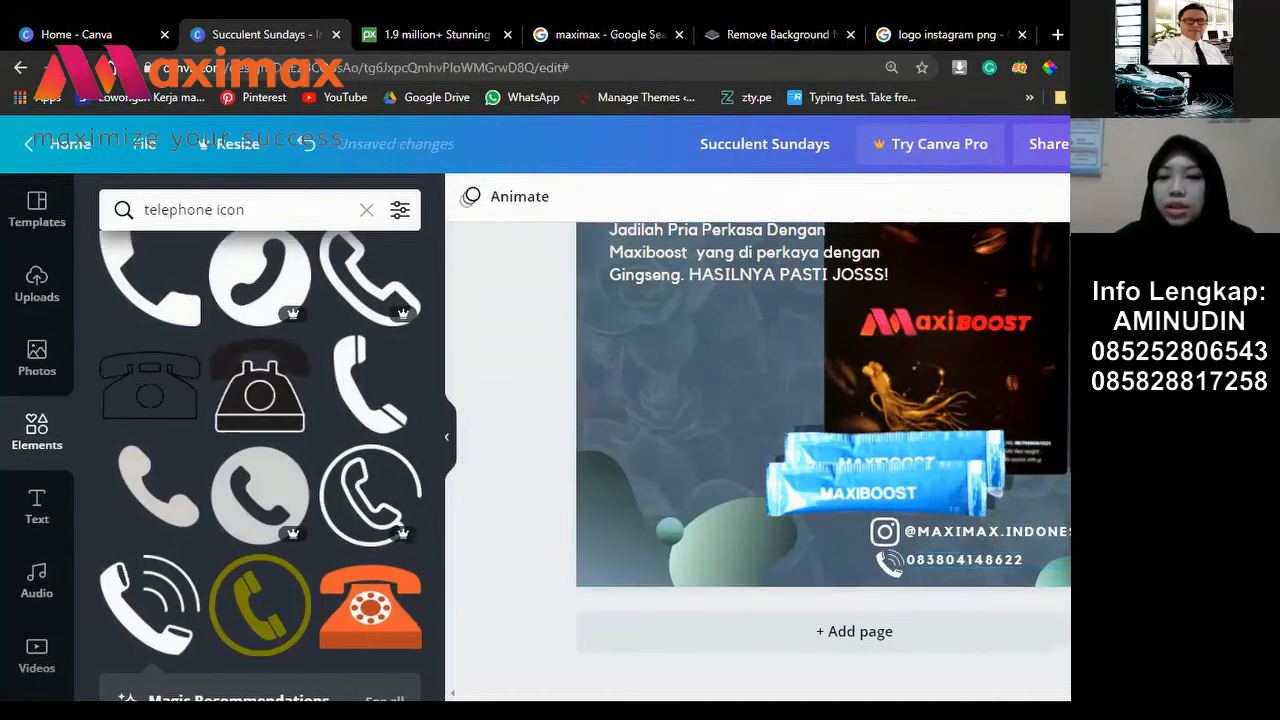
scroll(823, 430, "up", 3)
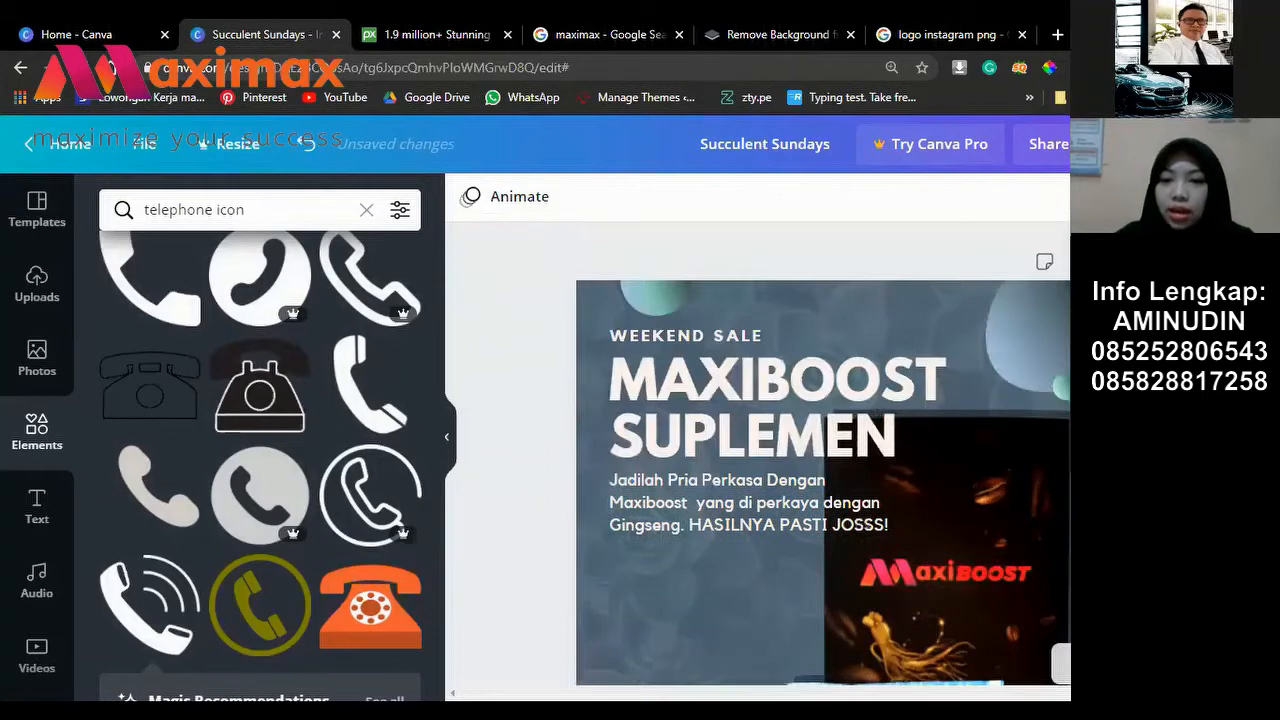
Step: Fit the whole ad in view, then show it as a full-screen preview
left_click(1068, 664)
left_click(1060, 564)
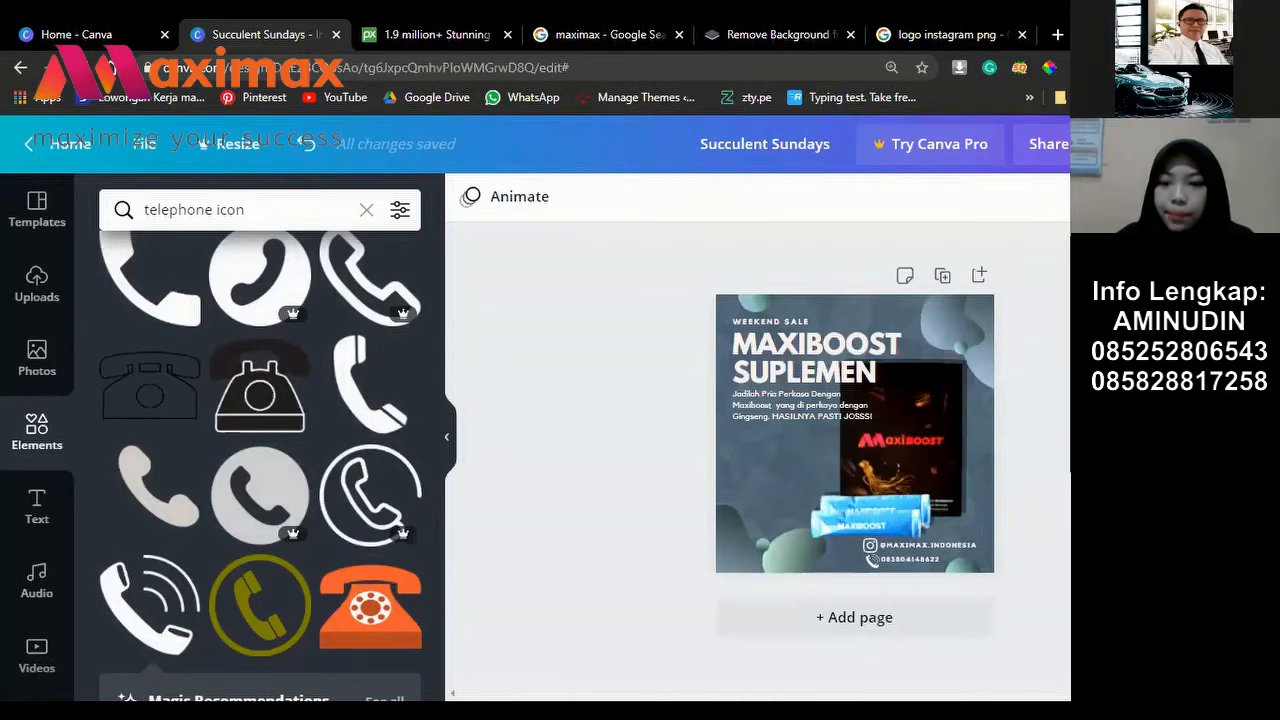
left_click(1068, 662)
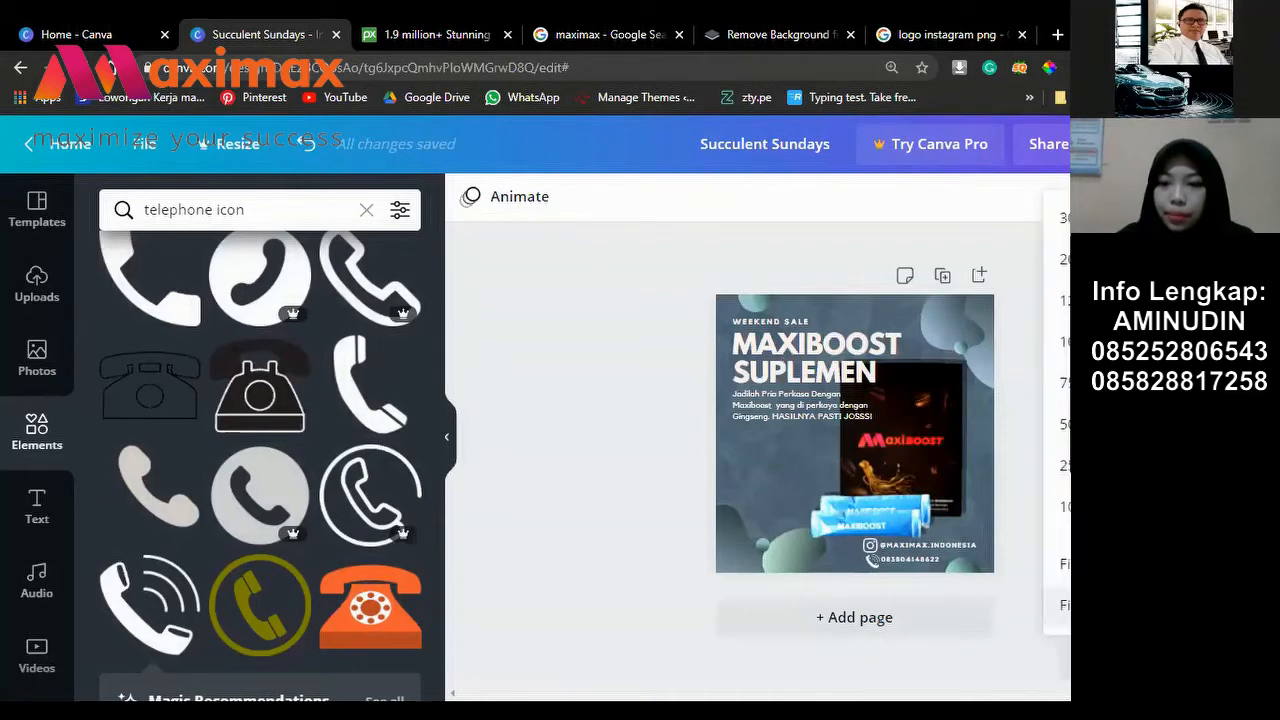
left_click(1136, 662)
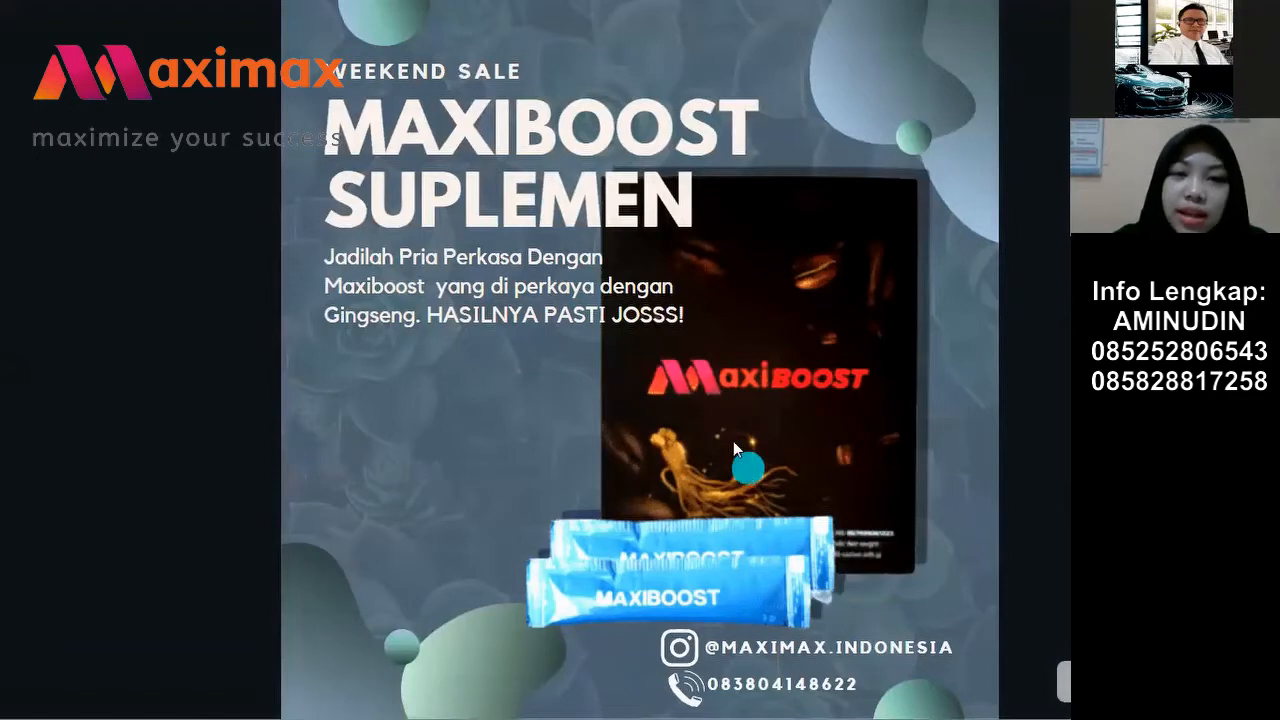
Step: Review the finished MAXIBOOST ad in full screen, then exit back to the editor
scroll(797, 426, "up", 1)
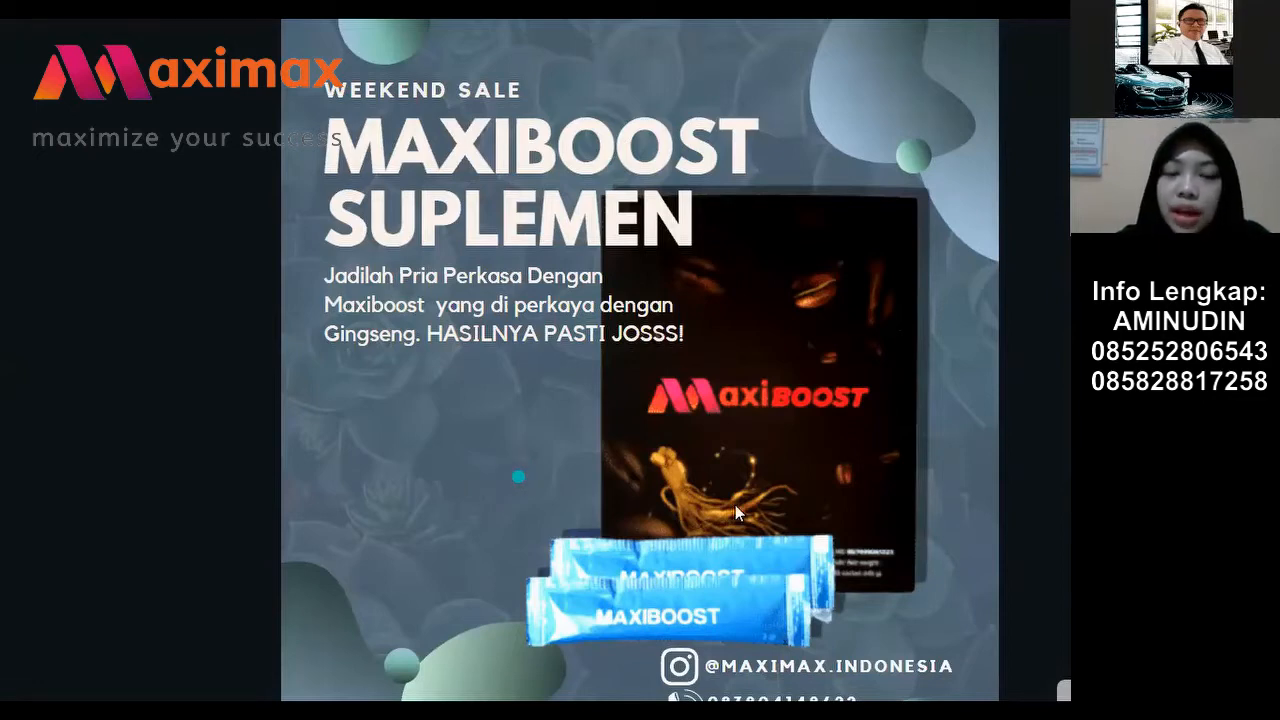
left_click(169, 184)
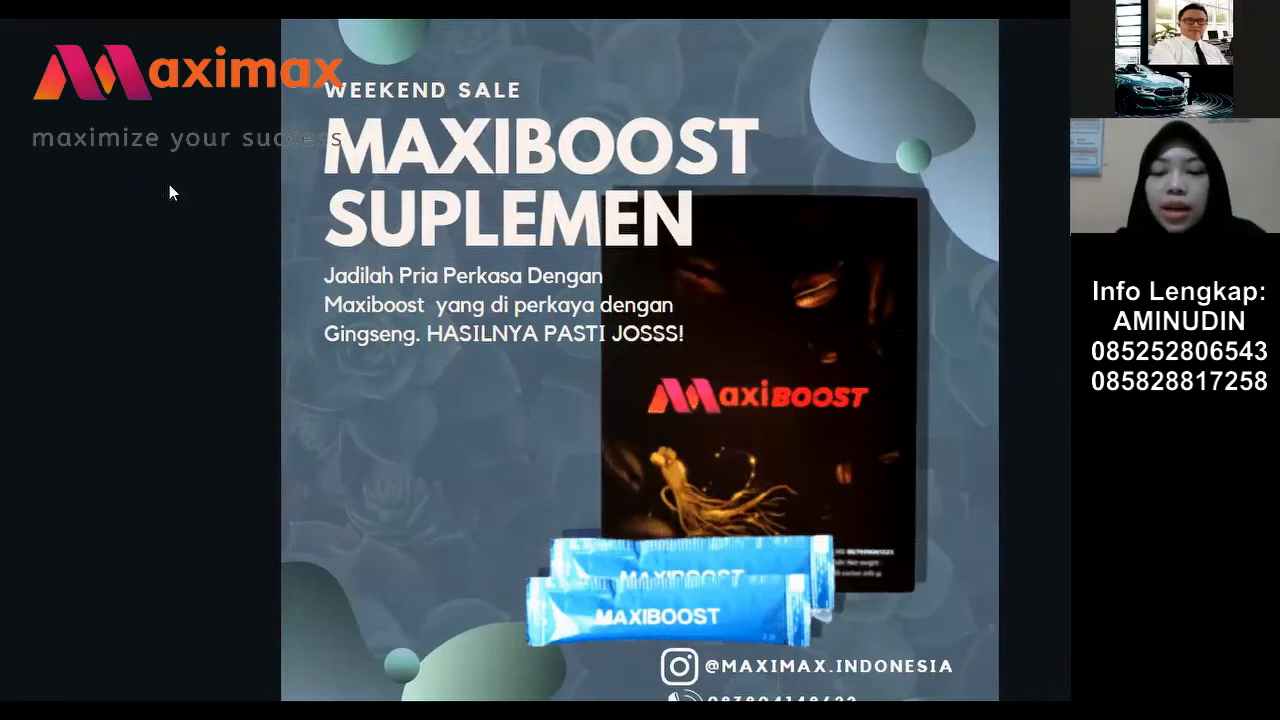
left_click(865, 688)
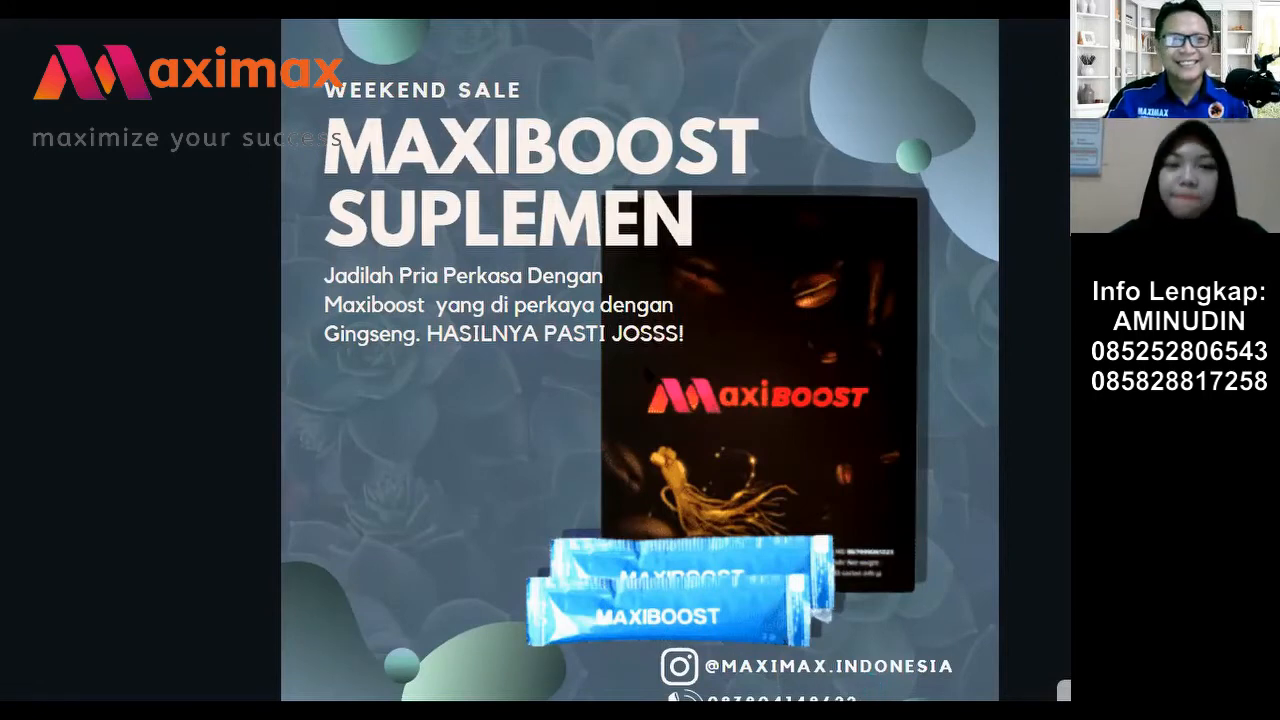
key("Escape")
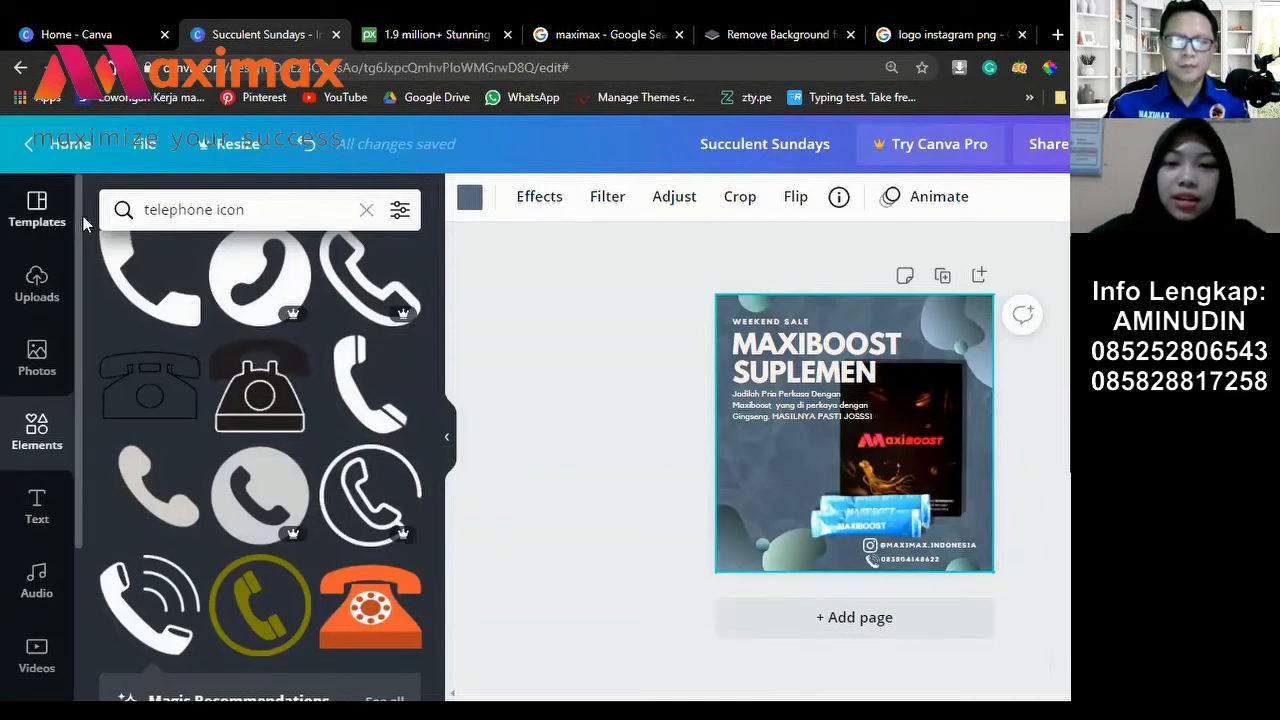
Step: Download the MAXIBOOST SUPLEMEN ad with PNG as the file type
left_click(702, 298)
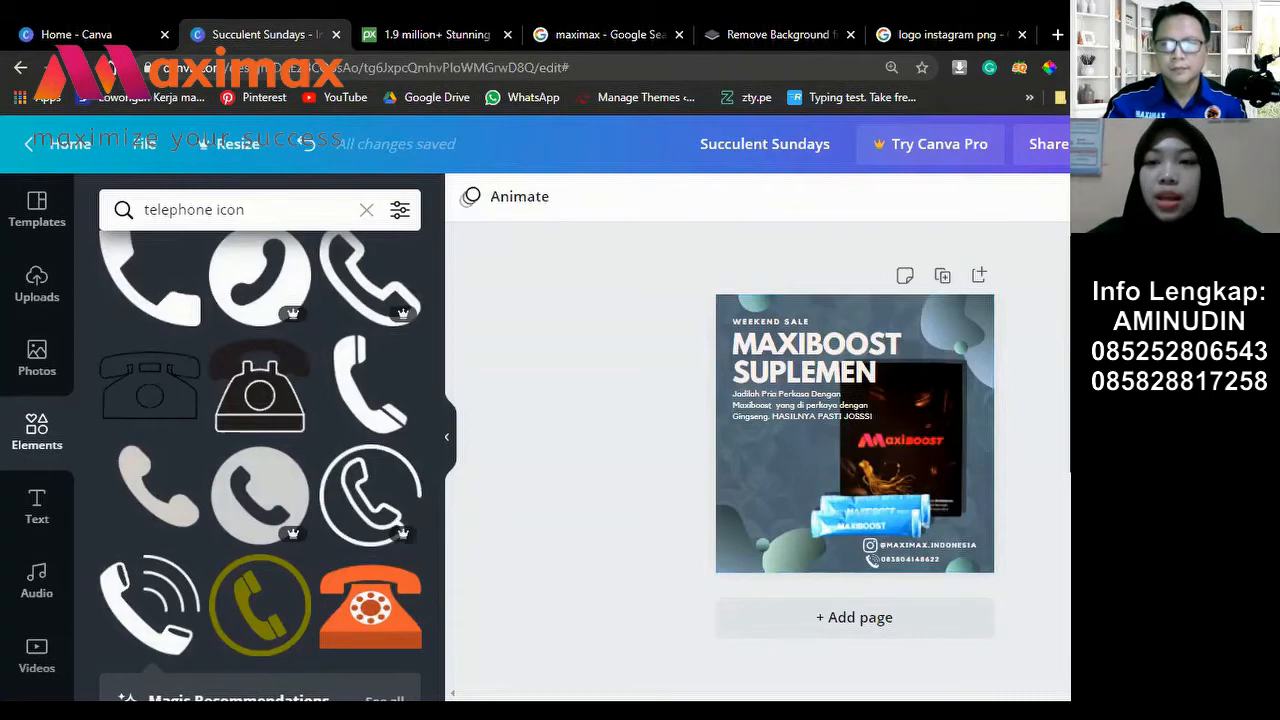
left_click(1115, 144)
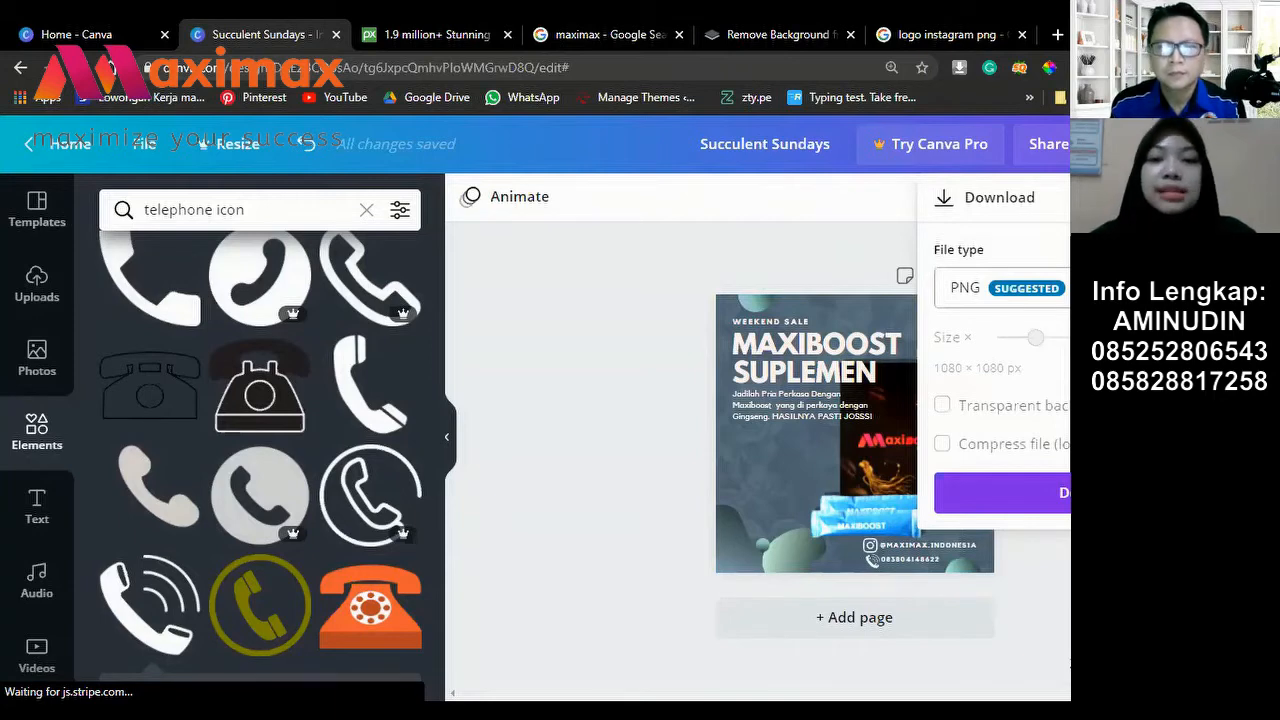
left_click(1000, 287)
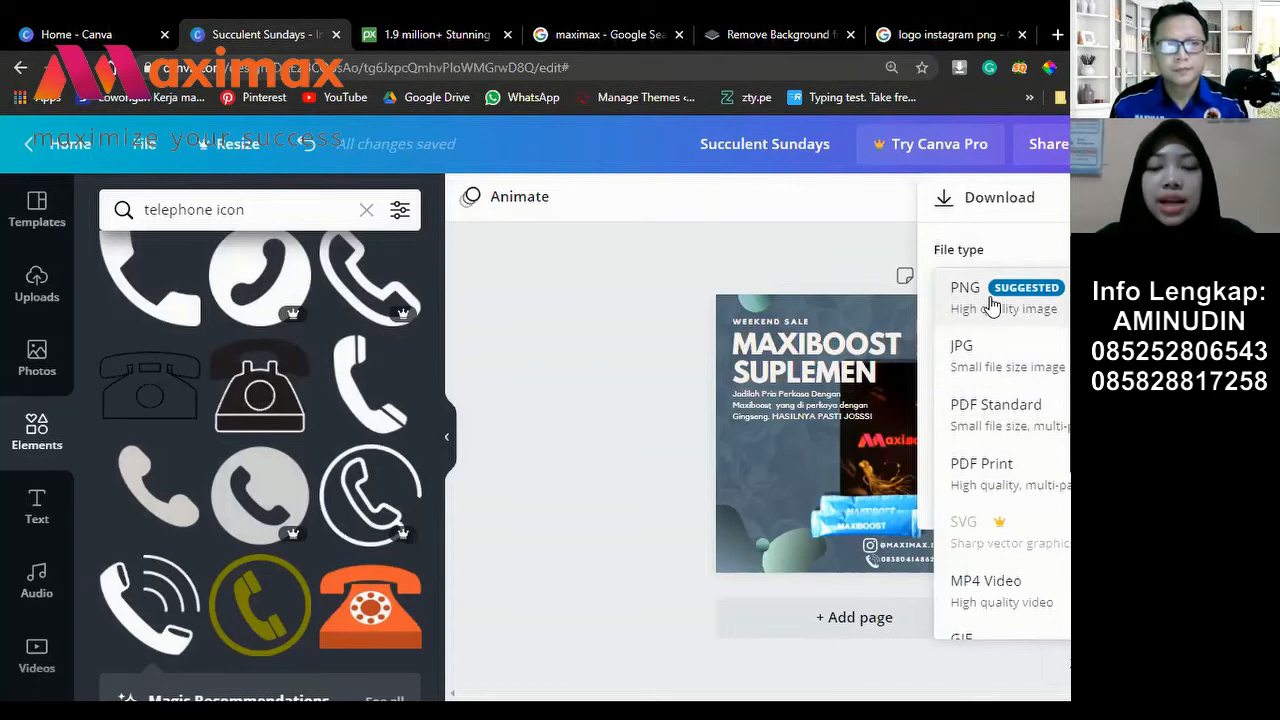
left_click(1058, 310)
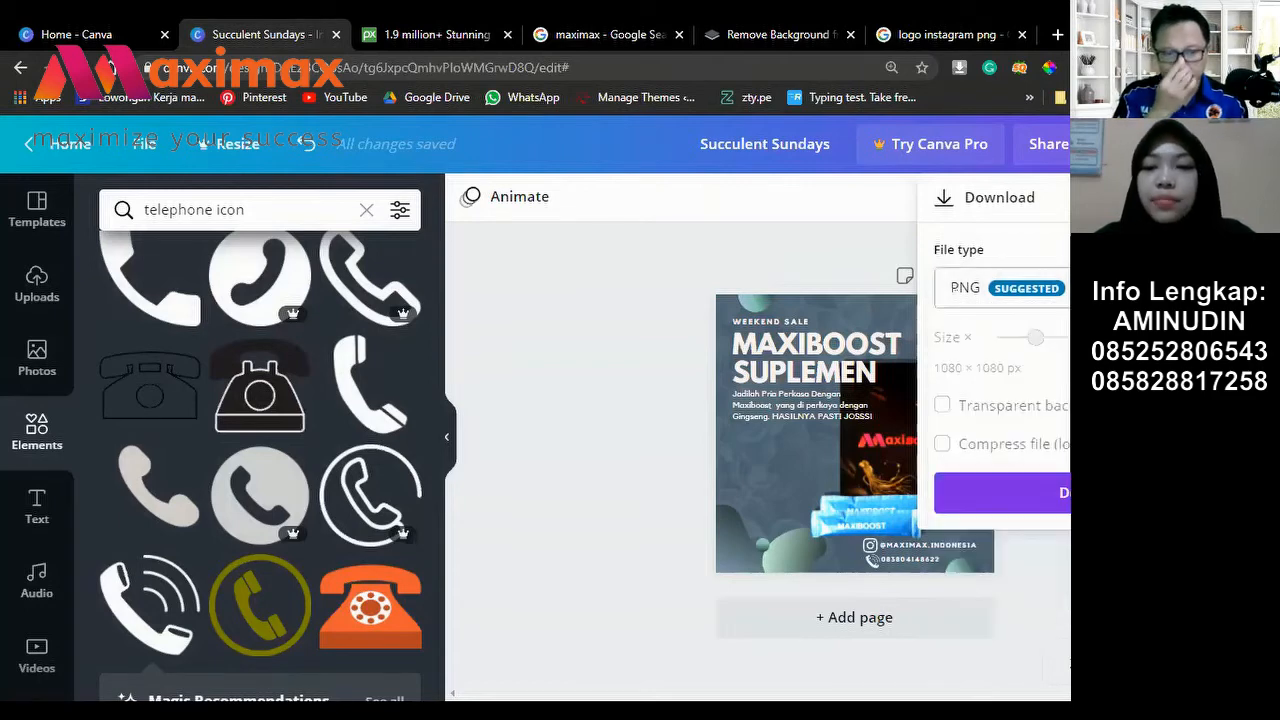
left_click(1050, 507)
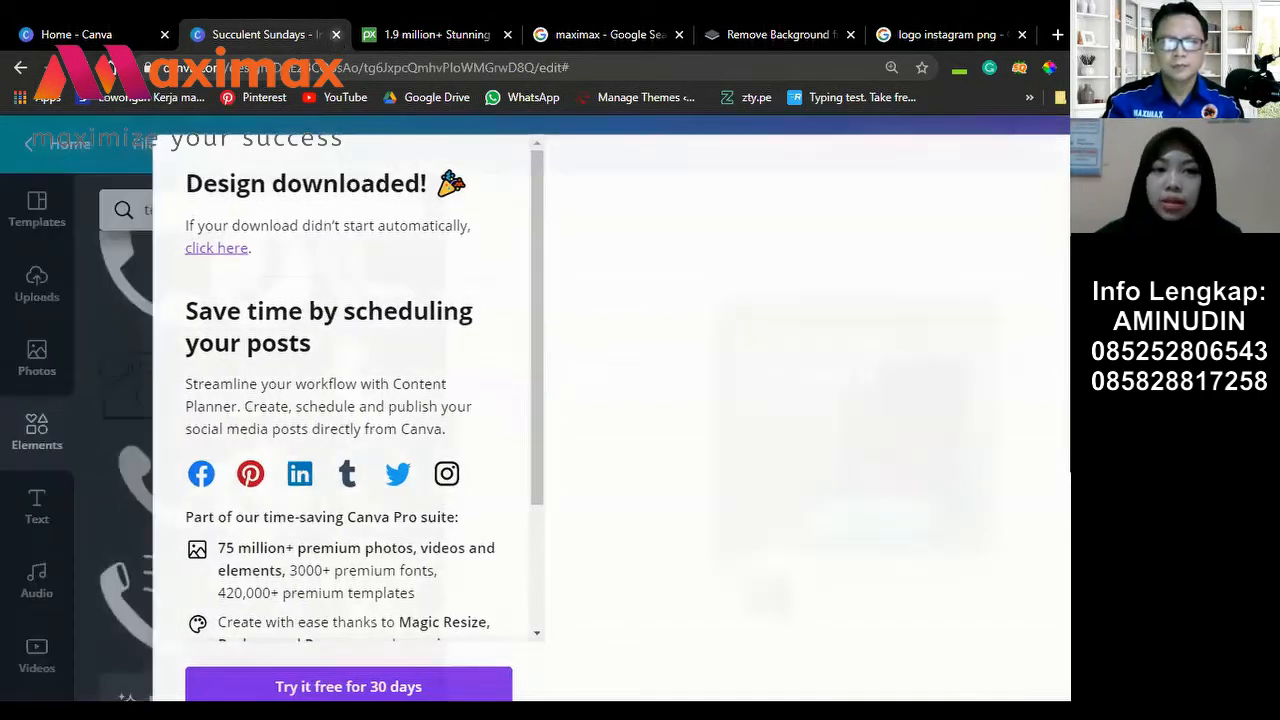
Step: Close the Succulent Sundays design tab and browse Canva Home's design type suggestions
left_click(336, 34)
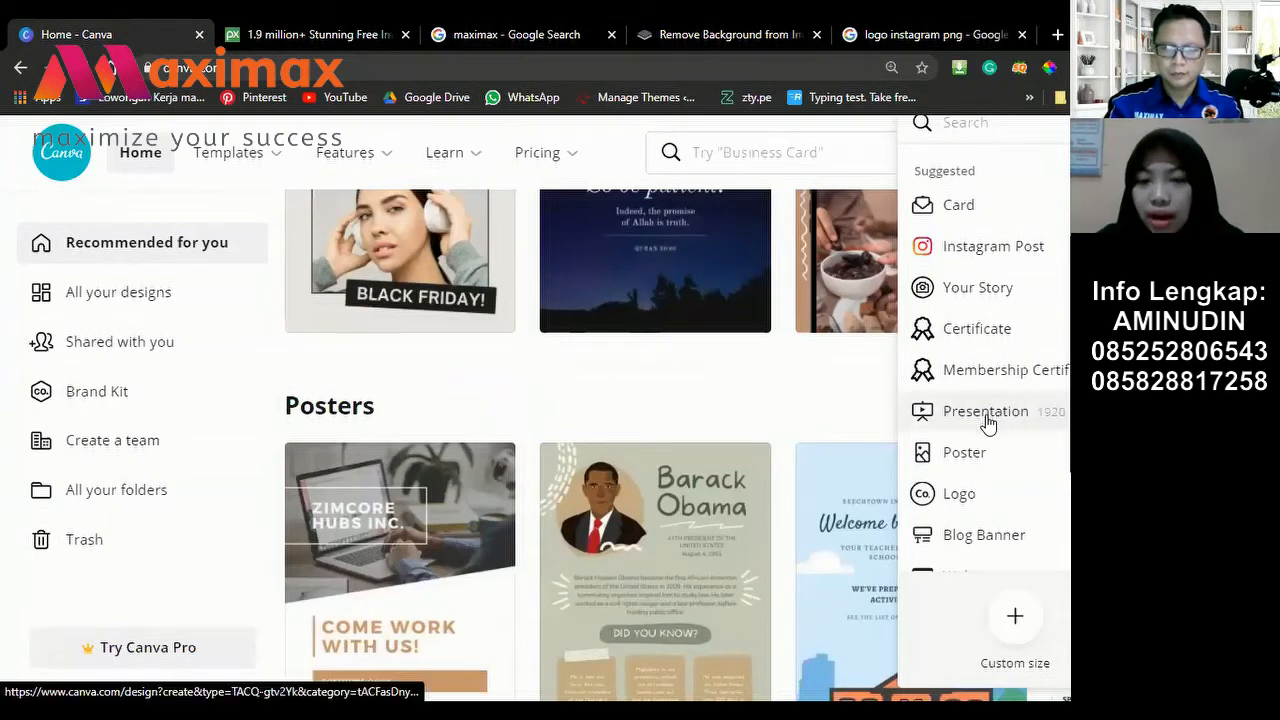
scroll(988, 424, "down", 3)
scroll(990, 418, "down", 1)
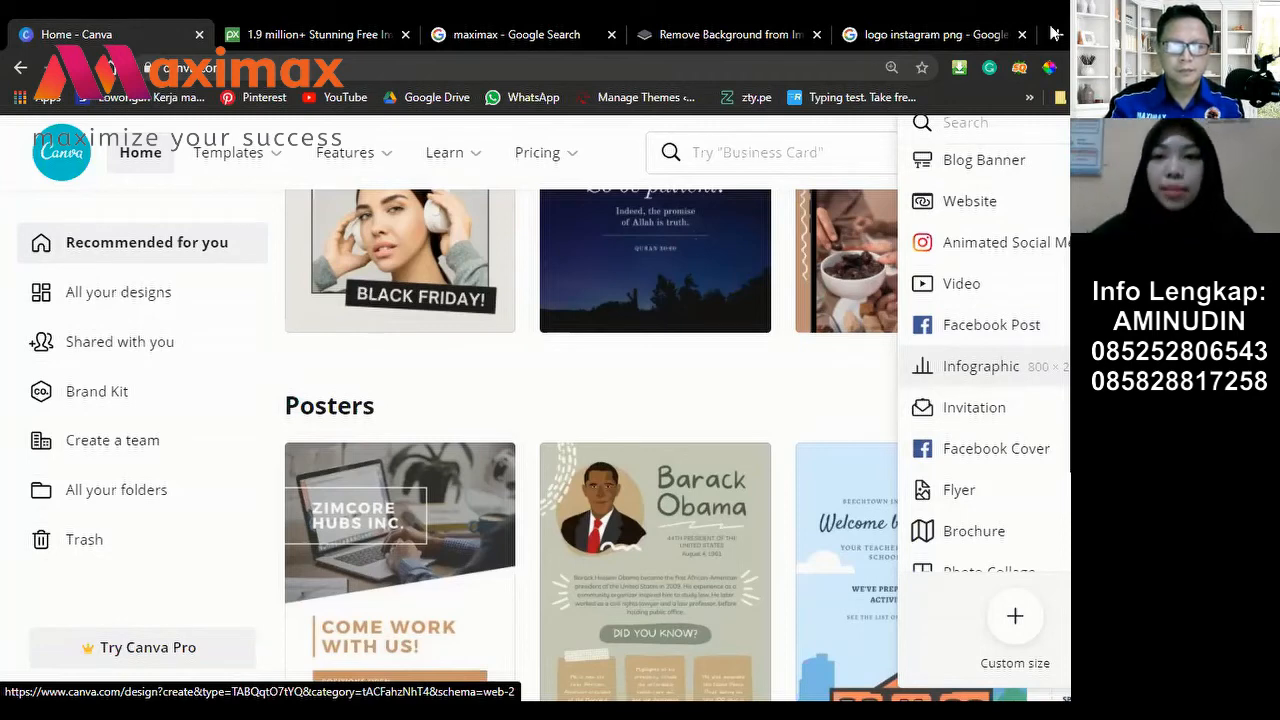
Step: Load facebook.com in a new browser tab, retrying in a fresh tab after it froze
key("ctrl+t")
left_click(699, 72)
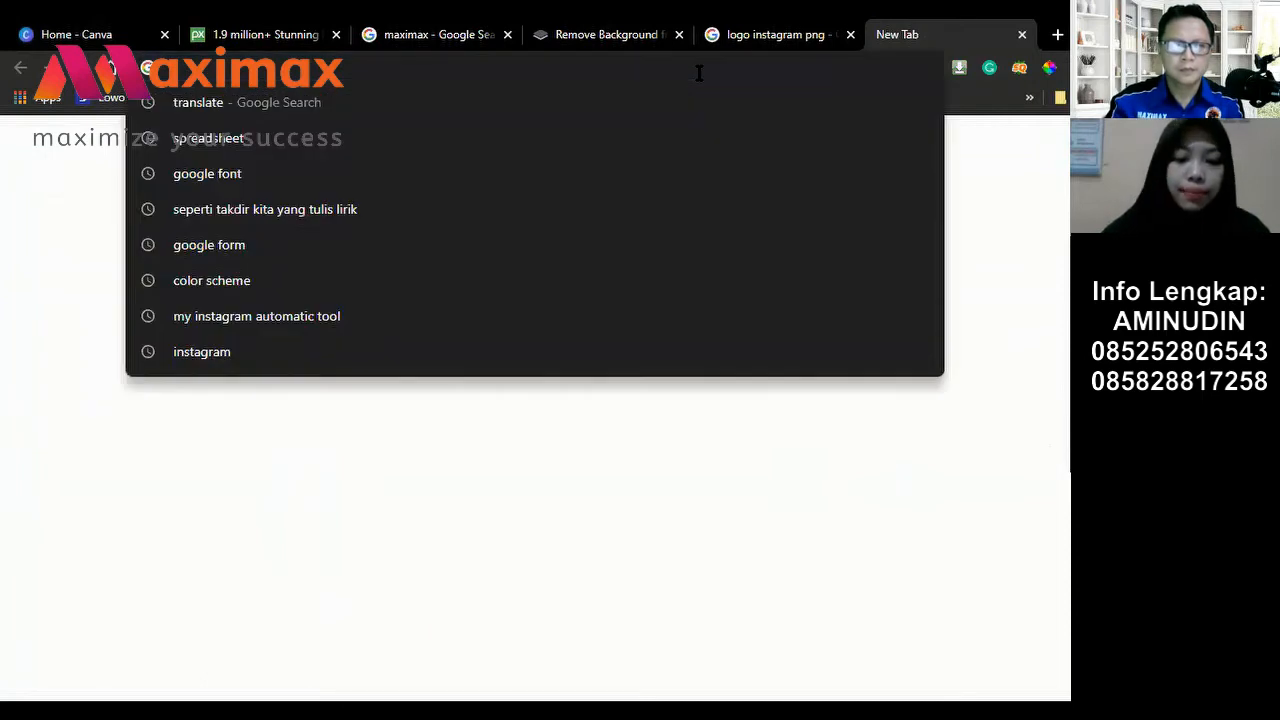
type("faceboo")
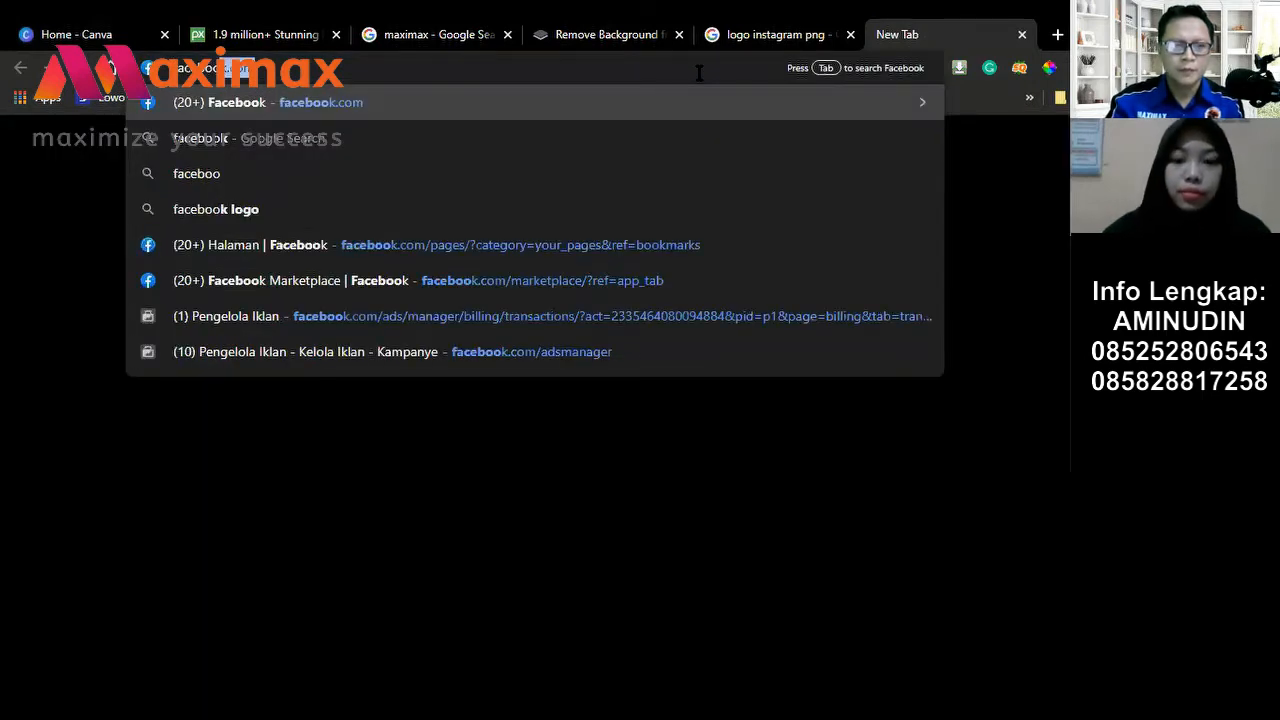
key("Return")
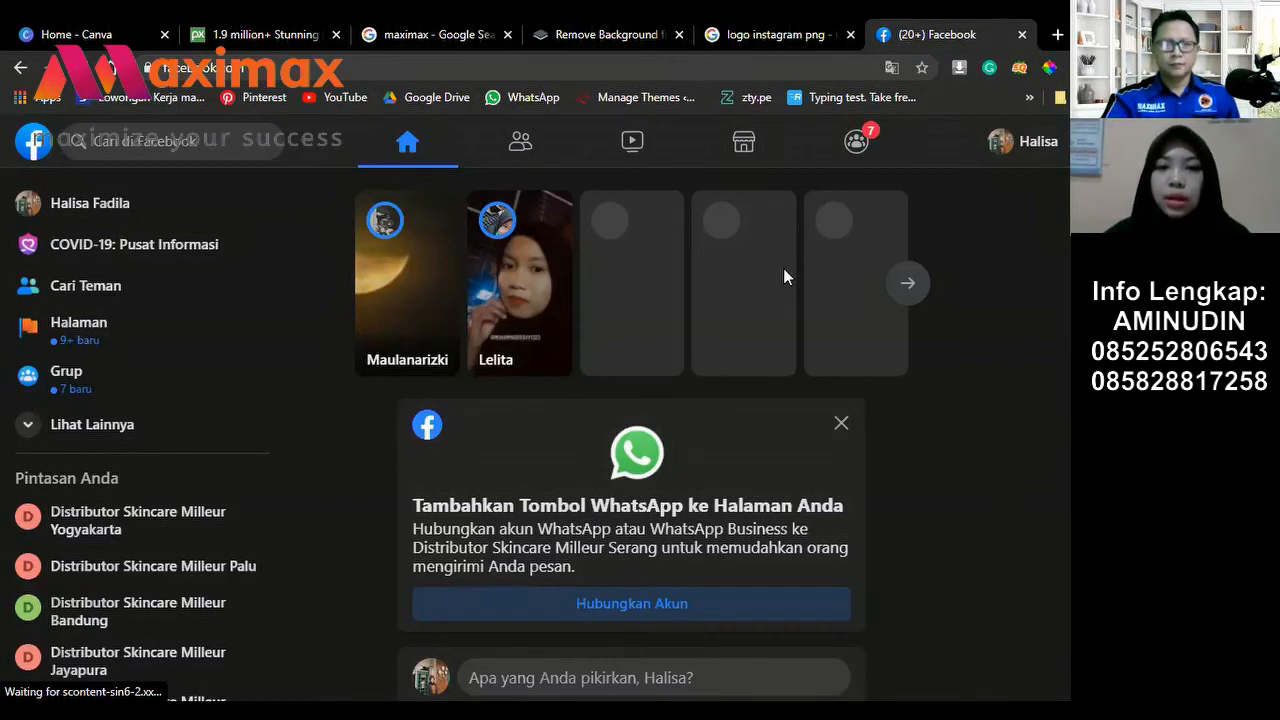
double_click(1057, 34)
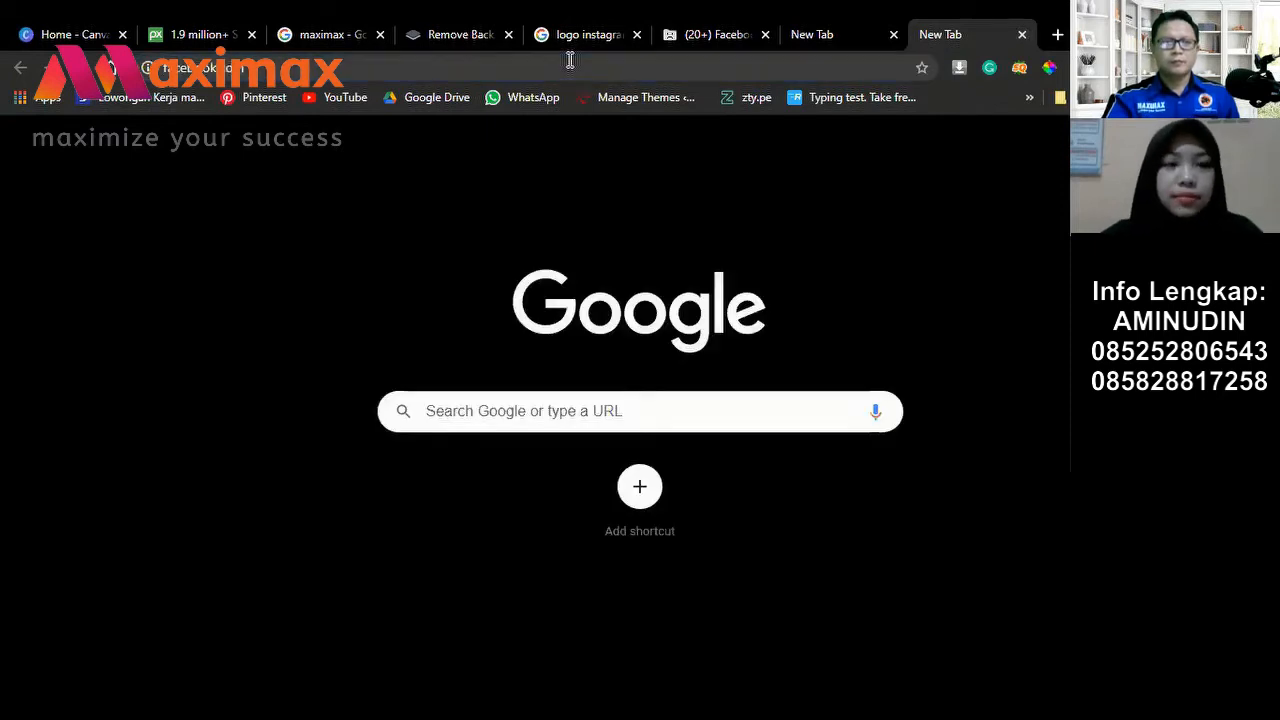
key("Return")
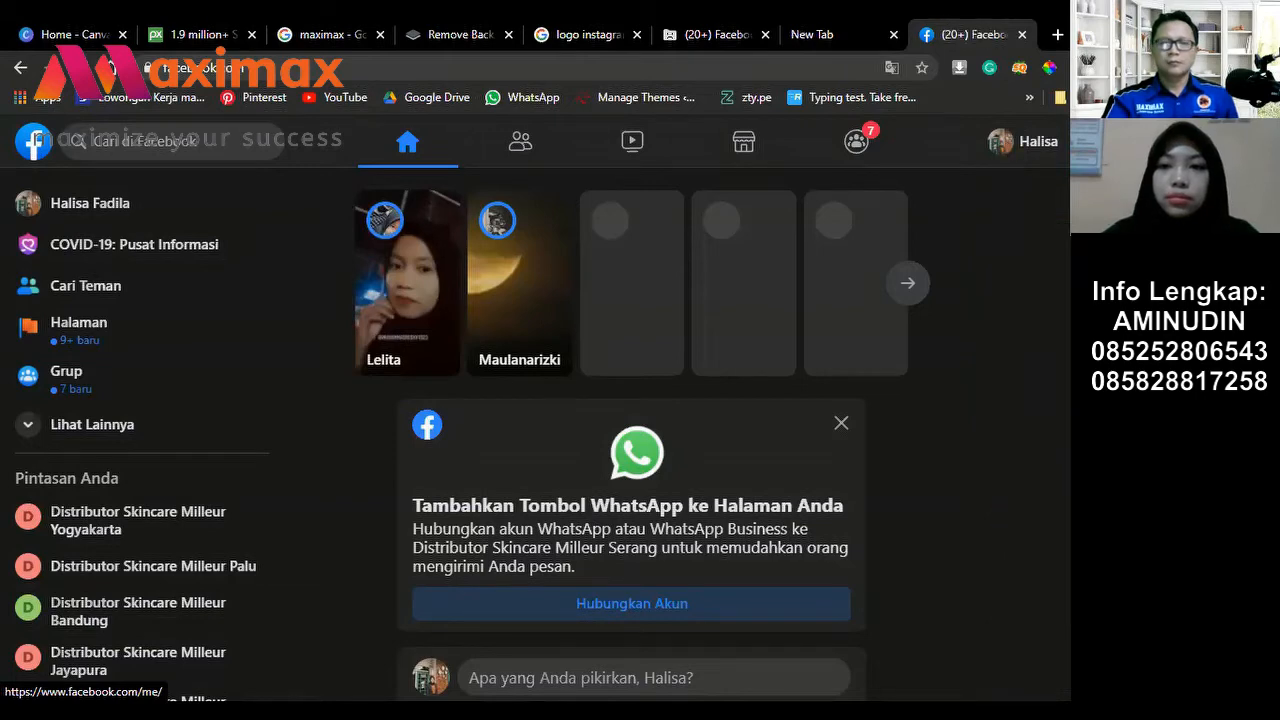
Step: Scroll the Facebook feed and go to the account's own profile page
scroll(632, 400, "down", 2)
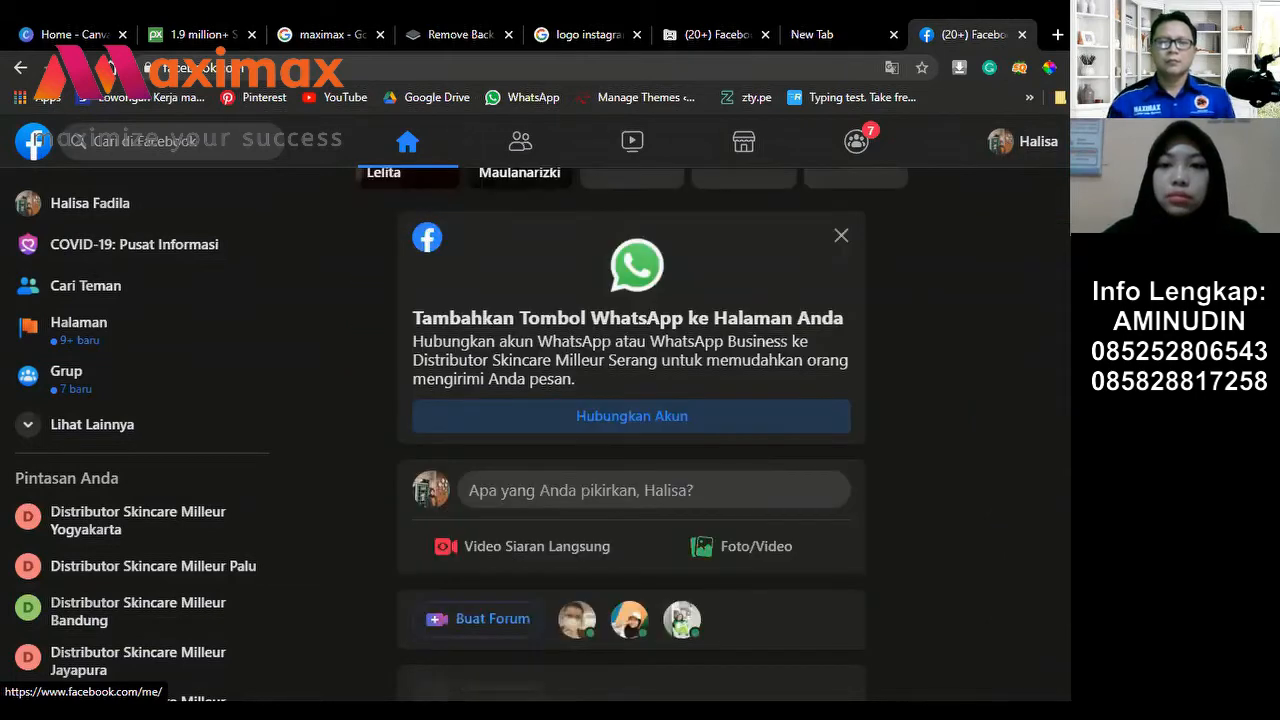
scroll(632, 400, "down", 1)
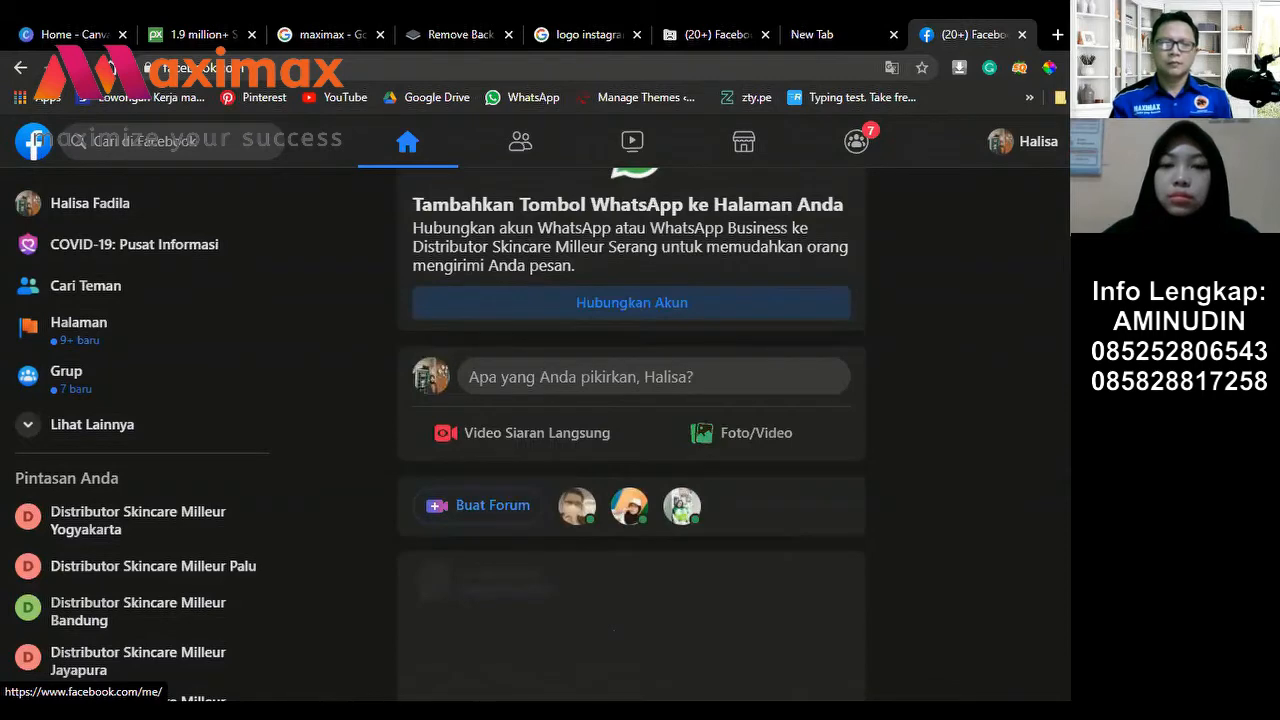
scroll(1057, 212, "up", 3)
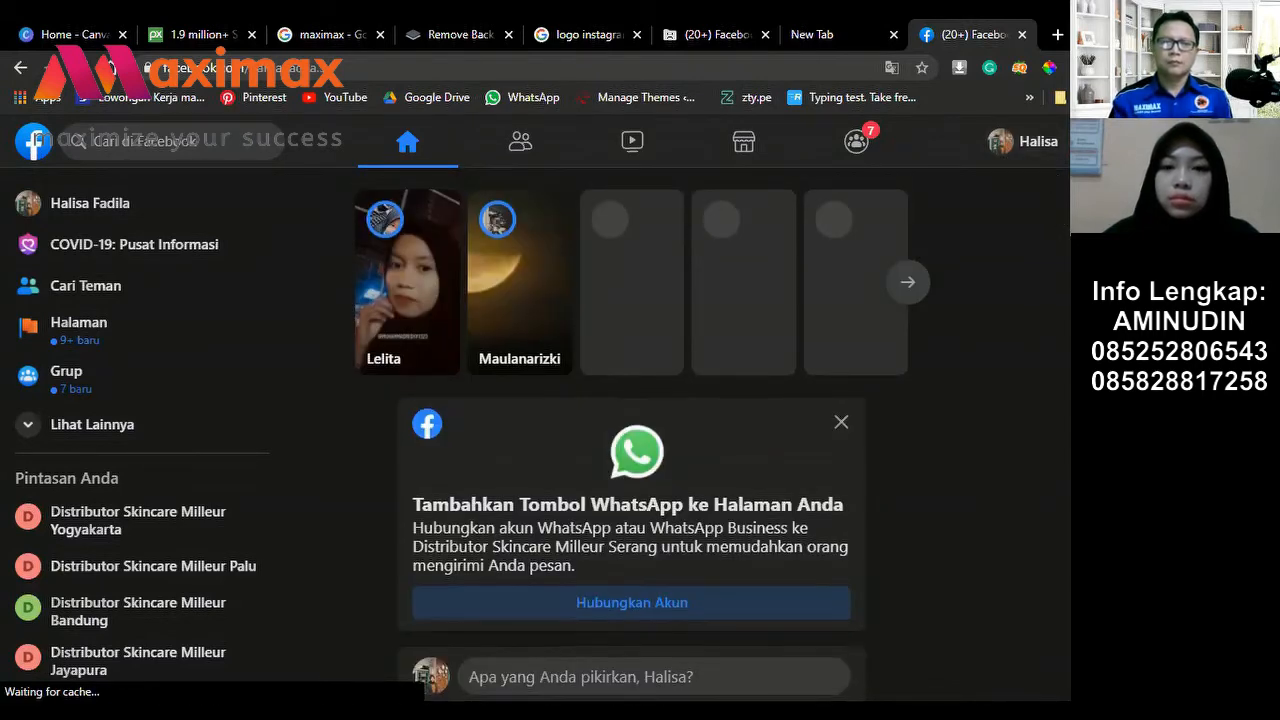
scroll(632, 440, "down", 5)
scroll(632, 440, "down", 2)
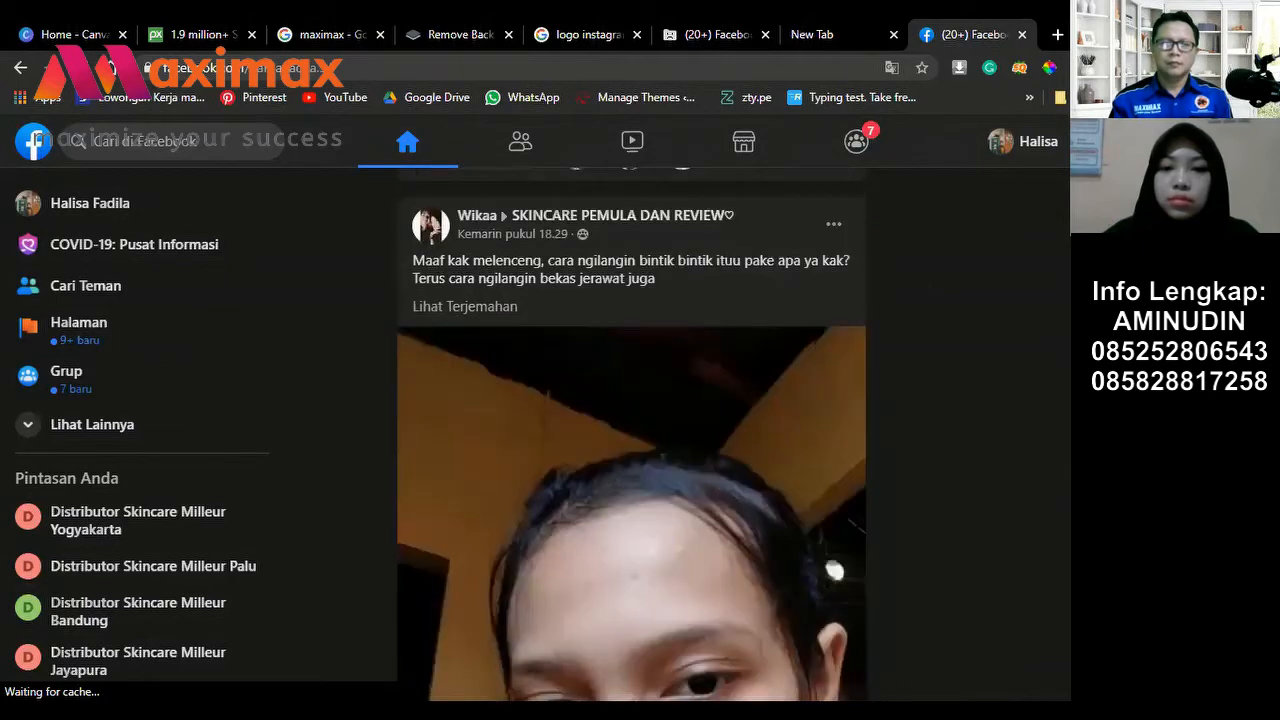
scroll(632, 434, "down", 1)
scroll(1040, 200, "up", 8)
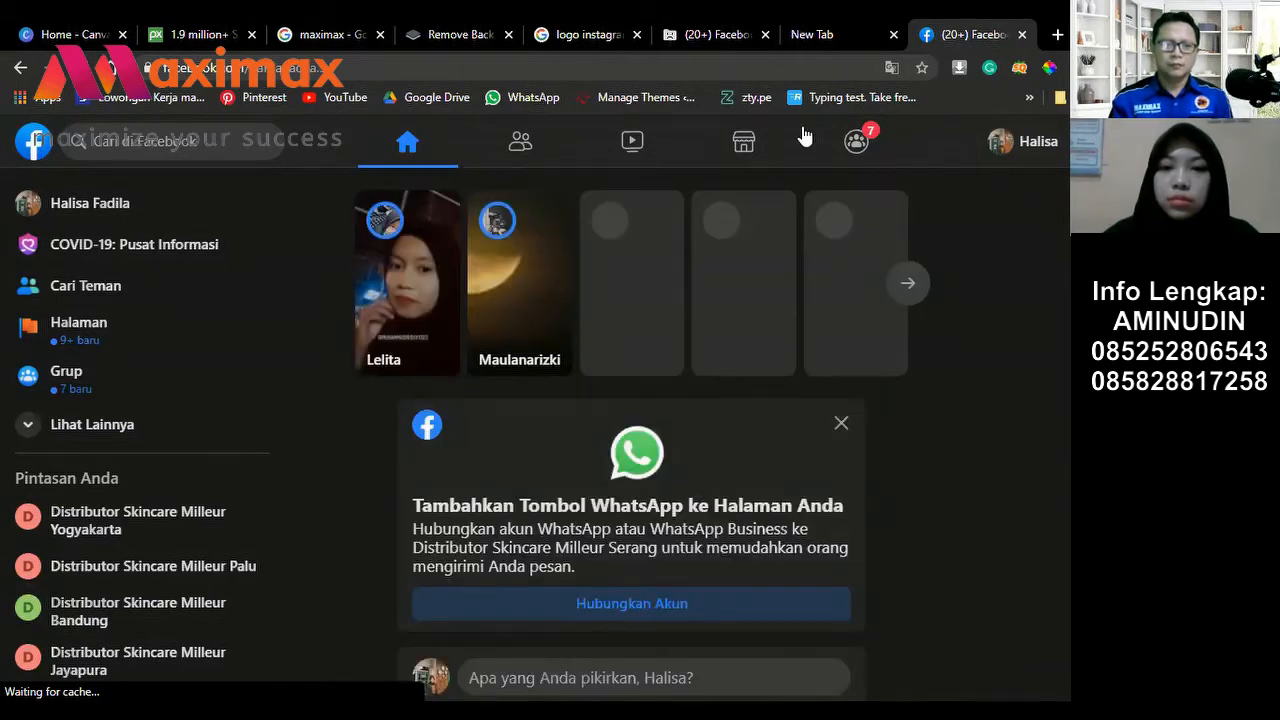
left_click(178, 204)
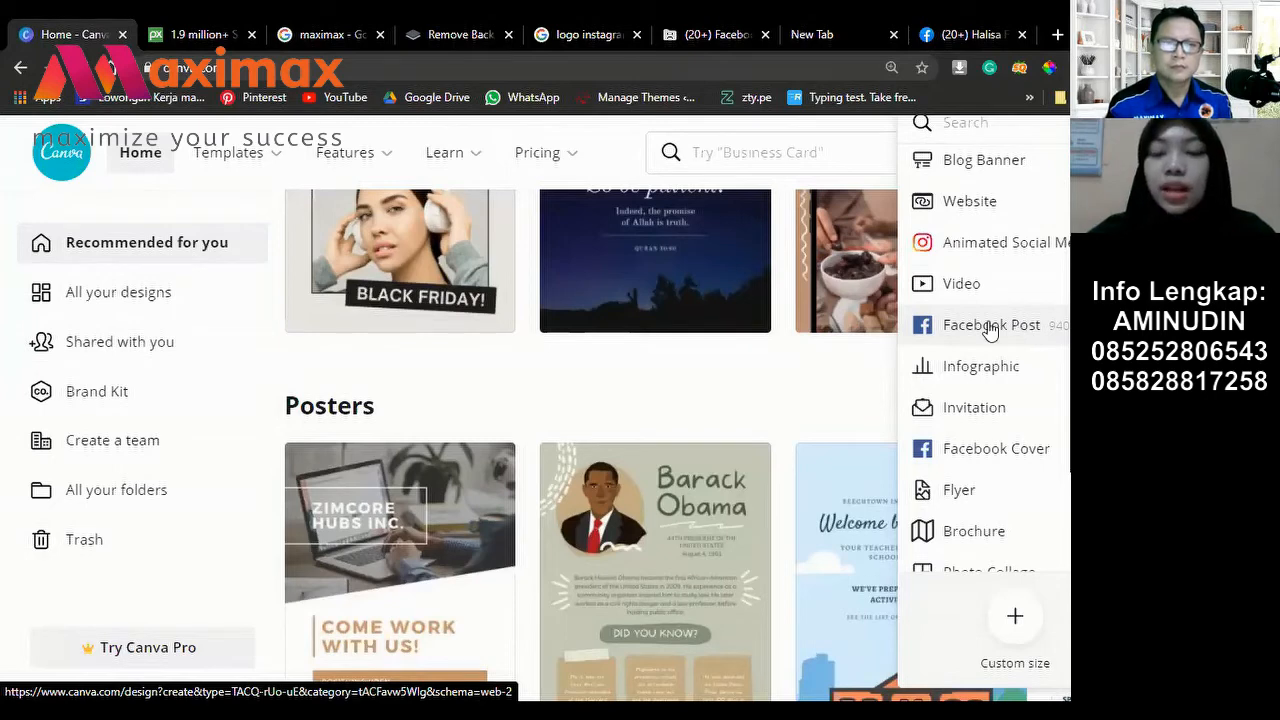
Step: Create a new Facebook Post design, then switch to the Pixabay tab
left_click(986, 339)
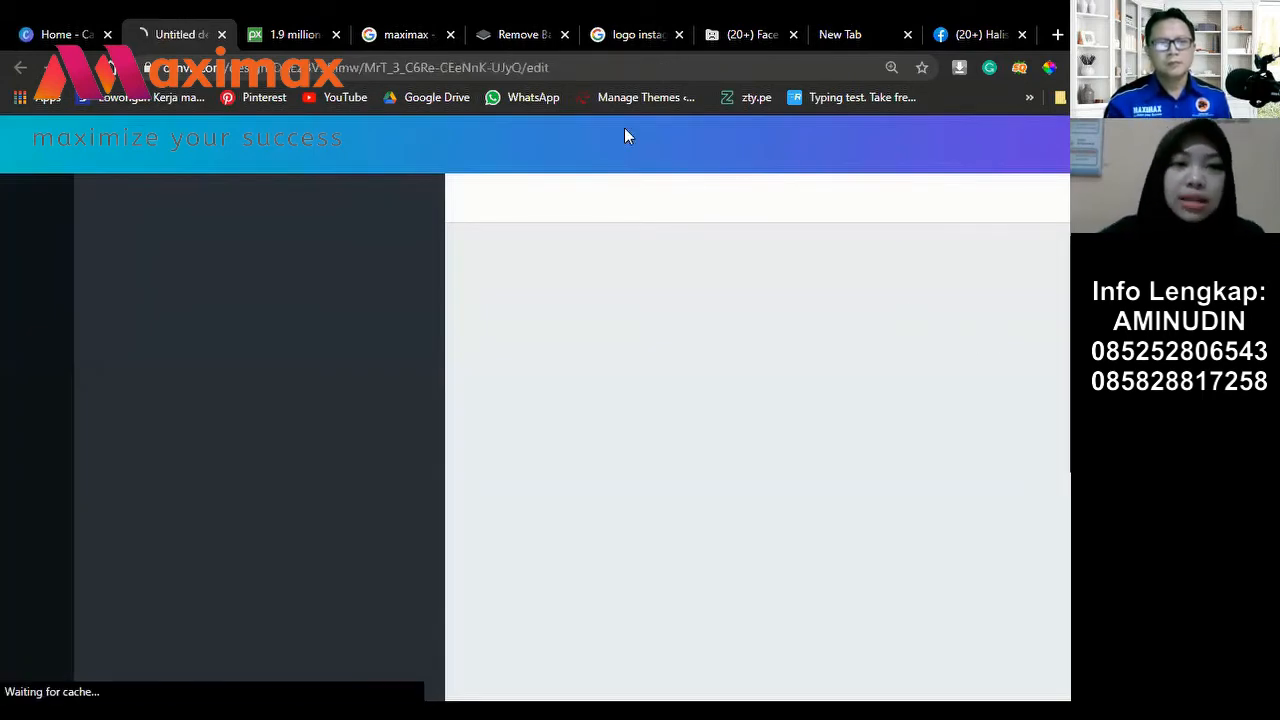
left_click(311, 27)
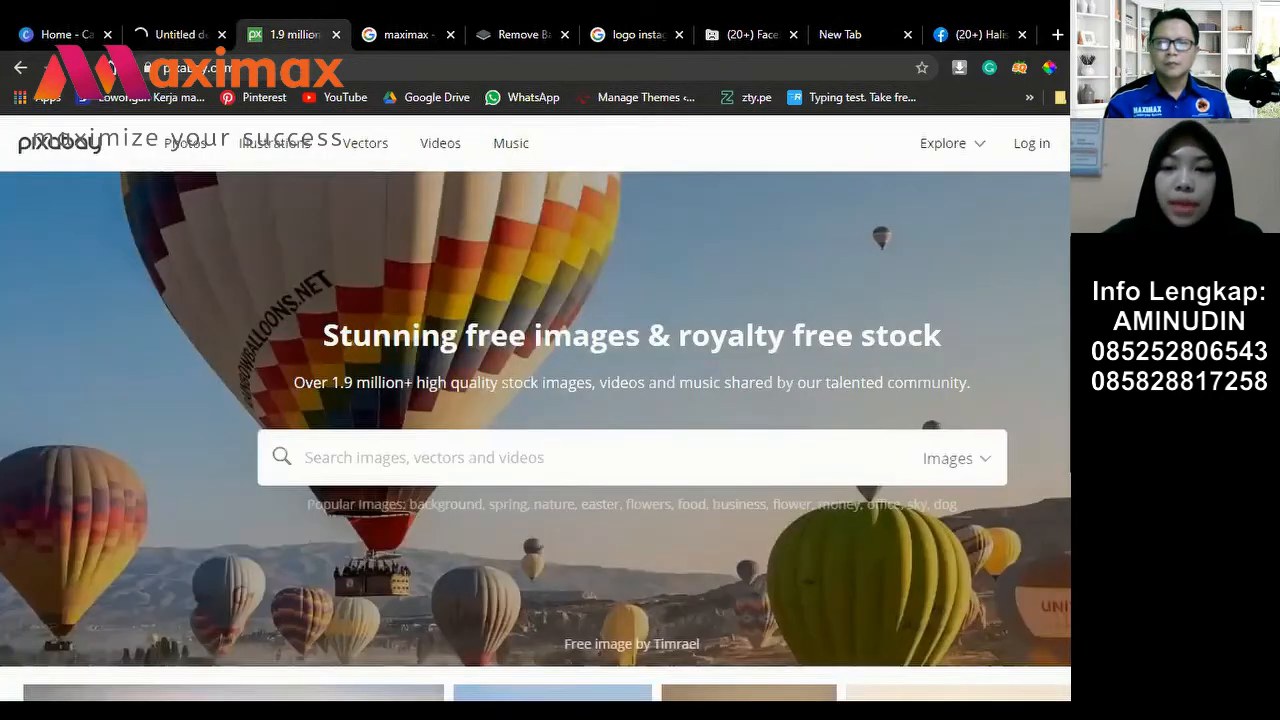
scroll(659, 568, "down", 3)
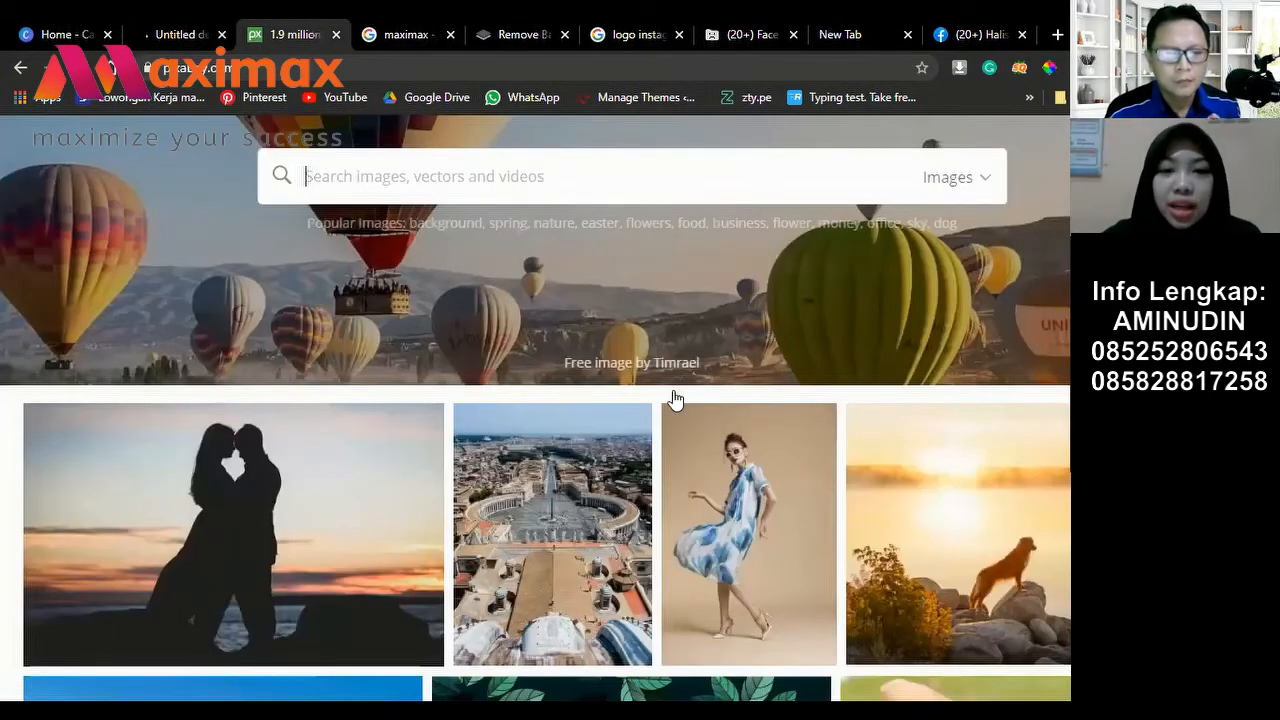
scroll(674, 400, "down", 4)
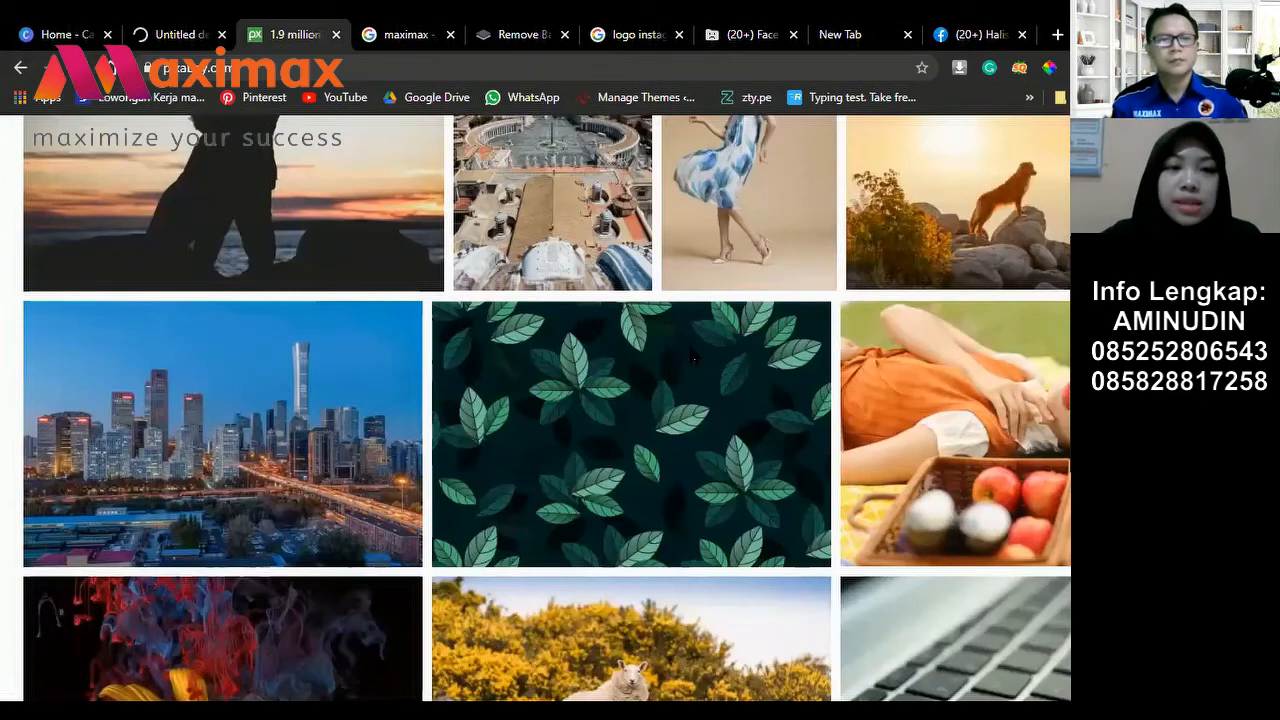
scroll(200, 130, "up", 7)
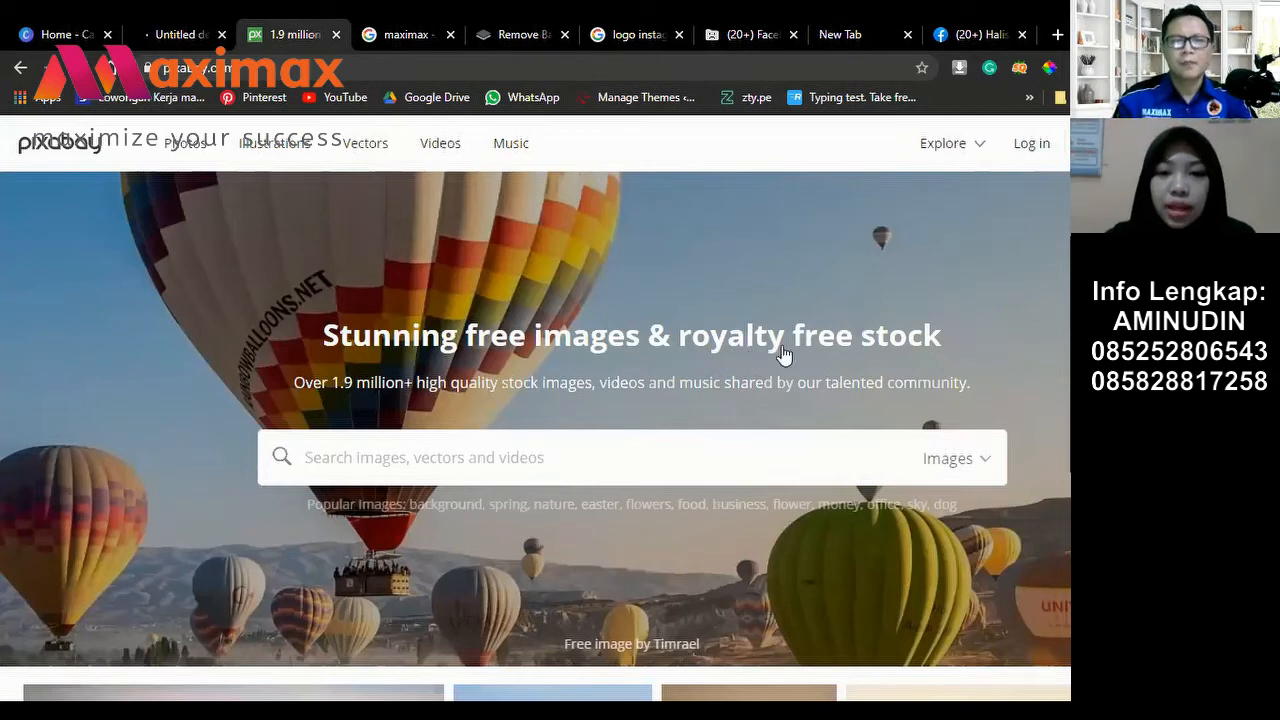
scroll(941, 340, "down", 5)
scroll(966, 331, "up", 3)
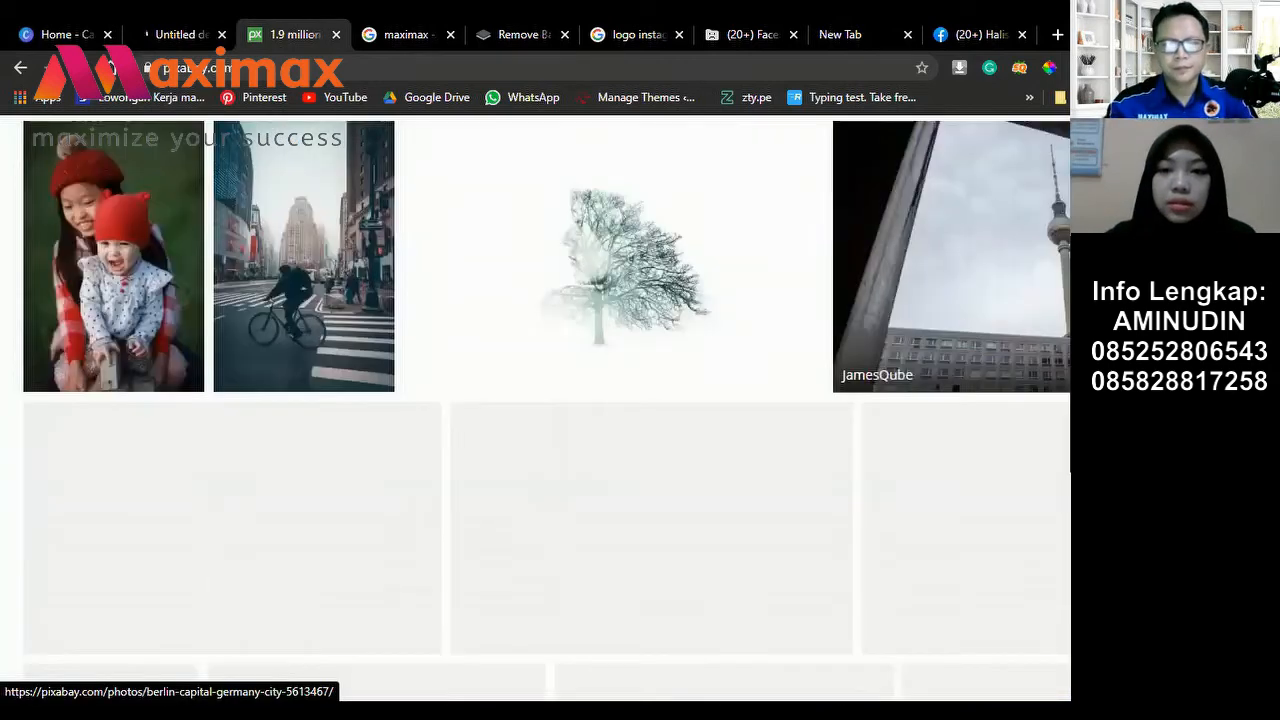
scroll(954, 347, "up", 10)
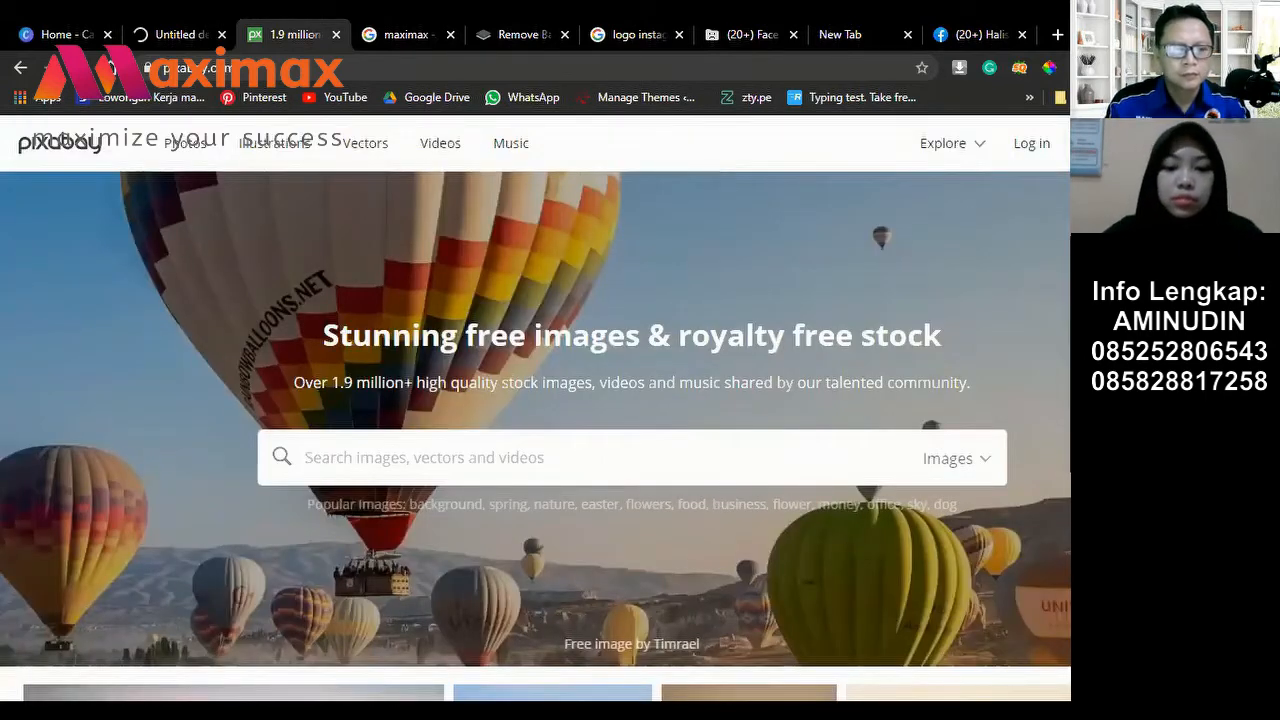
Step: Search Pixabay for 'jahe' and look through the ginger photo results
type("jah")
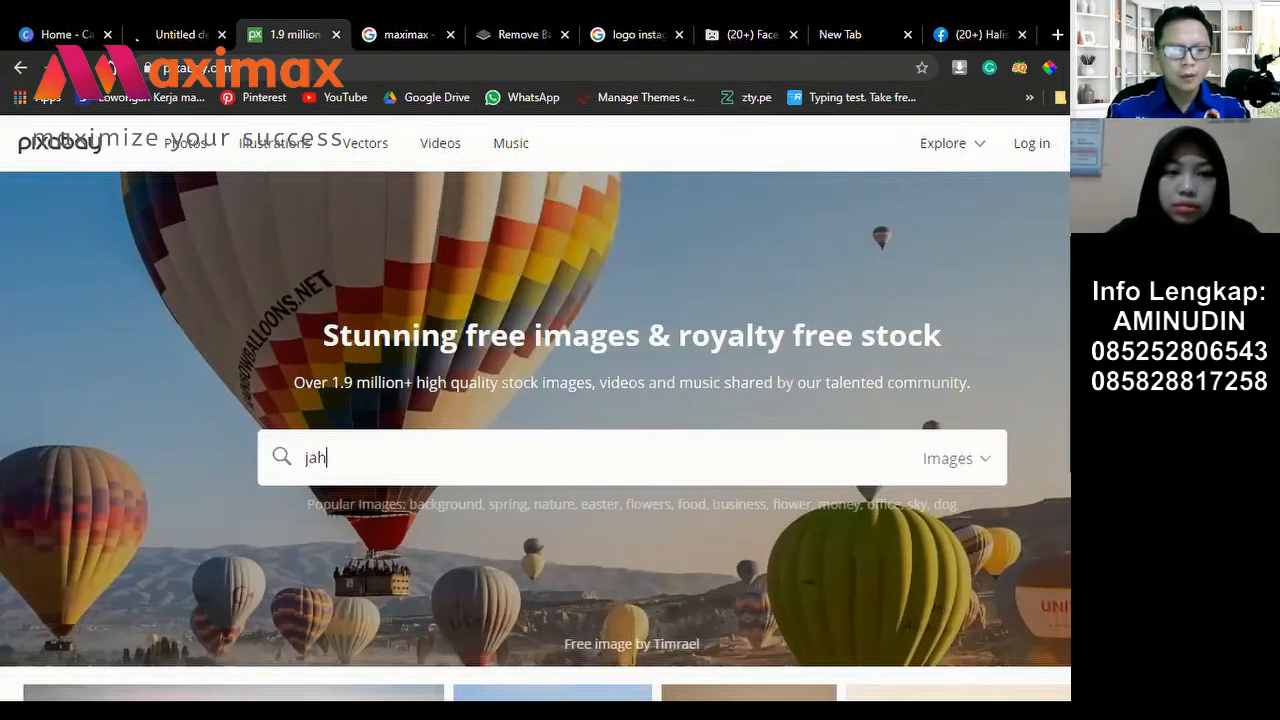
type("e")
key("Return")
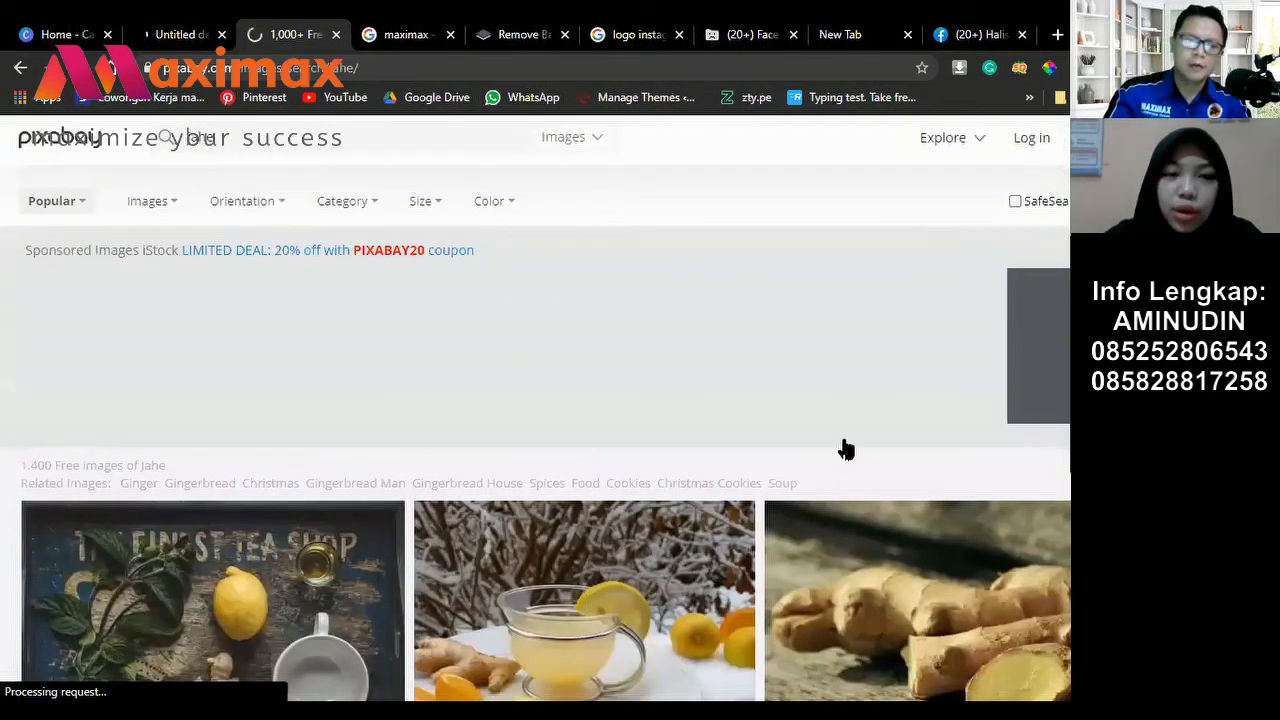
scroll(845, 450, "down", 2)
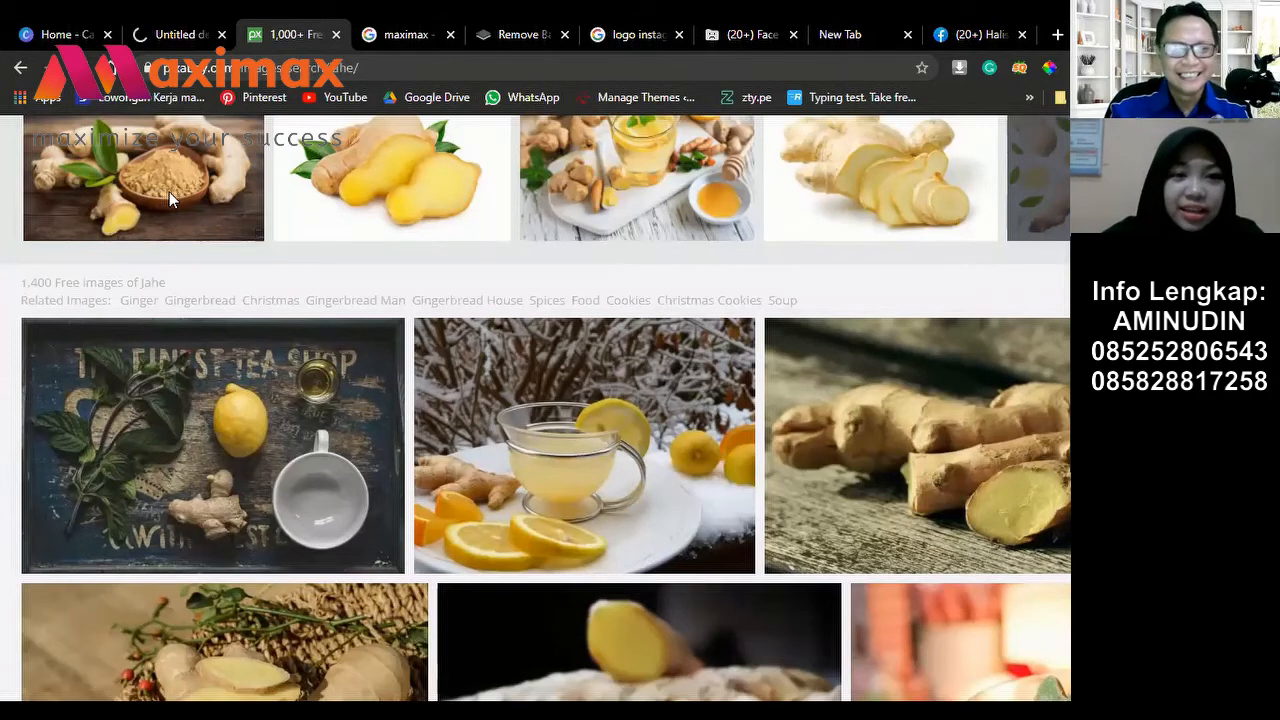
scroll(169, 191, "up", 2)
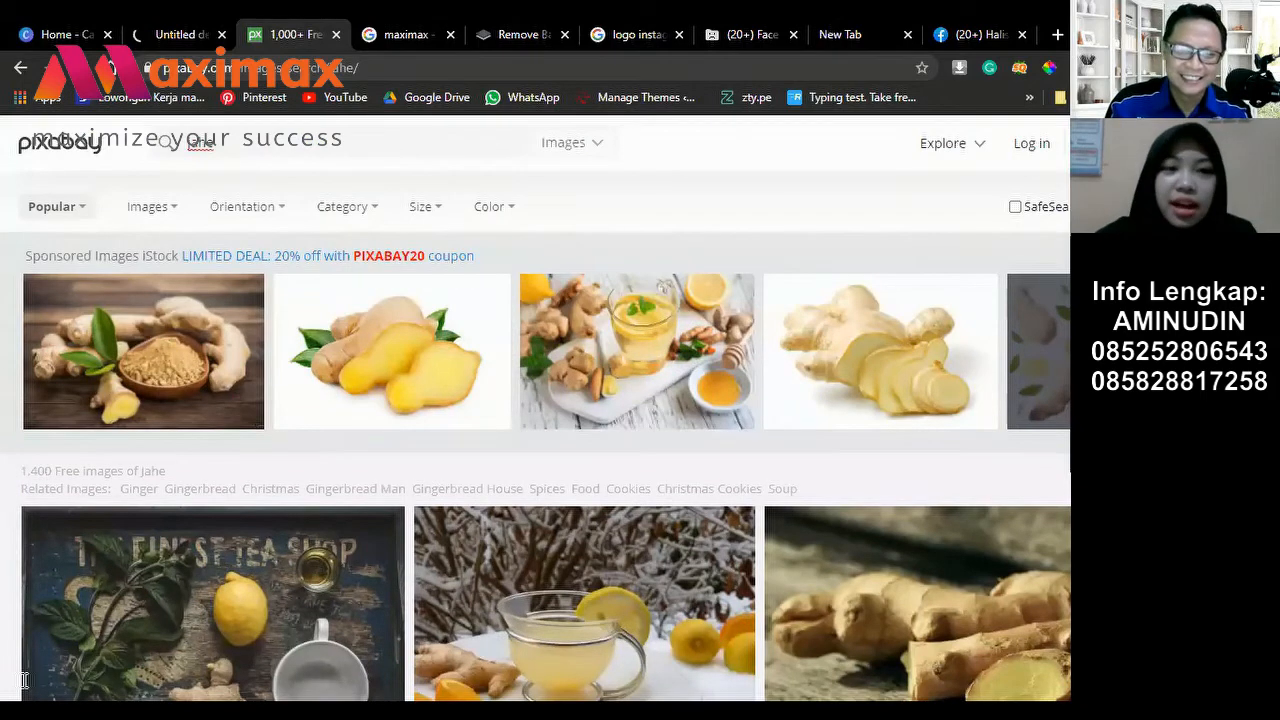
Step: Replace the search term with 'ginseng' and run the new search
left_click(143, 147)
key("BackSpace")
type("gi")
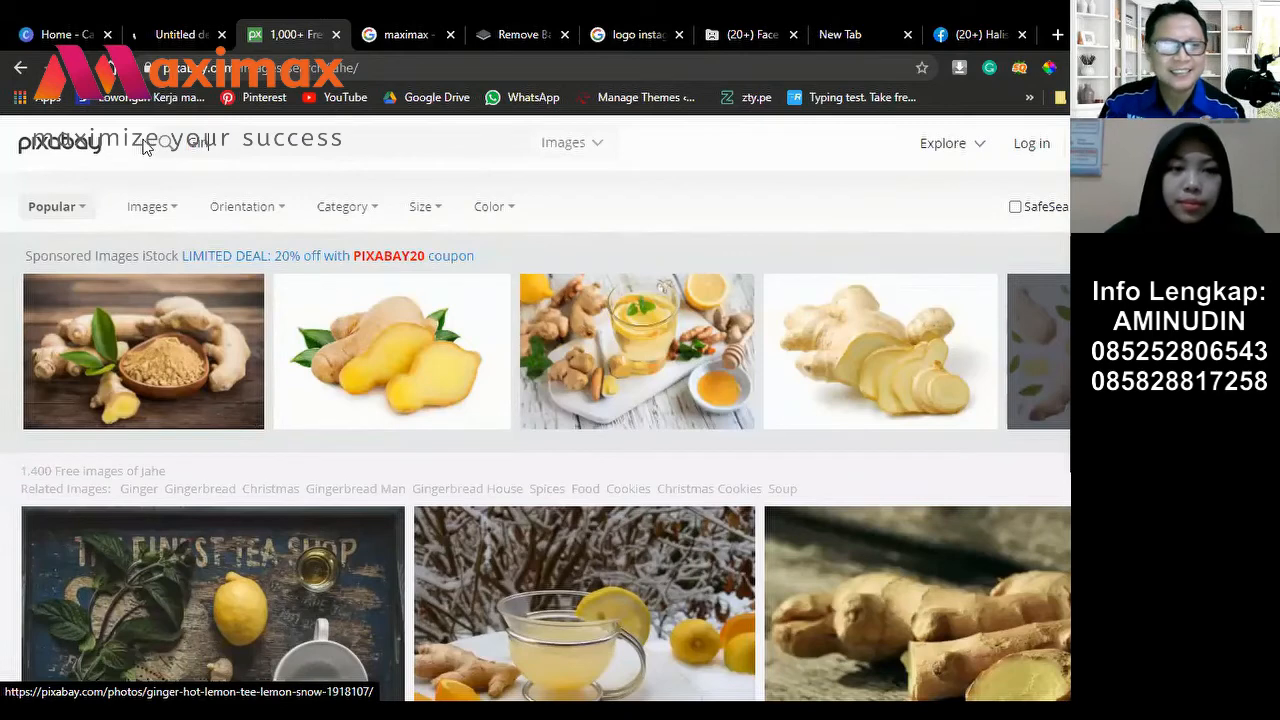
type("n")
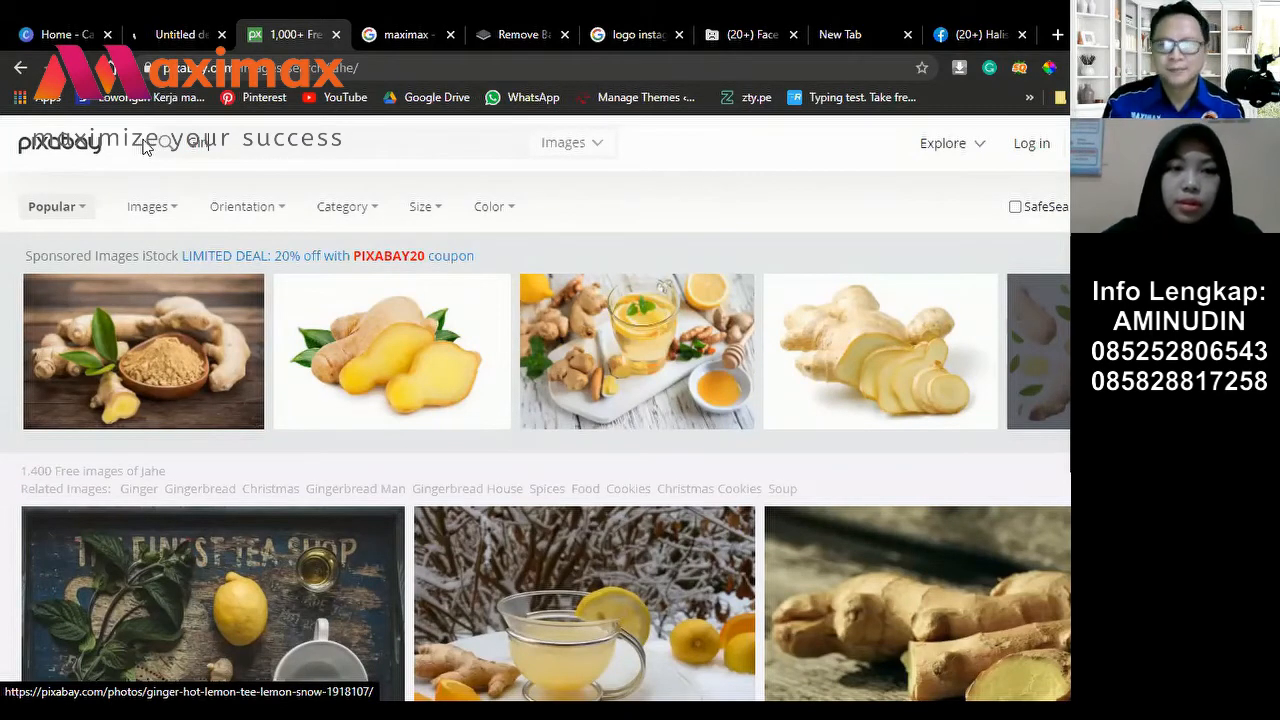
type("seng")
key("Return")
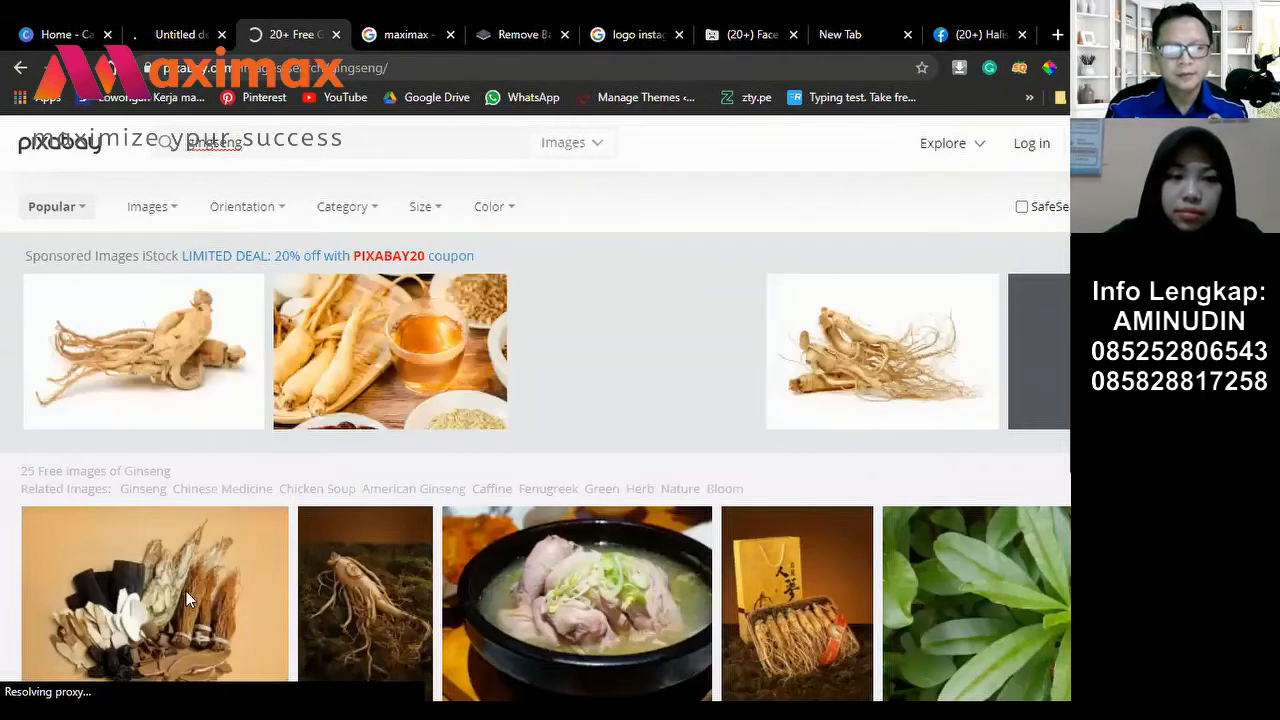
Step: Browse the ginseng results and open iStock's sponsored full-ginseng-root-on-white photo
scroll(186, 505, "down", 1)
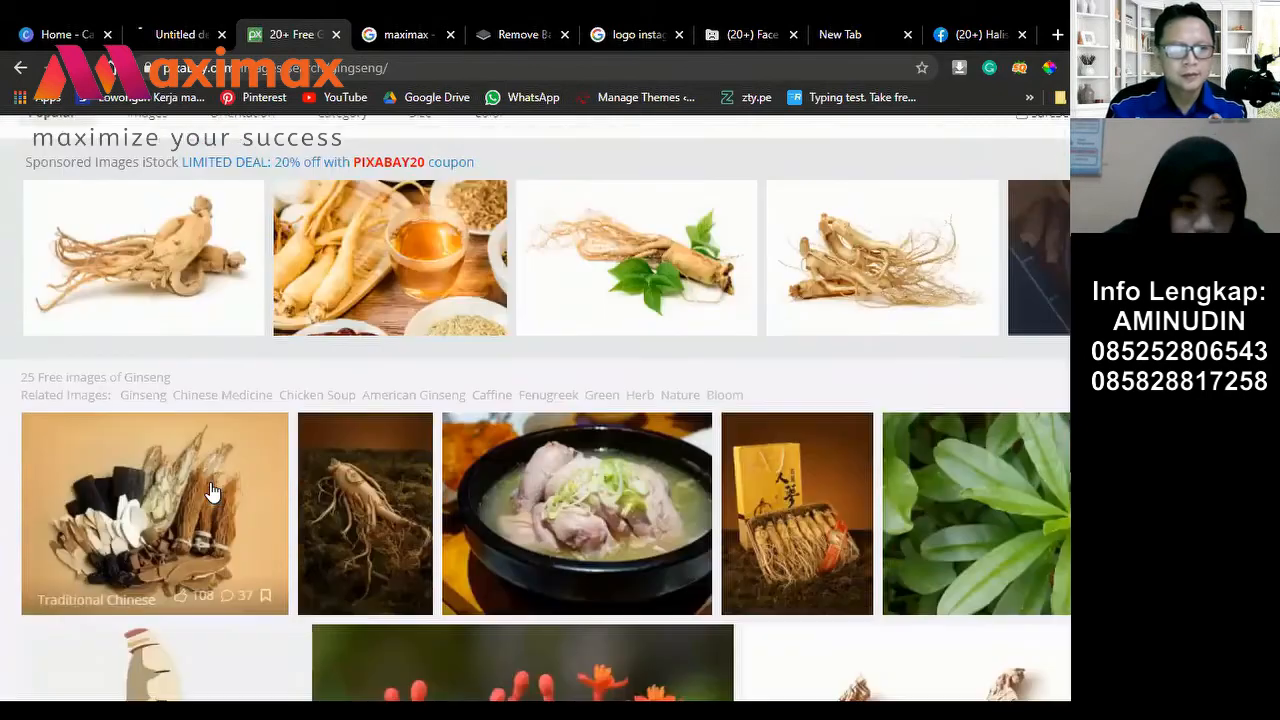
scroll(195, 481, "down", 3)
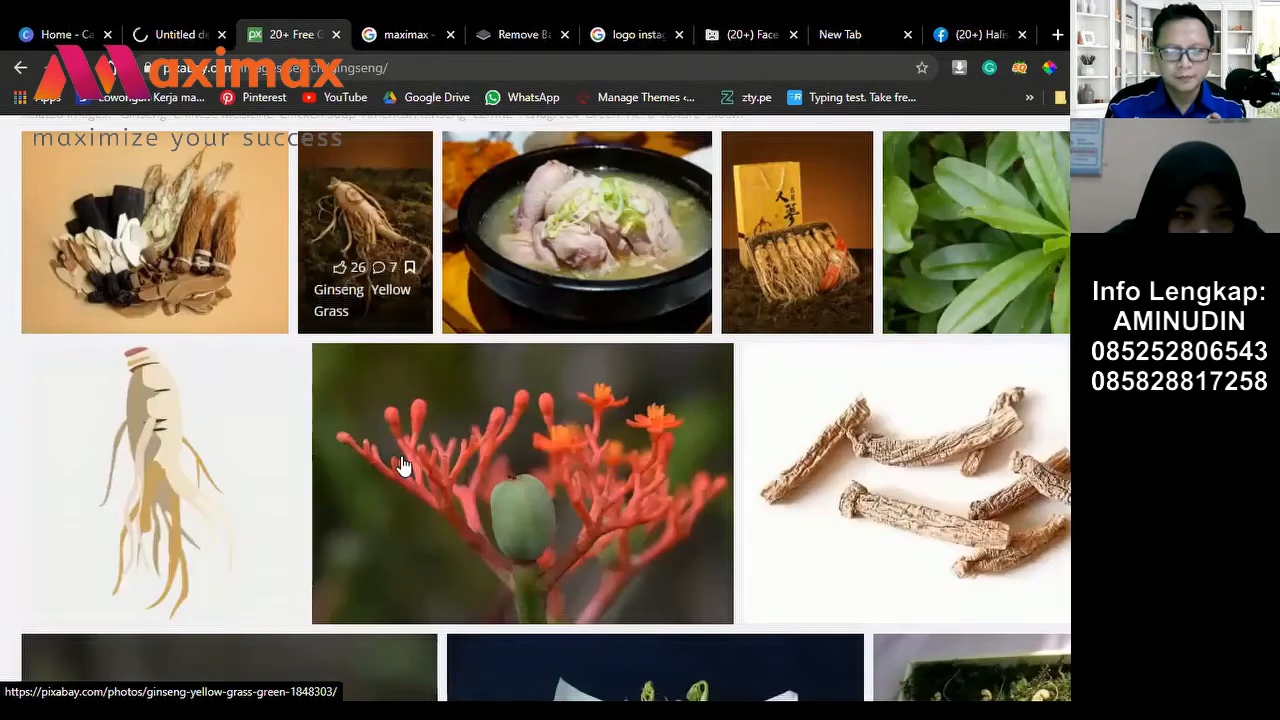
scroll(131, 303, "down", 2)
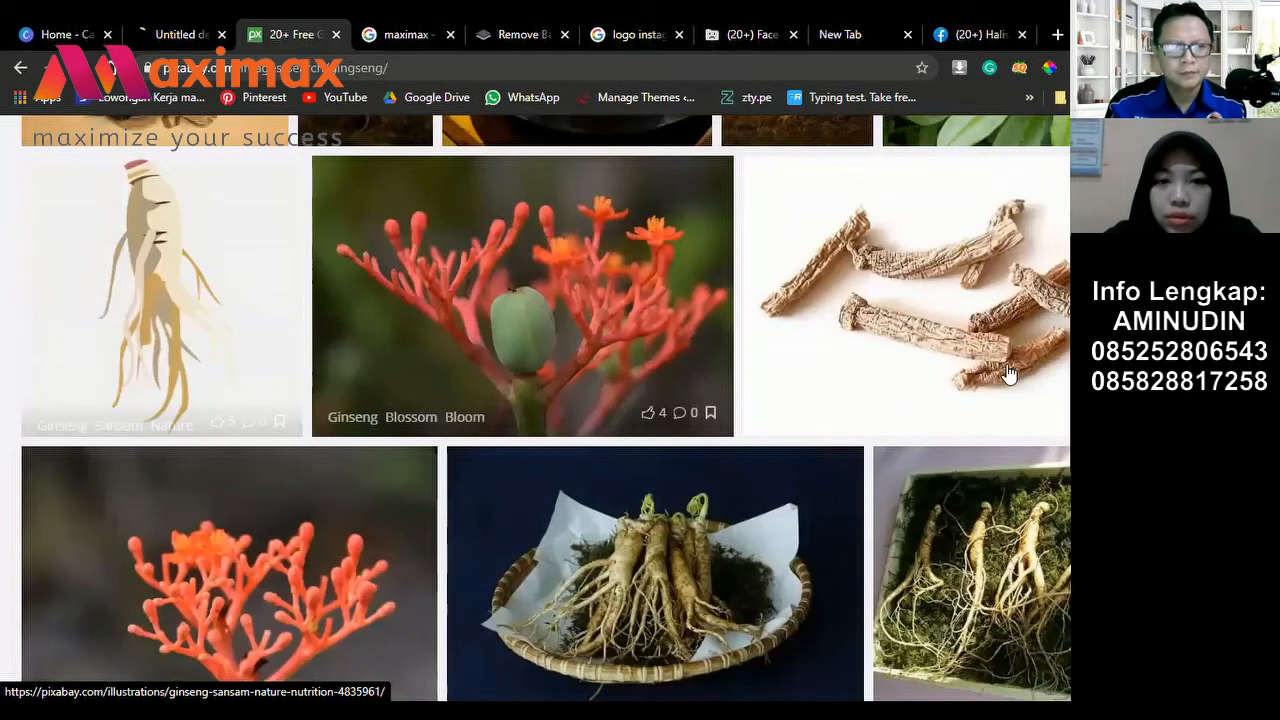
scroll(843, 370, "down", 10)
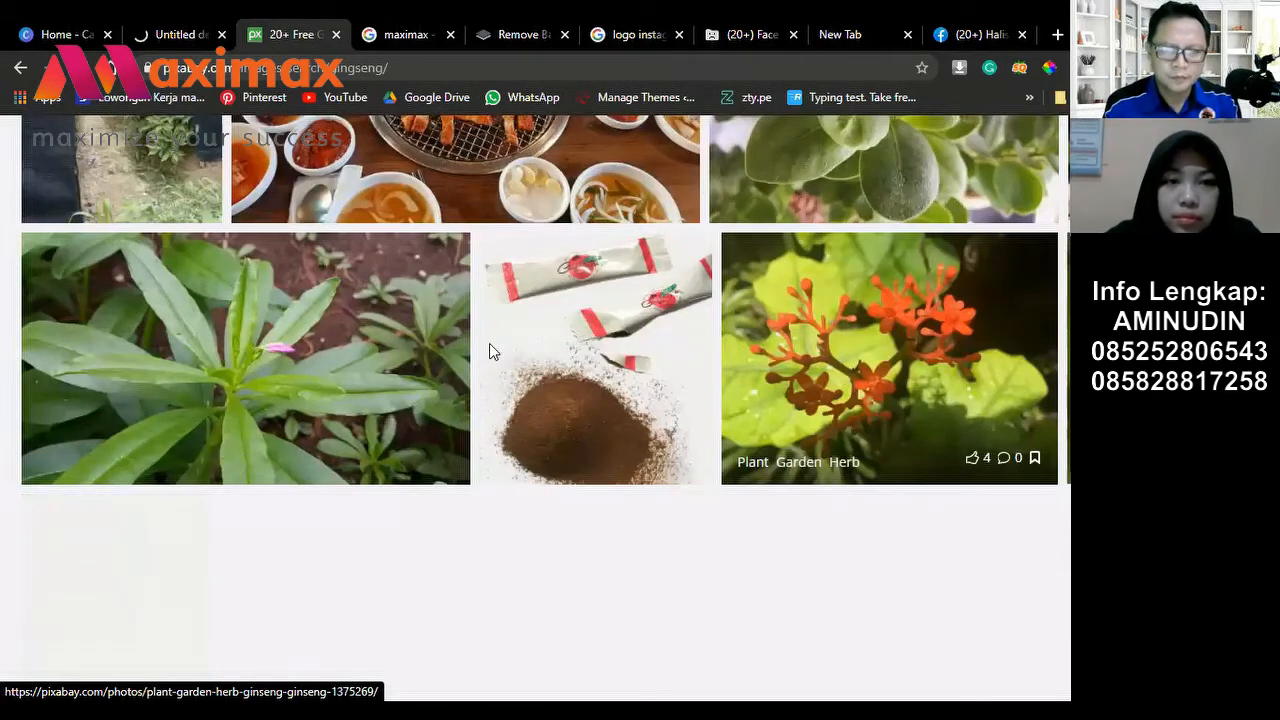
scroll(489, 351, "down", 5)
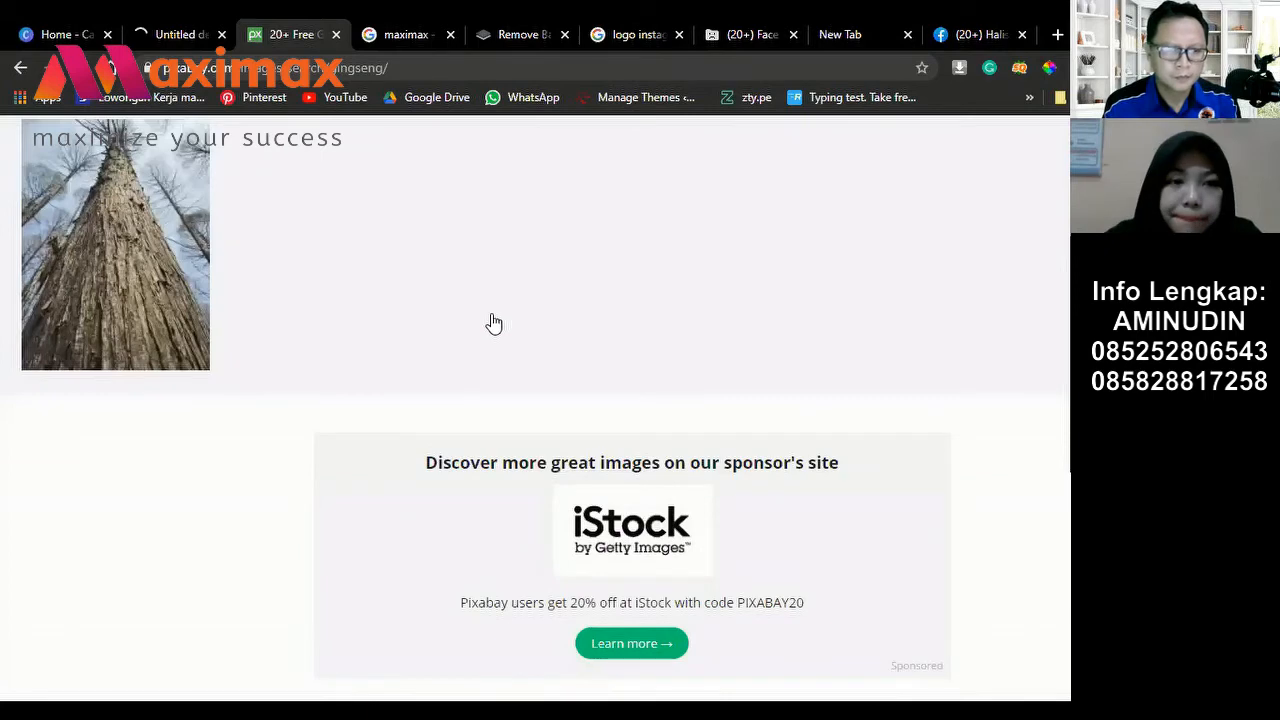
scroll(494, 323, "up", 5)
scroll(200, 355, "up", 5)
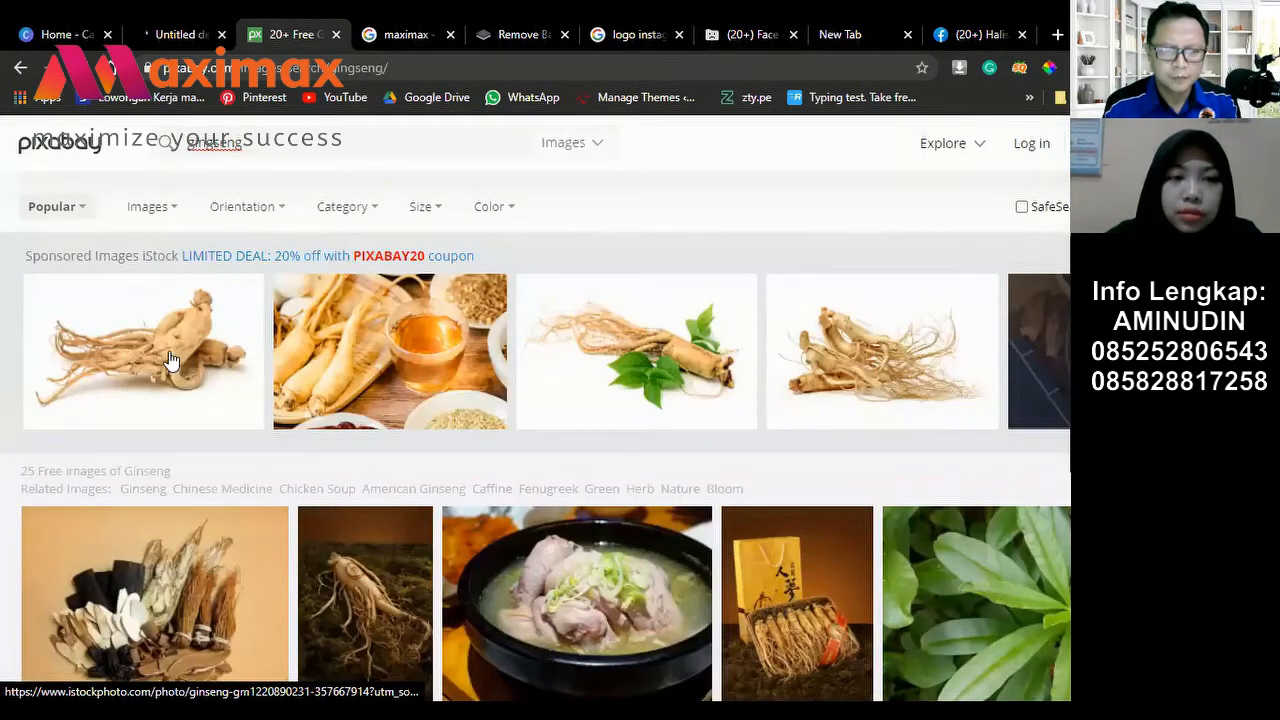
left_click(169, 352)
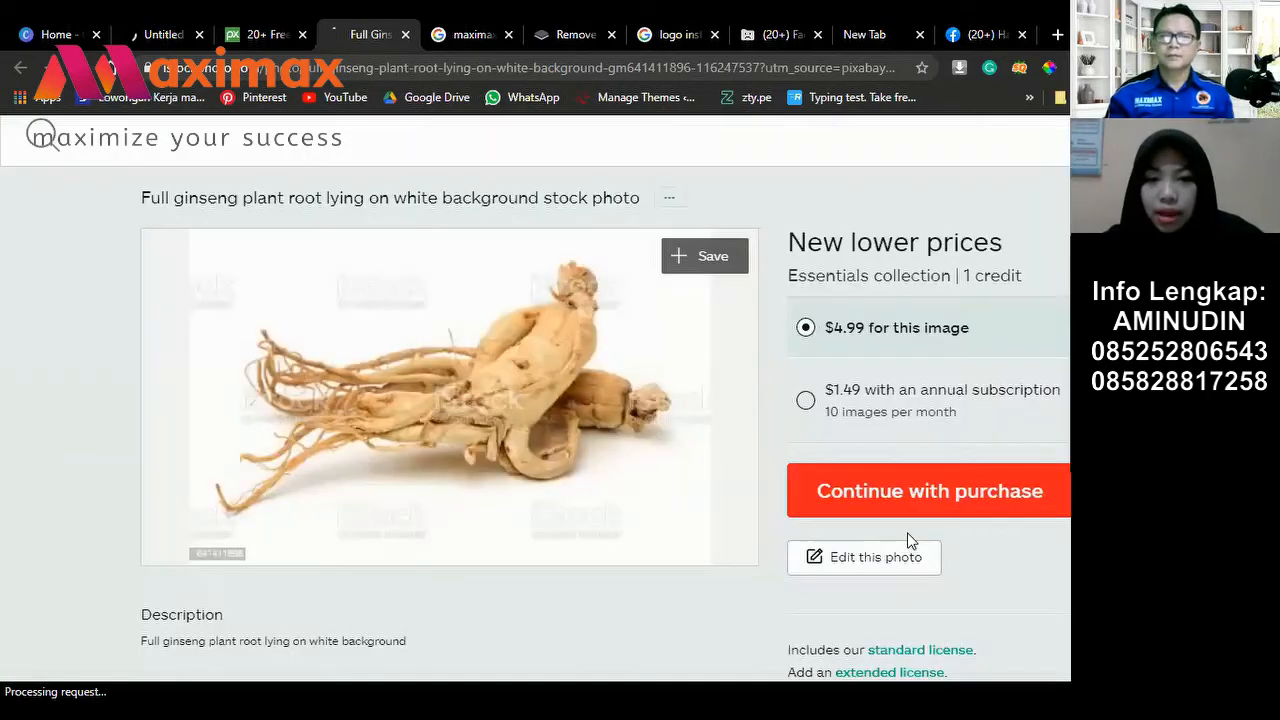
Step: Return to the free Pixabay ginseng results and open another sponsored iStock ginseng photo
scroll(905, 535, "down", 2)
scroll(903, 537, "up", 1)
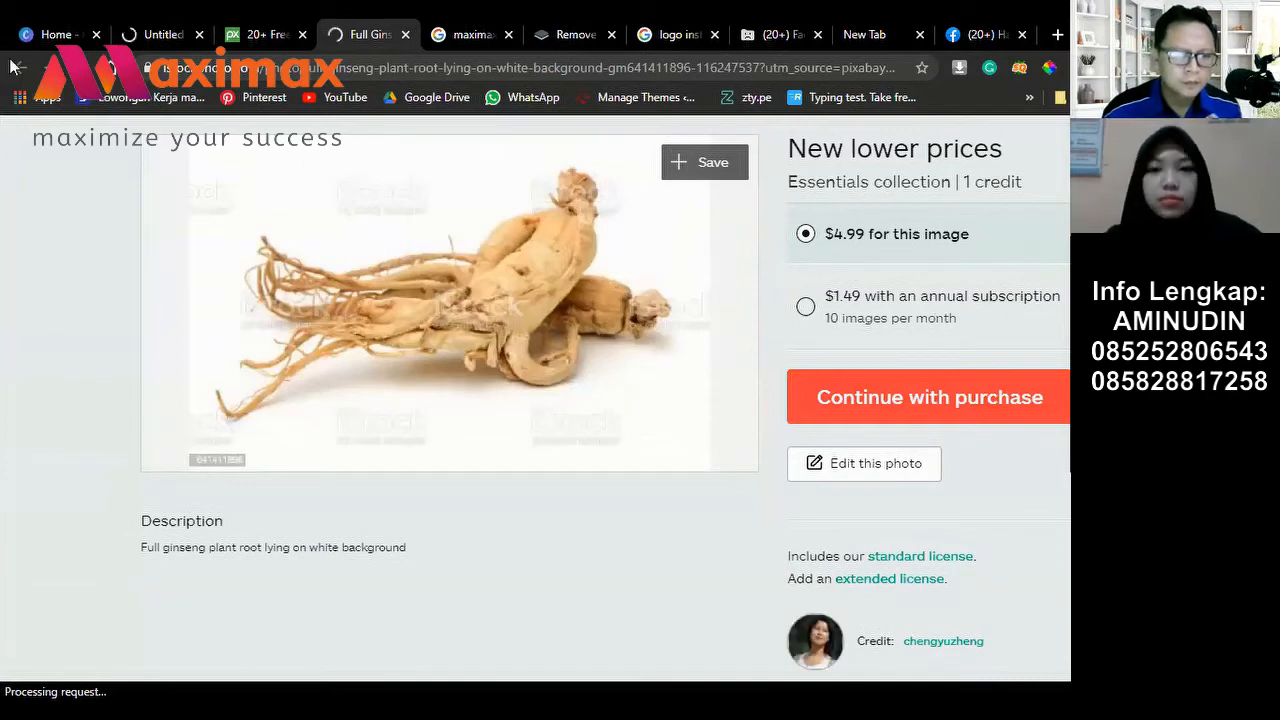
left_click(292, 36)
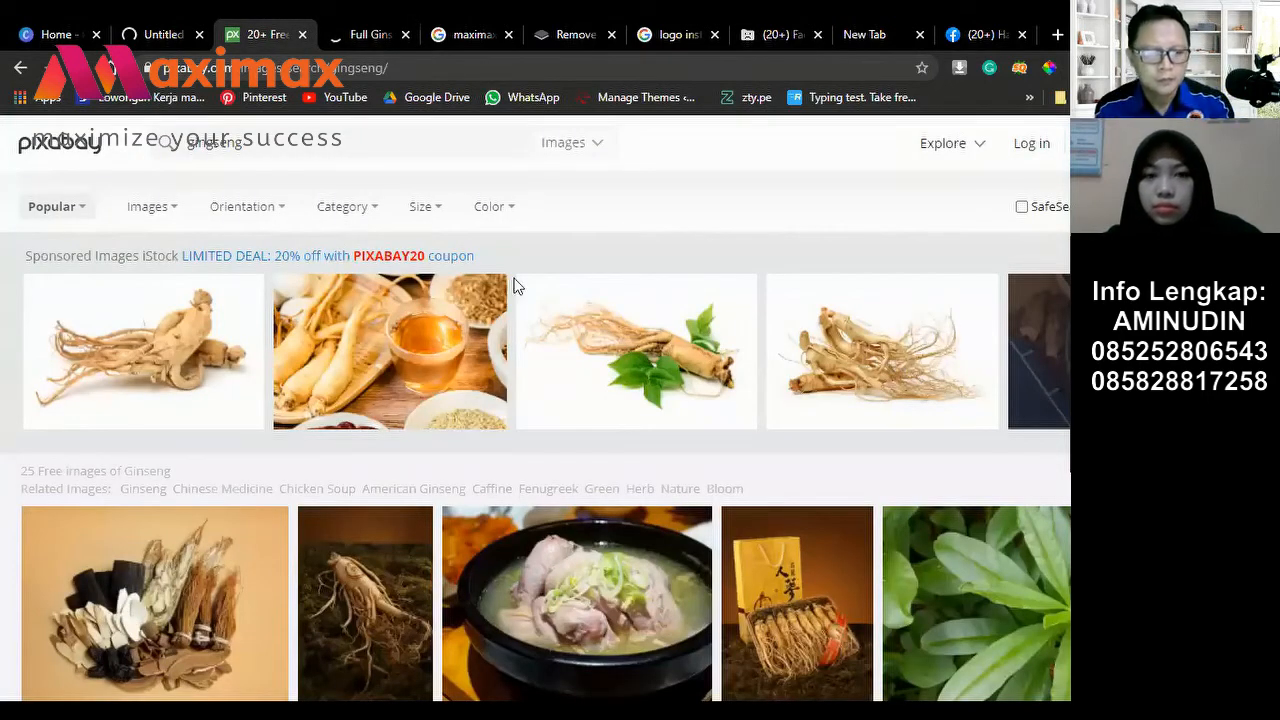
left_click(369, 36)
left_click(265, 36)
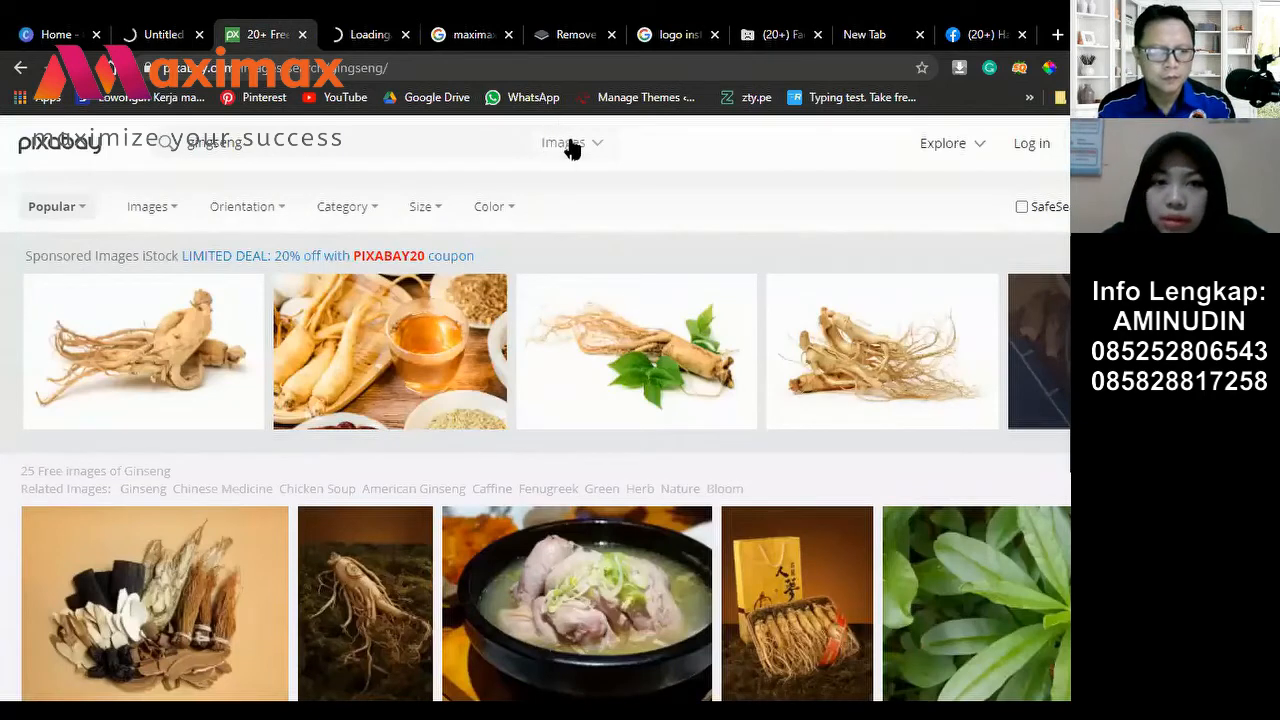
Step: Close the paid fresh ginseng iStock photo and browse back through the Pixabay ginseng results
left_click(610, 152)
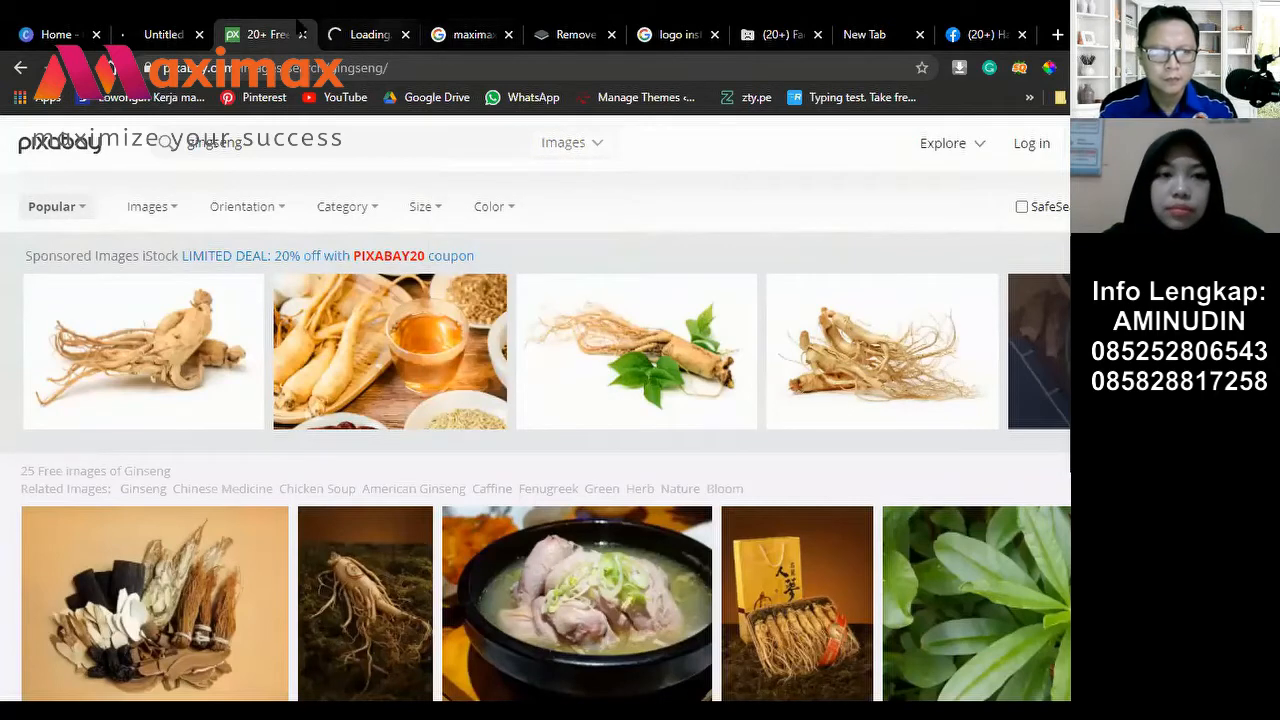
left_click(345, 32)
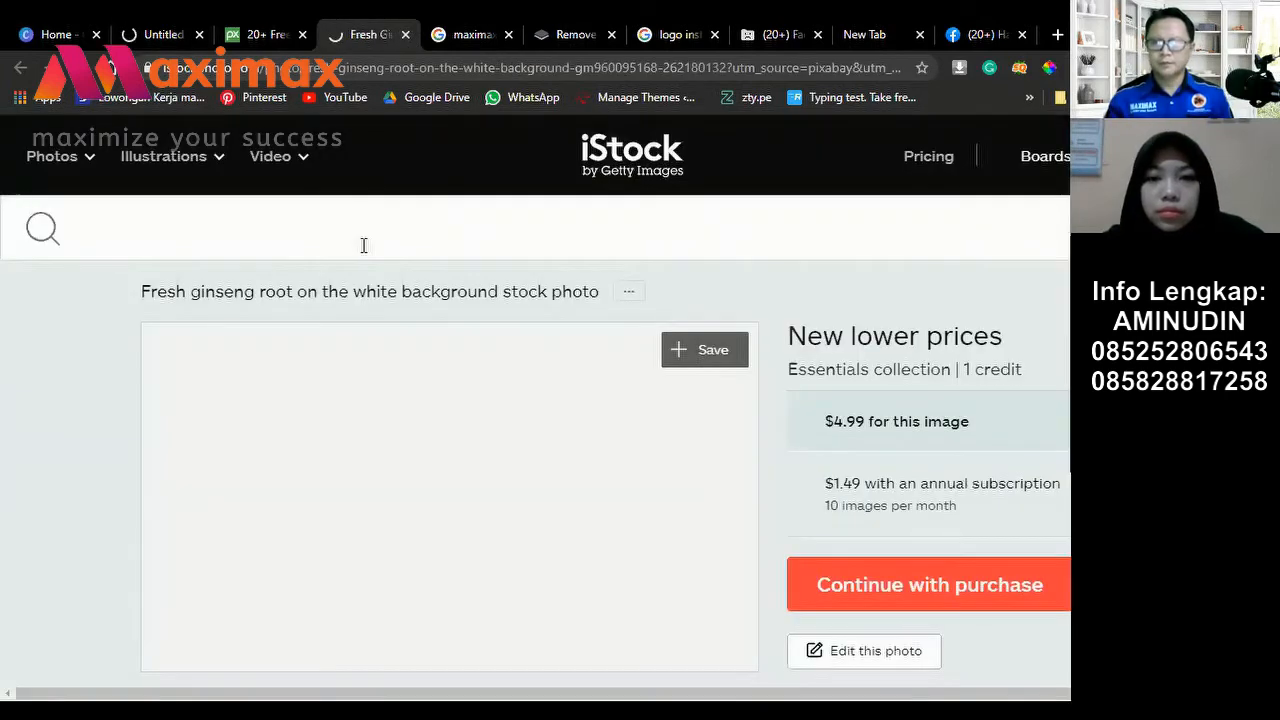
left_click(405, 34)
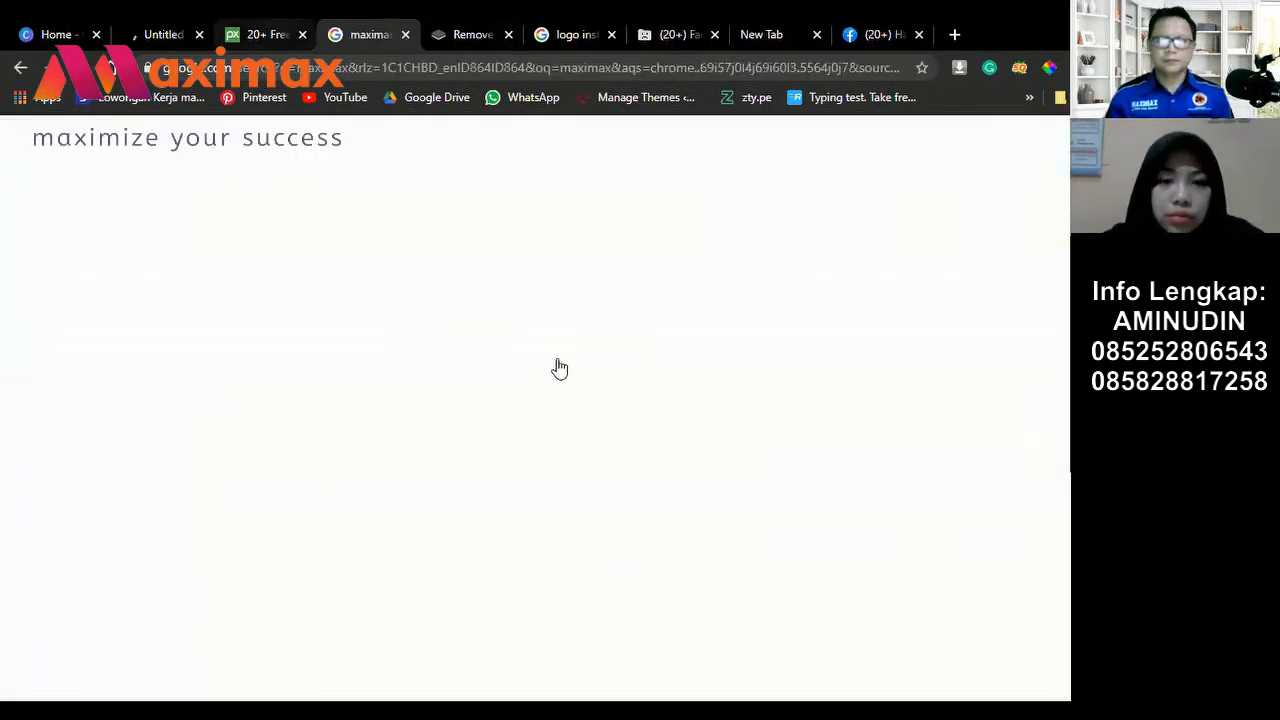
key("ctrl+shift+Tab")
scroll(725, 388, "down", 5)
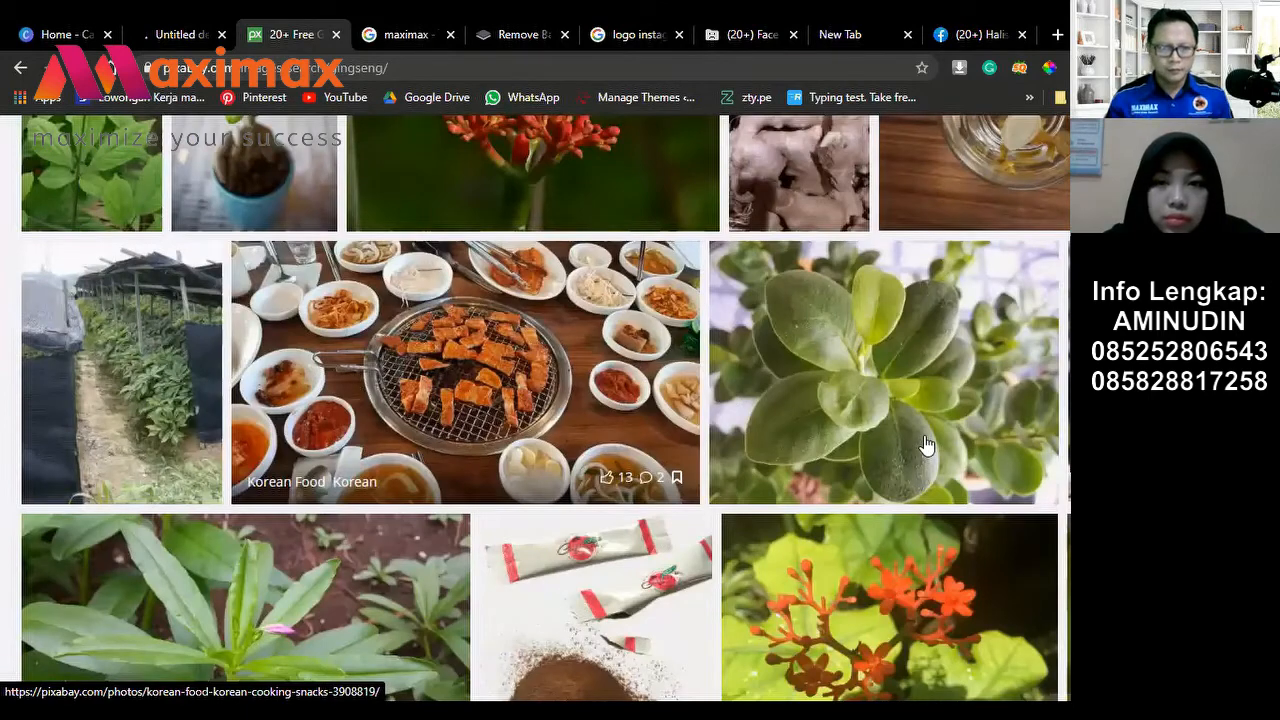
scroll(925, 445, "up", 6)
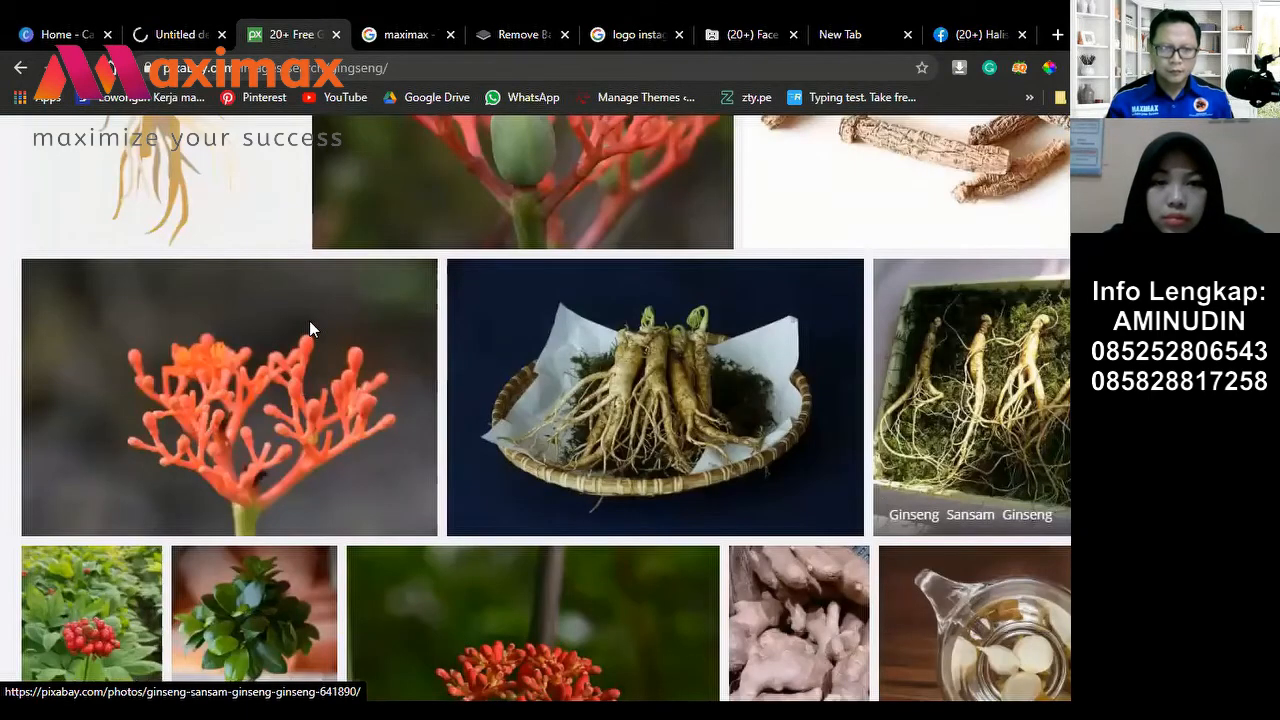
scroll(309, 330, "up", 6)
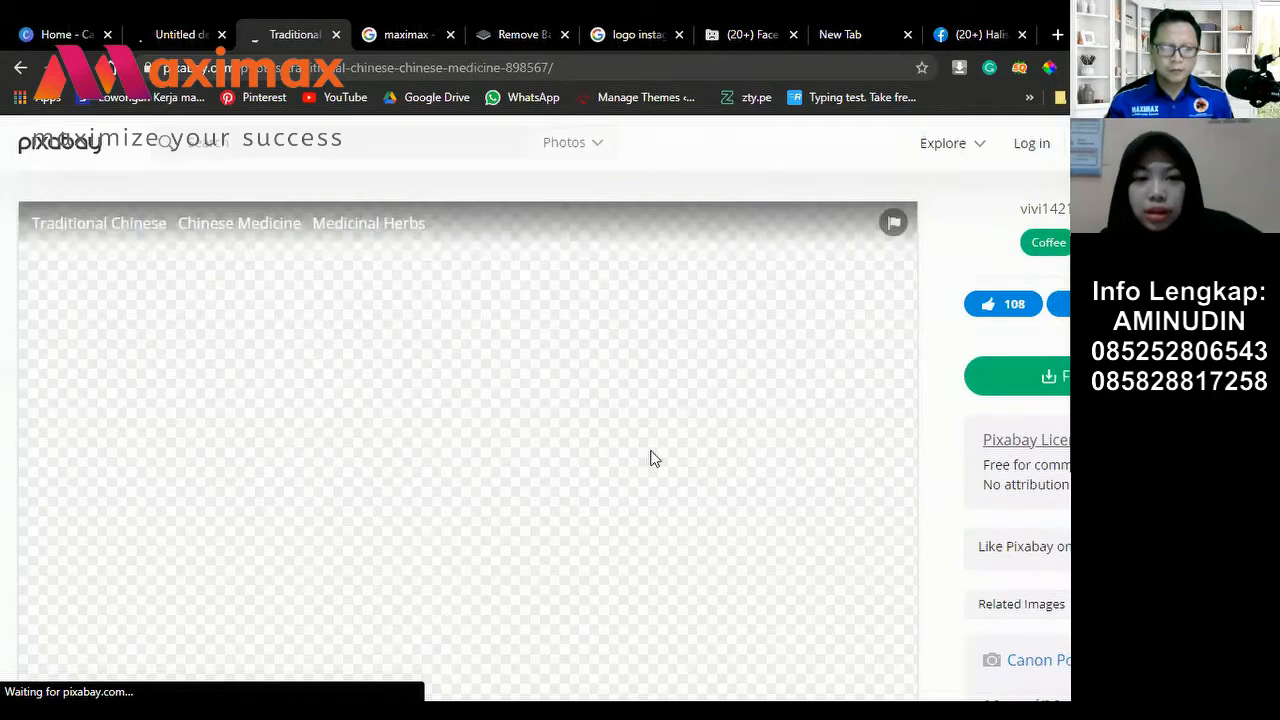
Step: Start the free download of the medicinal herbs photo at 1920×1458
scroll(648, 457, "down", 1)
scroll(393, 483, "down", 2)
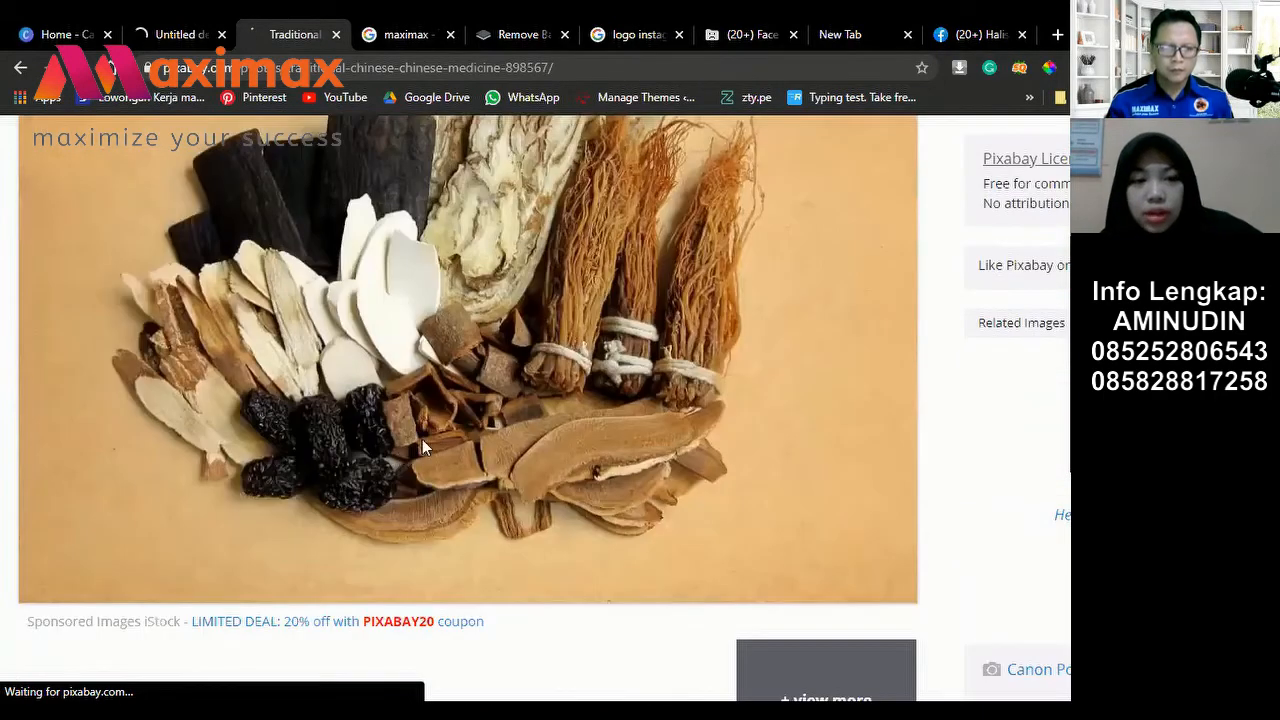
scroll(952, 464, "down", 5)
scroll(903, 277, "up", 8)
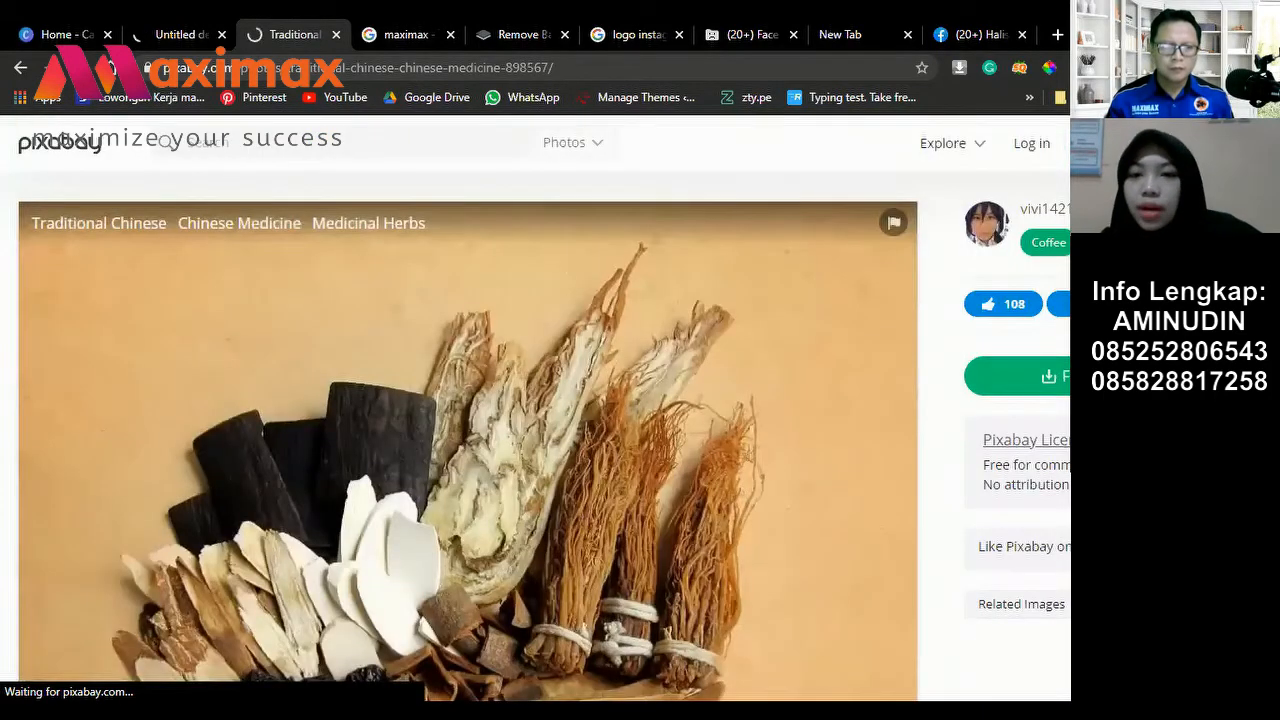
left_click(1035, 390)
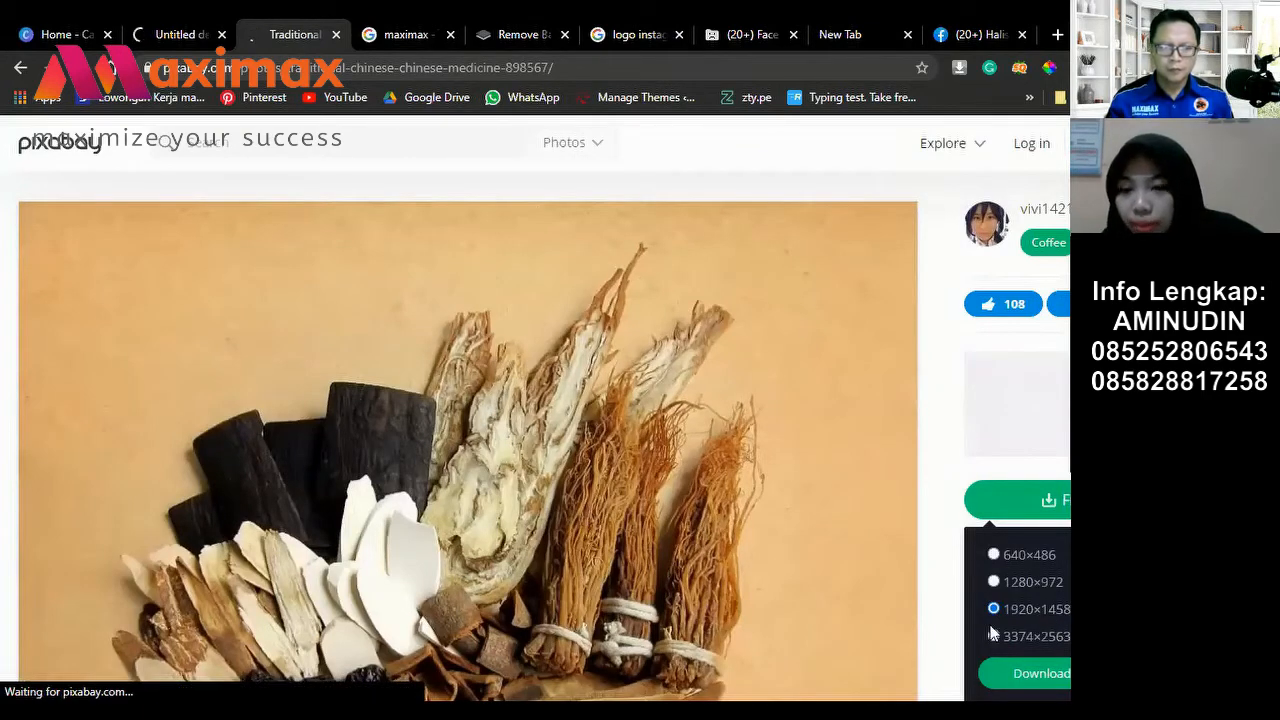
left_click(1046, 674)
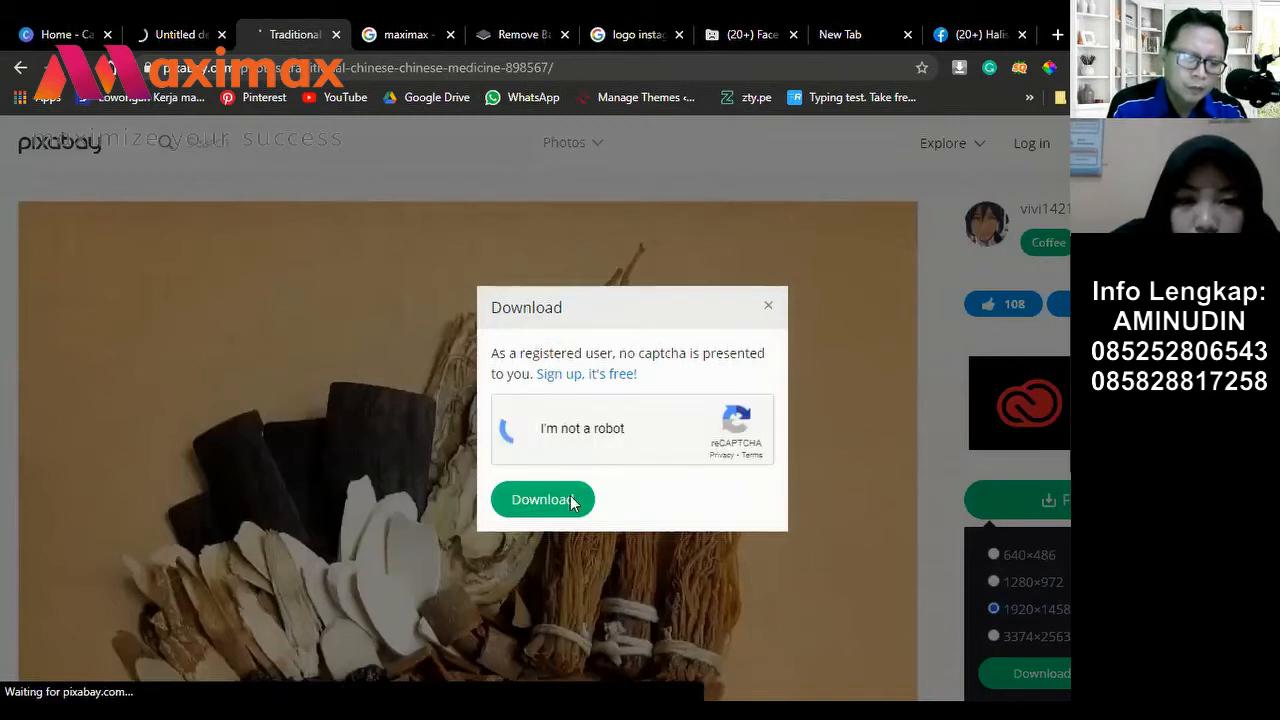
Step: Pass the reCAPTCHA check to complete the herbs photo download, then return to the Canva design
left_click(538, 430)
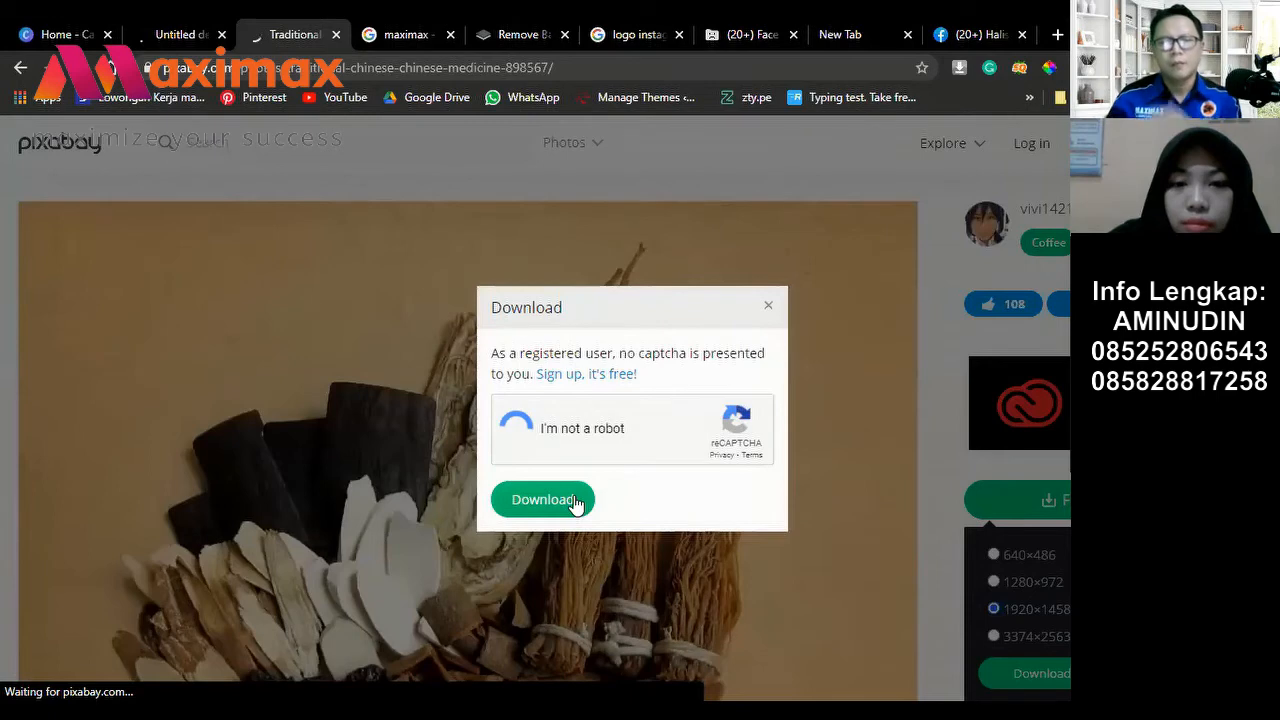
left_click(576, 503)
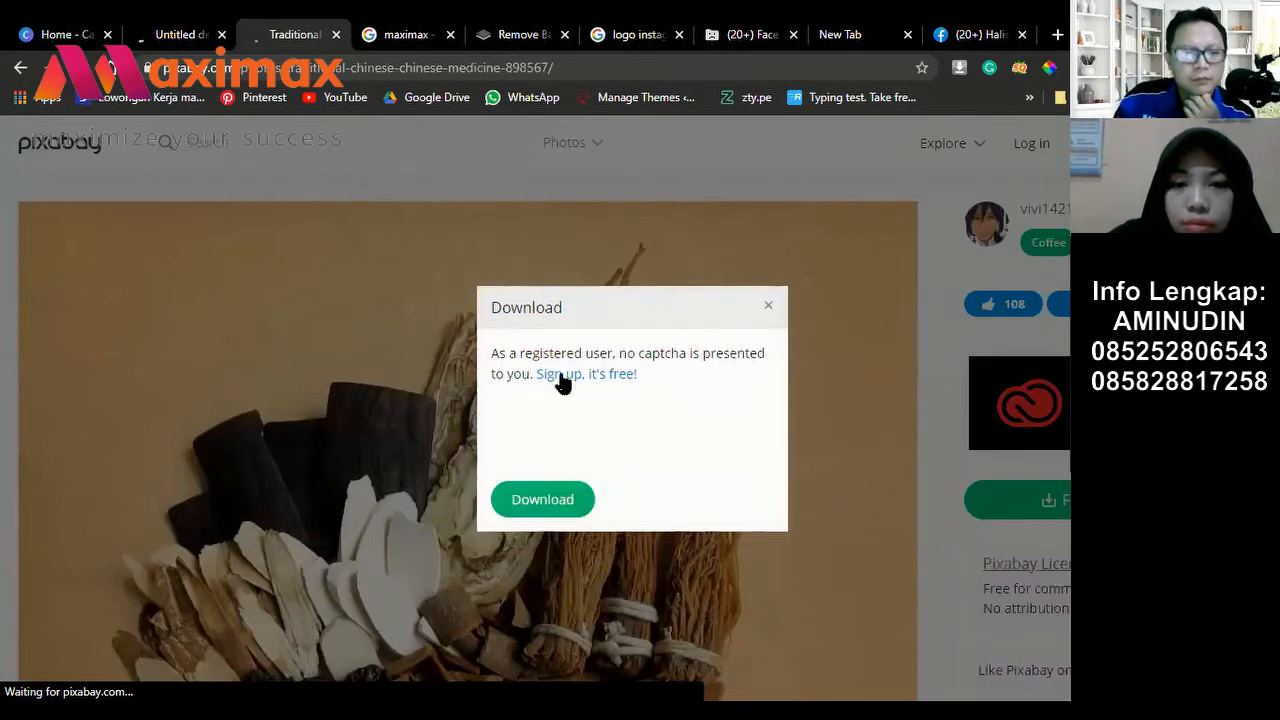
left_click(569, 506)
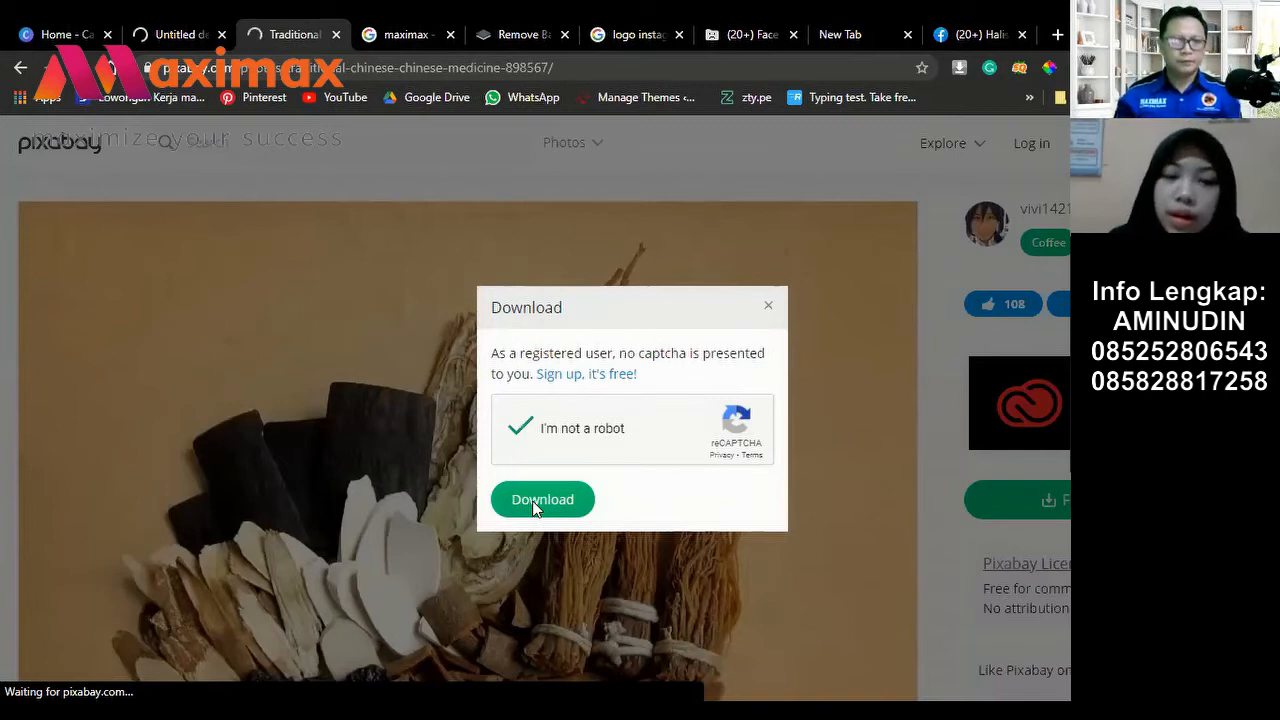
left_click(535, 502)
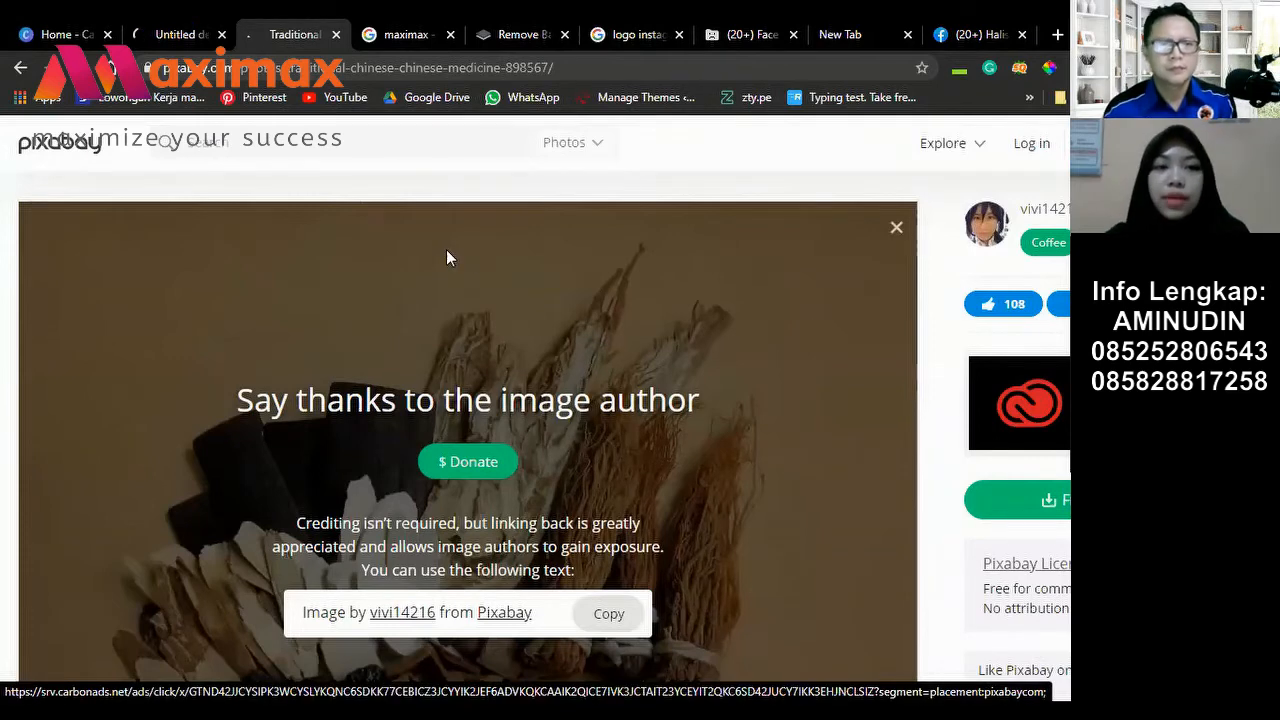
key("ctrl+shift+Tab")
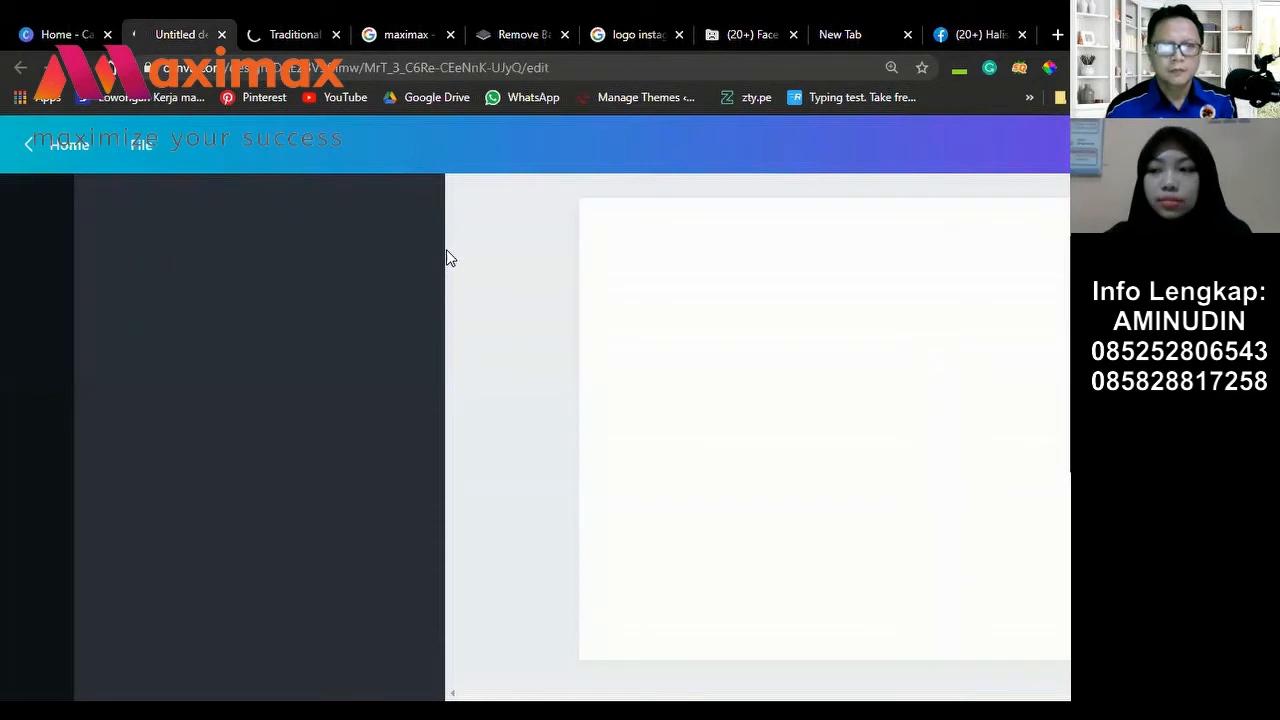
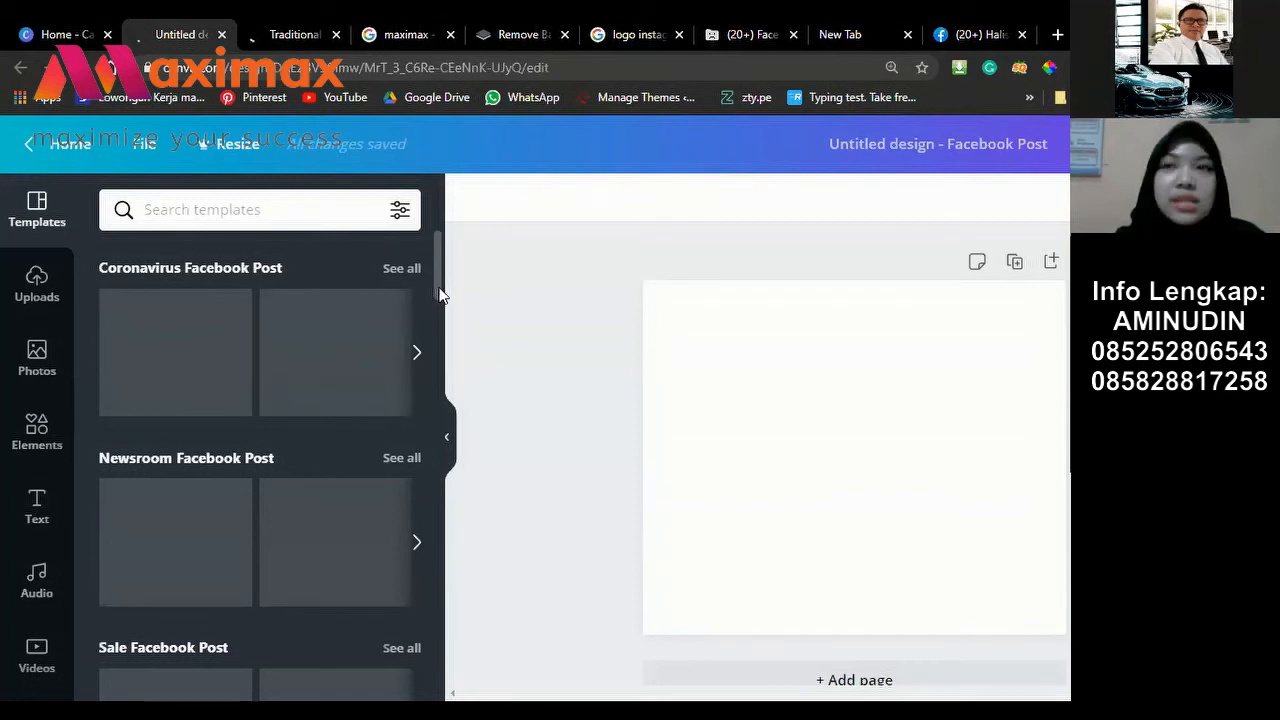
Step: Scroll through the Facebook post template categories
scroll(182, 458, "down", 1)
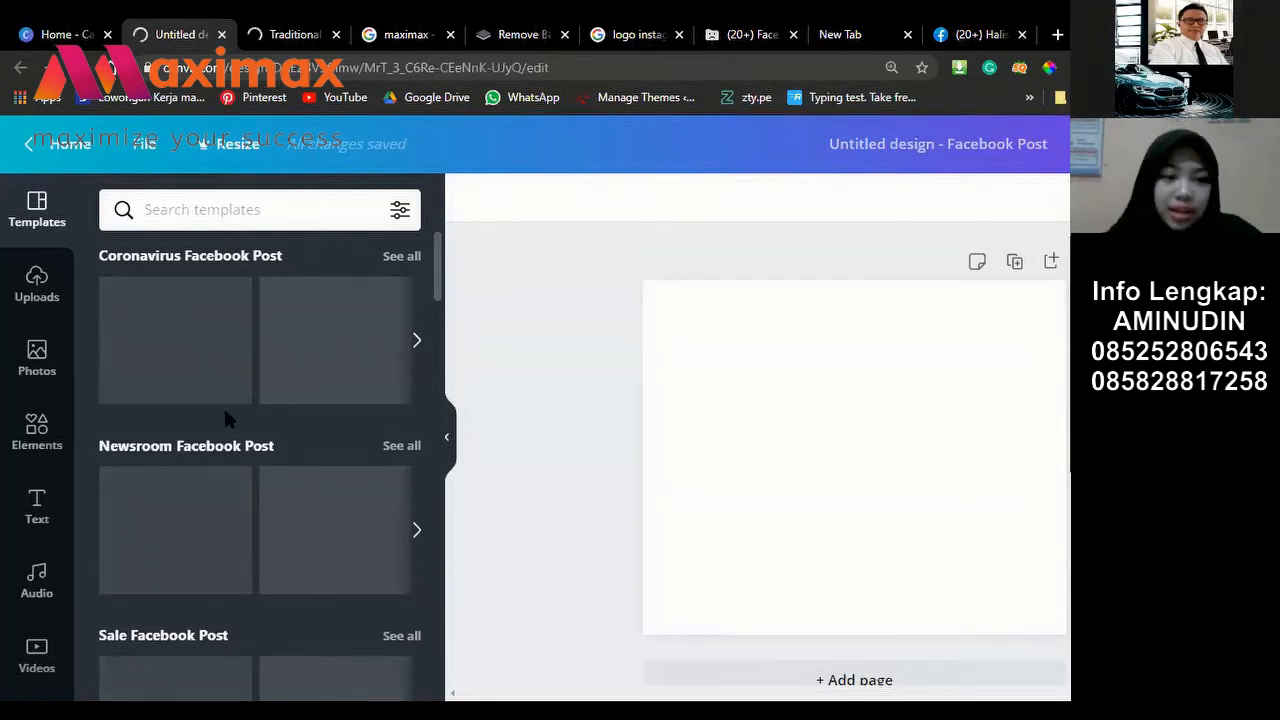
scroll(281, 298, "down", 5)
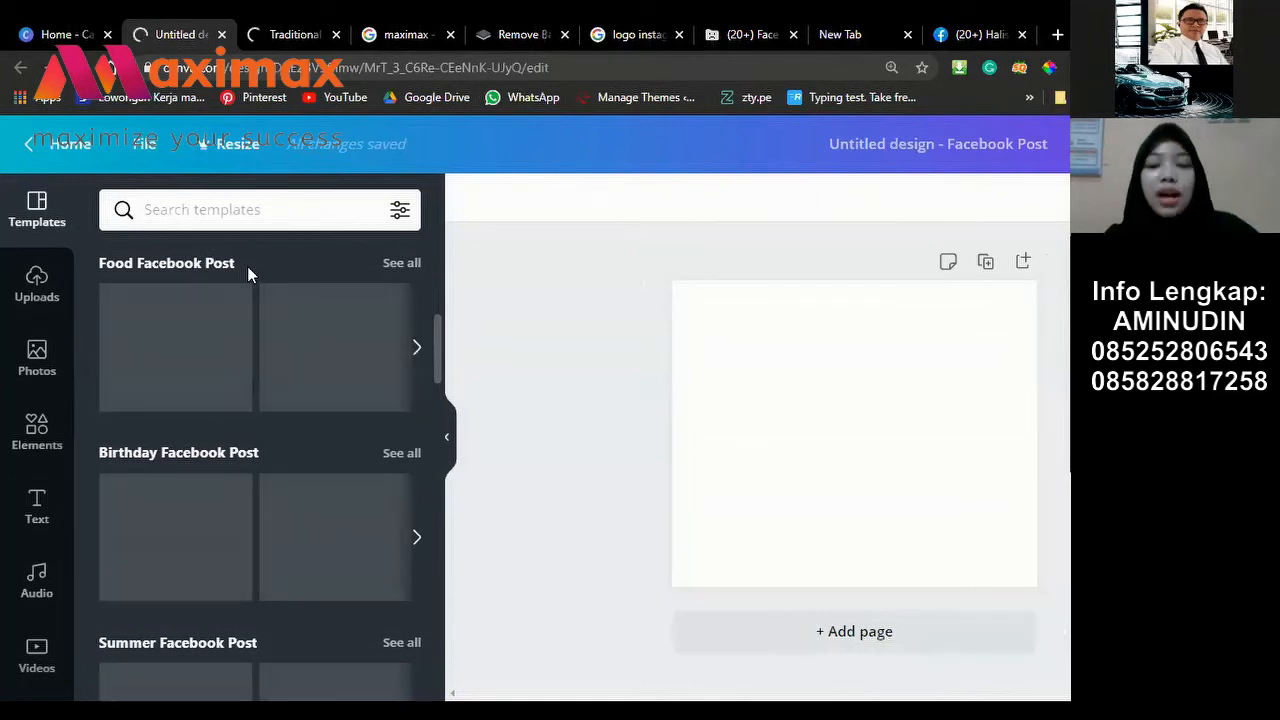
scroll(247, 266, "up", 1)
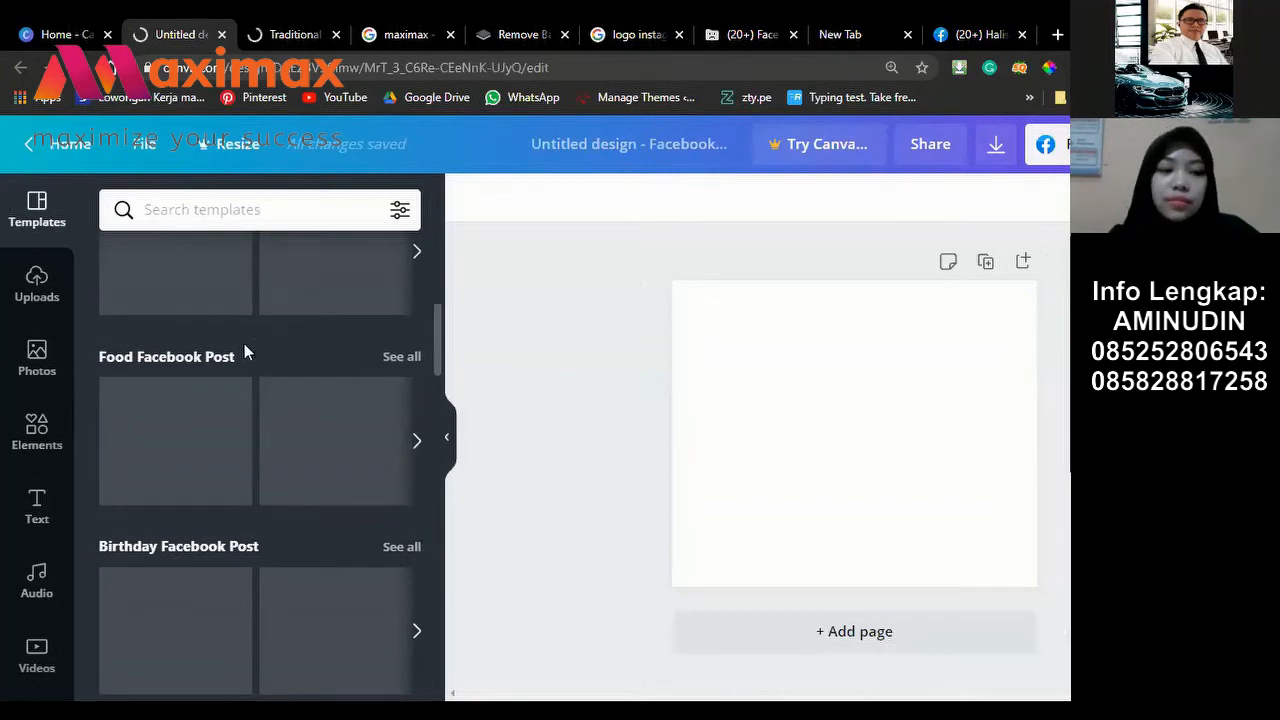
scroll(244, 343, "down", 9)
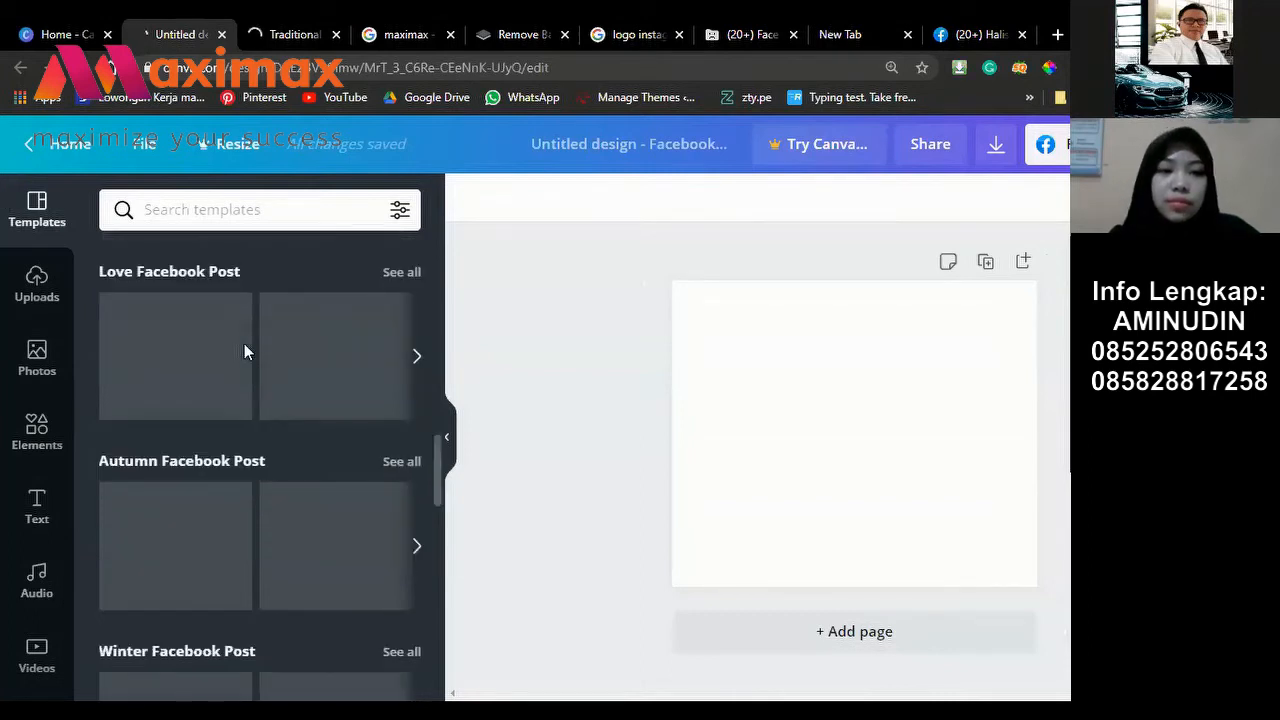
scroll(250, 344, "up", 2)
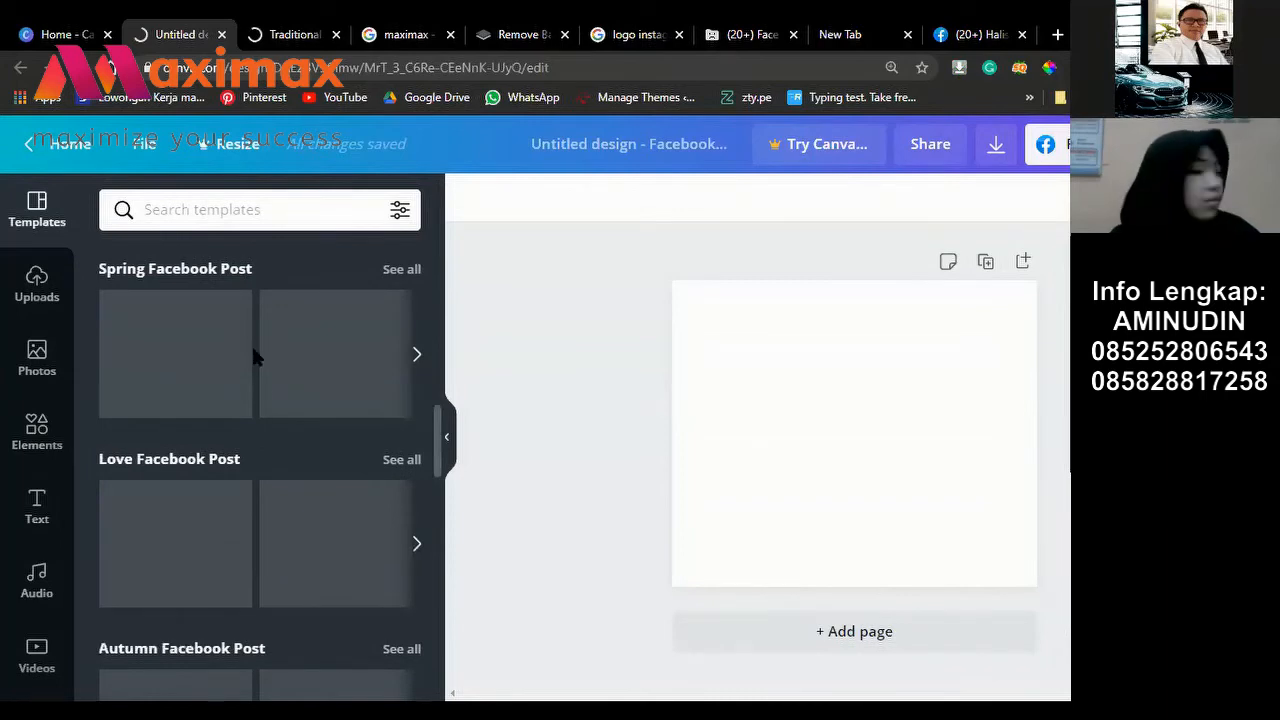
scroll(256, 368, "down", 2)
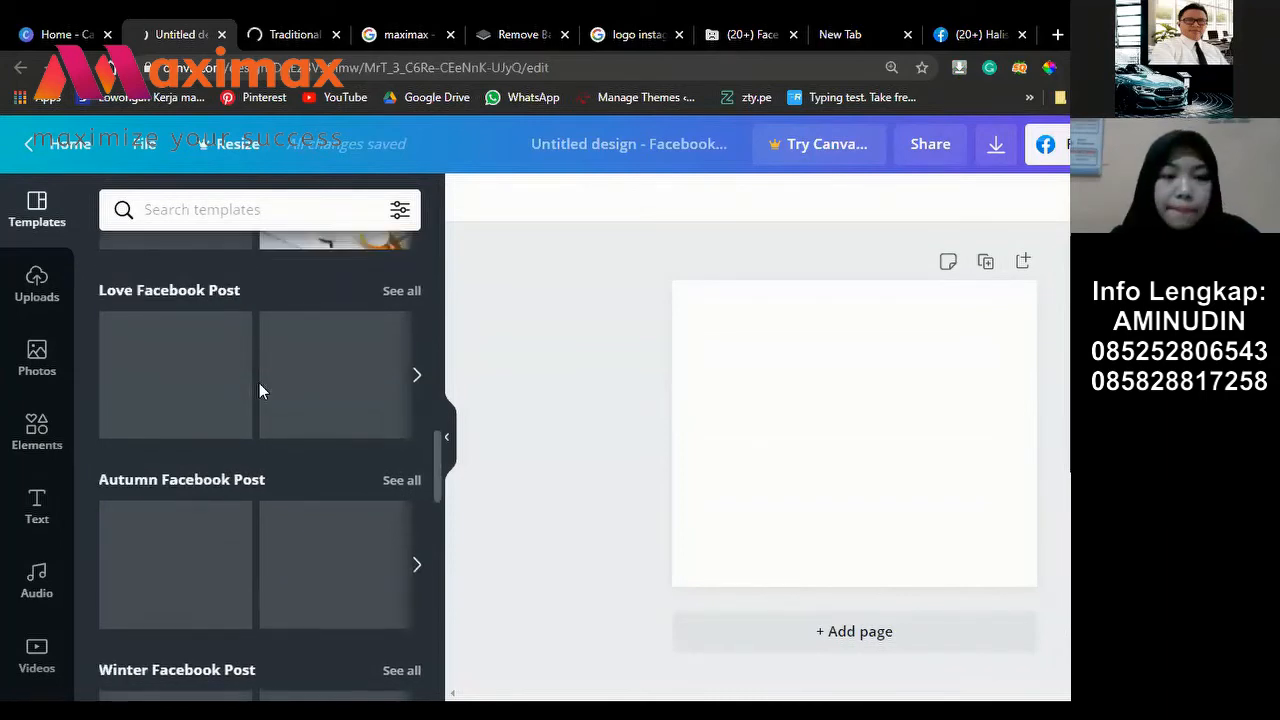
scroll(259, 390, "down", 5)
scroll(262, 388, "down", 1)
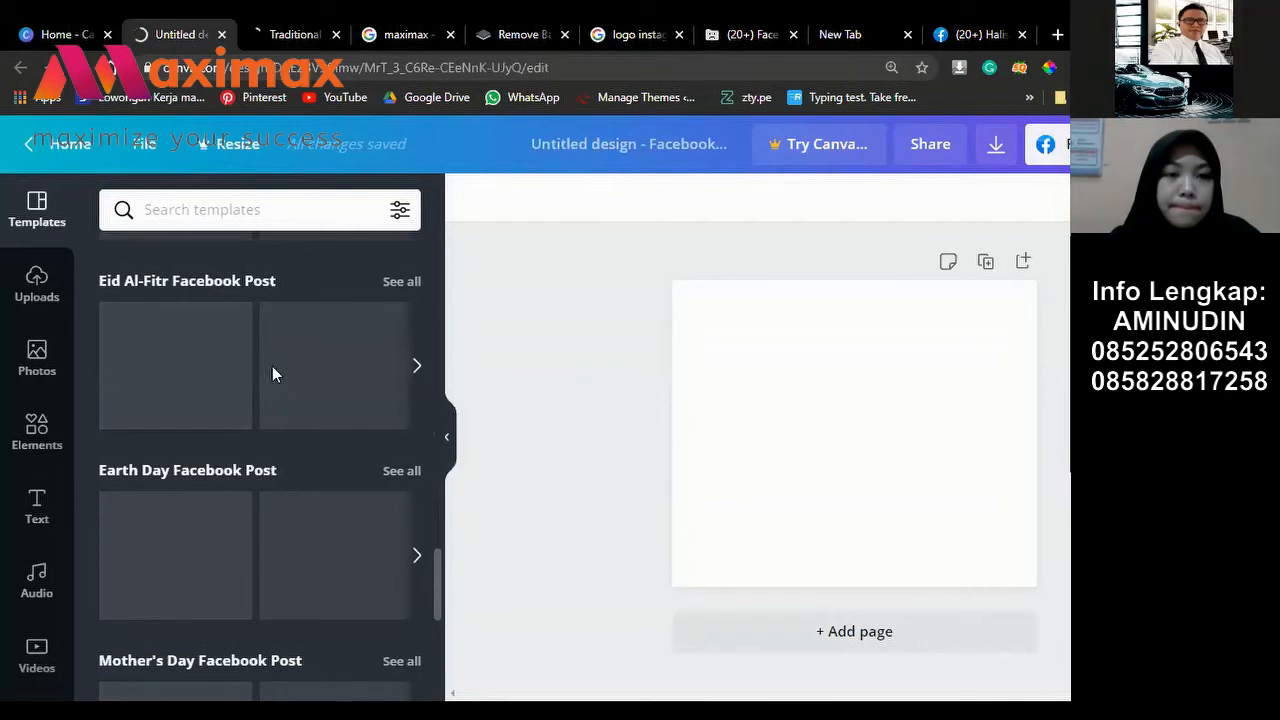
scroll(272, 370, "up", 10)
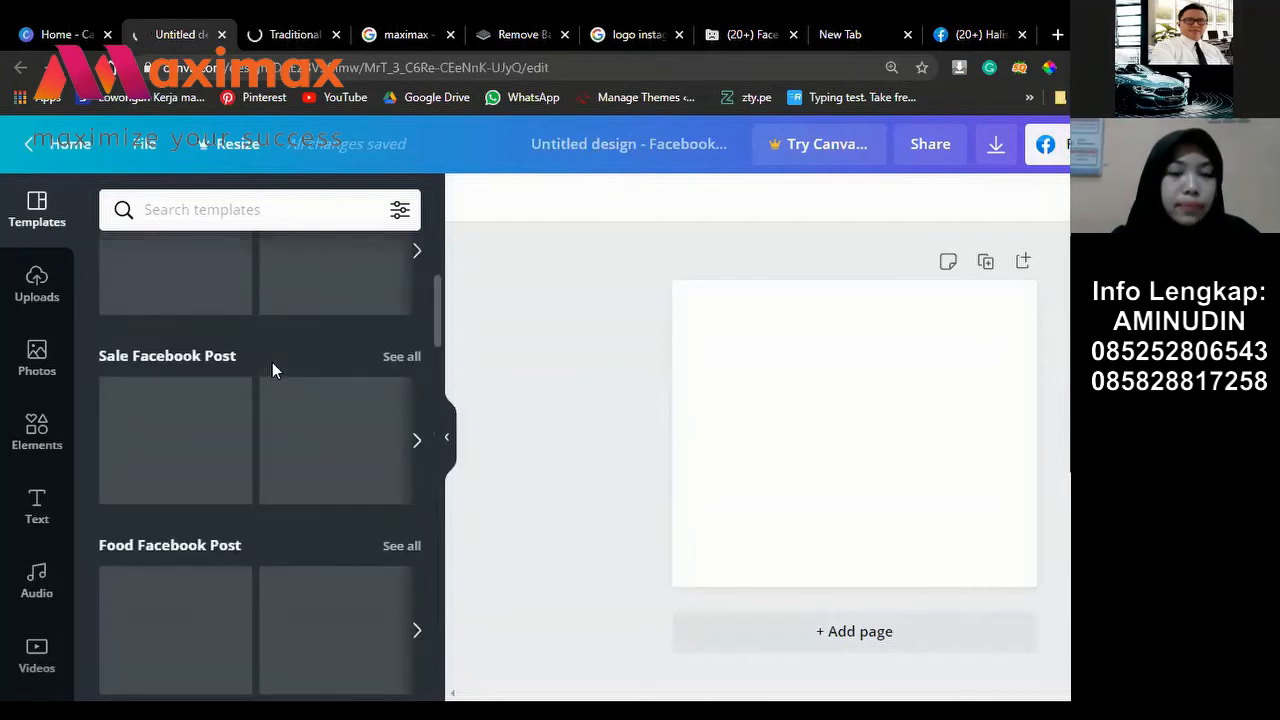
scroll(274, 366, "up", 3)
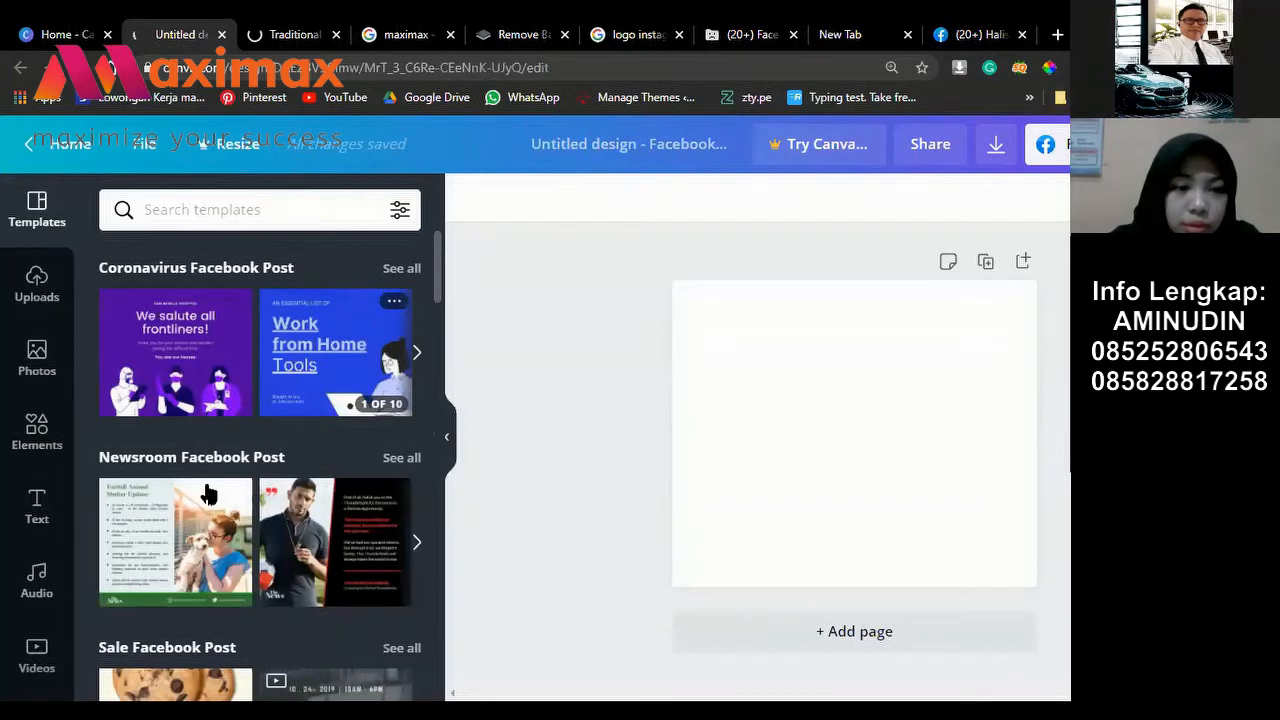
scroll(207, 492, "down", 3)
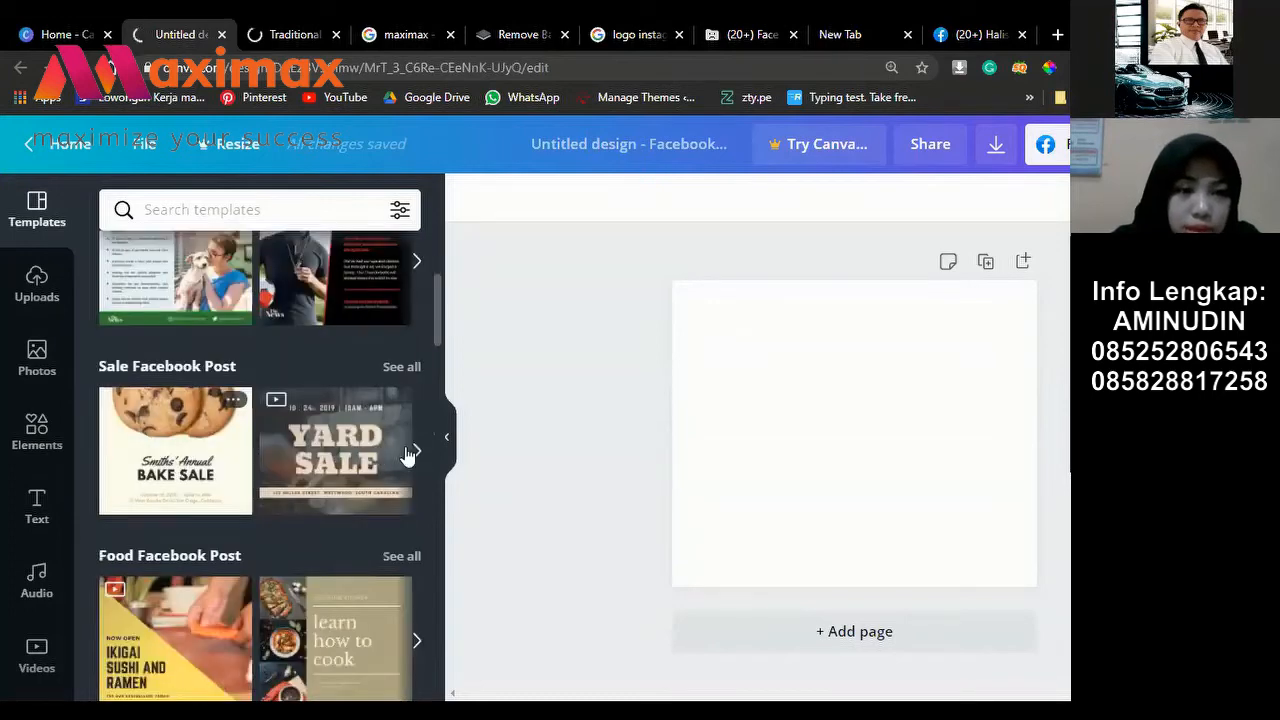
mouse_move(348, 423)
scroll(264, 440, "up", 3)
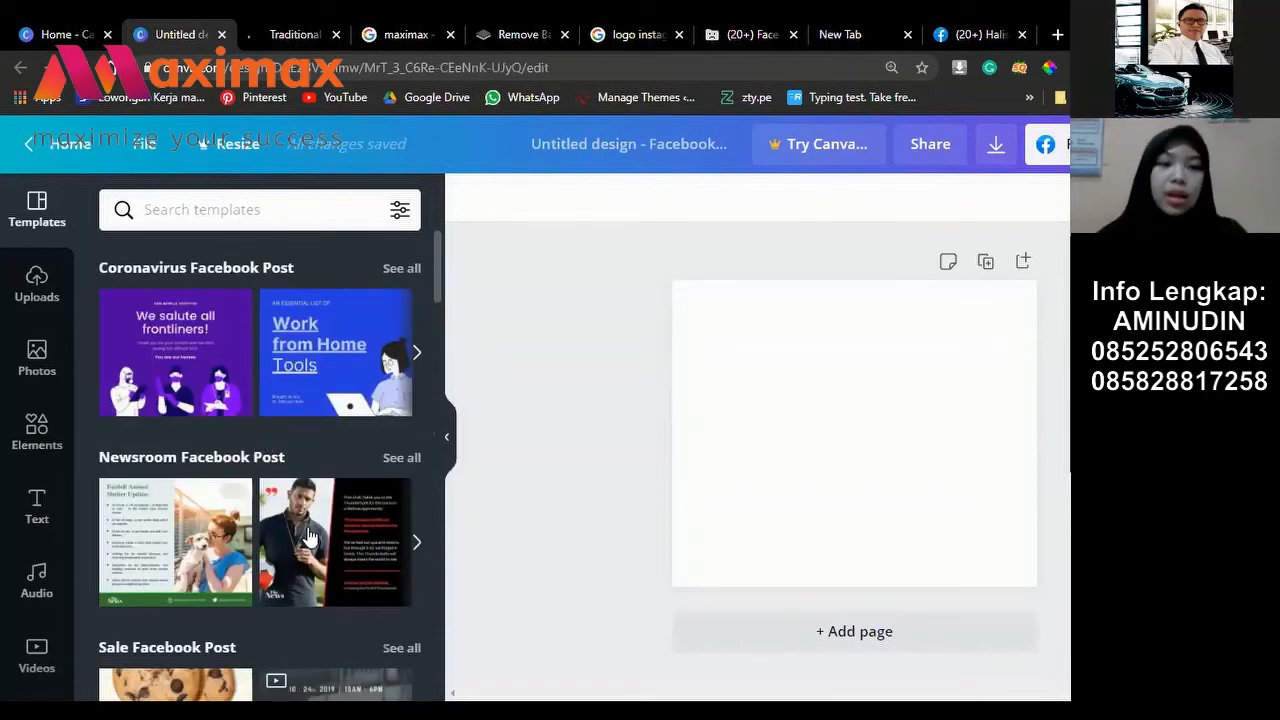
Step: Browse more Newsroom and Sale Facebook Post templates
left_click(416, 541)
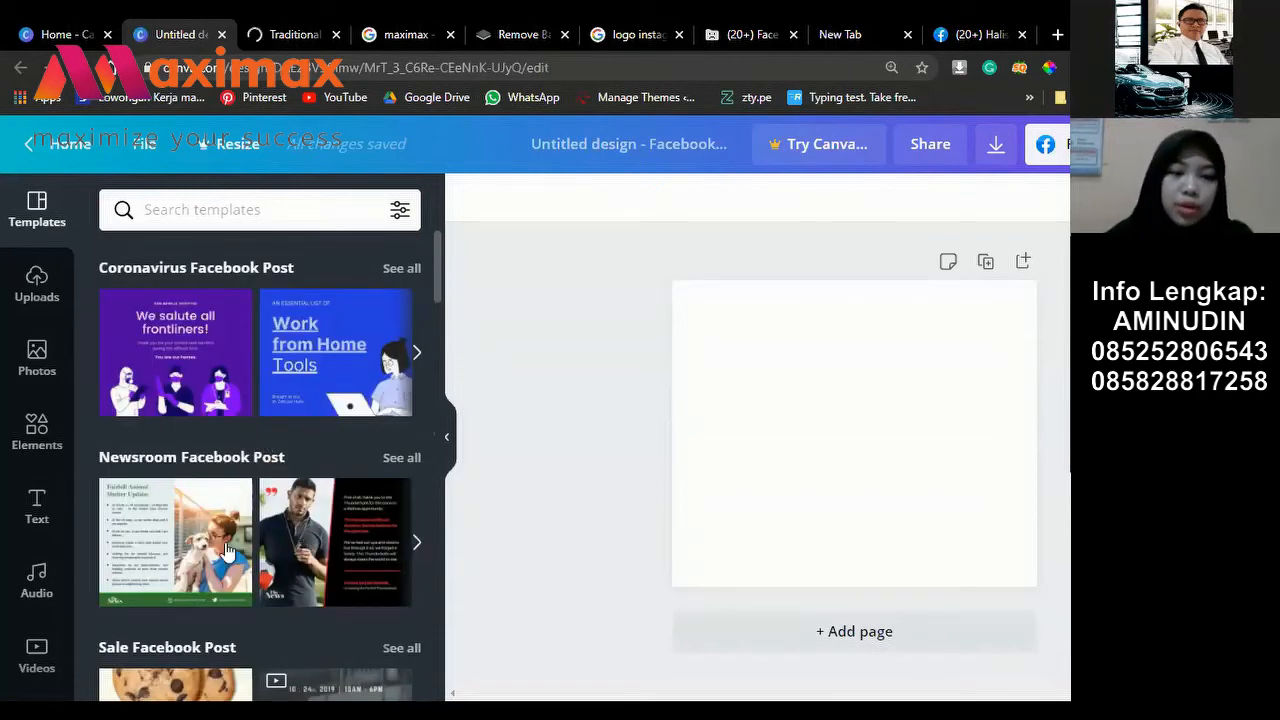
scroll(312, 537, "right", 2)
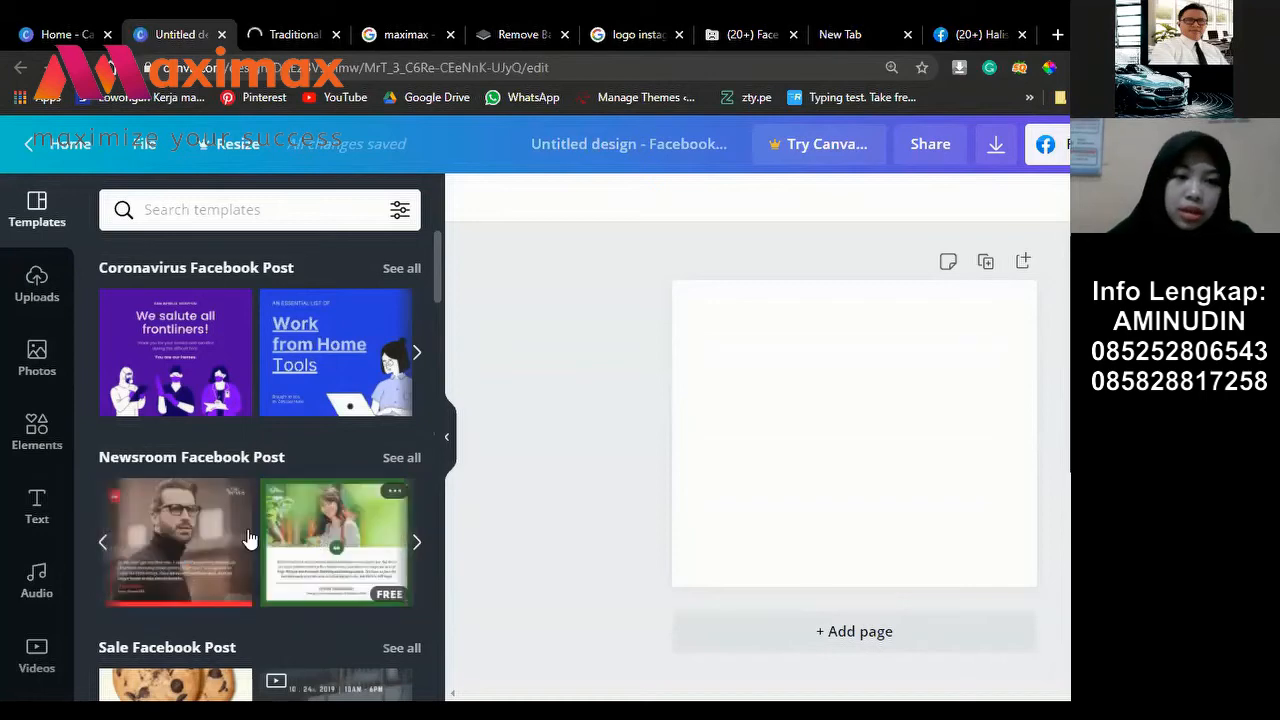
scroll(213, 546, "down", 2)
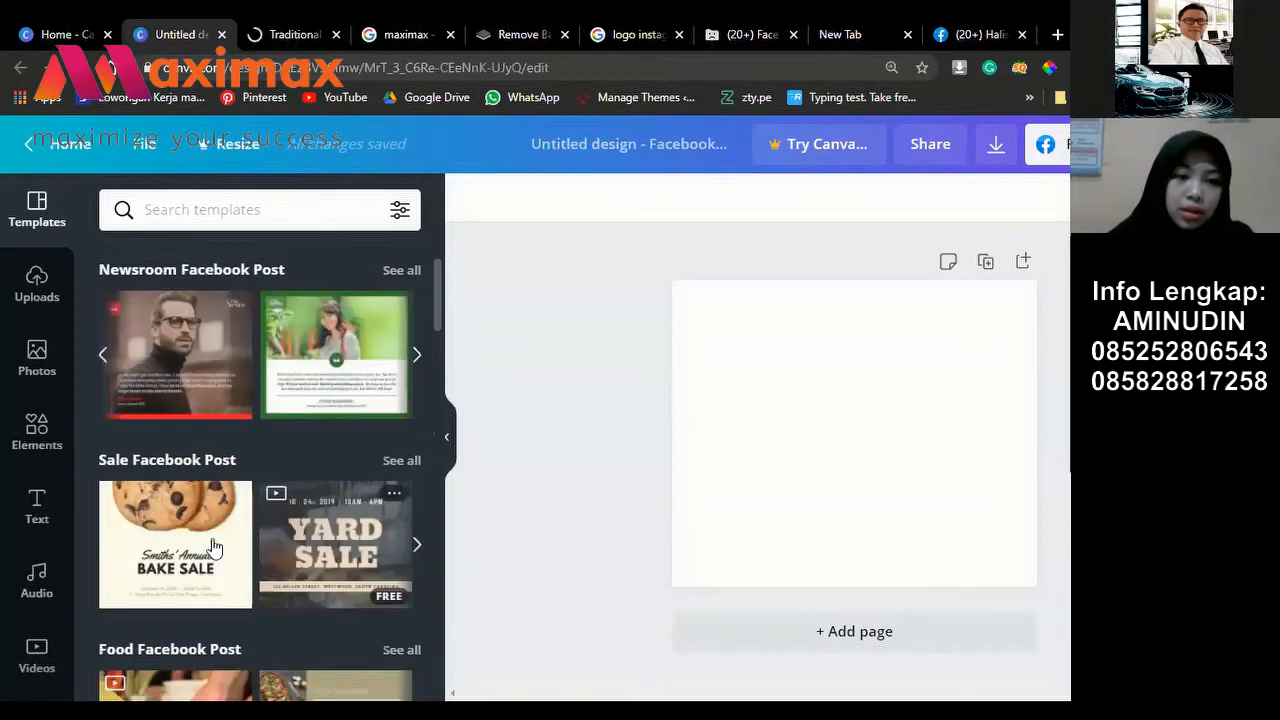
left_click(417, 546)
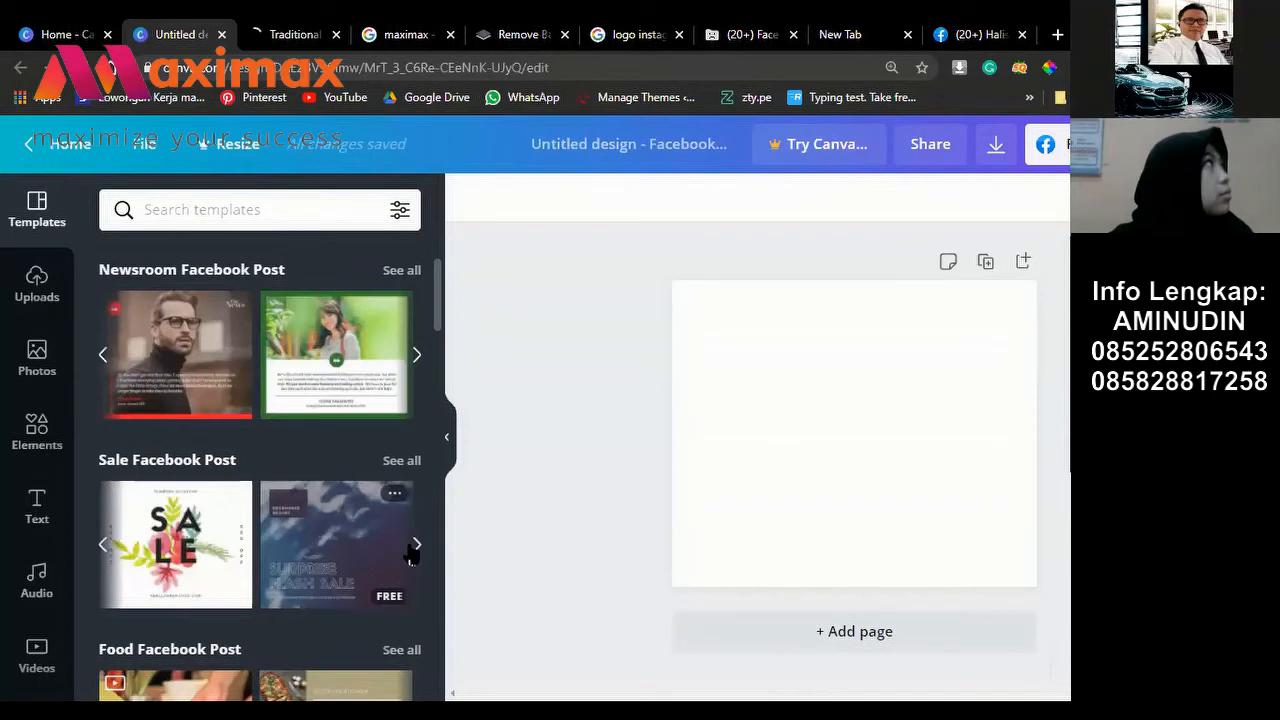
left_click(416, 548)
left_click(416, 548)
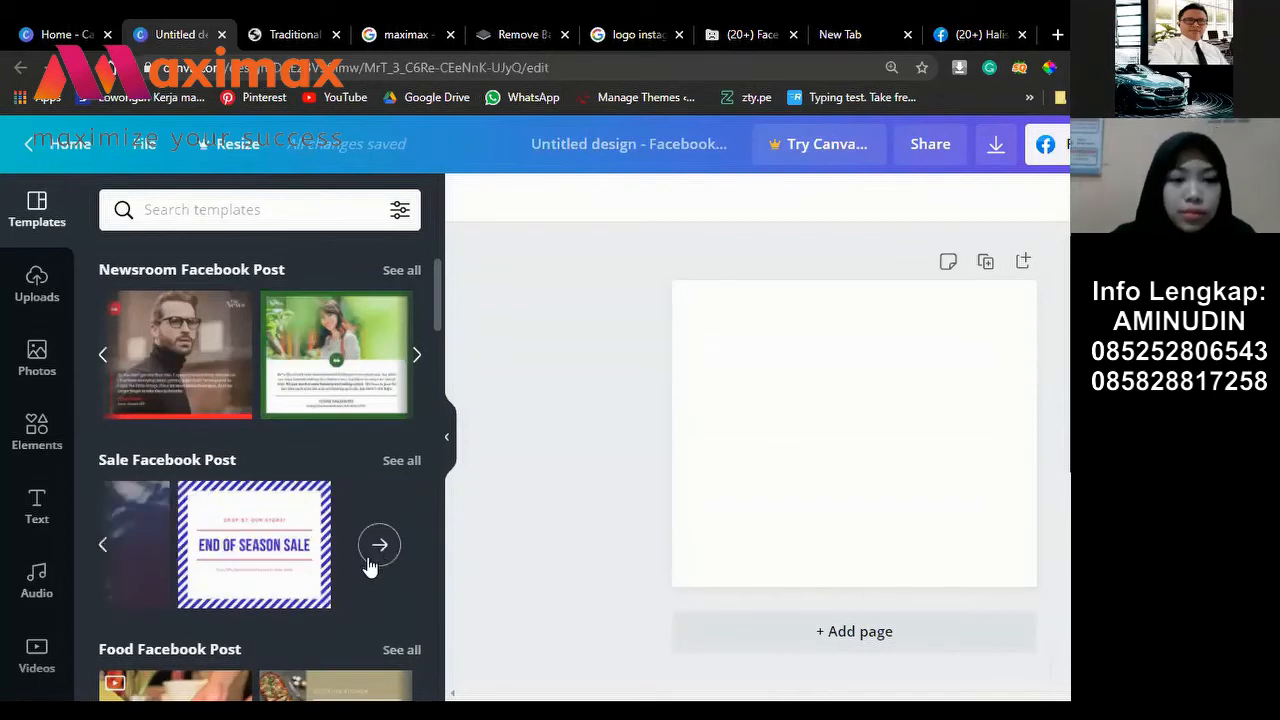
scroll(366, 566, "down", 1)
scroll(366, 560, "down", 4)
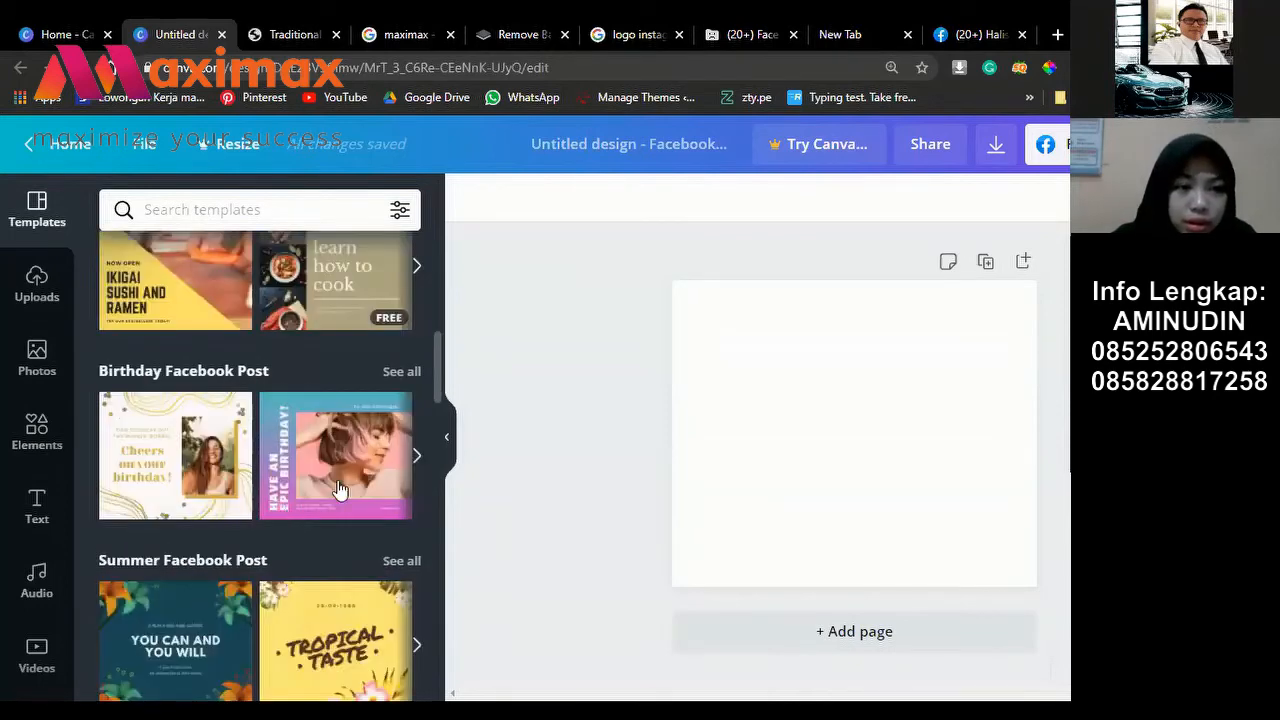
scroll(205, 440, "down", 2)
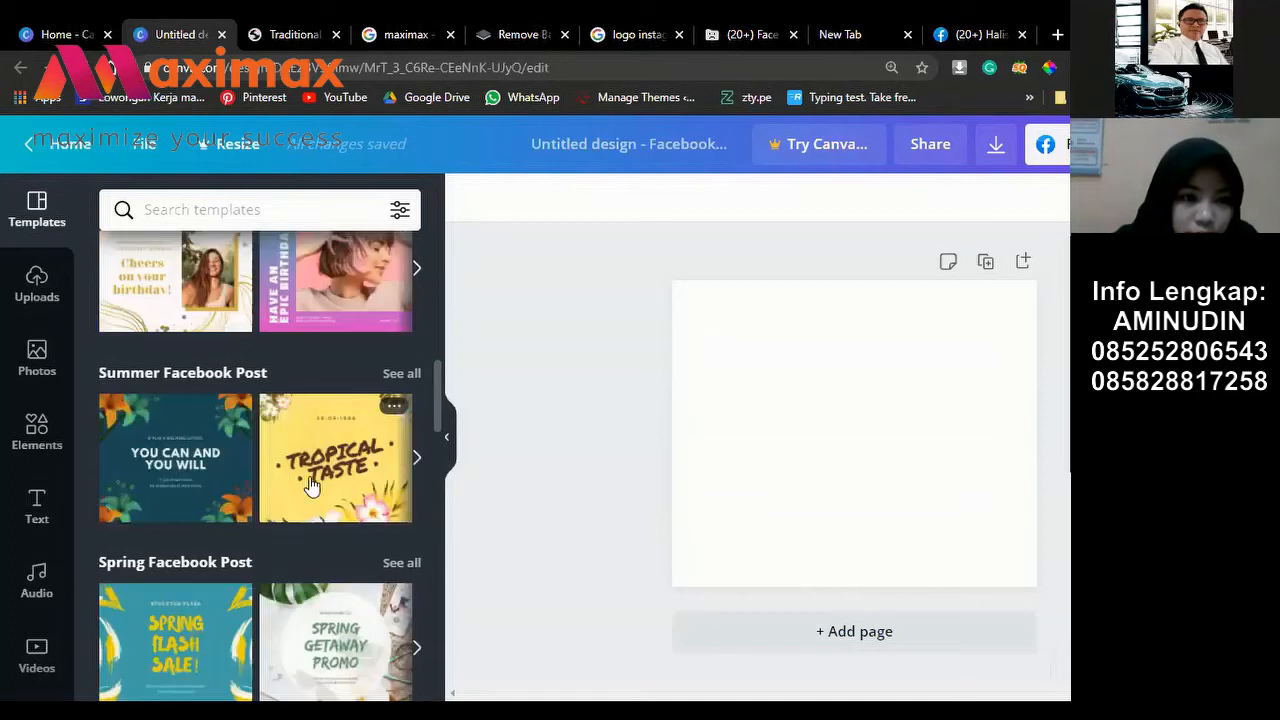
scroll(206, 480, "down", 2)
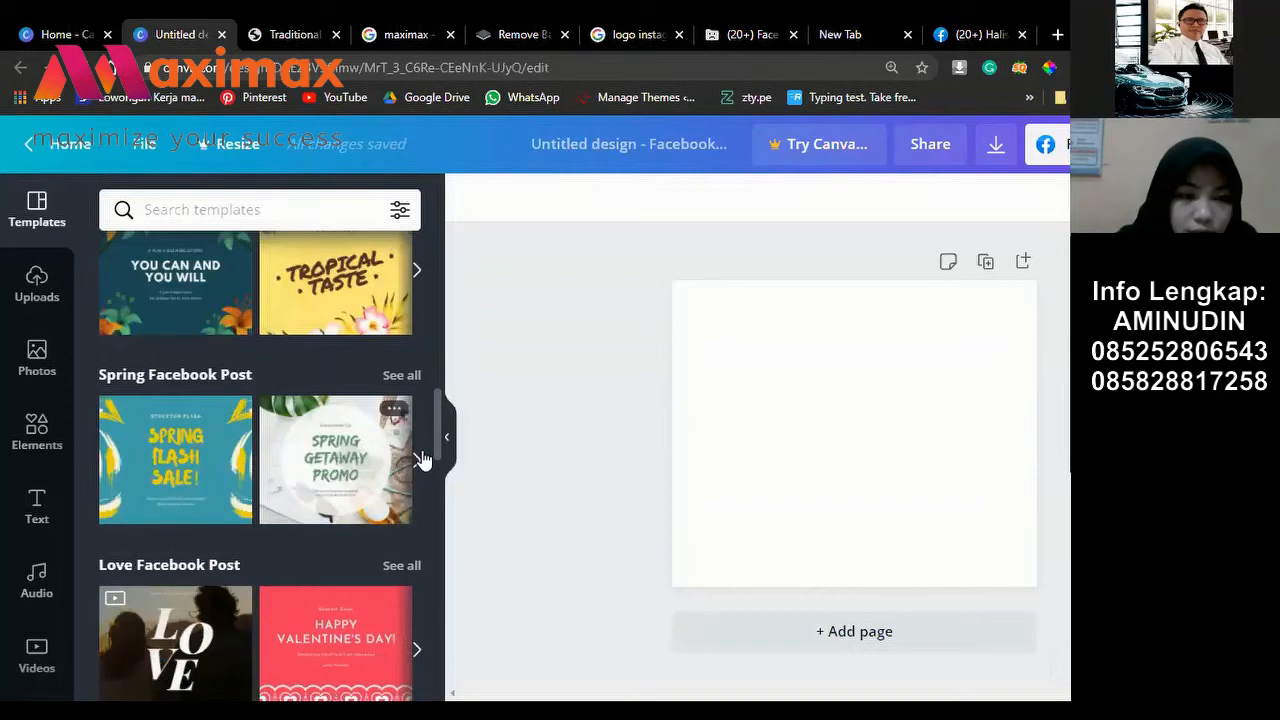
Step: Look through the Spring and Food Facebook Post template rows
left_click(418, 460)
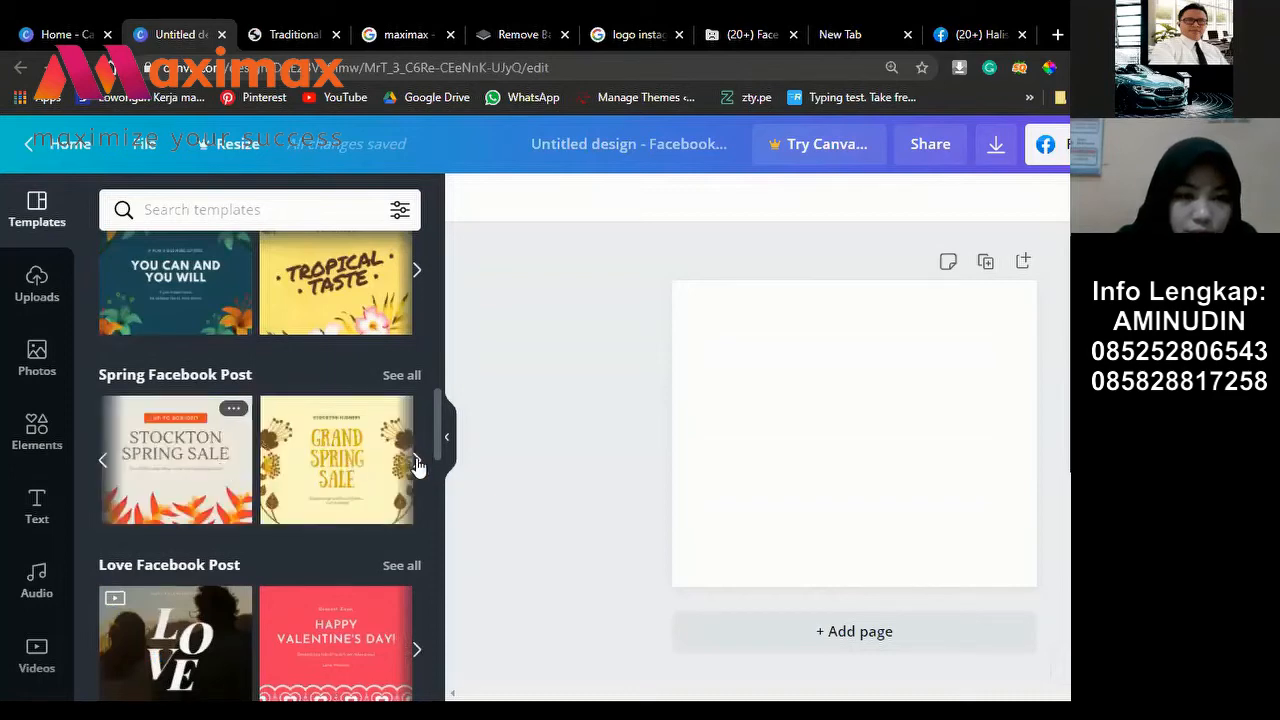
left_click(418, 462)
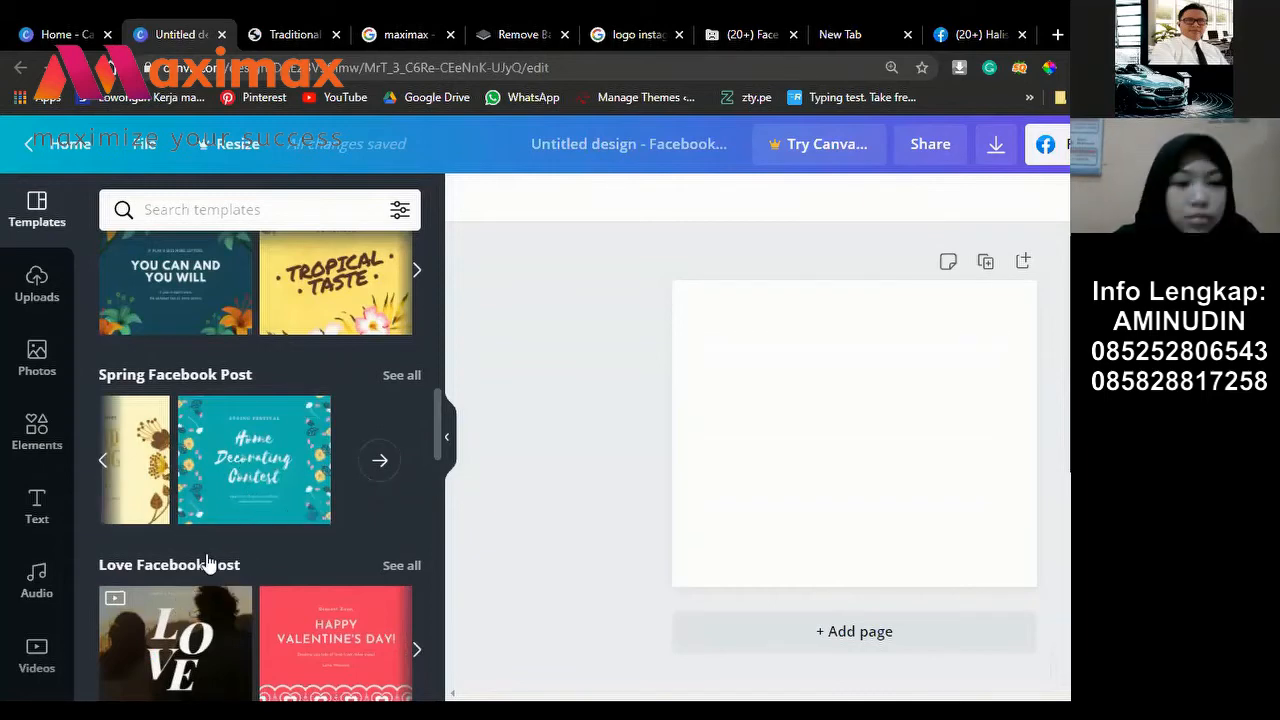
scroll(220, 552, "down", 3)
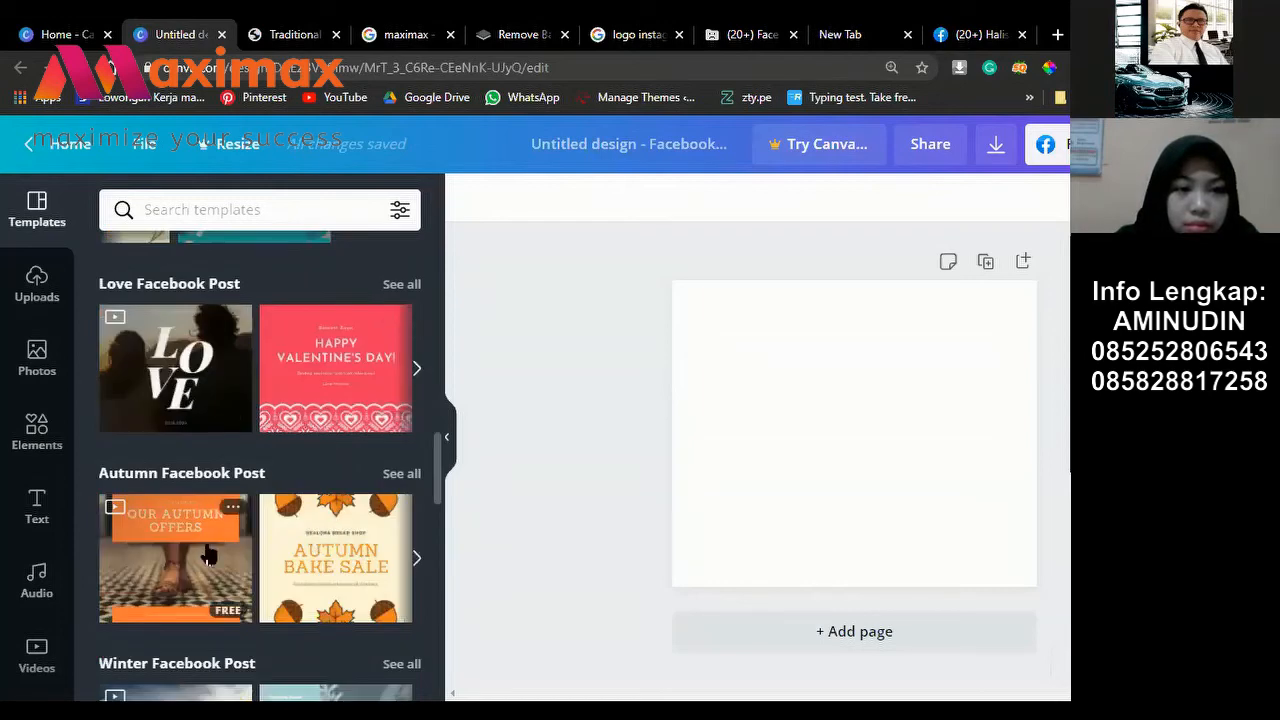
scroll(207, 556, "down", 2)
scroll(150, 549, "down", 1)
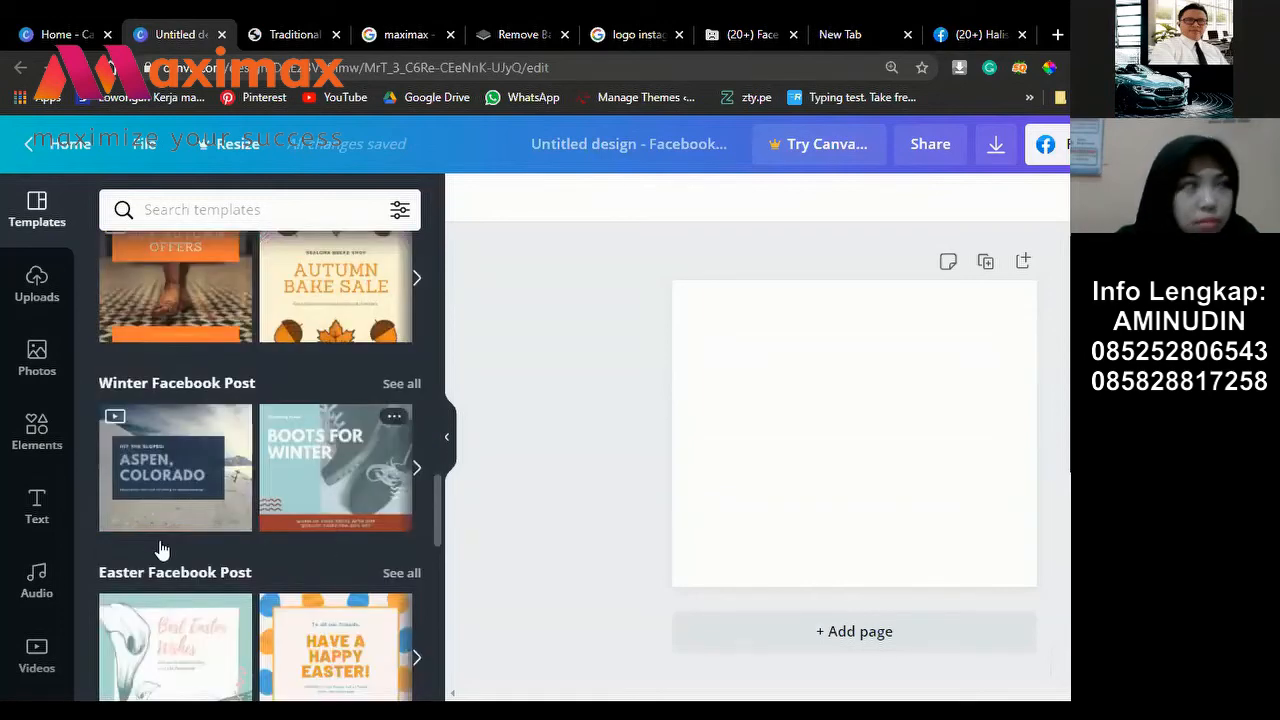
scroll(160, 550, "down", 1)
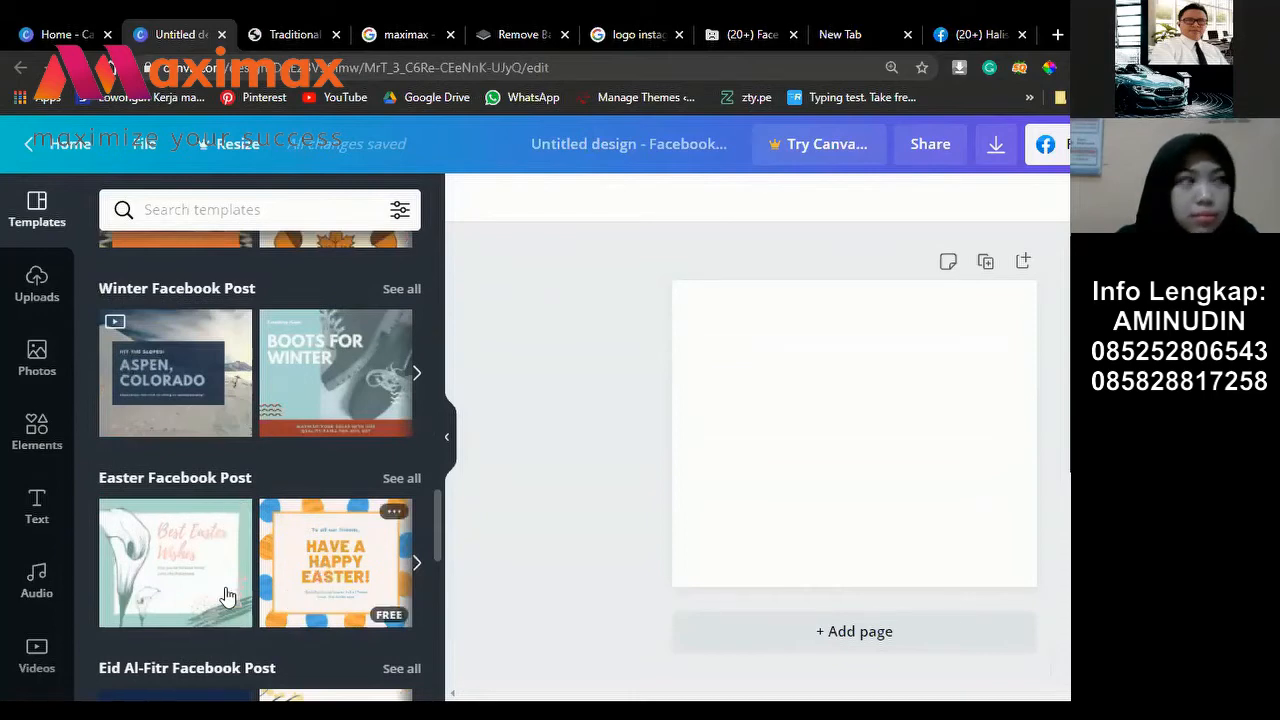
scroll(227, 595, "down", 2)
scroll(203, 590, "down", 2)
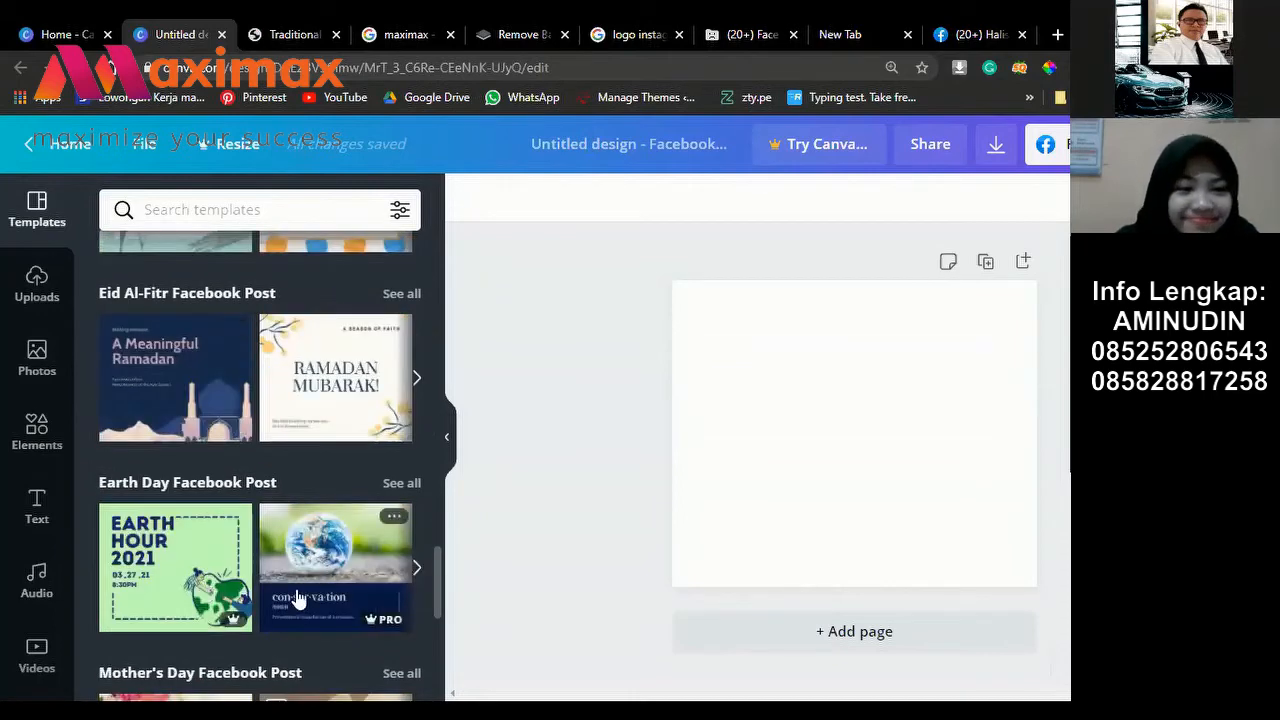
scroll(310, 558, "down", 2)
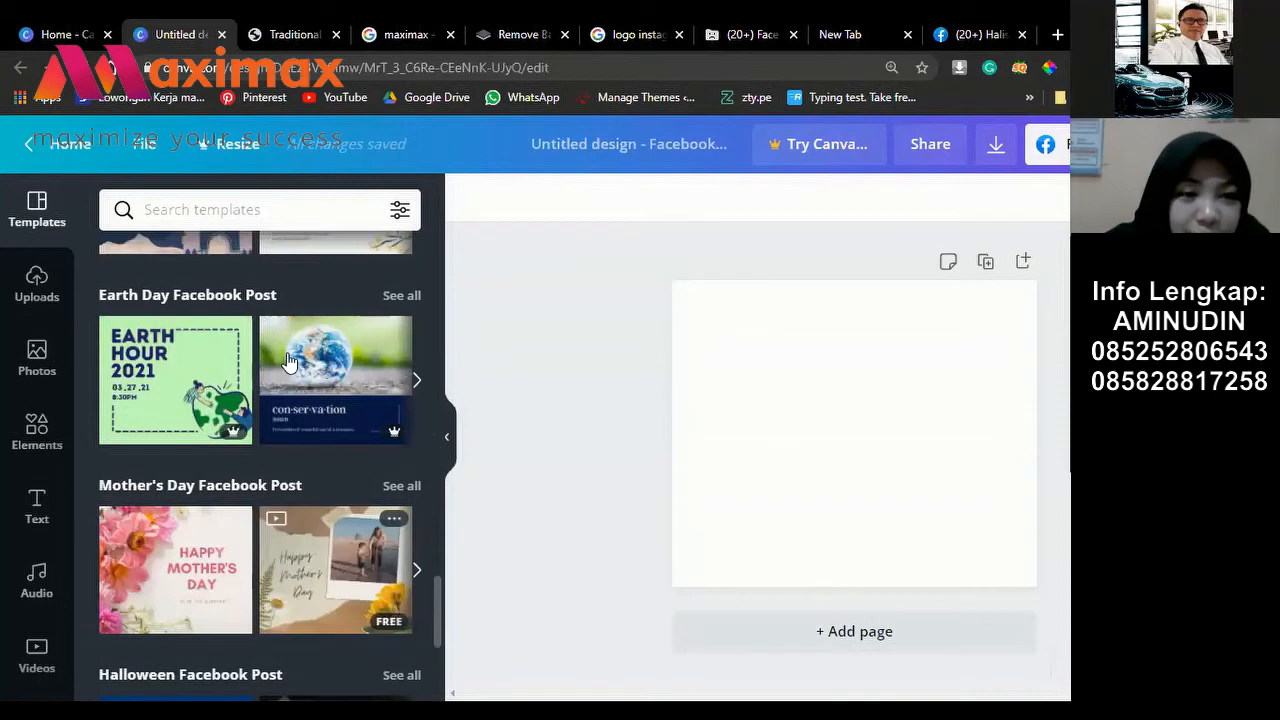
scroll(282, 400, "up", 5)
scroll(277, 460, "up", 3)
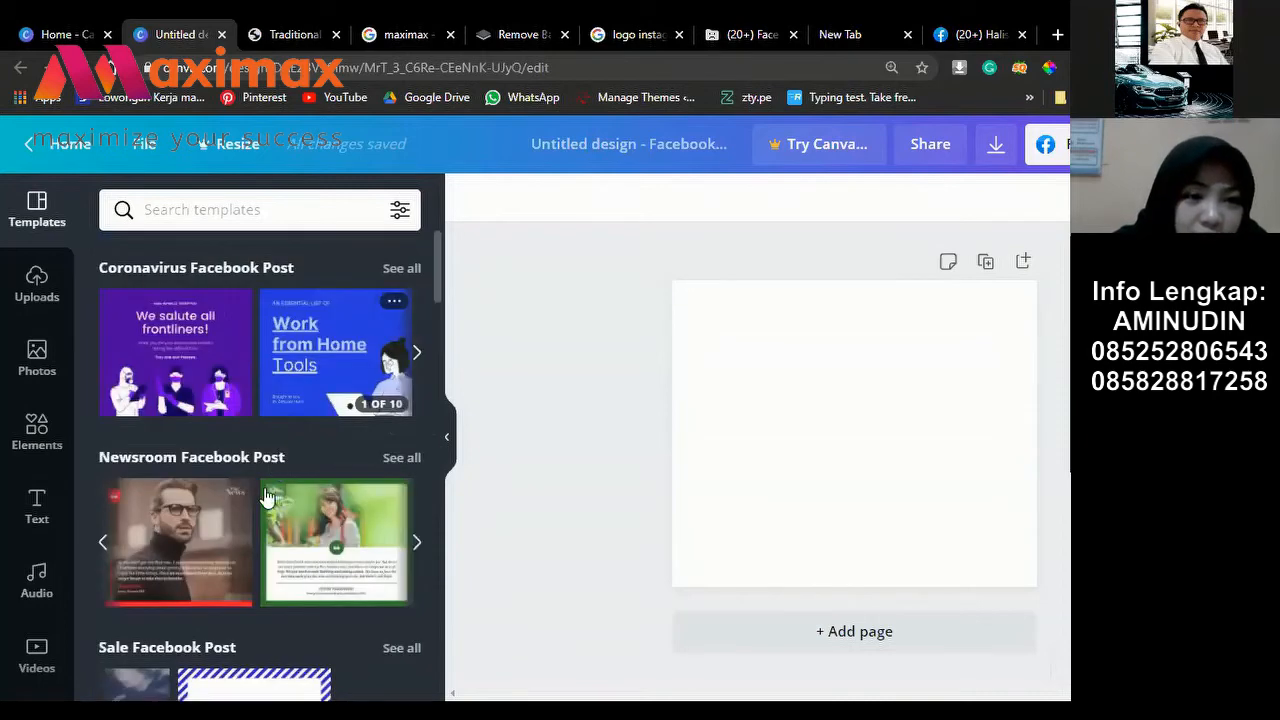
scroll(280, 480, "down", 3)
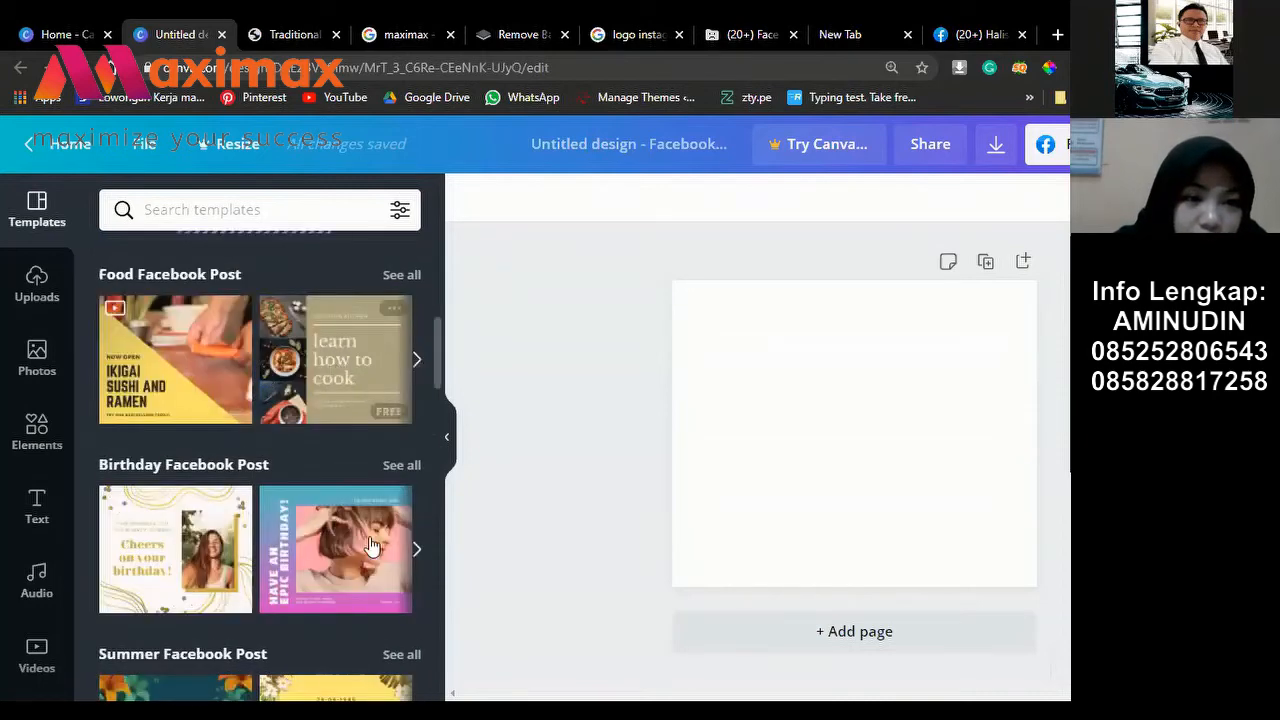
scroll(370, 545, "up", 2)
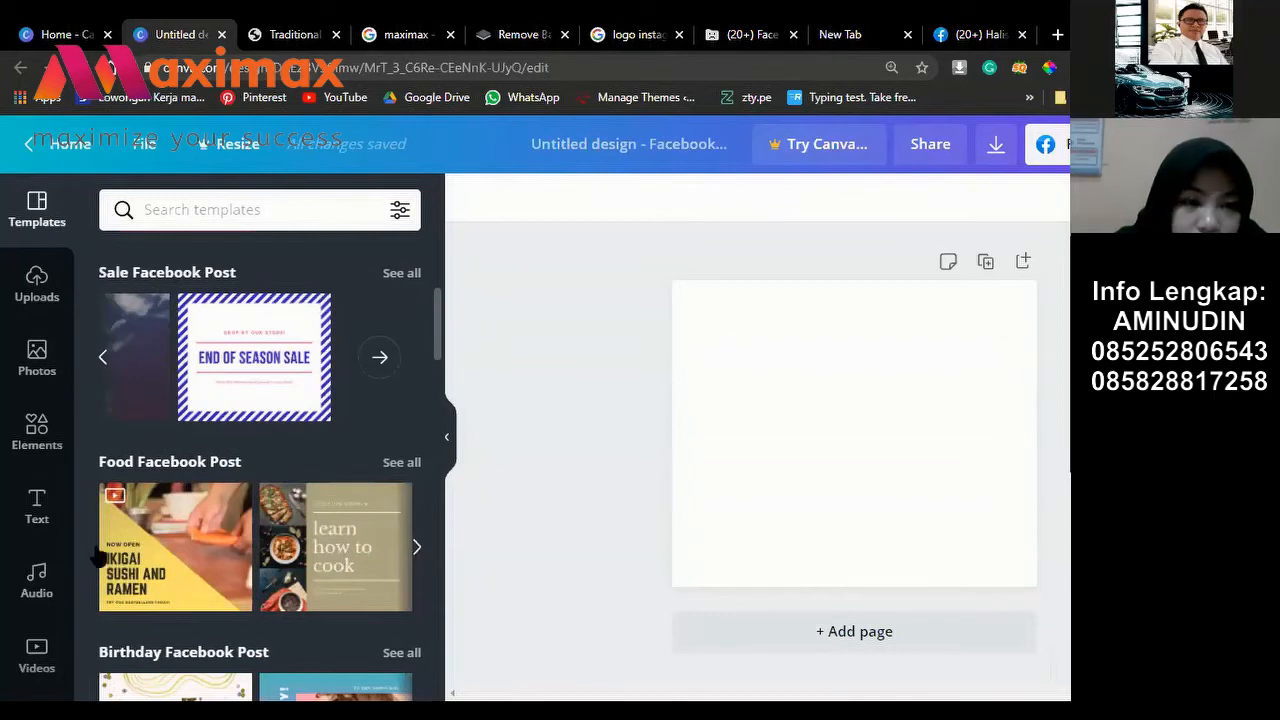
left_click(417, 550)
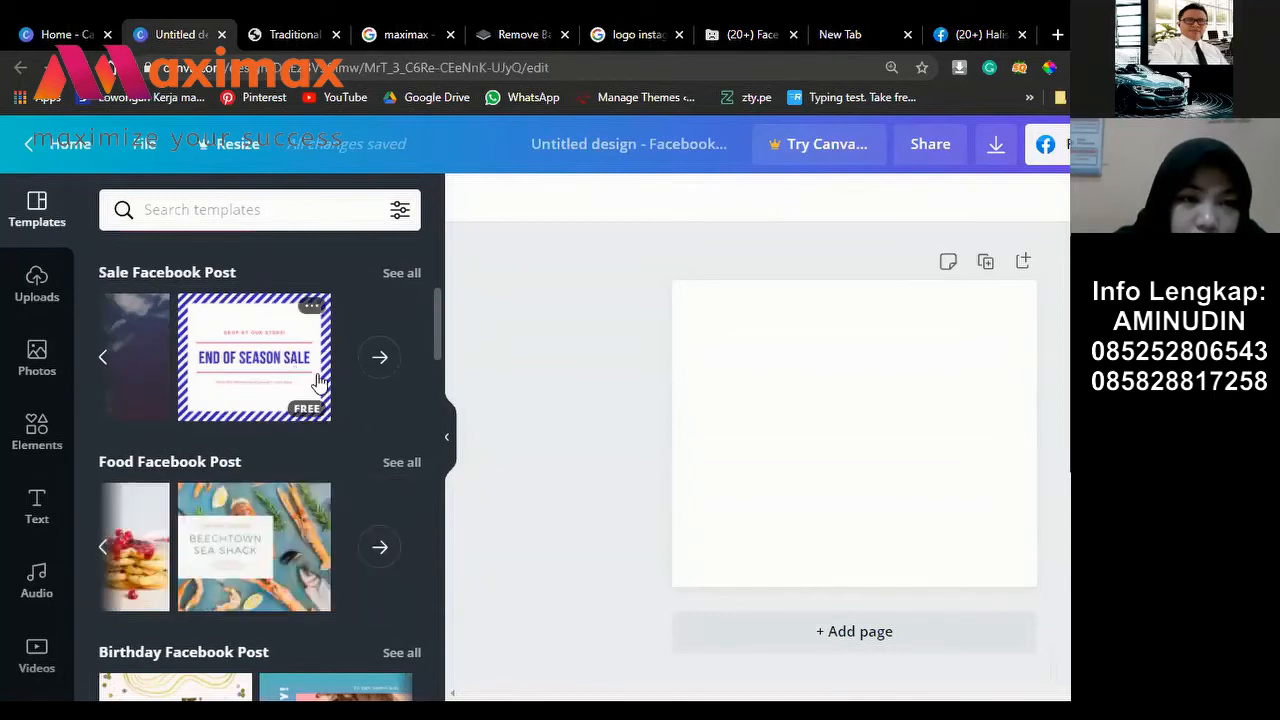
scroll(318, 383, "up", 3)
scroll(350, 430, "down", 5)
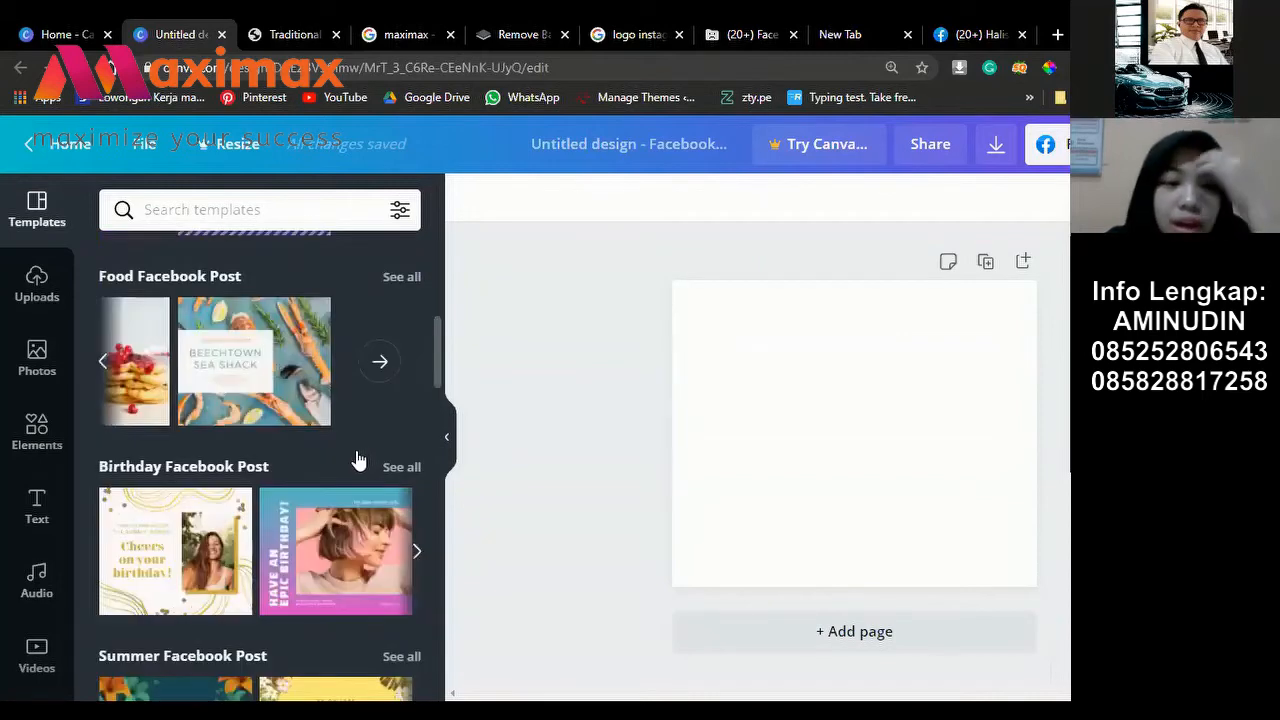
scroll(357, 457, "down", 3)
scroll(356, 497, "up", 1)
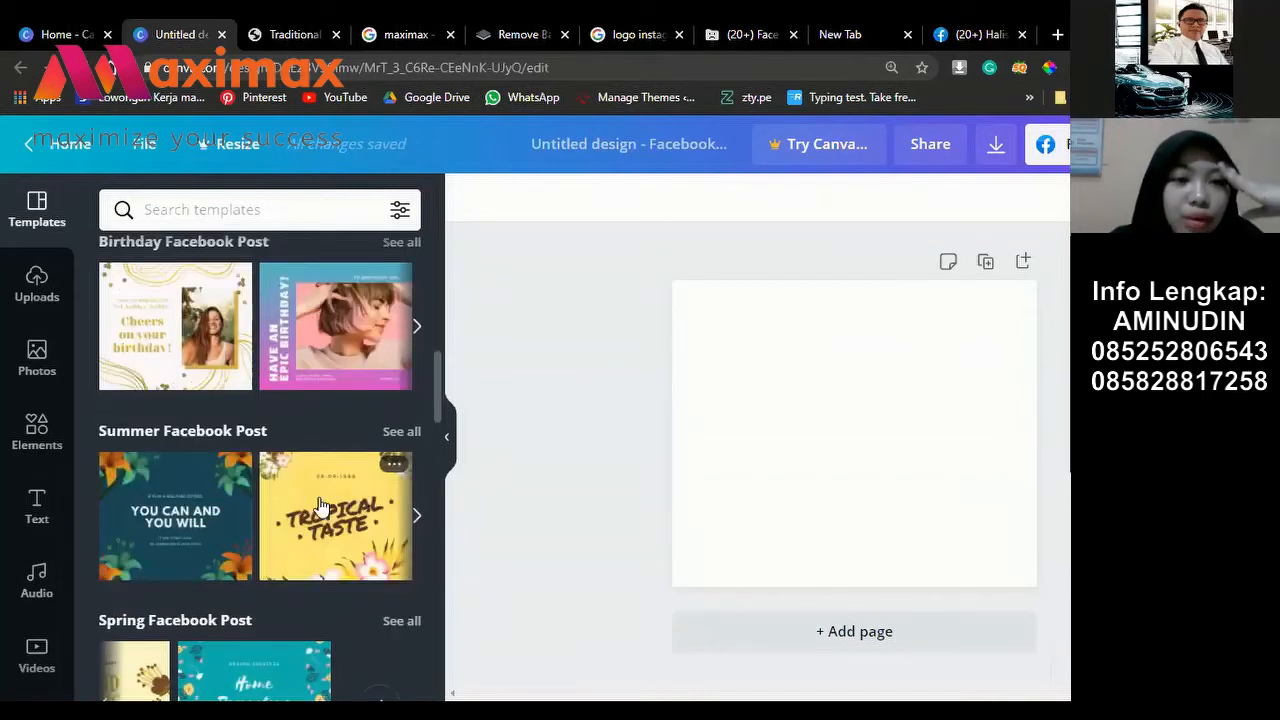
scroll(268, 441, "up", 4)
scroll(300, 495, "up", 3)
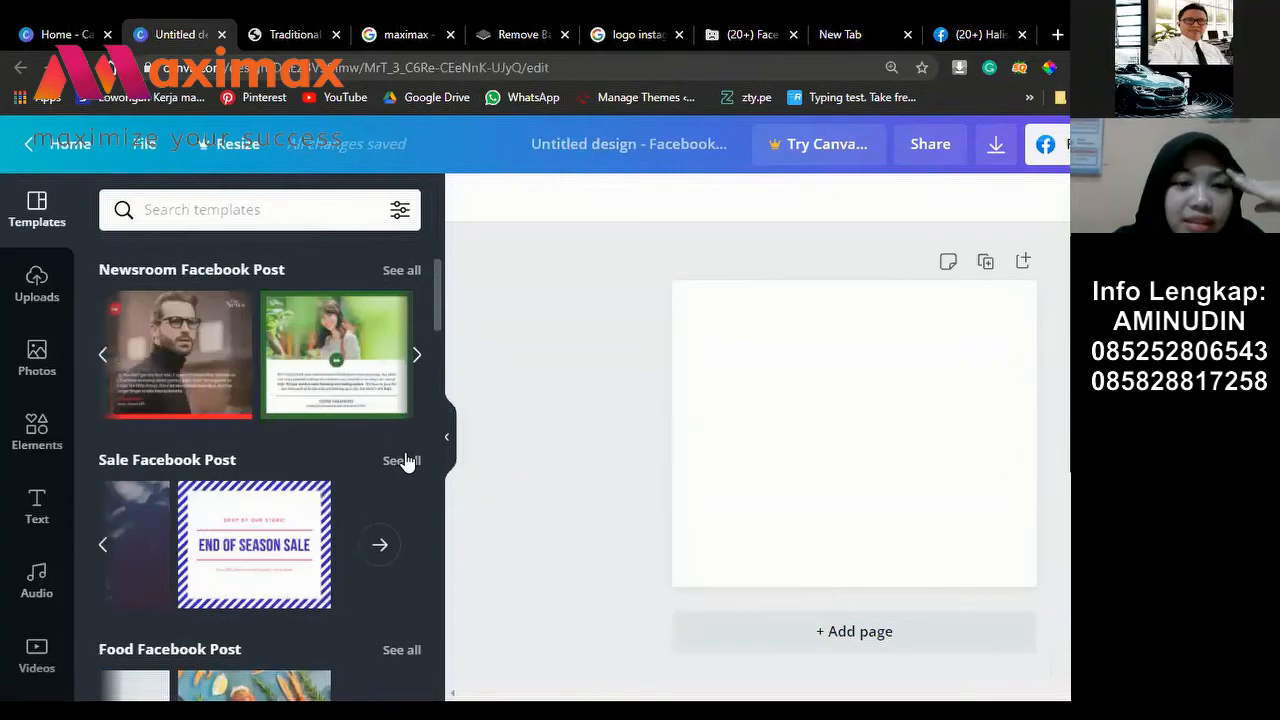
Step: Show all Sale Facebook Post templates and apply the Start Your Morning Right template
left_click(401, 462)
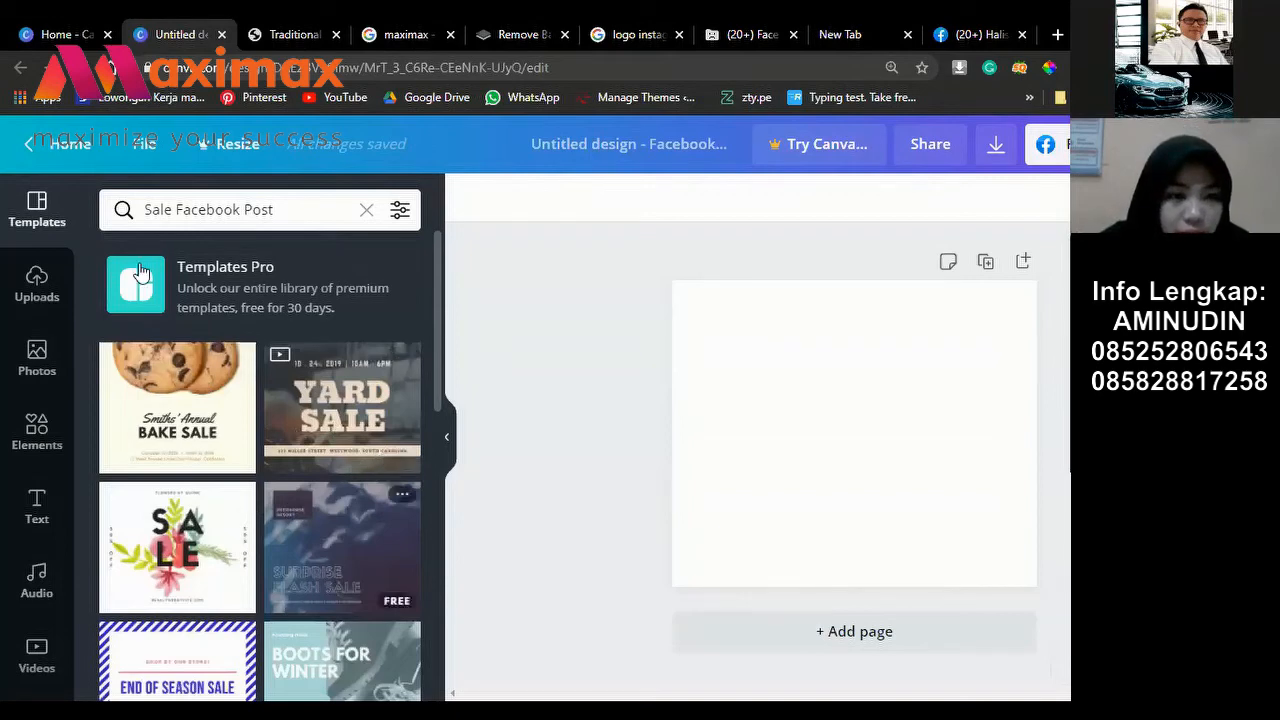
scroll(340, 520, "down", 3)
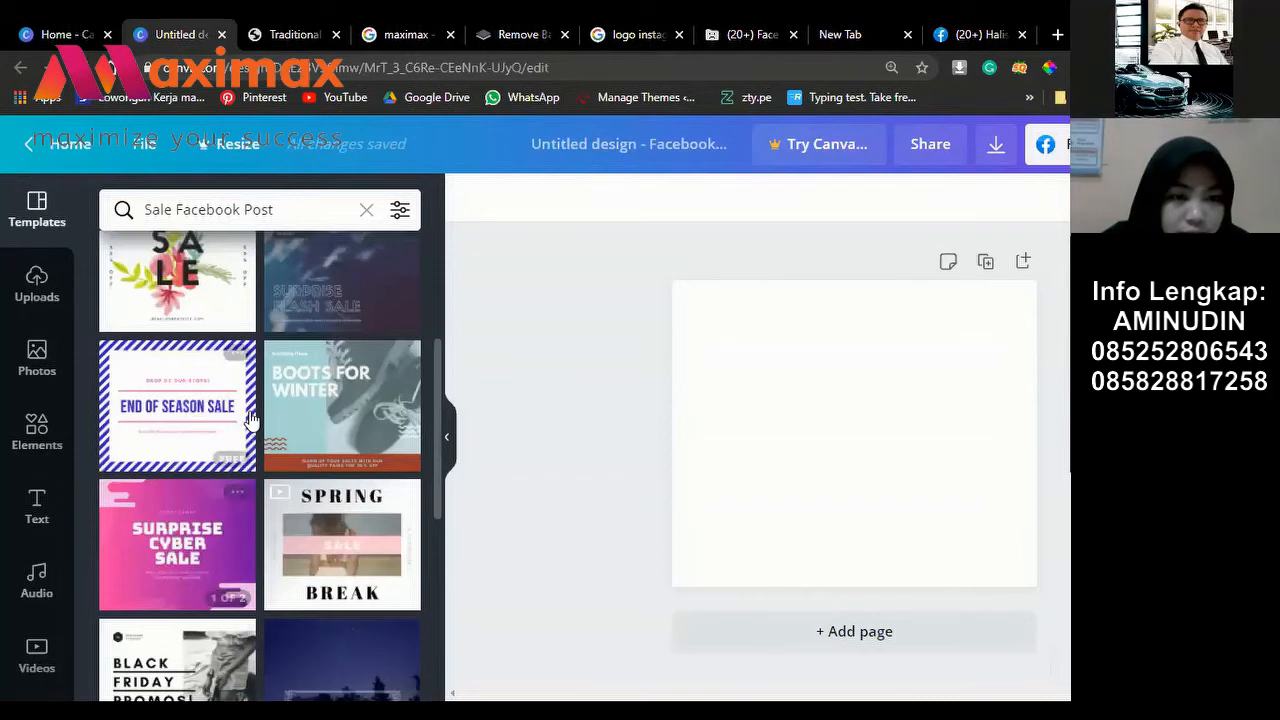
scroll(316, 520, "down", 2)
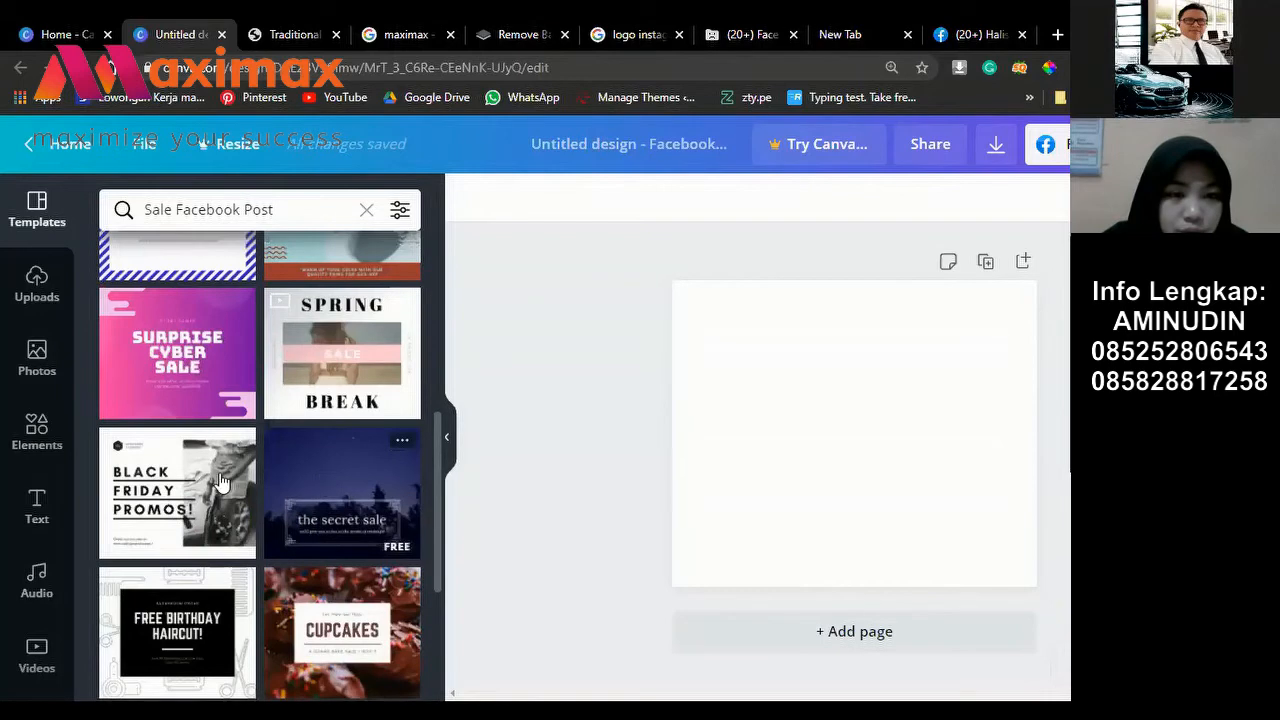
scroll(330, 485, "down", 2)
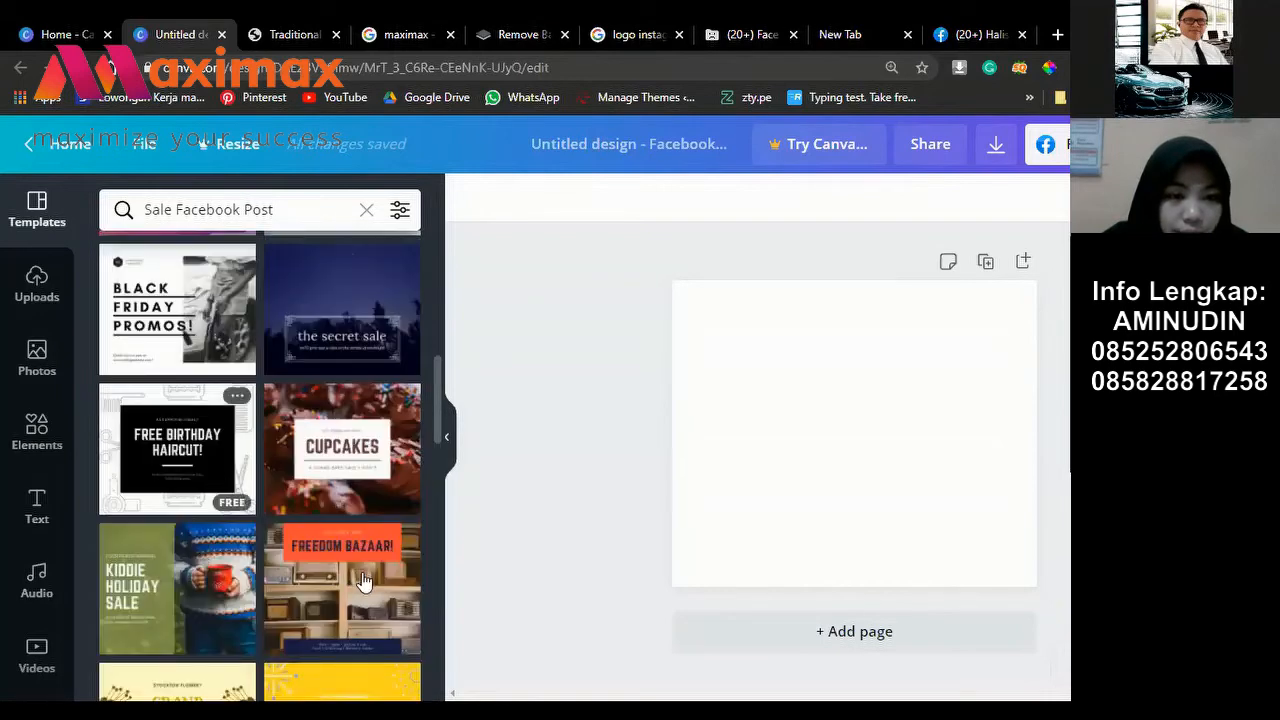
scroll(366, 586, "down", 1)
scroll(205, 558, "down", 2)
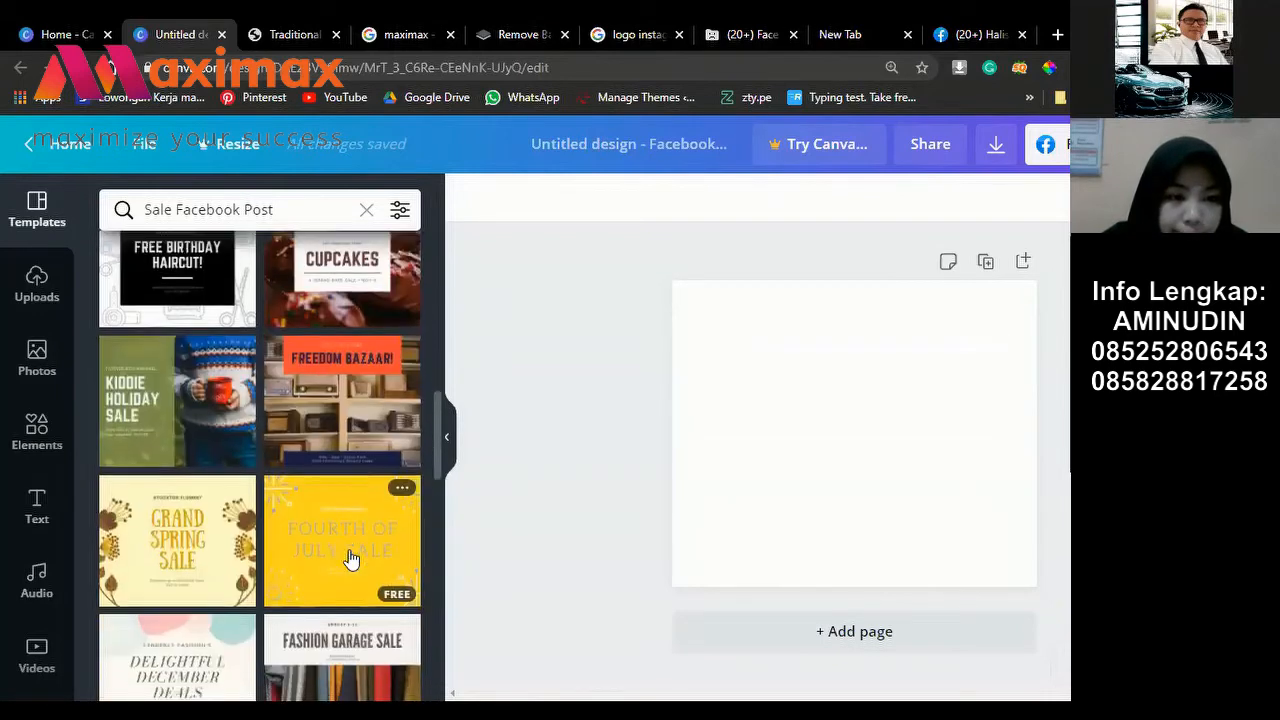
scroll(210, 540, "down", 2)
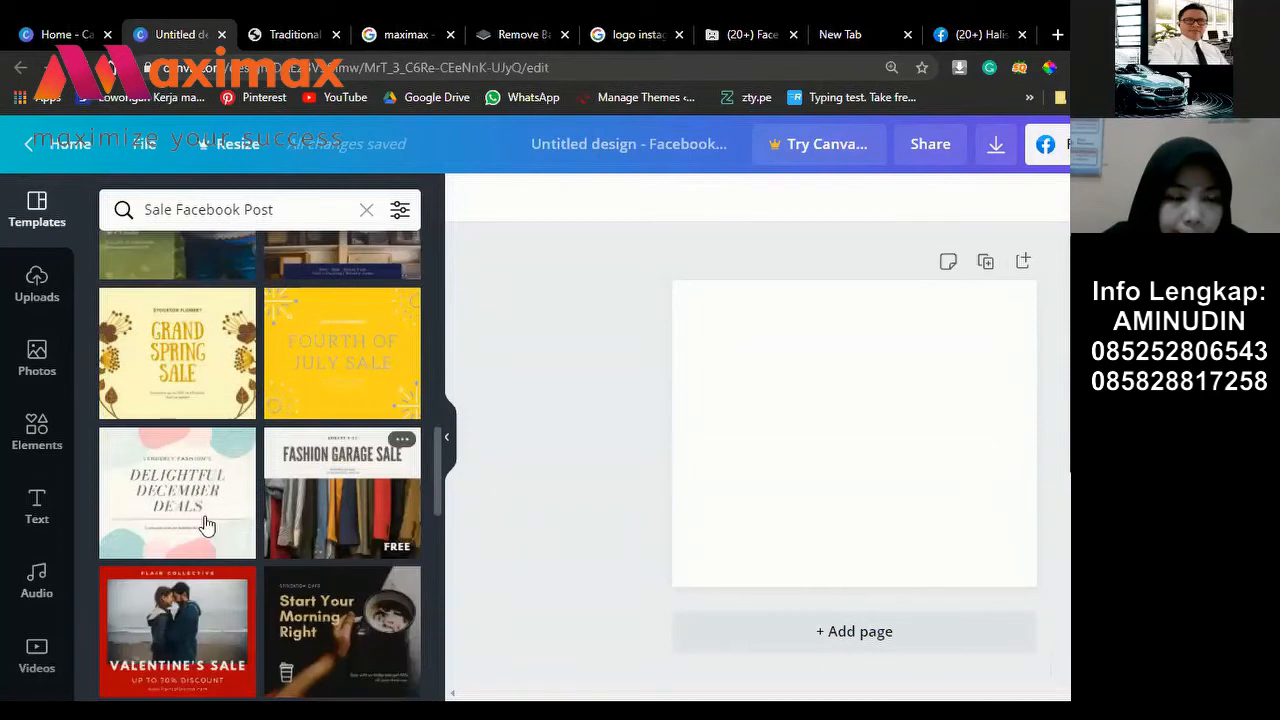
scroll(312, 525, "down", 2)
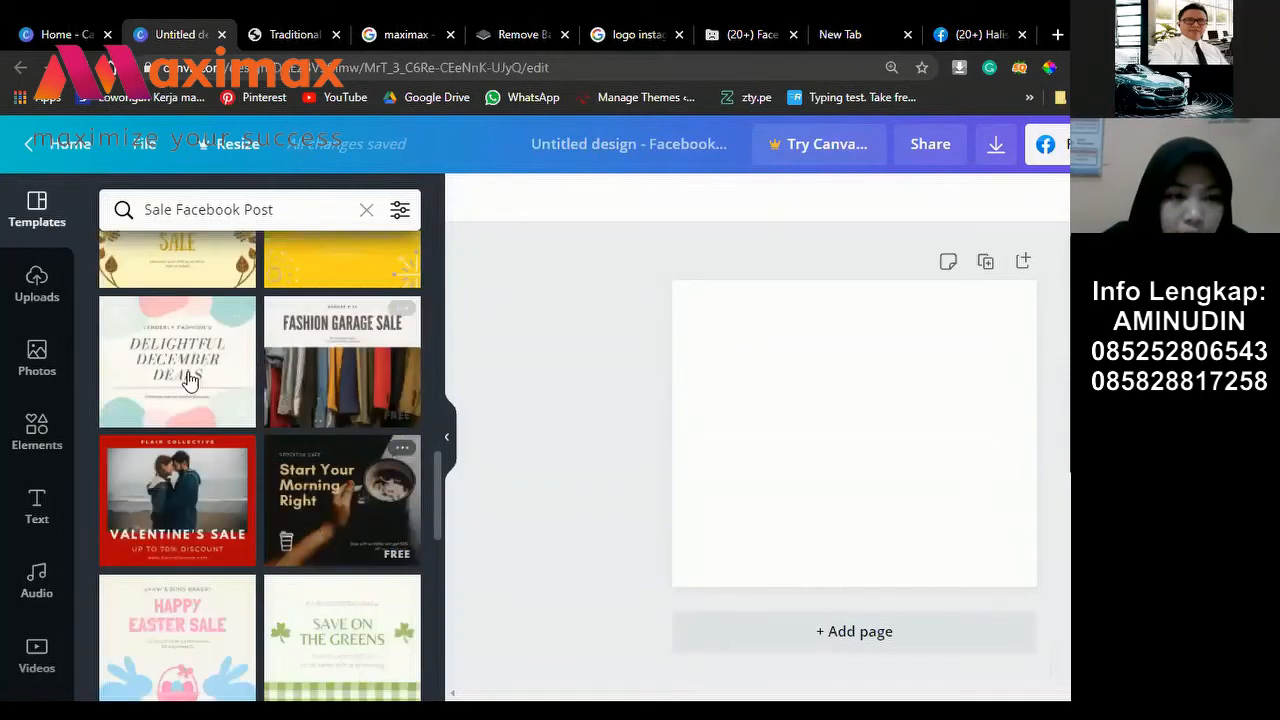
scroll(189, 372, "down", 2)
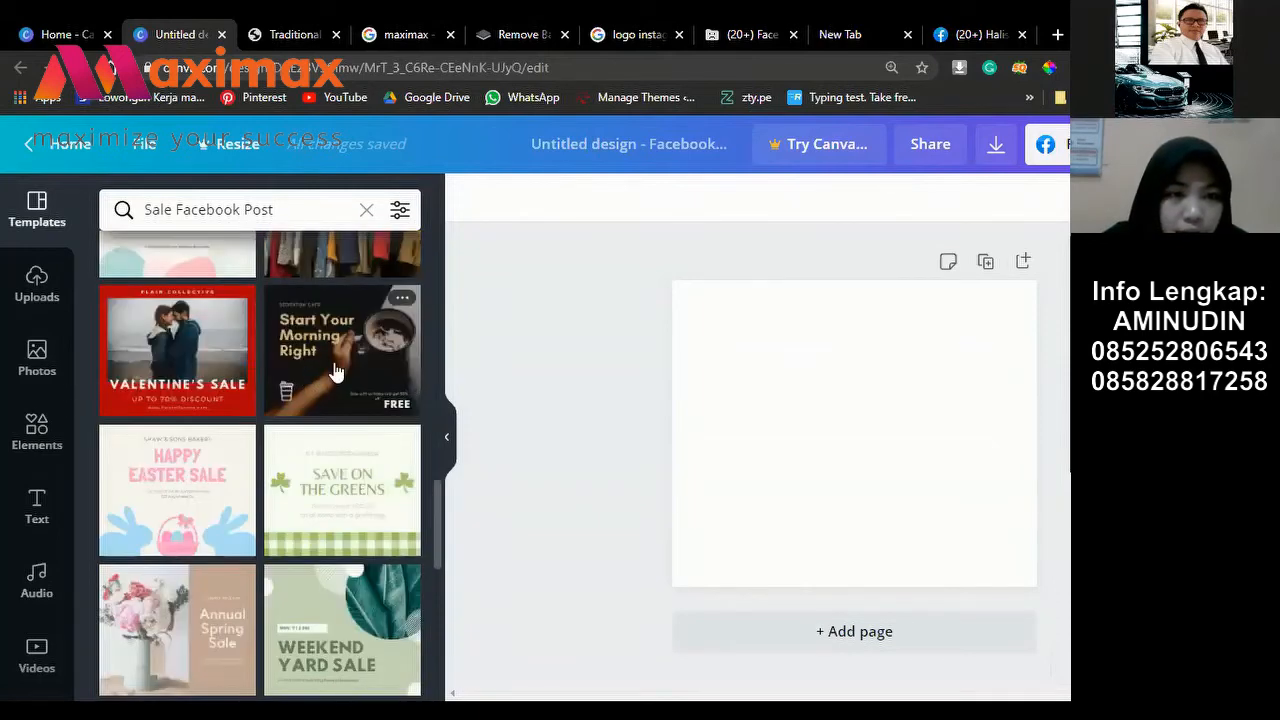
left_click(336, 372)
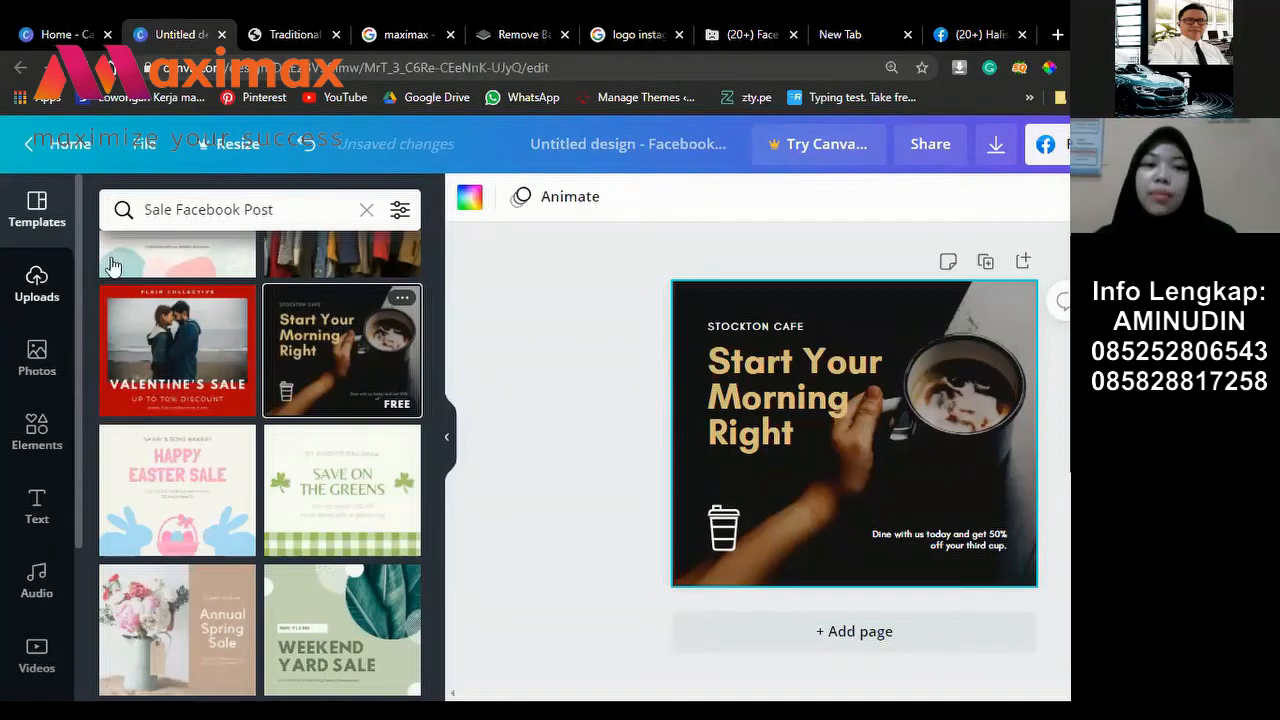
Step: Open Uploads and choose Upload media to list the upload sources
left_click(37, 284)
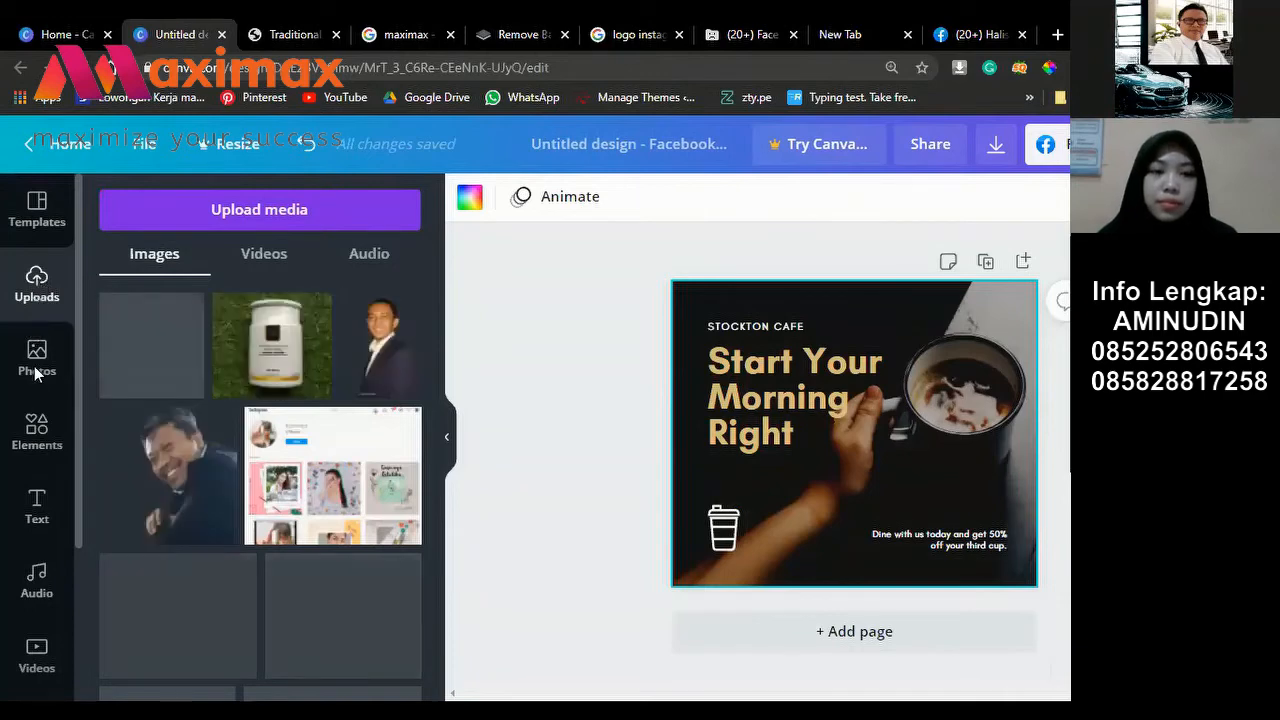
left_click(241, 207)
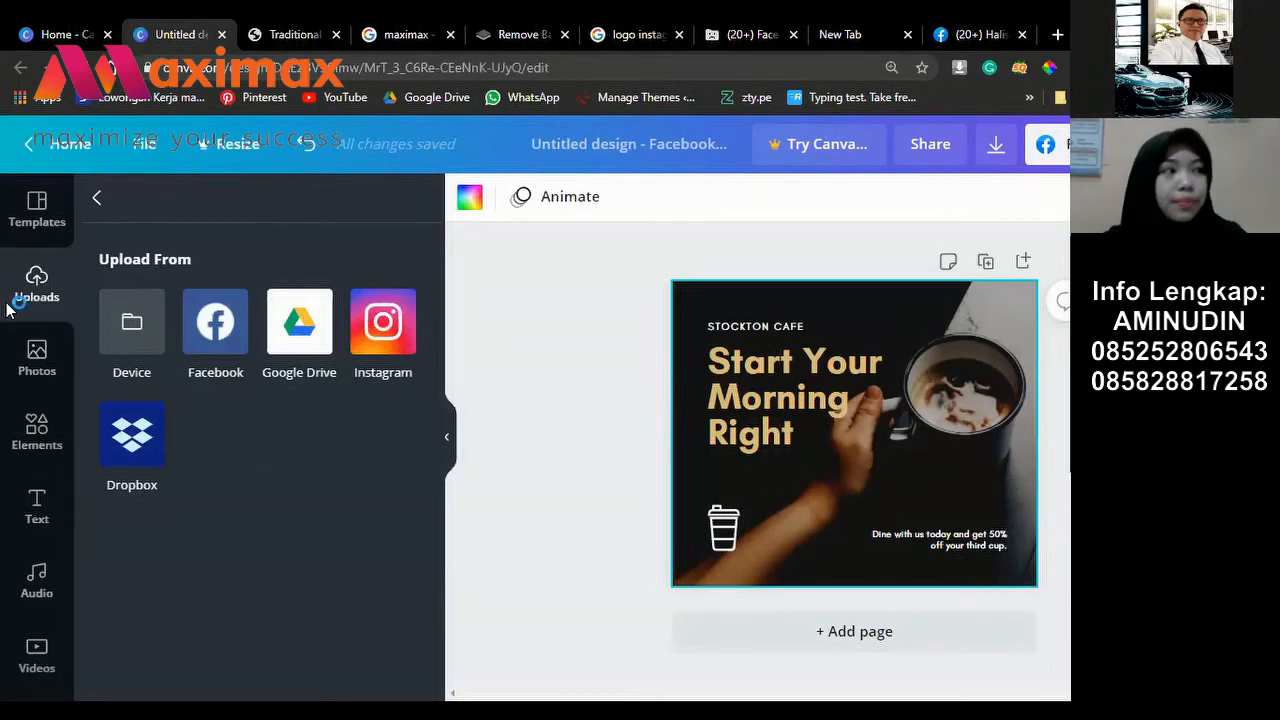
Step: Upload traditional-chinese-898567_1920 from the Downloads folder via Device
left_click(185, 302)
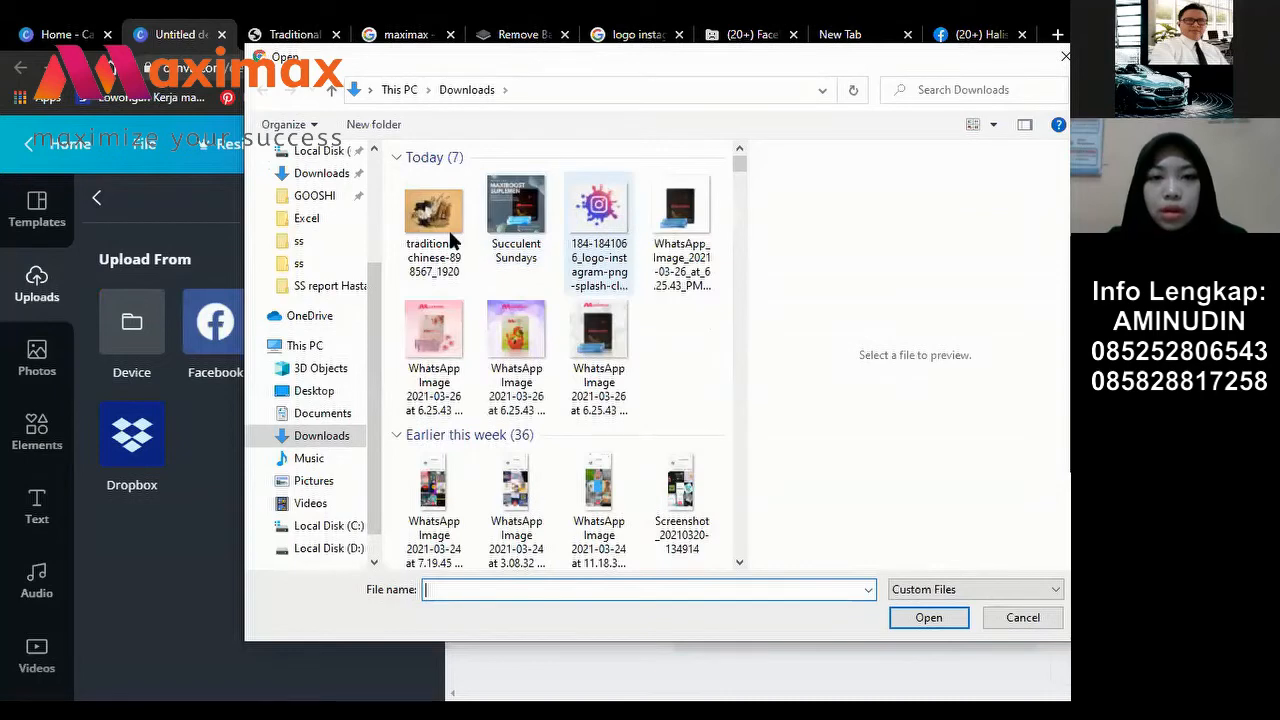
left_click(445, 226)
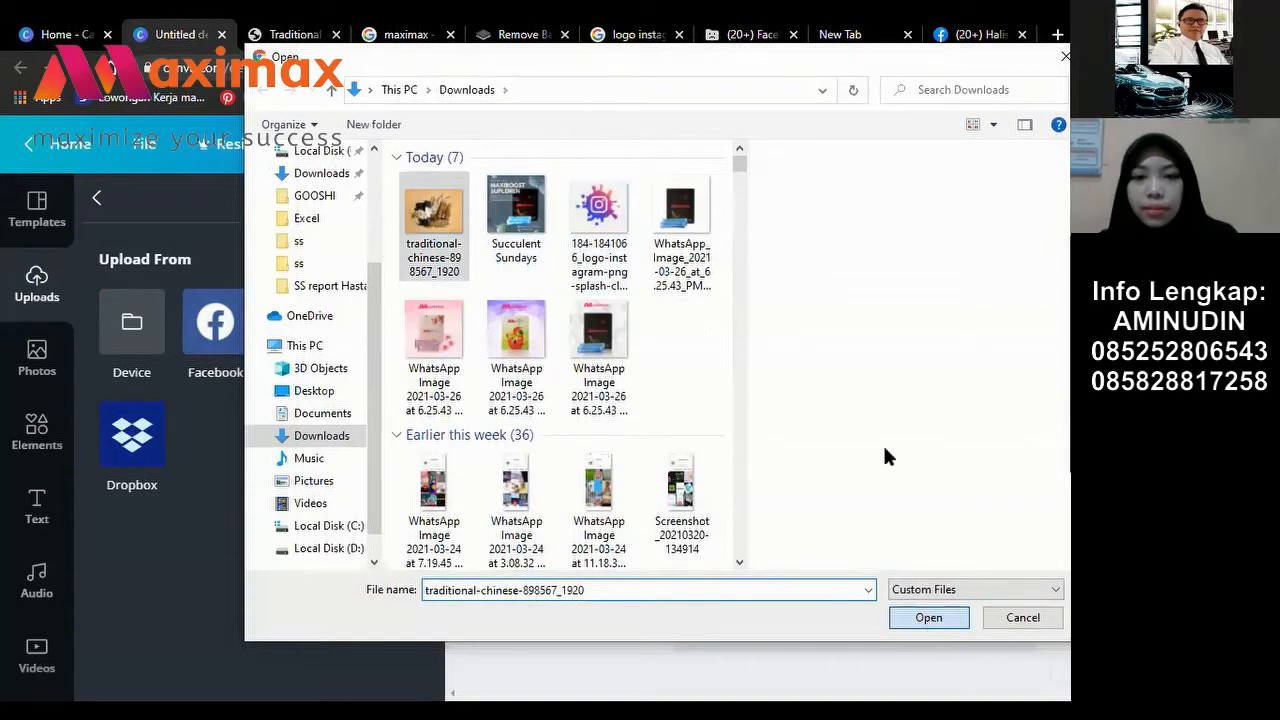
key("Return")
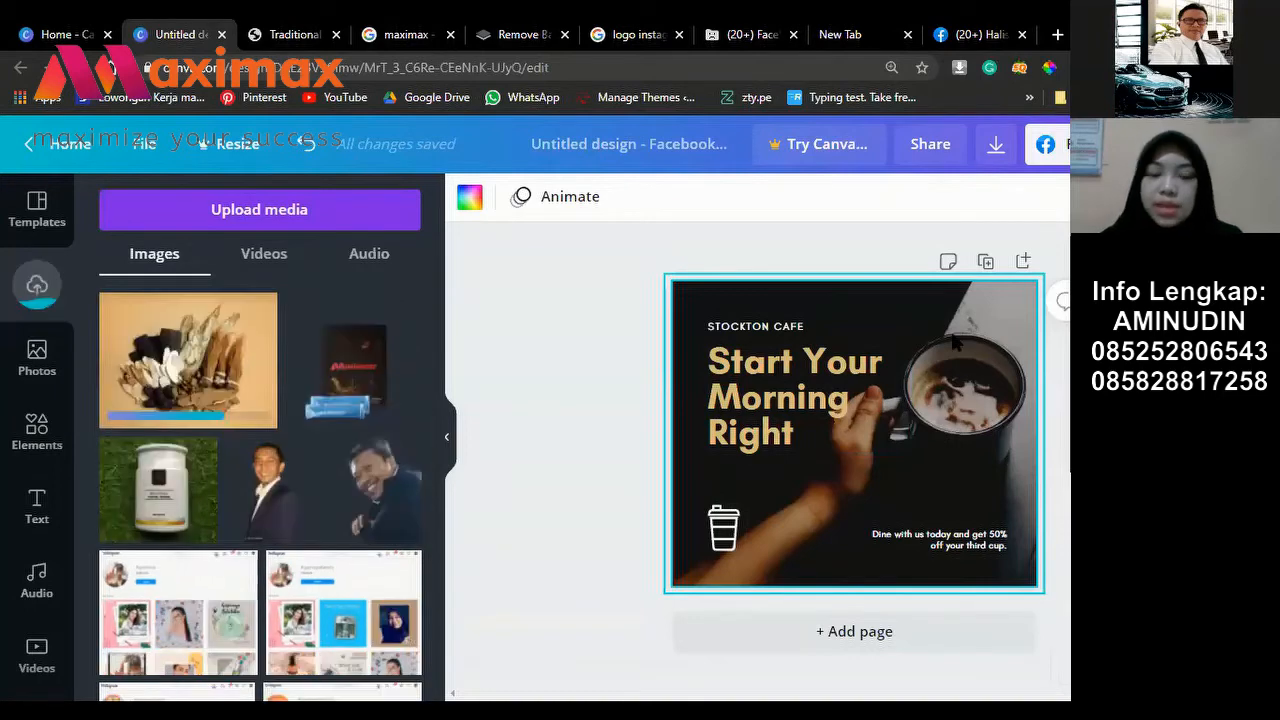
Step: Delete the coffee photo and place the herbs photo, enlarged to fill the page
left_click(955, 343)
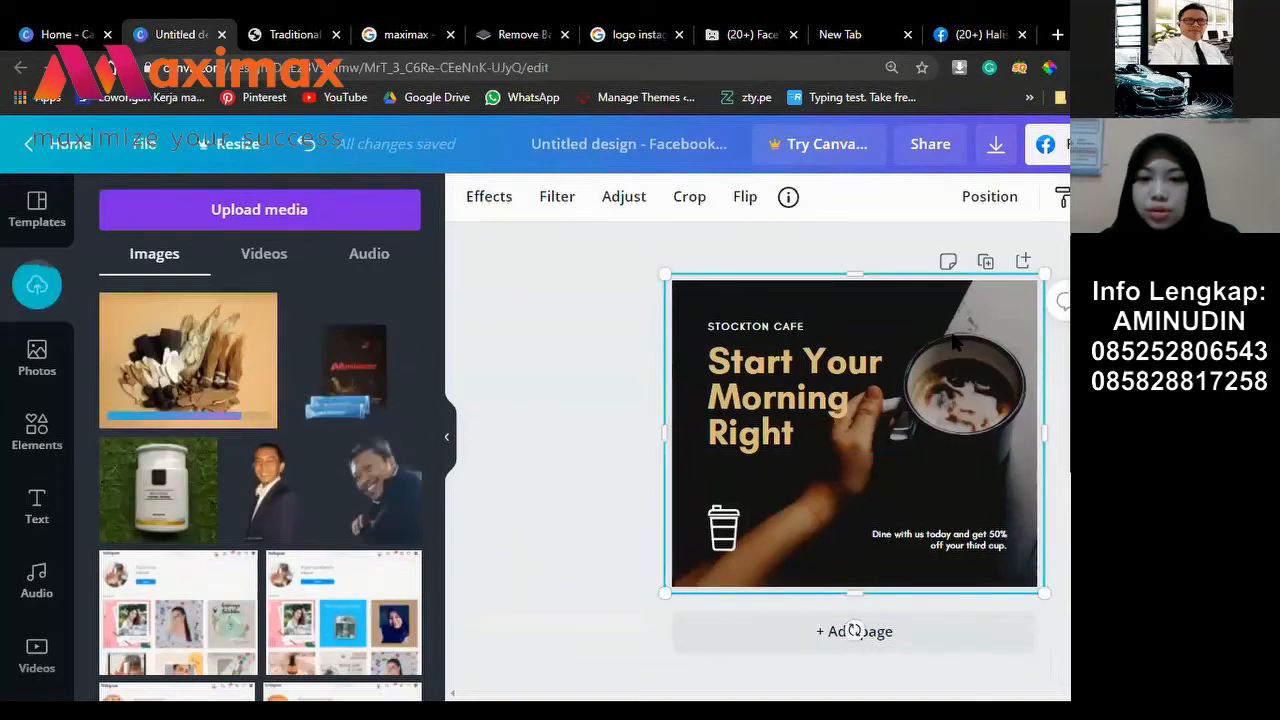
key("Delete")
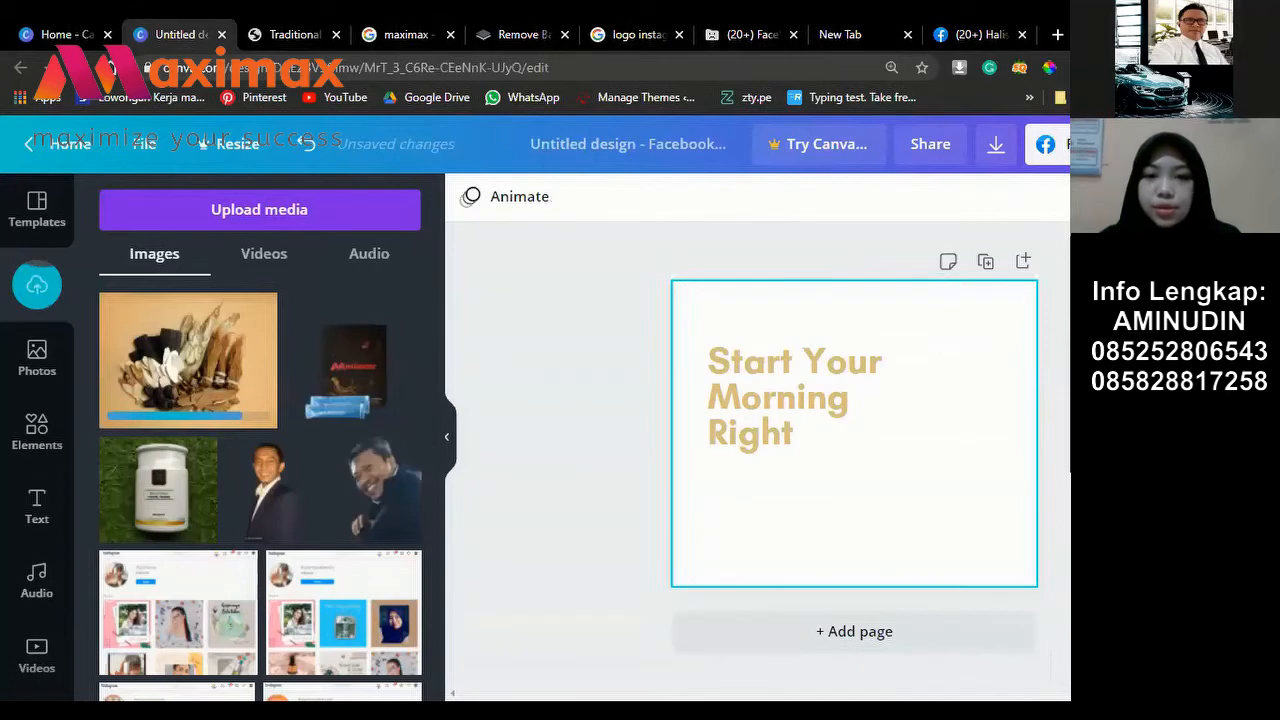
left_click(210, 375)
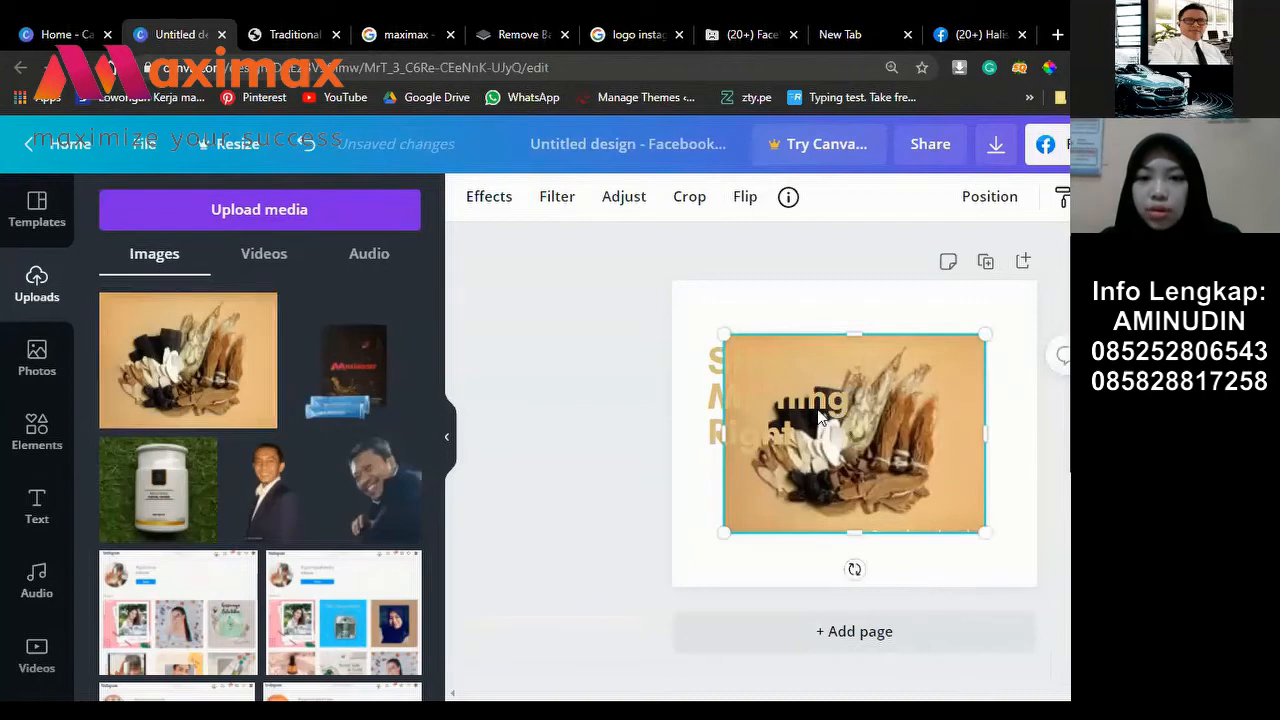
left_click_drag(840, 427, 780, 375)
left_click_drag(881, 449, 1047, 591)
mouse_move(950, 343)
left_mouse_down()
mouse_move(920, 343)
mouse_move(970, 346)
left_mouse_up()
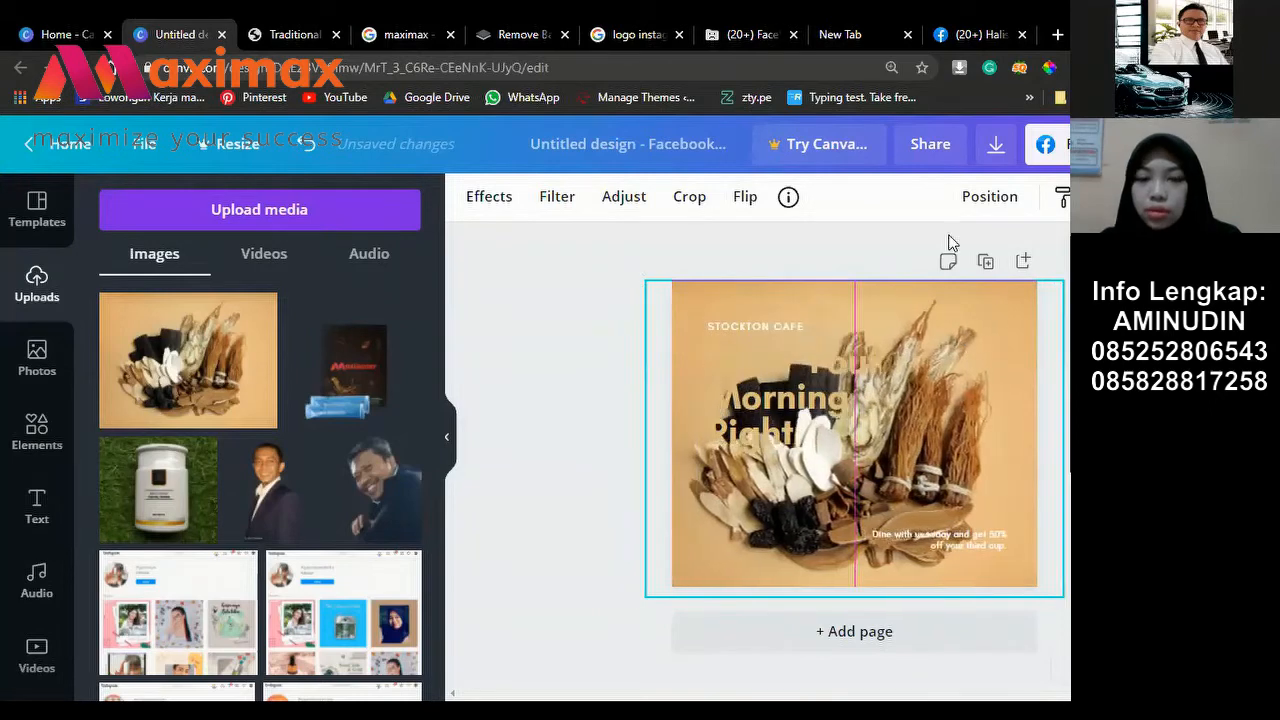
Step: Send the herbs photo to the back so the template text and cup icon show
left_click(990, 200)
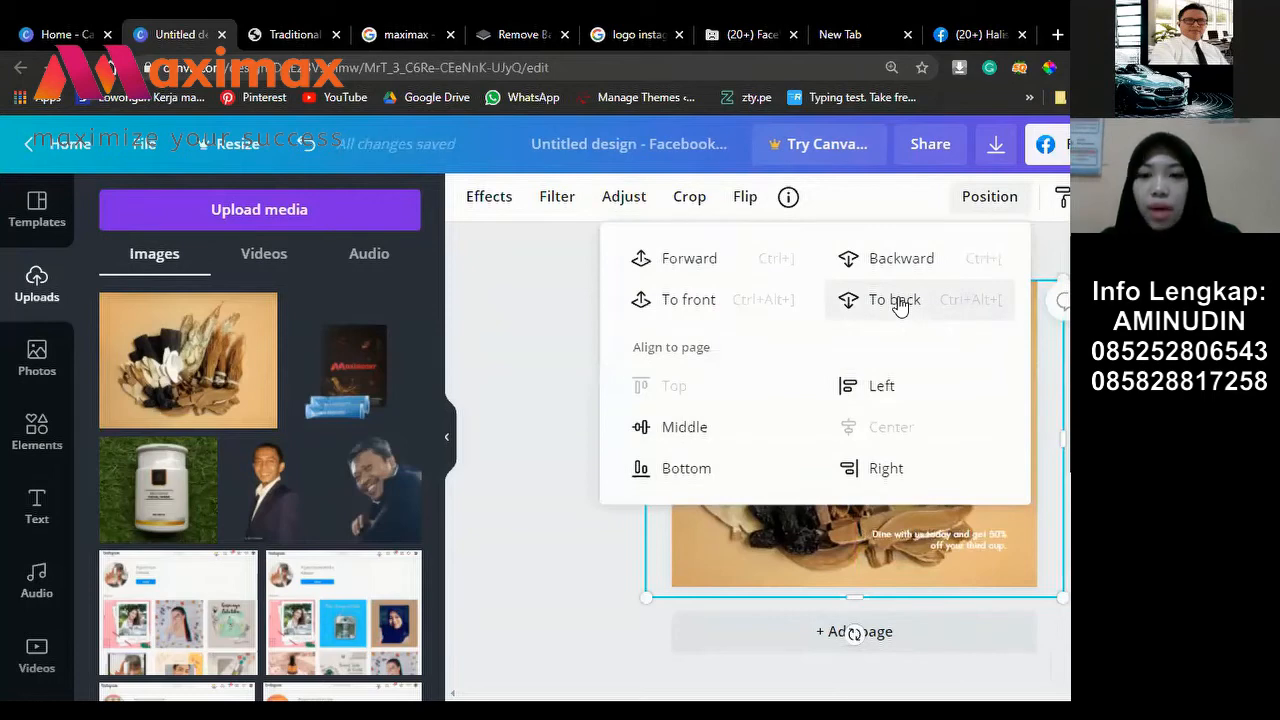
left_click(898, 302)
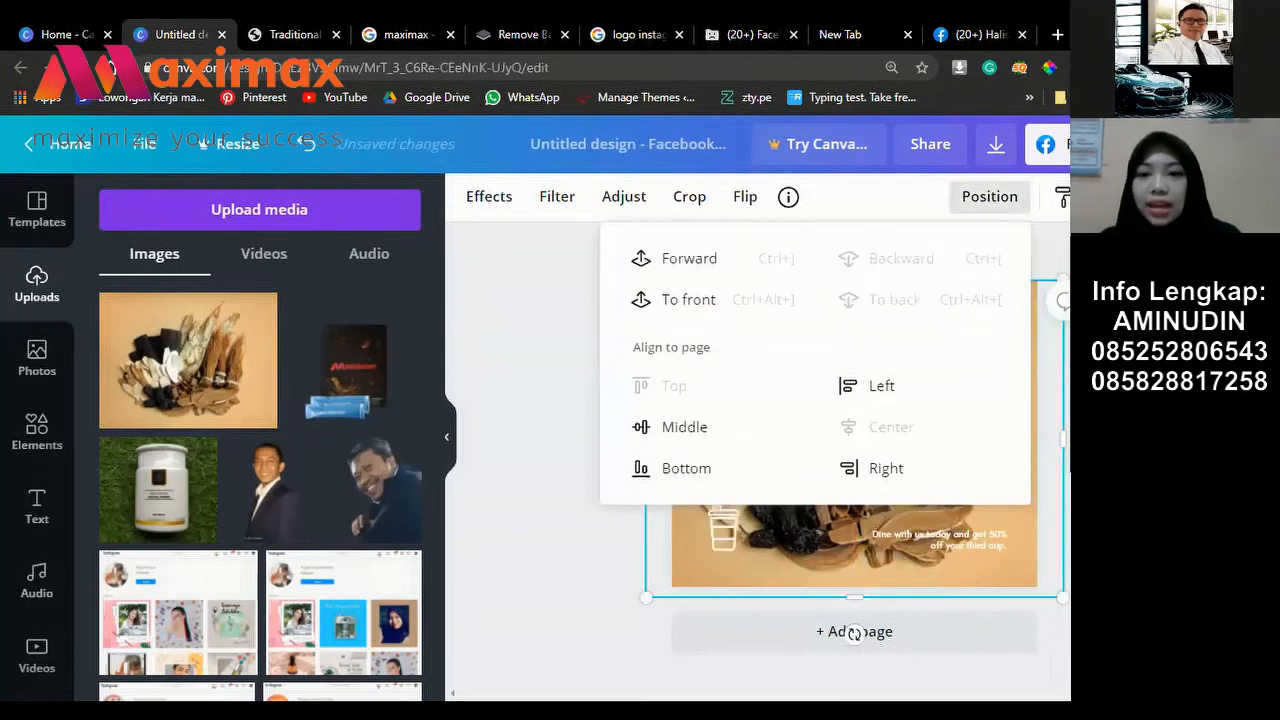
left_click(892, 519)
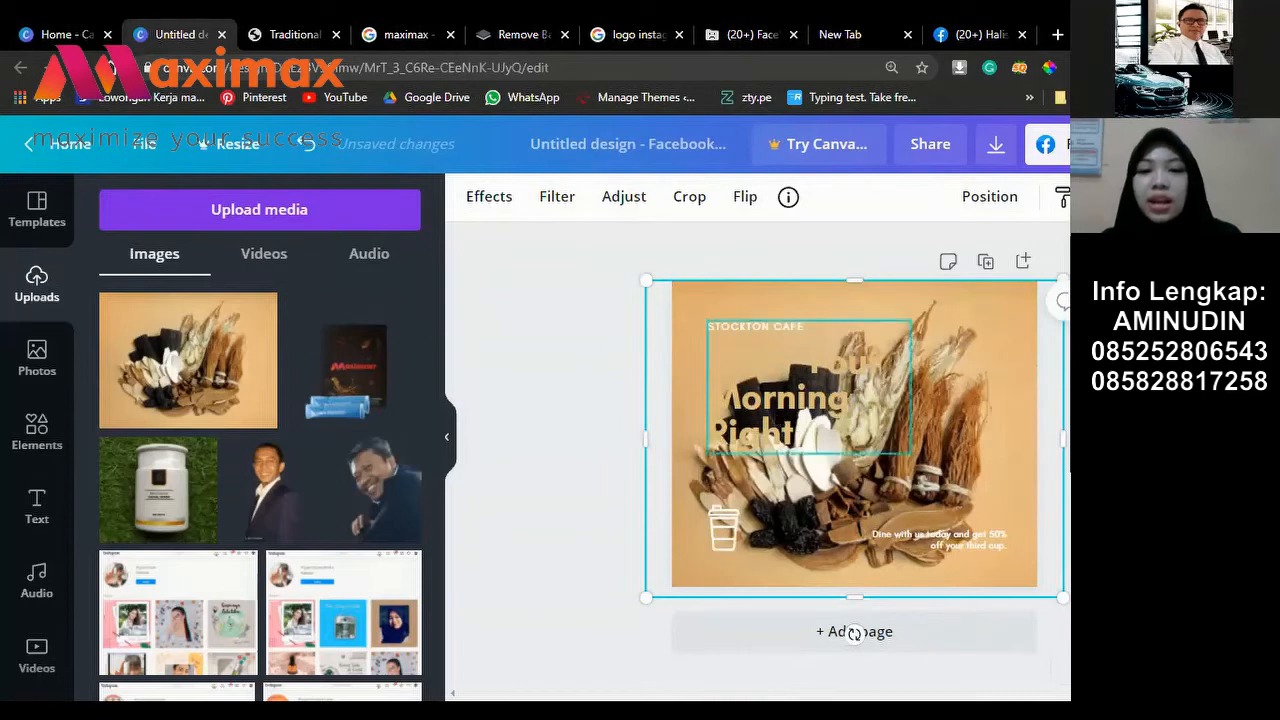
left_click(808, 390)
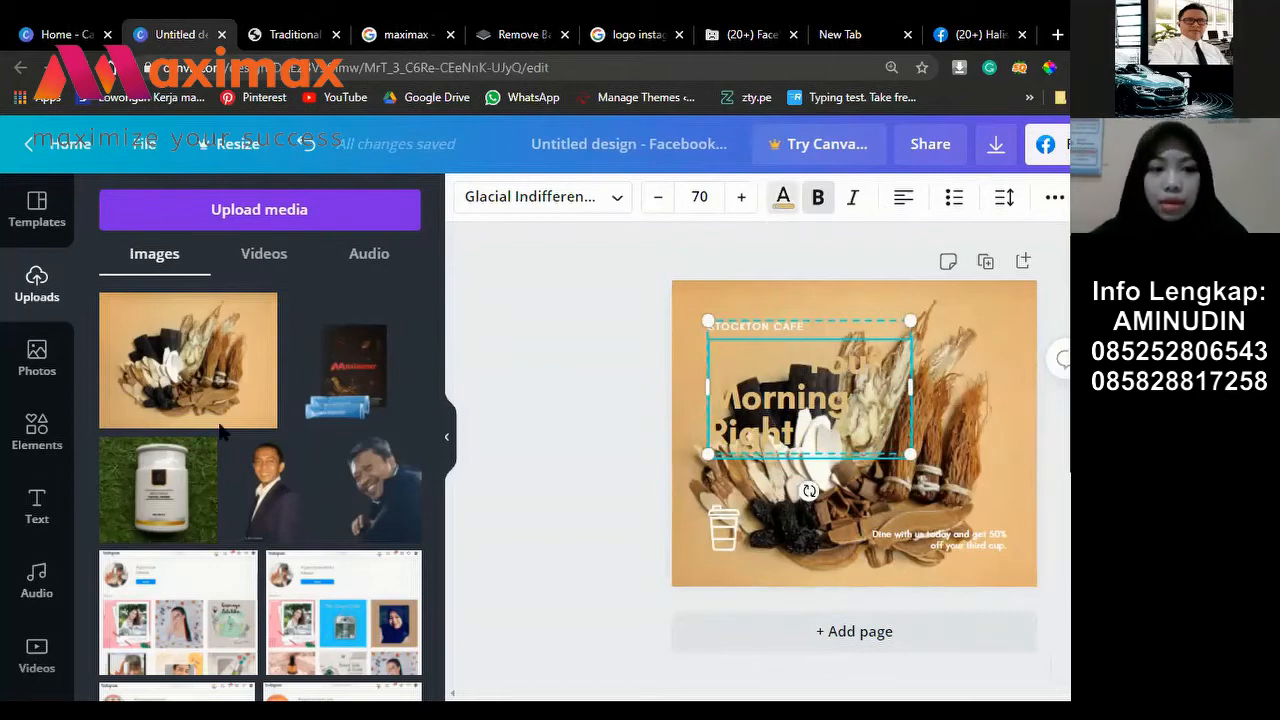
Step: Try headline colours and enlarge the headline to about 83, repositioning it
left_click(343, 512)
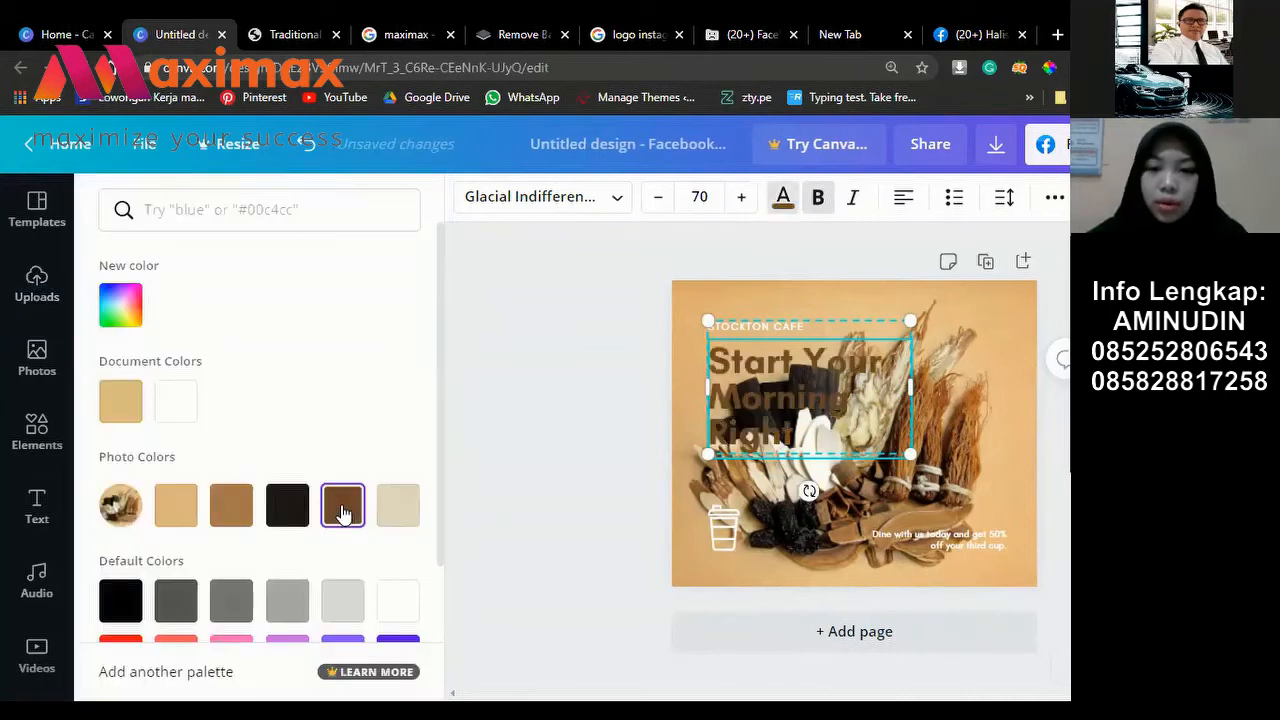
left_click(398, 505)
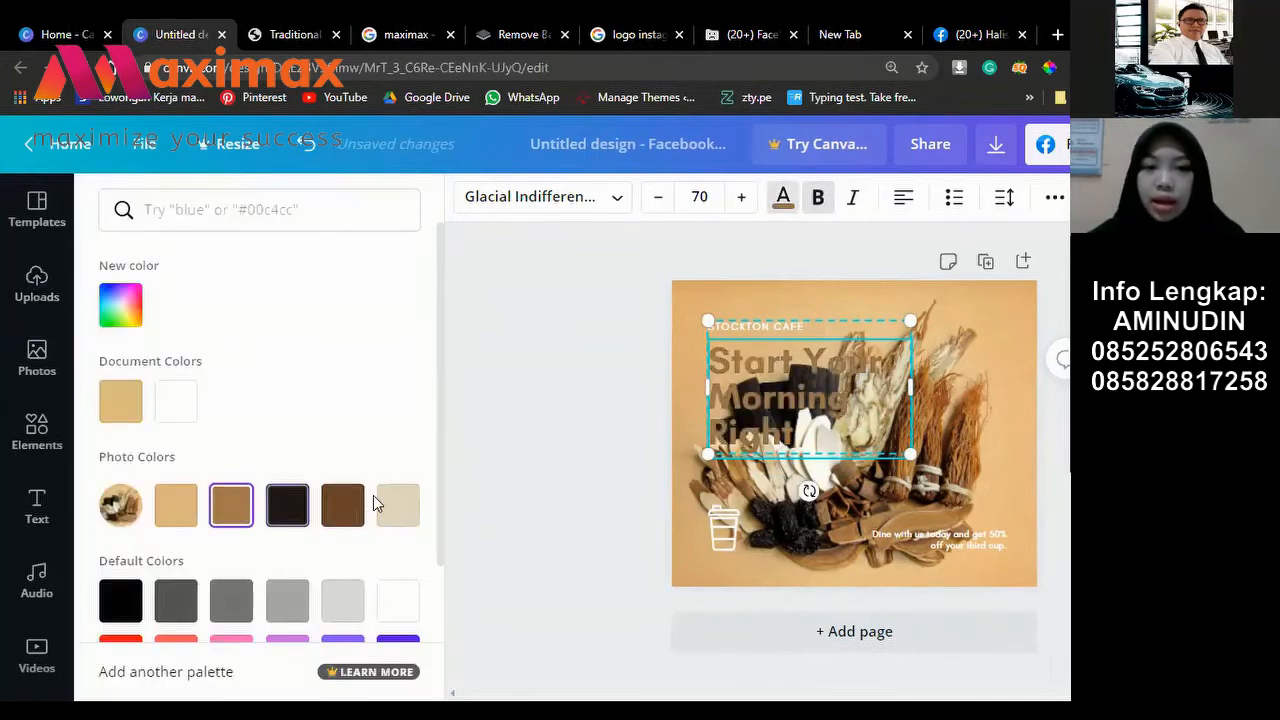
left_click(282, 512)
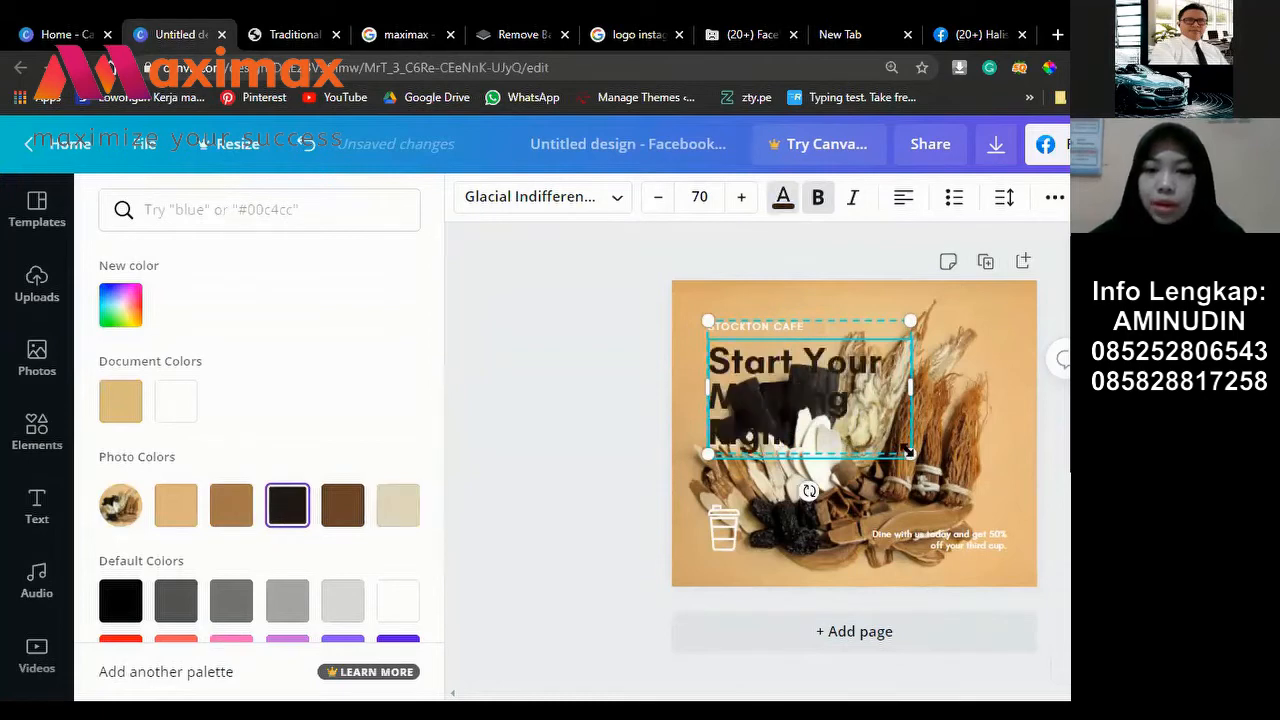
left_click_drag(907, 452, 903, 450)
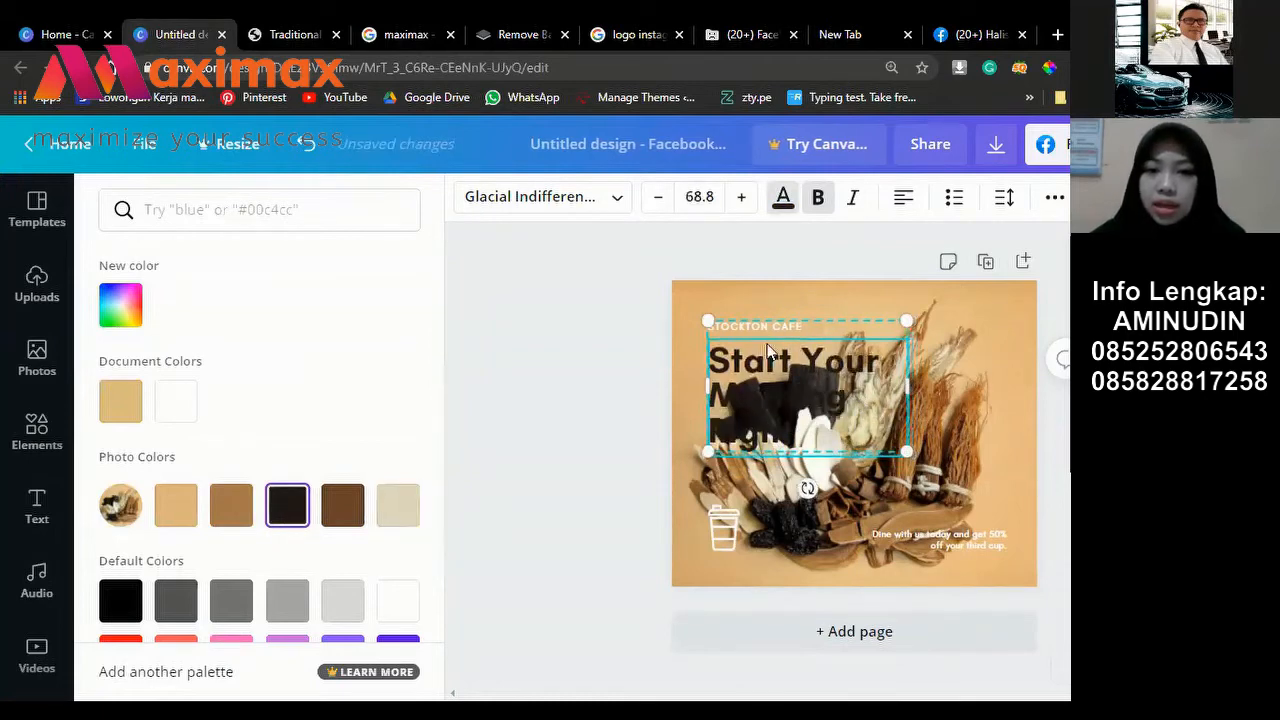
mouse_move(762, 372)
left_mouse_down()
mouse_move(756, 331)
mouse_move(748, 354)
left_mouse_up()
left_click_drag(847, 404, 935, 466)
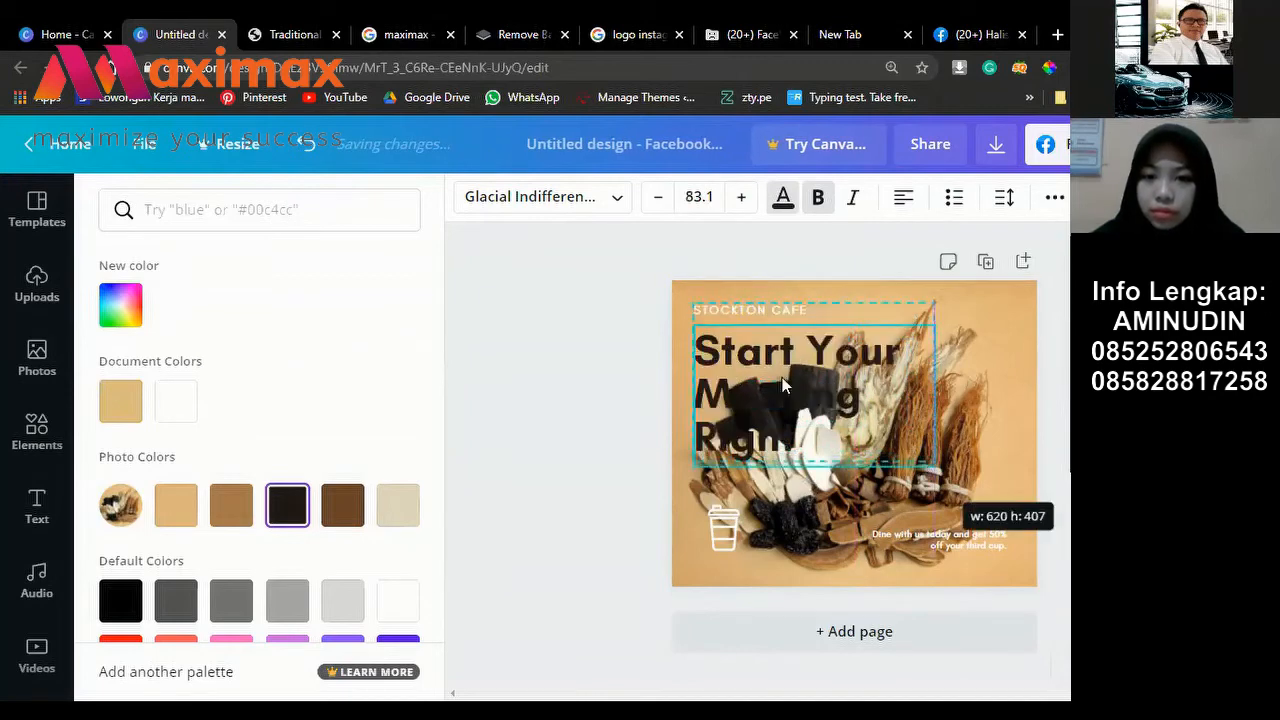
left_click_drag(735, 340, 777, 360)
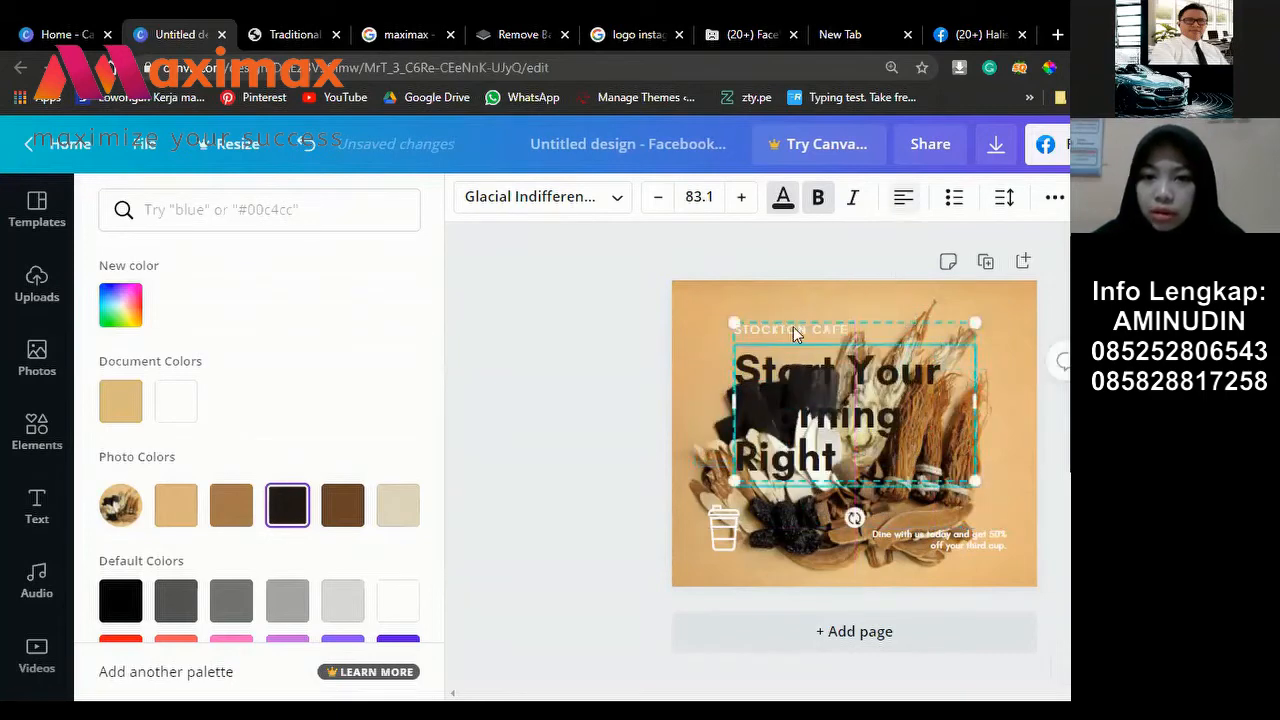
Step: Make the headline white, right-align it, and move it toward the top
left_click(858, 402)
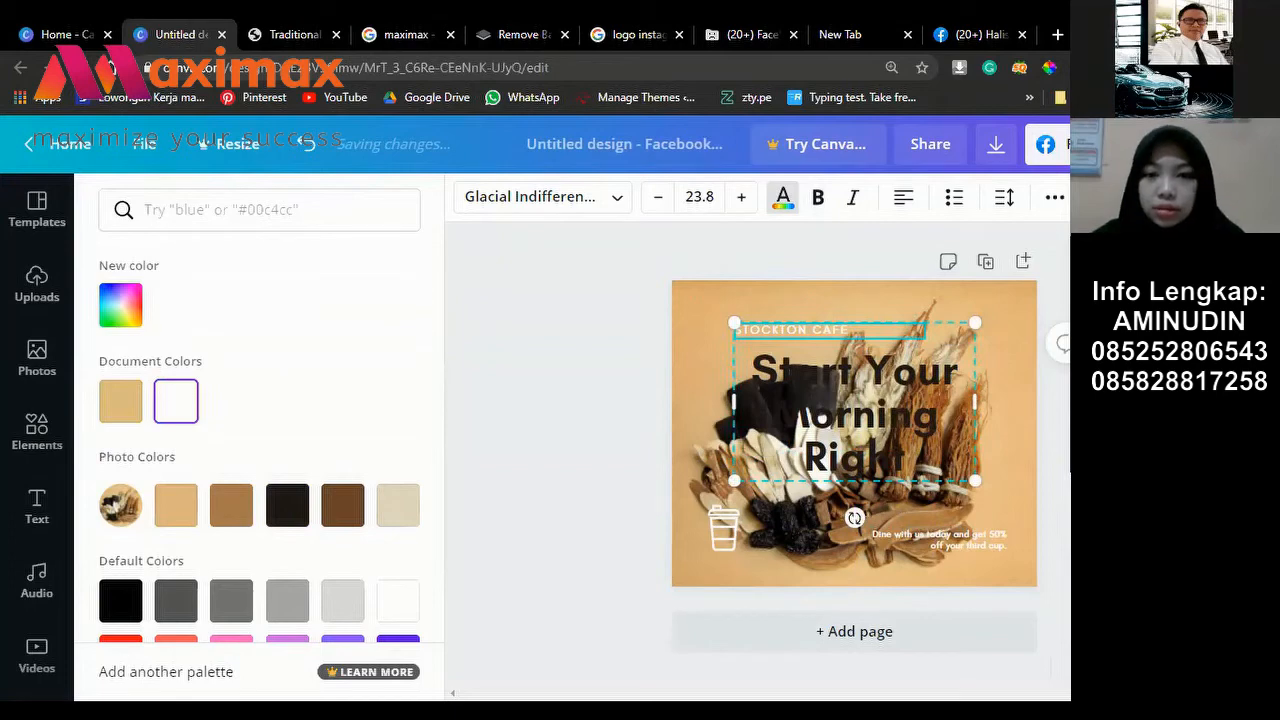
left_click(176, 400)
left_click_drag(881, 396, 941, 384)
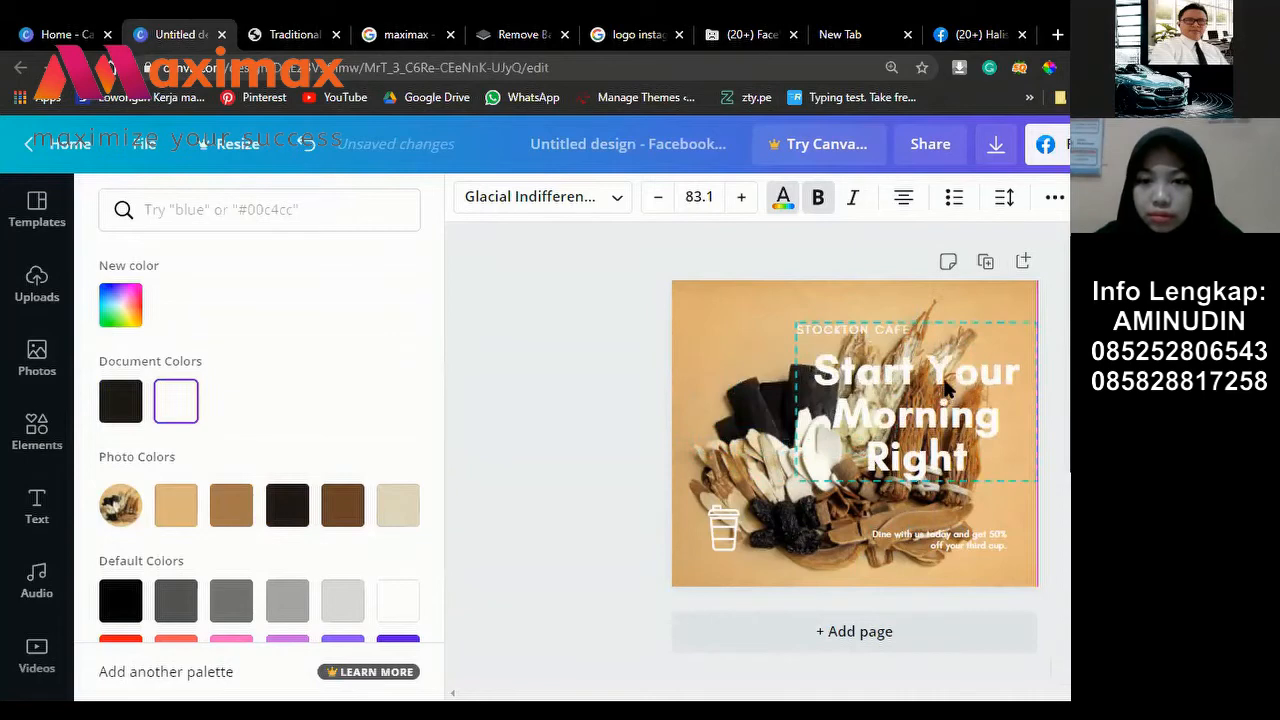
left_click(902, 200)
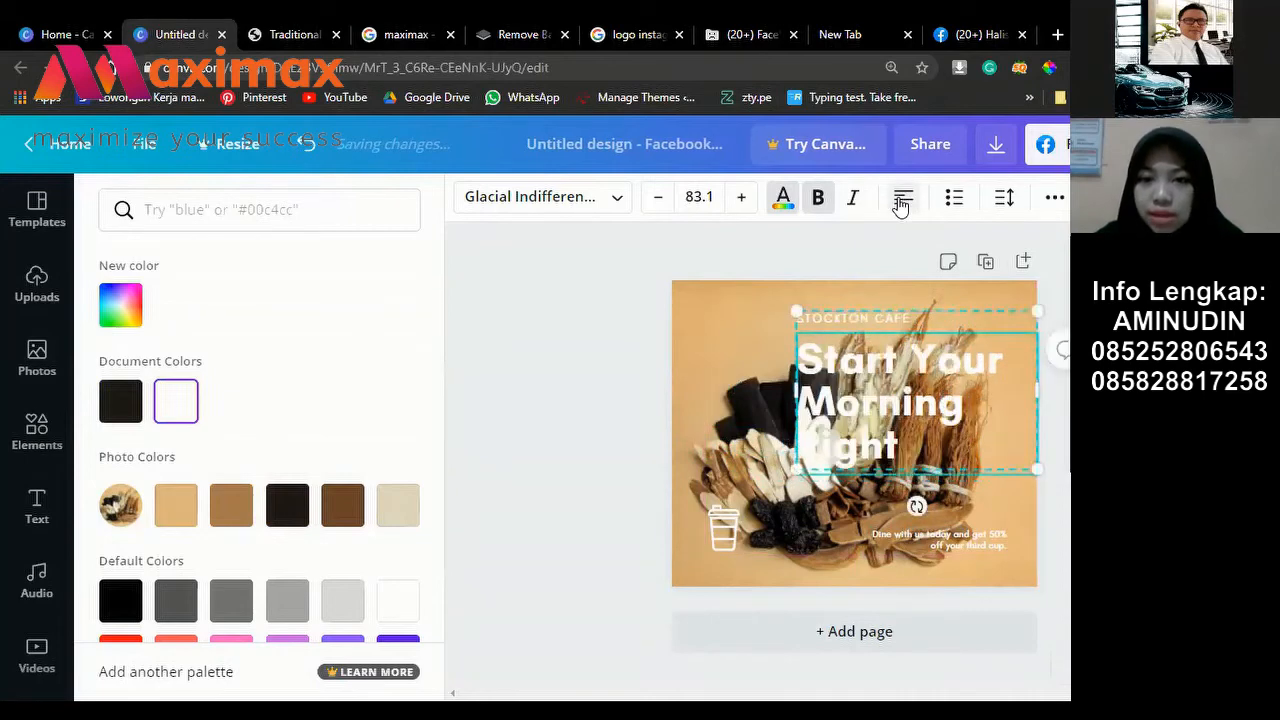
left_click(902, 200)
left_click(902, 200)
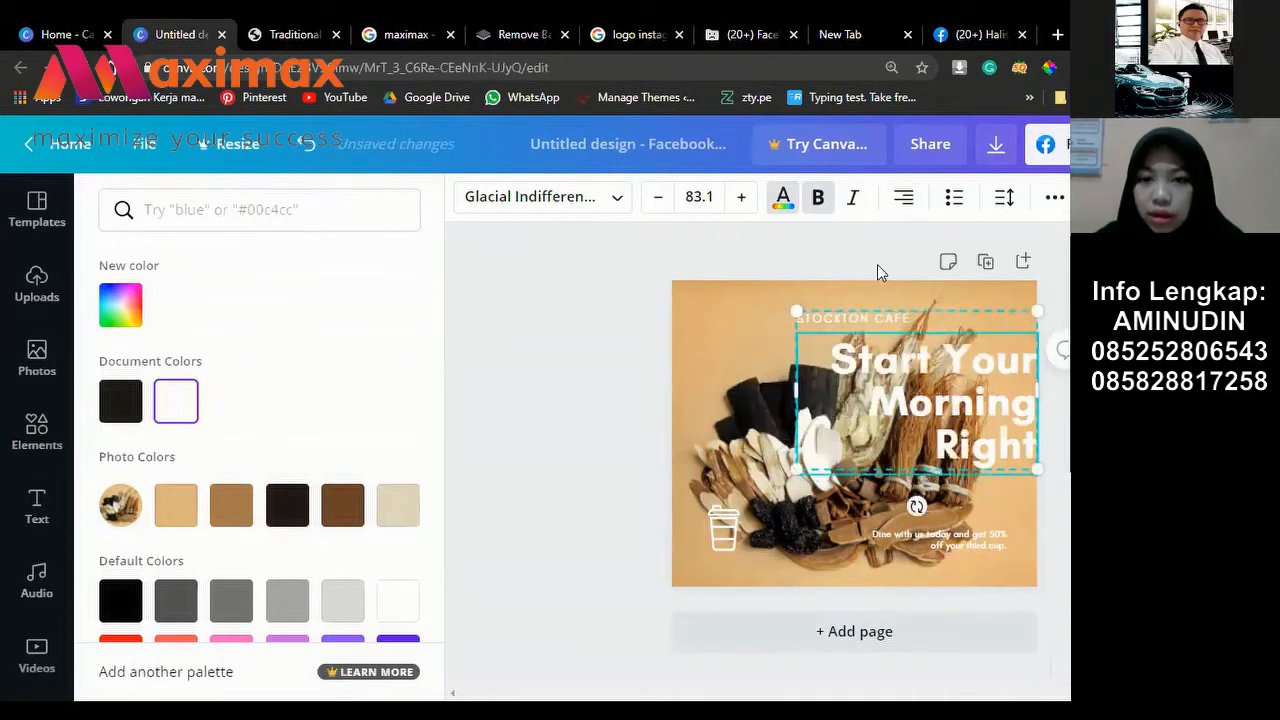
left_click(903, 200)
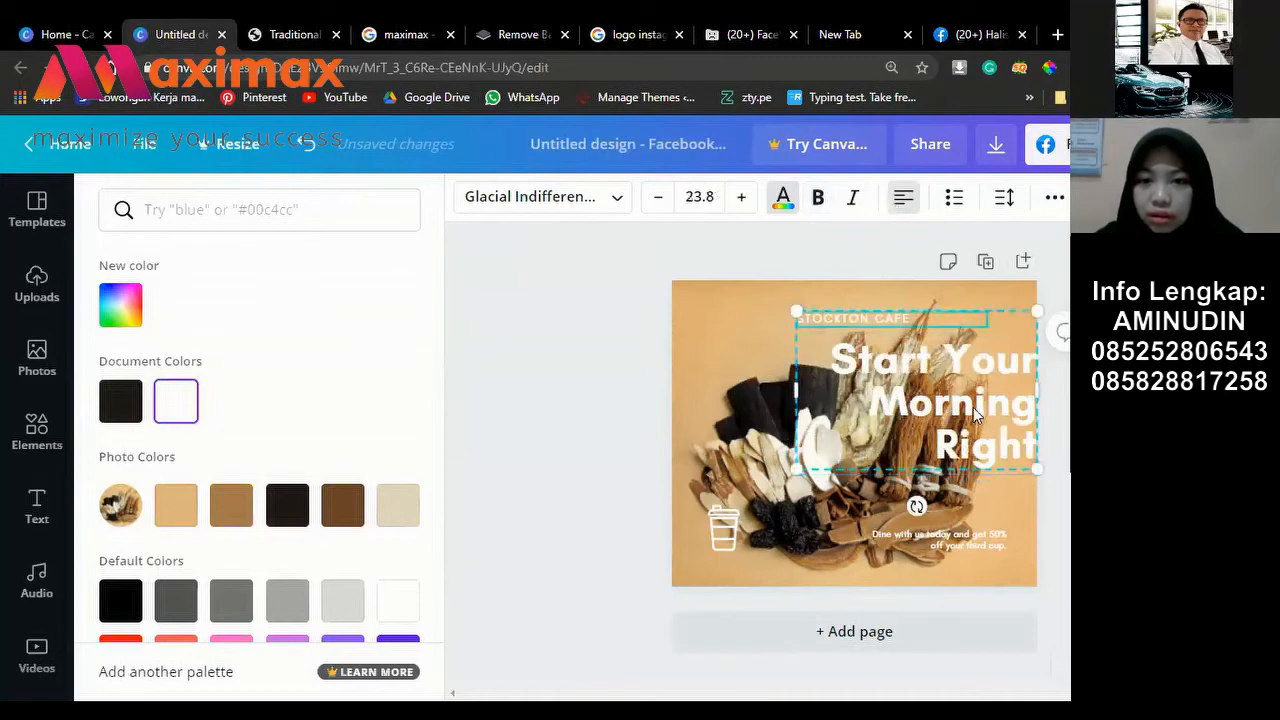
left_click_drag(864, 321, 851, 321)
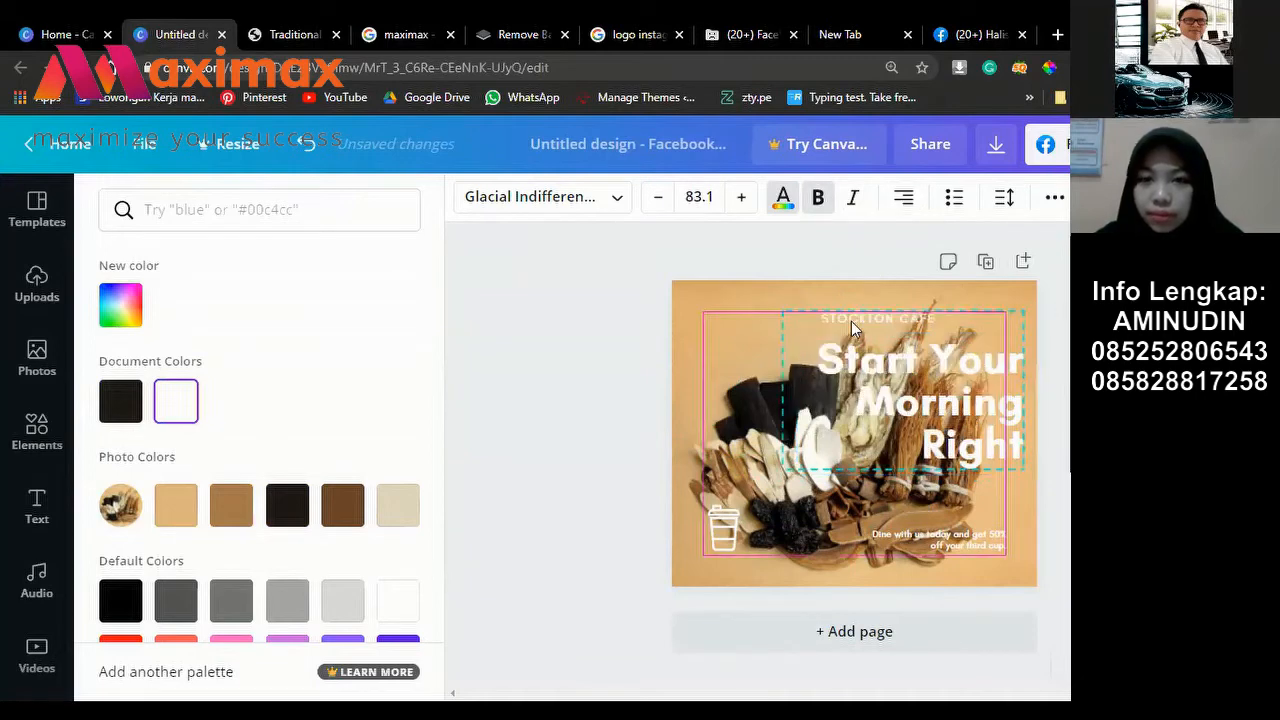
Step: Undo the white headline colour and deselect the headline
left_click(786, 200)
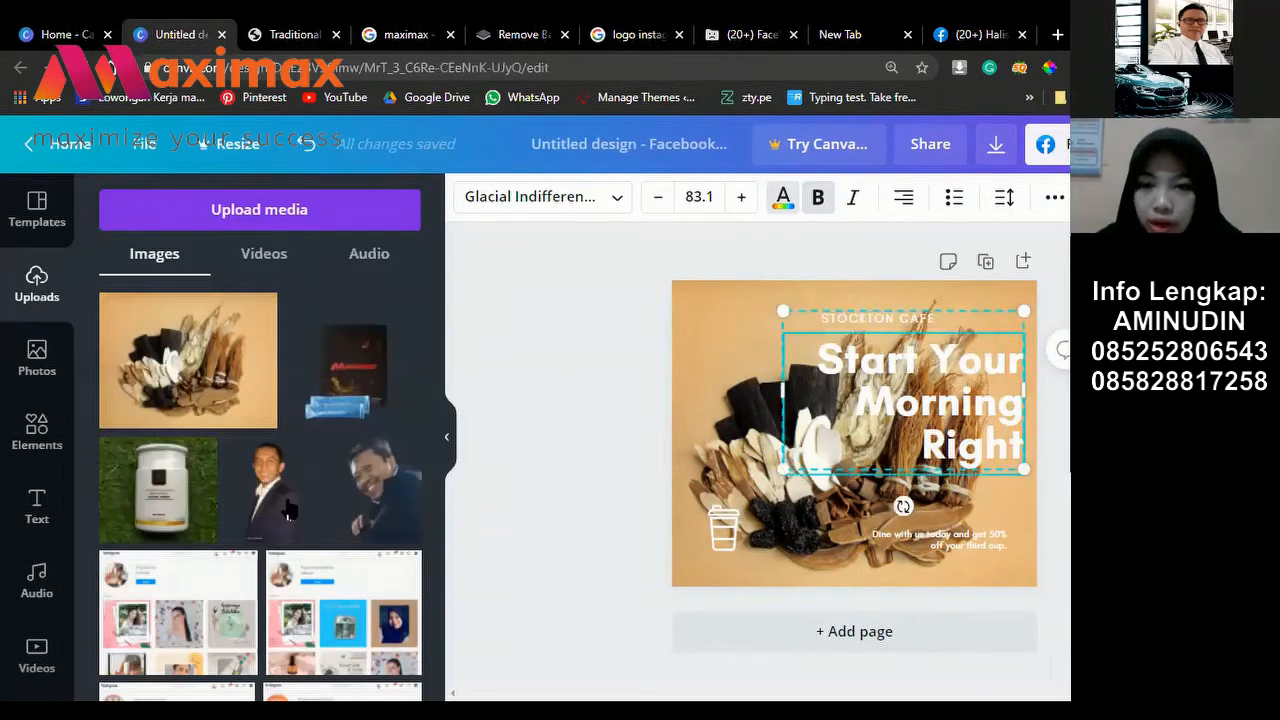
key("ctrl+z")
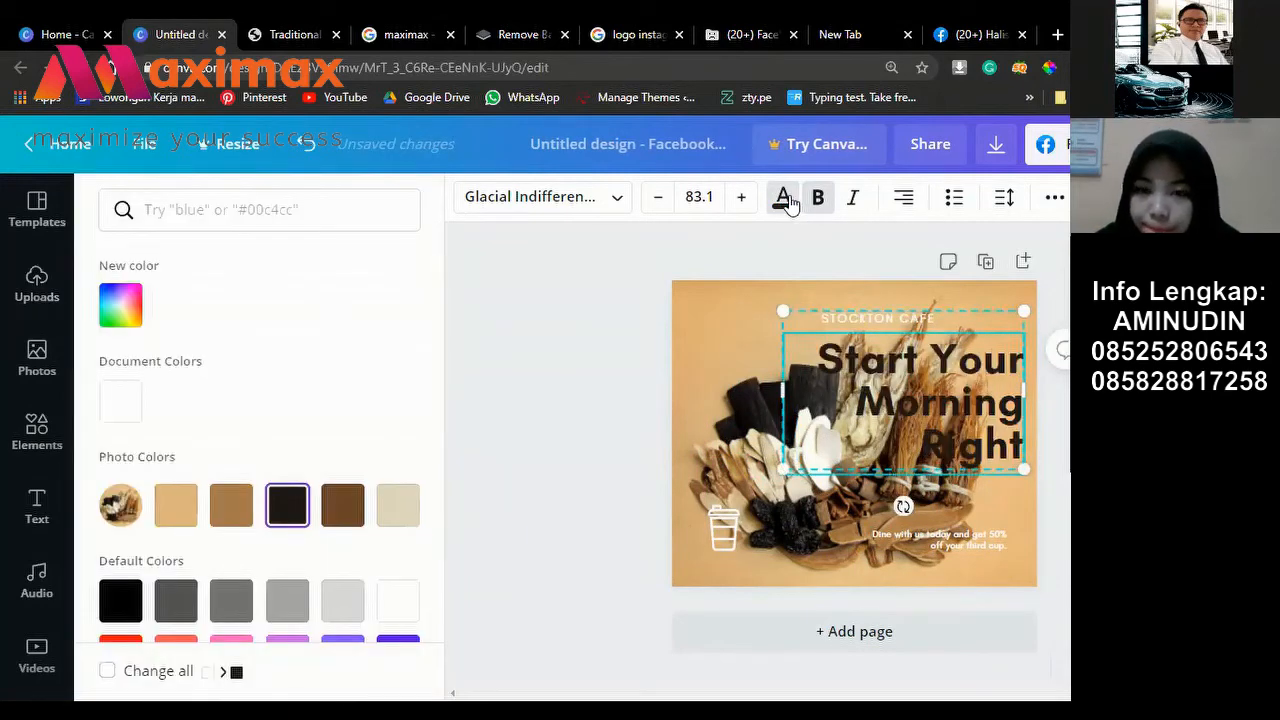
left_click(786, 200)
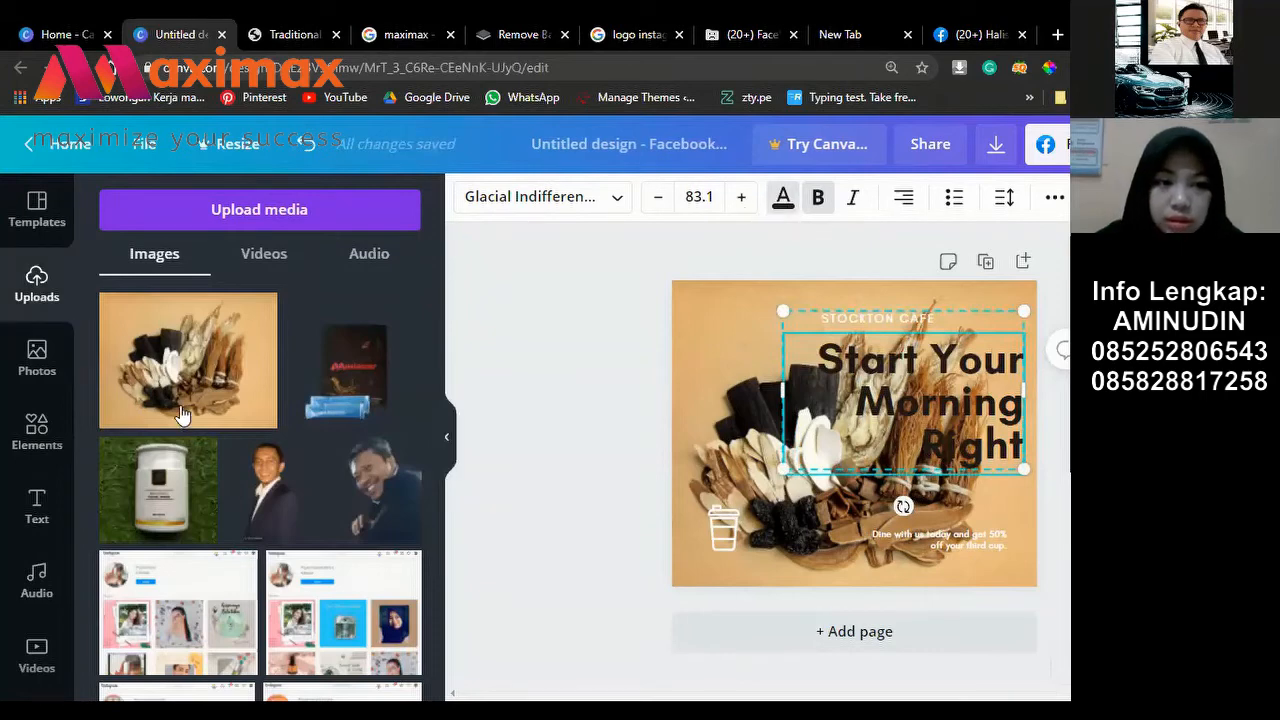
left_click(783, 197)
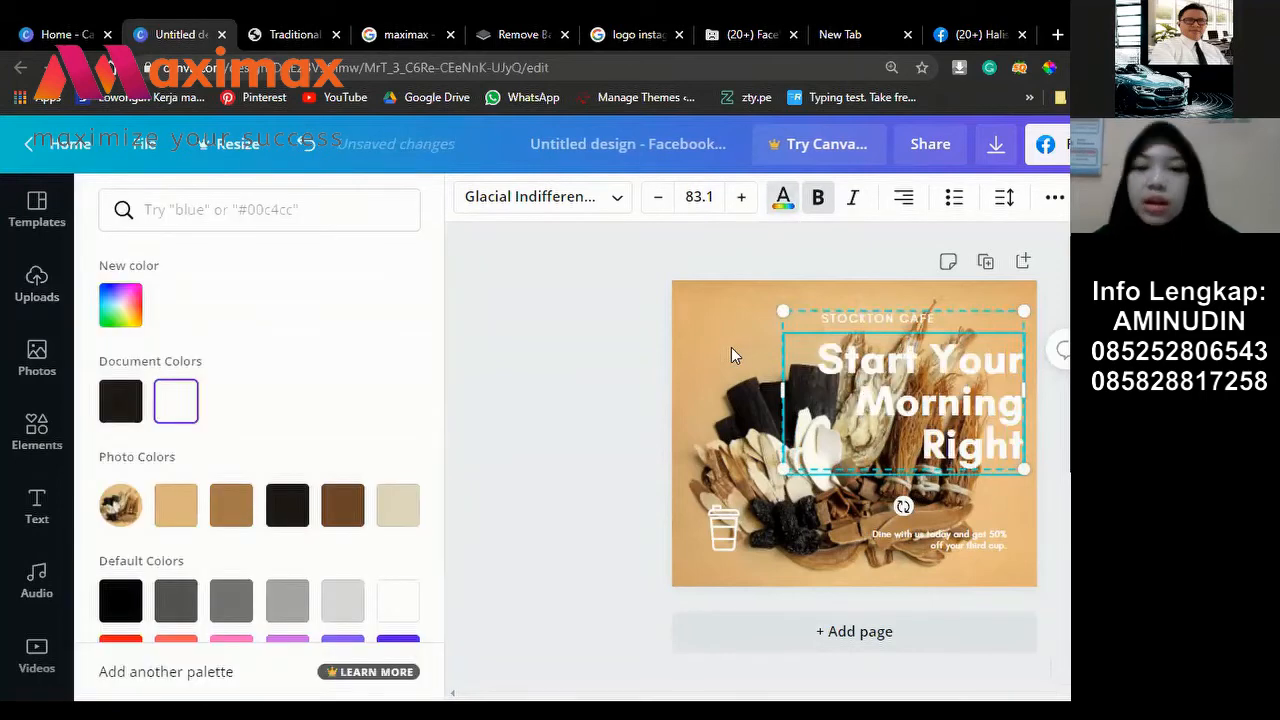
left_click(731, 347)
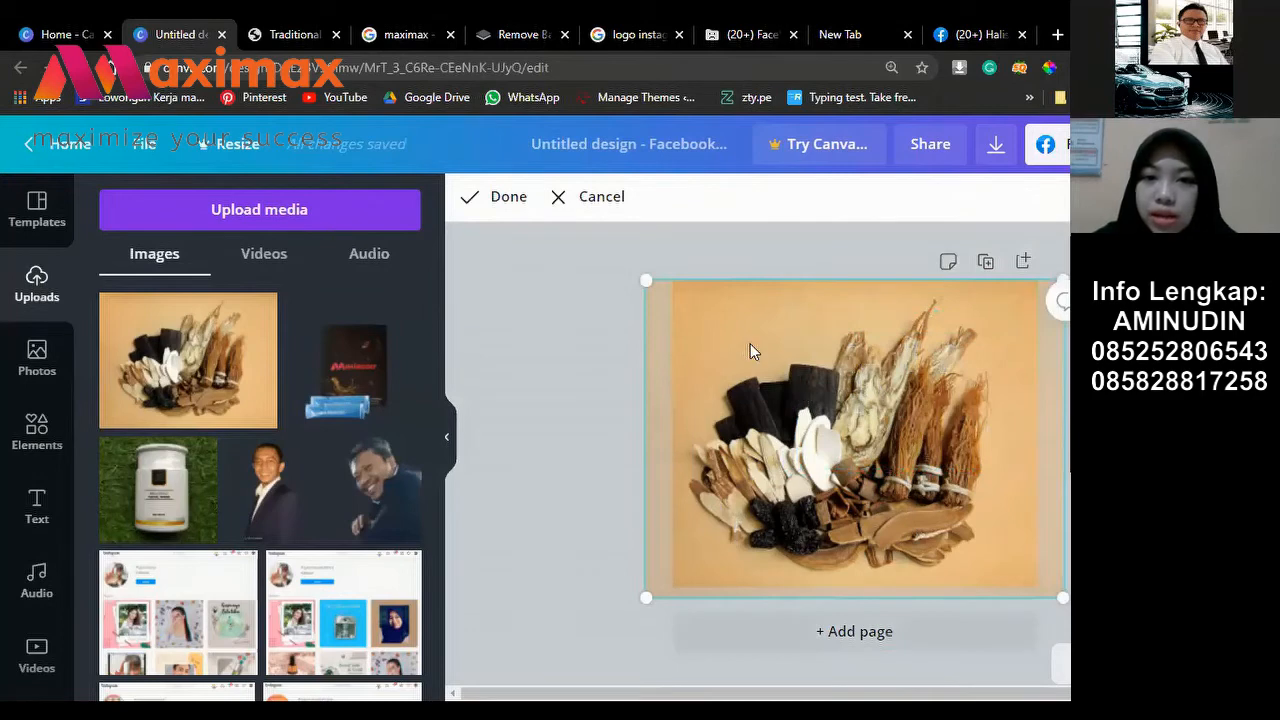
Step: Finish cropping and set the background photo's brightness to -43
left_click(720, 350)
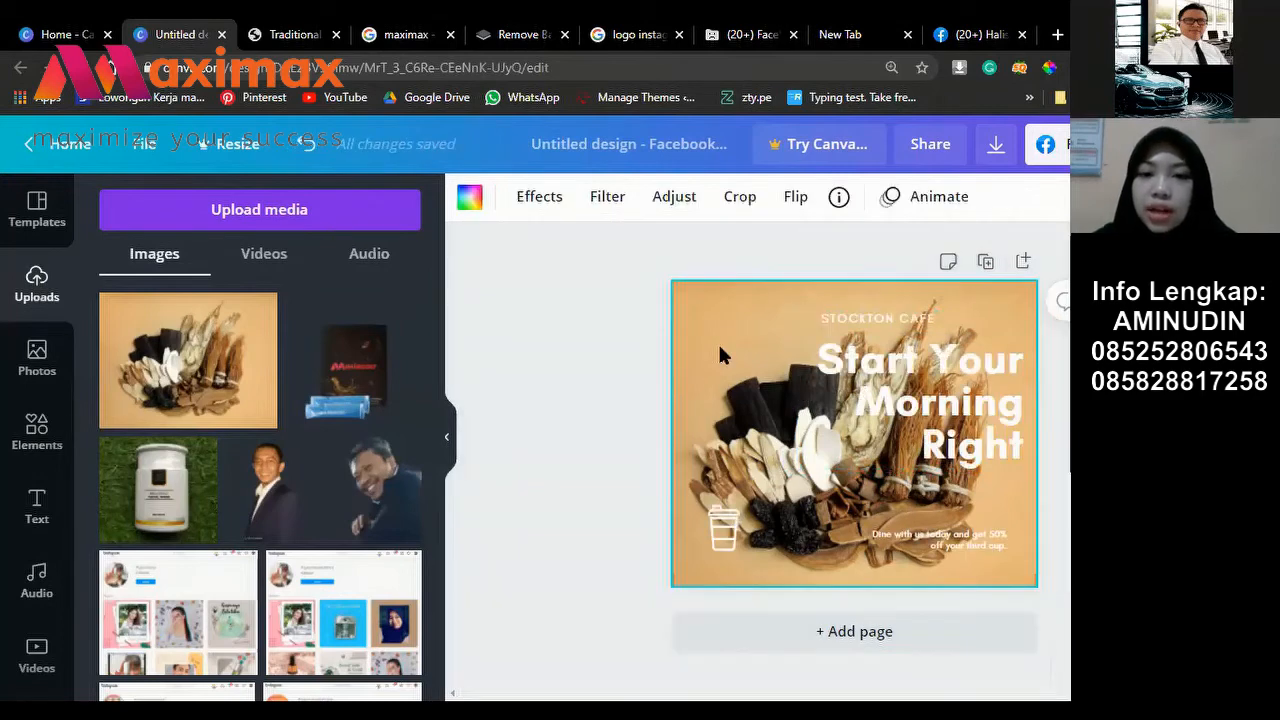
left_click(670, 198)
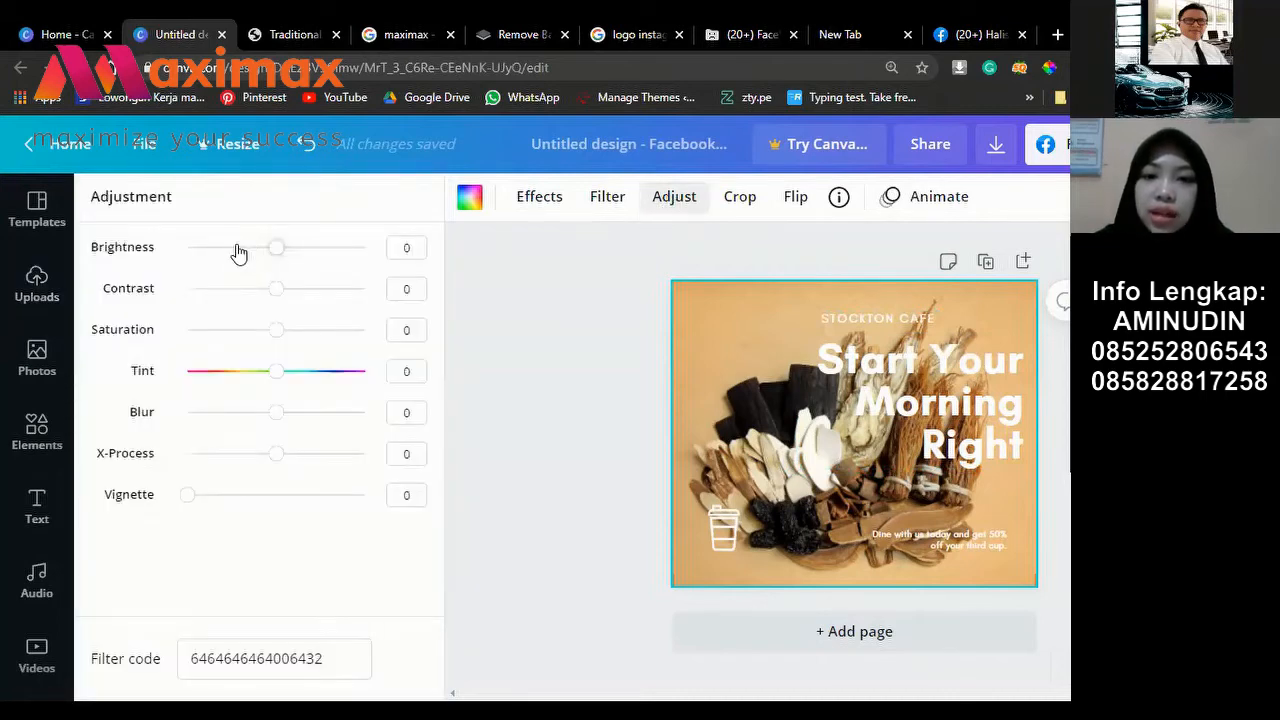
left_click(237, 249)
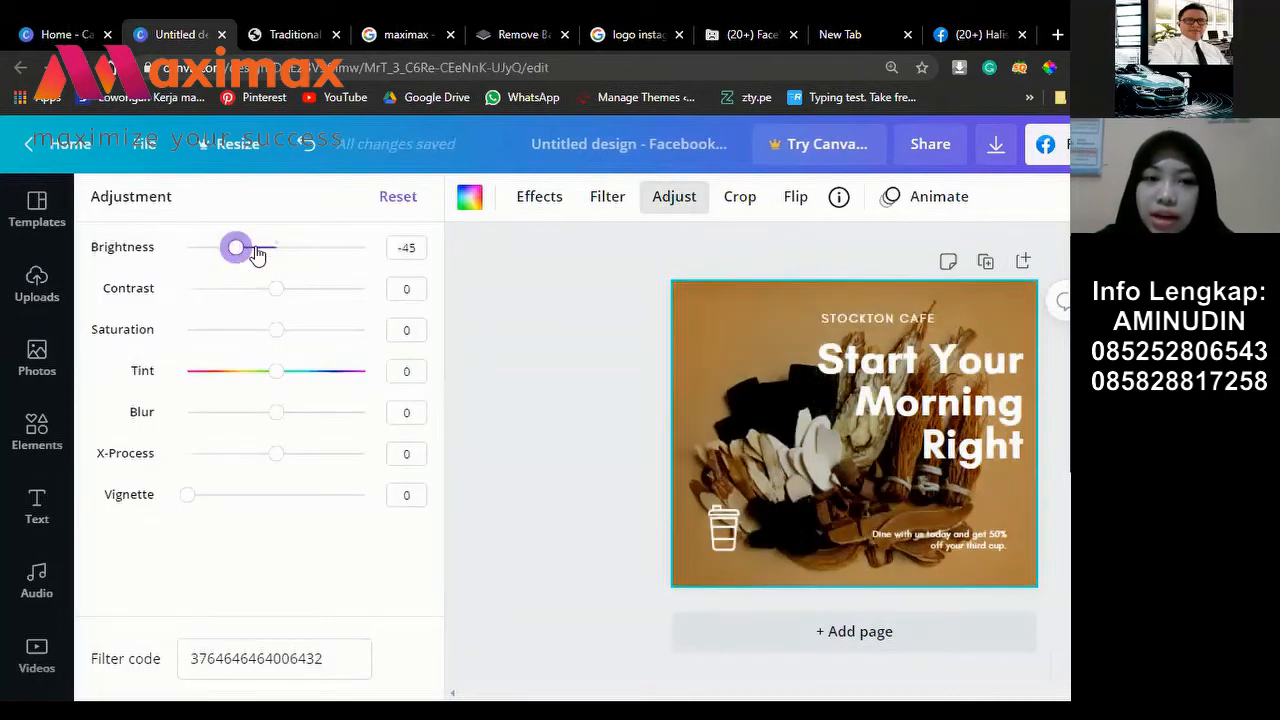
left_click(239, 250)
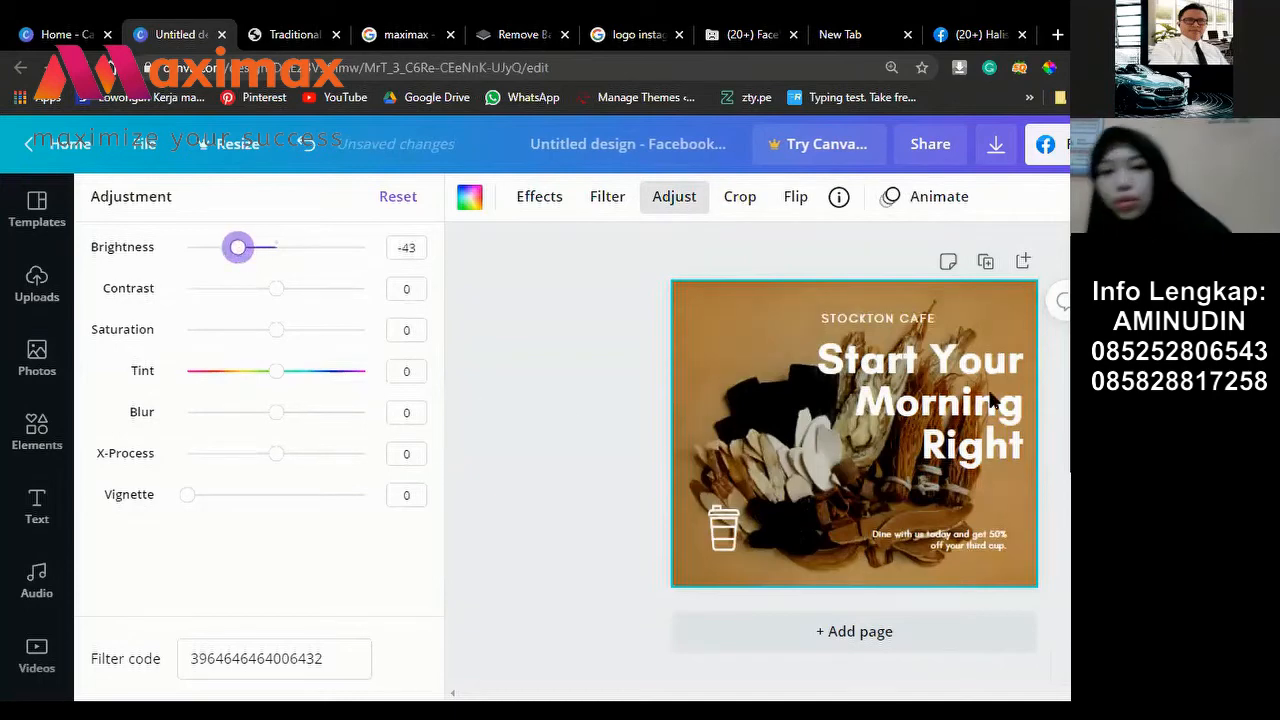
Step: Shift the headline group toward the page's left edge
left_click(993, 400)
left_click(930, 403)
left_click_drag(828, 440, 717, 464)
left_click_drag(793, 429, 807, 416)
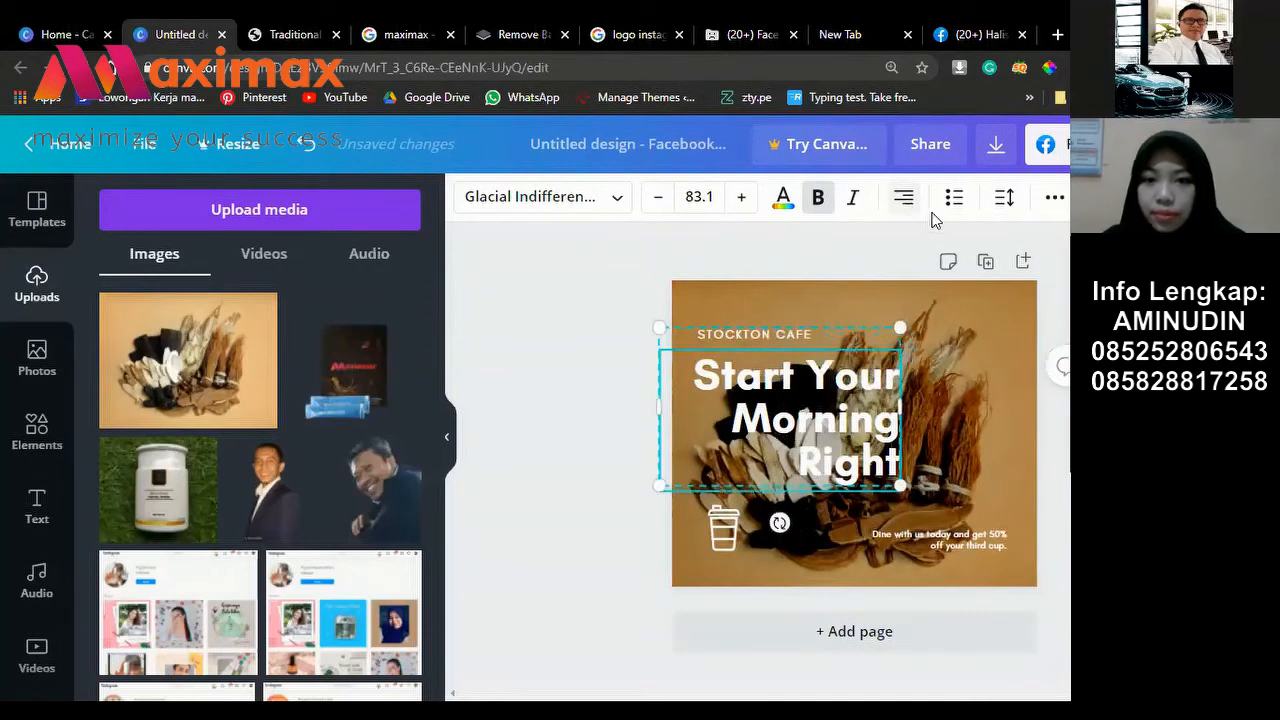
Step: Undo the alignment change and replace STOCKTON CAFE with MAXIBOOST
left_click(903, 197)
left_click(903, 197)
left_click(903, 197)
left_click(903, 197)
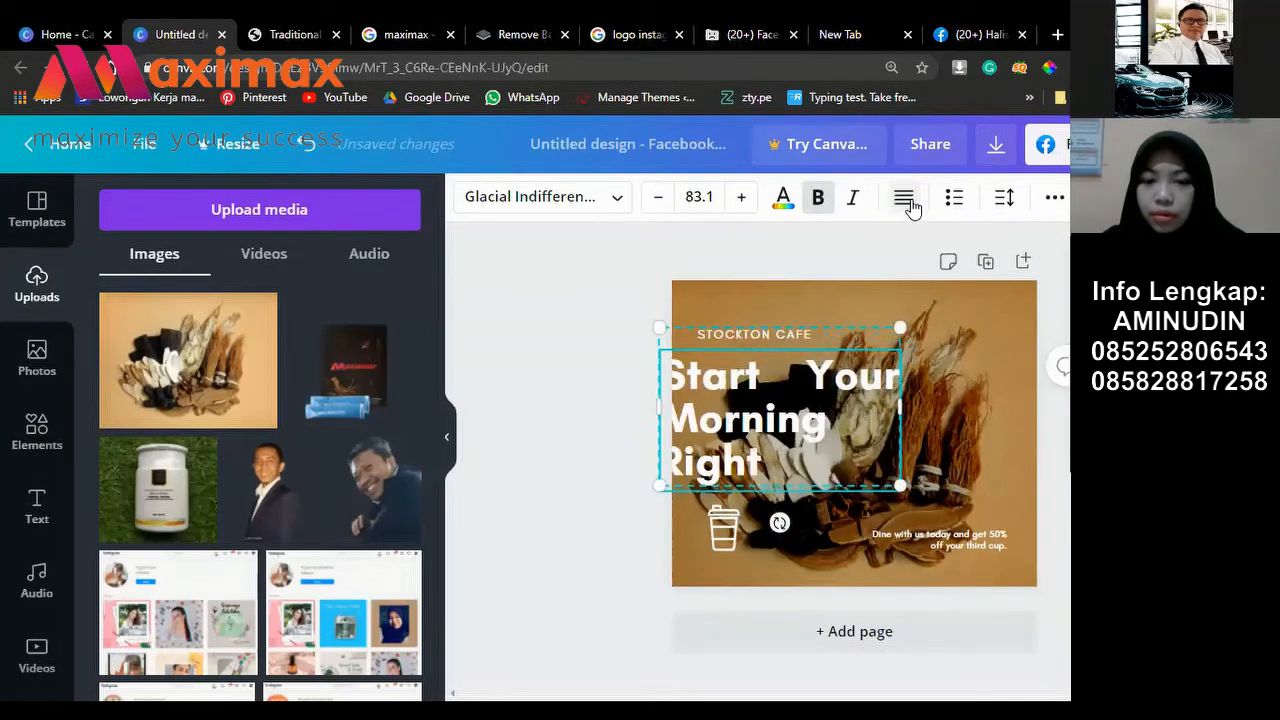
key("ctrl+z")
key("ctrl+z")
key("ctrl+z")
key("ctrl+z")
key("ctrl+z")
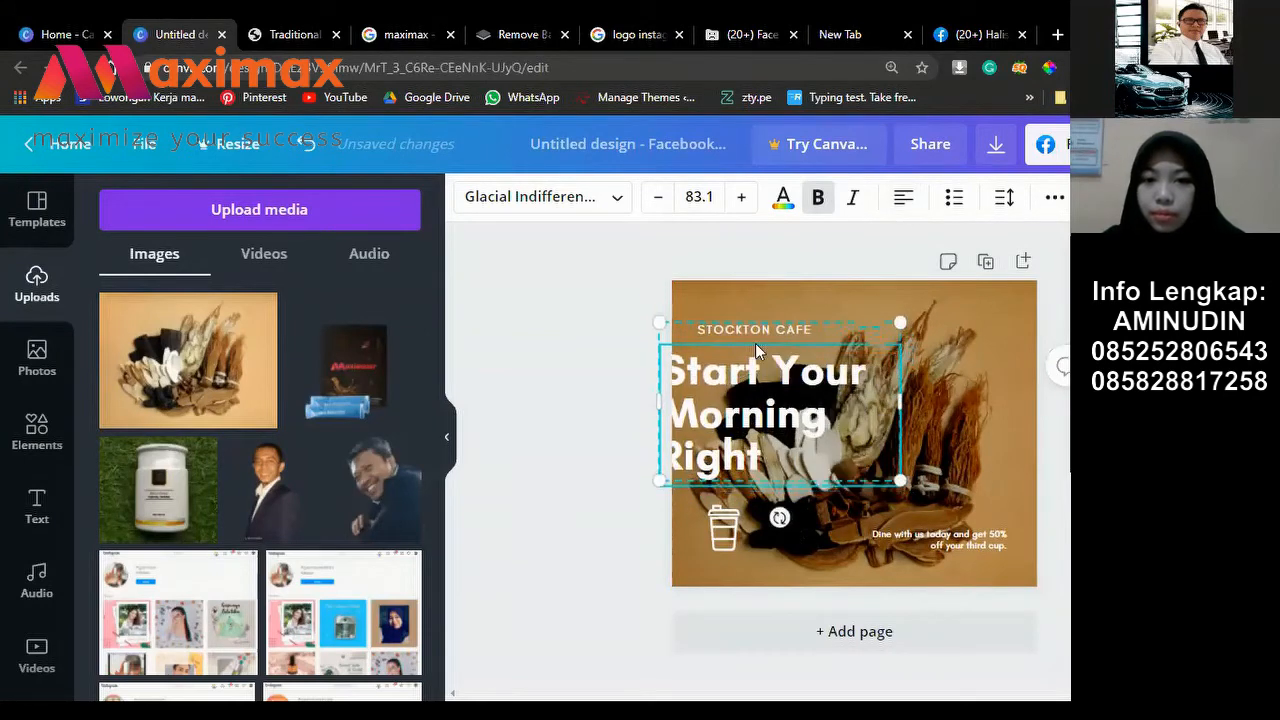
double_click(763, 319)
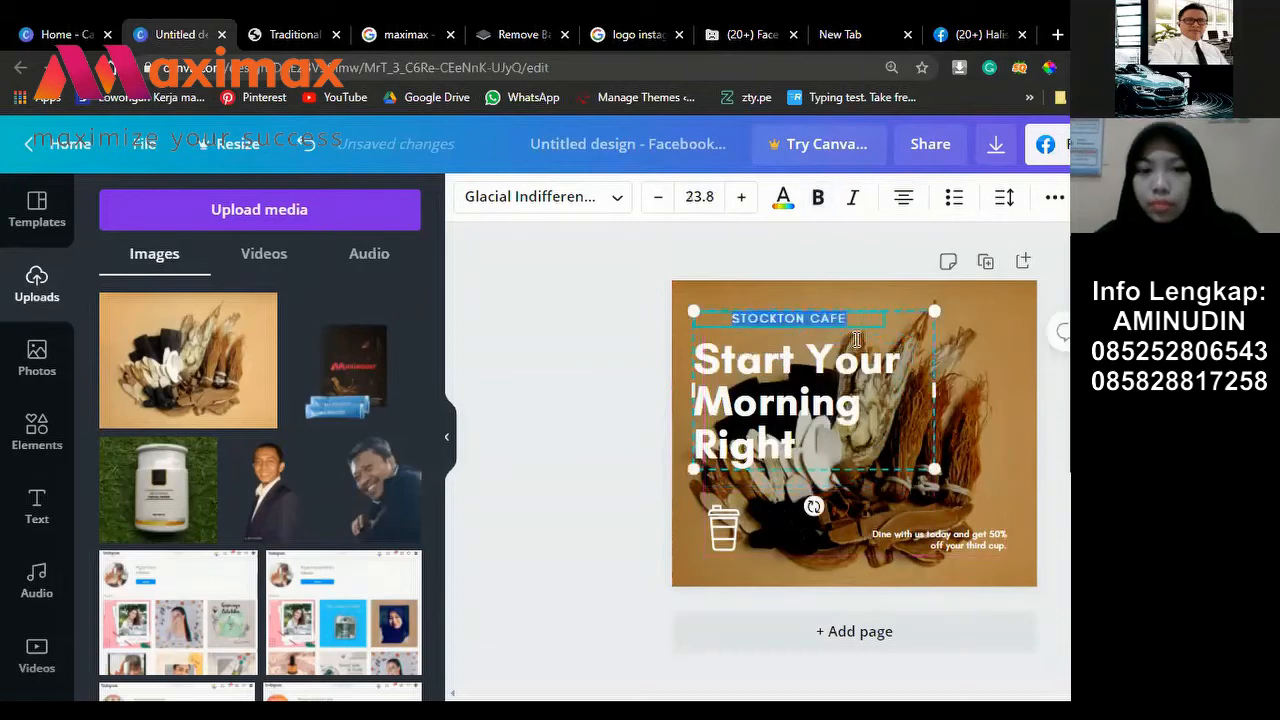
key("BackSpace")
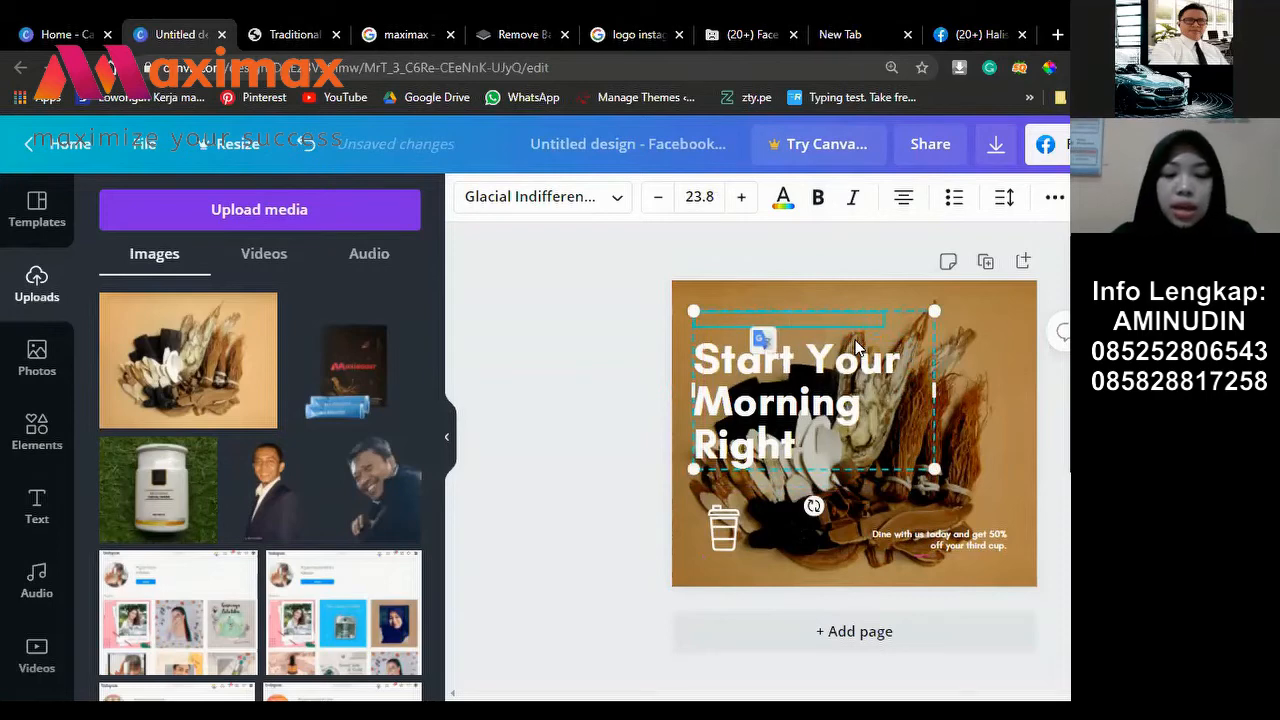
type("MAX")
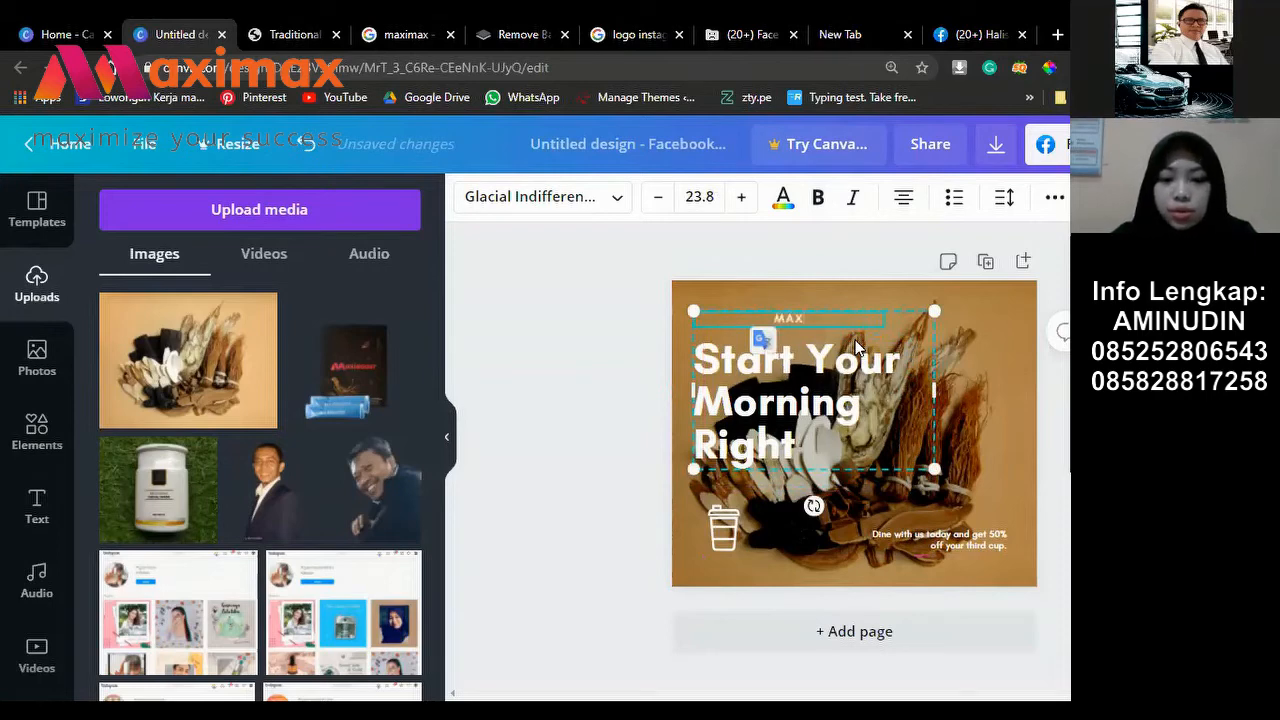
type("IBOOS")
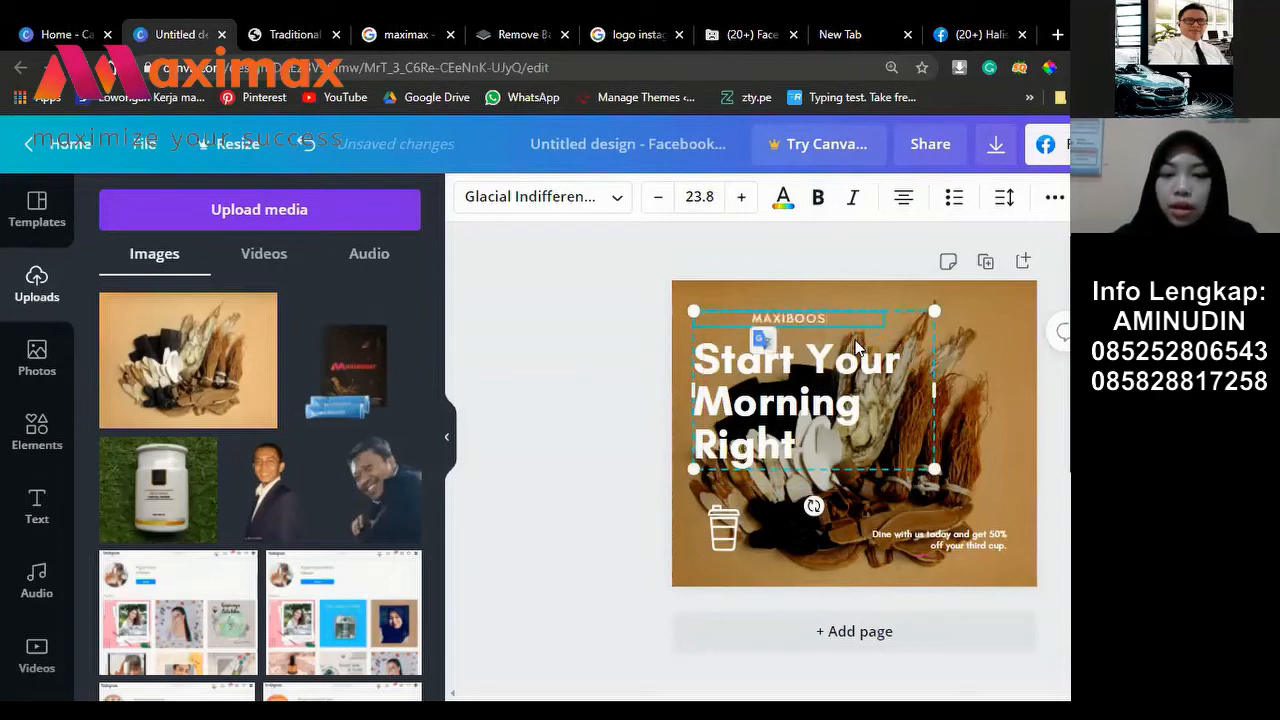
type("T")
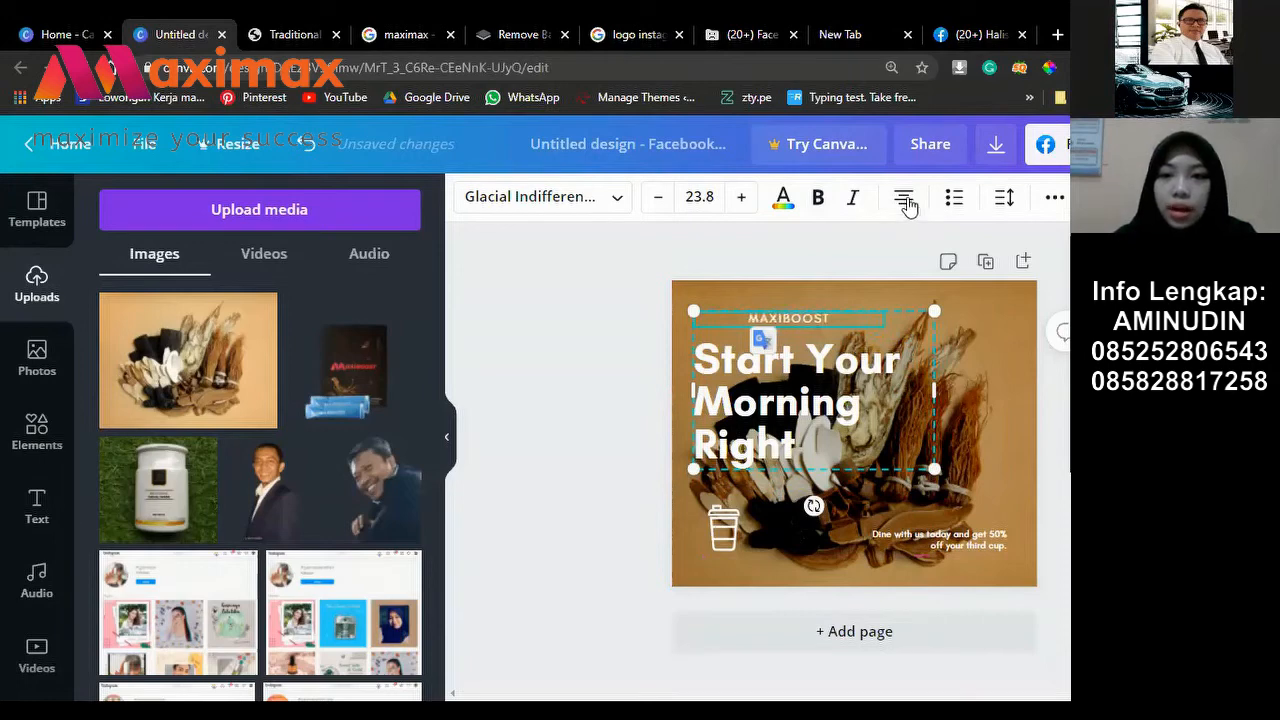
left_click(904, 198)
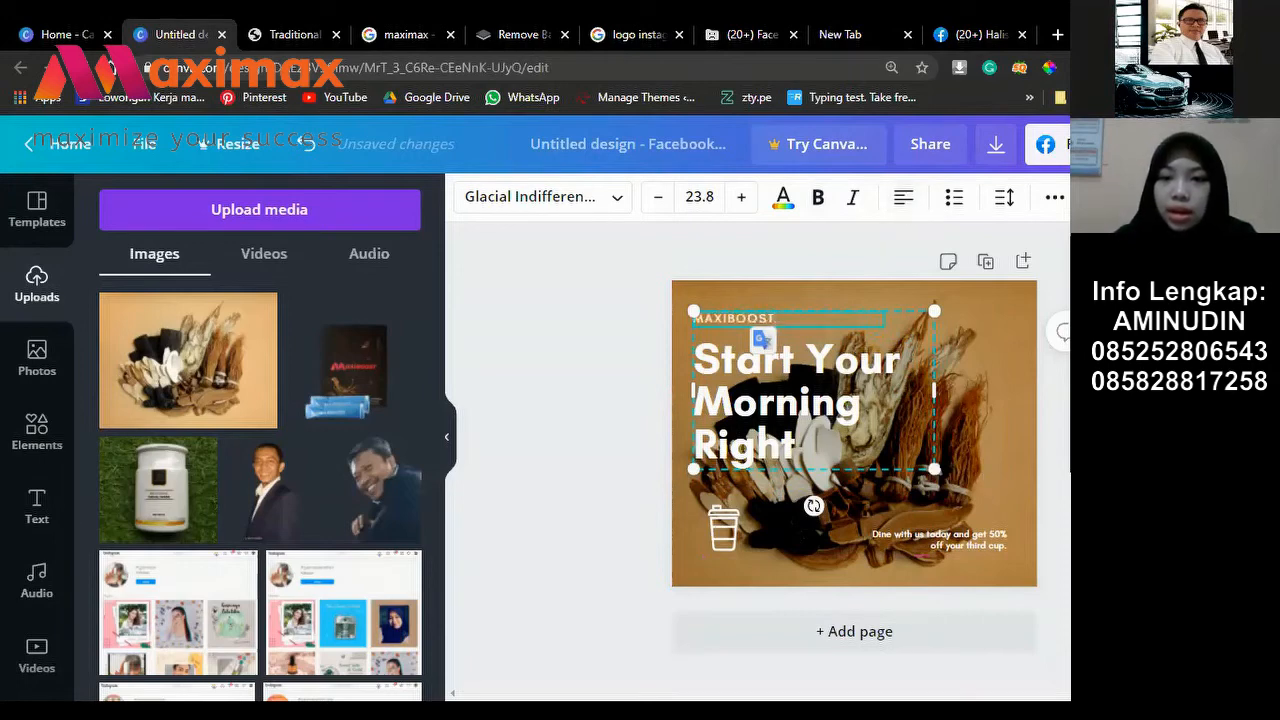
mouse_move(934, 468)
left_mouse_down()
mouse_move(965, 489)
mouse_move(928, 463)
left_mouse_up()
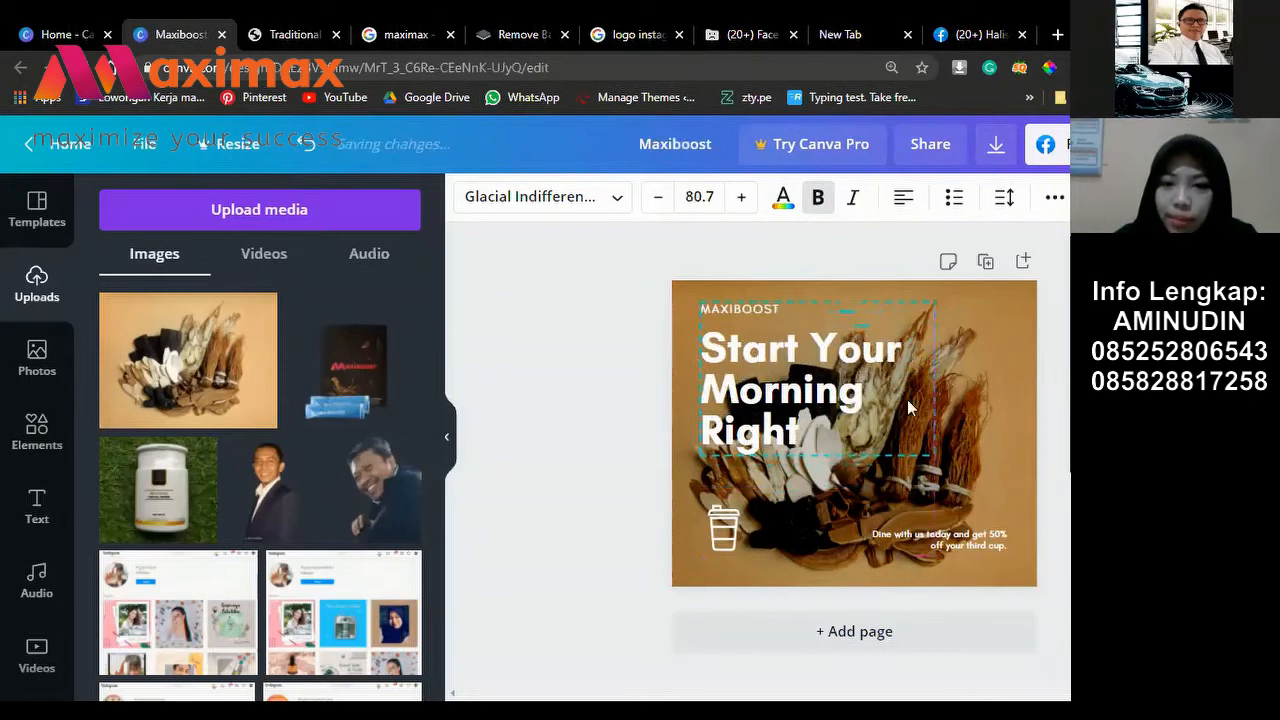
key("Escape")
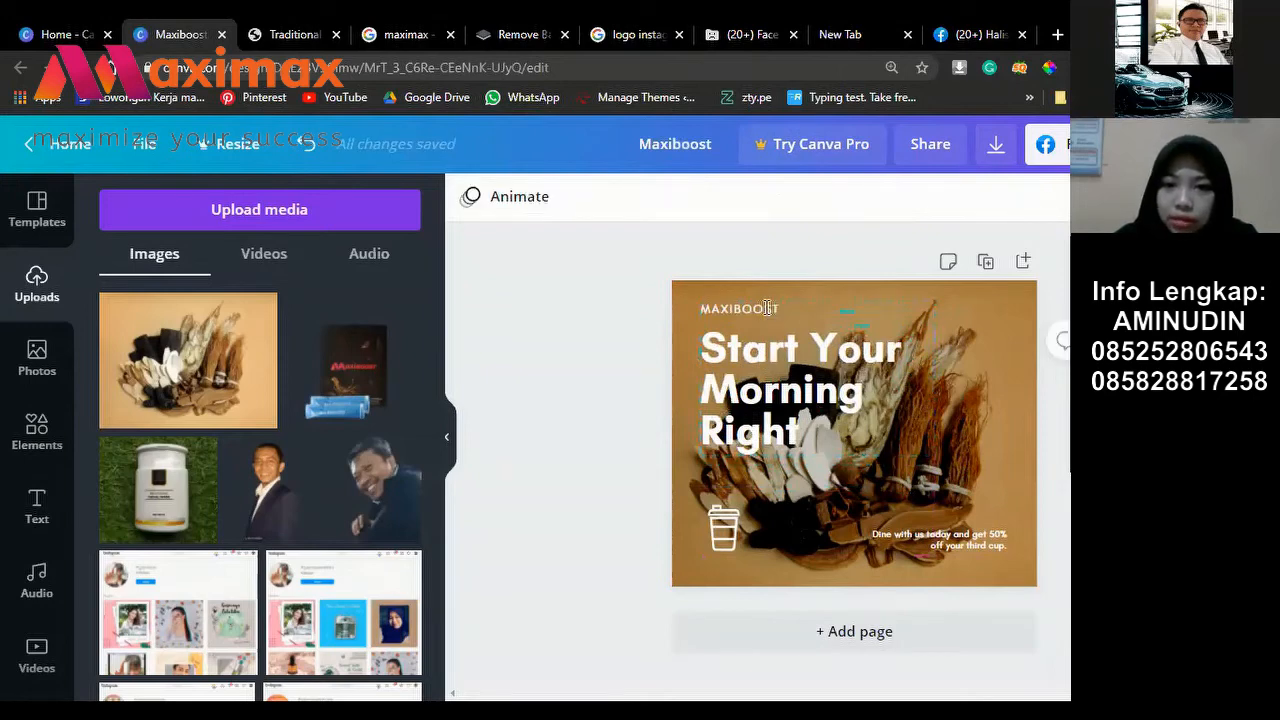
Step: Prefix the small heading with 'SUPLEMEN' so it reads SUPLEMEN MAXIBOOST
left_click(708, 311)
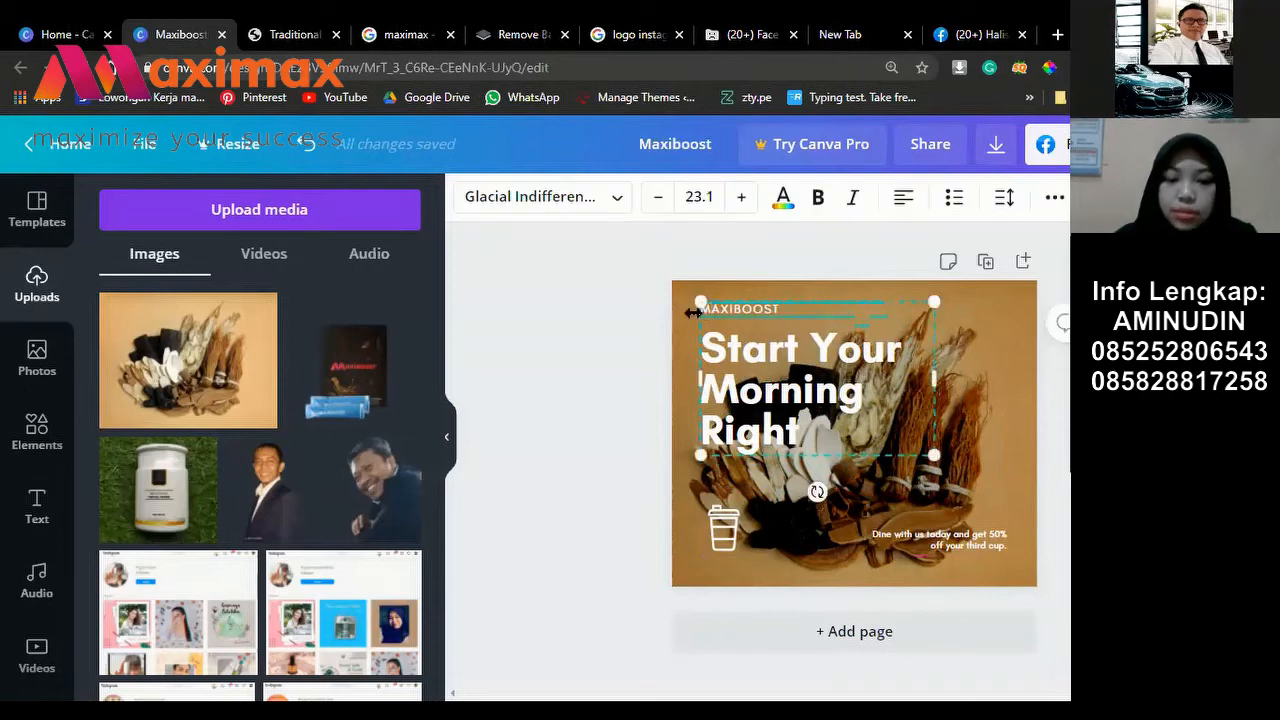
type("SUPLEME")
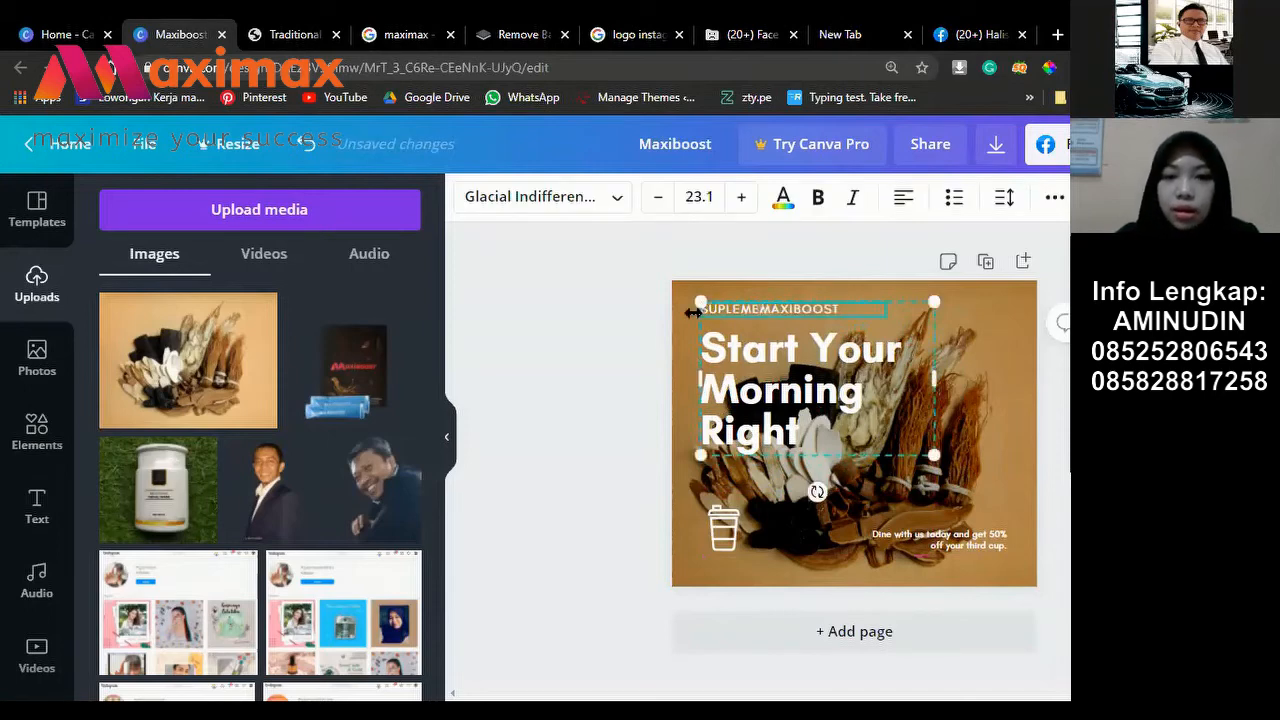
type("N")
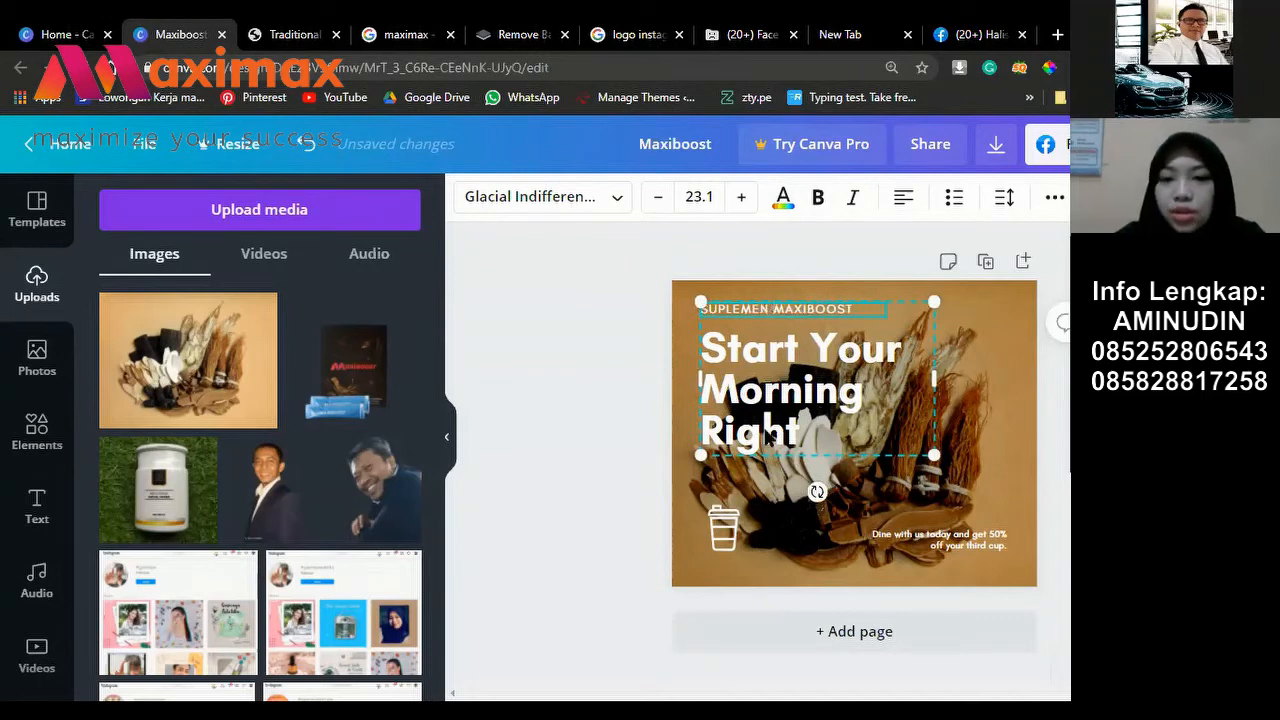
left_click(770, 437)
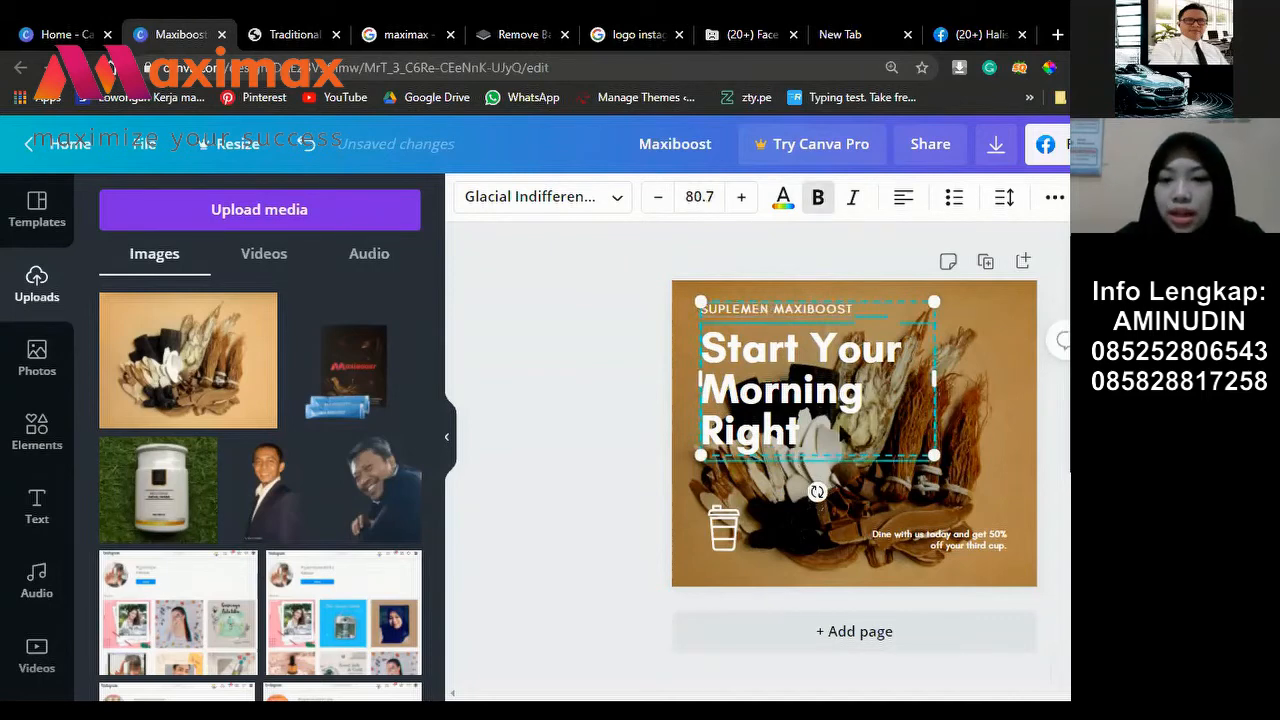
left_click(744, 541)
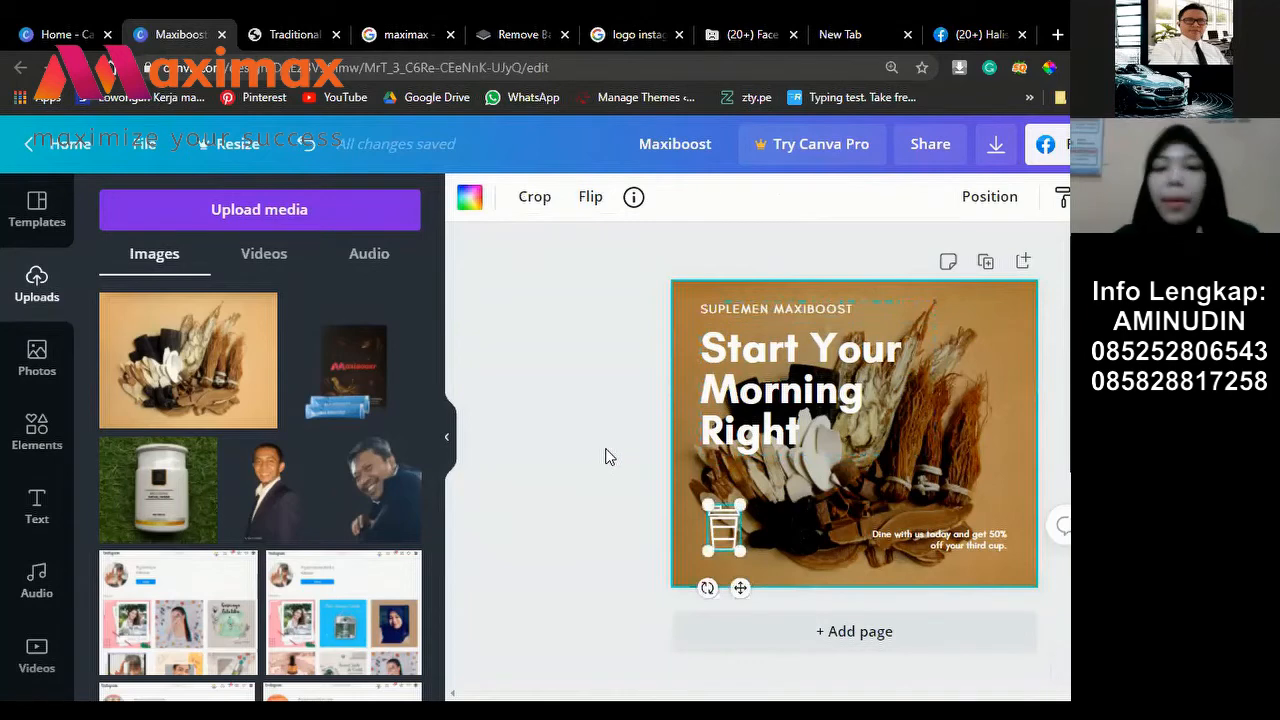
left_click(605, 457)
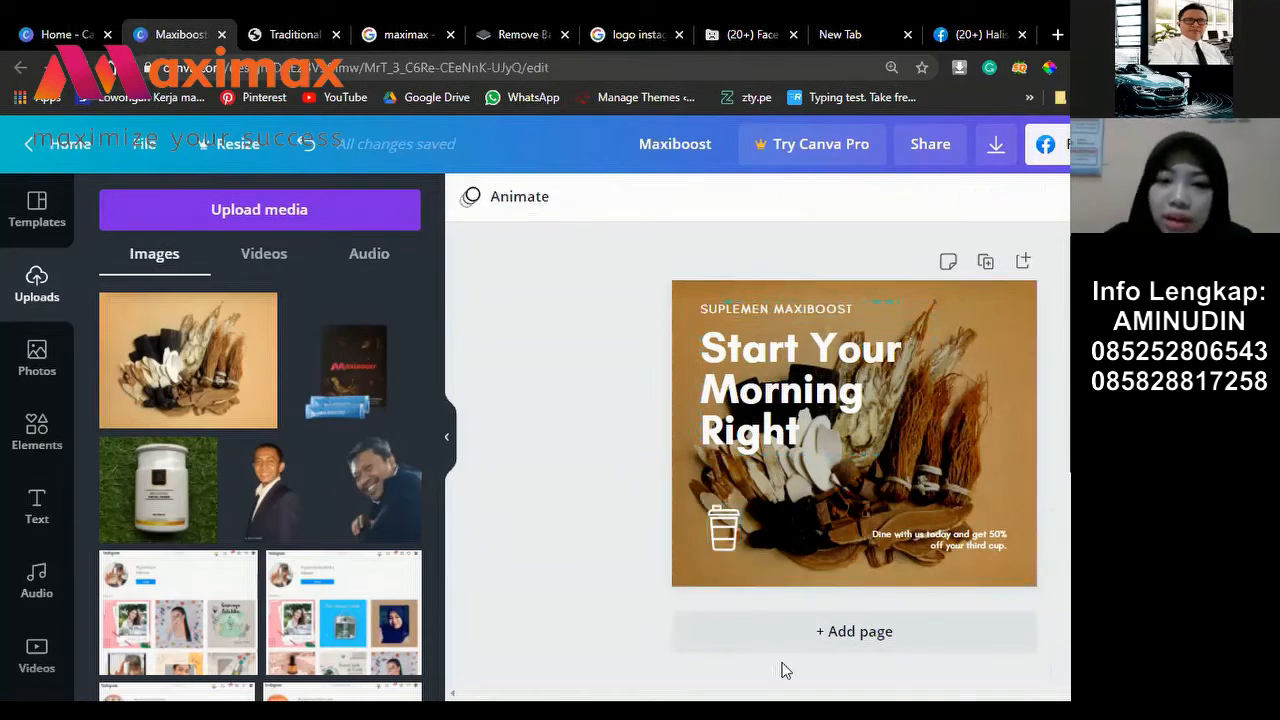
left_click(781, 393)
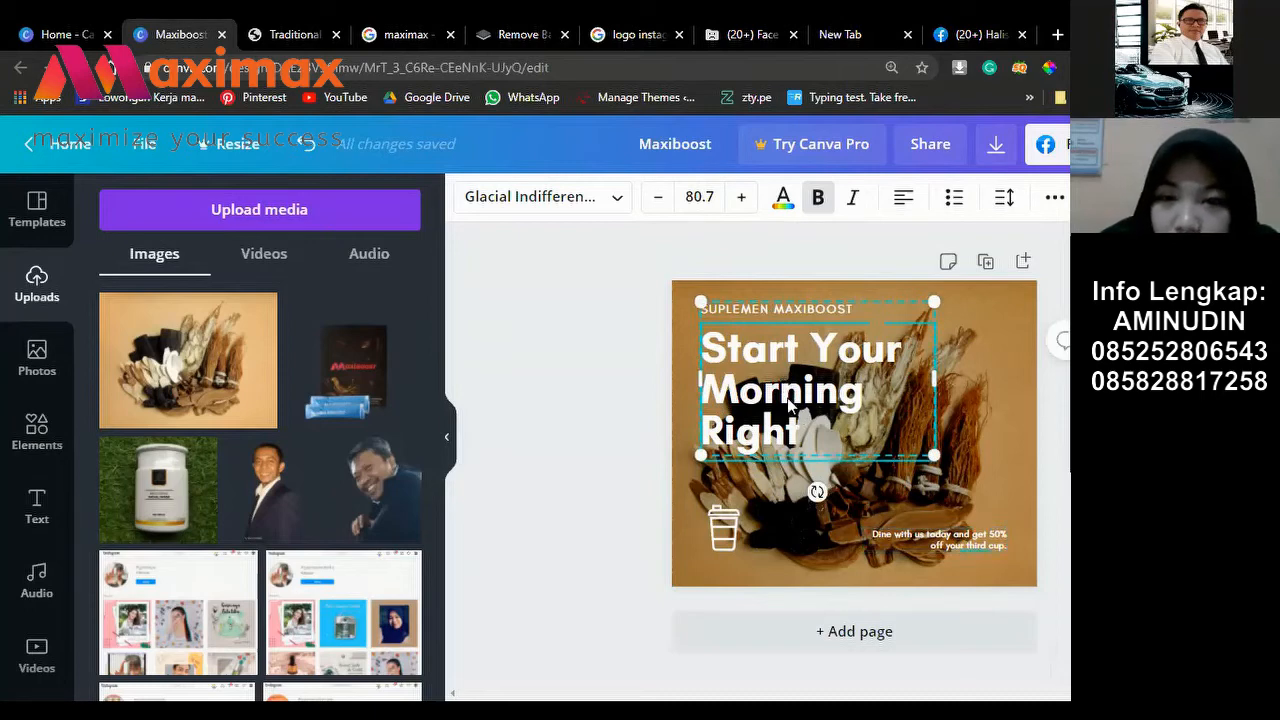
Step: Delete the old headline and type 'Sekali Minum Hasilnya Langsung Jos'
double_click(817, 425)
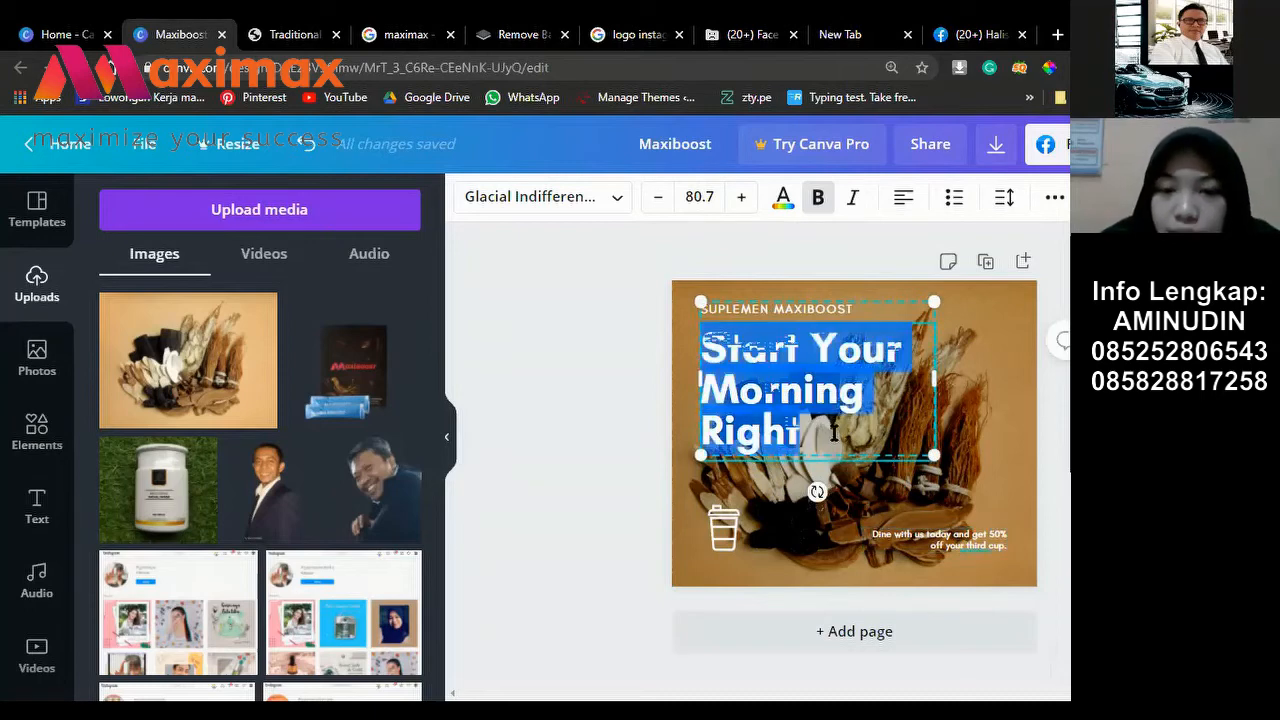
left_click(810, 422)
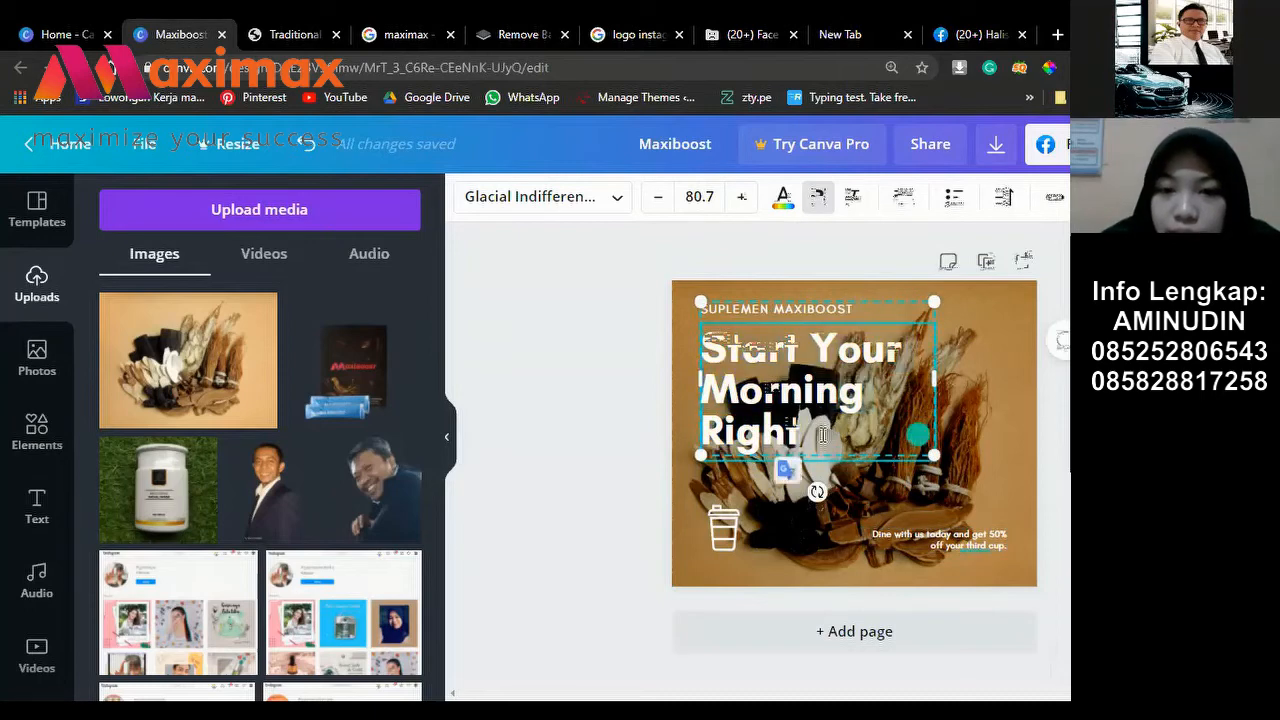
triple_click(706, 333)
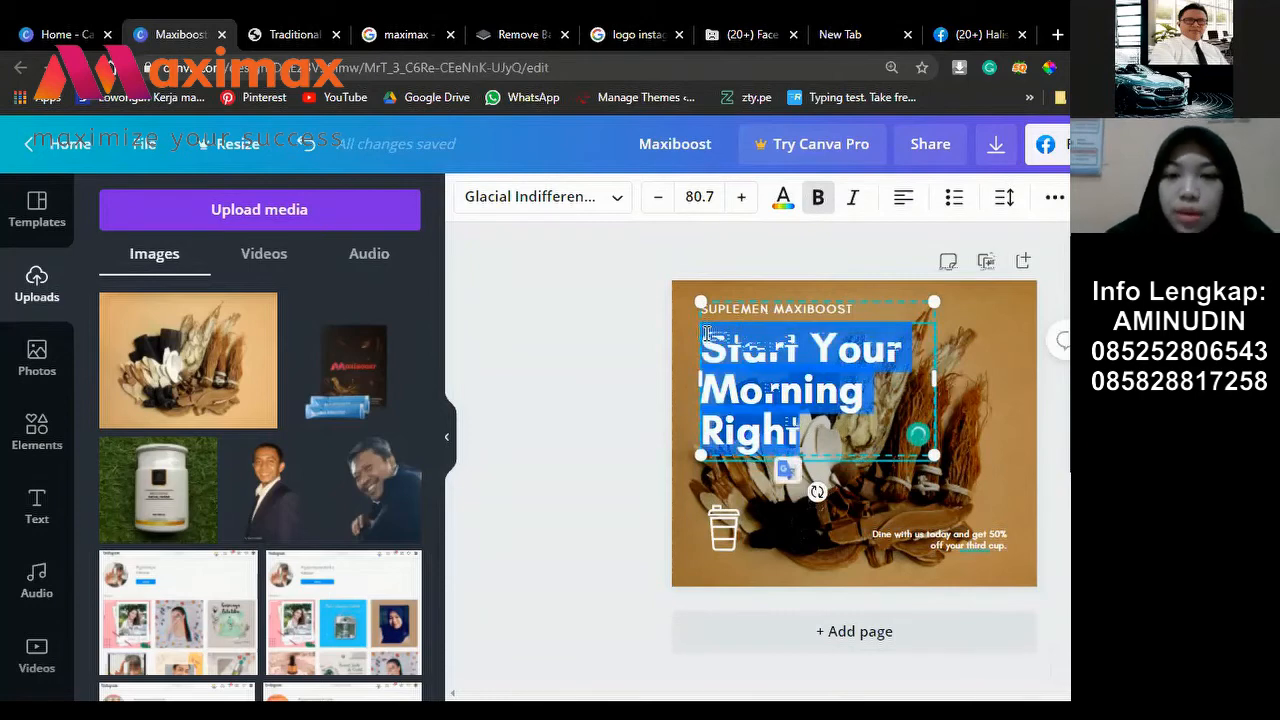
key("BackSpace")
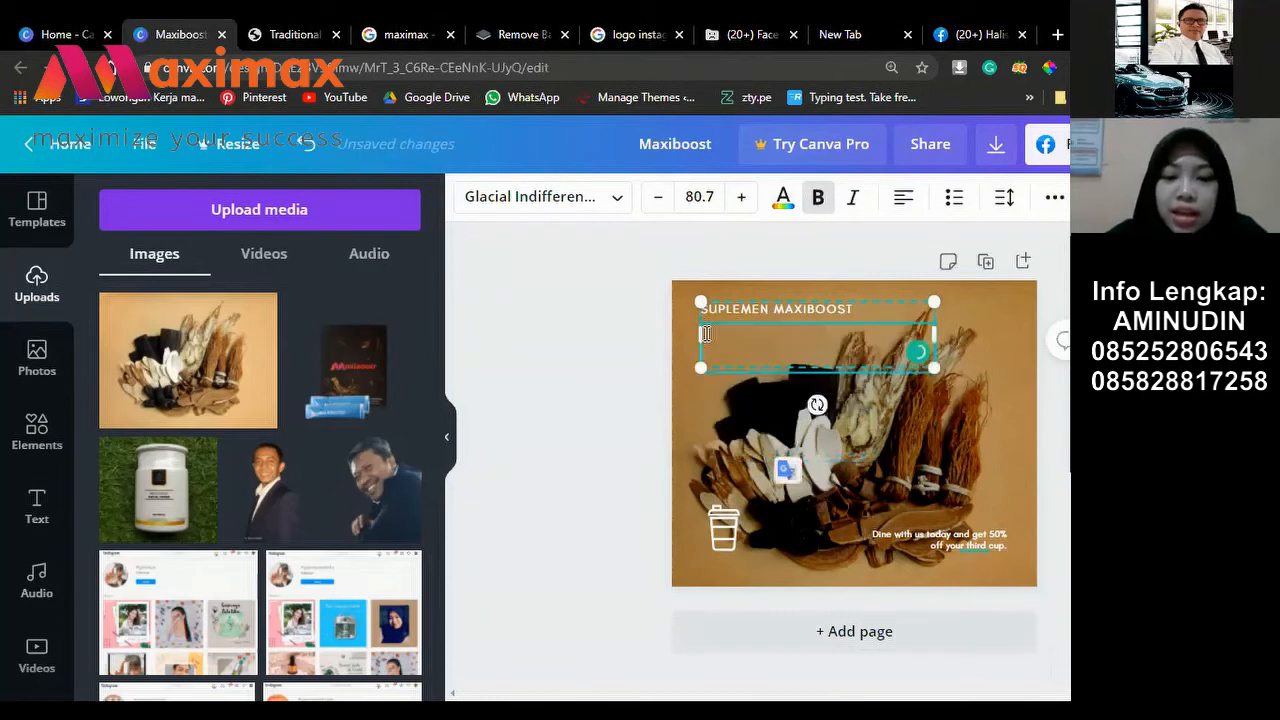
type("Sek")
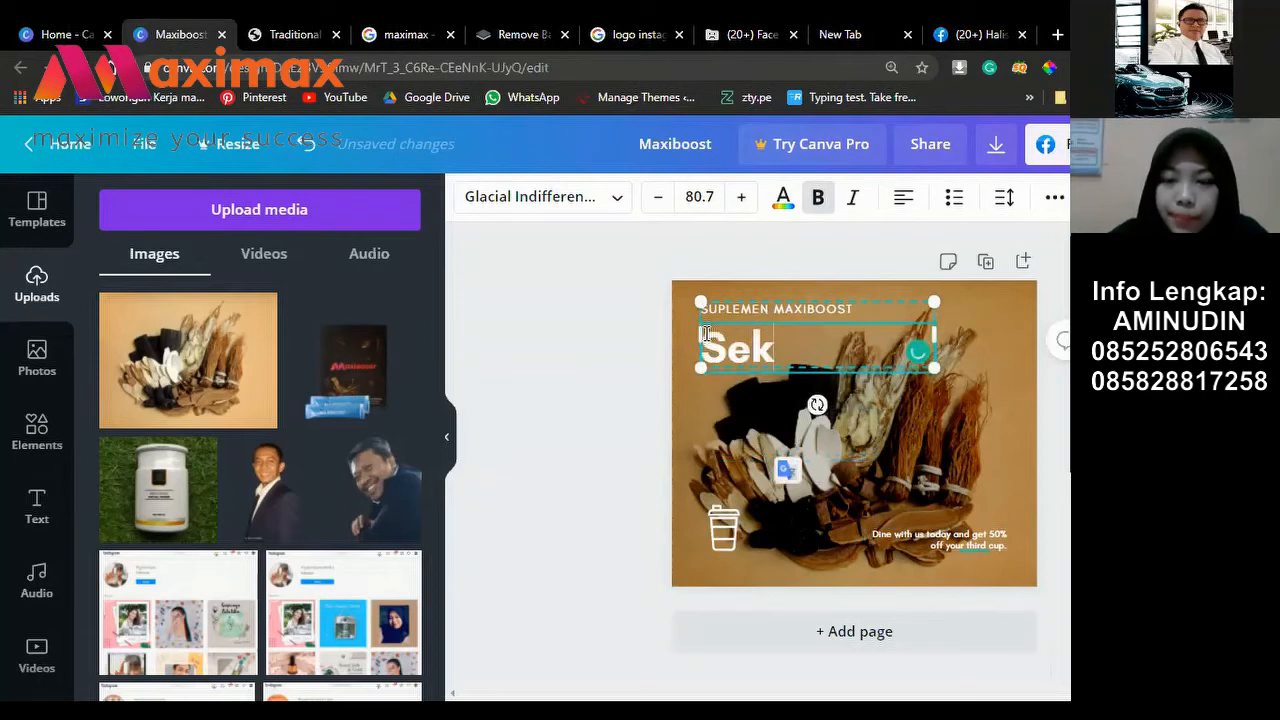
type("ali Minum")
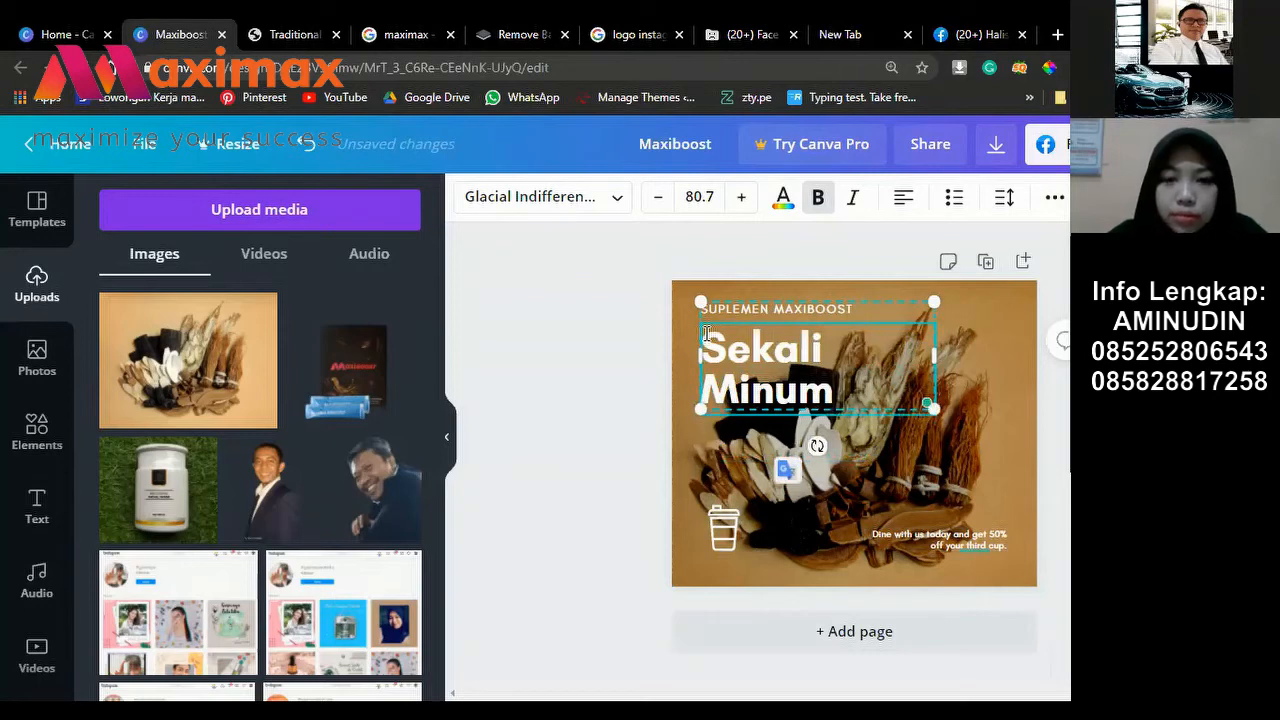
type(" Hasi")
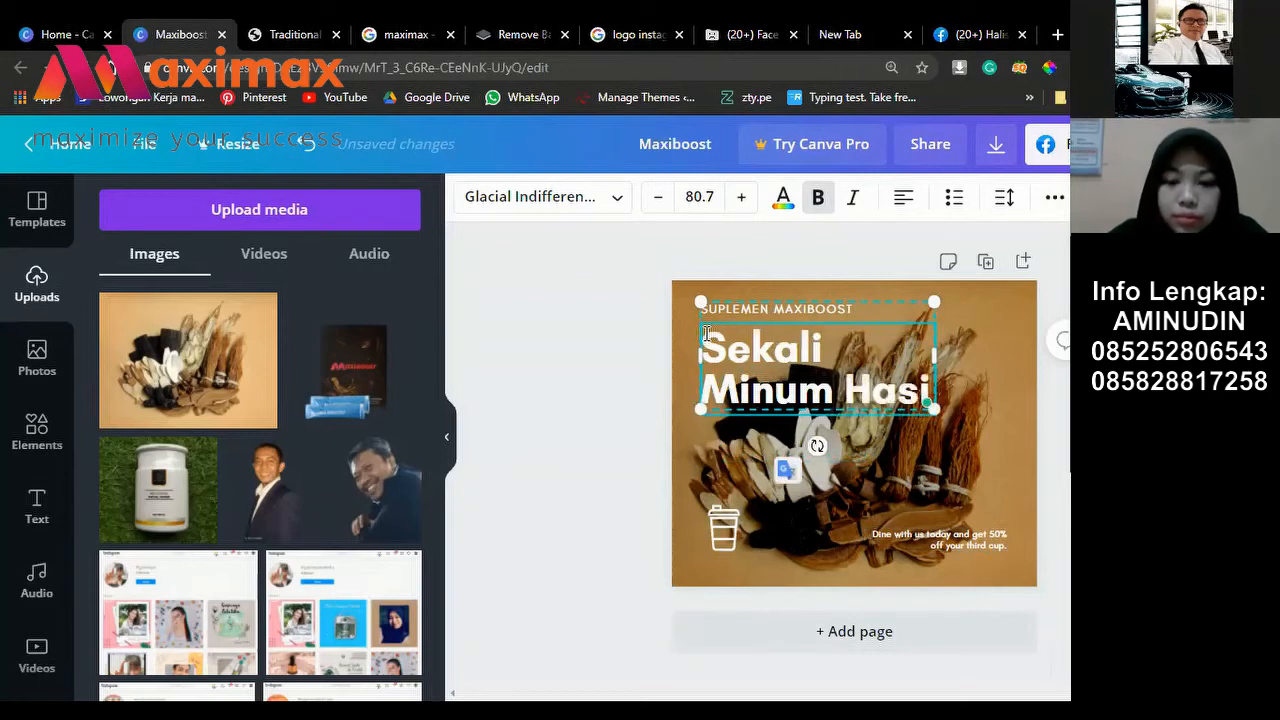
type("lnya Langsu")
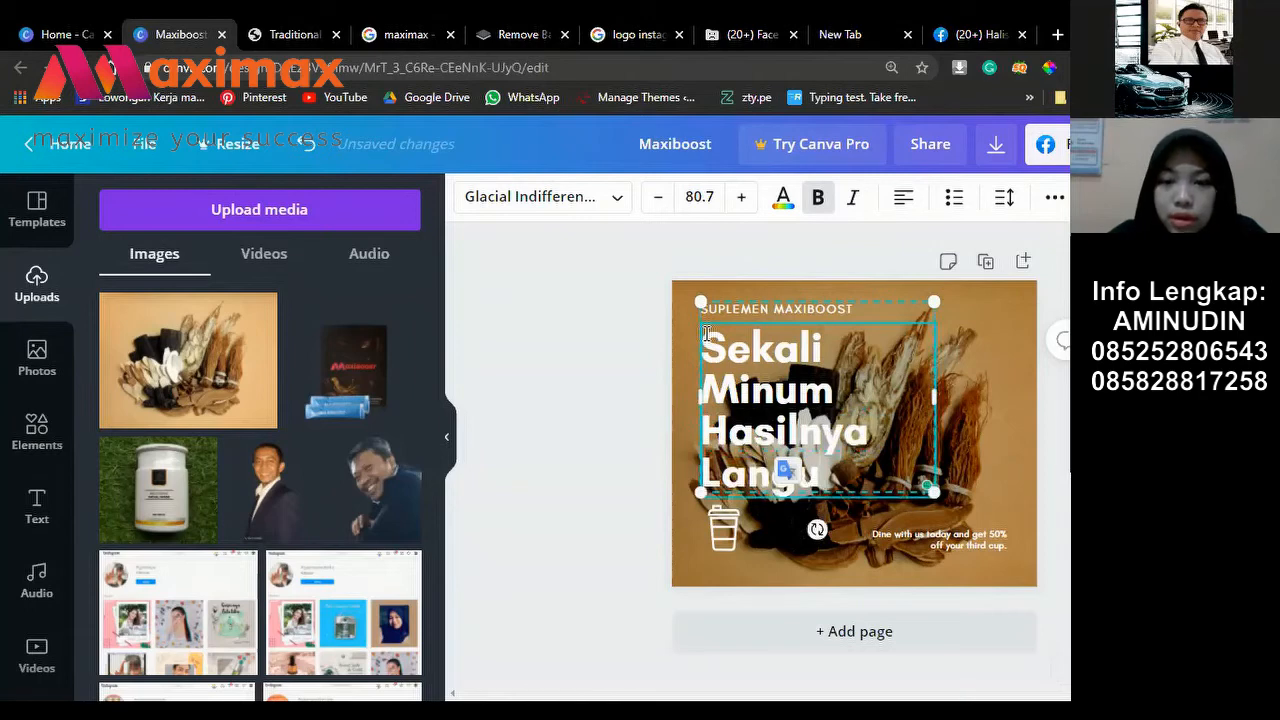
type("ng")
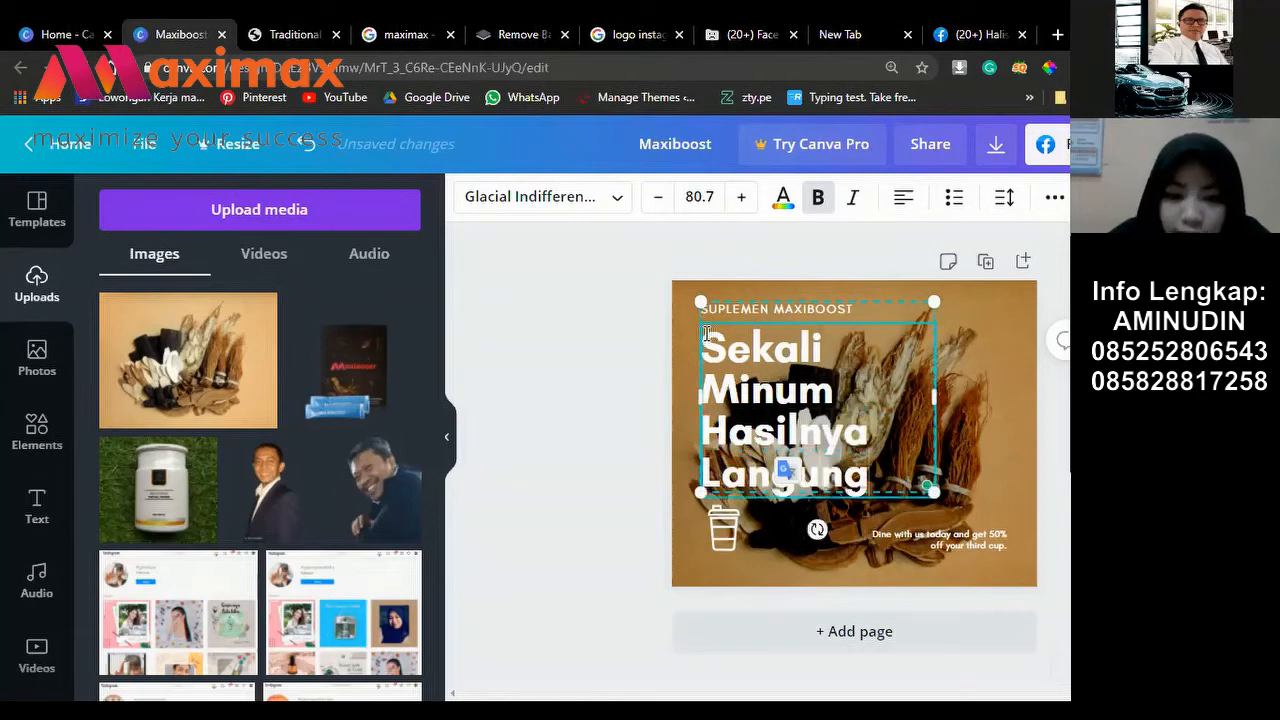
key("BackSpace")
key("BackSpace")
key("BackSpace")
type("sung J")
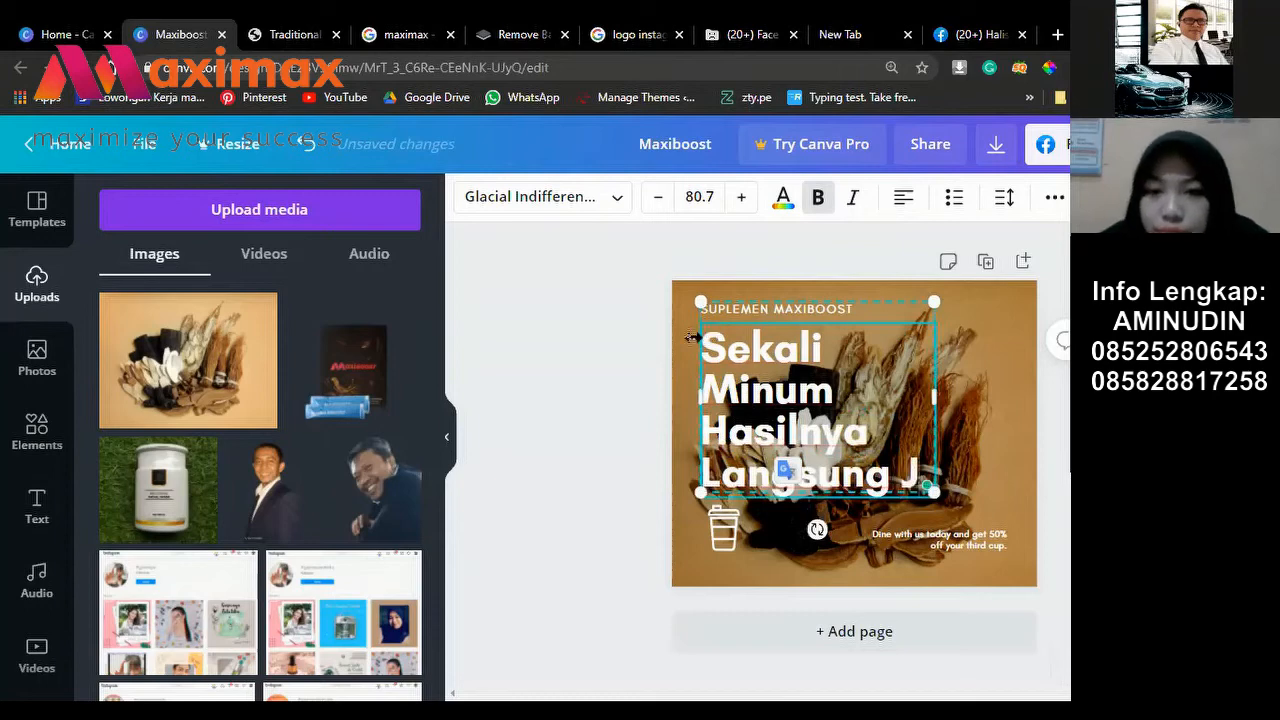
type("os")
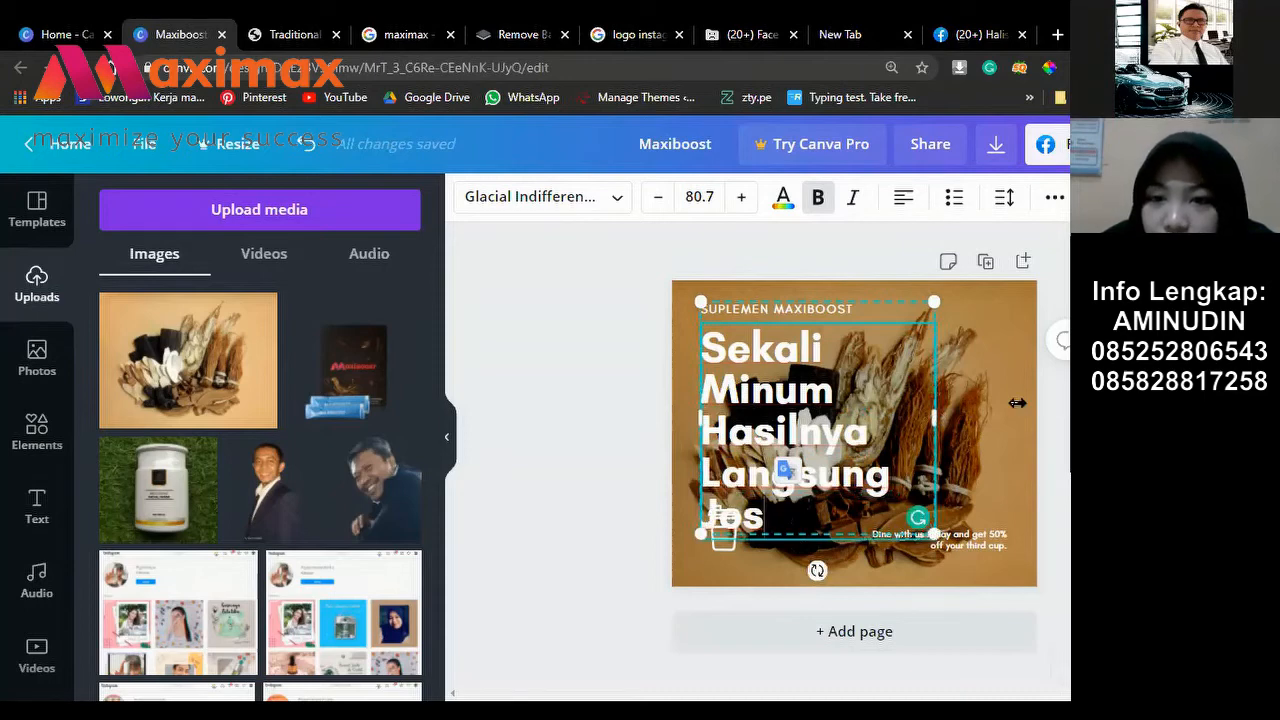
Step: Shrink the headline font to 66.7 and widen its text box
left_click_drag(1016, 403, 1006, 401)
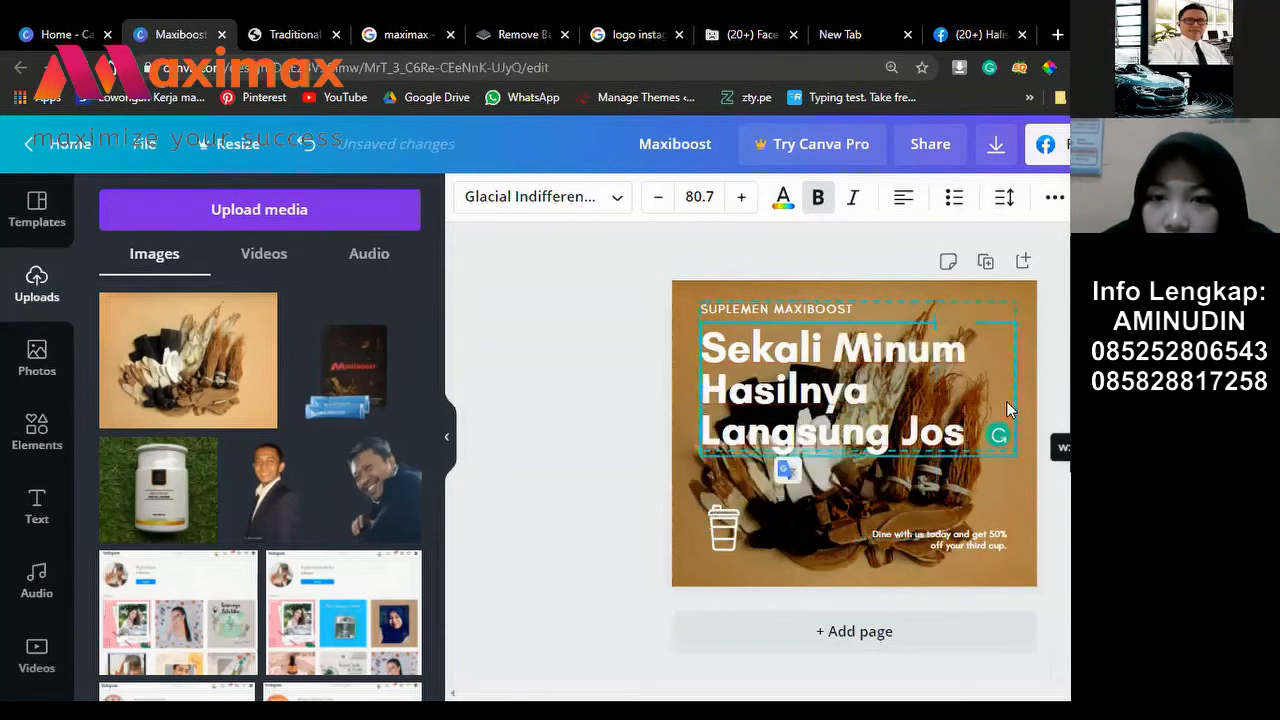
left_click(659, 197)
left_click(659, 197)
left_click(659, 197)
left_click(659, 197)
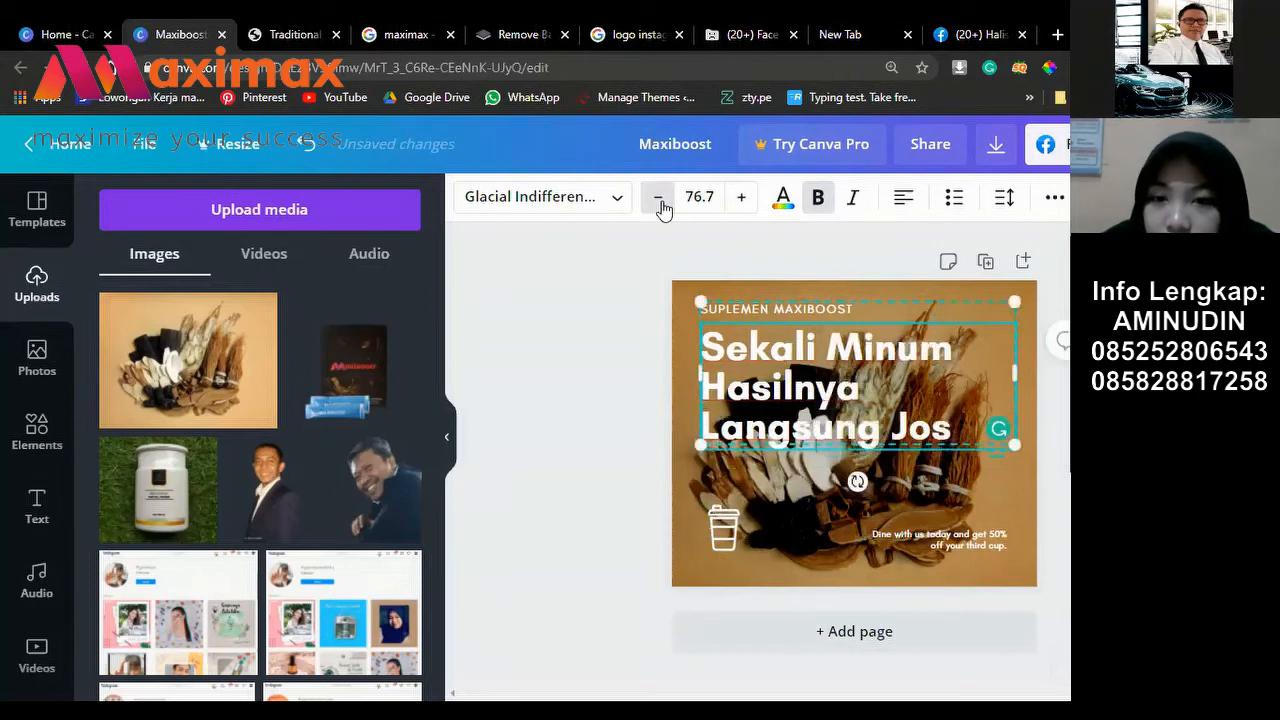
left_click(659, 197)
left_click(660, 202)
left_click(660, 202)
left_click(660, 202)
left_click(660, 202)
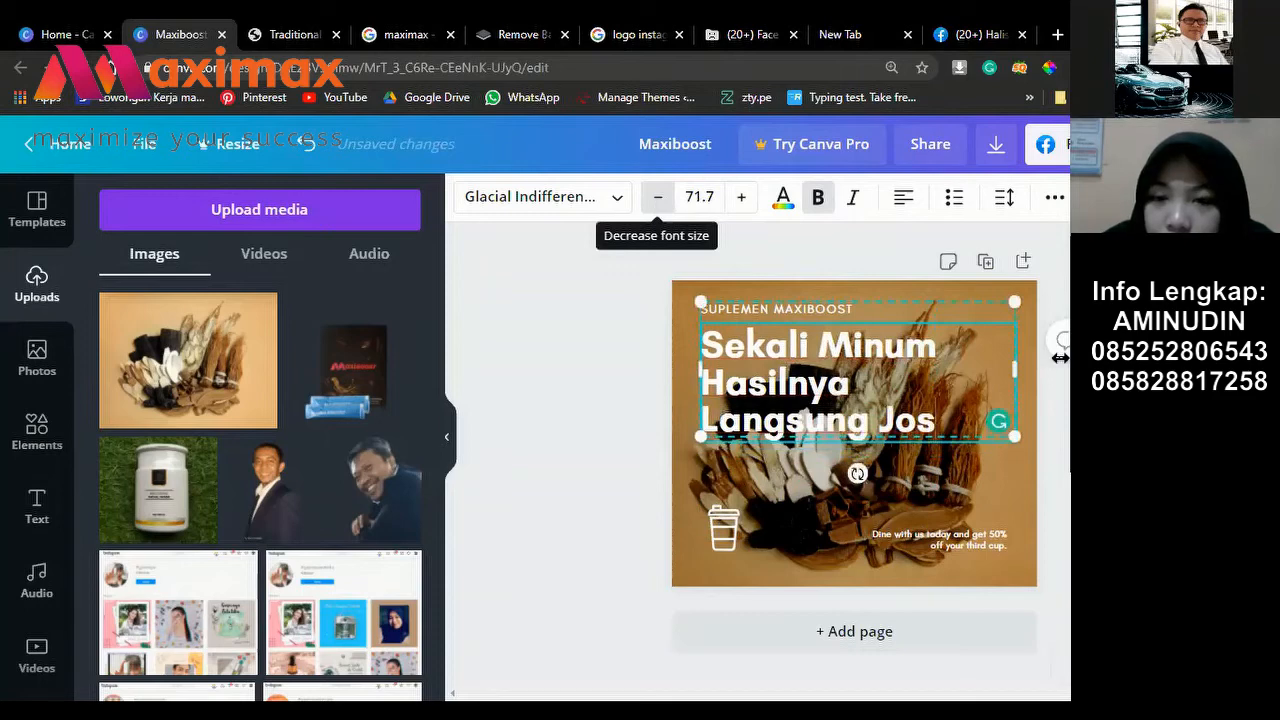
left_click_drag(1014, 370, 1072, 371)
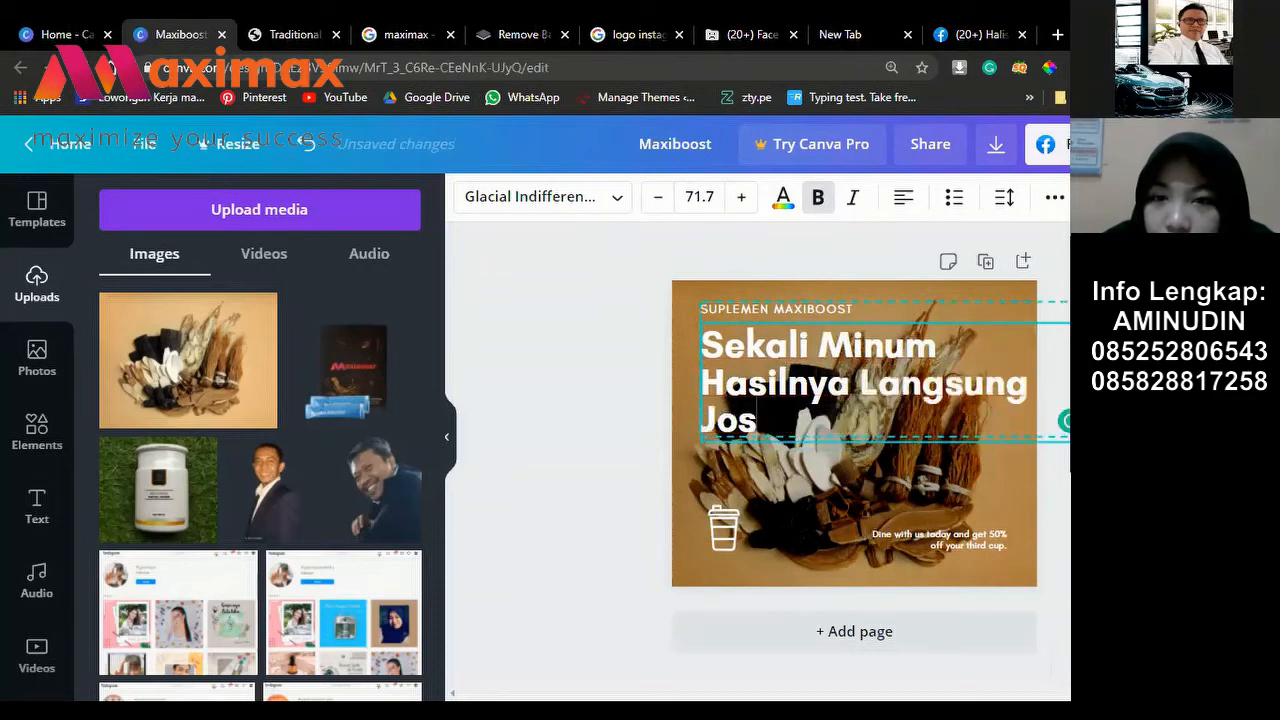
left_click(658, 199)
left_click(658, 199)
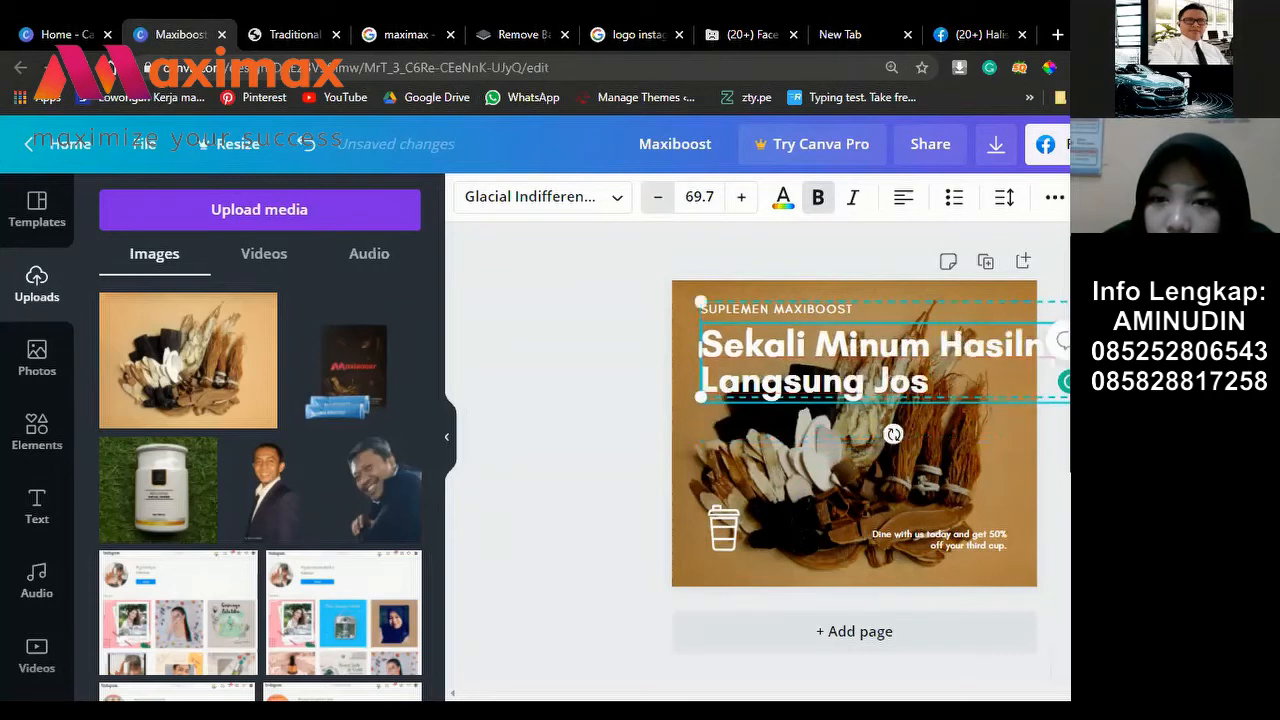
key("ctrl+shift+comma")
key("ctrl+shift+comma")
key("ctrl+shift+comma")
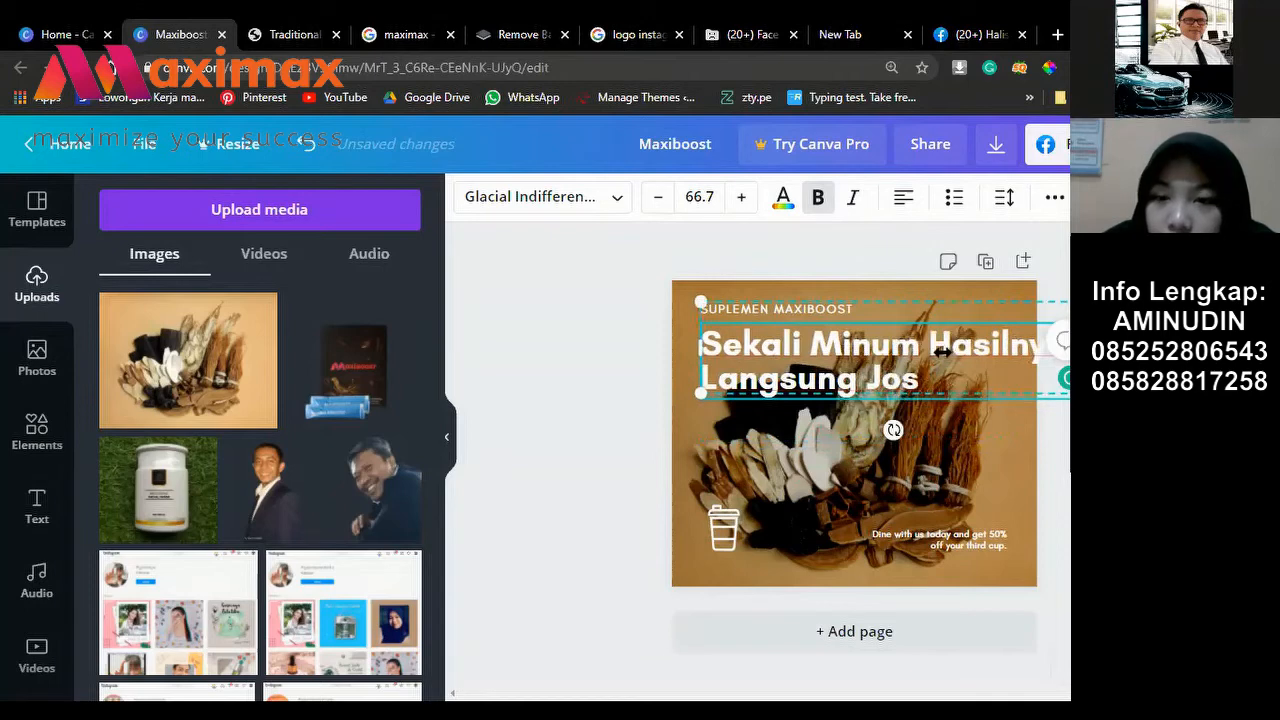
left_click_drag(942, 351, 942, 352)
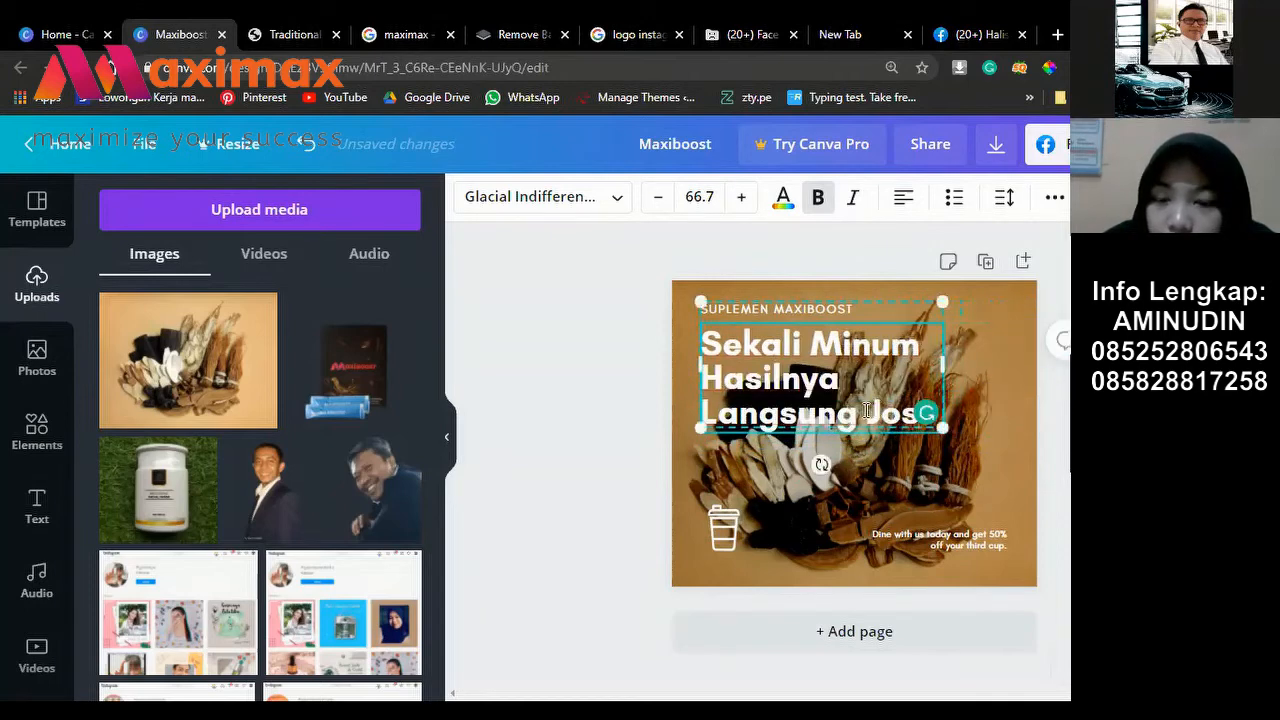
Step: Widen the box so Jos wraps alone, add '!!!', and select all
left_click_drag(867, 410, 815, 372)
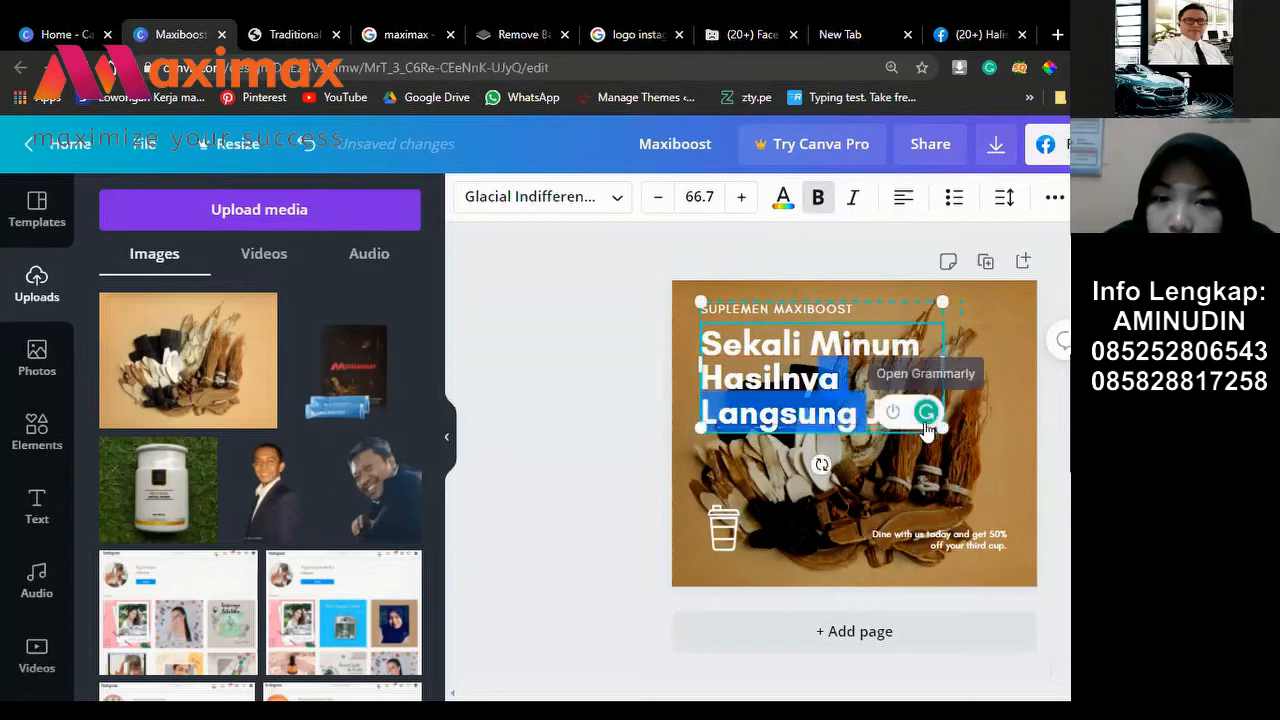
left_click(833, 412)
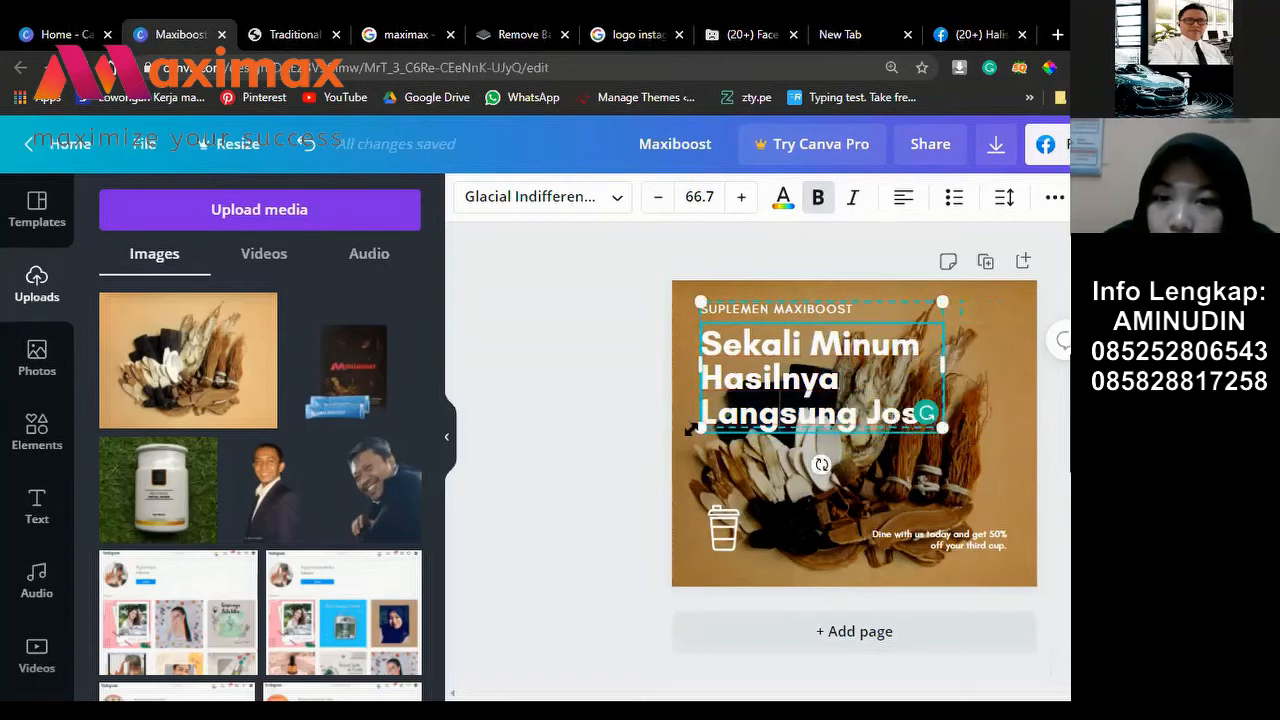
left_click_drag(980, 366, 1015, 358)
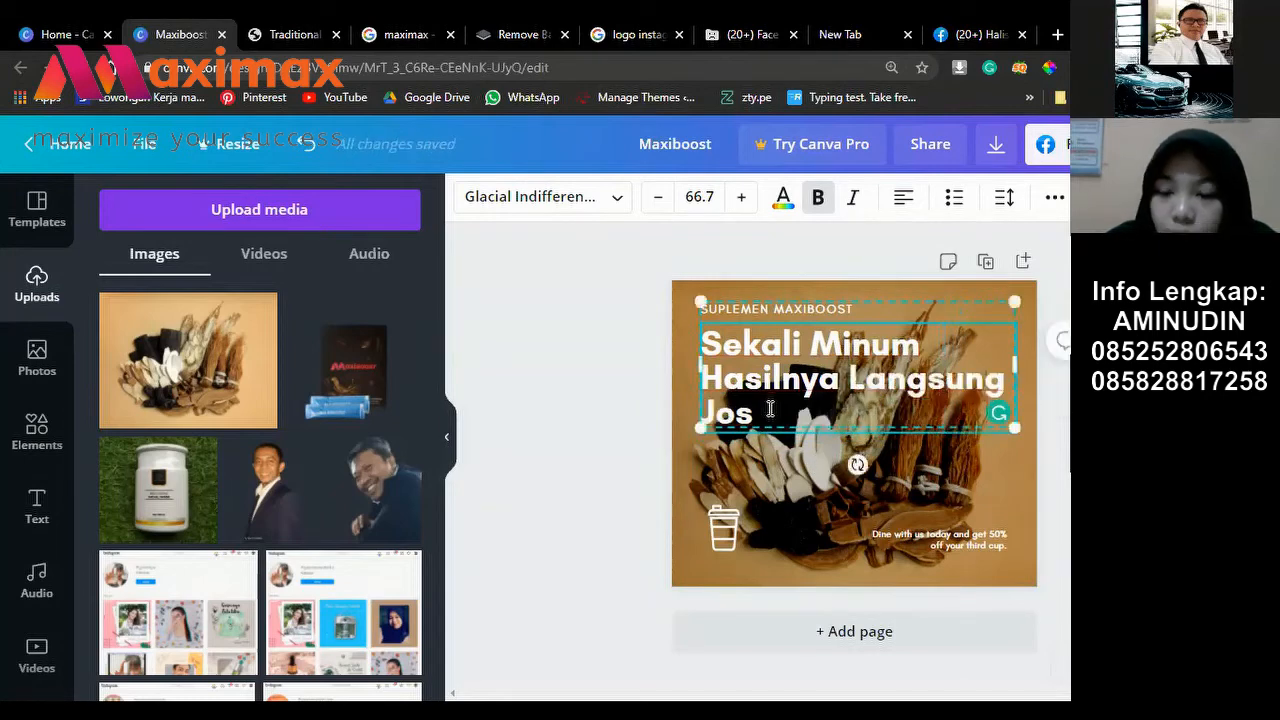
type("!!")
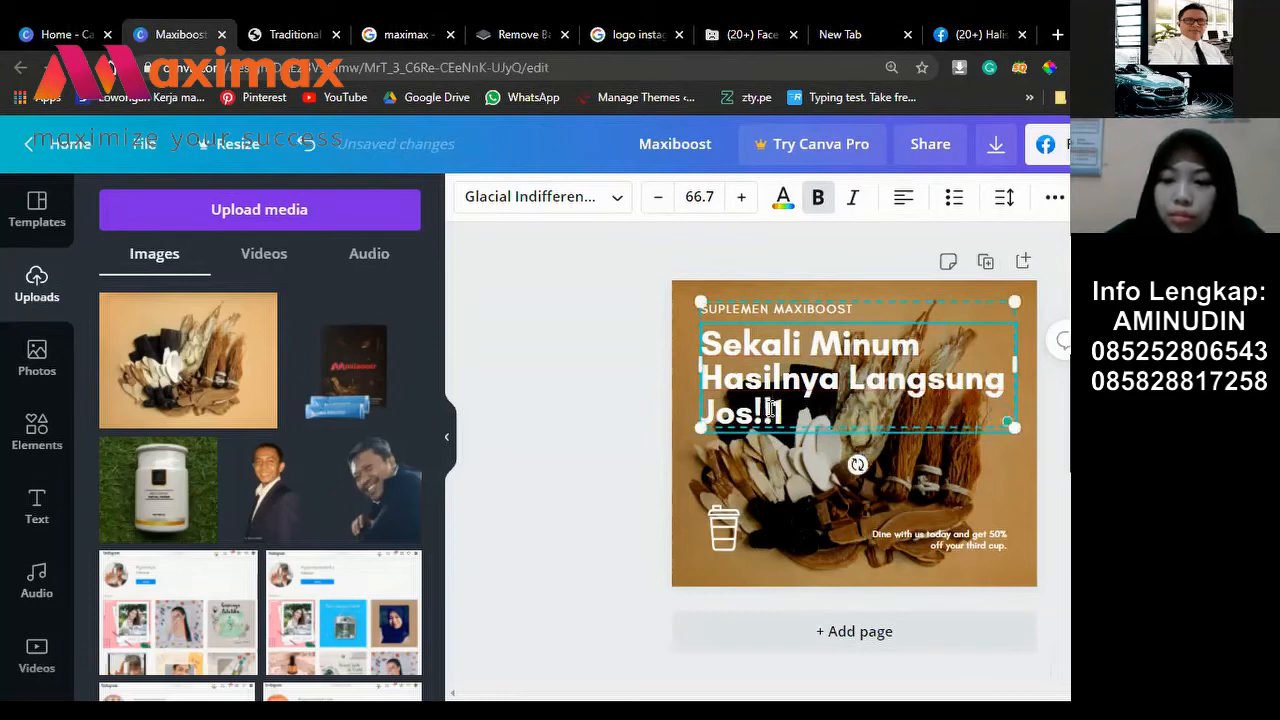
type("!")
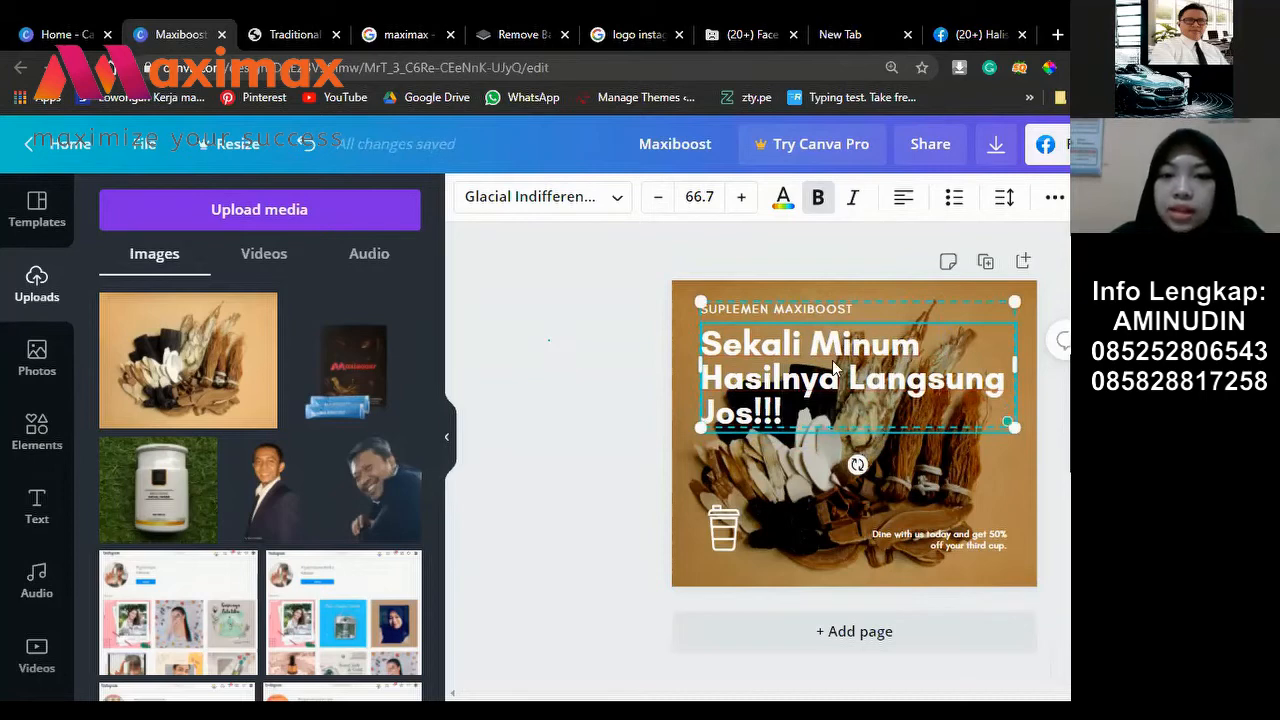
key("ctrl+a")
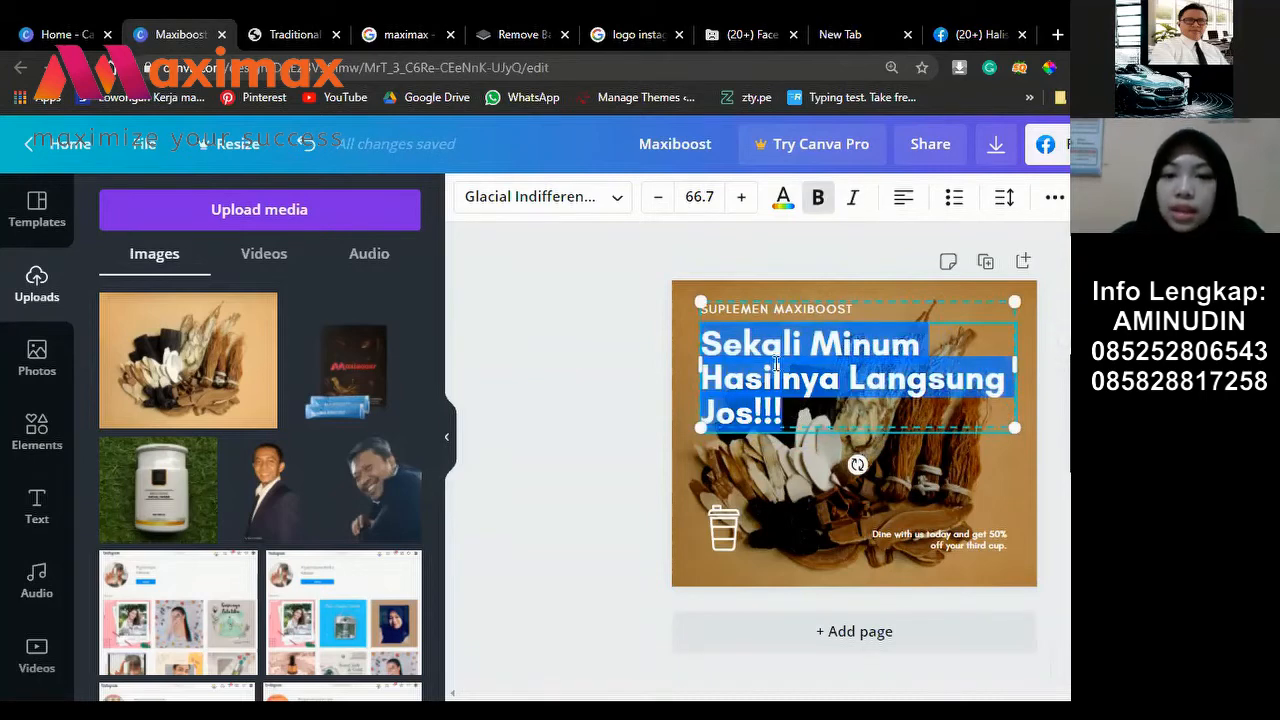
Step: Clear the old headline and type 'Yuk Cari Tahu Manfaat Gingseng Untuk Pria!' in its place
left_click(820, 418)
key("ctrl+a")
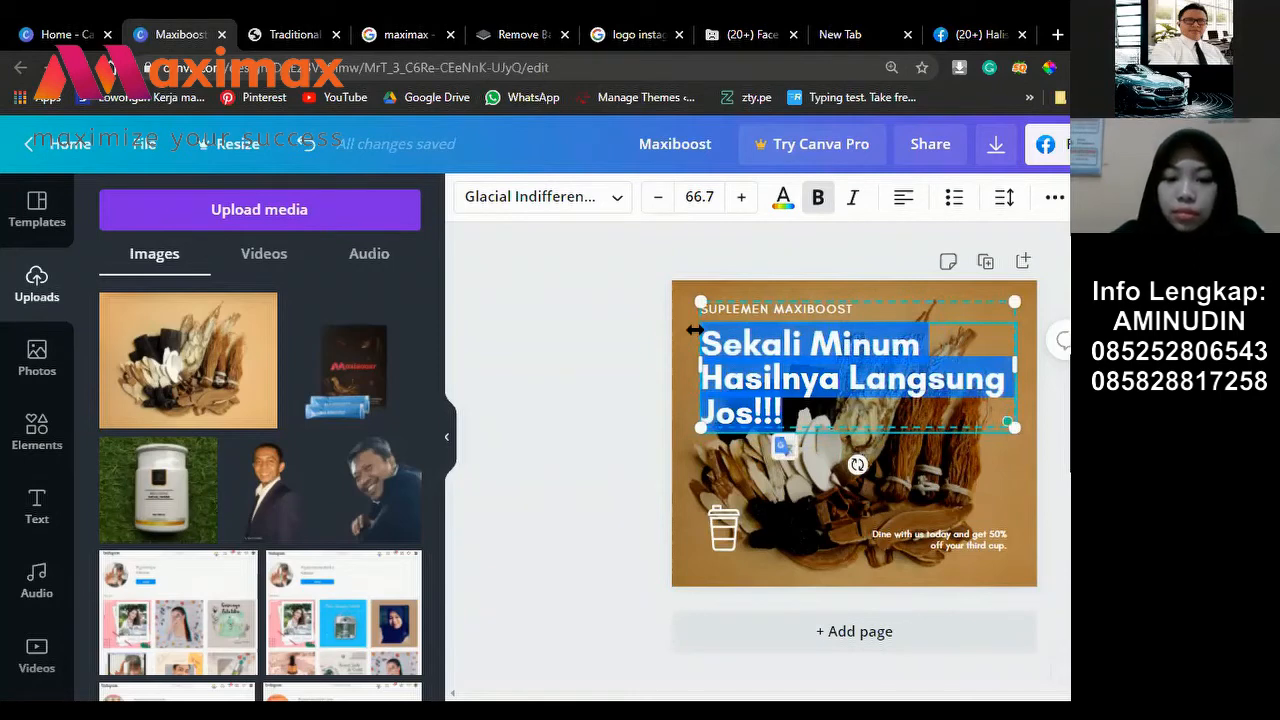
key("BackSpace")
type("Manf")
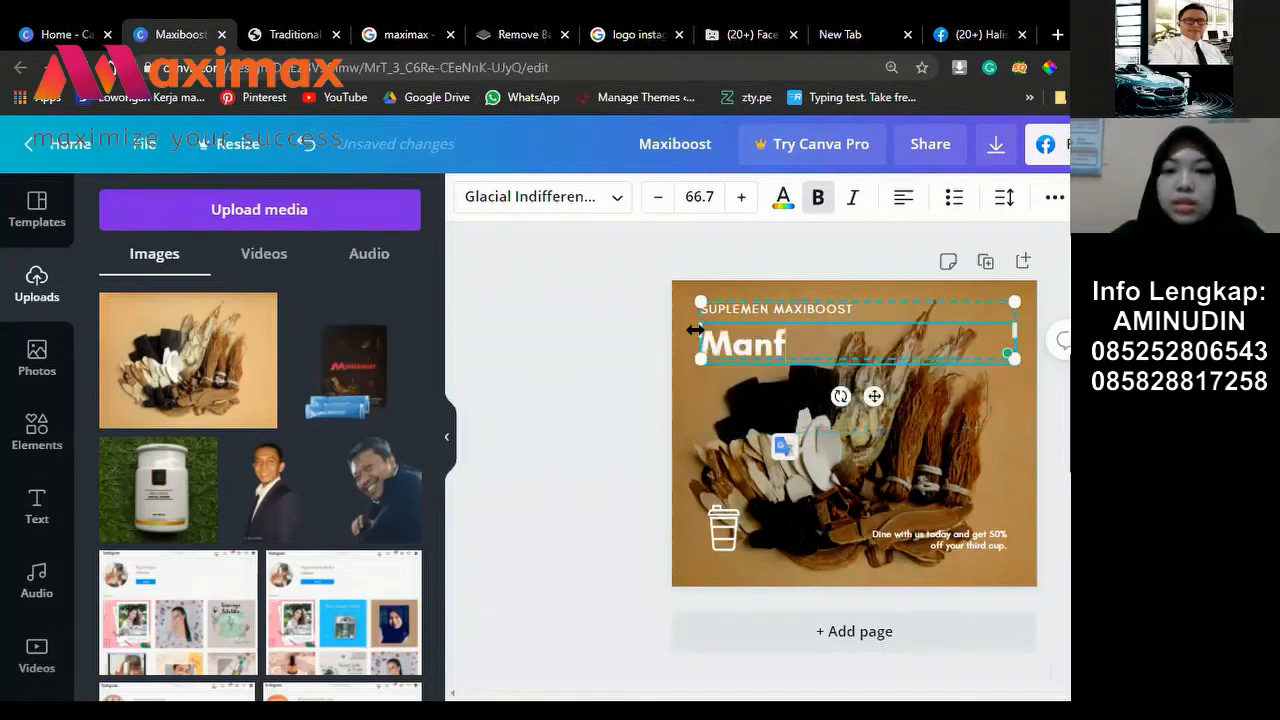
type("aat")
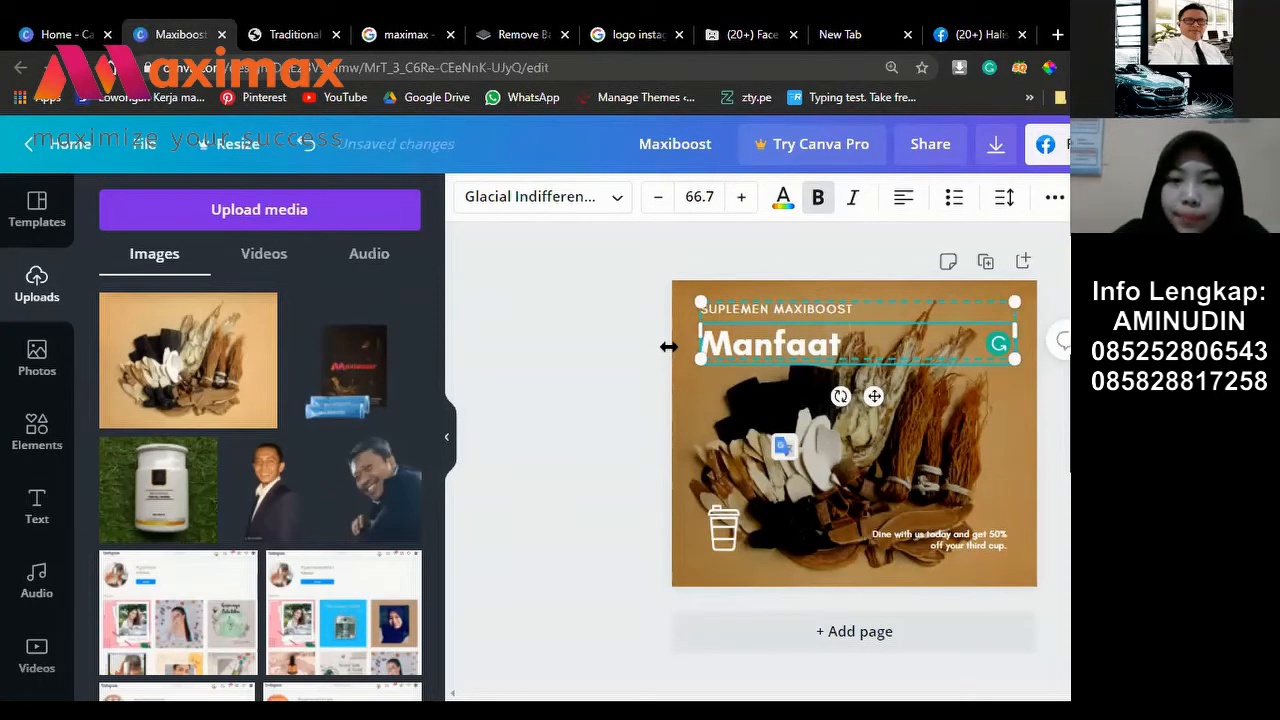
key("BackSpace")
key("BackSpace")
key("BackSpace")
key("BackSpace")
key("BackSpace")
key("BackSpace")
key("BackSpace")
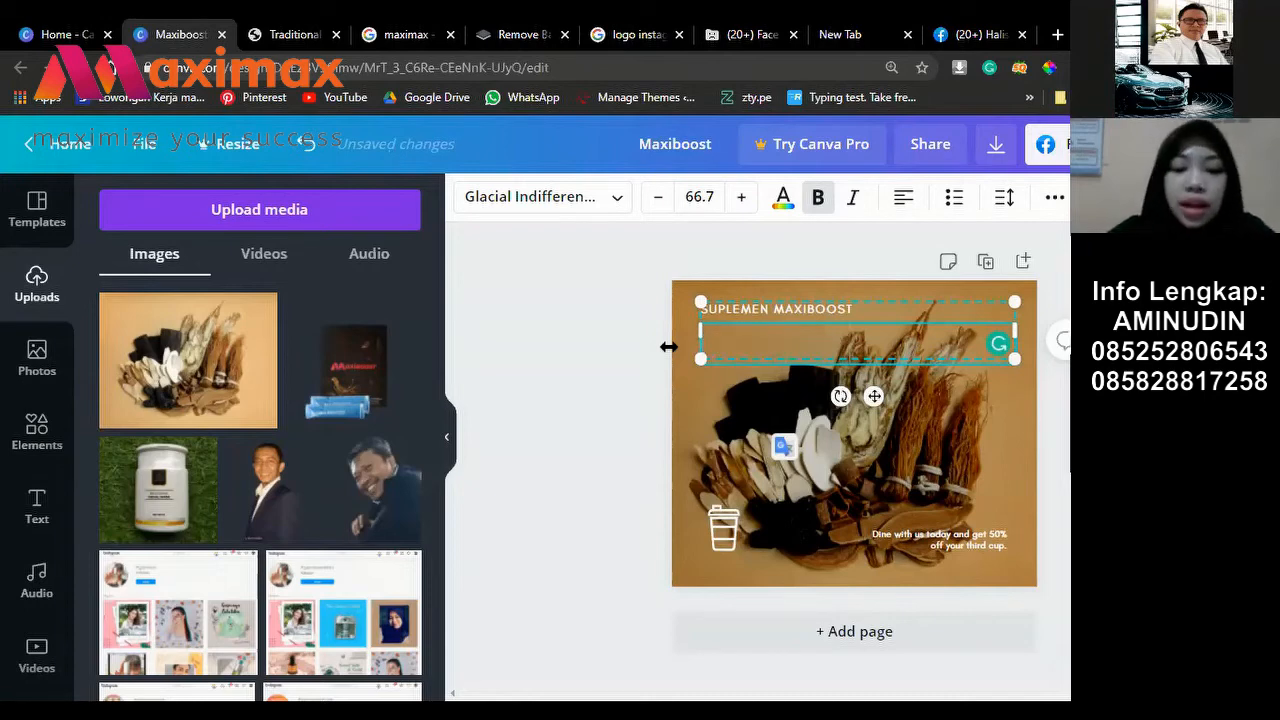
type("Yuk ")
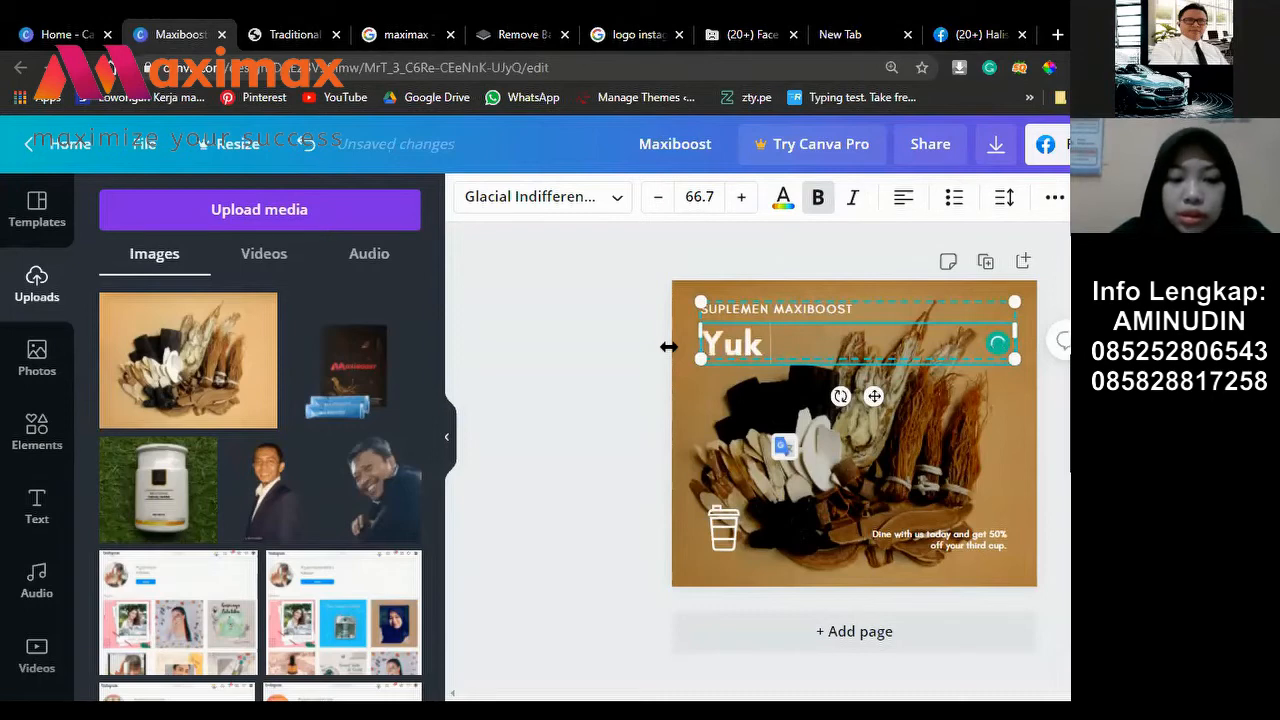
type("Car")
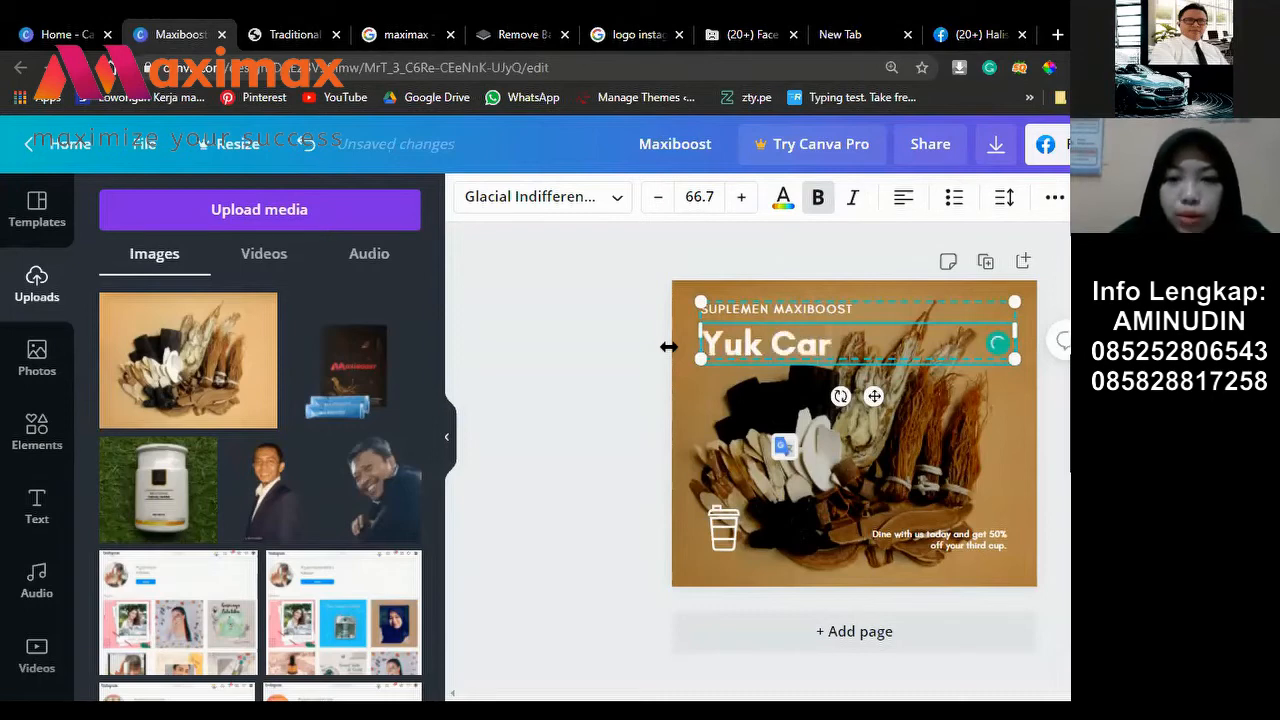
type("i Tha")
key("BackSpace")
key("BackSpace")
type("a")
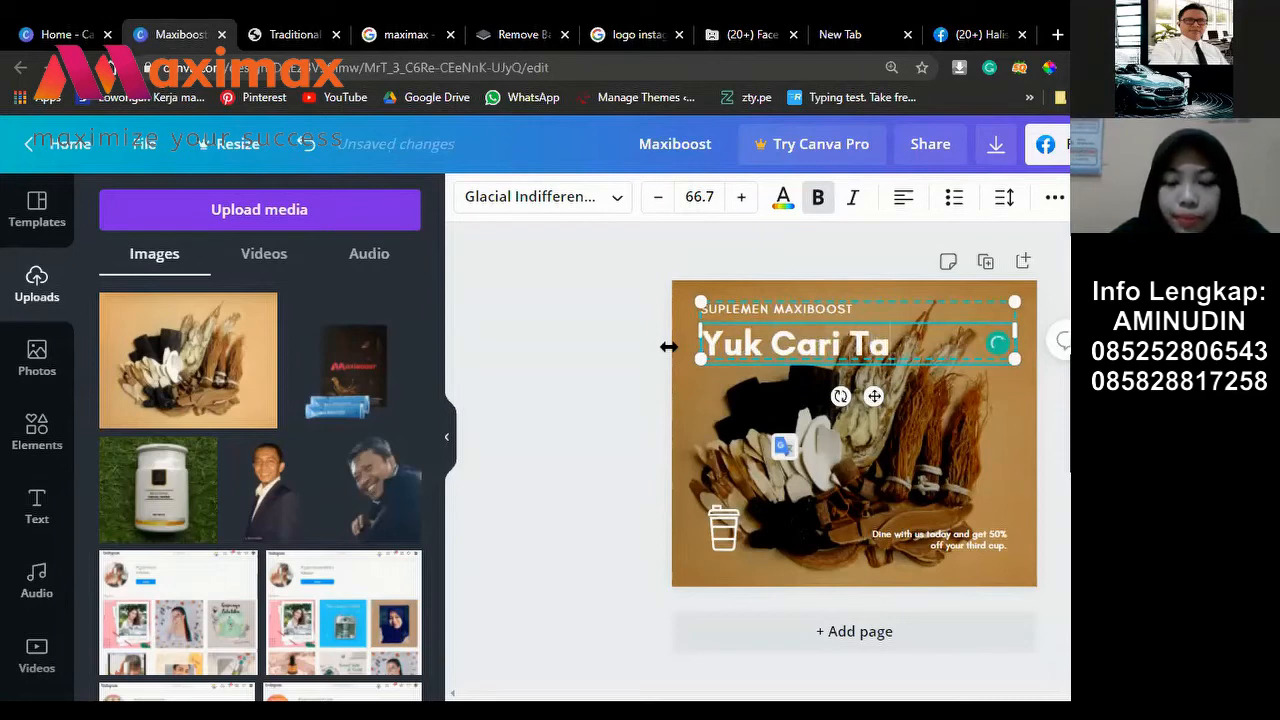
type("hu Manfaat Gi")
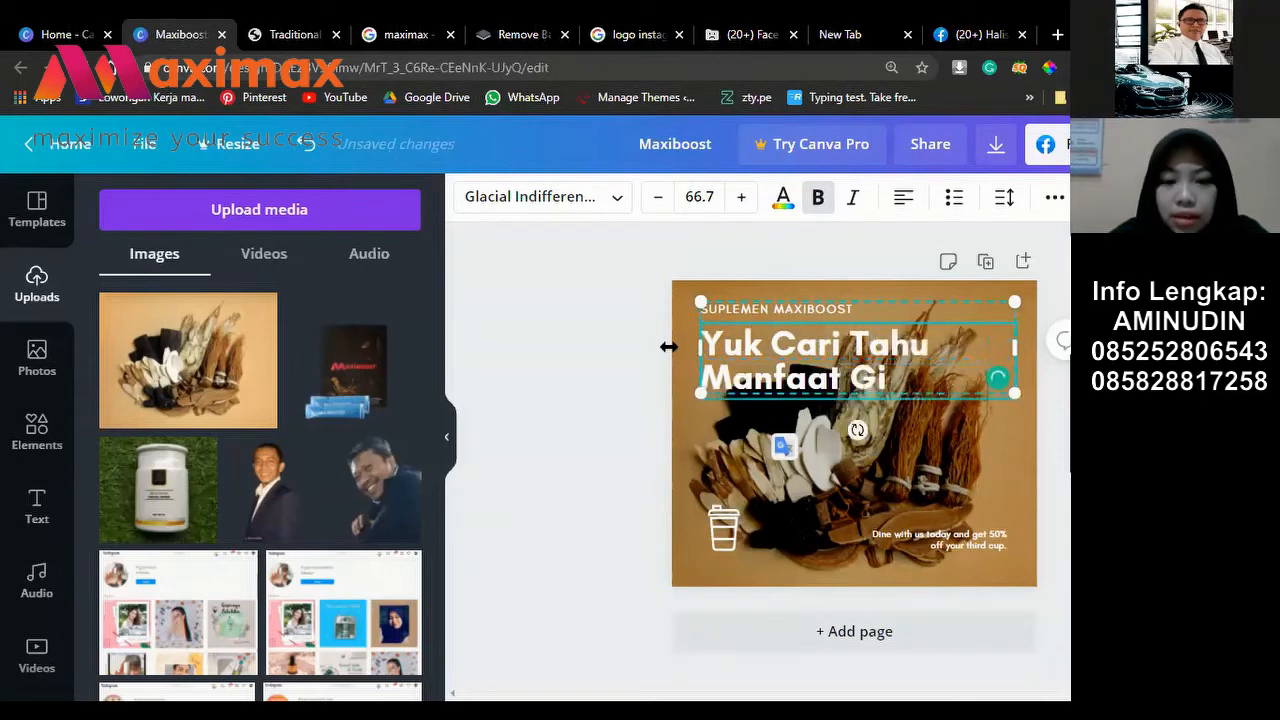
type("ngseng Unt")
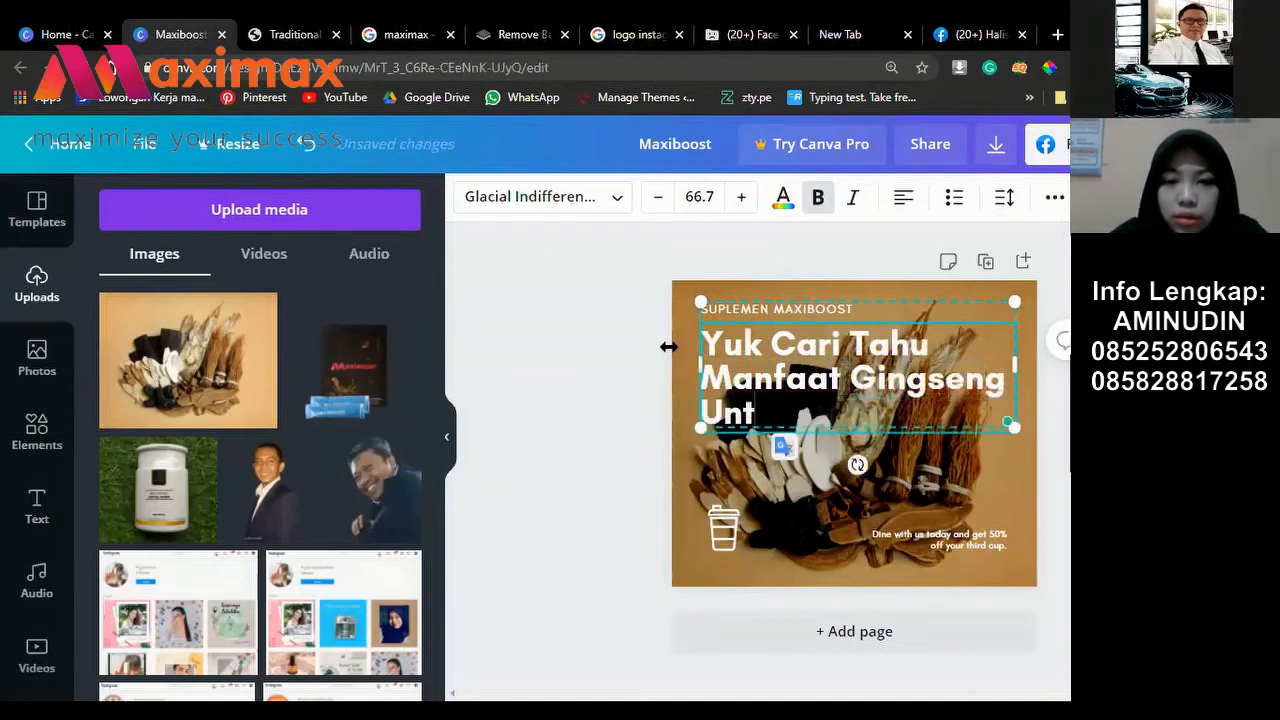
type("uk")
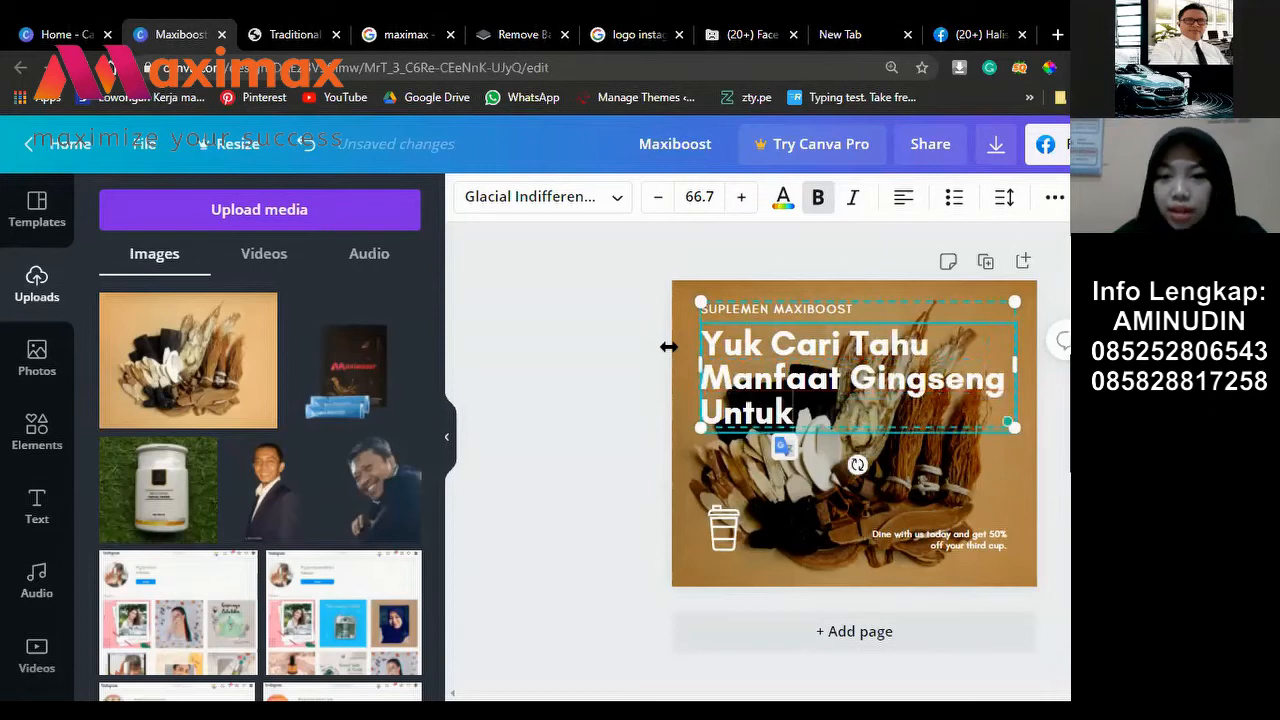
type(" Pria")
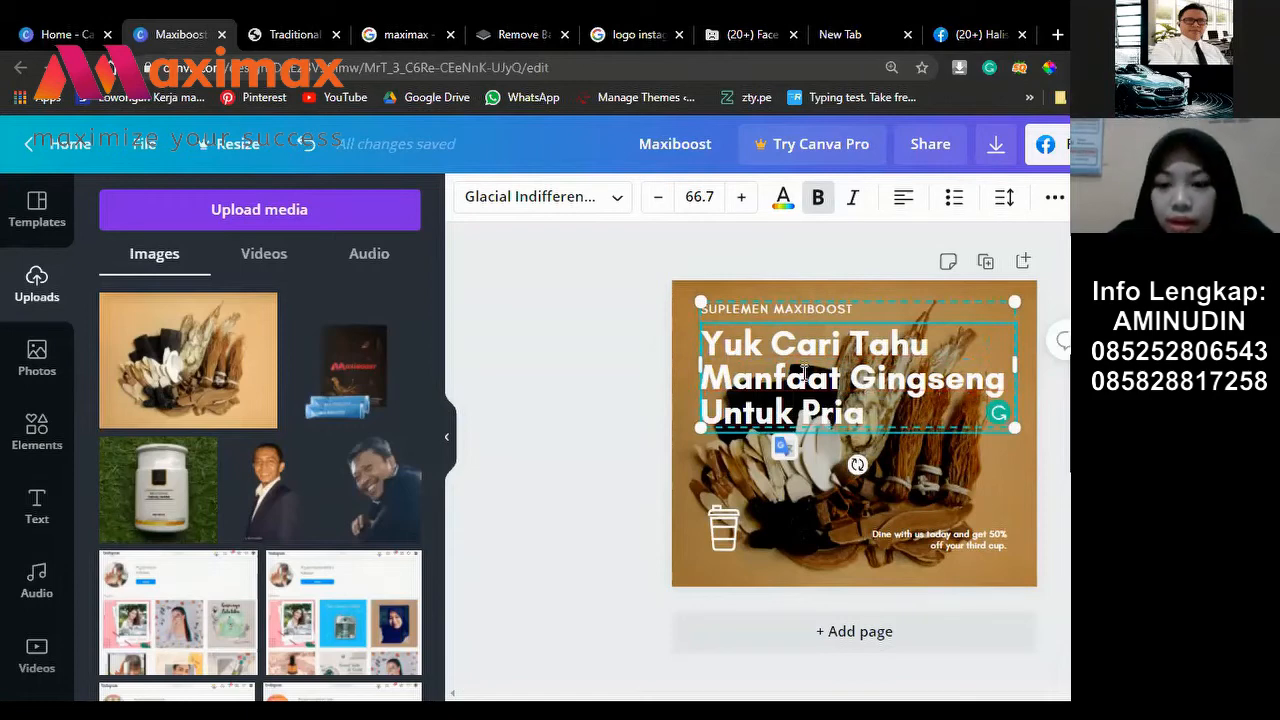
type("!")
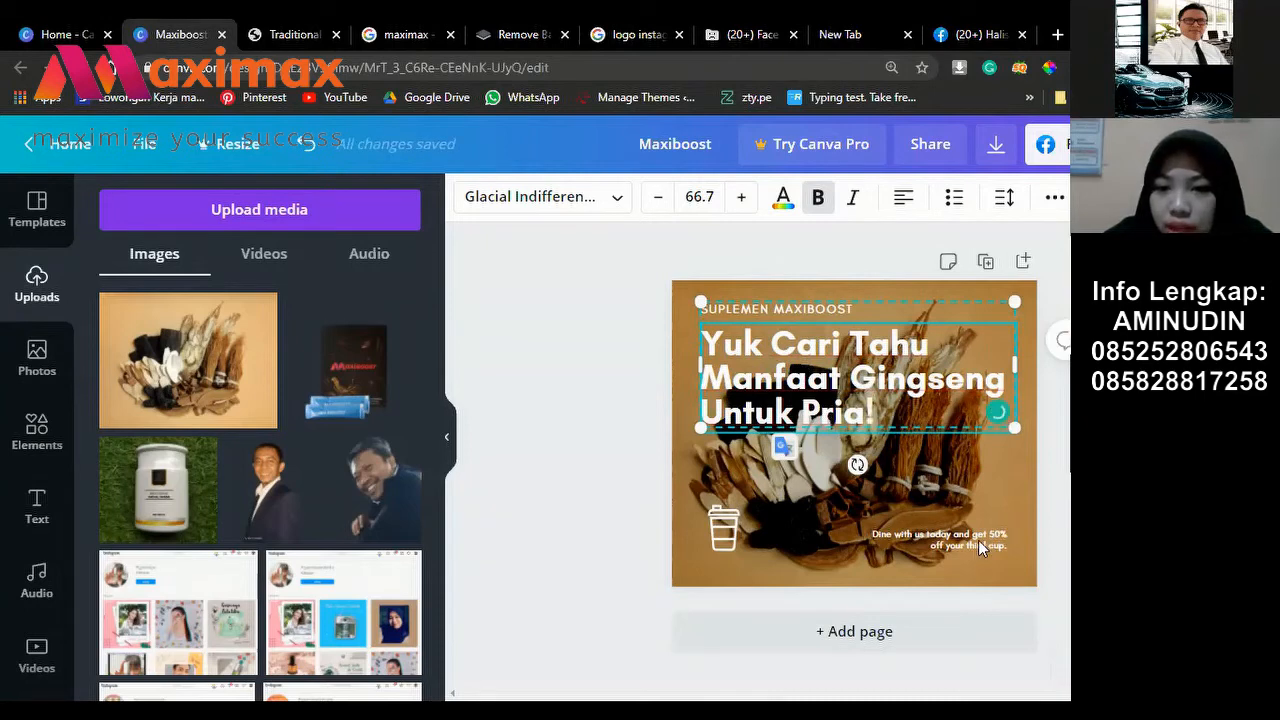
key("Escape")
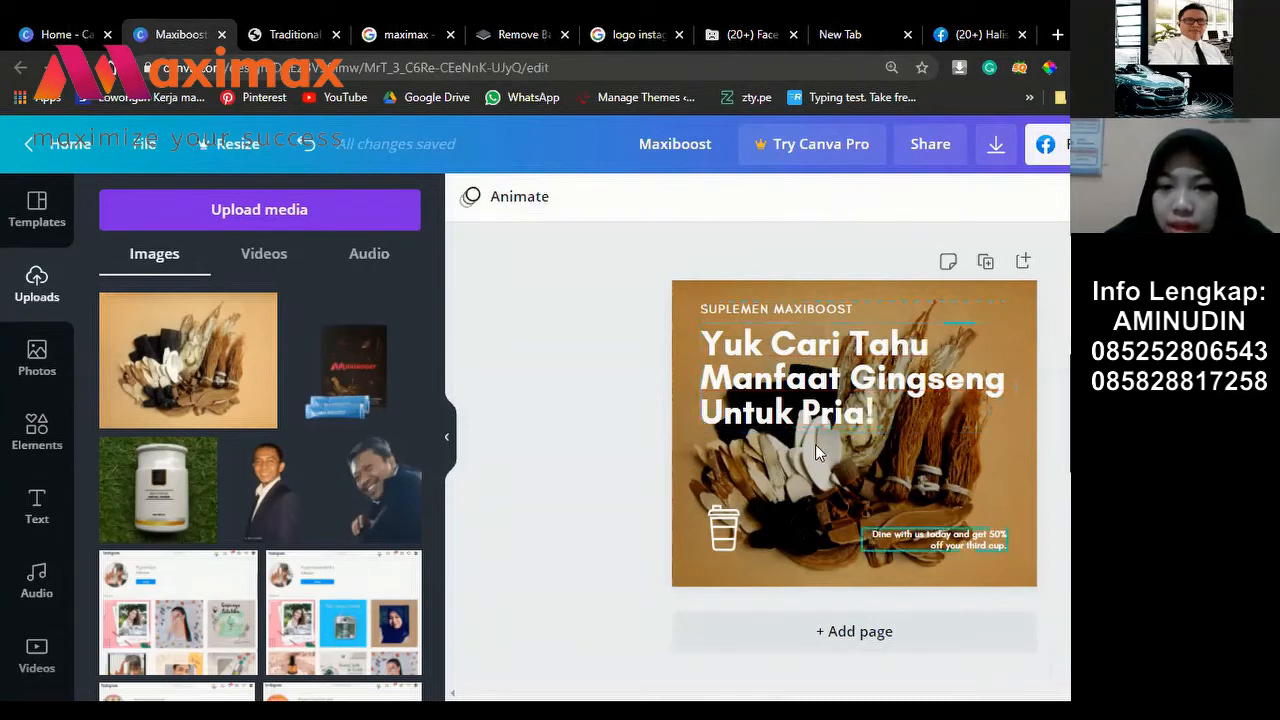
Step: Move the small promo text up under the headline and replace its wording
left_click_drag(975, 537, 815, 442)
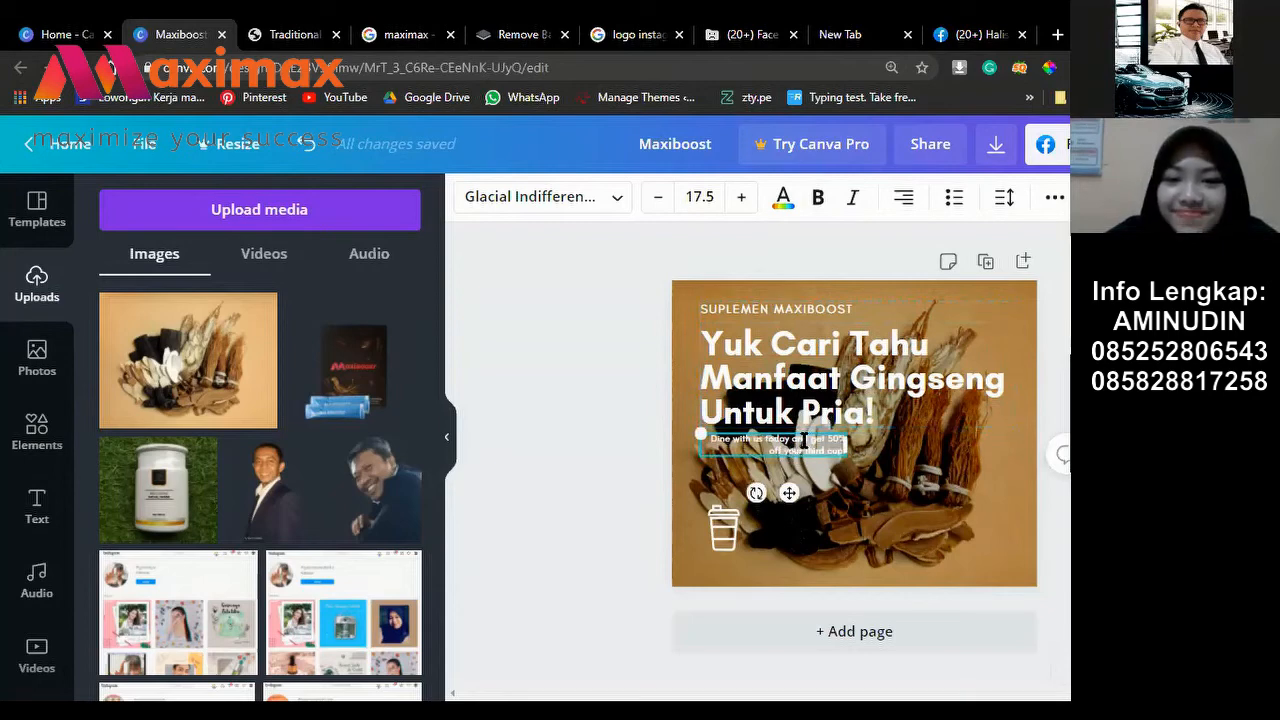
left_click(806, 440)
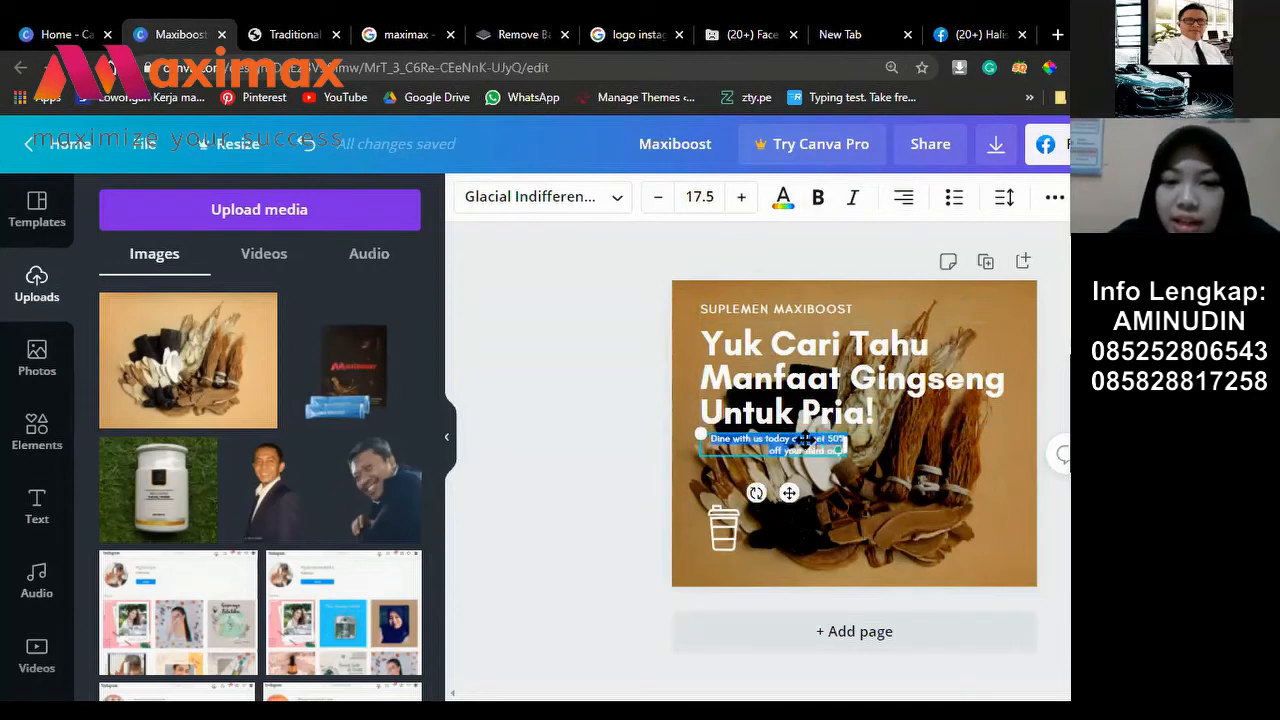
key("BackSpace")
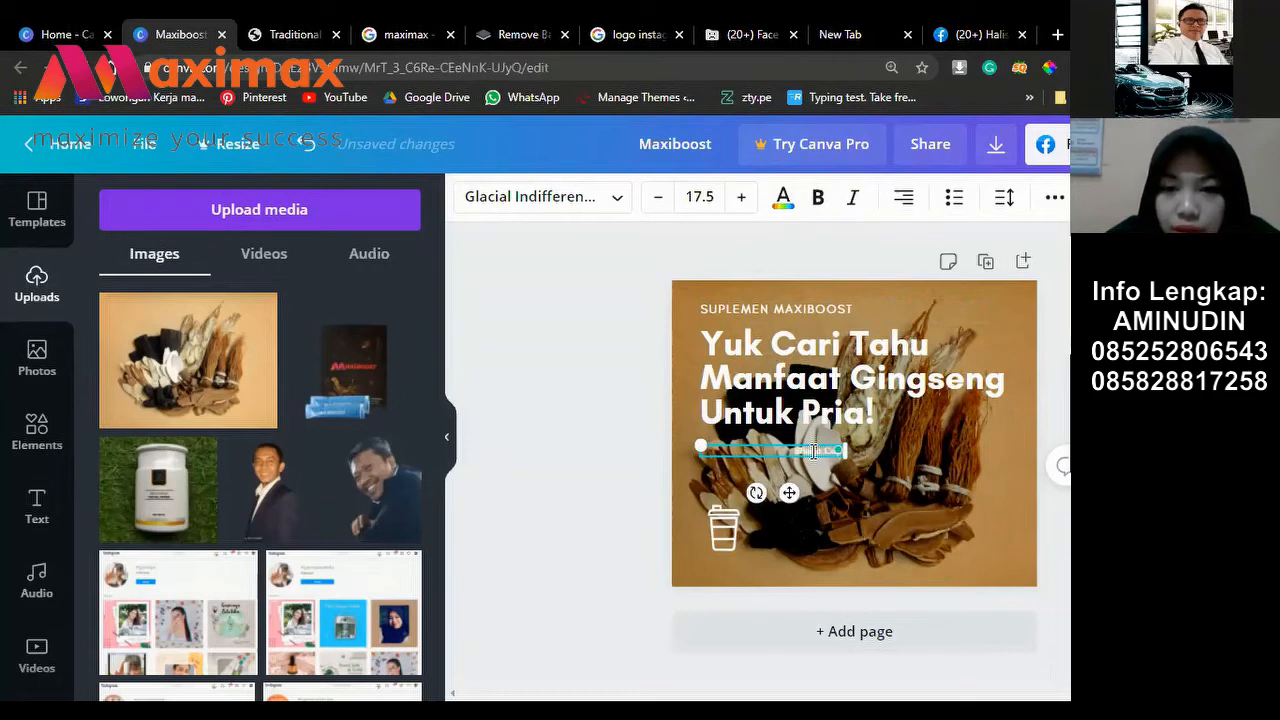
type("on Dapat")
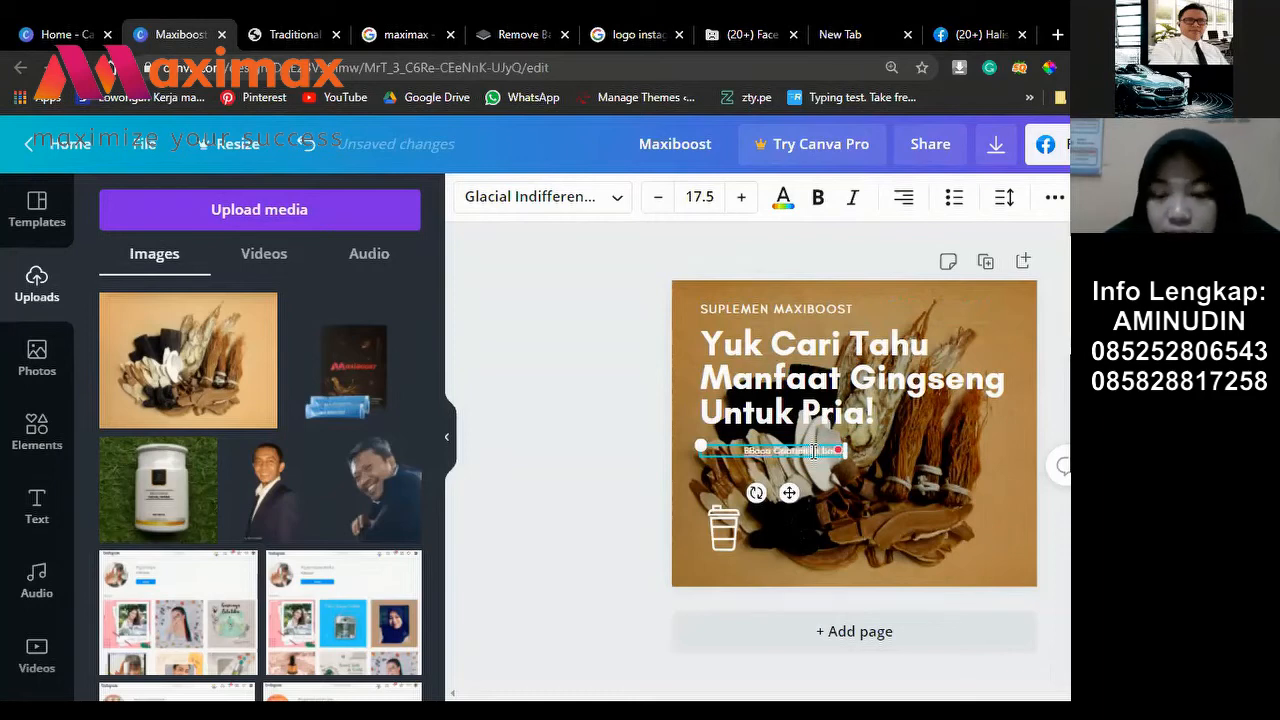
type("wa")
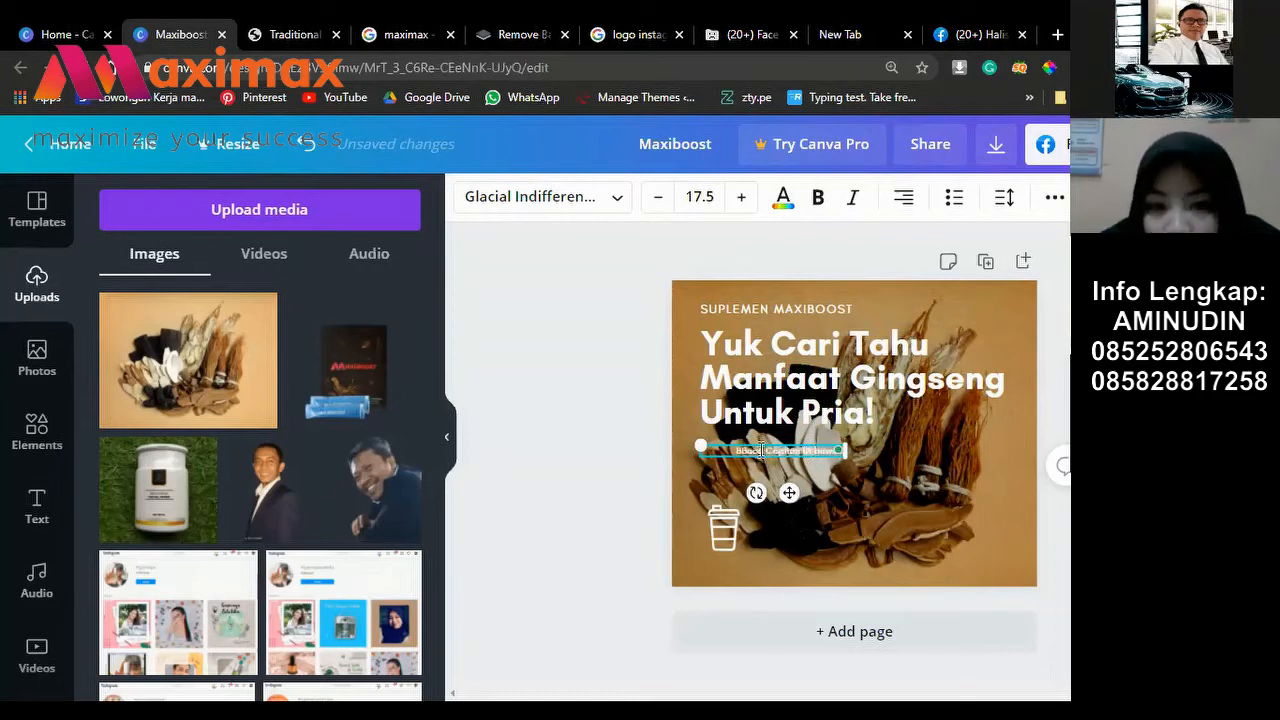
key("BackSpace")
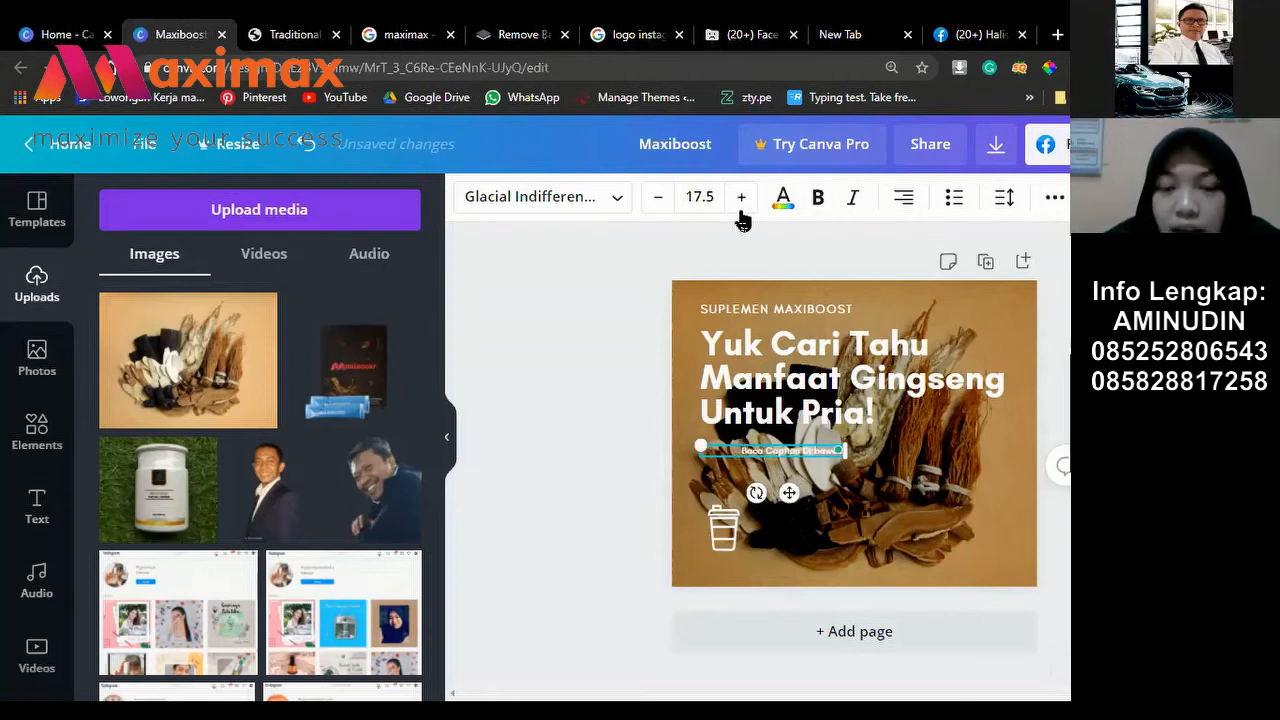
Step: Enlarge the caption to size 19.5, set it below the headline, and select the photo's adjustments
left_click(741, 202)
key("ctrl+shift+period")
left_click_drag(774, 473, 757, 473)
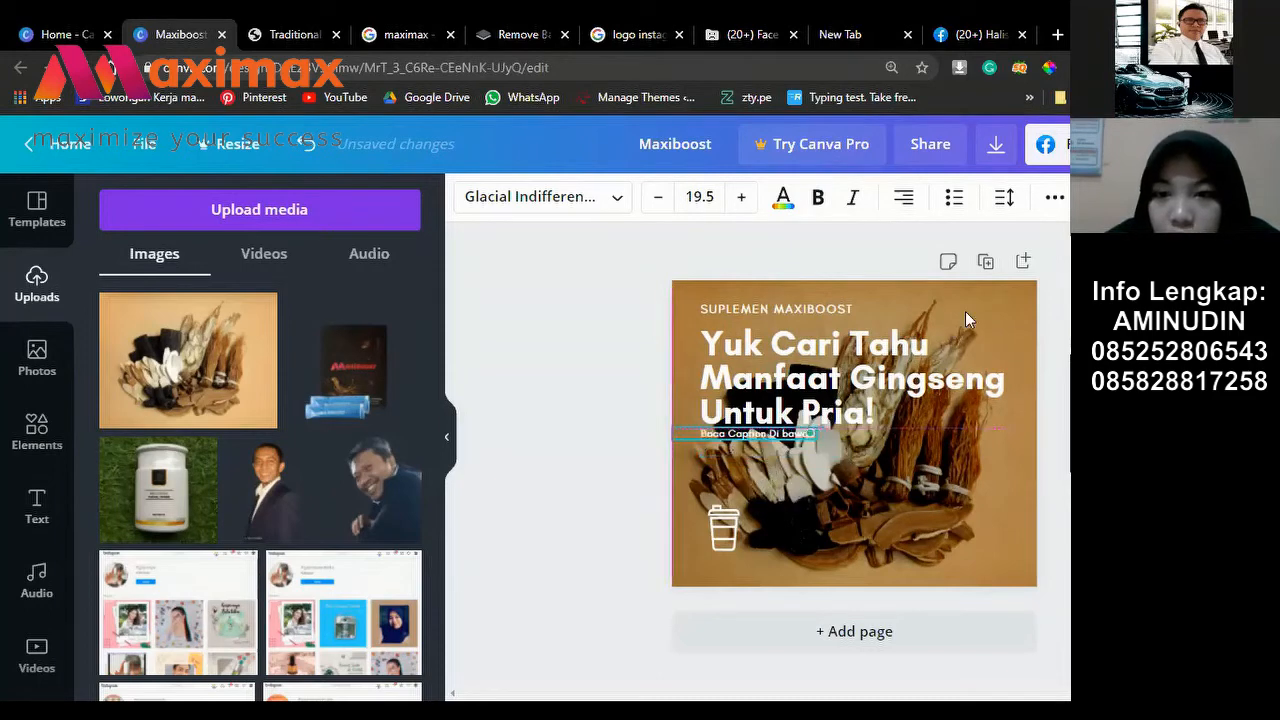
left_click(1005, 285)
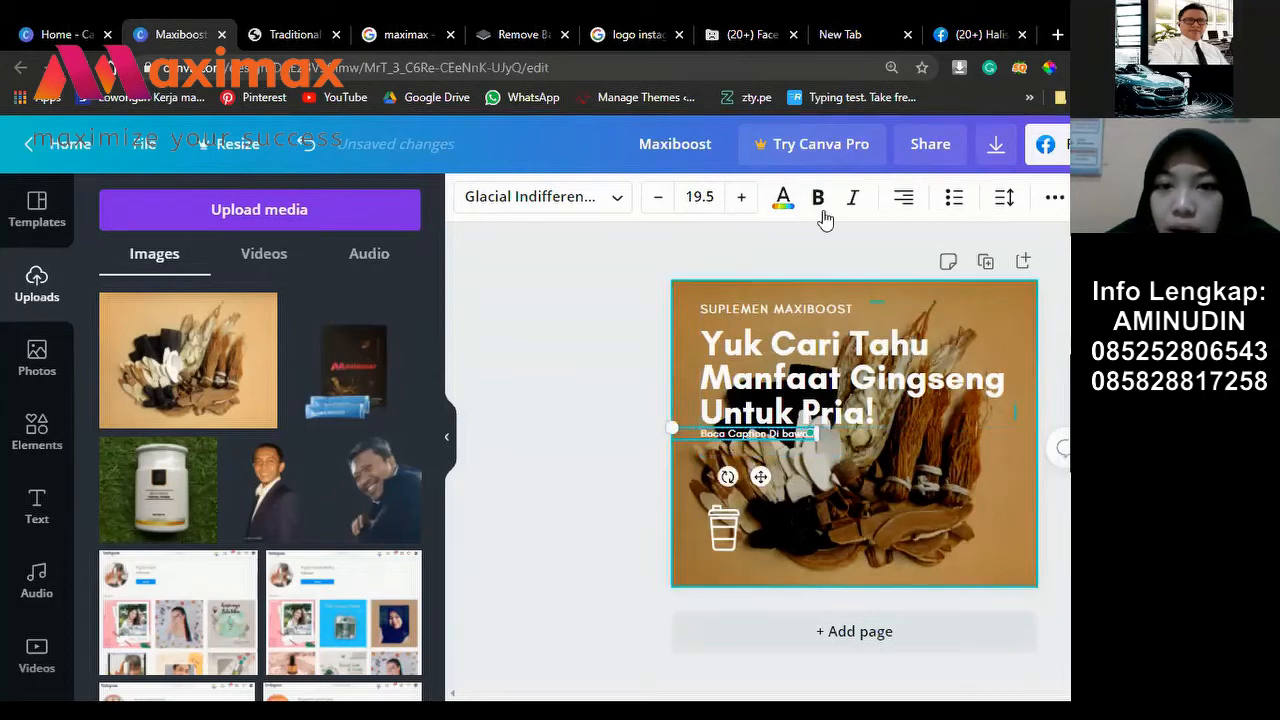
left_click(674, 196)
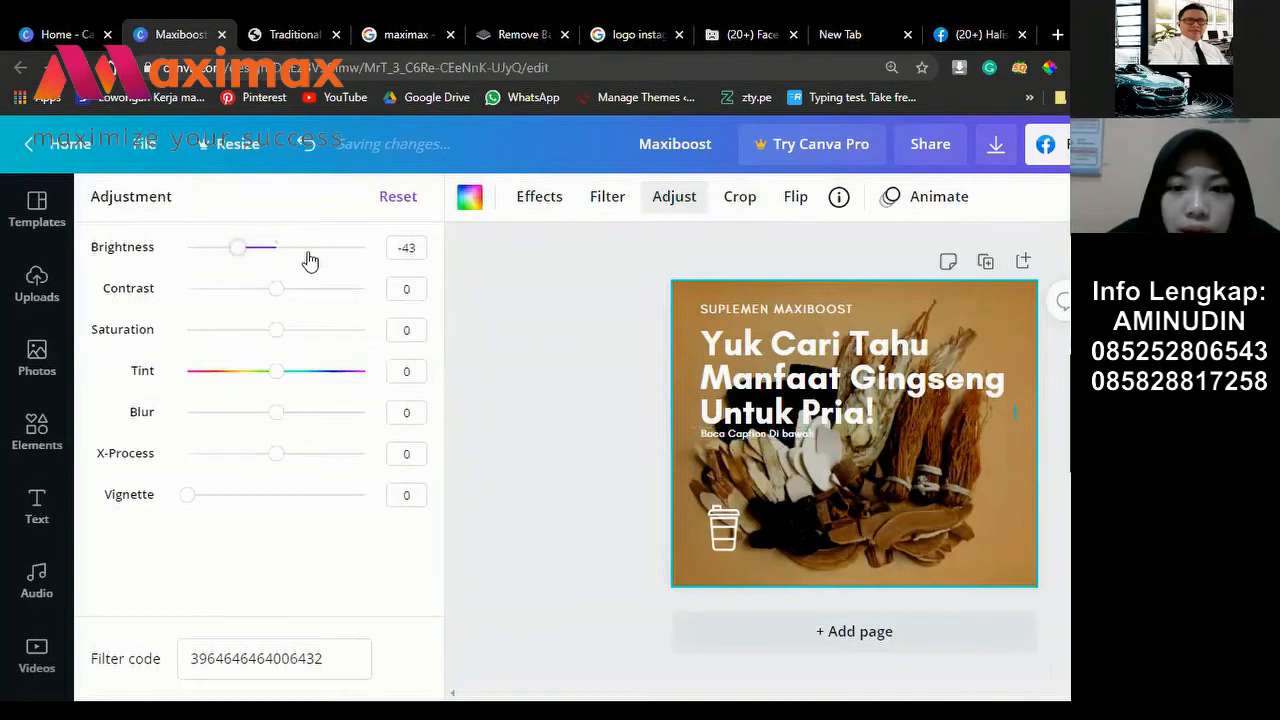
Step: Lower the ginseng photo's brightness to -61 and close the adjustment settings
left_click(222, 247)
left_click(549, 347)
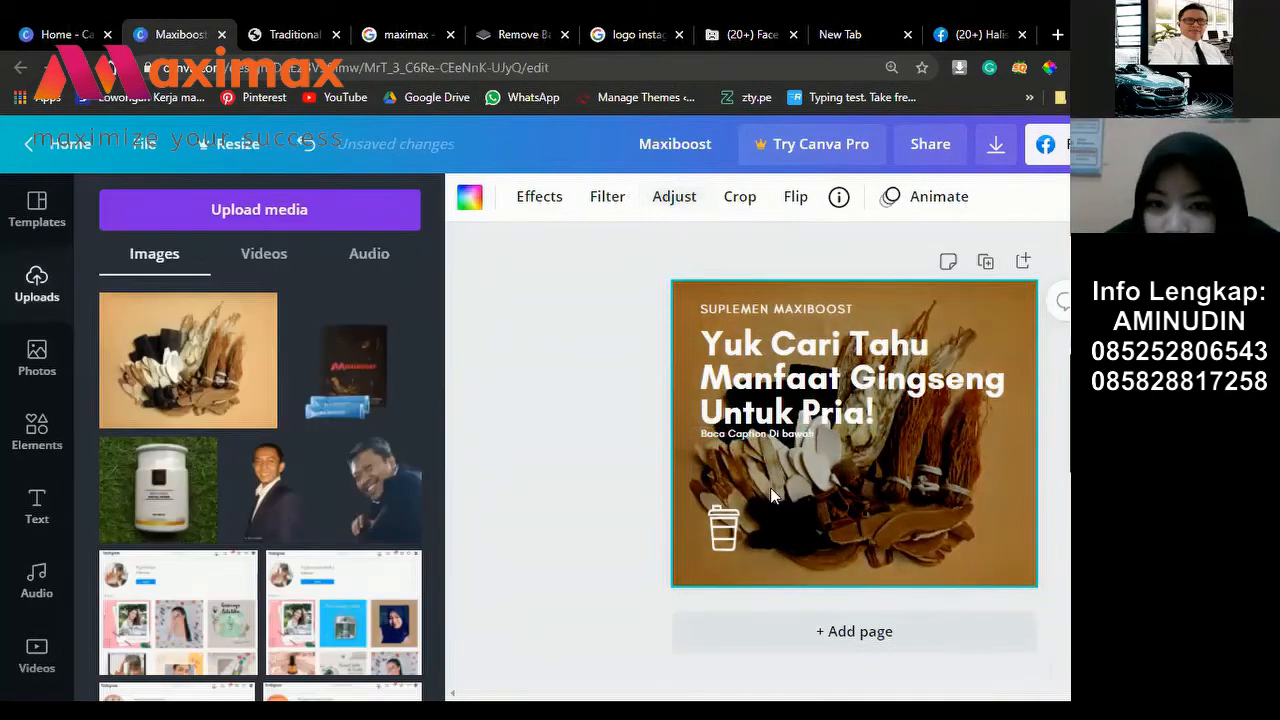
left_click(806, 433)
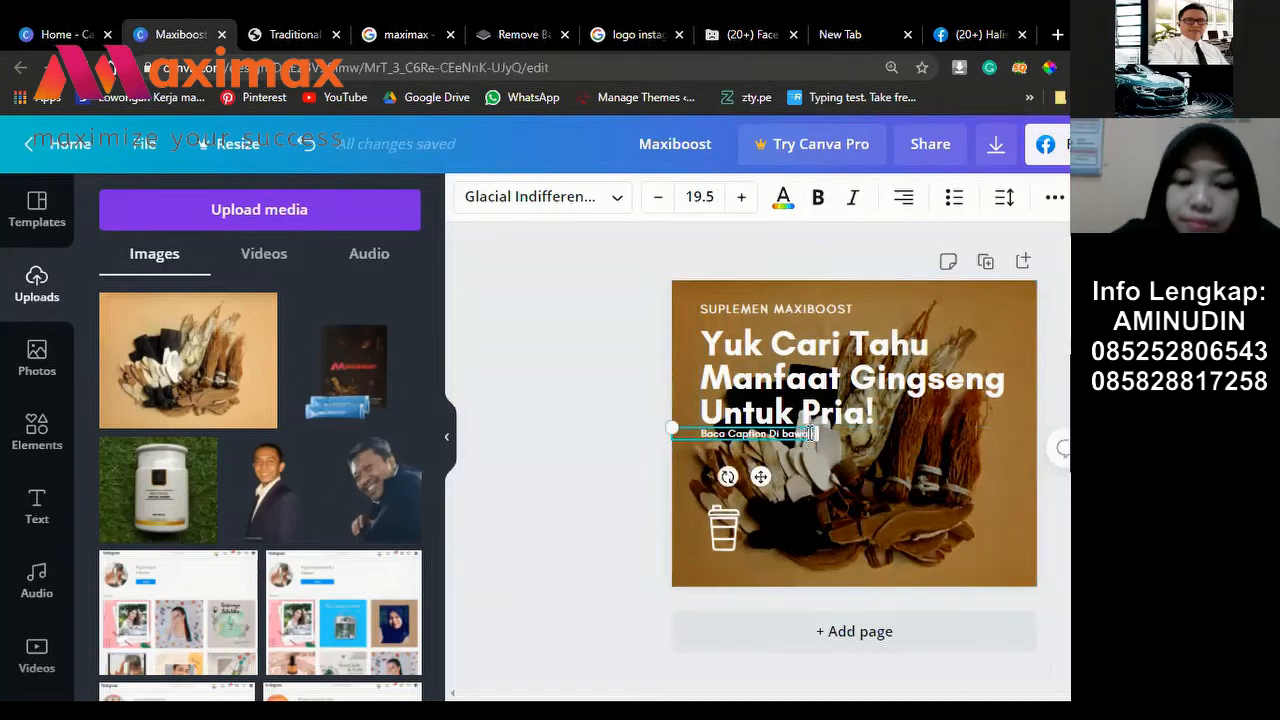
Step: Extend the caption to read 'Baca Caption Di bawah Ini Untuk Cari Tahu Manfaatnya'
left_click_drag(811, 433, 808, 432)
type("ri Tahu")
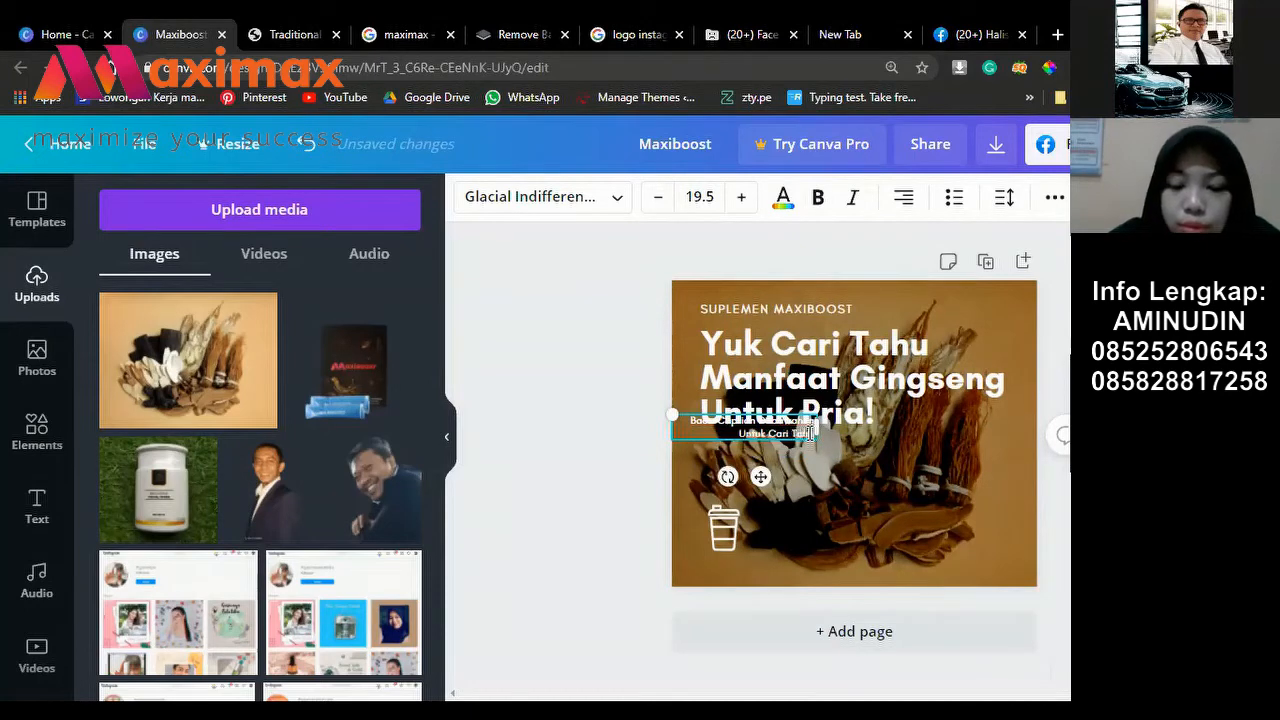
type(" Manfaatnya")
key("BackSpace")
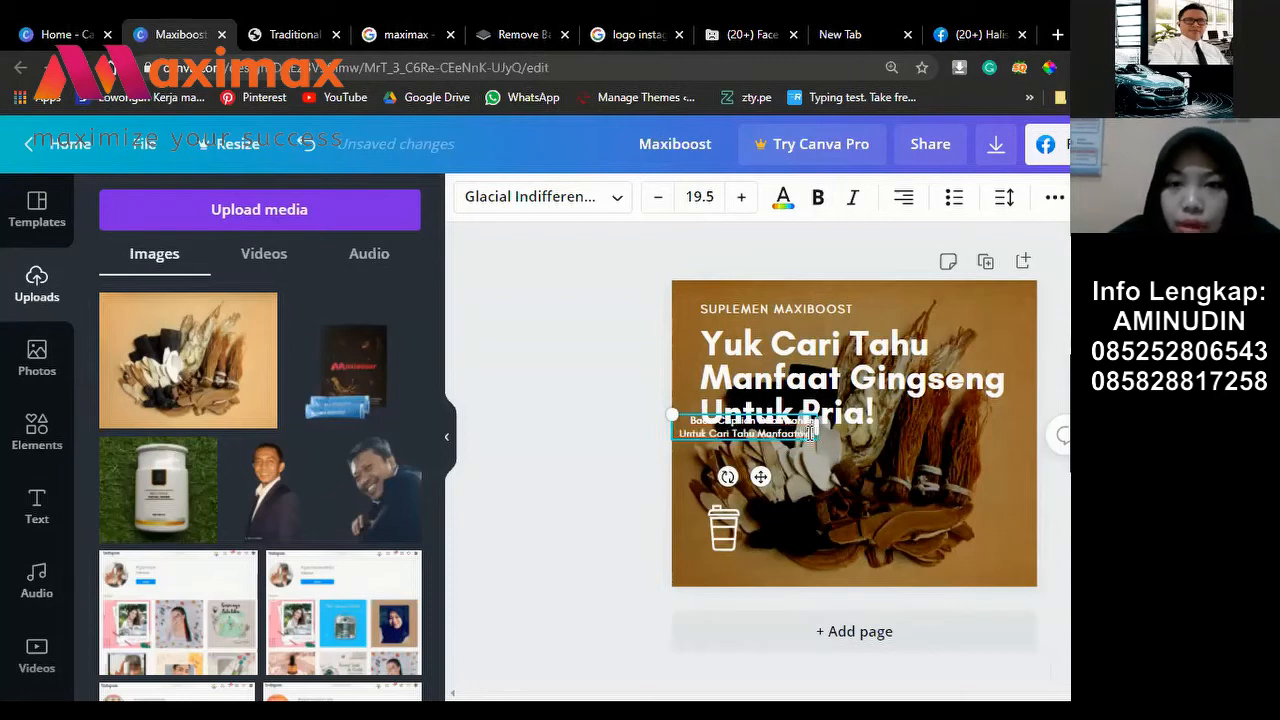
Step: Justify the caption text and place it just below 'Untuk Pria!'
key("ctrl+a")
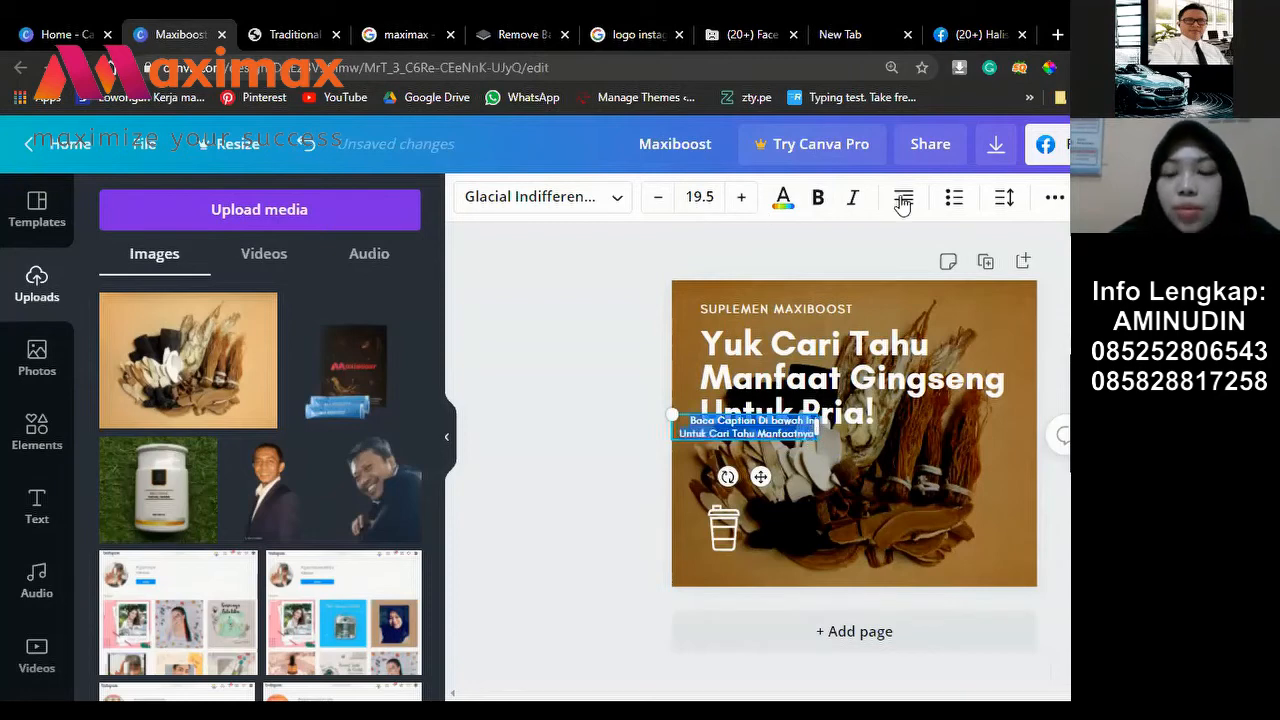
left_click(903, 201)
left_click(903, 201)
left_click(903, 201)
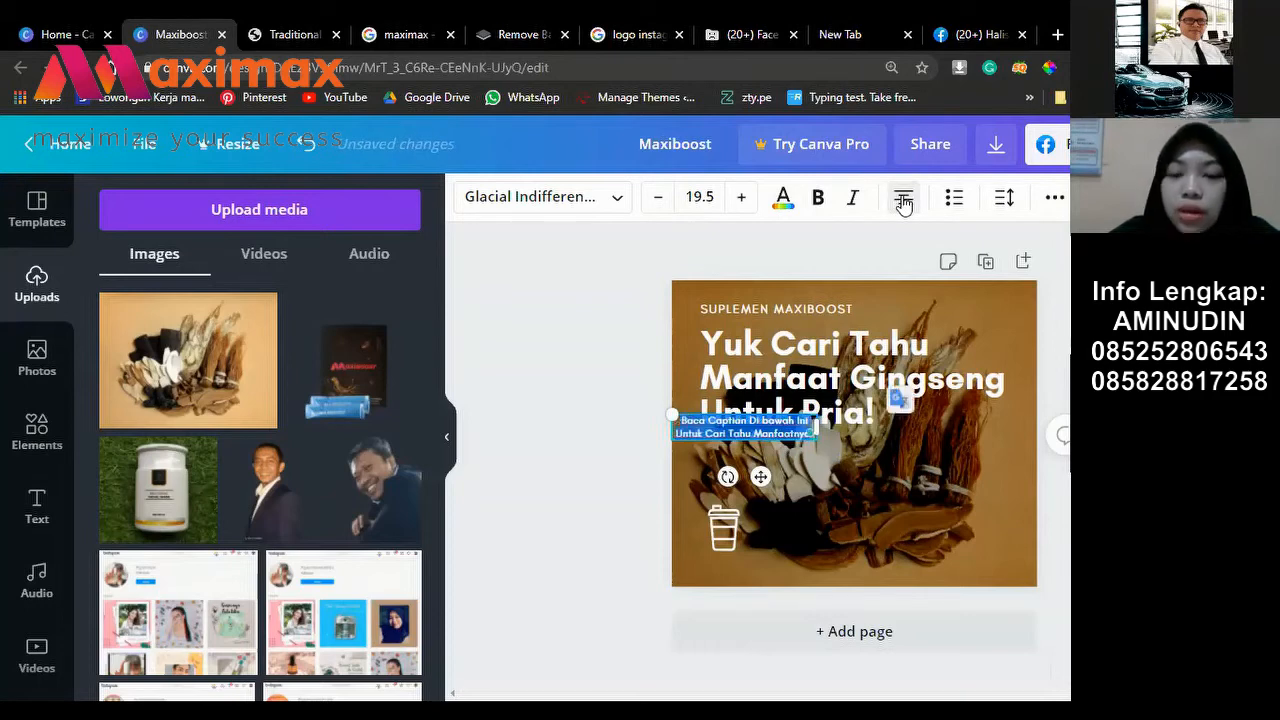
left_click(903, 201)
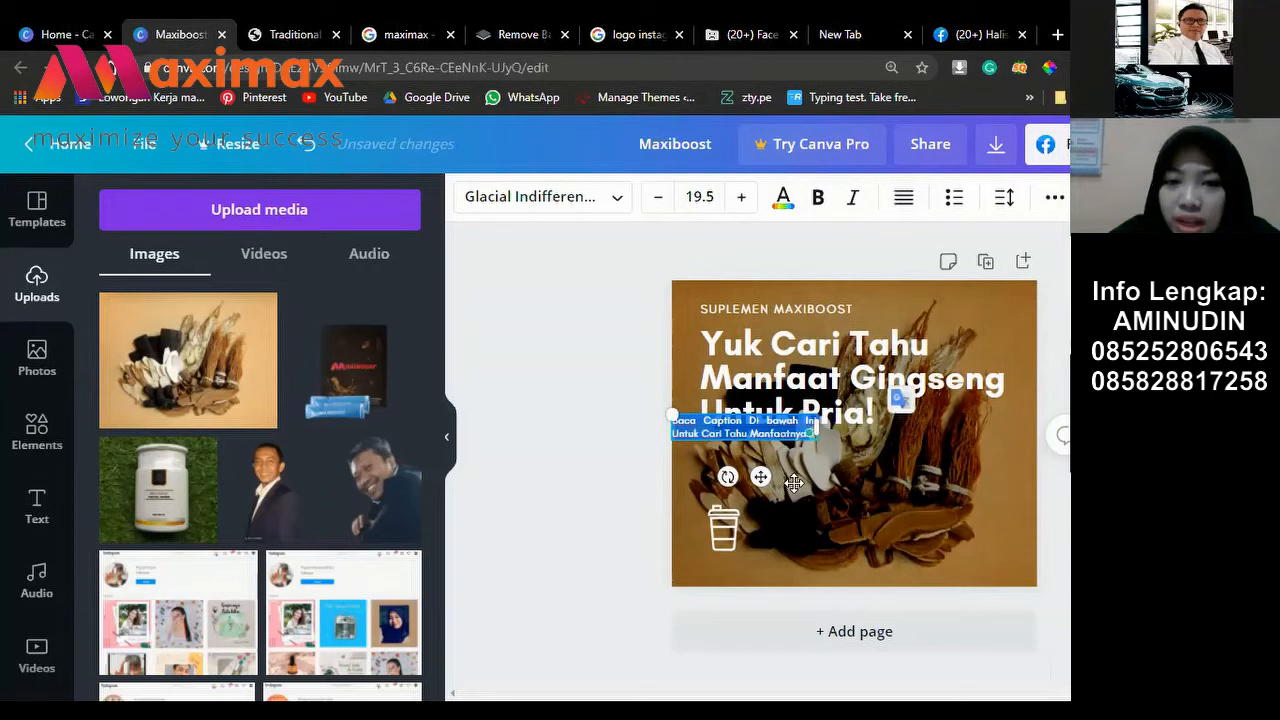
left_click_drag(793, 484, 822, 455)
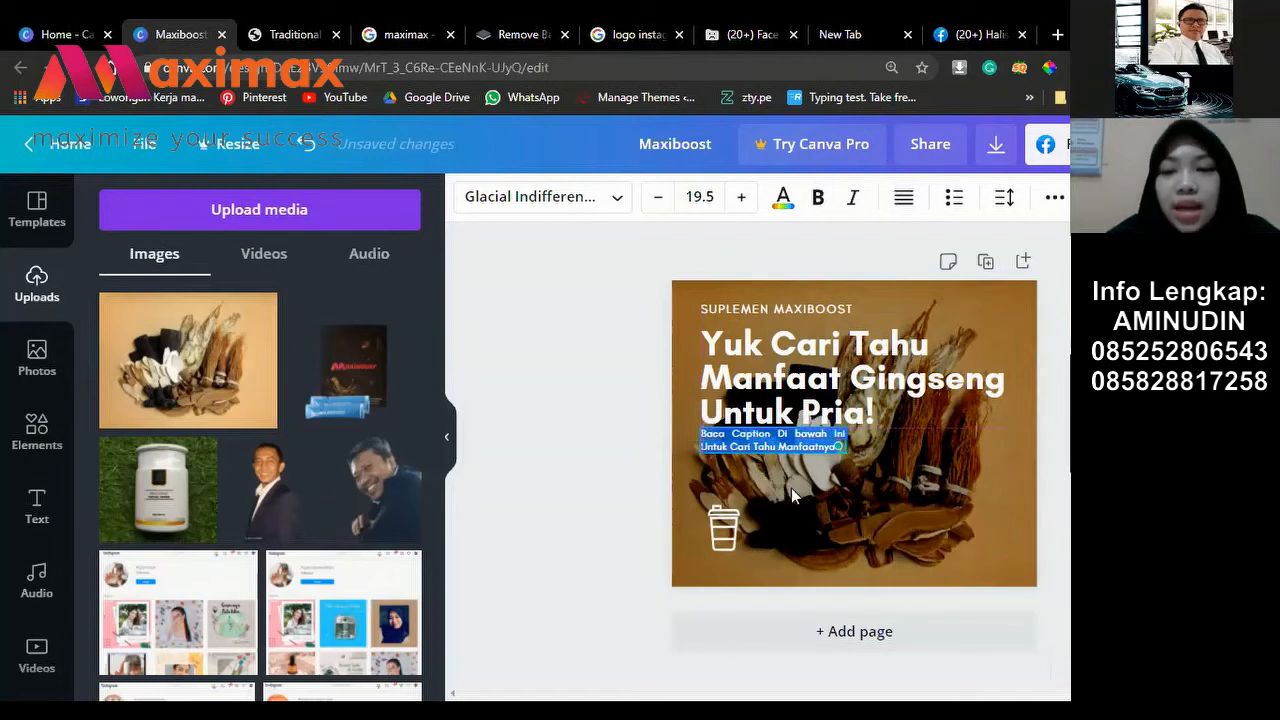
left_click(785, 480)
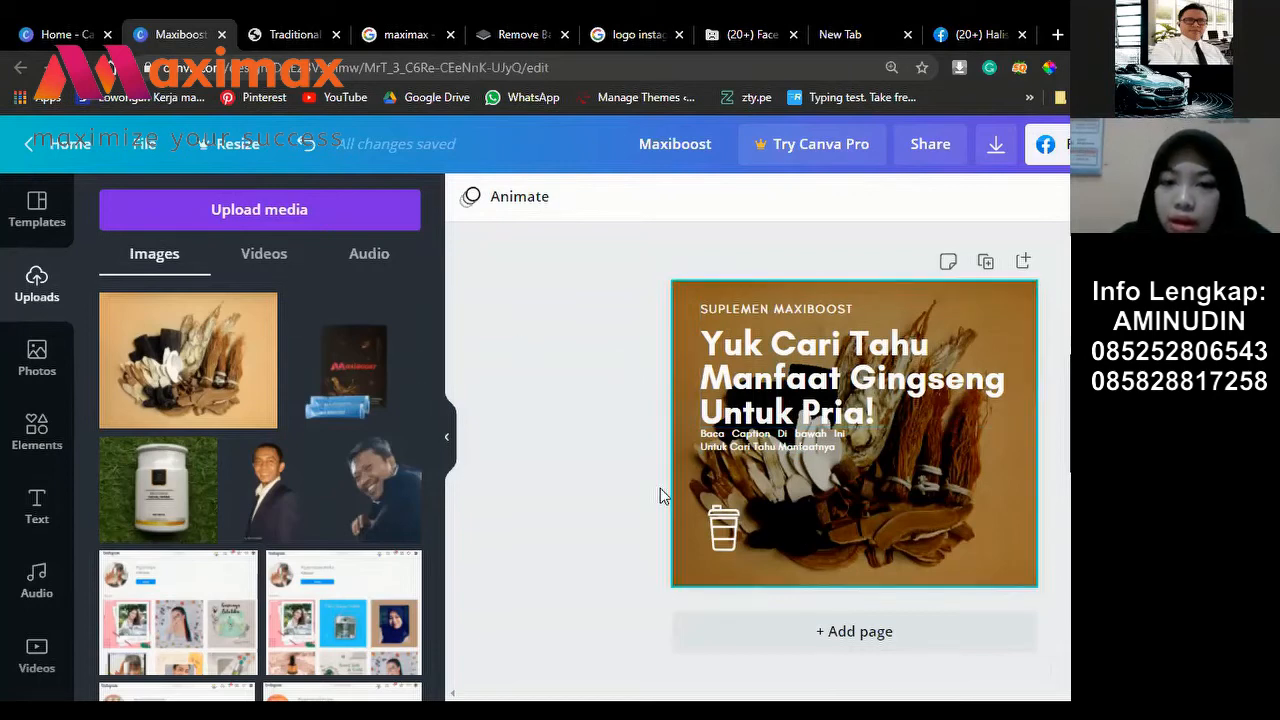
Step: Try moving and shrinking the cup icon, then revert it to its original spot
left_click(725, 530)
mouse_move(966, 511)
left_mouse_down()
mouse_move(991, 531)
mouse_move(982, 521)
left_mouse_up()
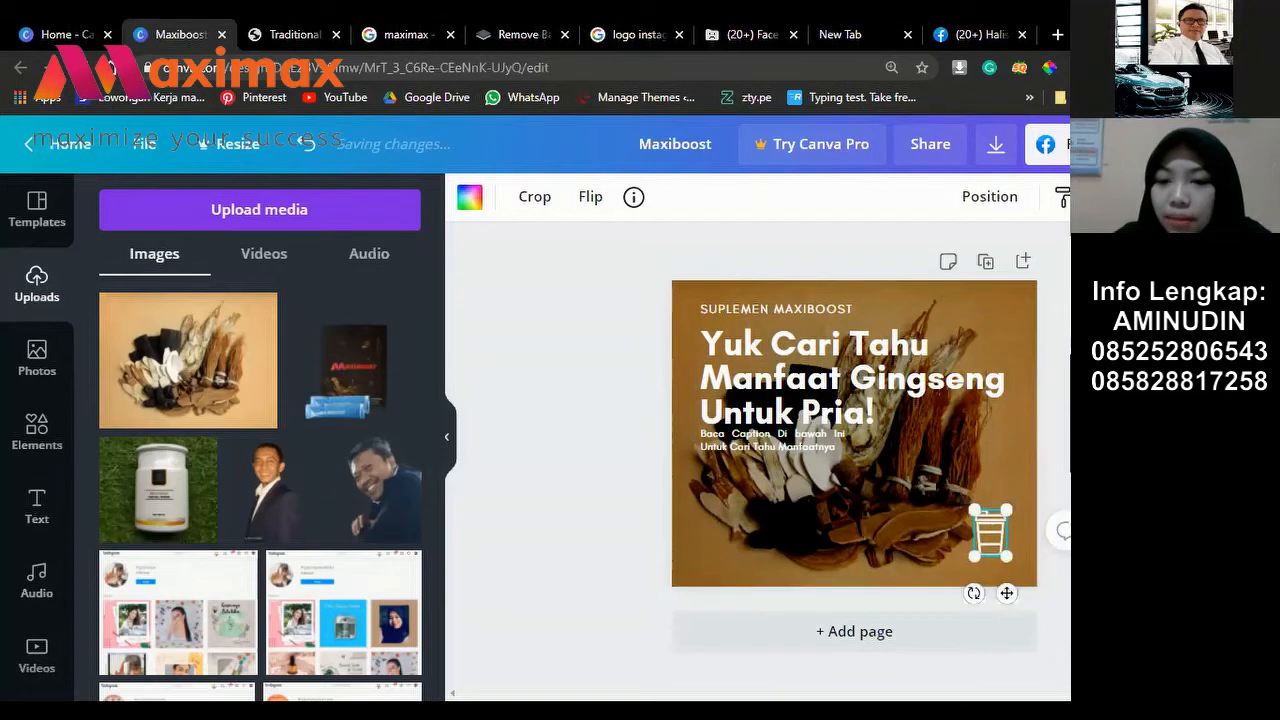
left_click_drag(948, 489, 733, 528)
key("Escape")
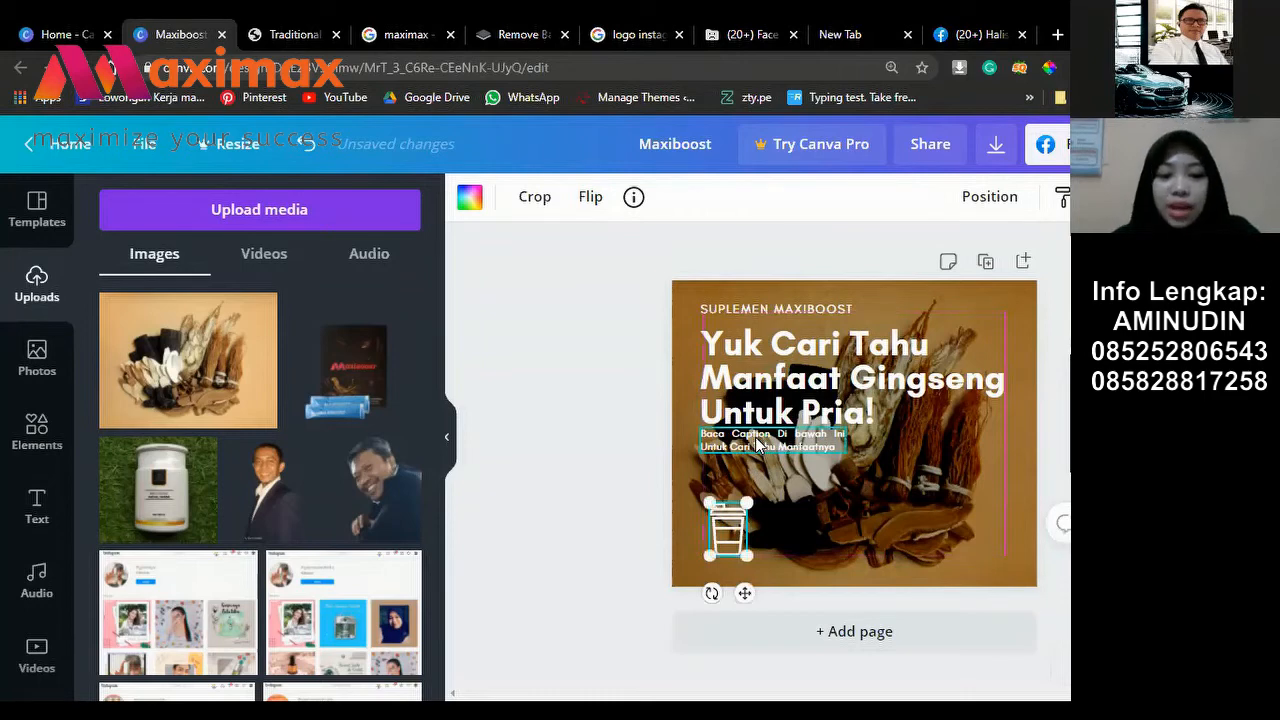
Step: Duplicate the caption and move the copy down beside the cup icon
left_click(757, 445)
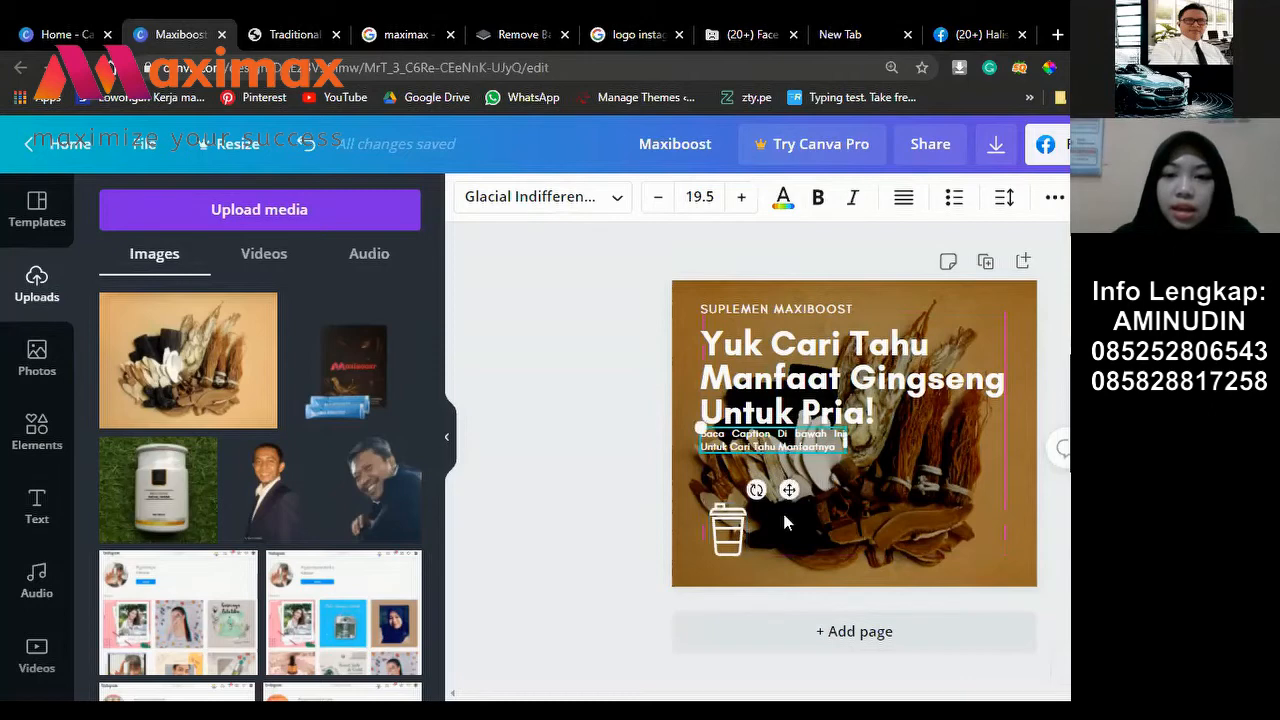
key("ctrl+v")
left_click_drag(797, 497, 840, 585)
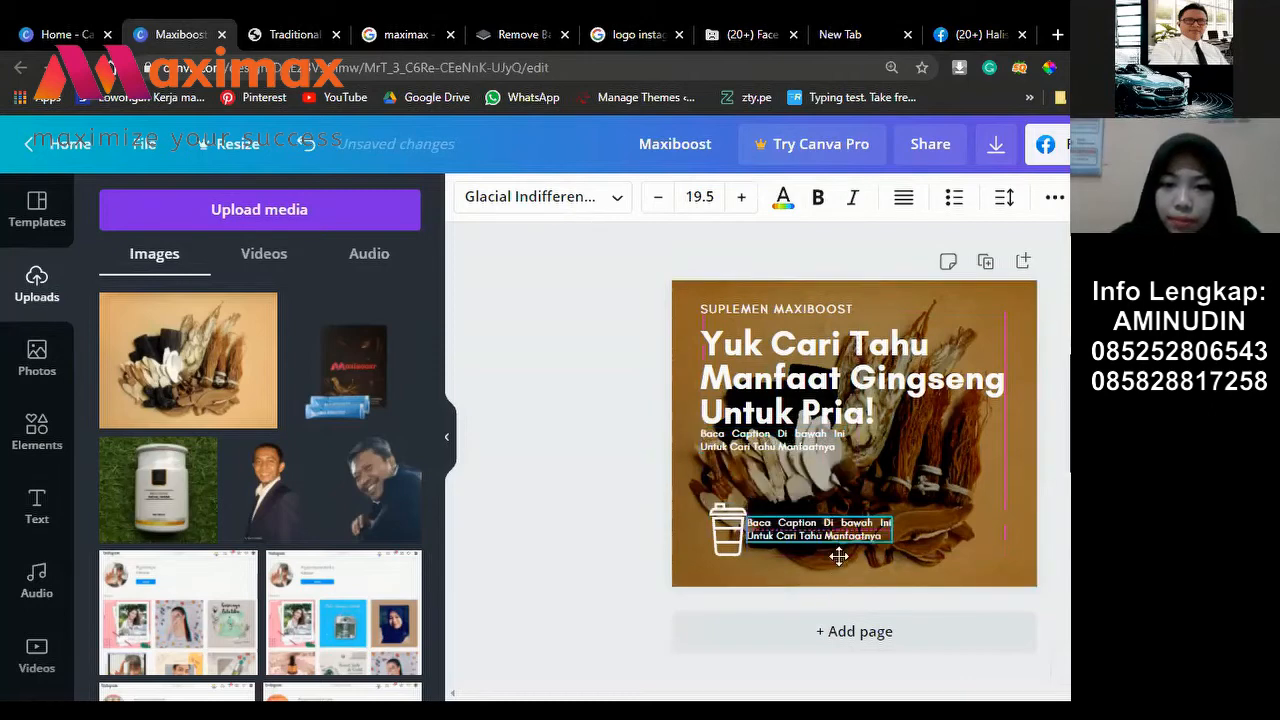
Step: Retype the lower caption copy as a Maxiboost 'Sekali Teguk Hasilnya MANTAP!' tagline
left_click(822, 540)
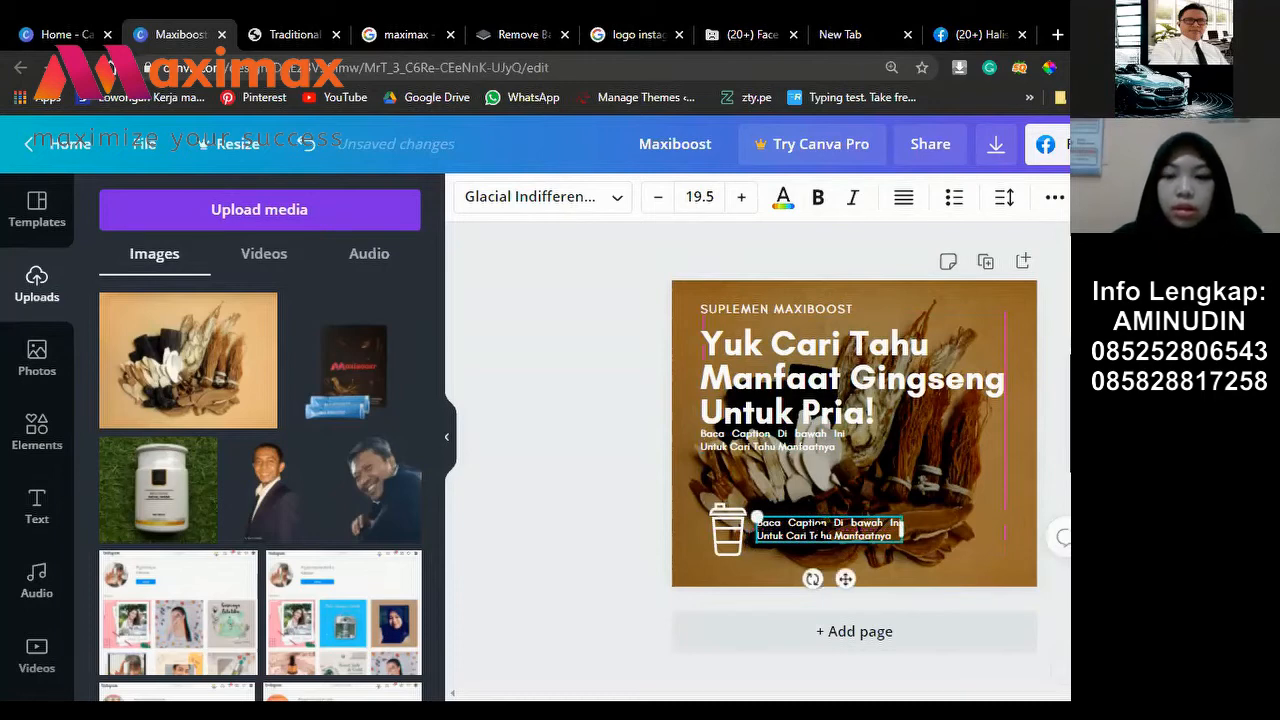
double_click(818, 535)
key("BackSpace")
type("Sekali")
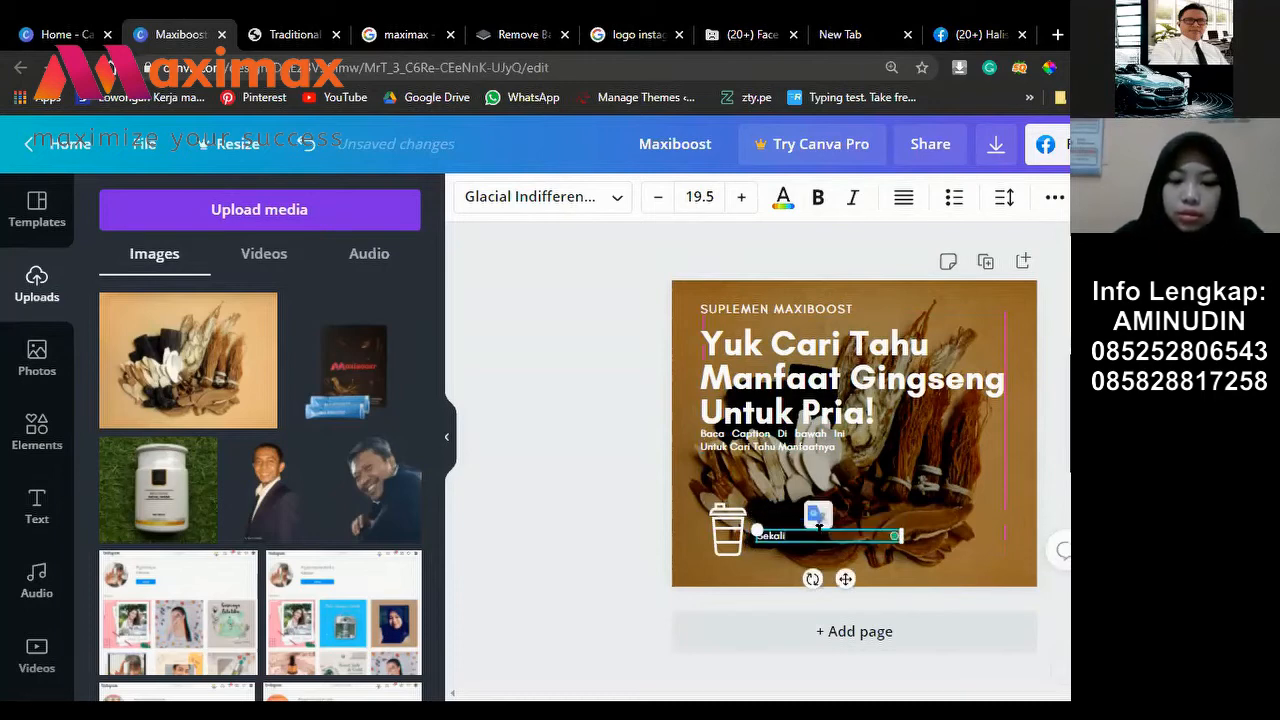
type(" Teguk Hasilnya")
key("BackSpace")
key("BackSpace")
key("BackSpace")
key("BackSpace")
type("ilnya M")
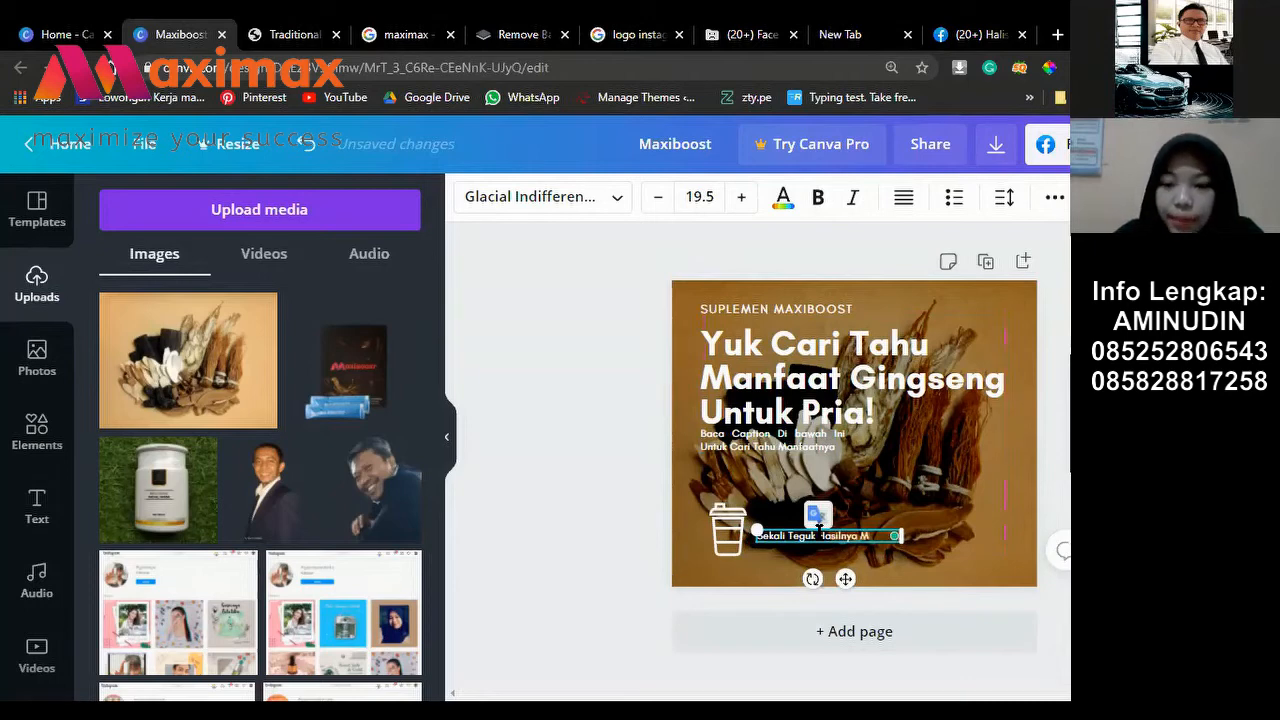
type("ANTAP")
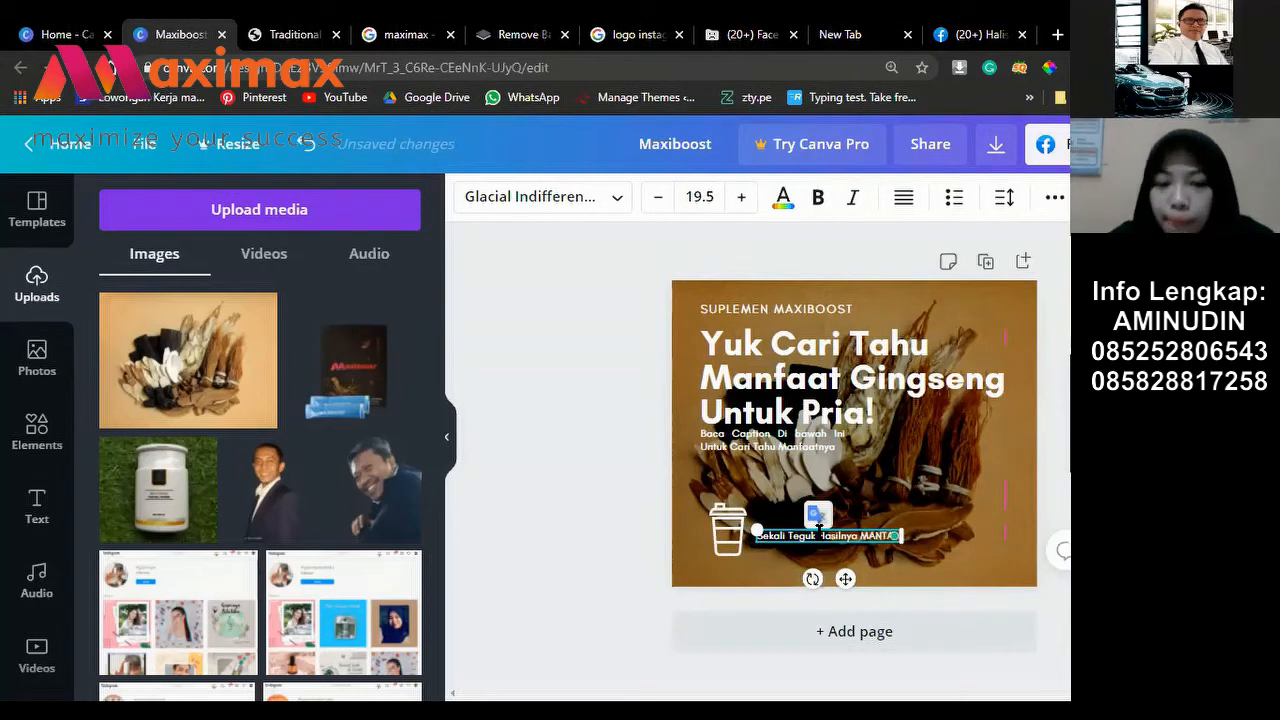
type("!")
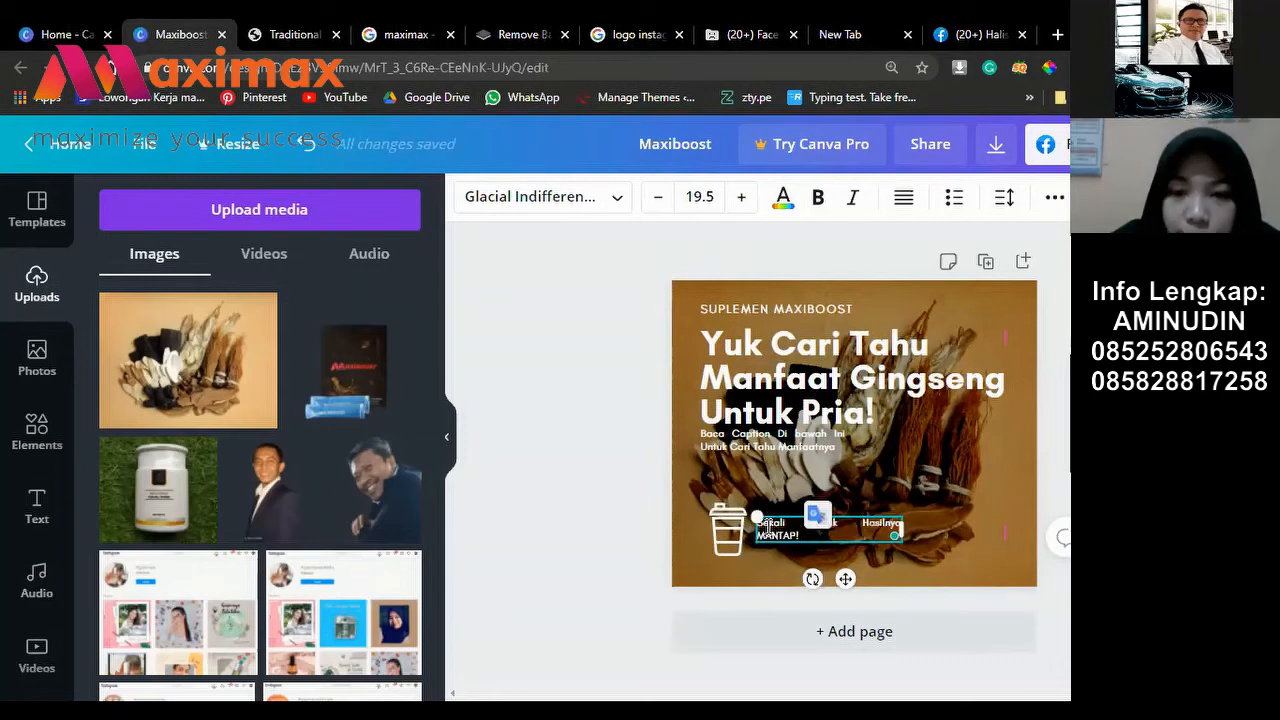
type("Apa")
type("boost")
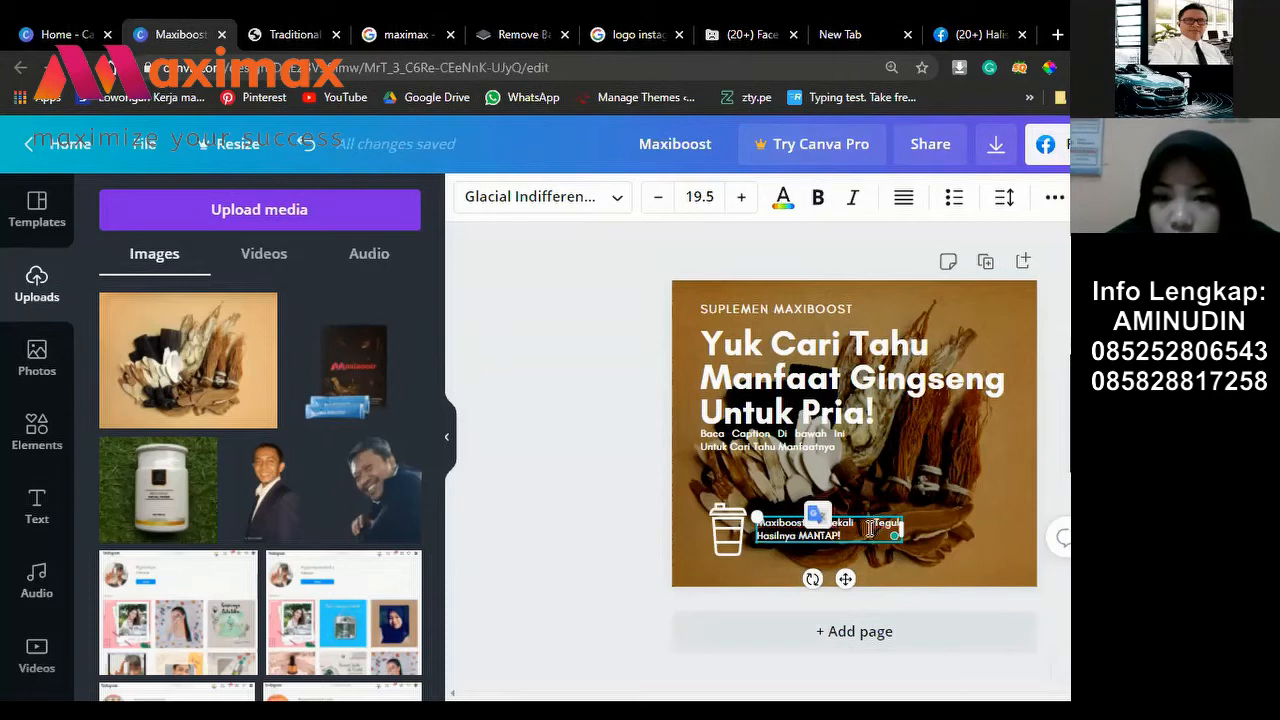
key("BackSpace")
key("BackSpace")
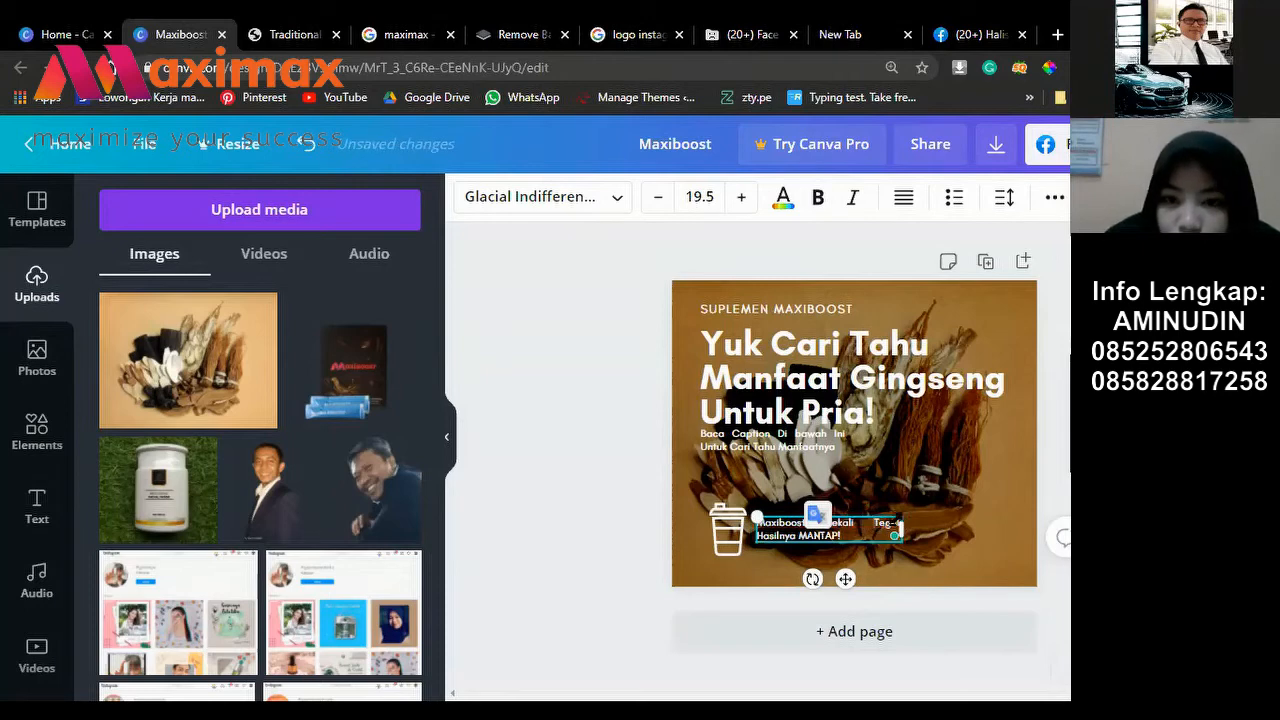
Step: Left-align the lower caption and change the word 'Teguk' to 'Minum'
left_click_drag(806, 523, 912, 530)
left_click_drag(757, 536, 758, 537)
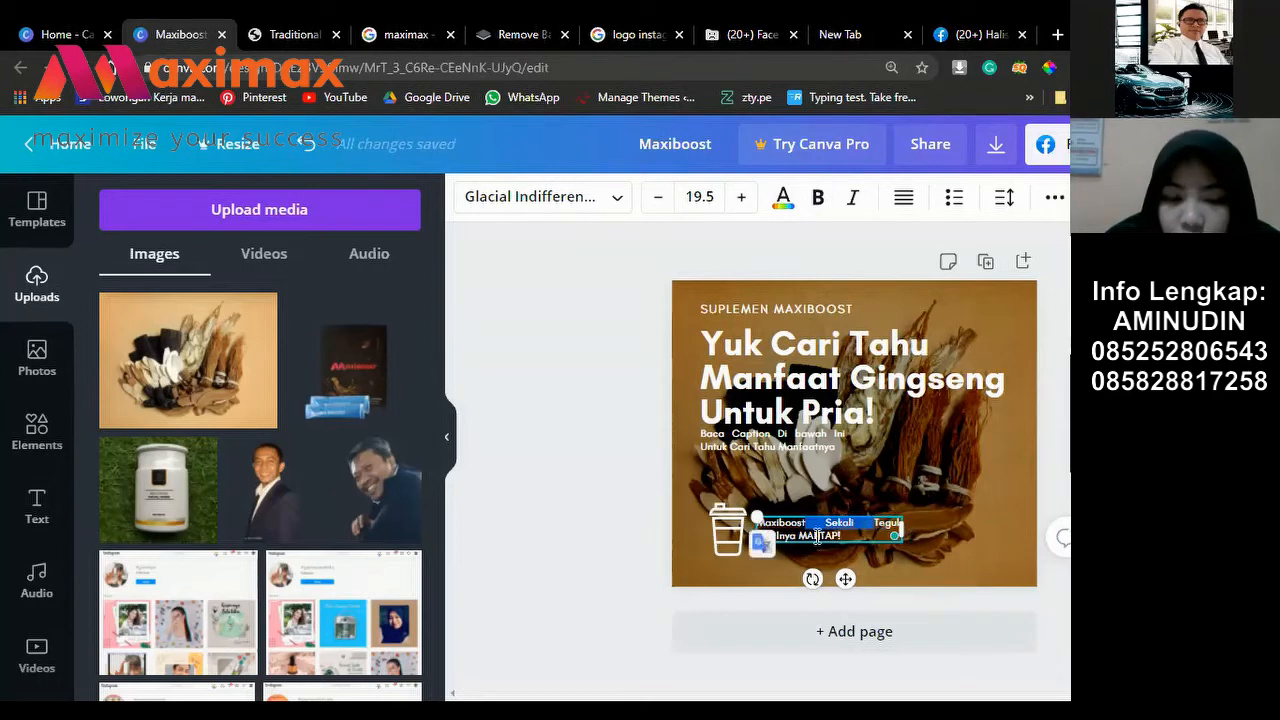
key("ctrl+a")
left_click(906, 206)
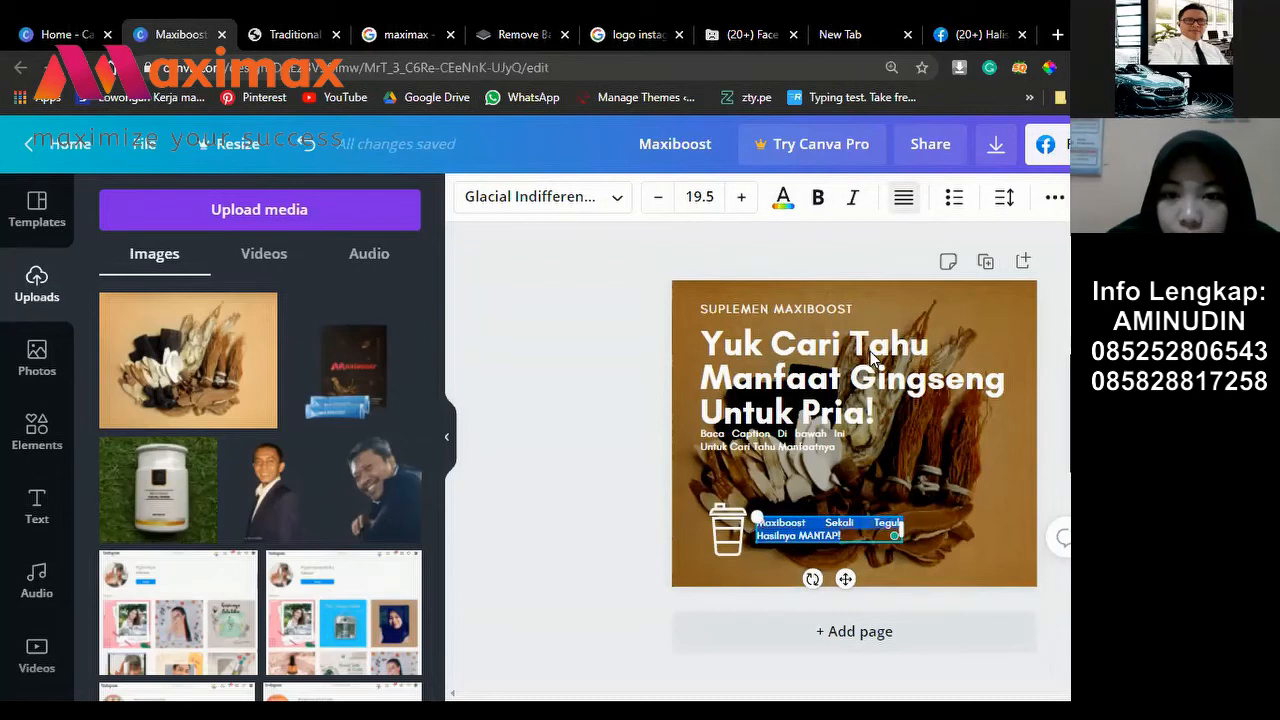
left_click(761, 537)
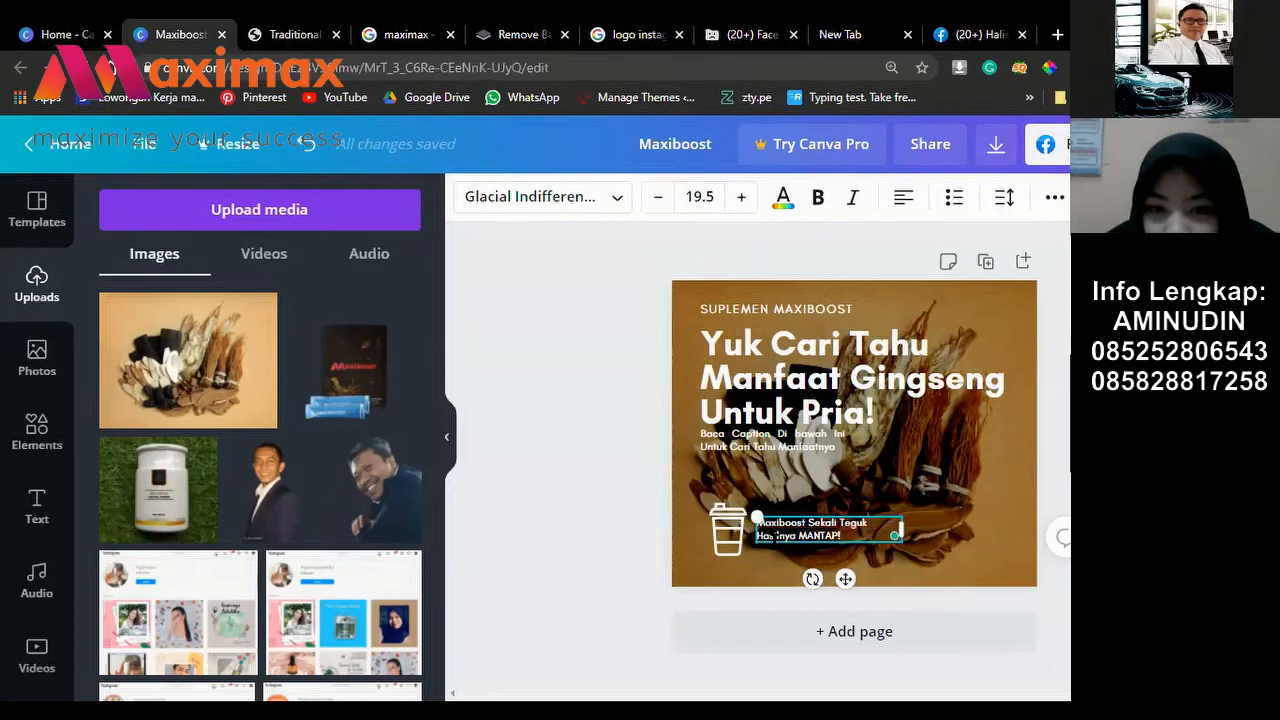
key("BackSpace")
key("BackSpace")
key("BackSpace")
key("BackSpace")
key("BackSpace")
type("Minum")
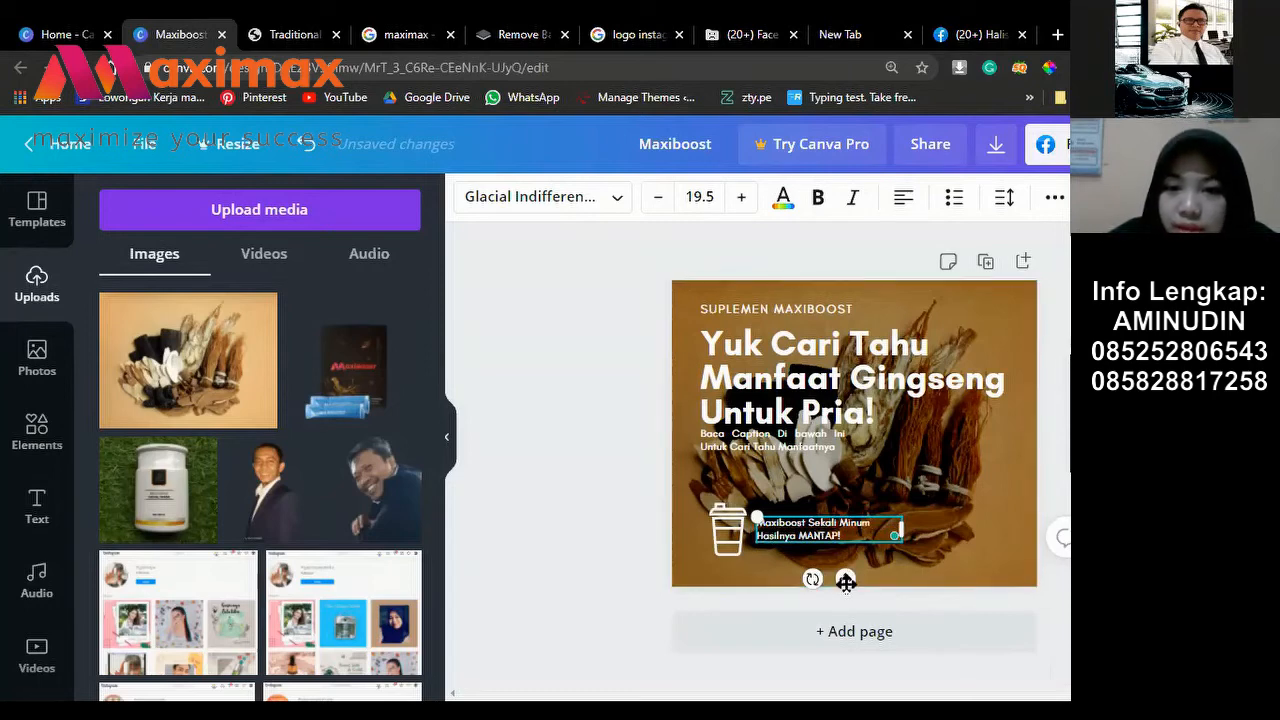
Step: Shrink the cup icon and position it and the caption together at bottom-left
left_click_drag(846, 582, 843, 580)
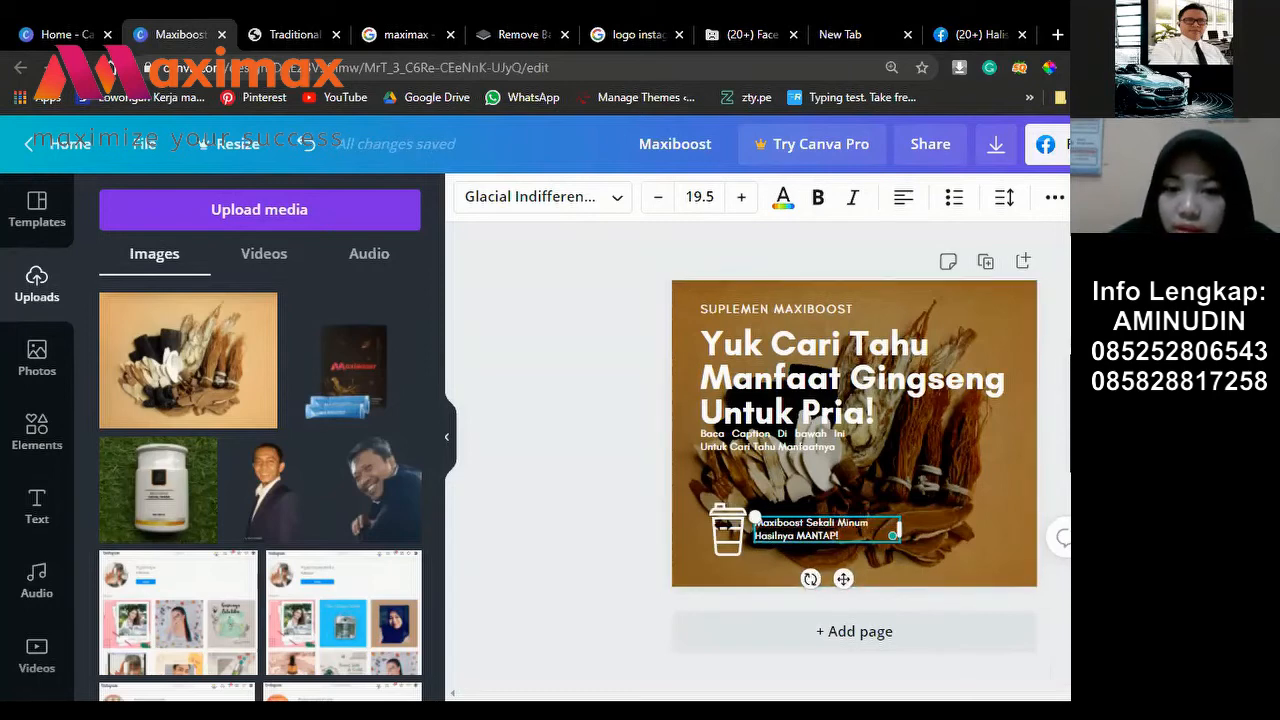
left_click(733, 540)
left_click_drag(747, 555, 792, 552)
left_click(727, 545)
left_click(726, 544)
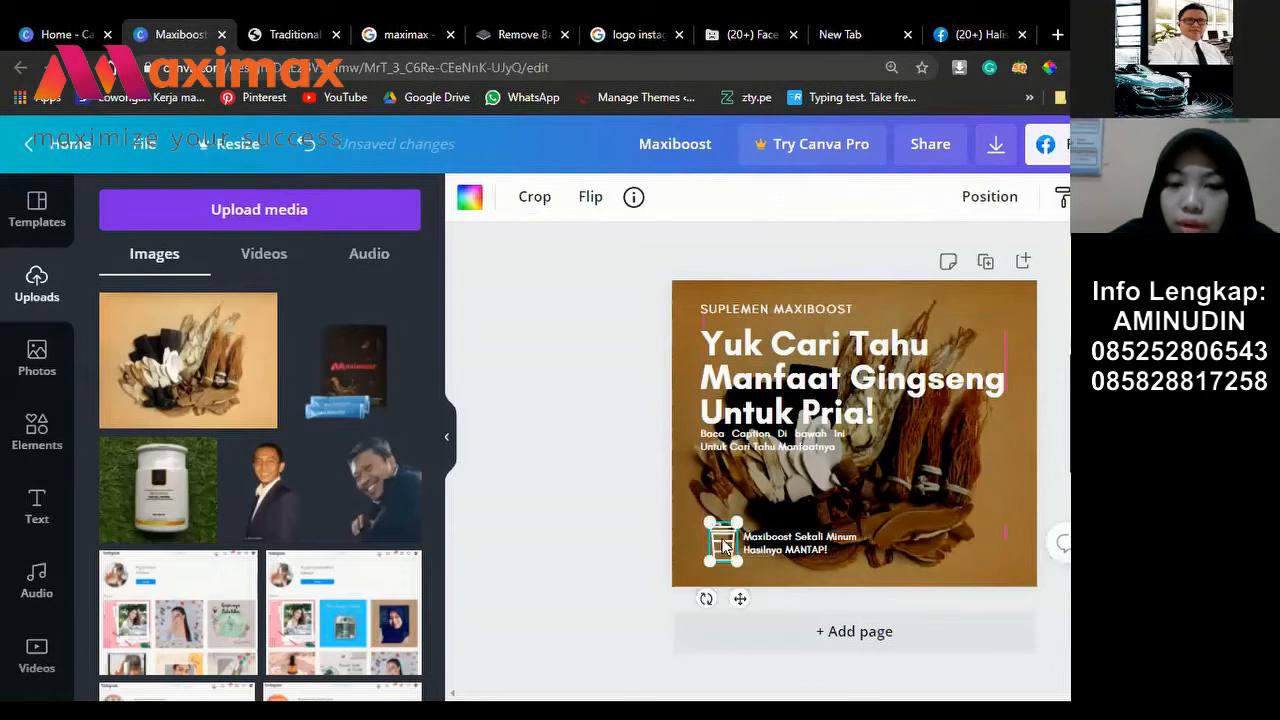
left_click_drag(719, 540, 713, 546)
left_click(815, 553)
left_click_drag(810, 553, 815, 553)
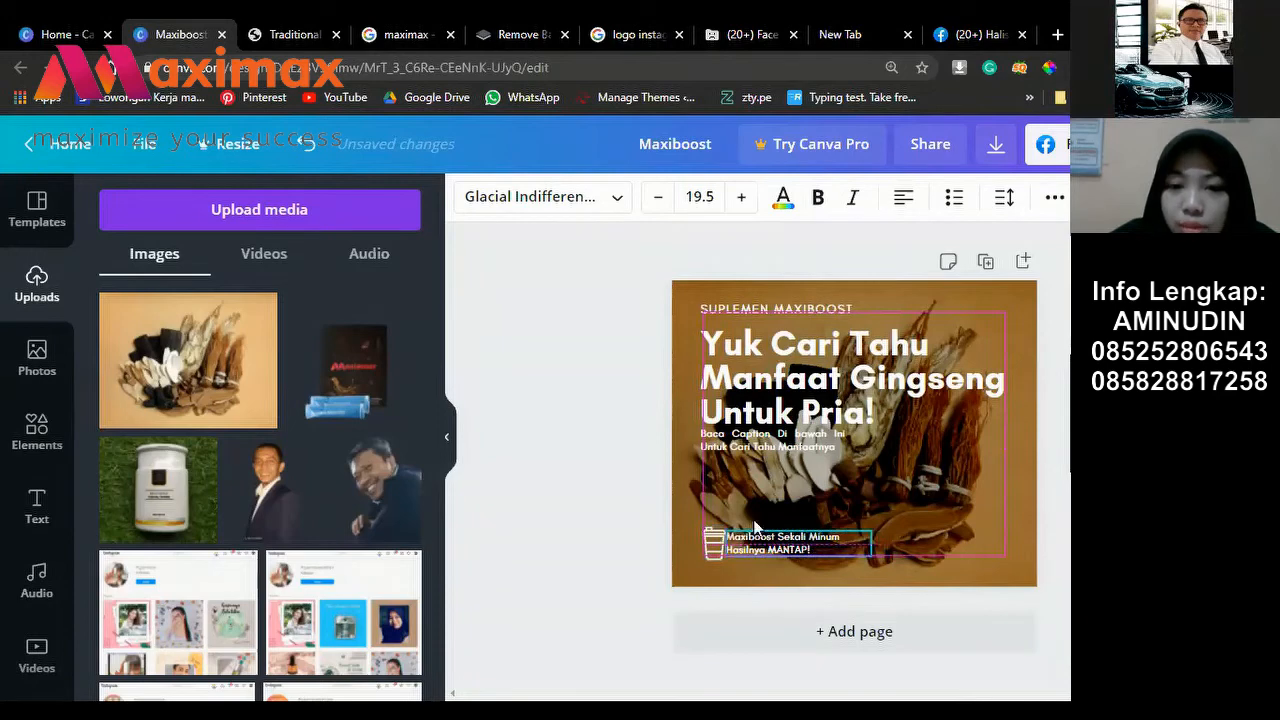
Step: Add a phone icon from Elements, sized about 77 × 76 at the lower right
left_click(463, 350)
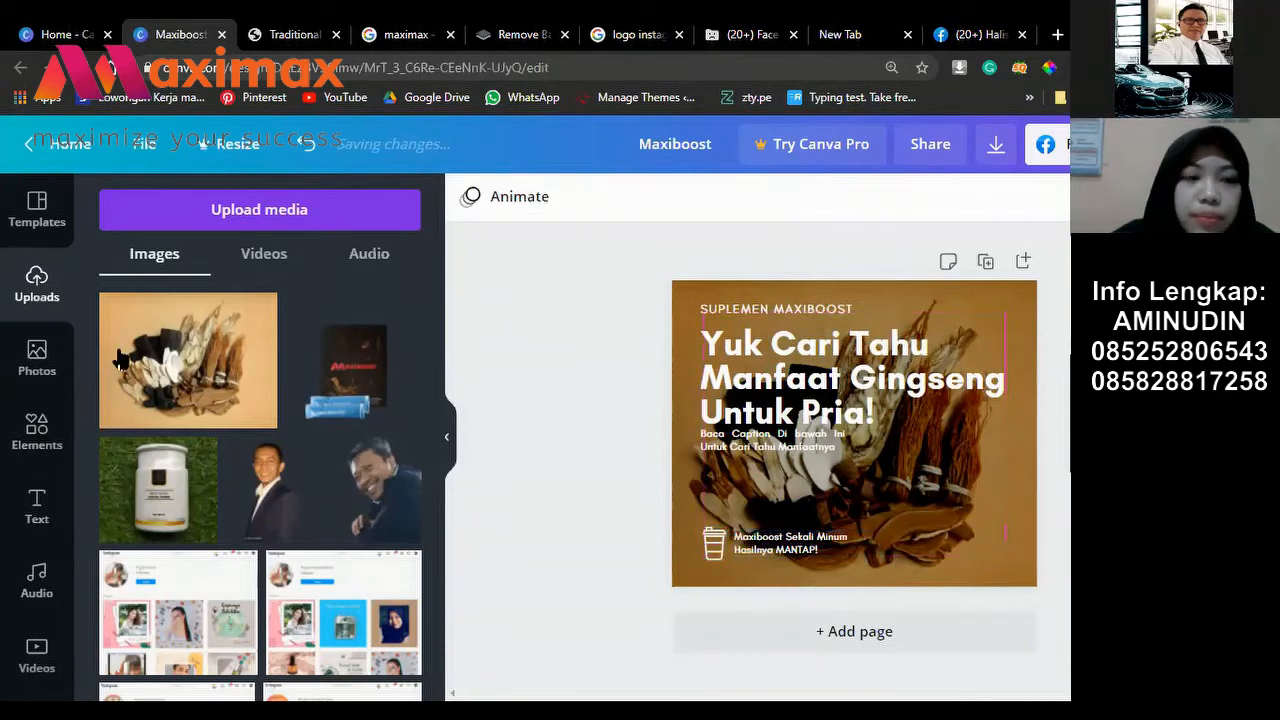
left_click(55, 432)
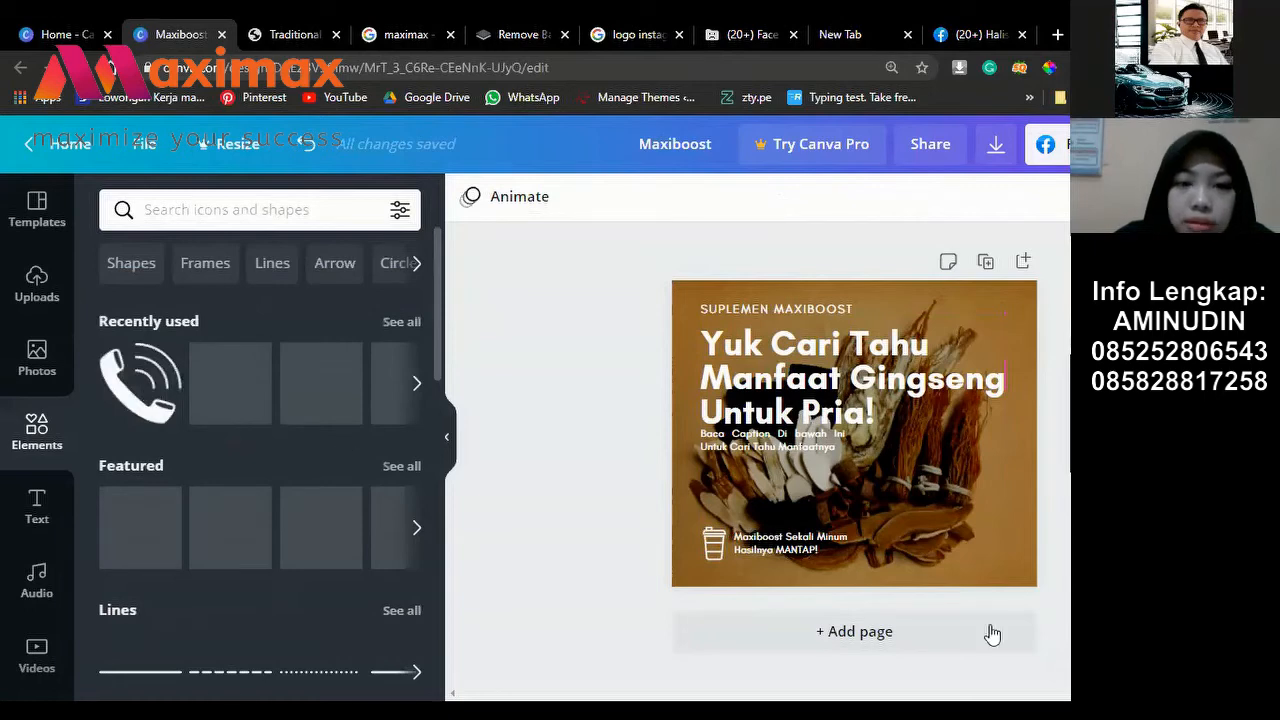
left_click(140, 383)
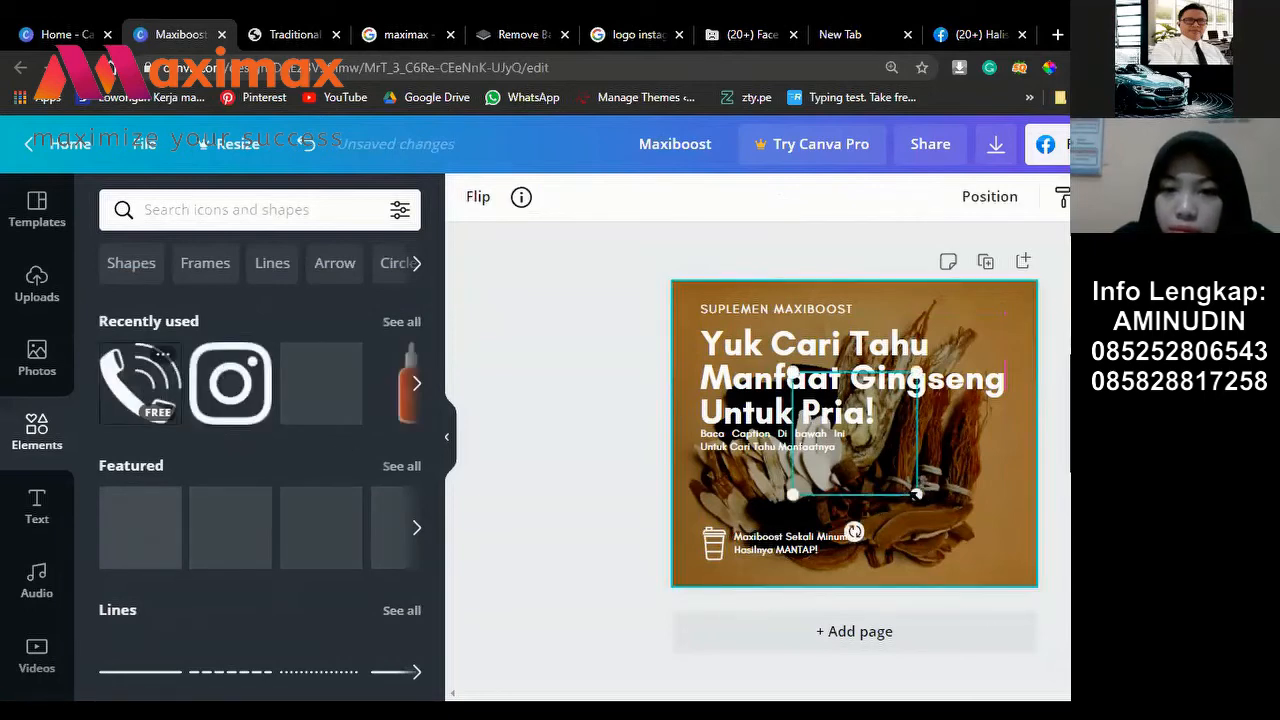
left_click_drag(917, 494, 844, 420)
left_click_drag(884, 503, 894, 546)
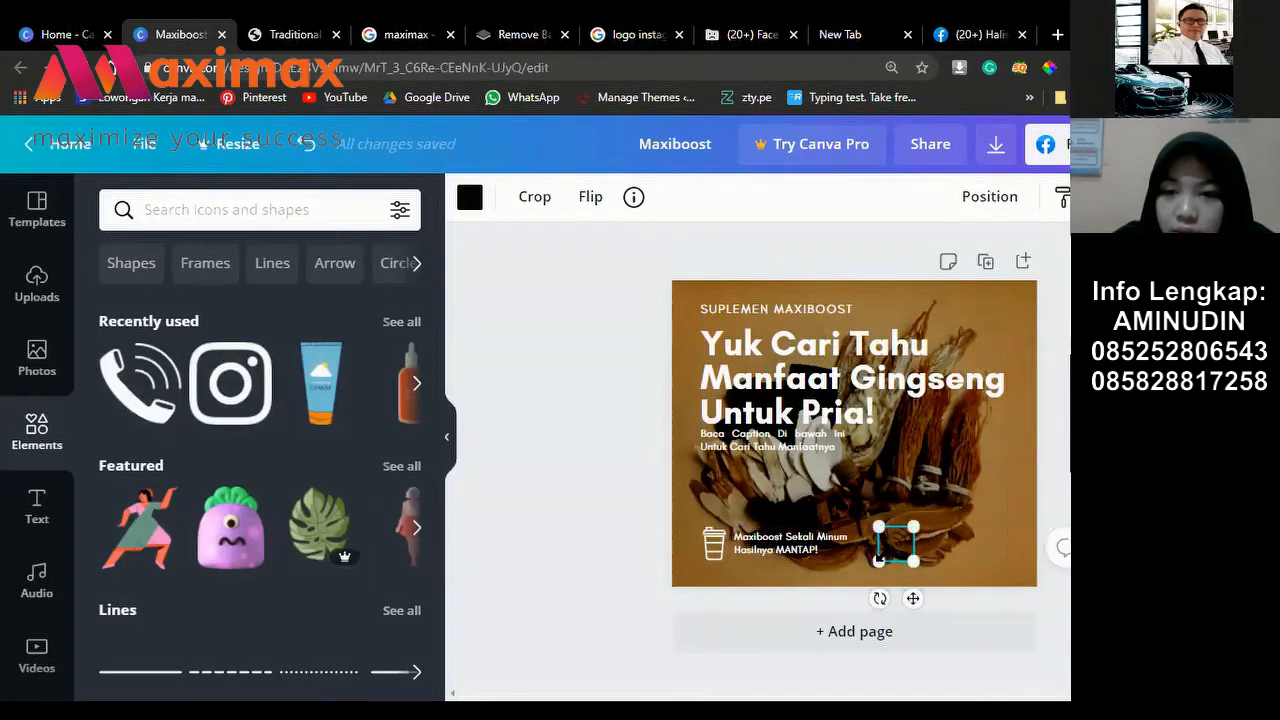
left_click_drag(879, 560, 877, 560)
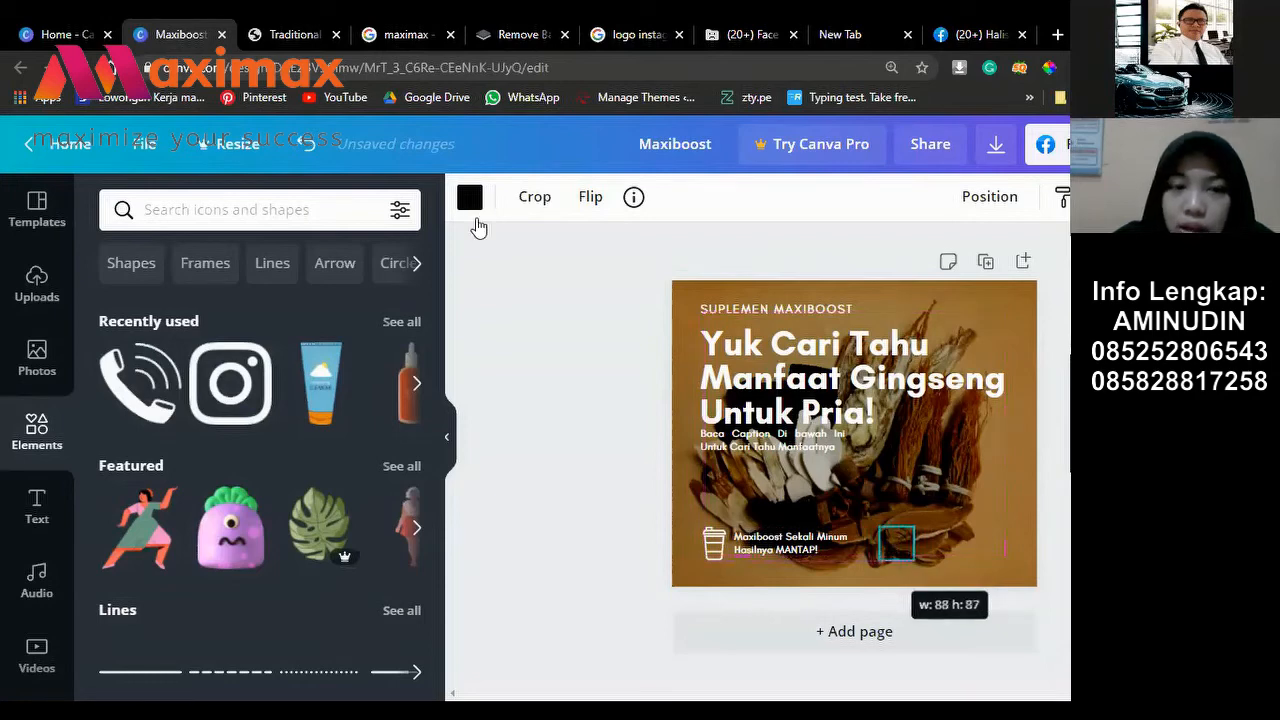
Step: Make the phone icon white and shrink it to about 44 × 43 beside the tagline
left_click(469, 197)
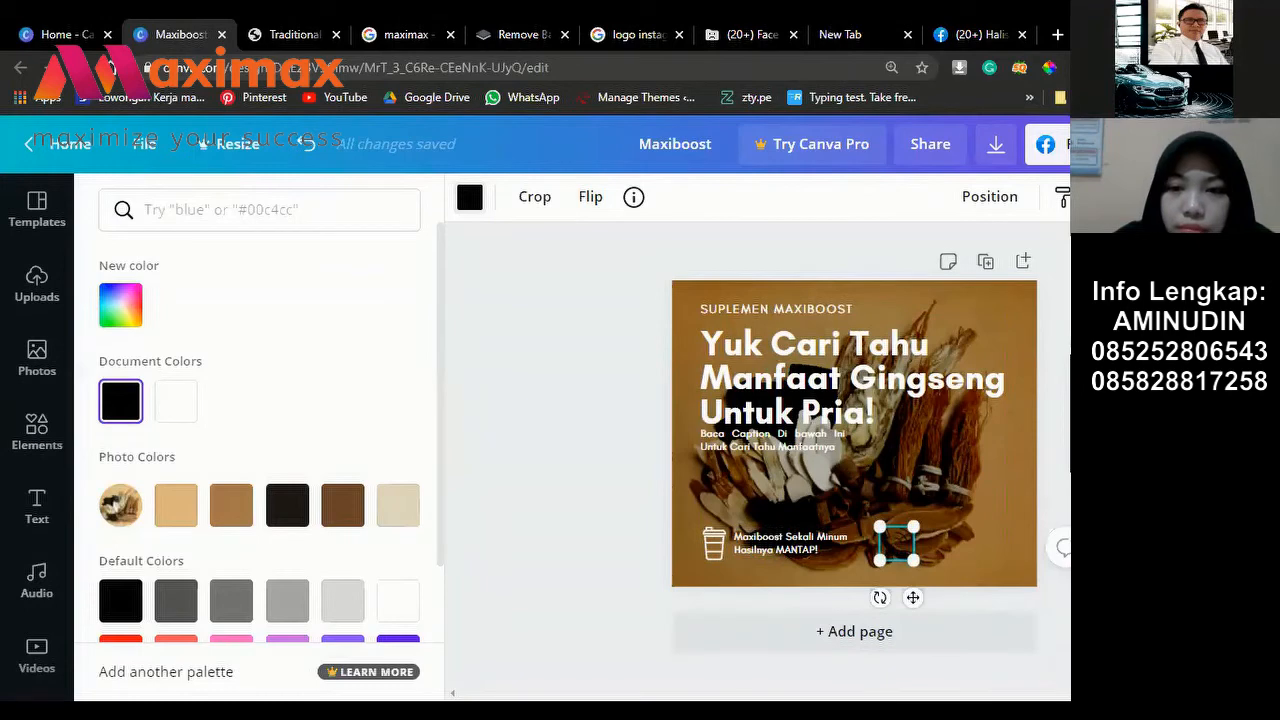
left_click(172, 404)
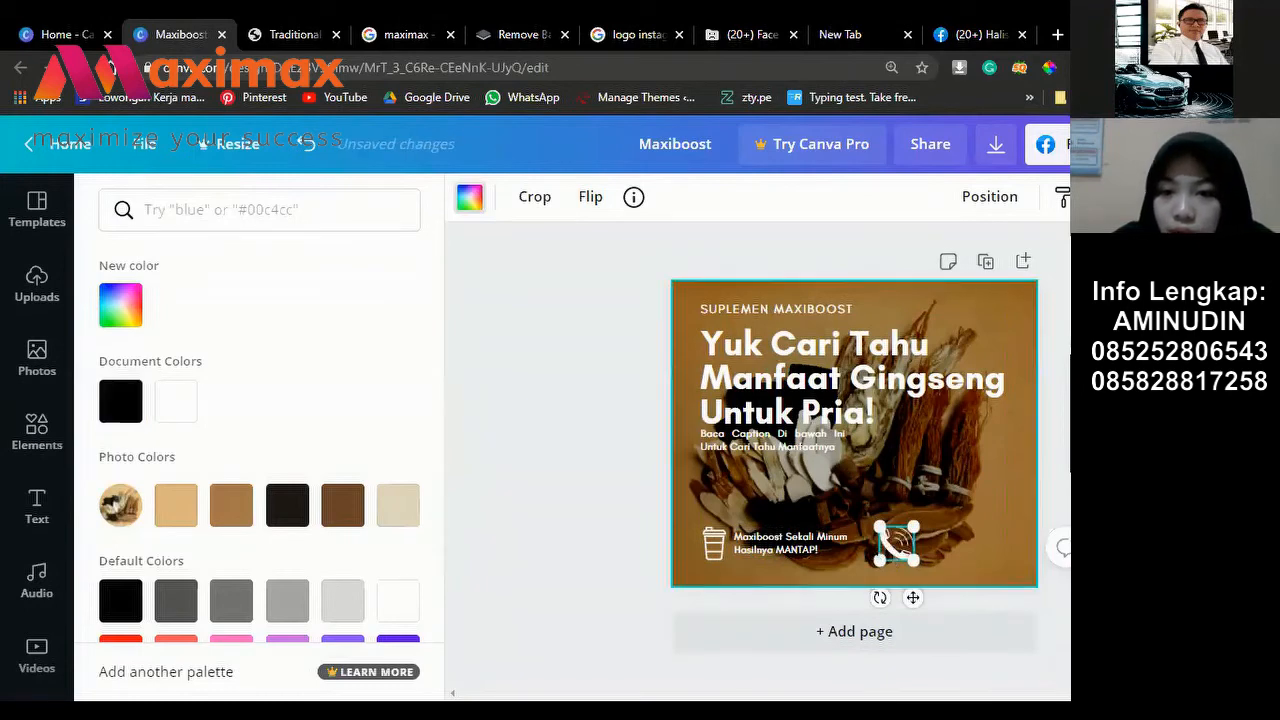
left_click_drag(880, 559, 923, 591)
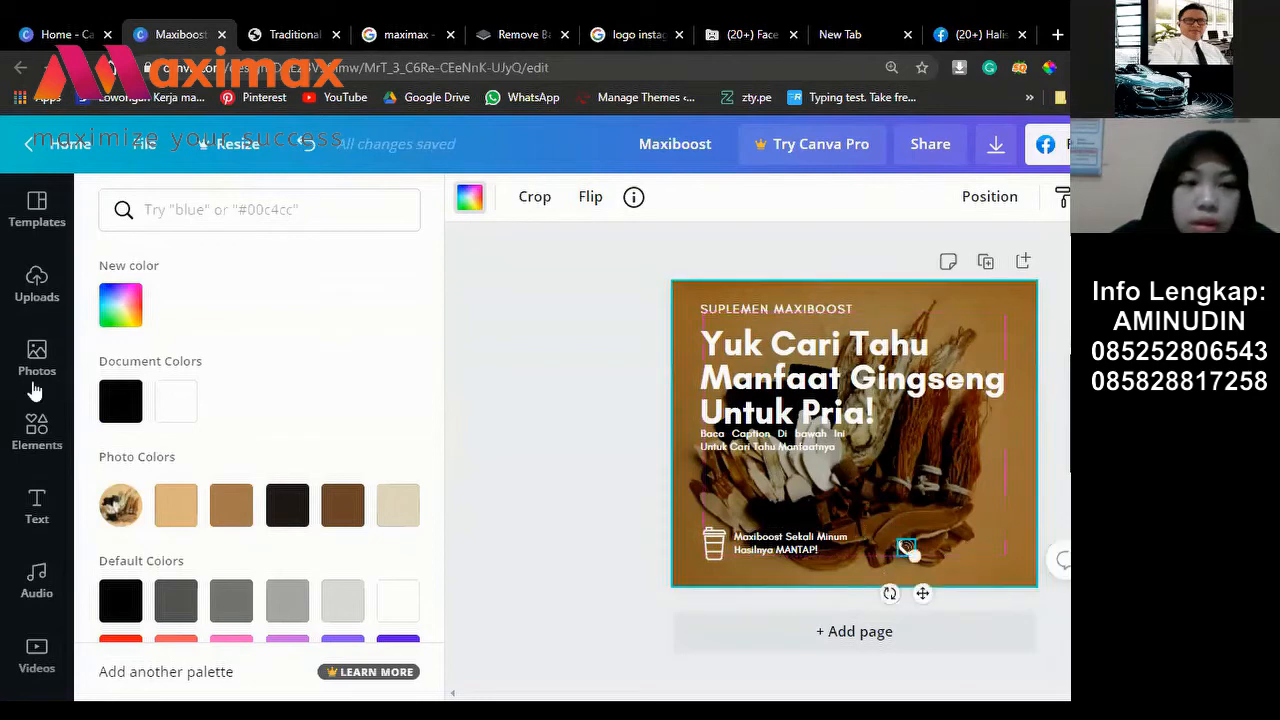
left_click(40, 429)
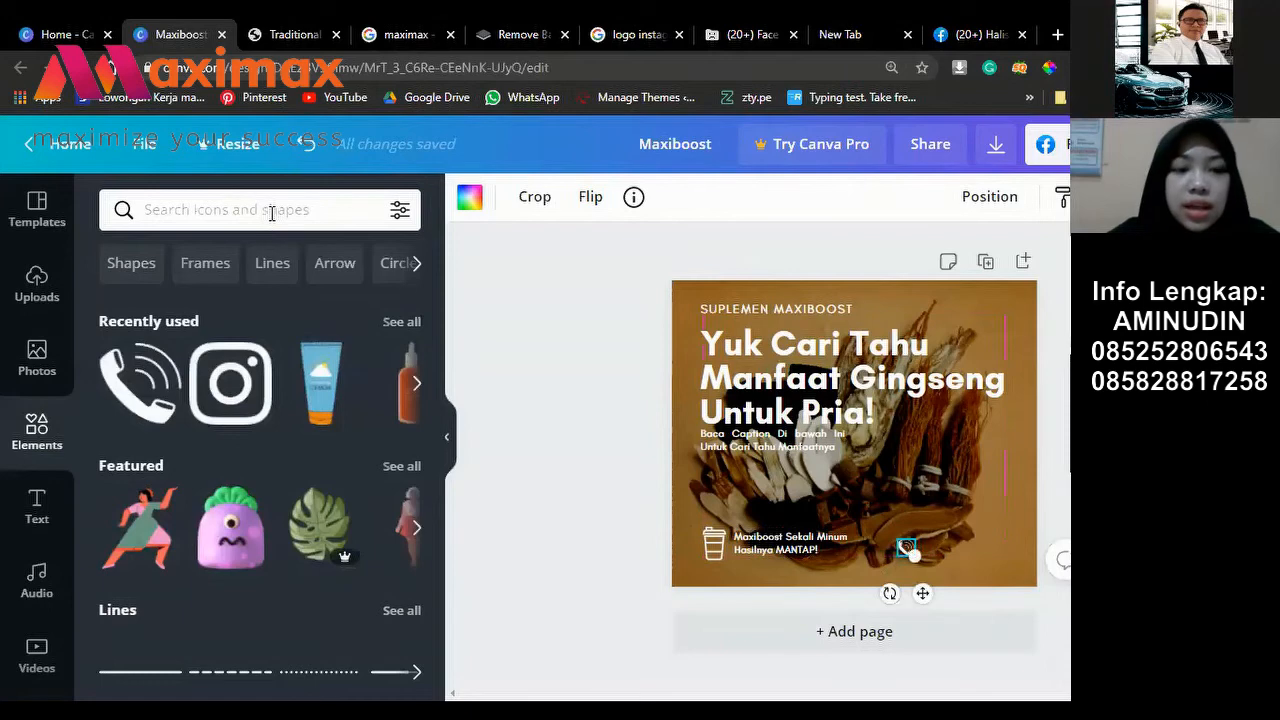
Step: Search Elements for 'Facebook' and add the free white Facebook logo
left_click(271, 213)
type("F")
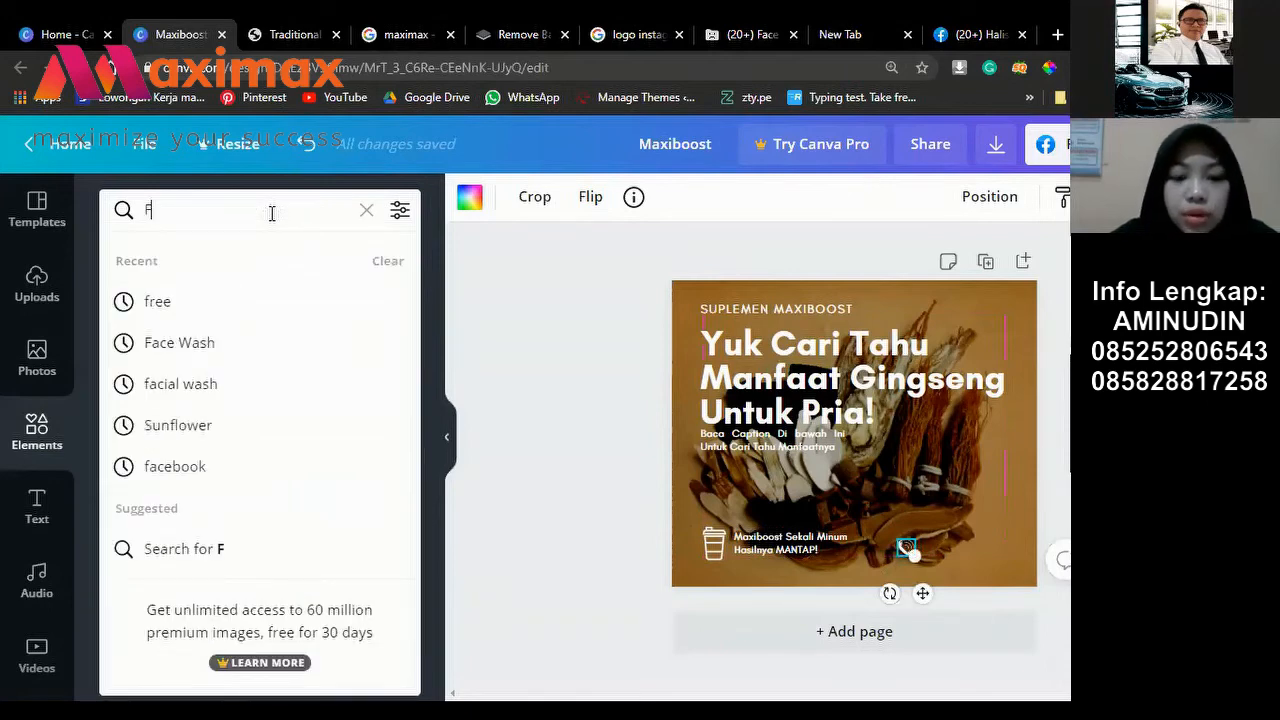
type("ac")
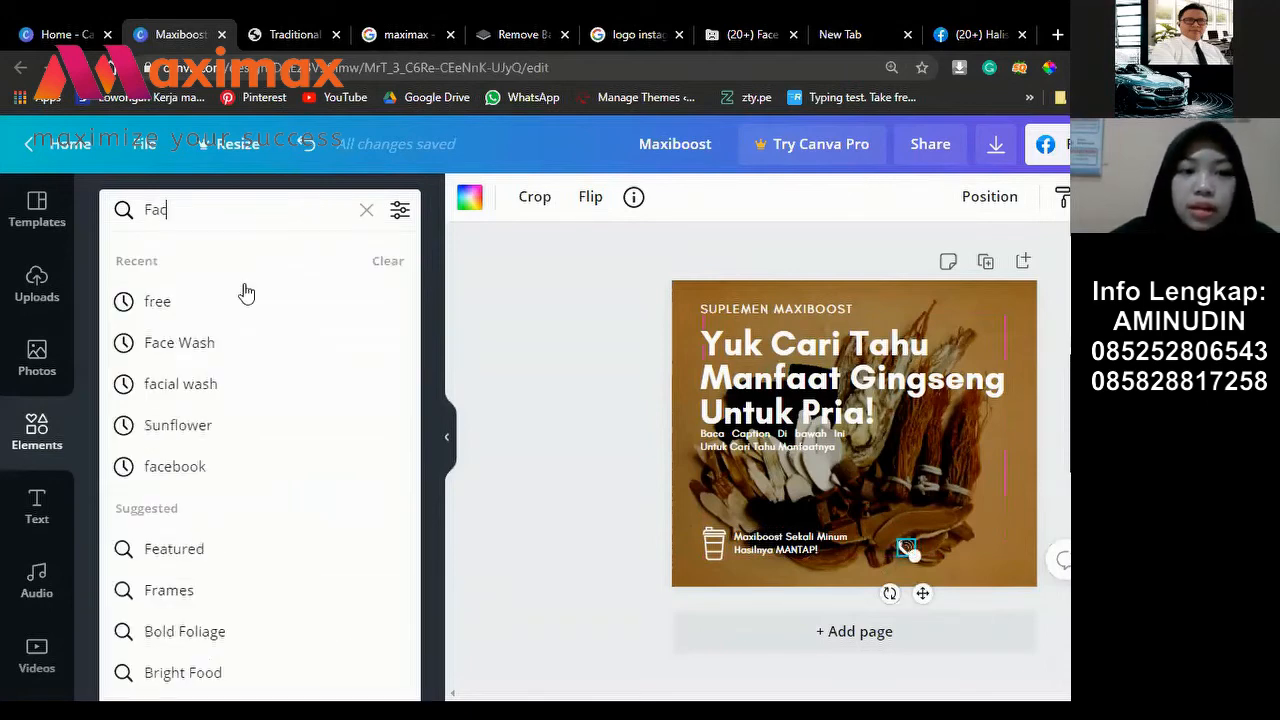
type("ebook")
left_click(246, 291)
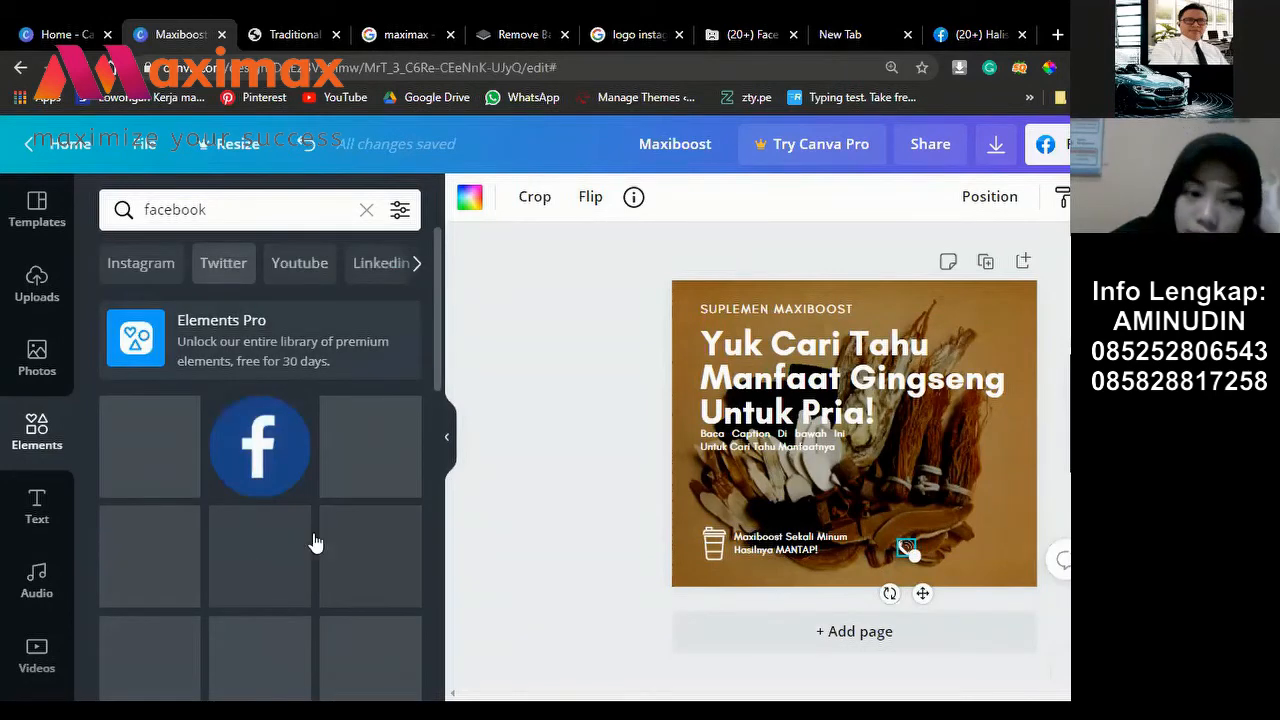
scroll(326, 481, "down", 3)
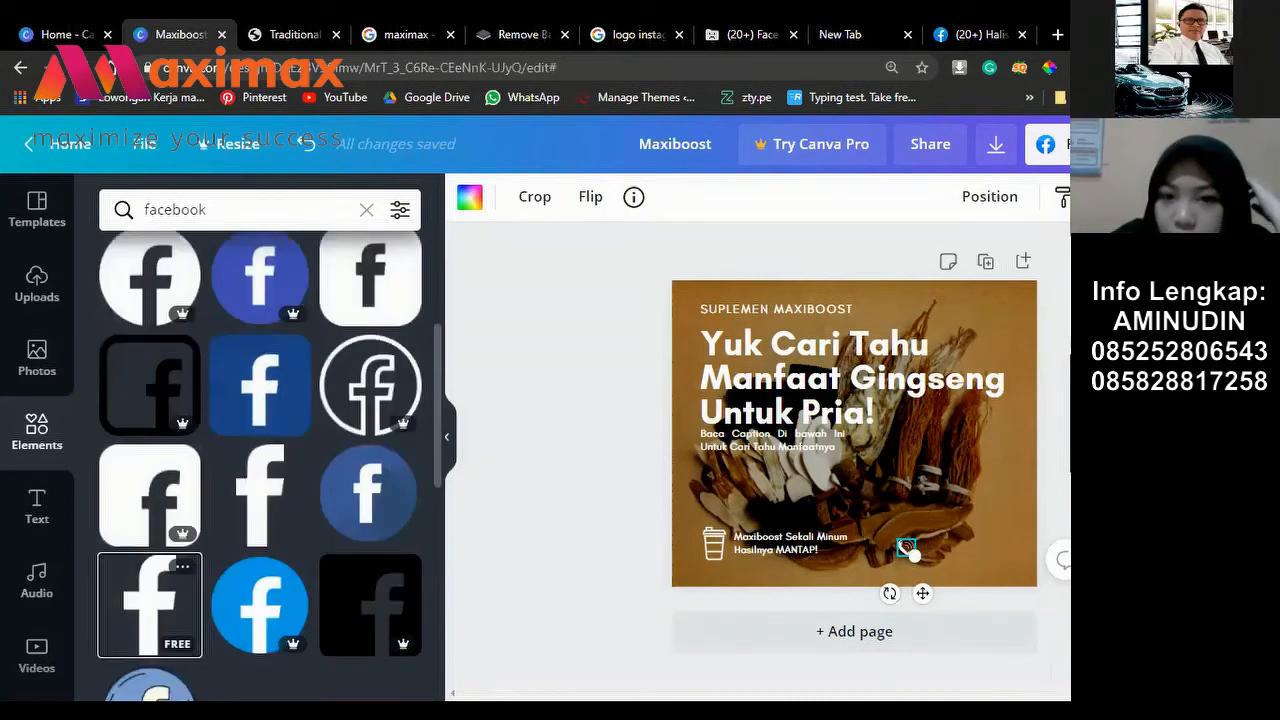
left_click(150, 605)
Step: Shrink the Facebook logo and move it down near the tagline
left_click_drag(886, 494, 870, 440)
left_click_drag(905, 545, 906, 555)
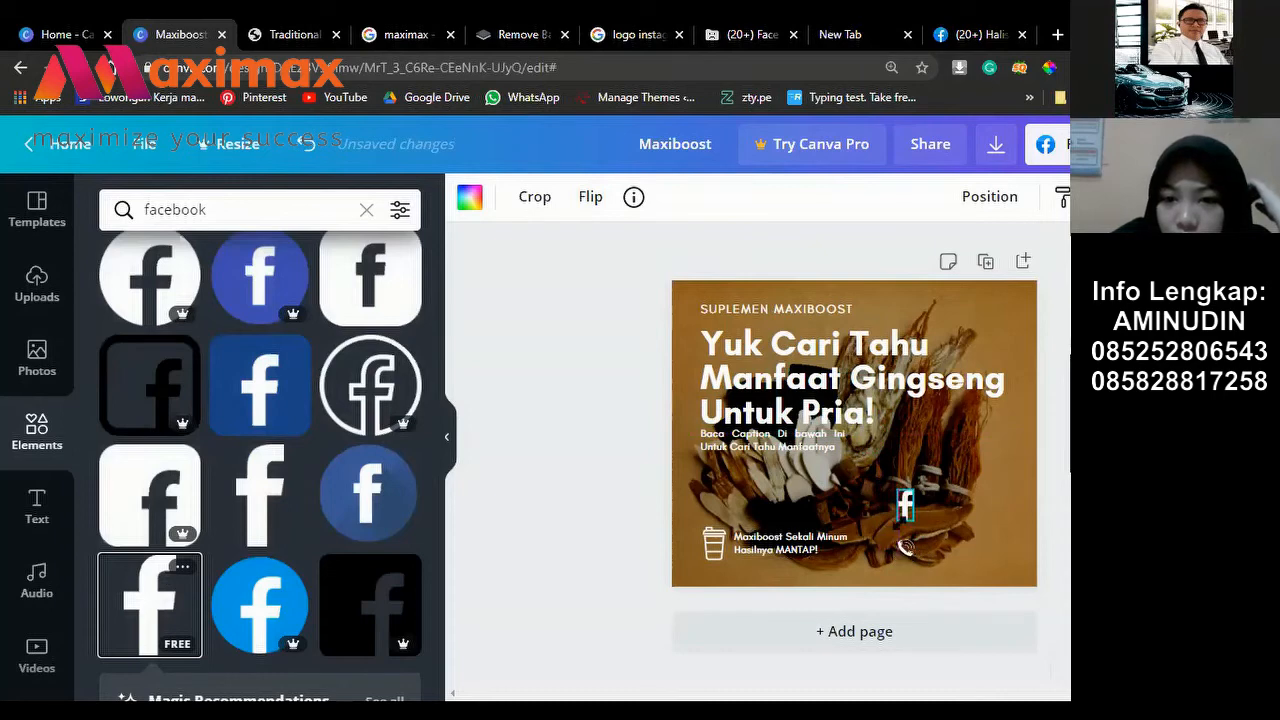
left_click_drag(908, 522, 929, 572)
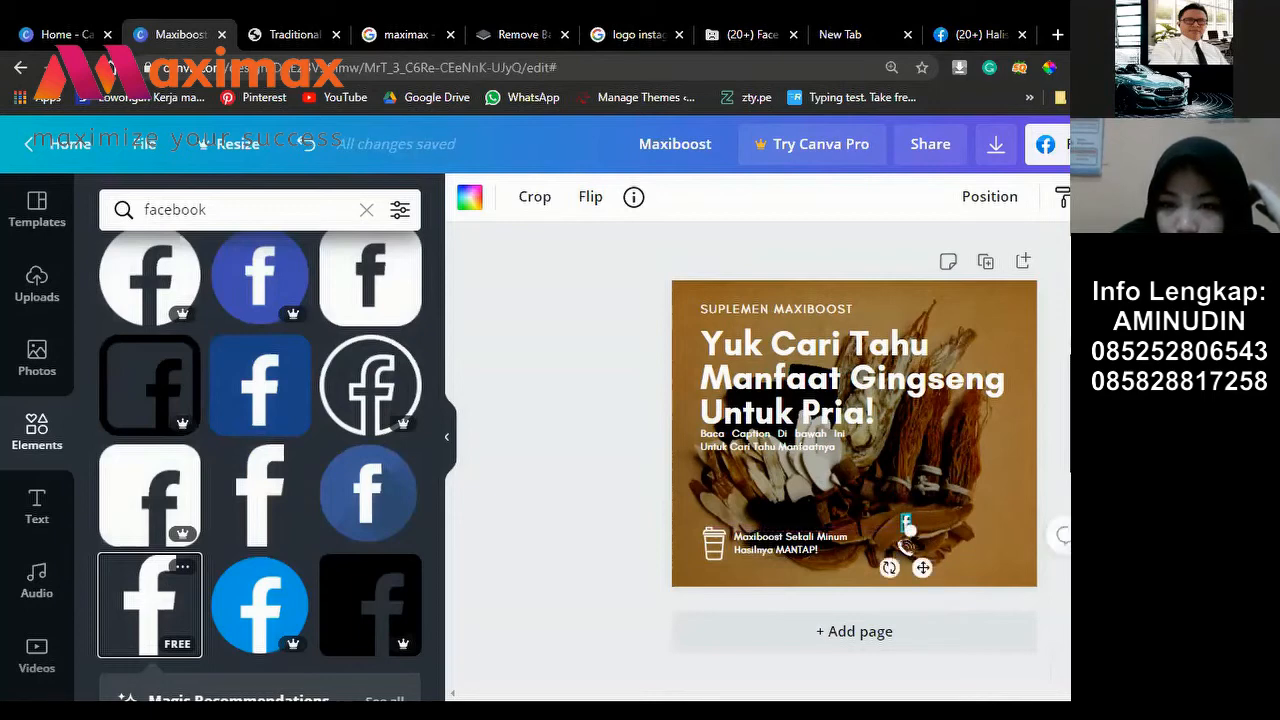
left_click_drag(905, 546, 921, 576)
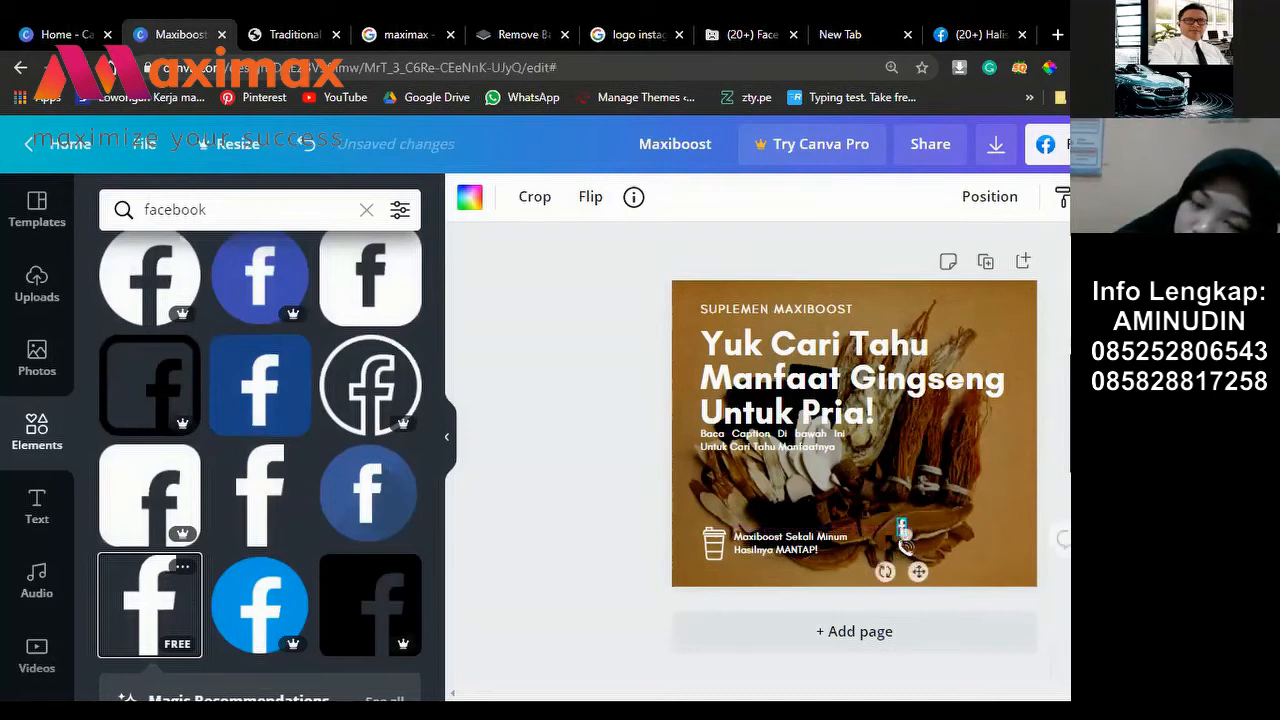
left_click(910, 552)
Step: Remove the phone icon and set the Facebook logo slightly lower beside the tagline
left_click(903, 546)
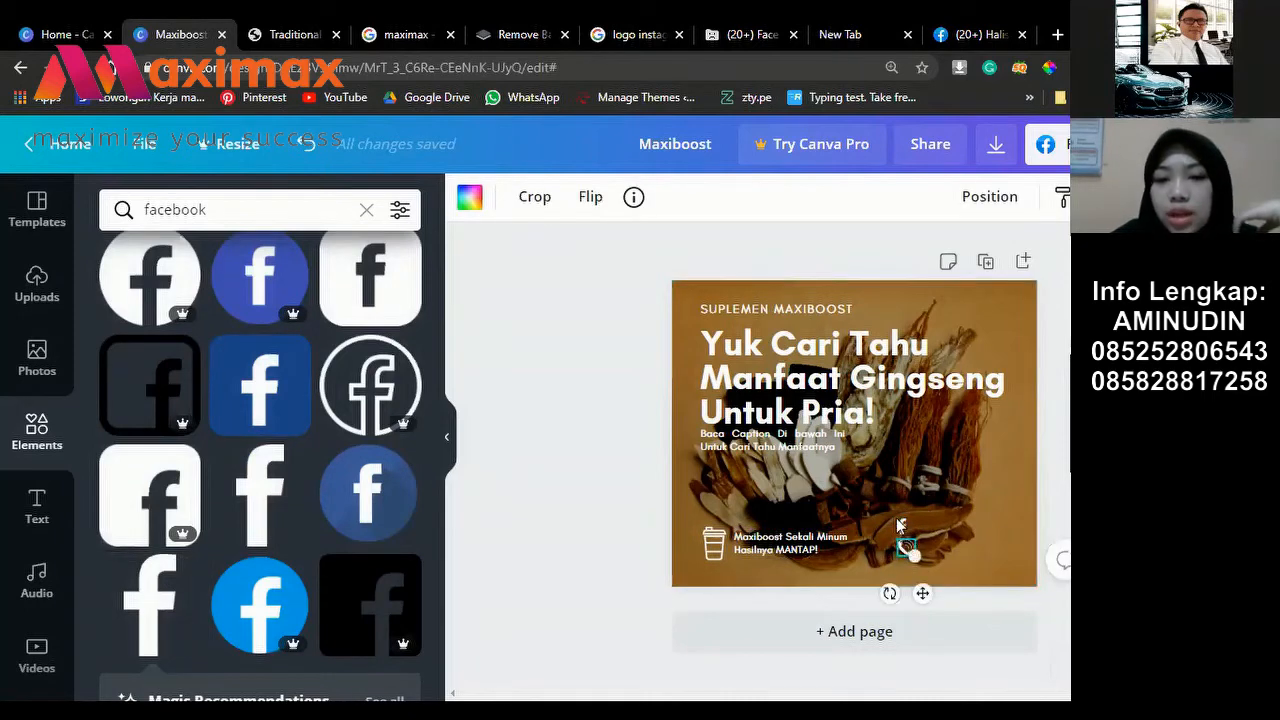
key("Escape")
left_click(903, 531)
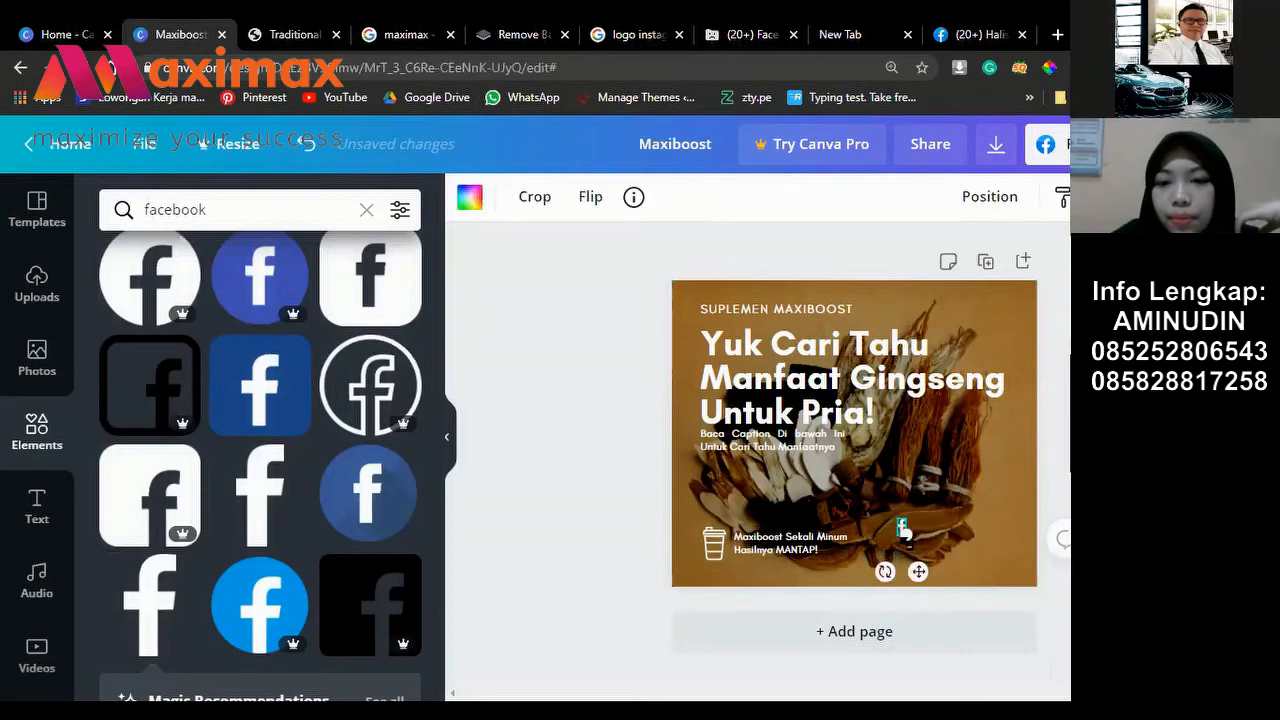
left_click(903, 531)
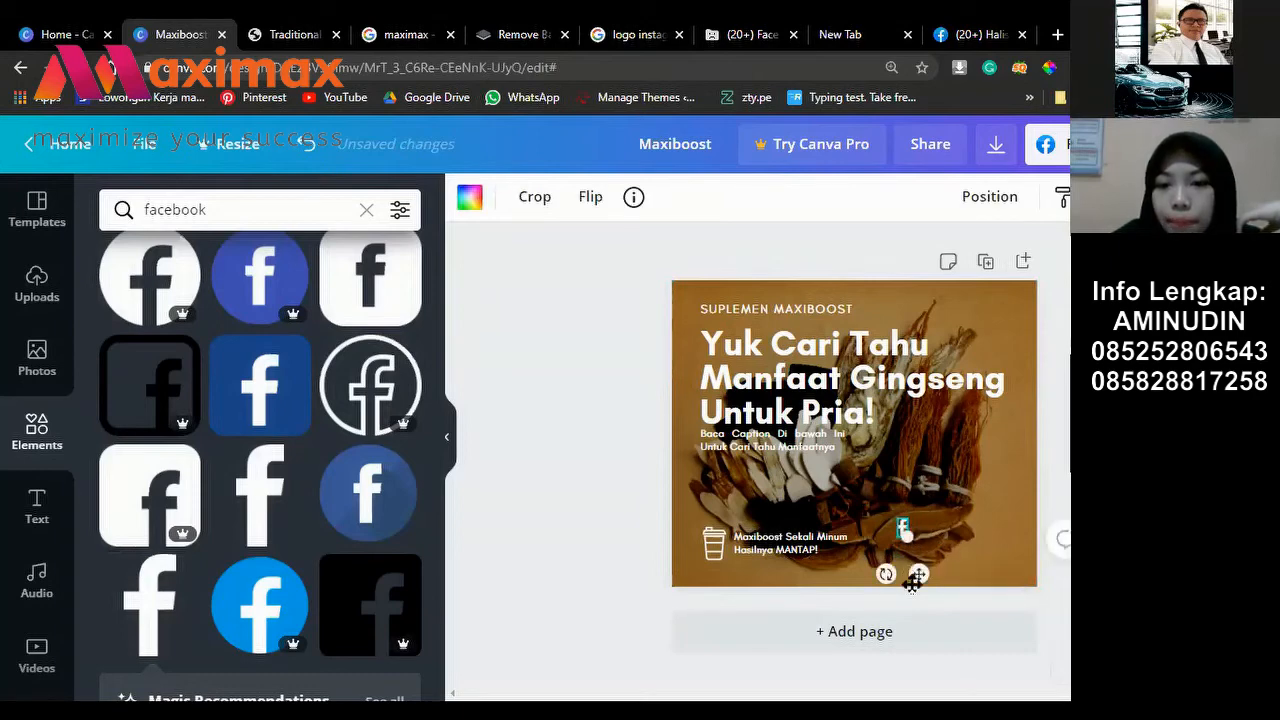
left_click_drag(912, 585, 910, 597)
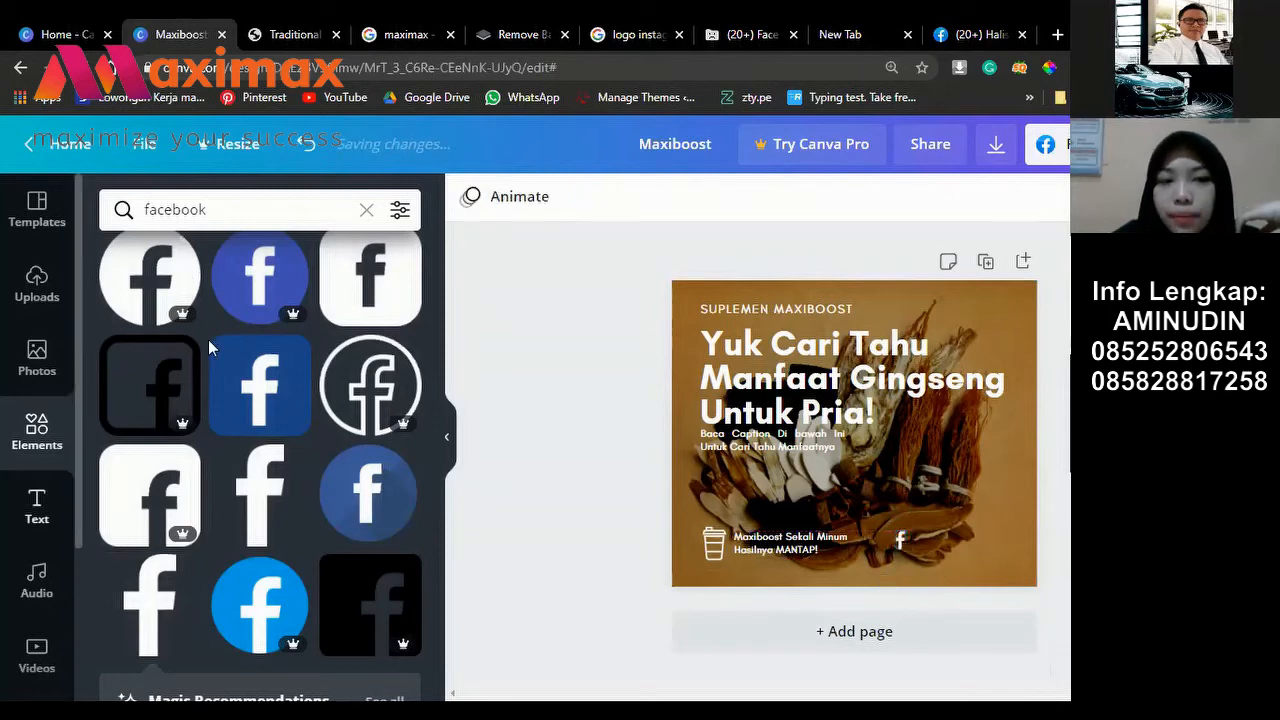
left_click(37, 505)
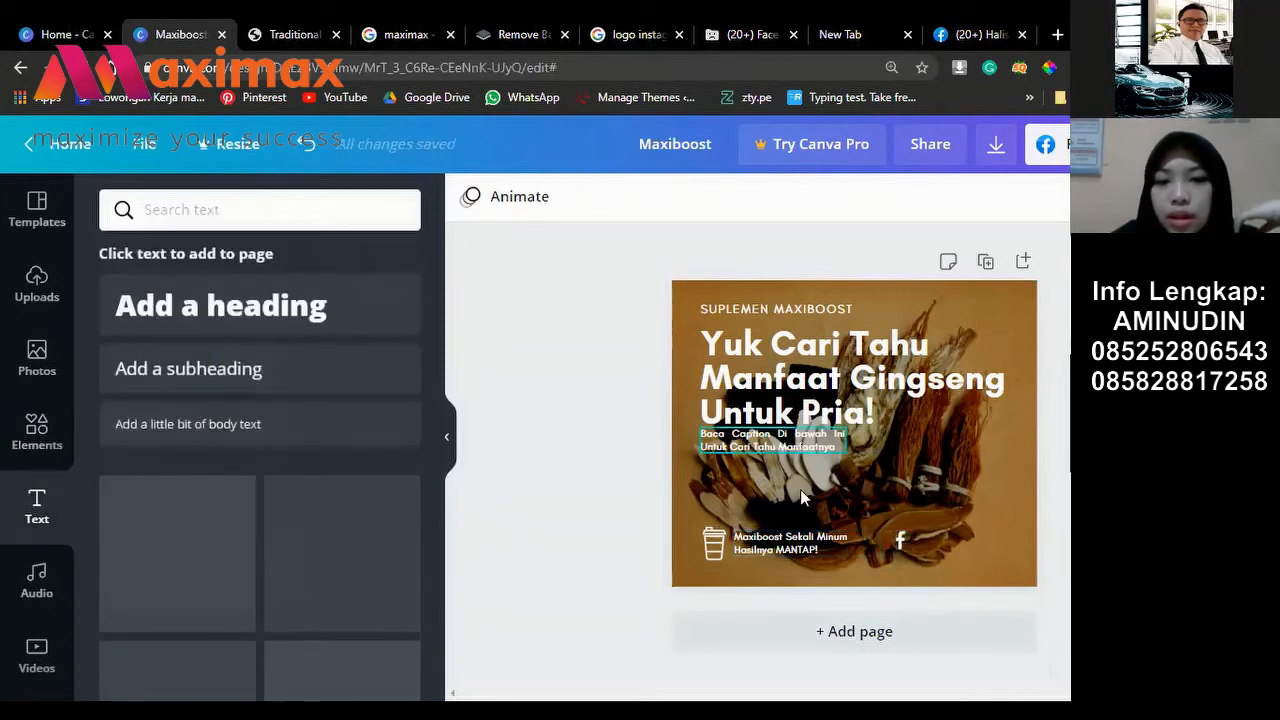
Step: Add a new body text box to the post
left_click(808, 441)
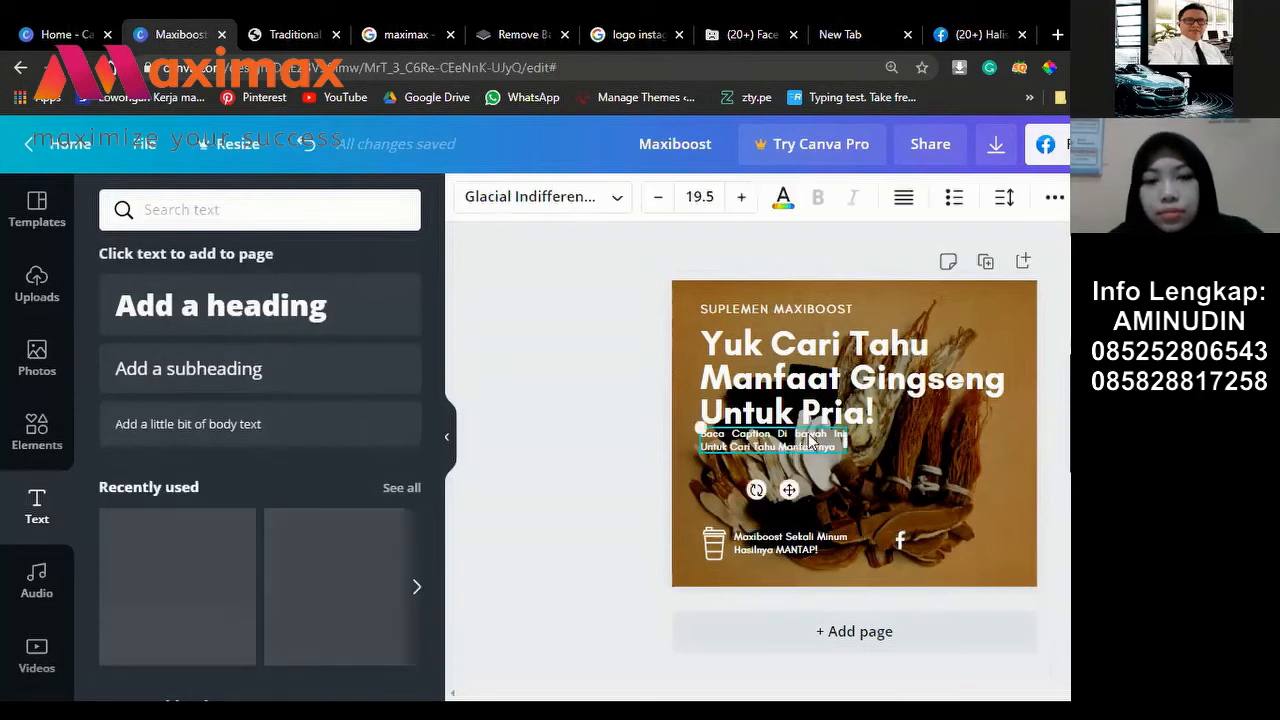
left_click(150, 410)
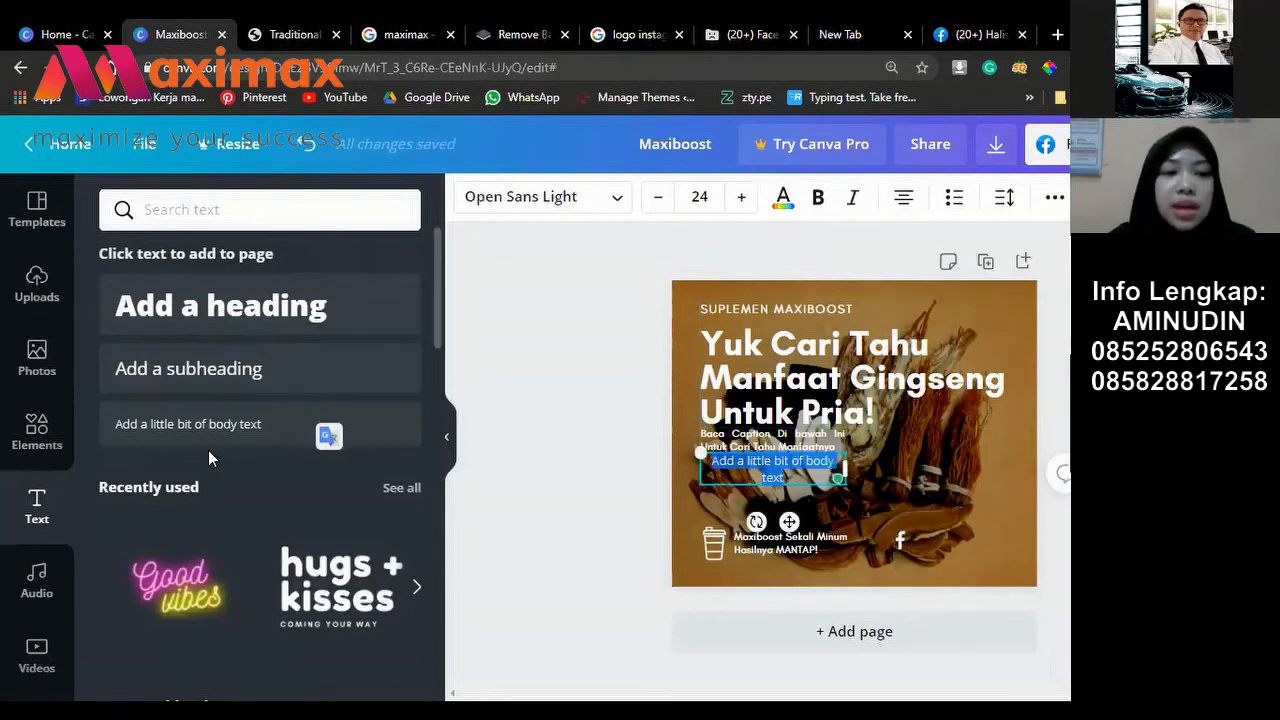
scroll(195, 405, "down", 1)
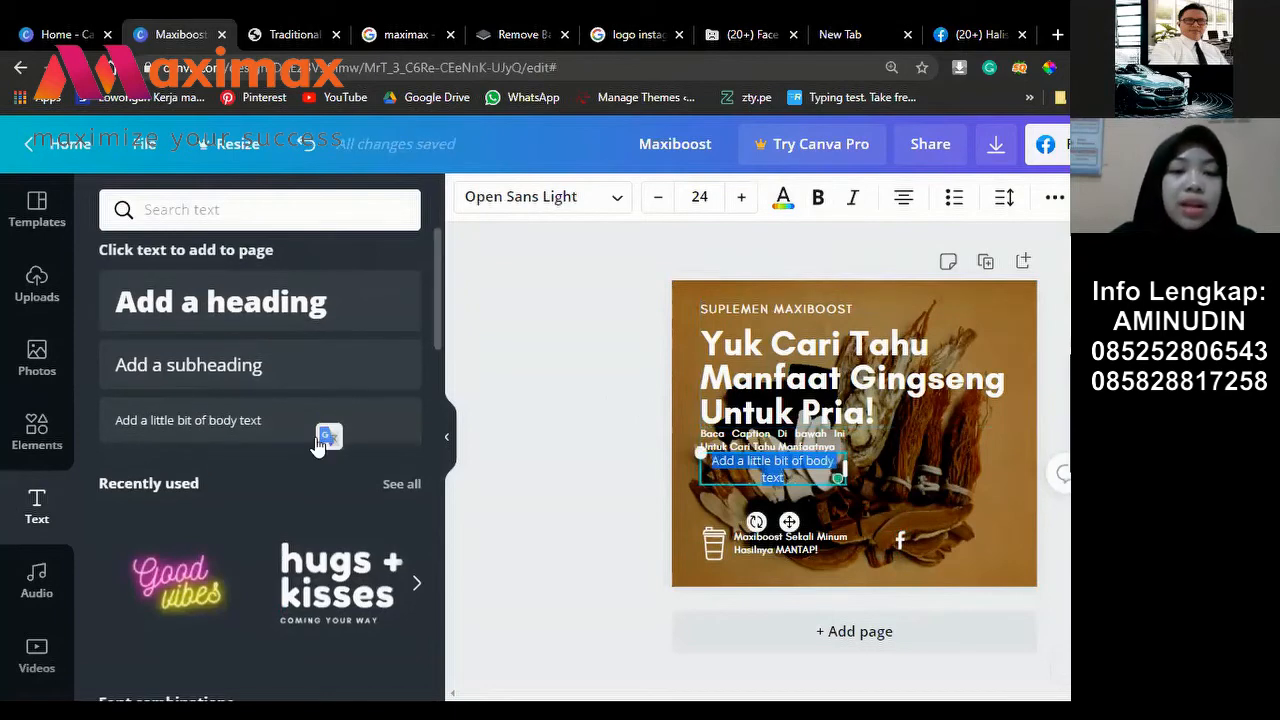
scroll(316, 460, "down", 2)
scroll(357, 394, "down", 3)
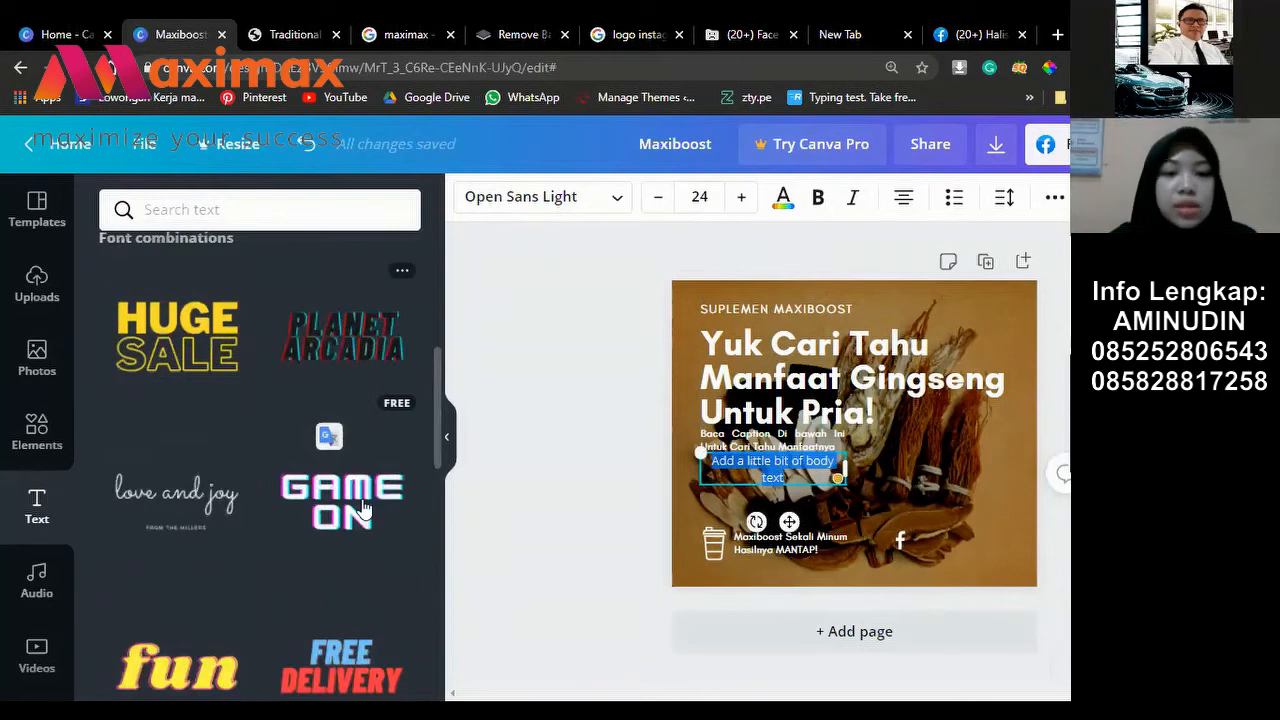
scroll(323, 574, "down", 3)
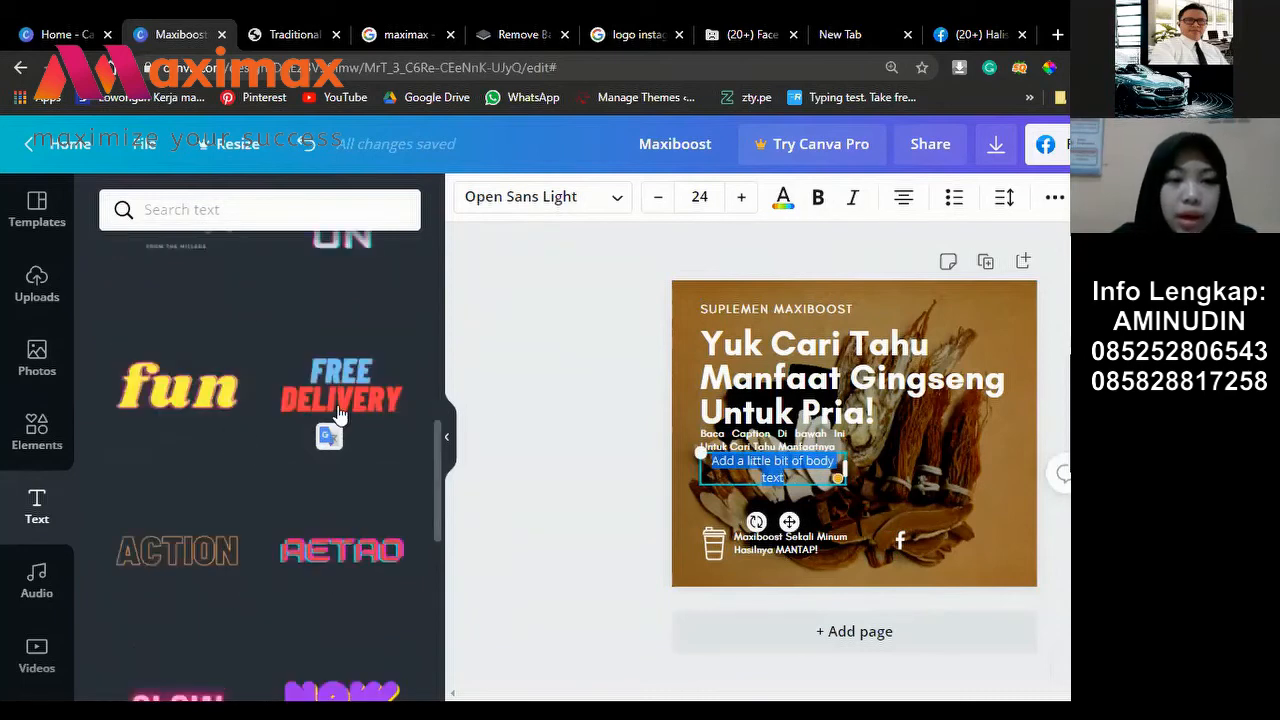
scroll(223, 545, "down", 1)
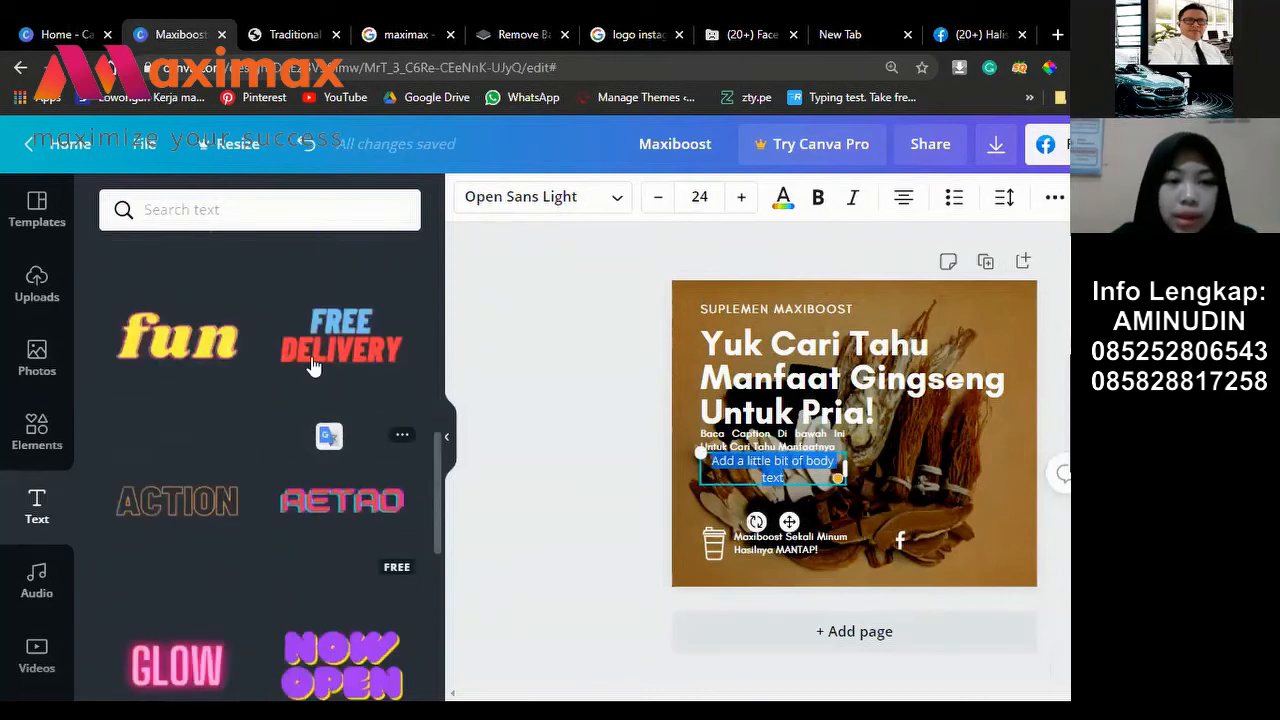
scroll(313, 367, "down", 3)
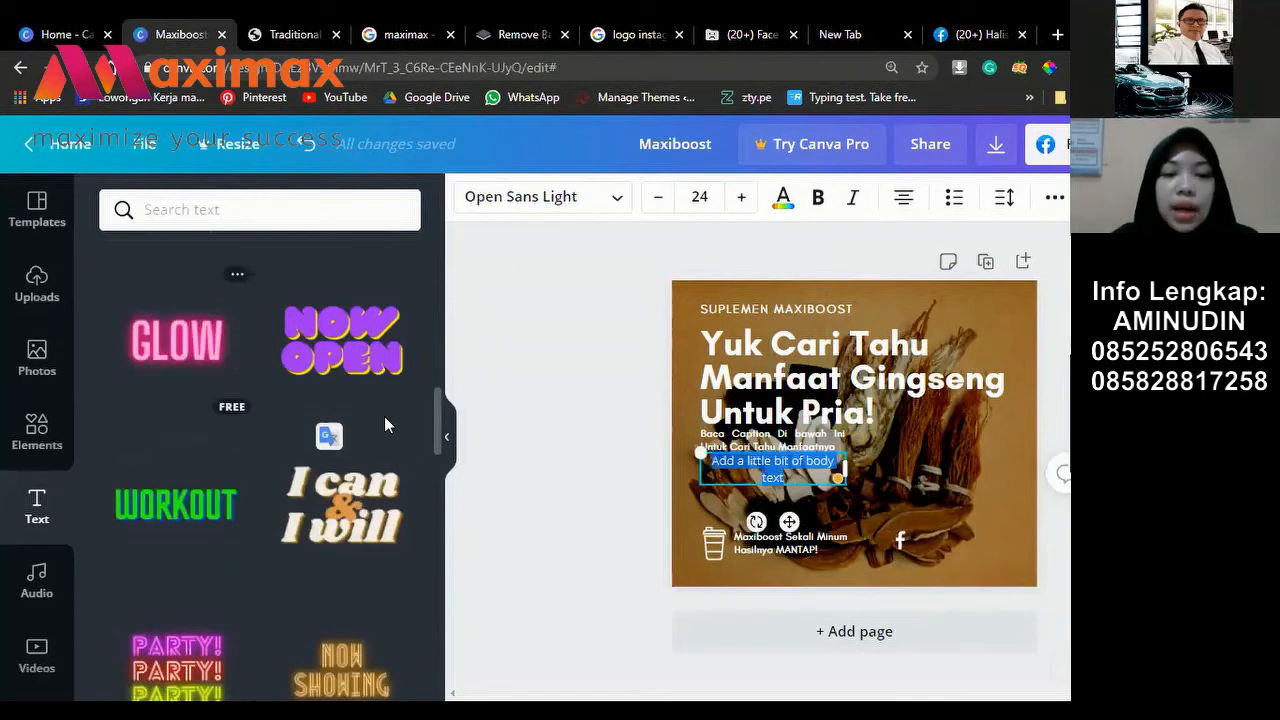
scroll(384, 416, "up", 3)
scroll(346, 363, "up", 6)
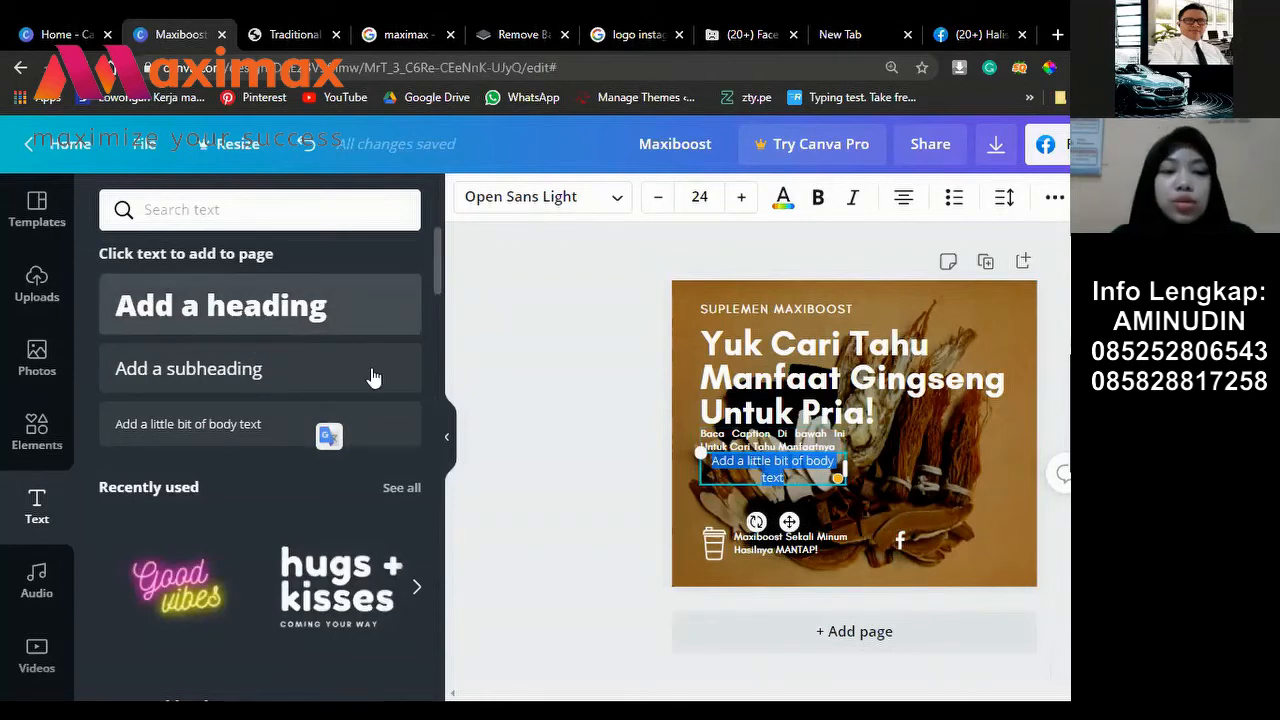
Step: Replace the placeholder text with the brand's Facebook page handle
double_click(784, 478)
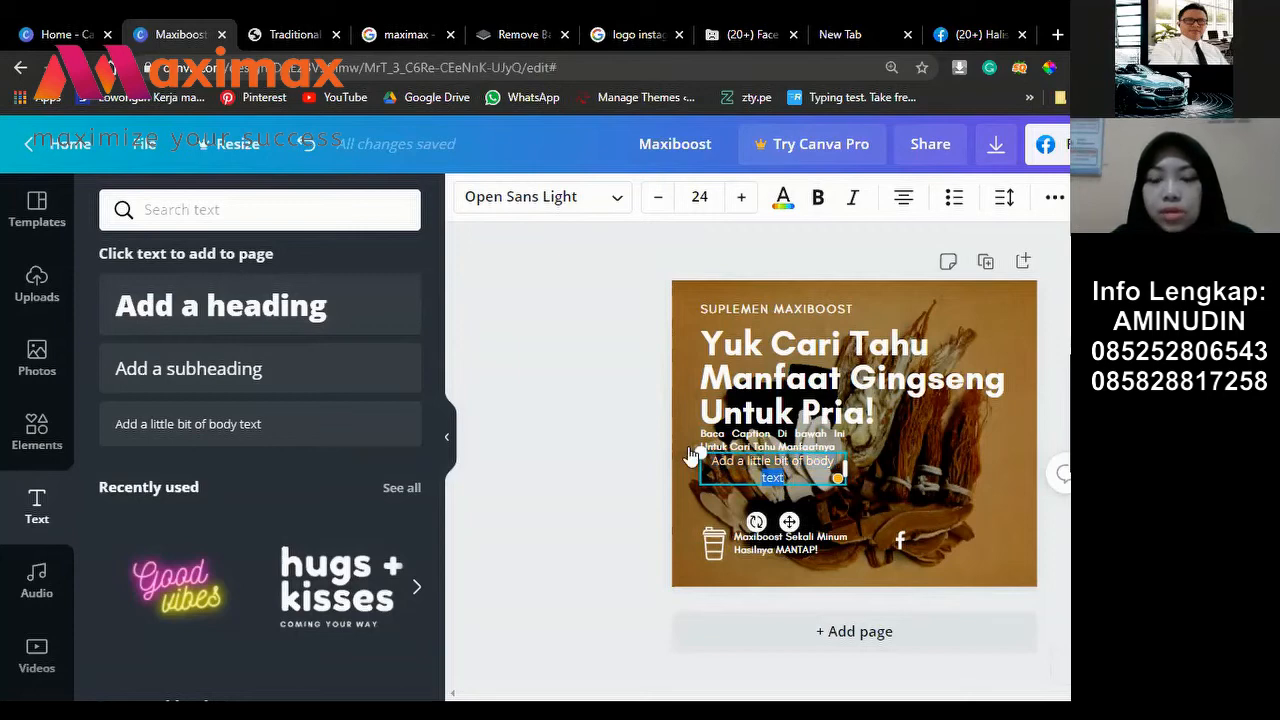
key("ctrl+a")
key("BackSpace")
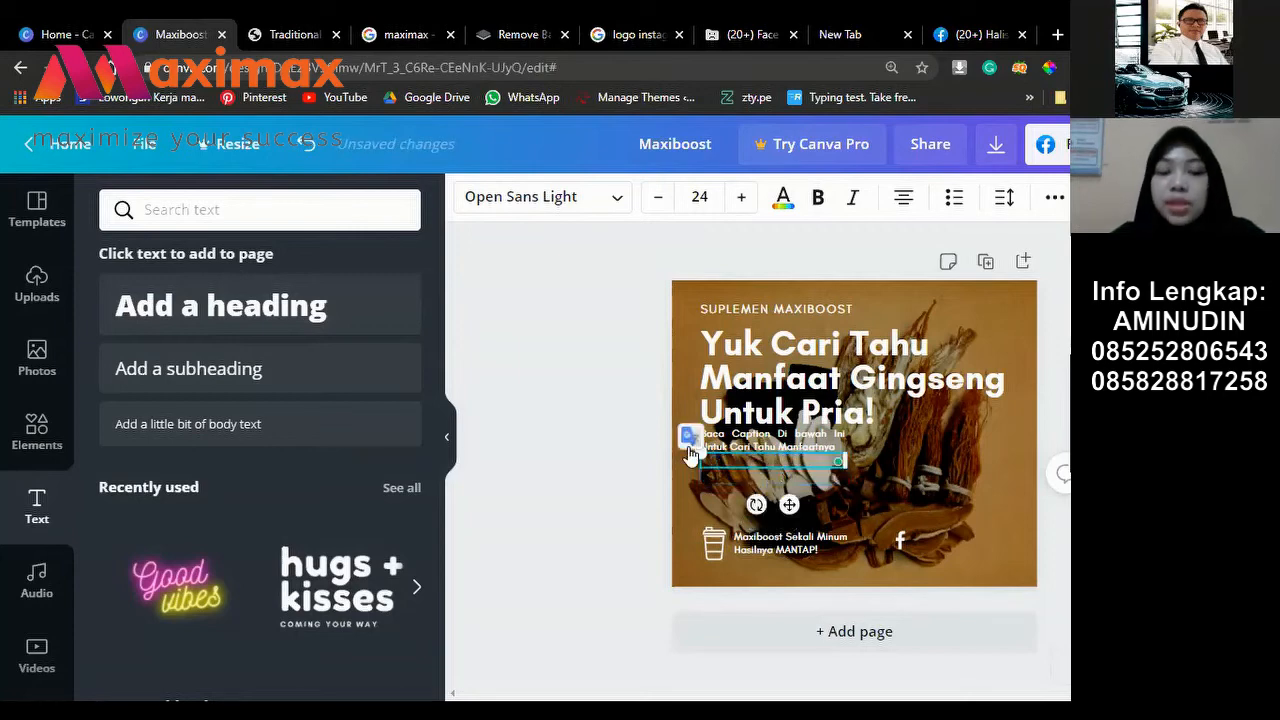
type("Maximaxindonesia")
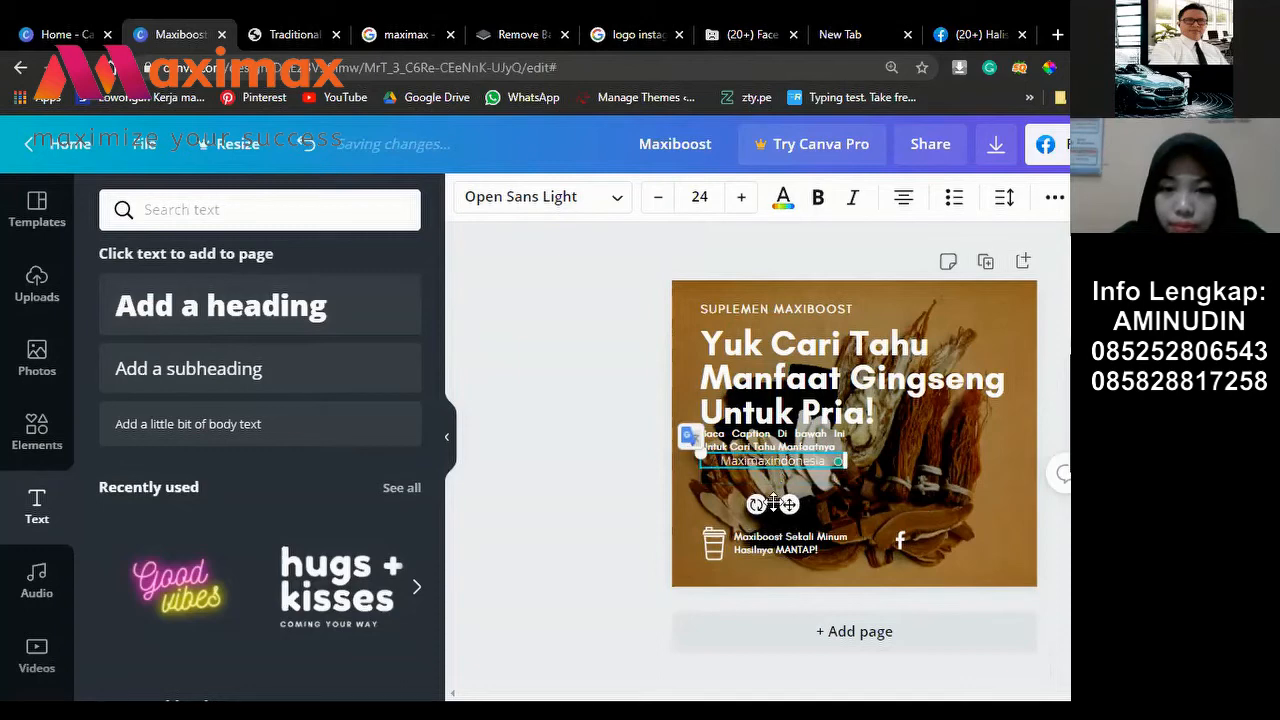
Step: Make the handle text smaller and position it beside the Facebook logo
mouse_move(925, 546)
left_mouse_down()
mouse_move(980, 566)
mouse_move(947, 540)
left_mouse_up()
key("ctrl+z")
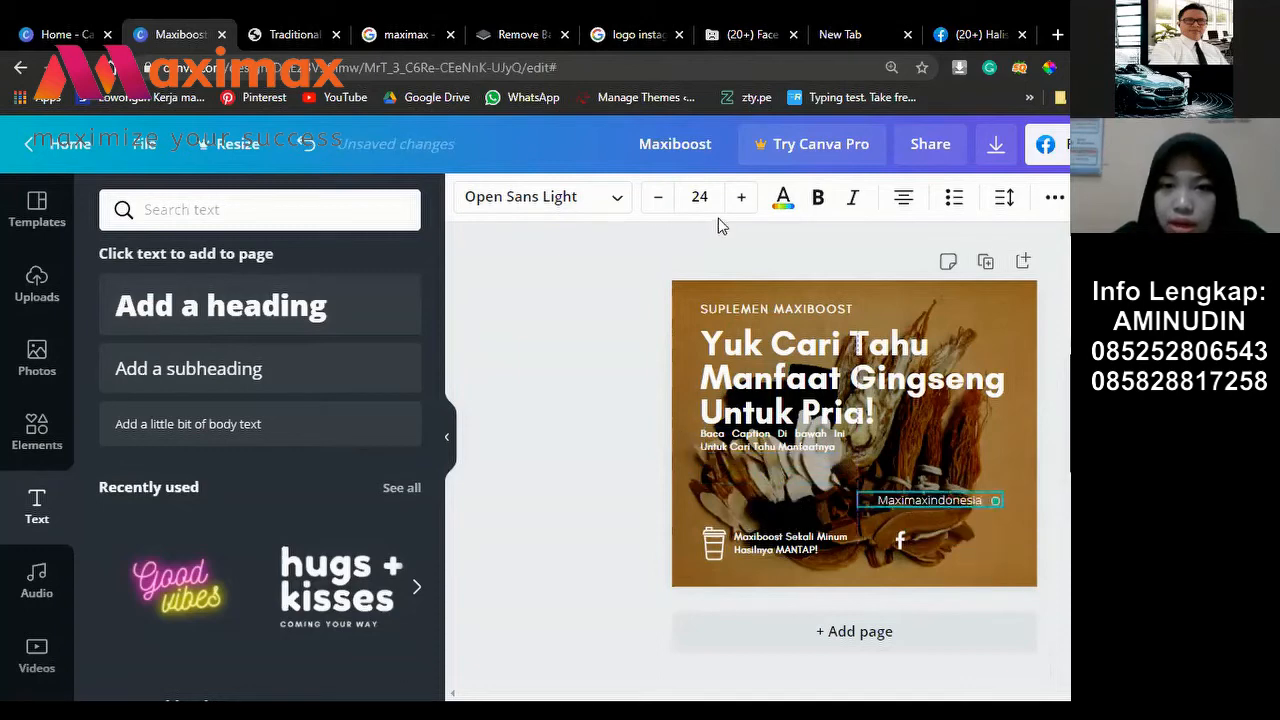
left_click(658, 205)
left_click(658, 205)
left_click(658, 205)
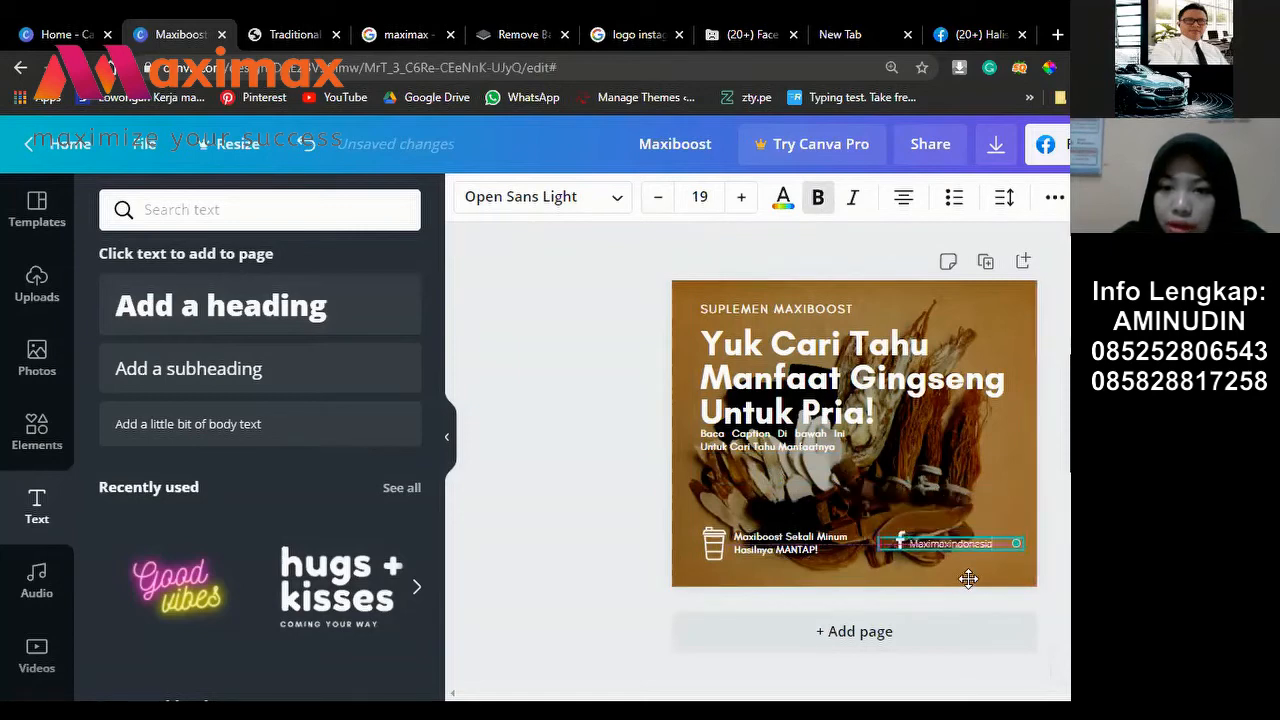
key("shift+Right")
key("shift+Right")
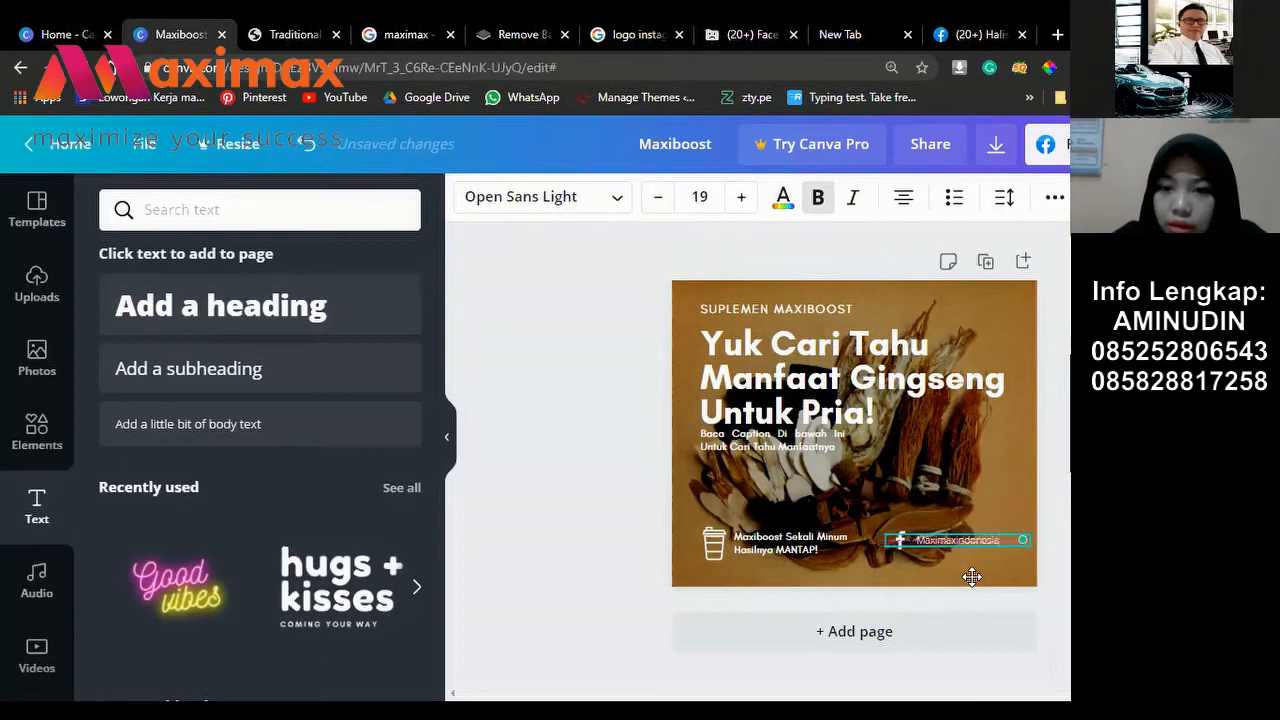
key("shift+Left")
key("shift+Left")
key("Escape")
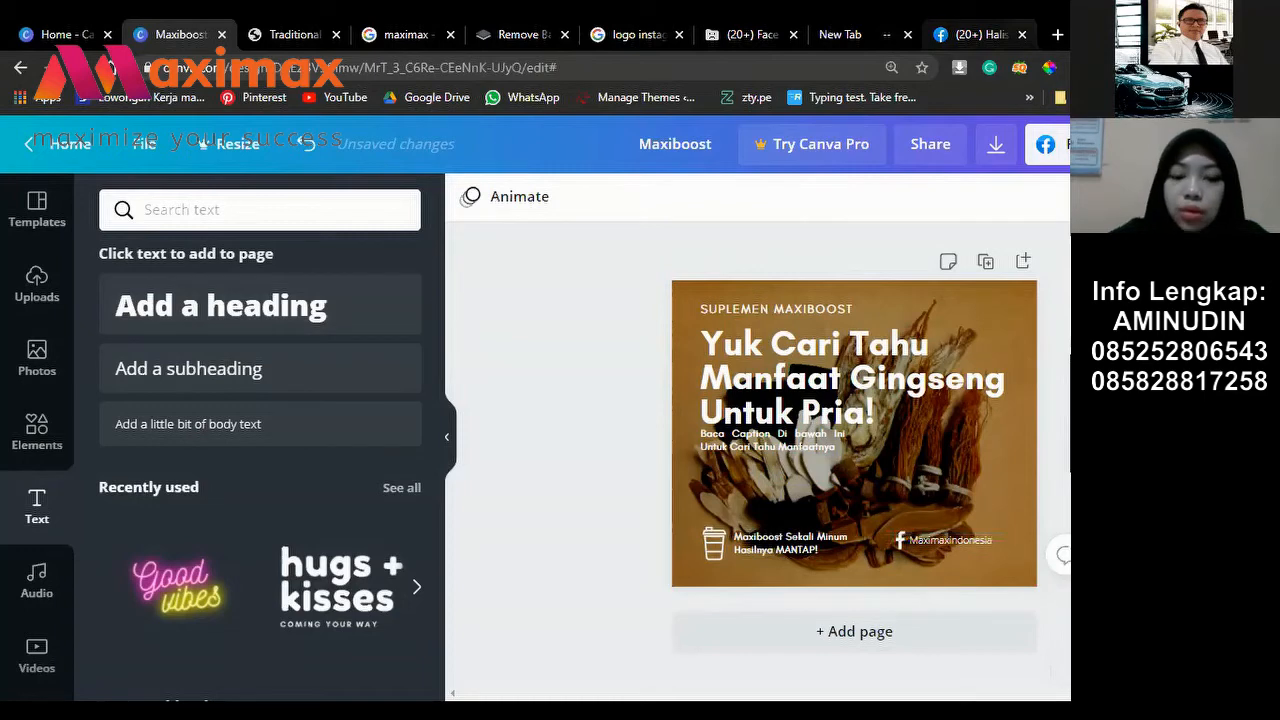
Step: Search Google for 'Logo maximax' in an empty browser tab
left_click(886, 30)
type("maxima")
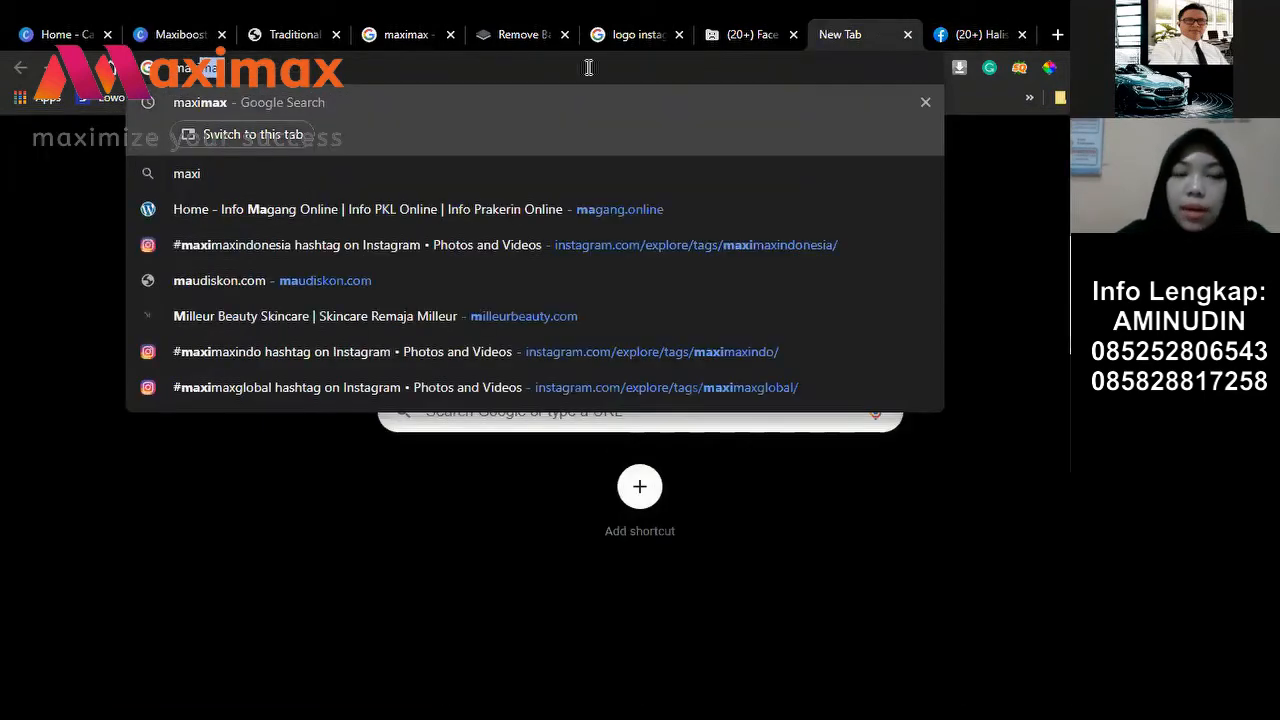
key("Return")
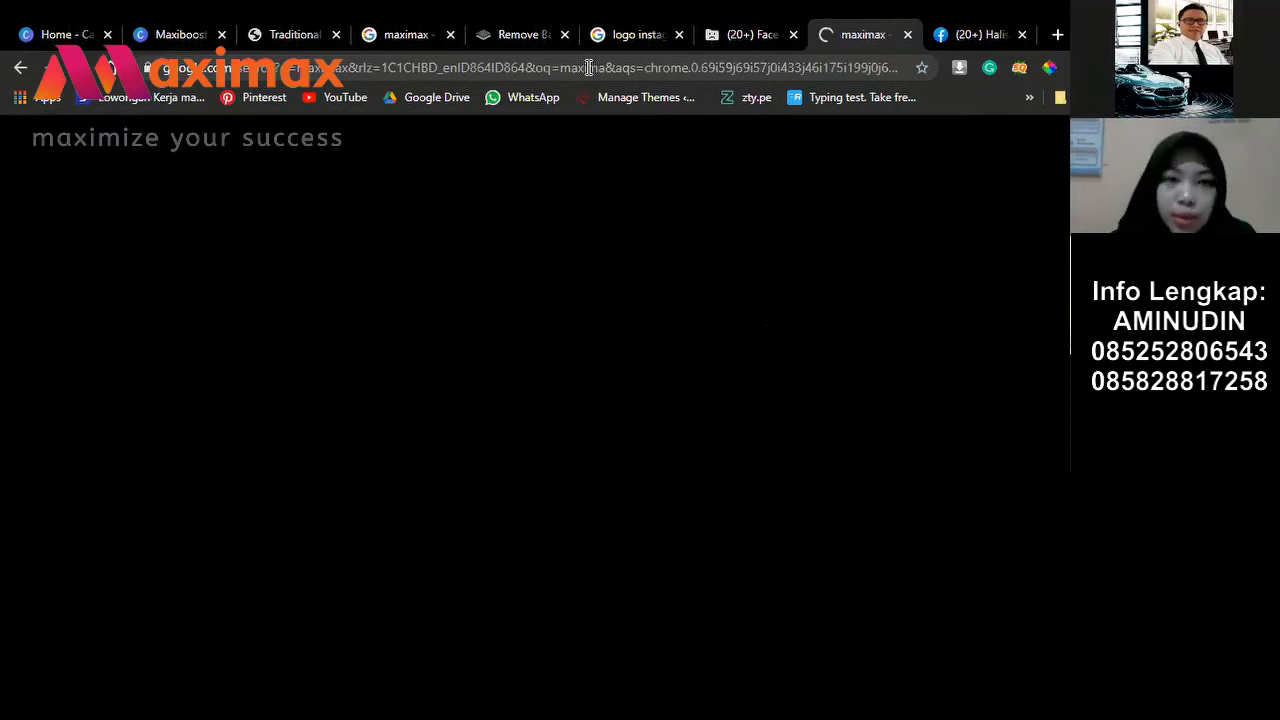
scroll(121, 240, "down", 1)
scroll(121, 240, "up", 1)
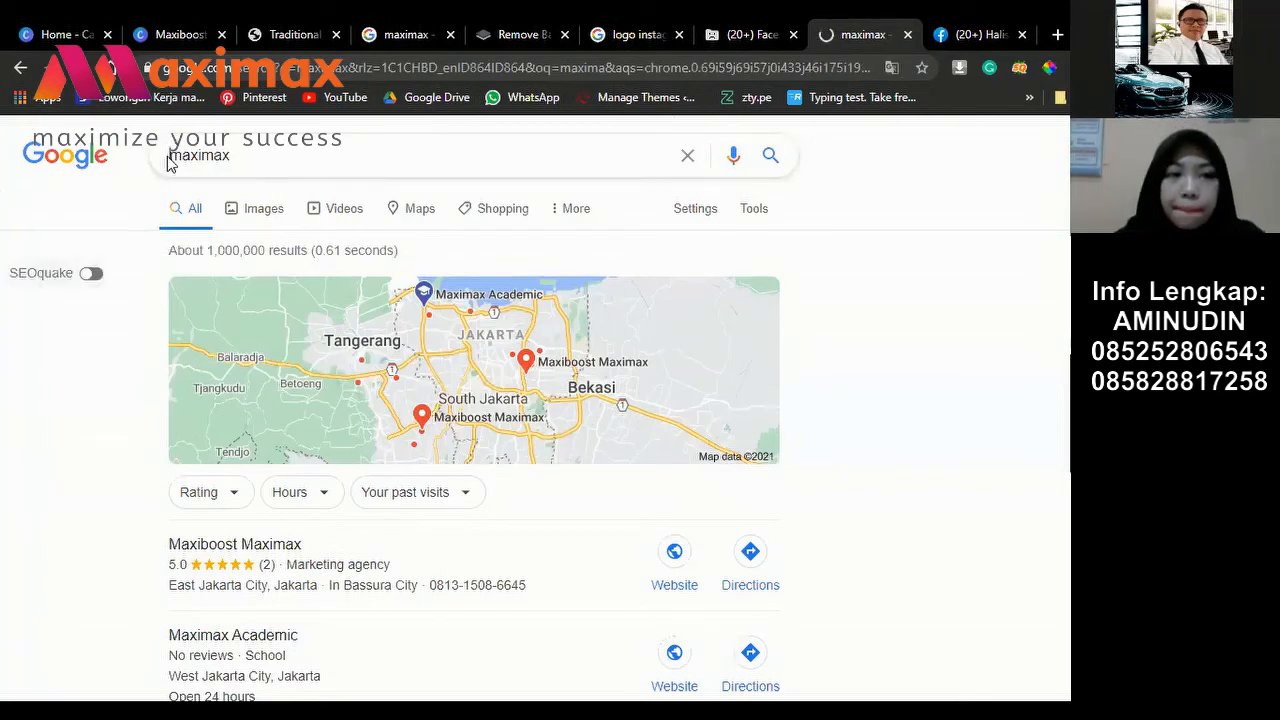
type("Lo")
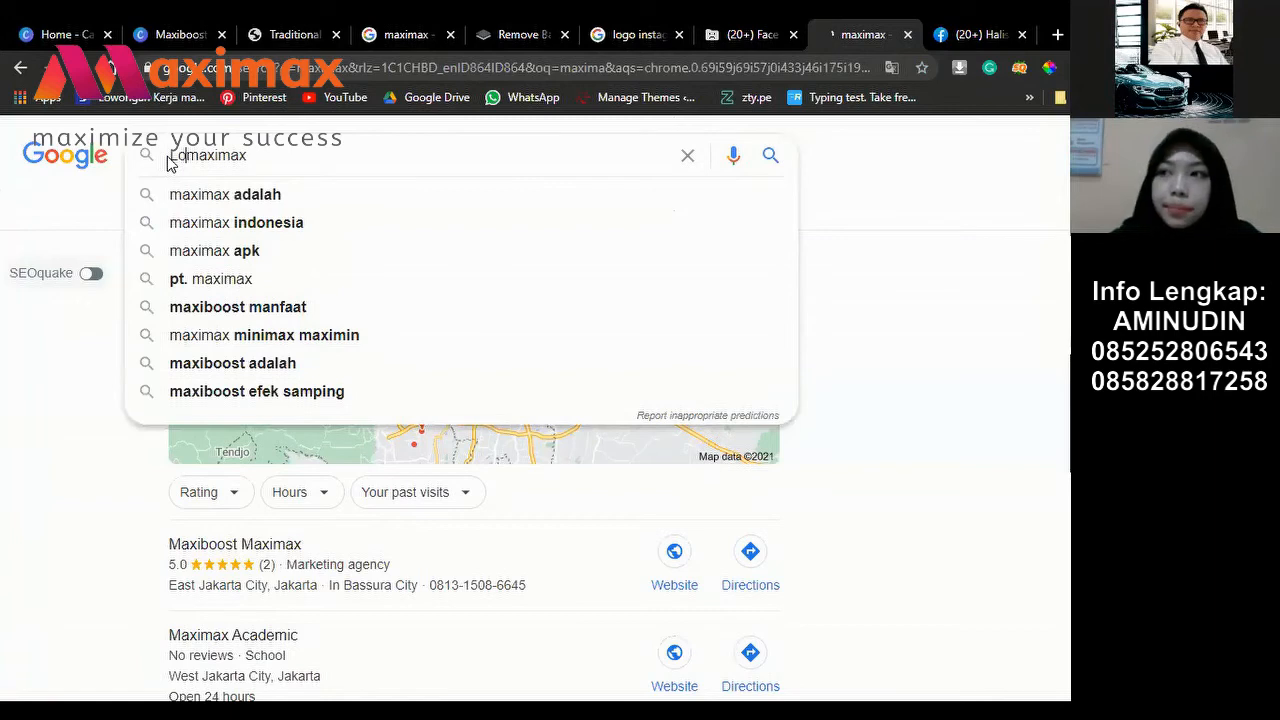
type("go")
key("Return")
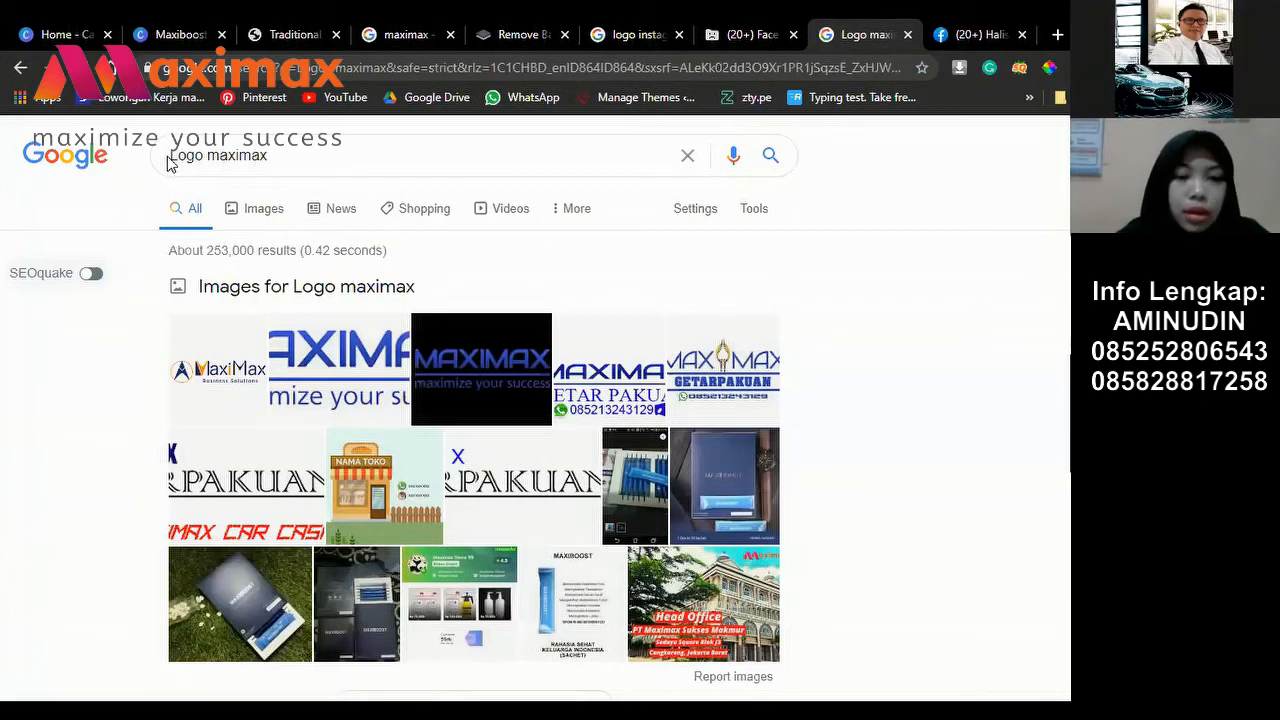
Step: Show image results and preview the blue Maximax Store logo
left_click(258, 214)
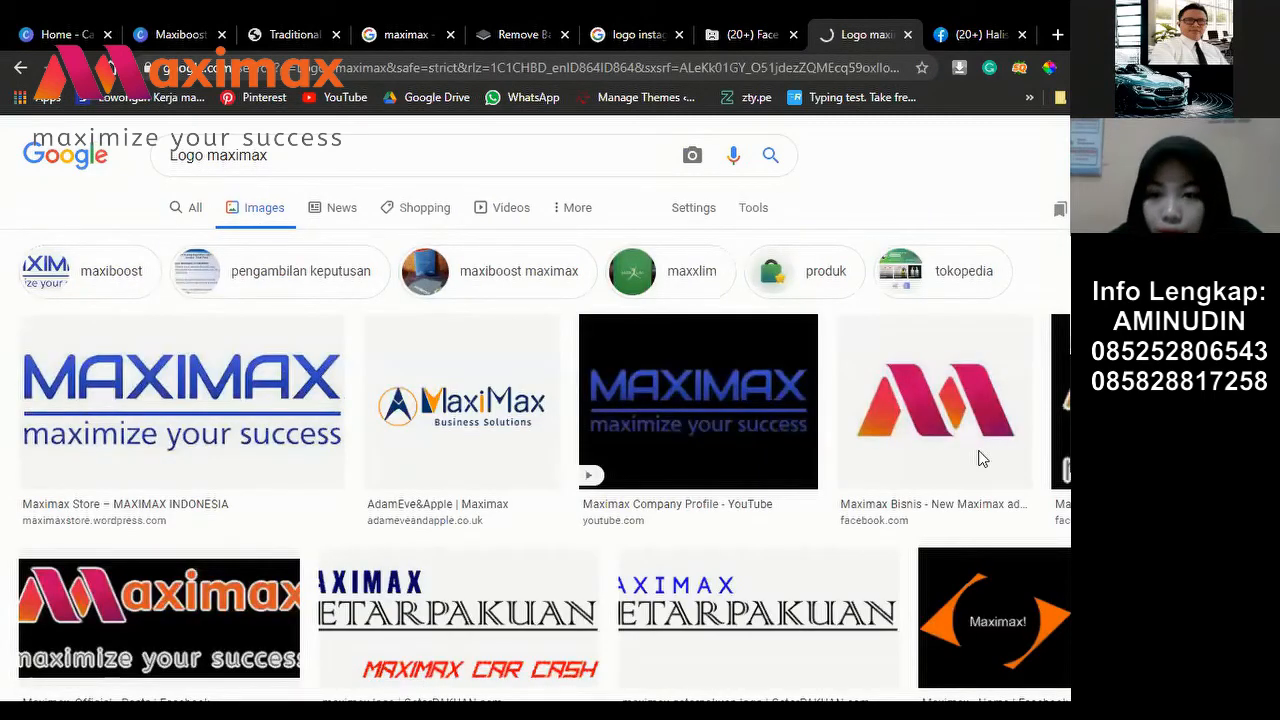
scroll(306, 531, "down", 3)
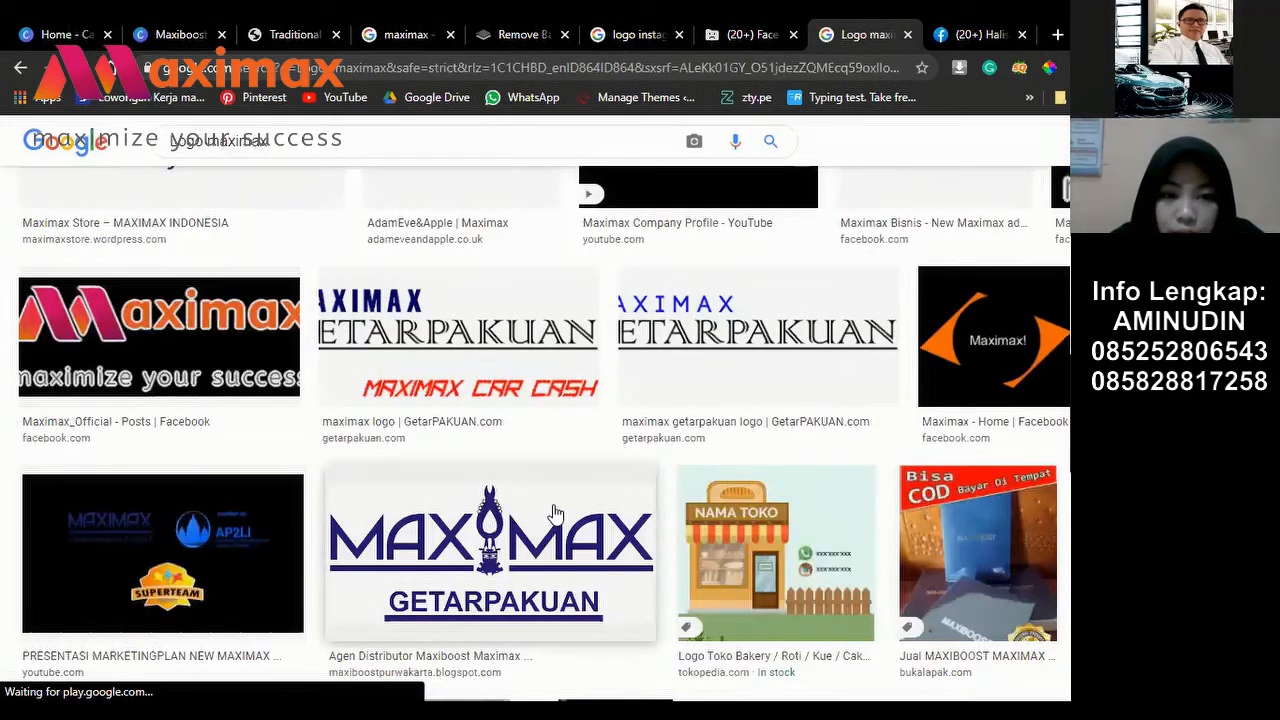
scroll(550, 515, "up", 1)
scroll(805, 393, "up", 2)
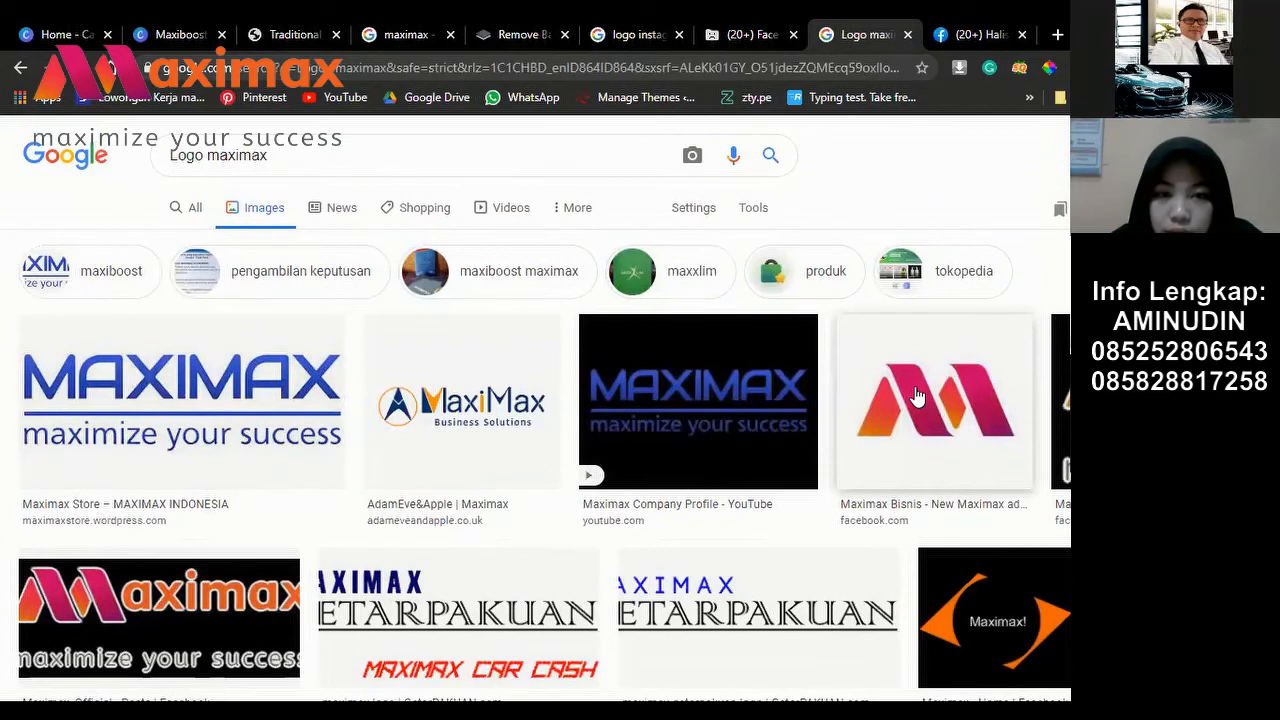
left_click(918, 397)
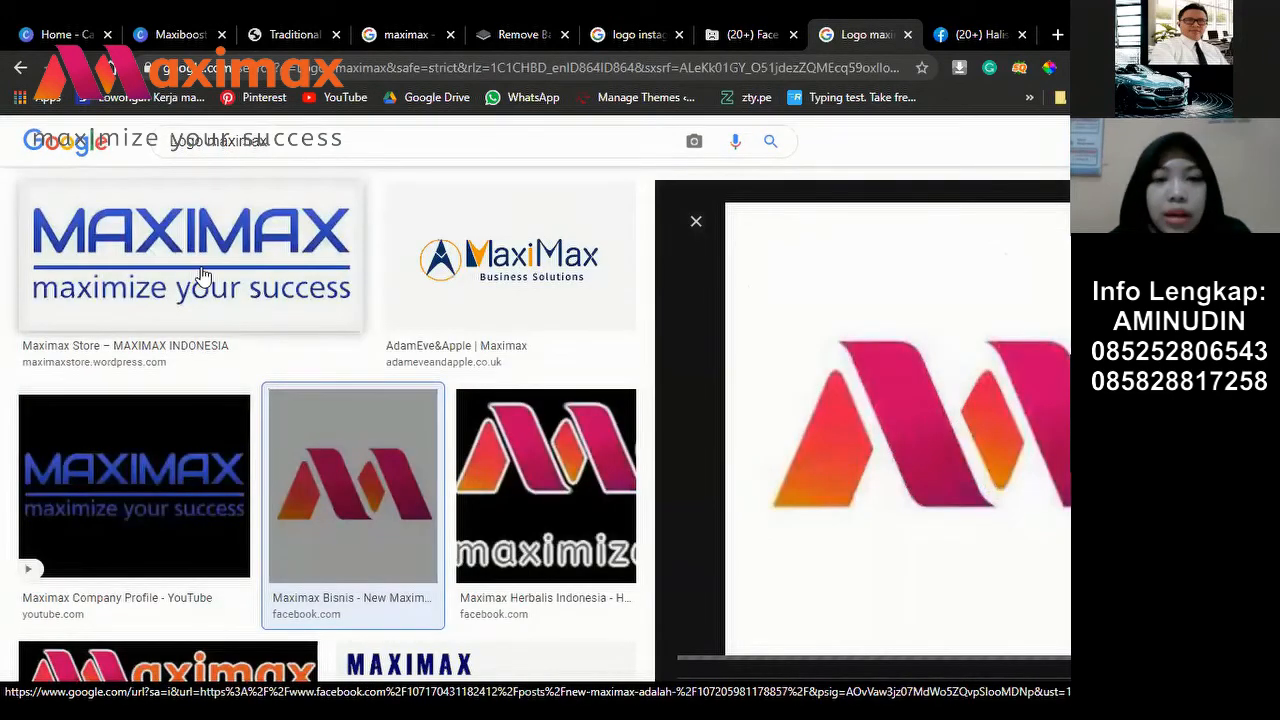
left_click(228, 305)
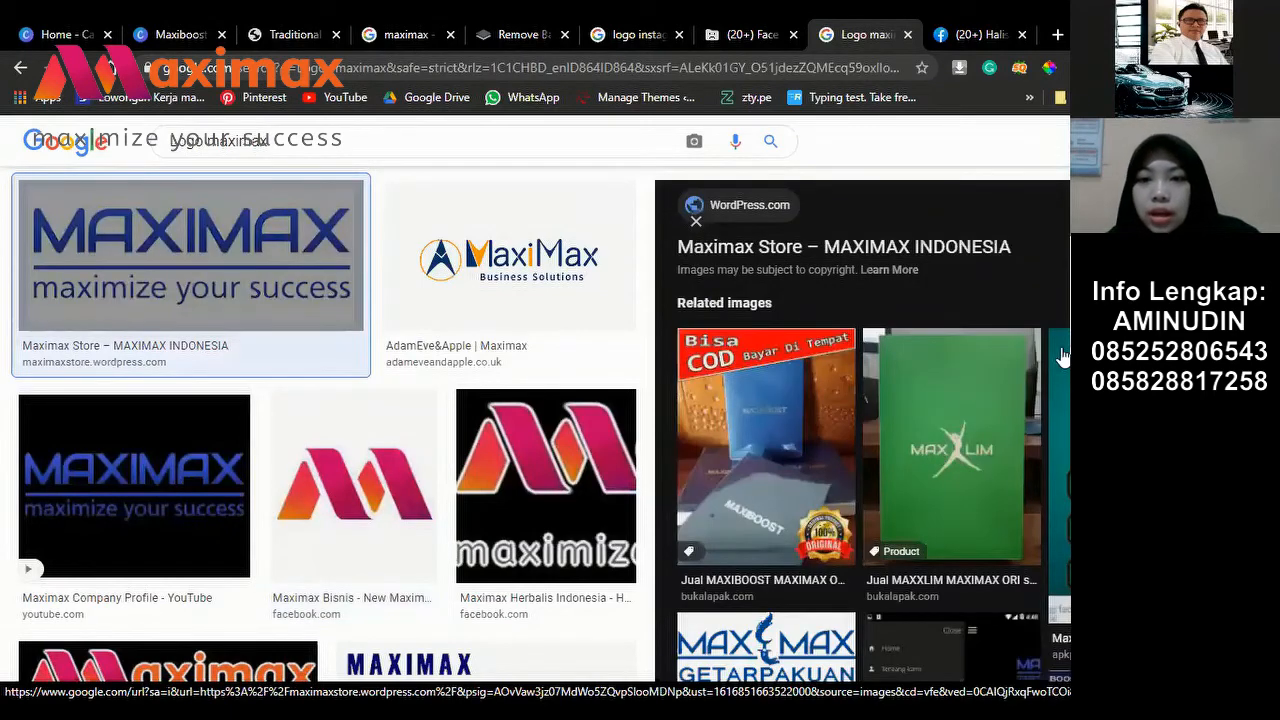
Step: Save the Maximax Store logo as cropped-logo PNG and return to the Canva design
right_click(716, 317)
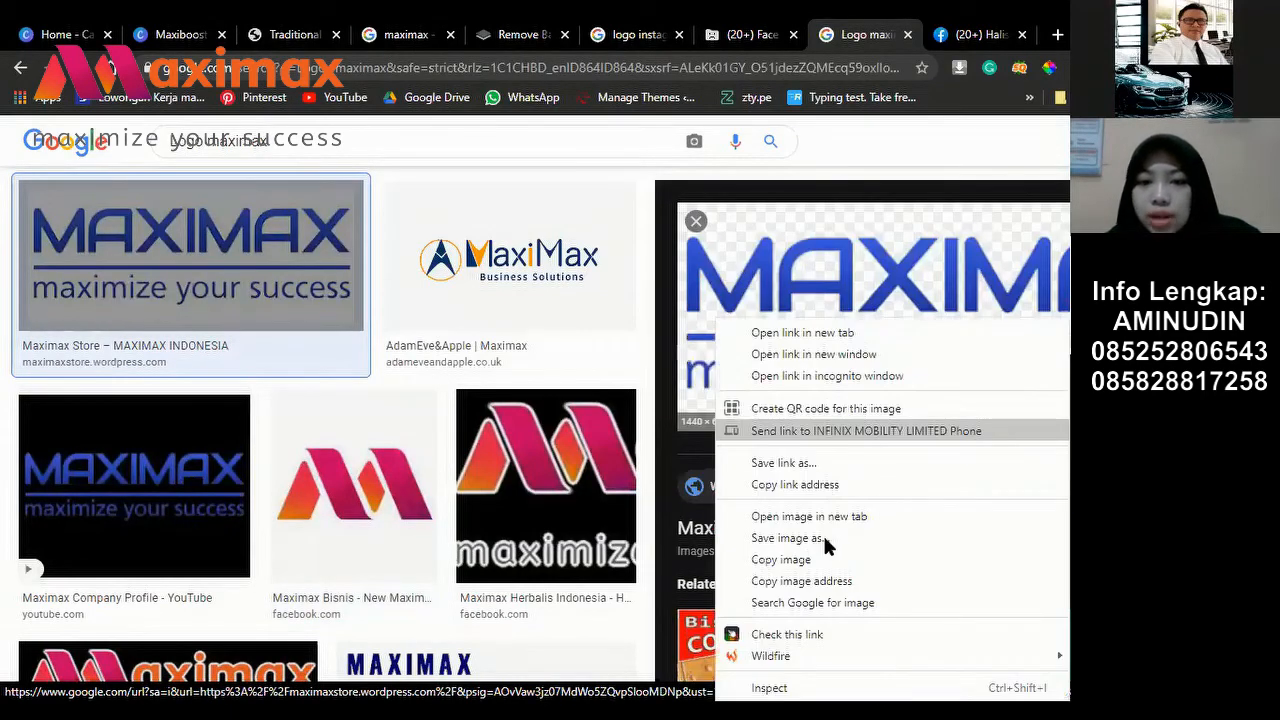
left_click(834, 538)
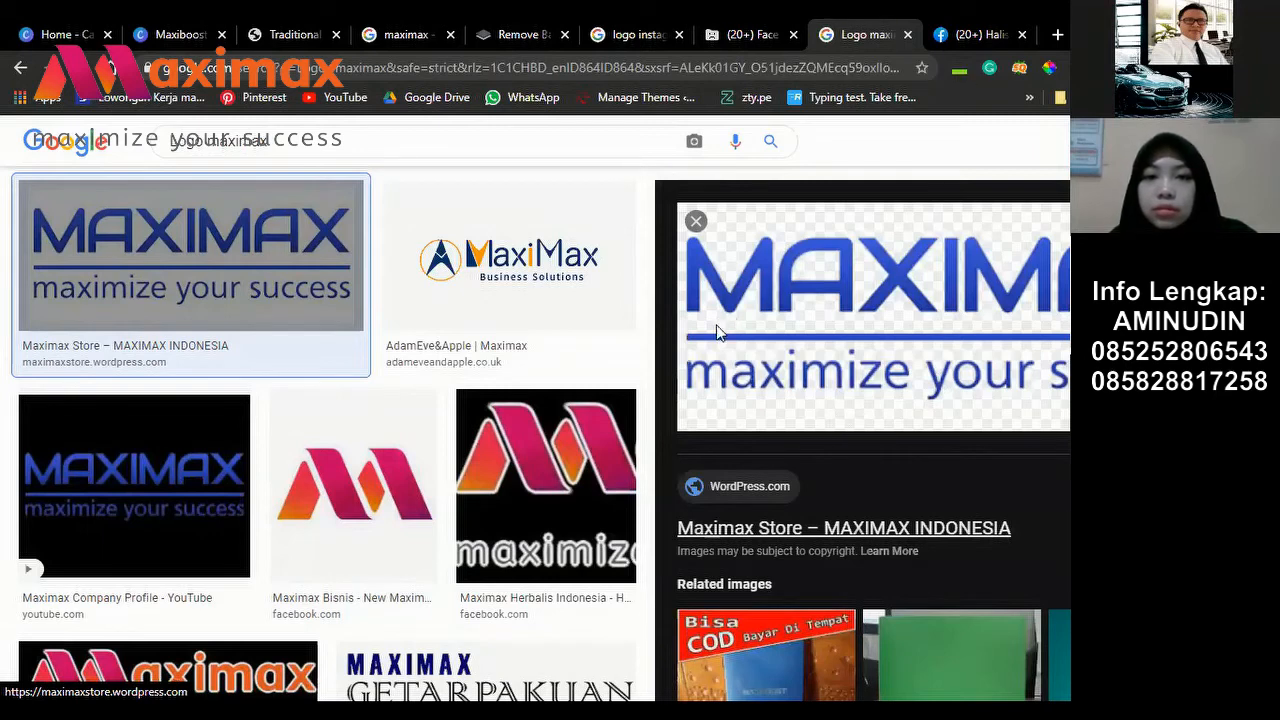
right_click(849, 406)
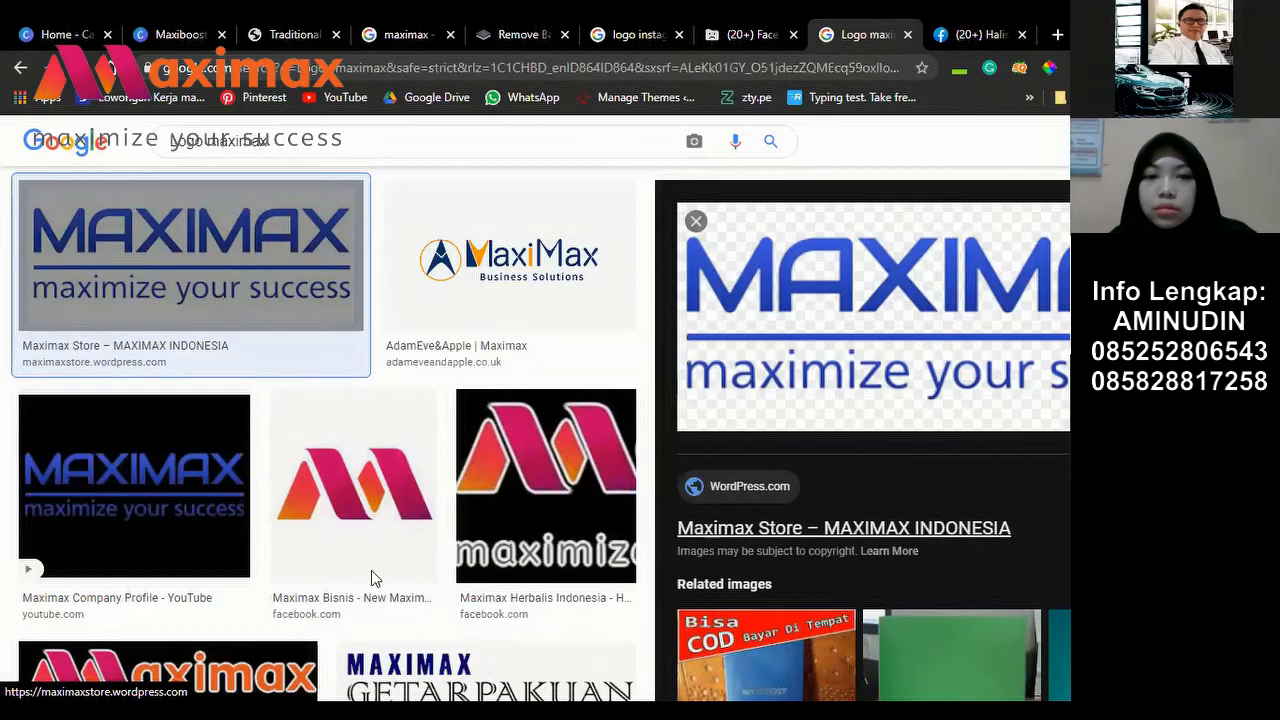
left_click(371, 578)
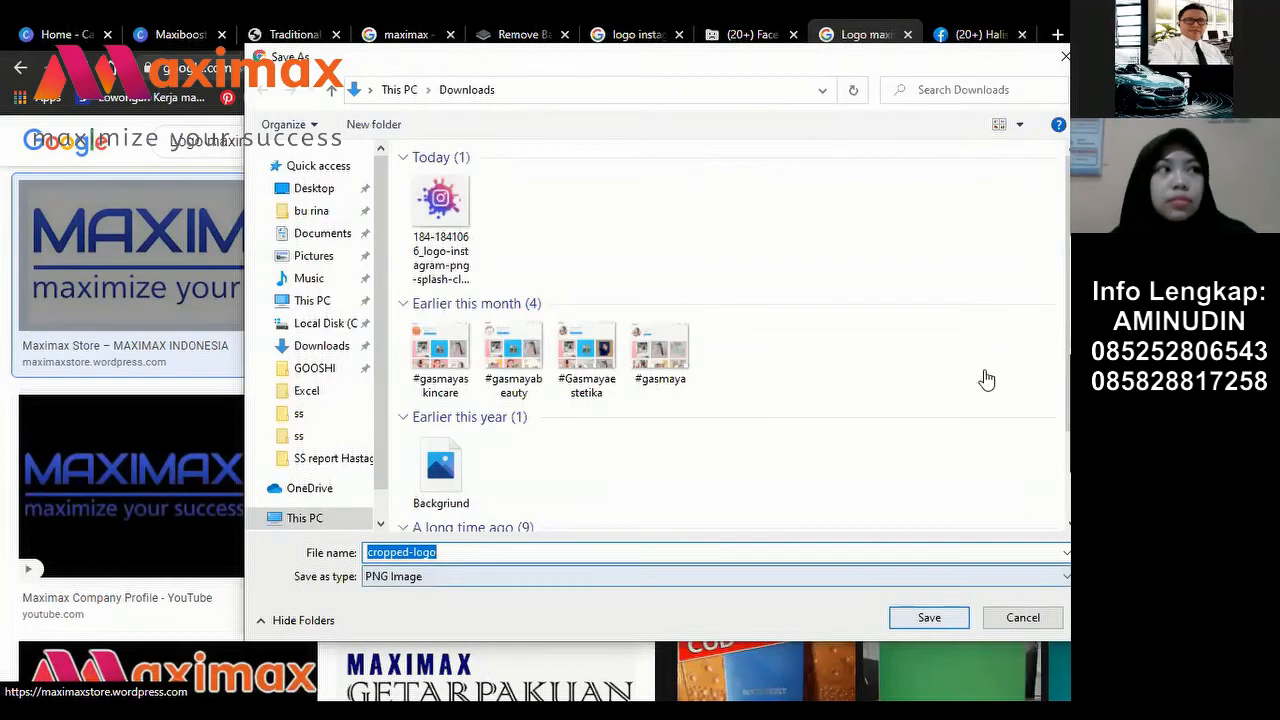
key("Escape")
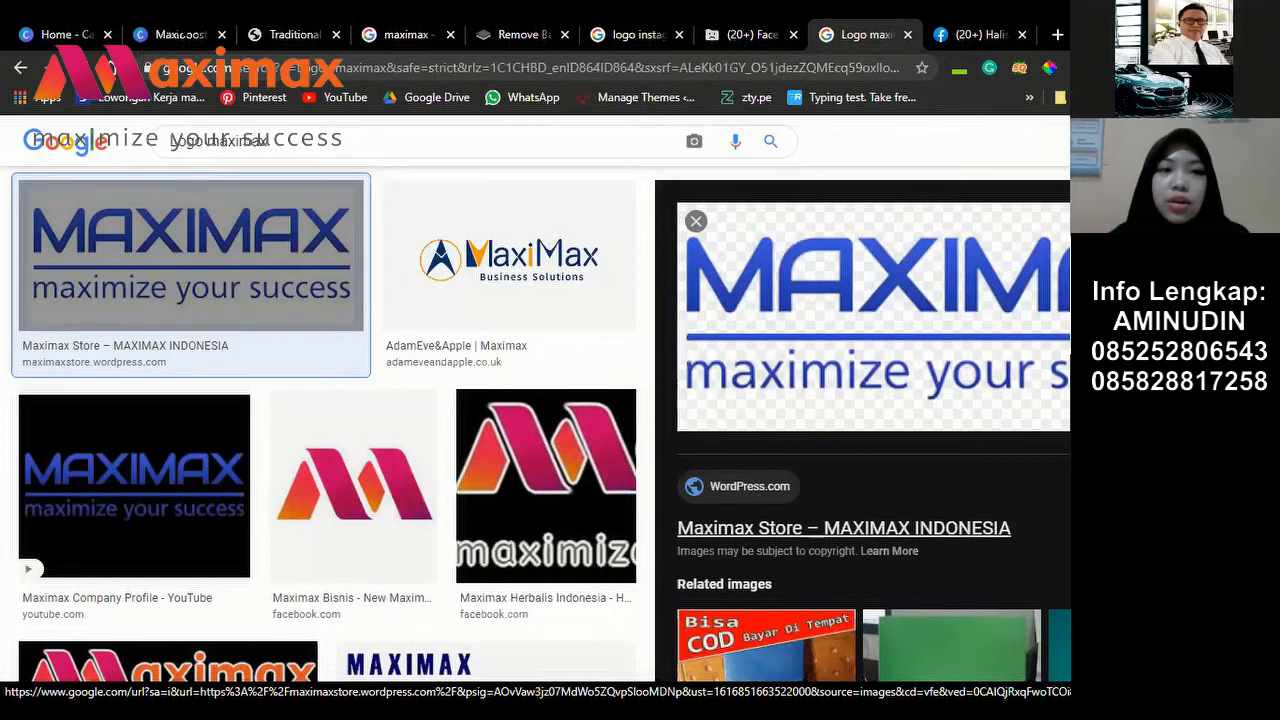
key("ctrl+2")
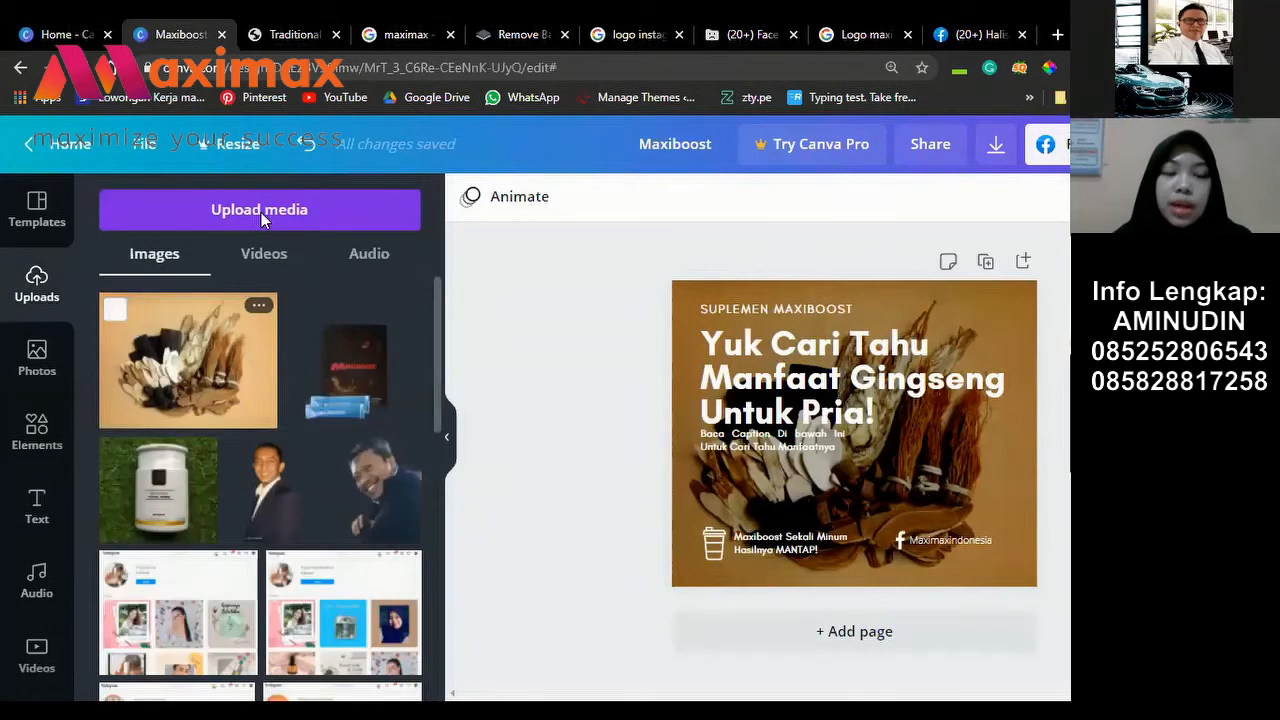
Step: Upload the cropped-logo image from the Downloads folder into Canva's Uploads
left_click(261, 212)
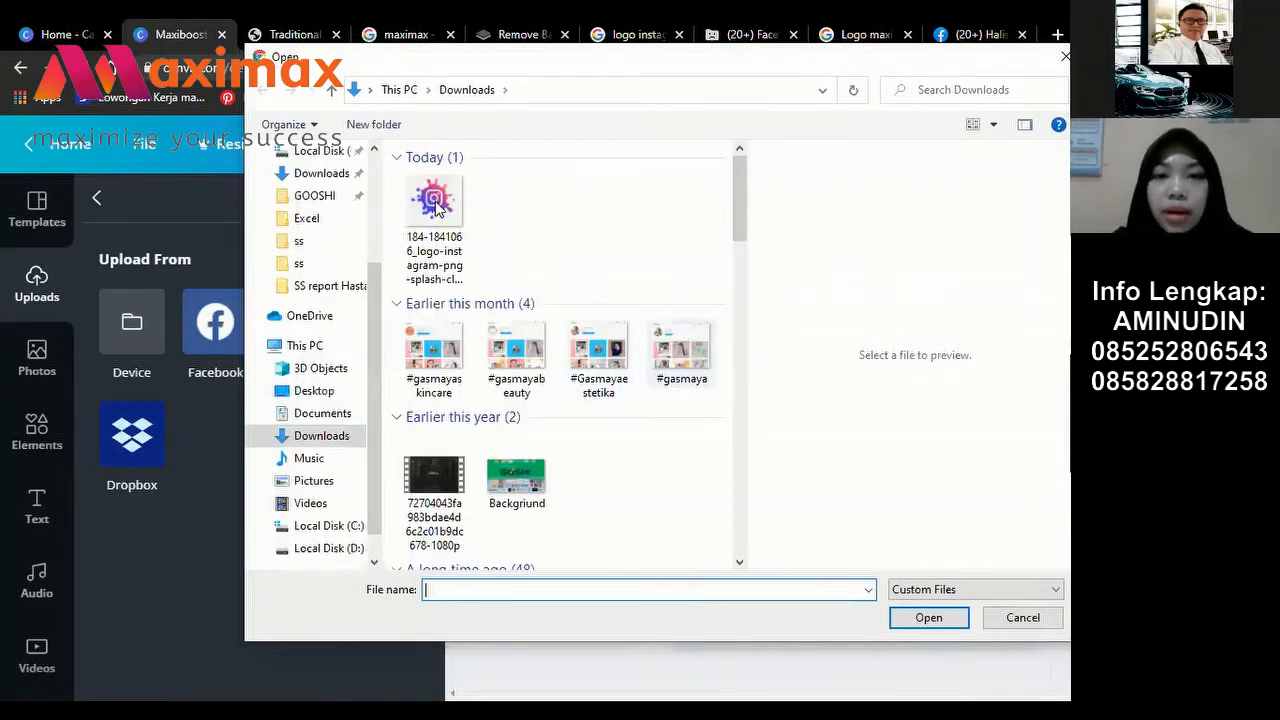
left_click(404, 238)
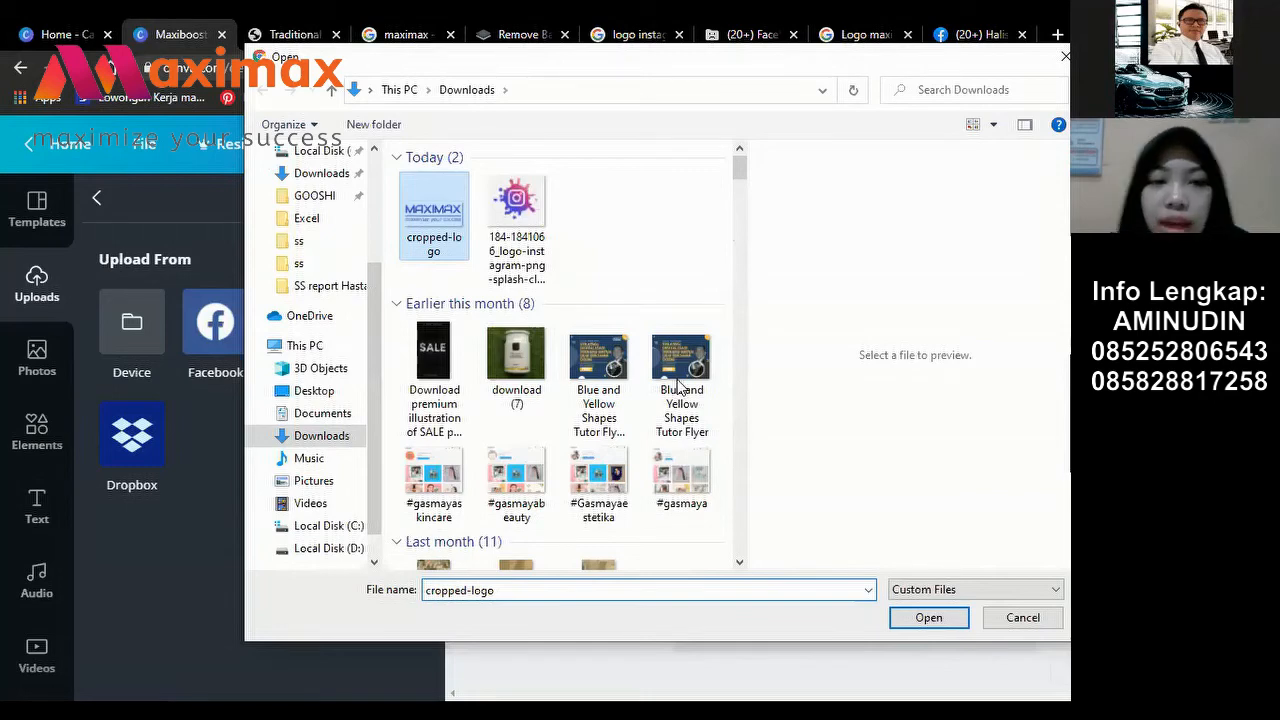
key("Escape")
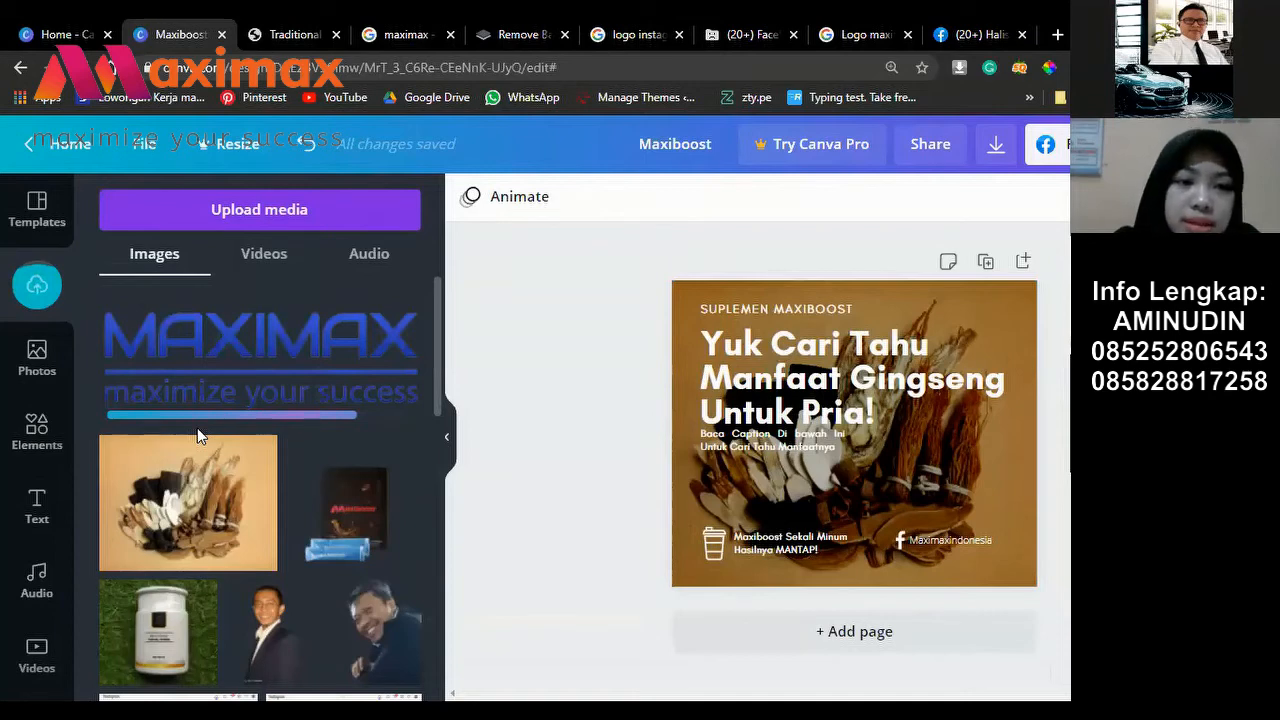
Step: Add the uploaded MAXIMAX logo to the post, shrink it, and move it top-right
left_click(215, 380)
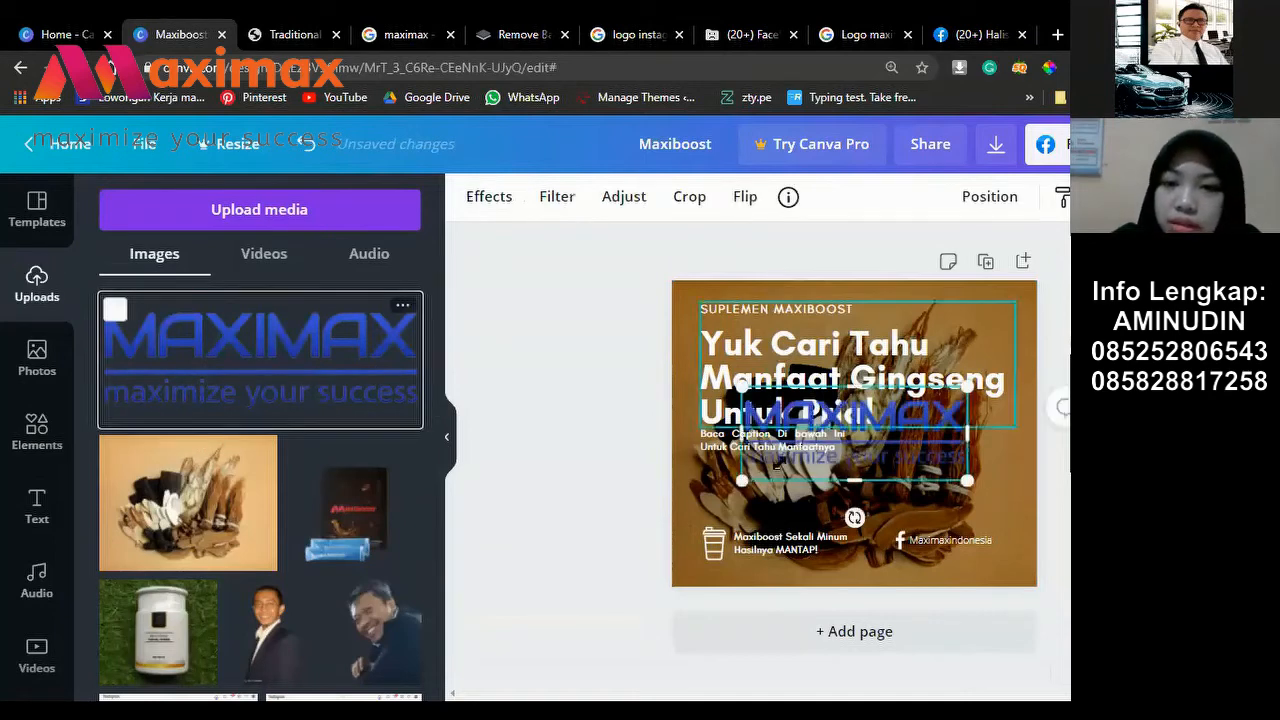
left_click_drag(741, 481, 988, 371)
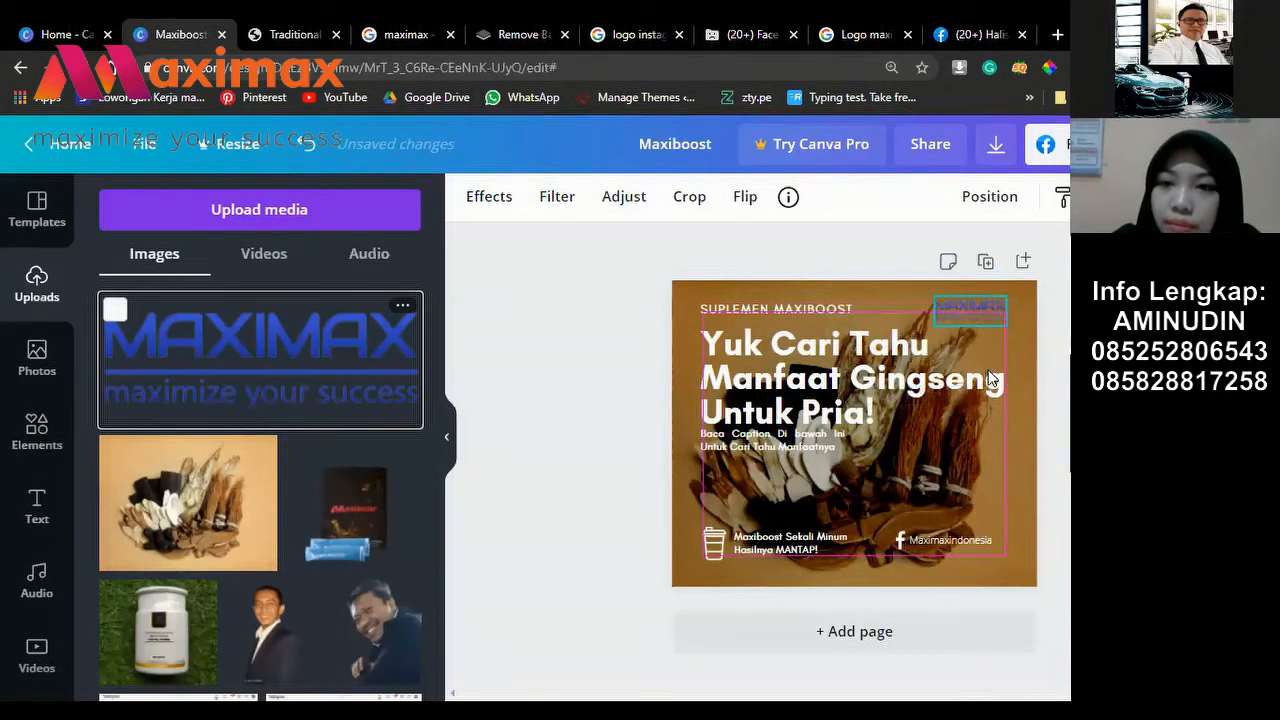
left_click_drag(990, 378, 990, 378)
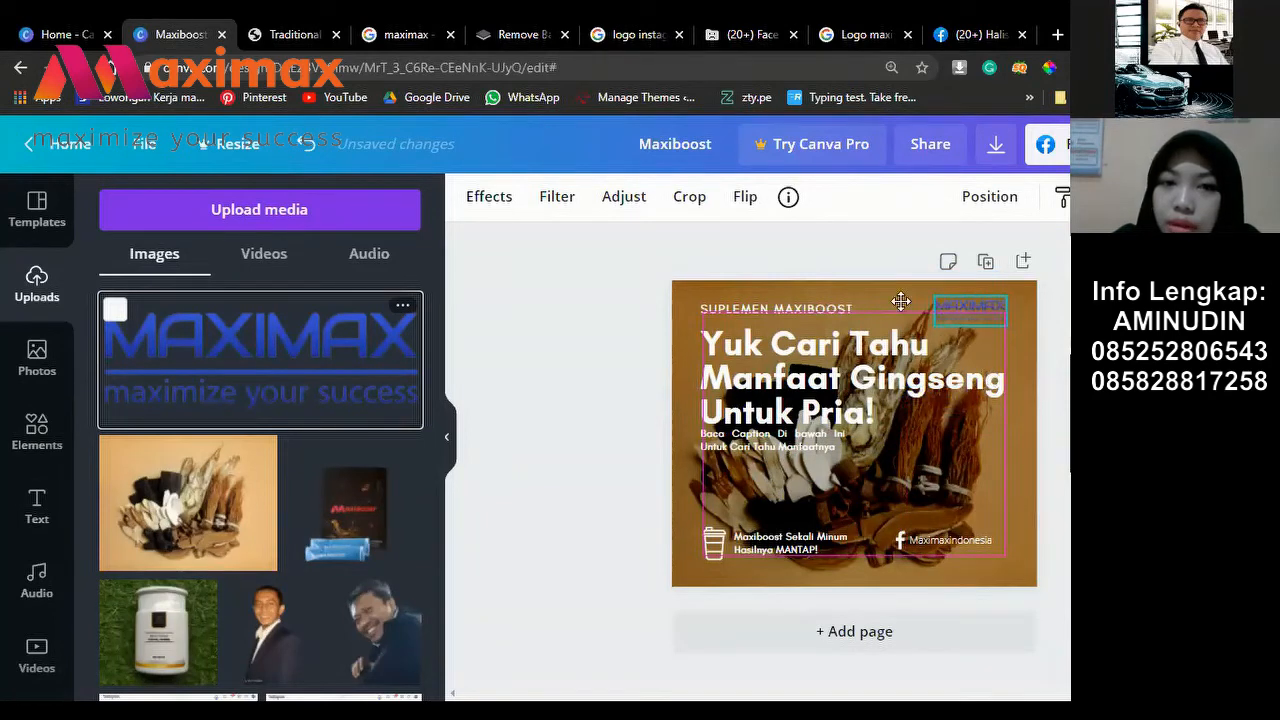
Step: Nudge the logo down so it sits level with the headline's first line
left_click(489, 197)
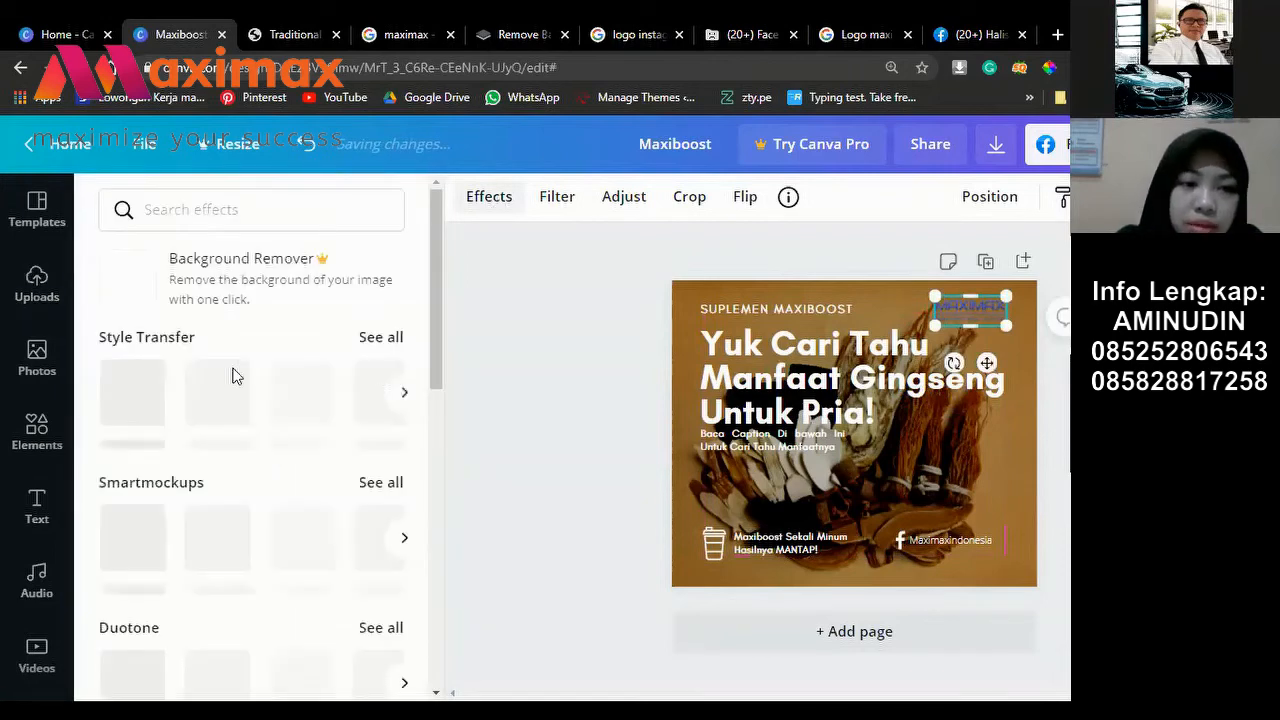
scroll(296, 378, "down", 2)
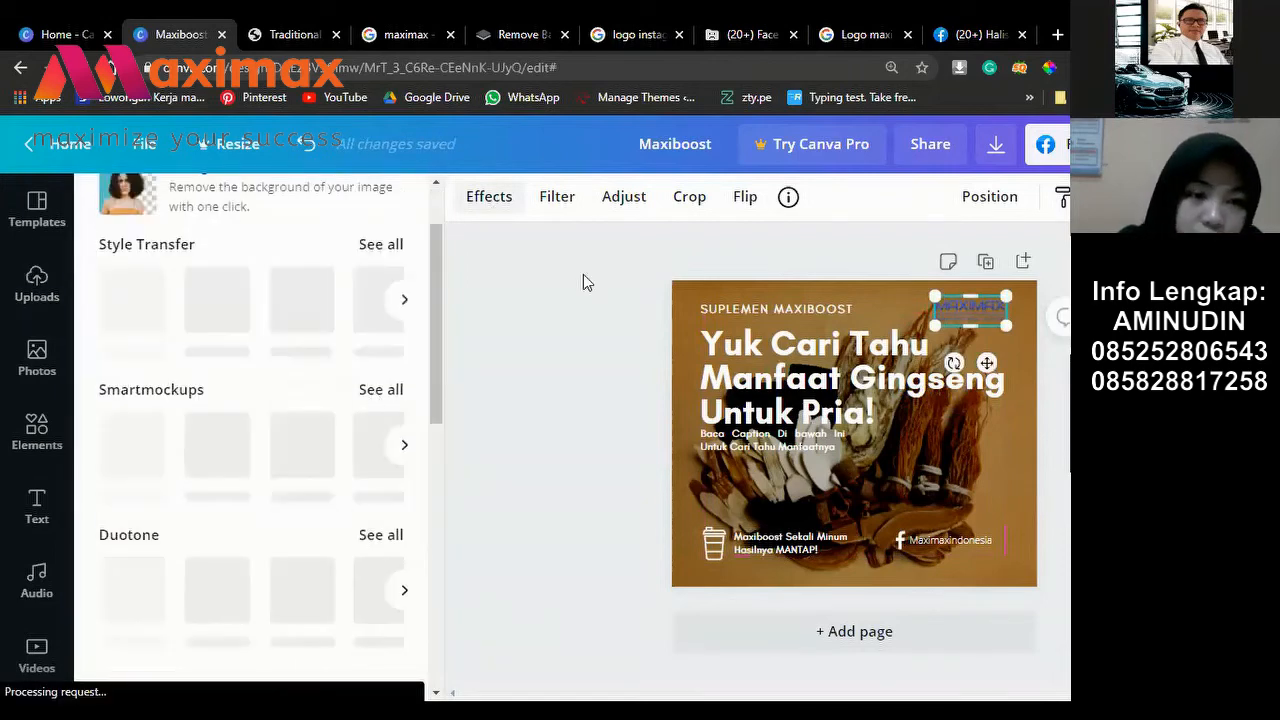
left_click(958, 330)
left_click_drag(958, 330, 958, 361)
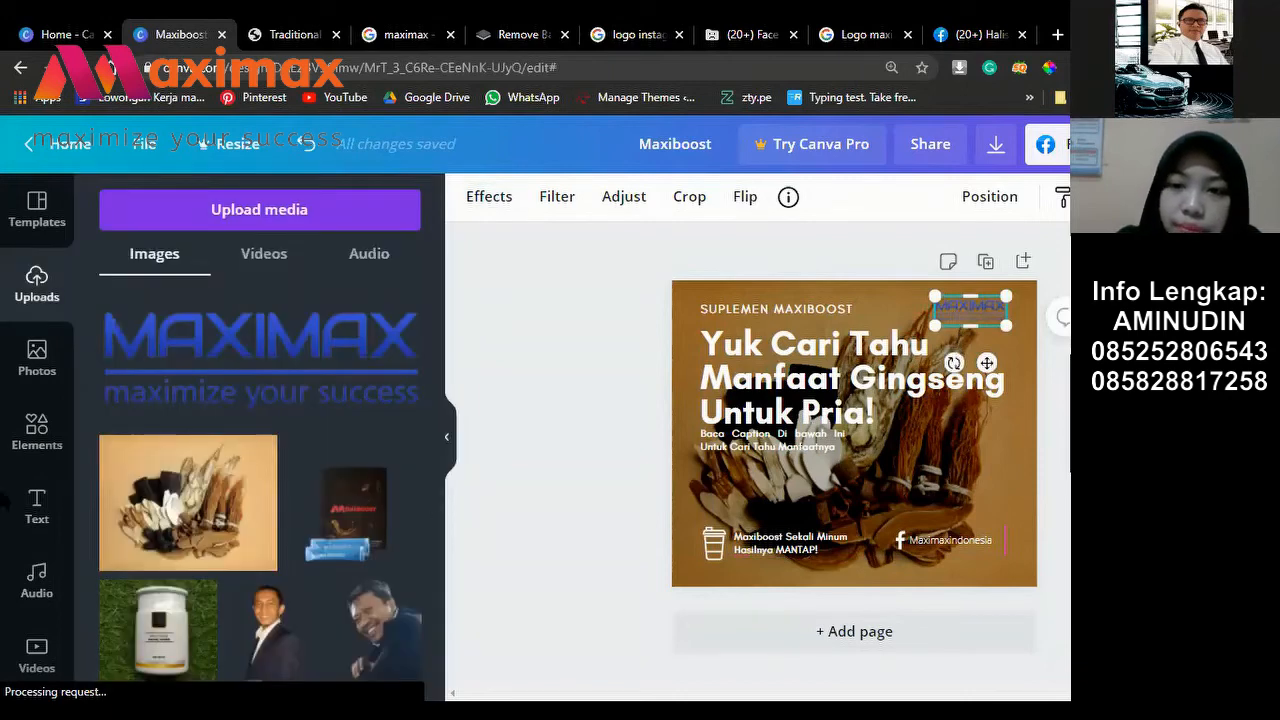
left_click(37, 428)
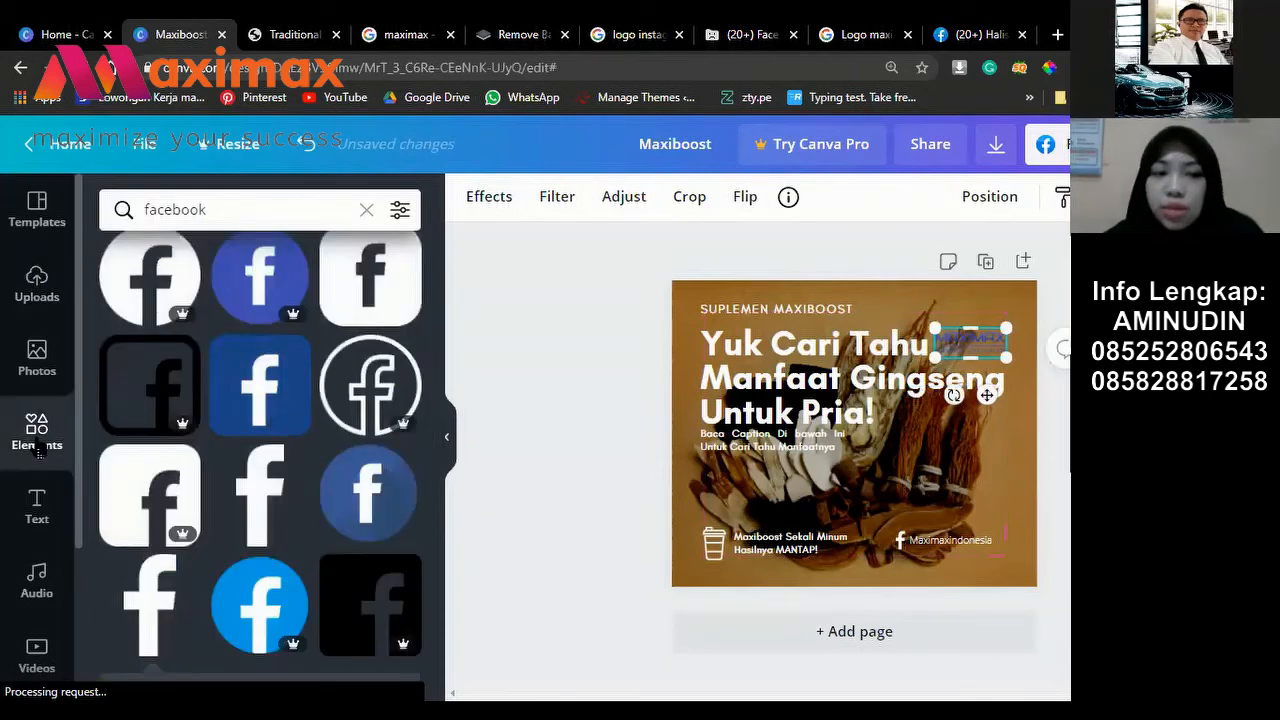
Step: Clear the facebook search and scroll the Elements panel down to the Shapes section
left_click(38, 449)
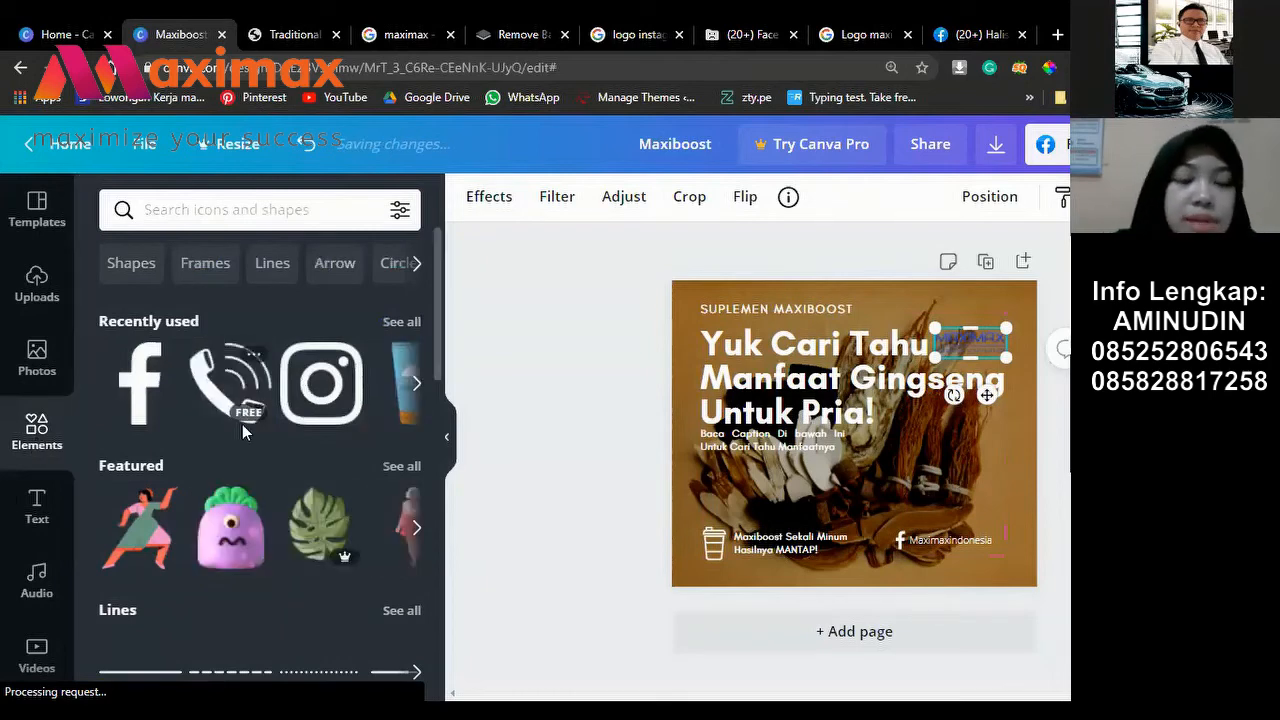
scroll(242, 431, "down", 2)
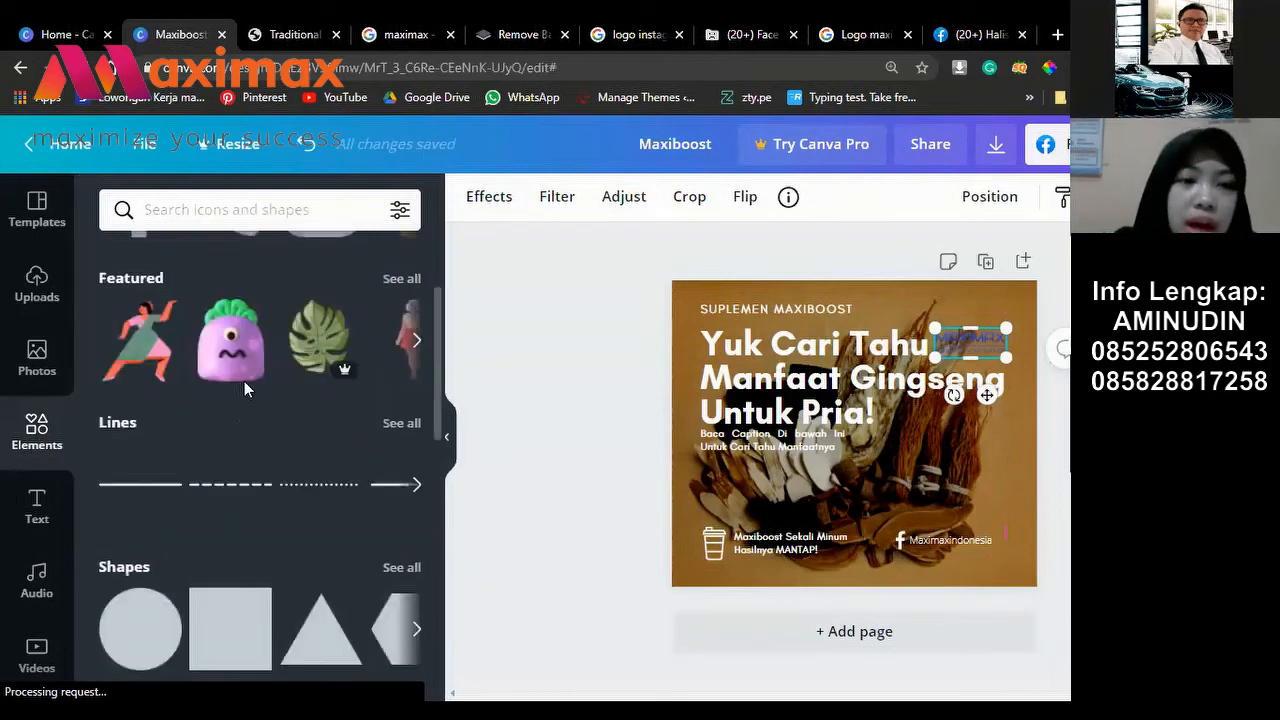
scroll(244, 381, "up", 2)
scroll(118, 402, "down", 3)
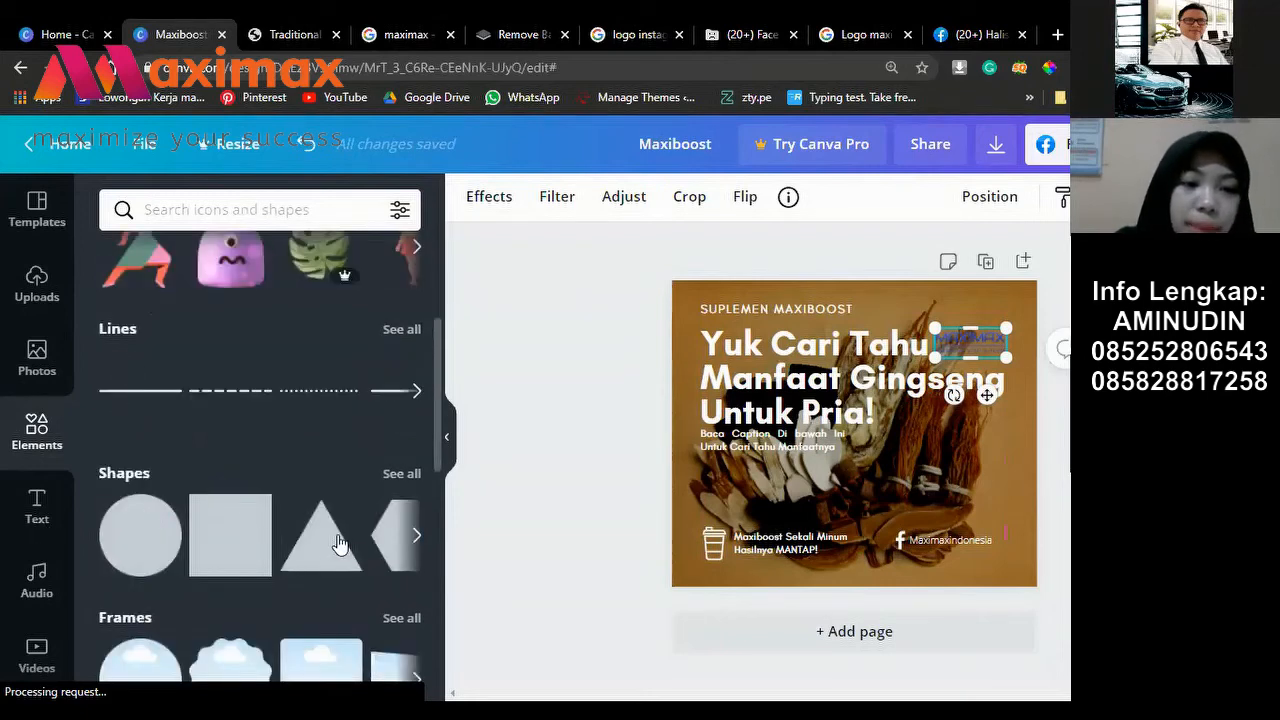
scroll(118, 497, "down", 2)
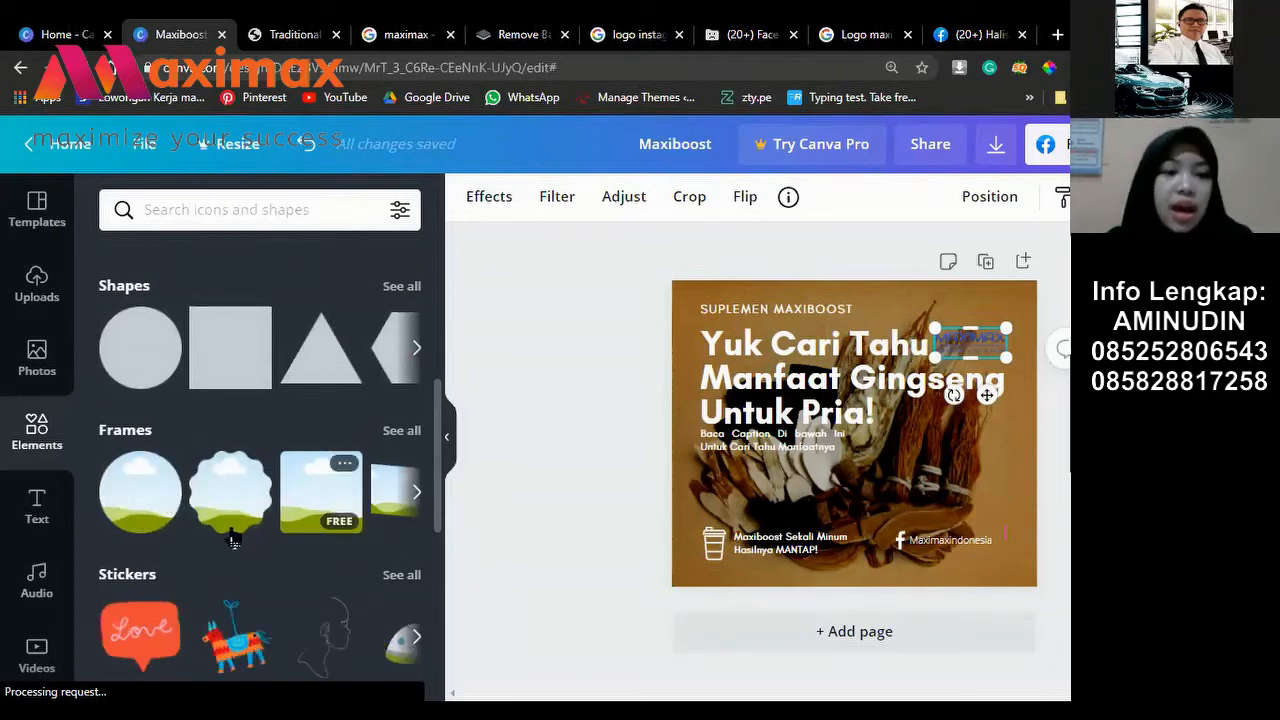
scroll(250, 510, "down", 2)
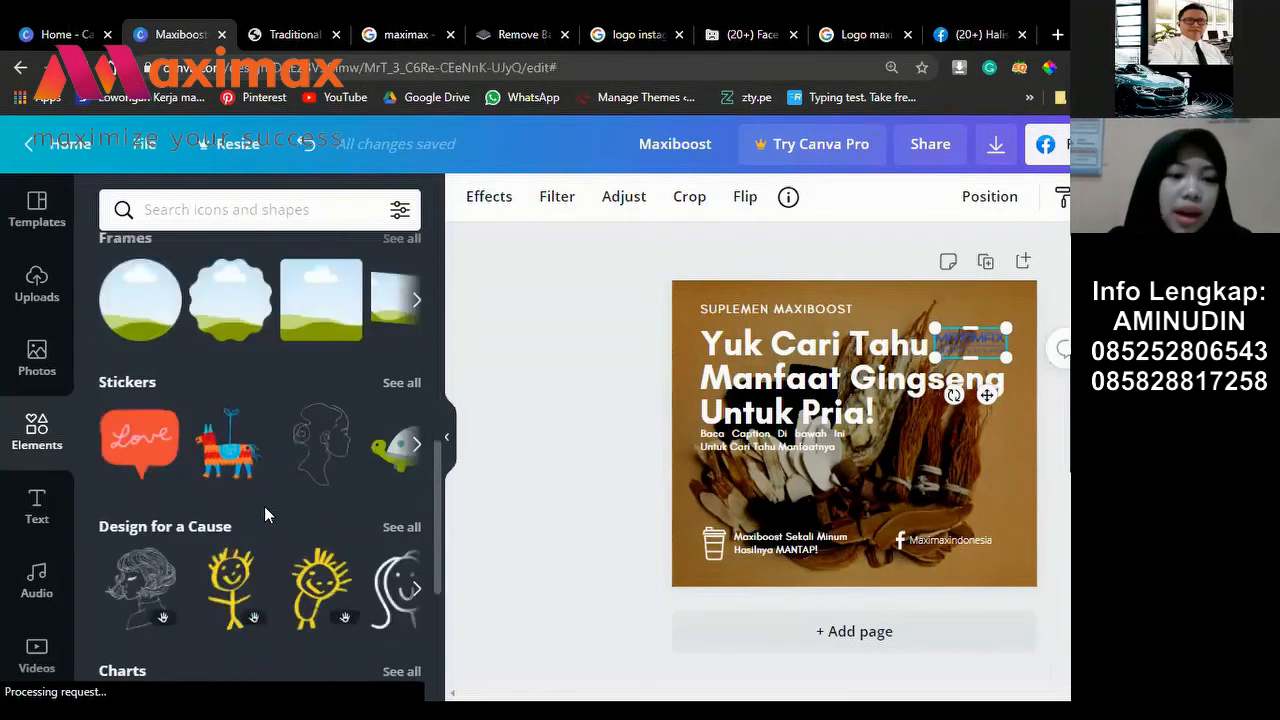
scroll(264, 506, "down", 3)
scroll(274, 533, "down", 5)
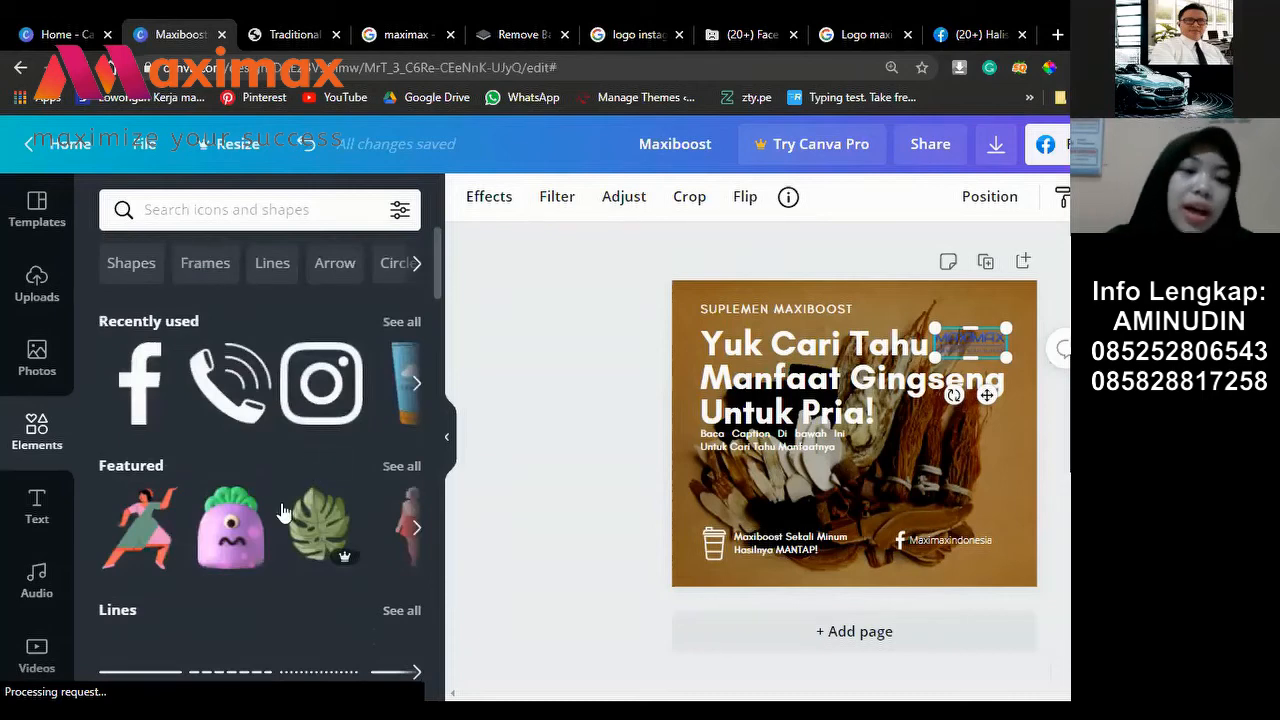
scroll(414, 566, "down", 2)
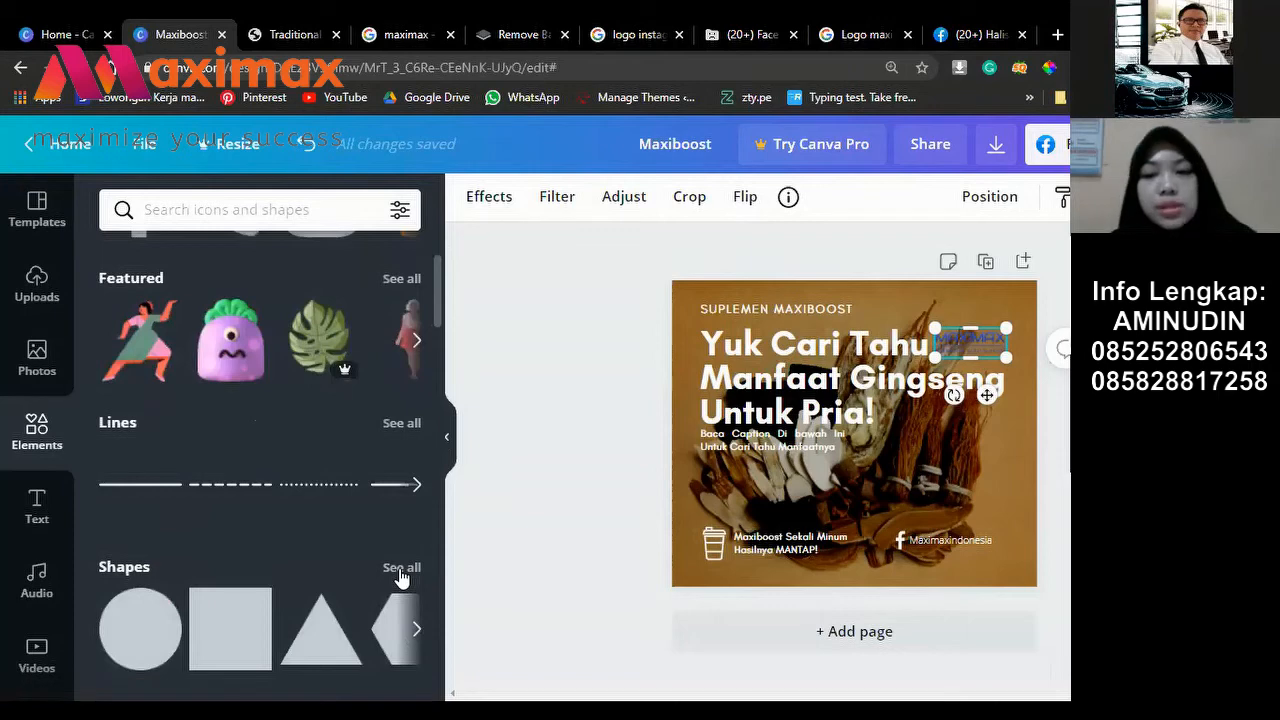
Step: Show all Shapes and browse the squares, circles, hearts and stars
left_click(399, 568)
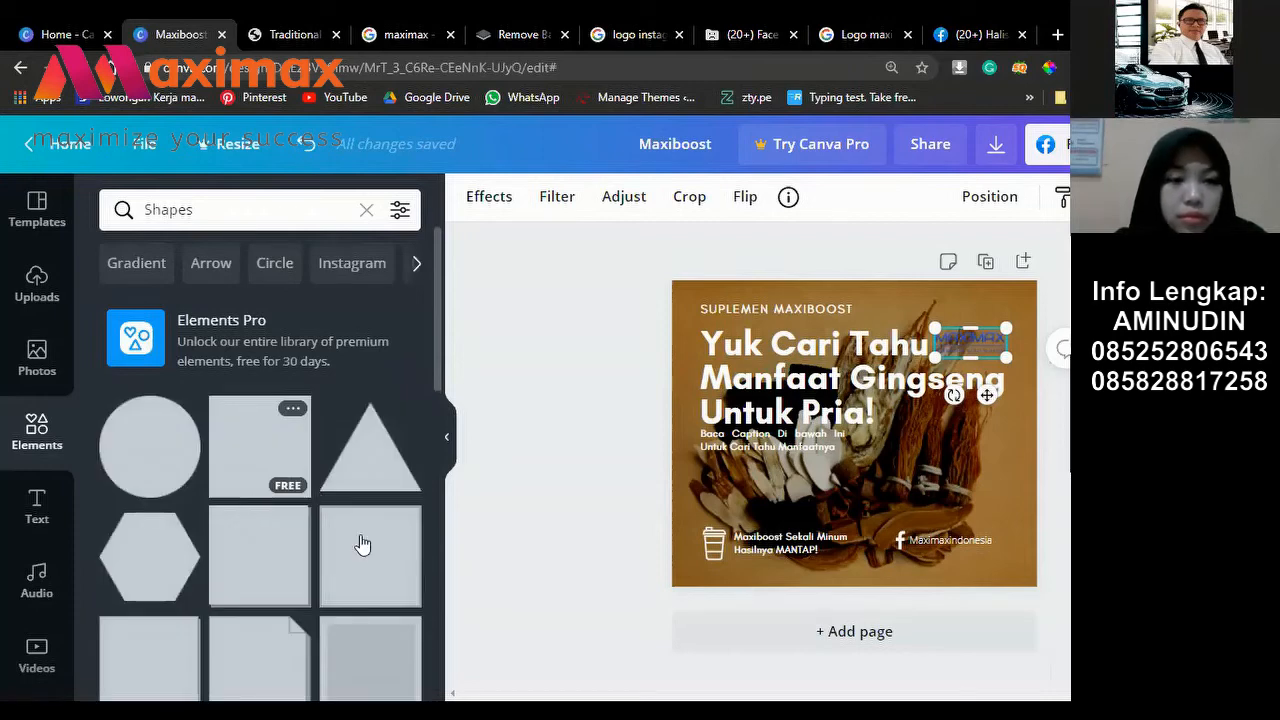
scroll(338, 553, "down", 2)
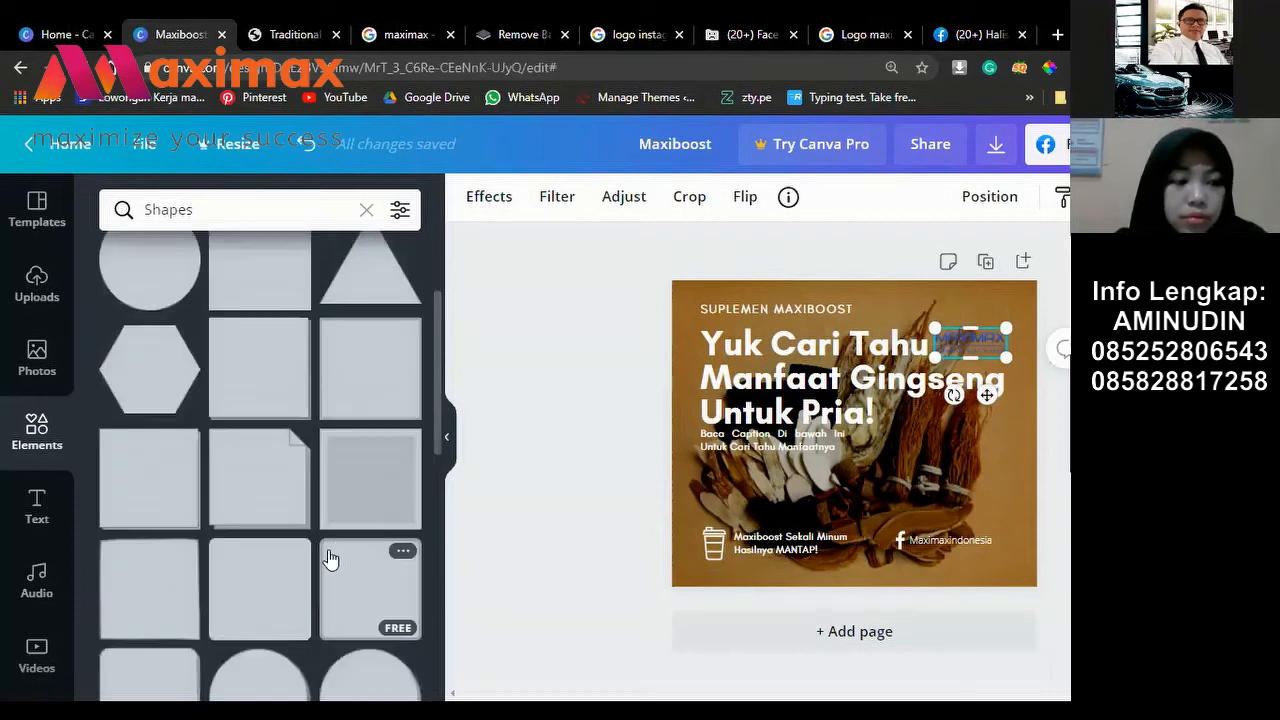
scroll(331, 558, "down", 2)
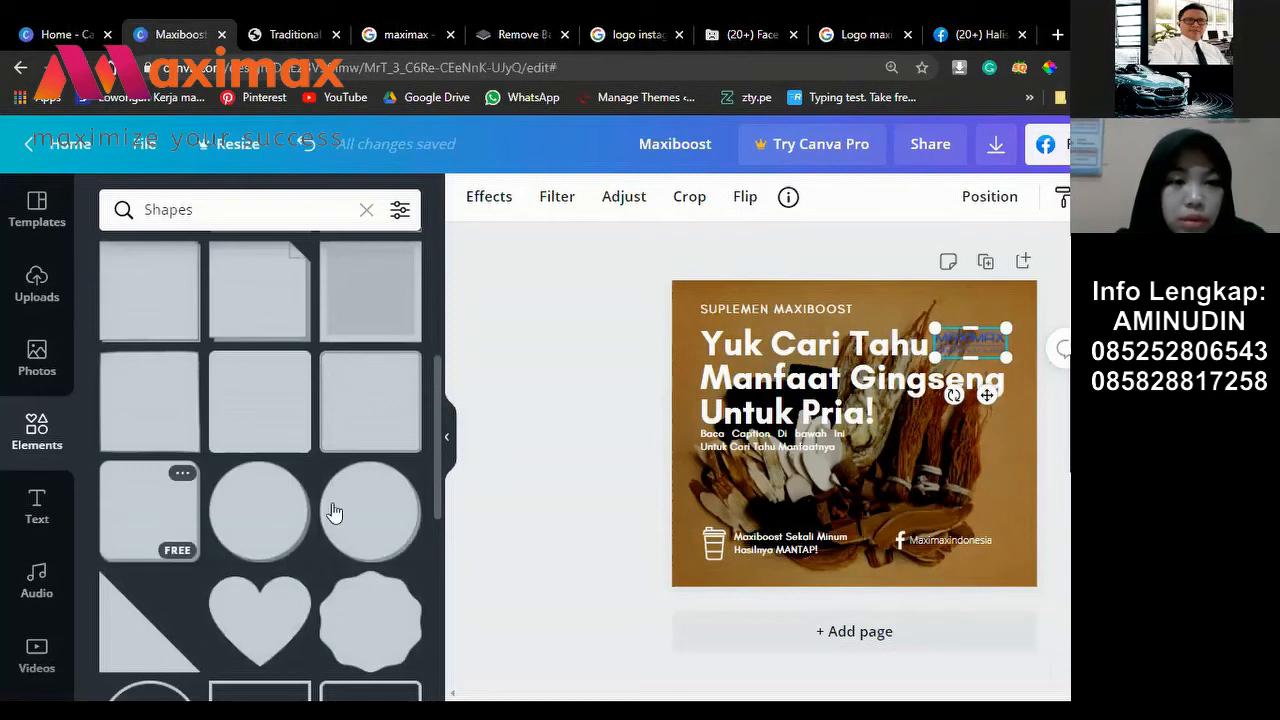
scroll(335, 512, "up", 5)
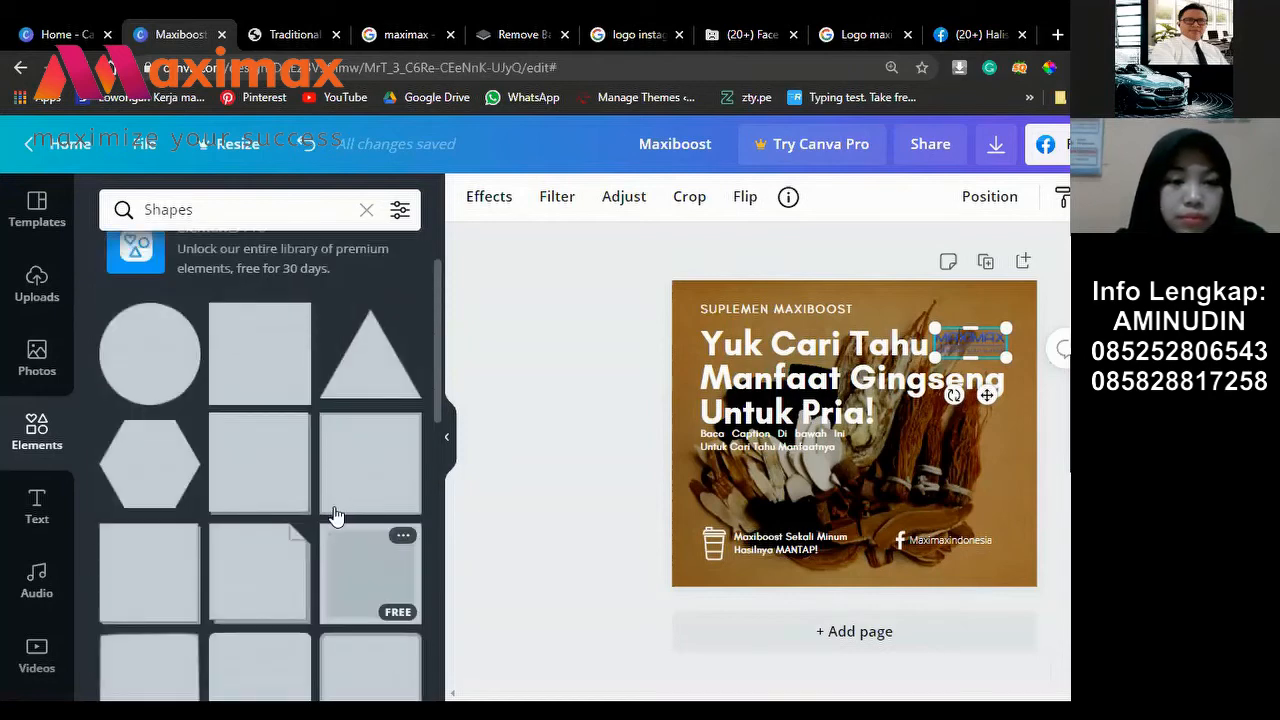
scroll(335, 515, "down", 5)
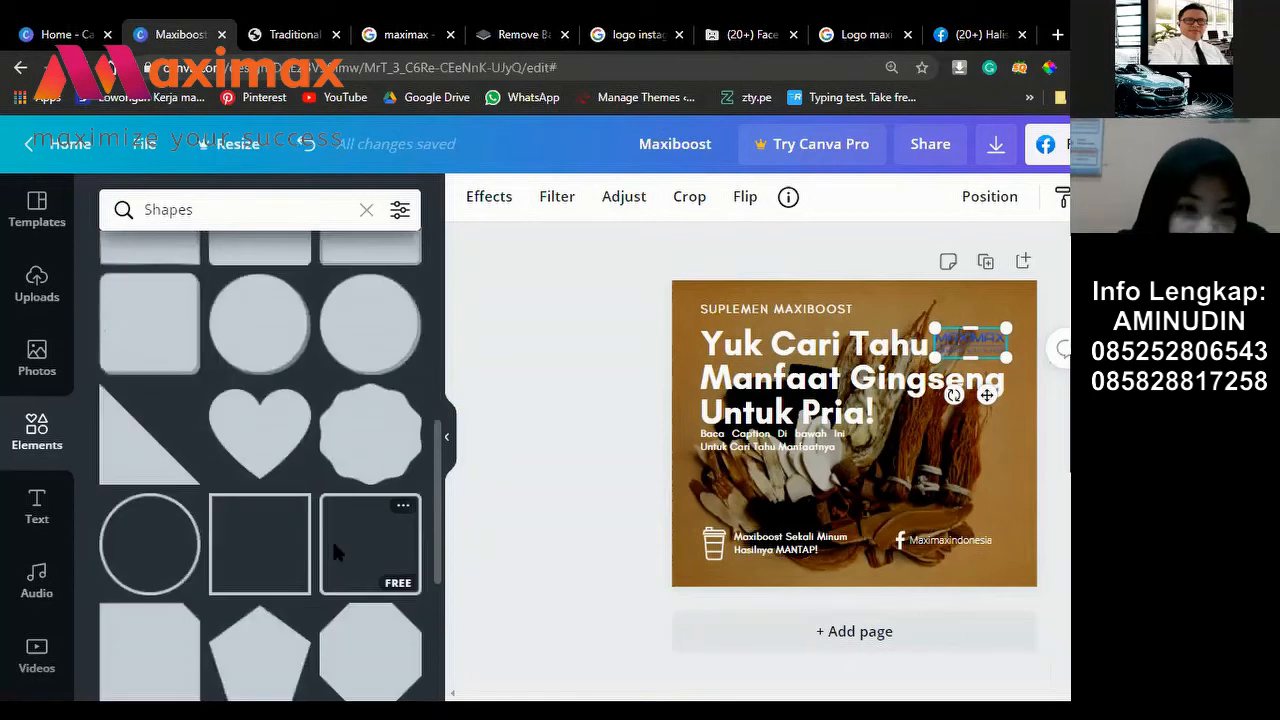
scroll(332, 539, "down", 4)
scroll(229, 451, "down", 1)
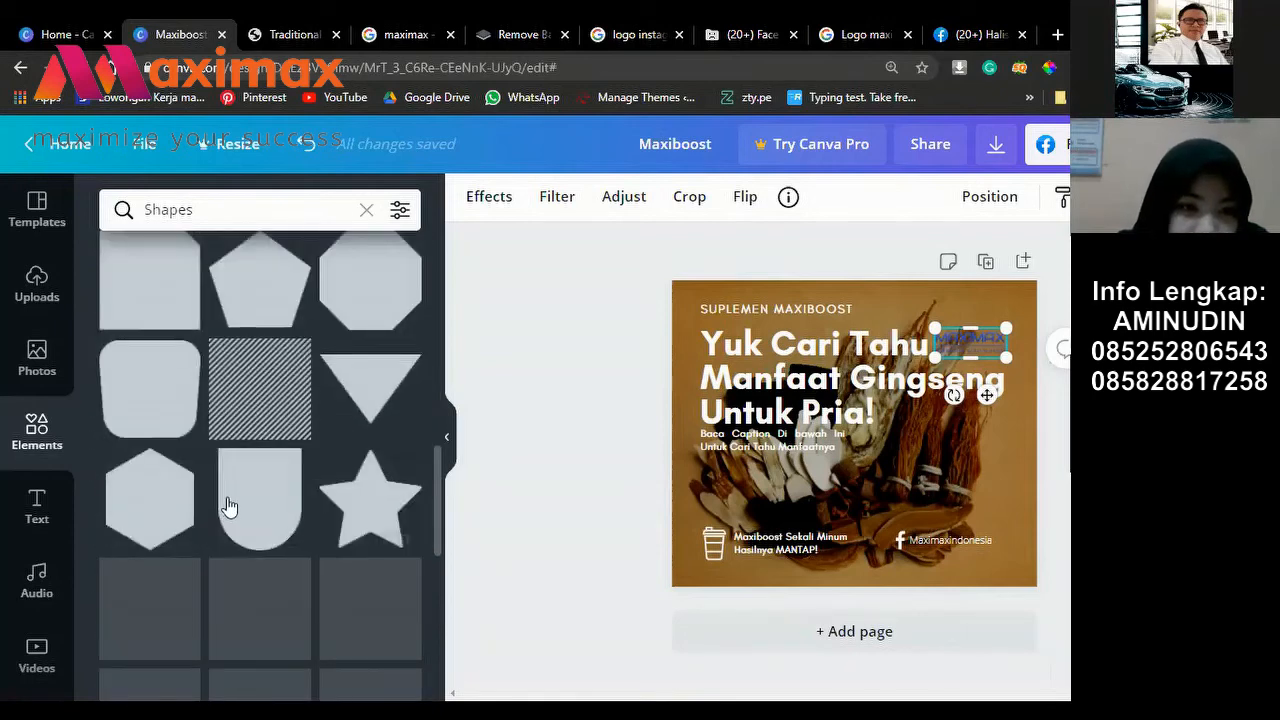
scroll(280, 524, "down", 2)
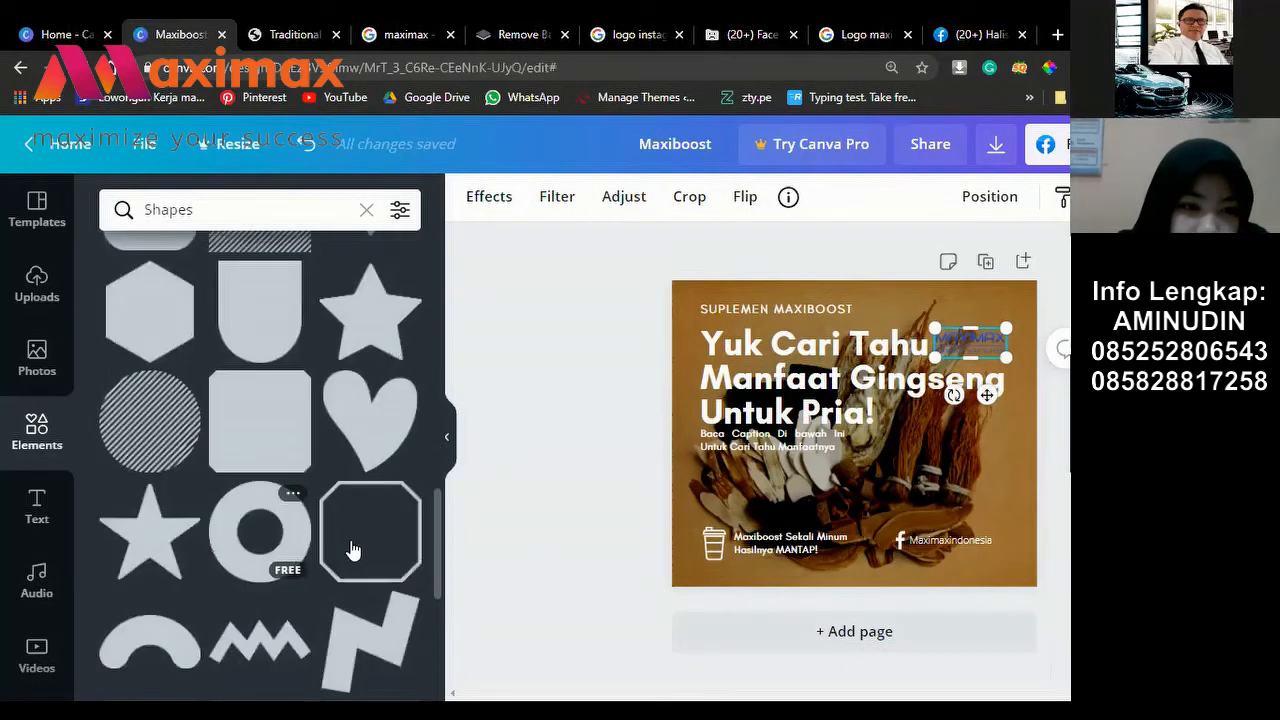
scroll(300, 480, "up", 5)
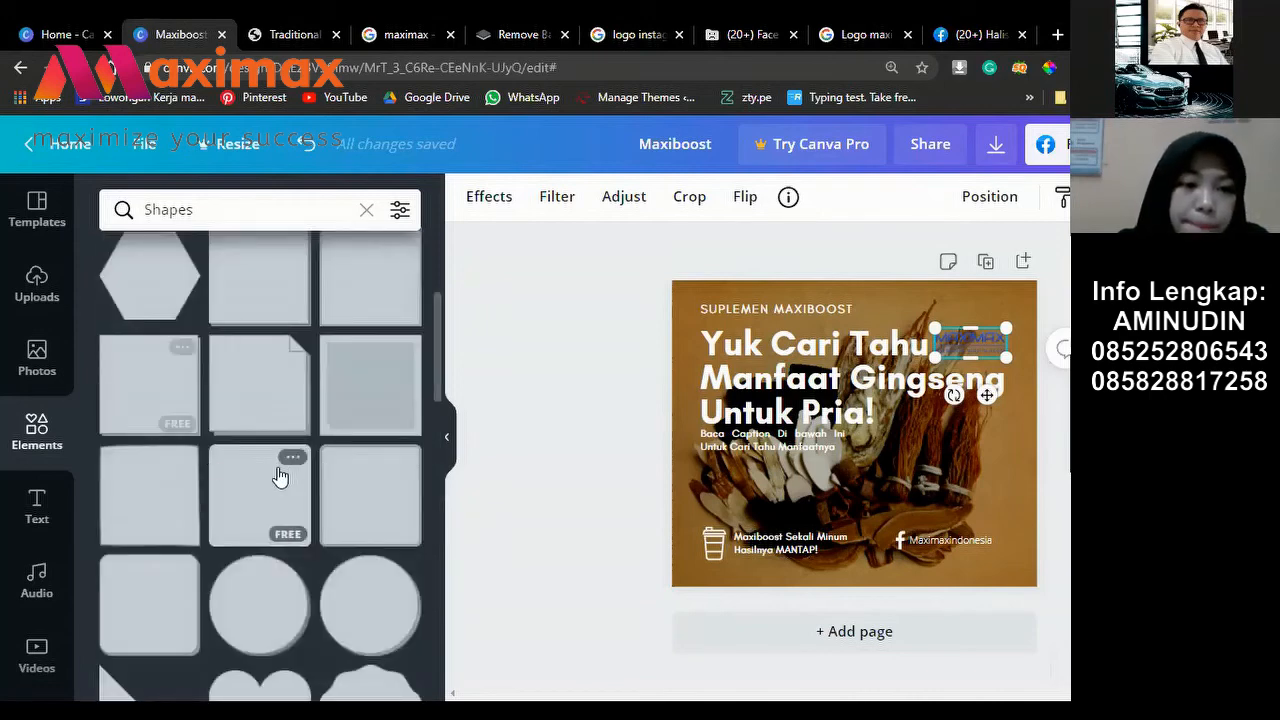
left_click(150, 577)
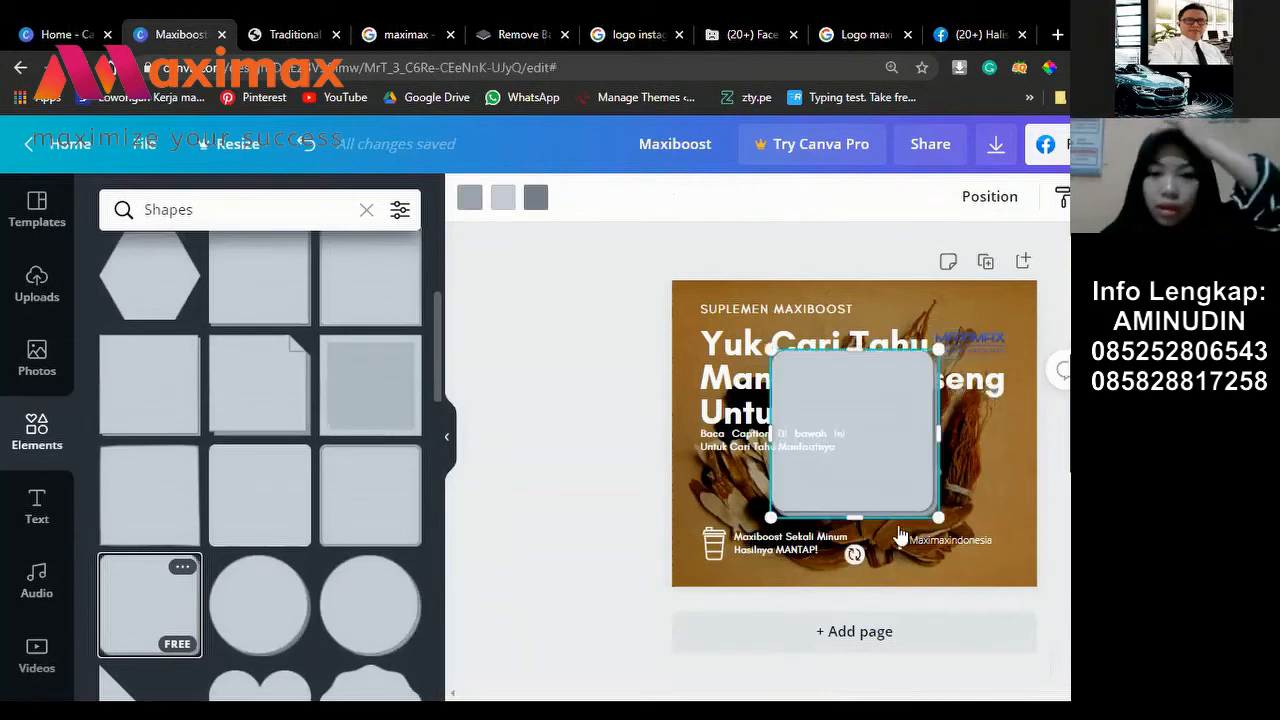
left_click_drag(854, 515, 938, 310)
left_click_drag(862, 340, 979, 312)
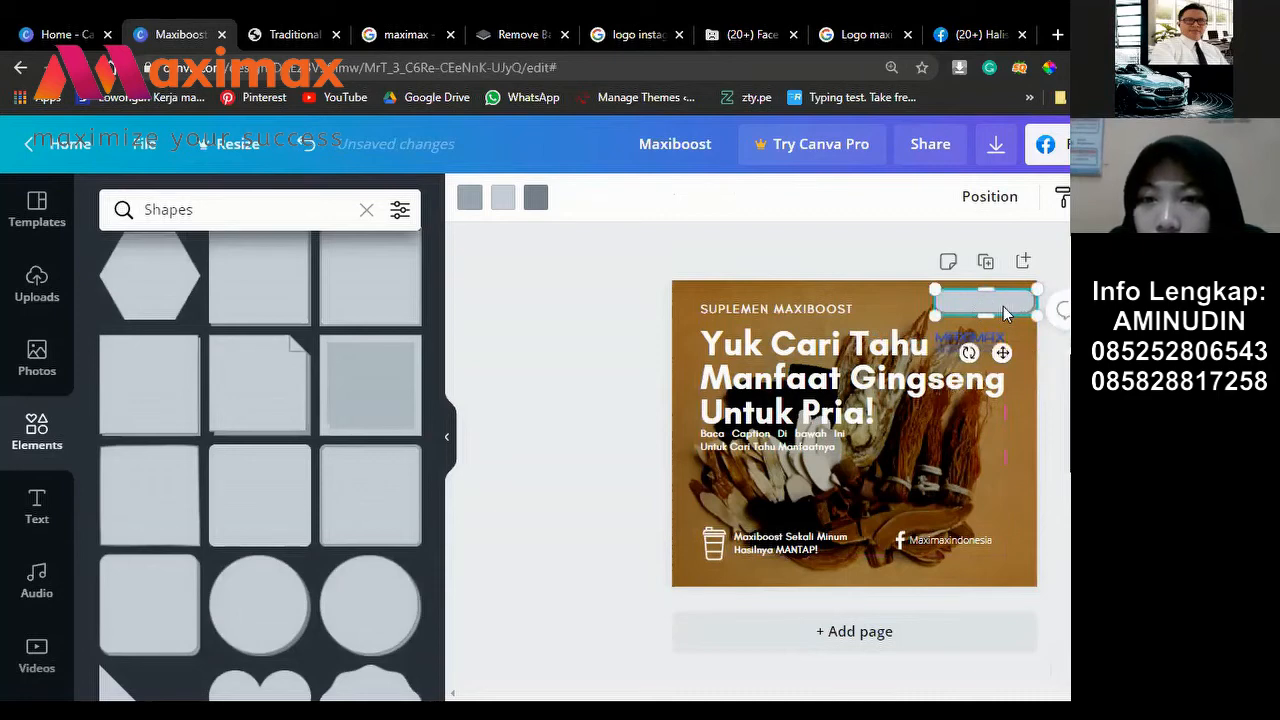
key("ctrl+z")
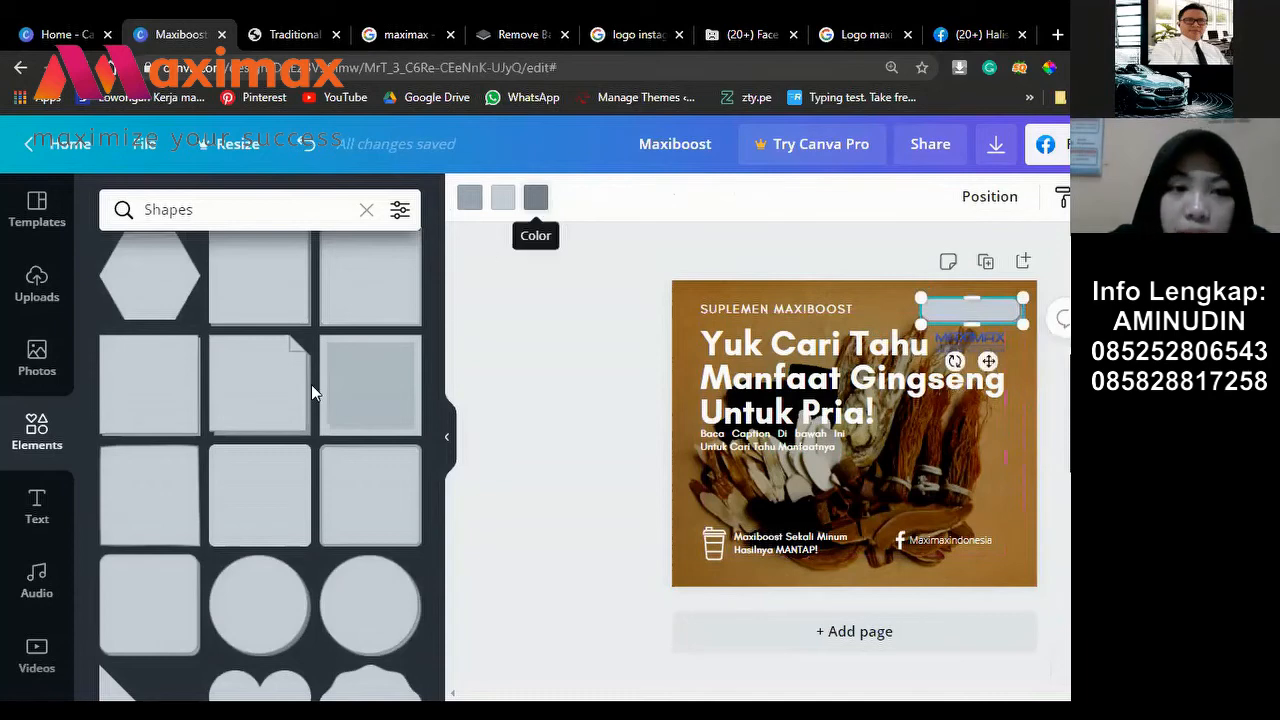
left_click(536, 197)
left_click(496, 202)
left_click(278, 410)
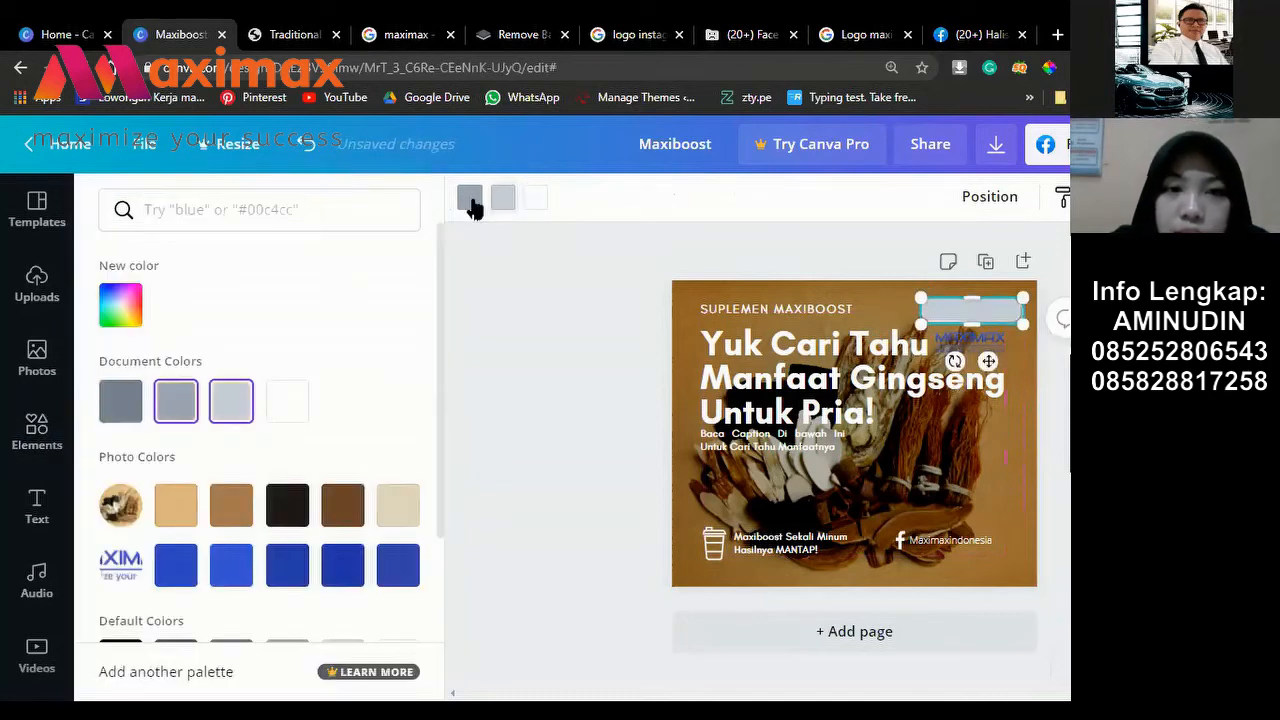
left_click(306, 406)
key("Escape")
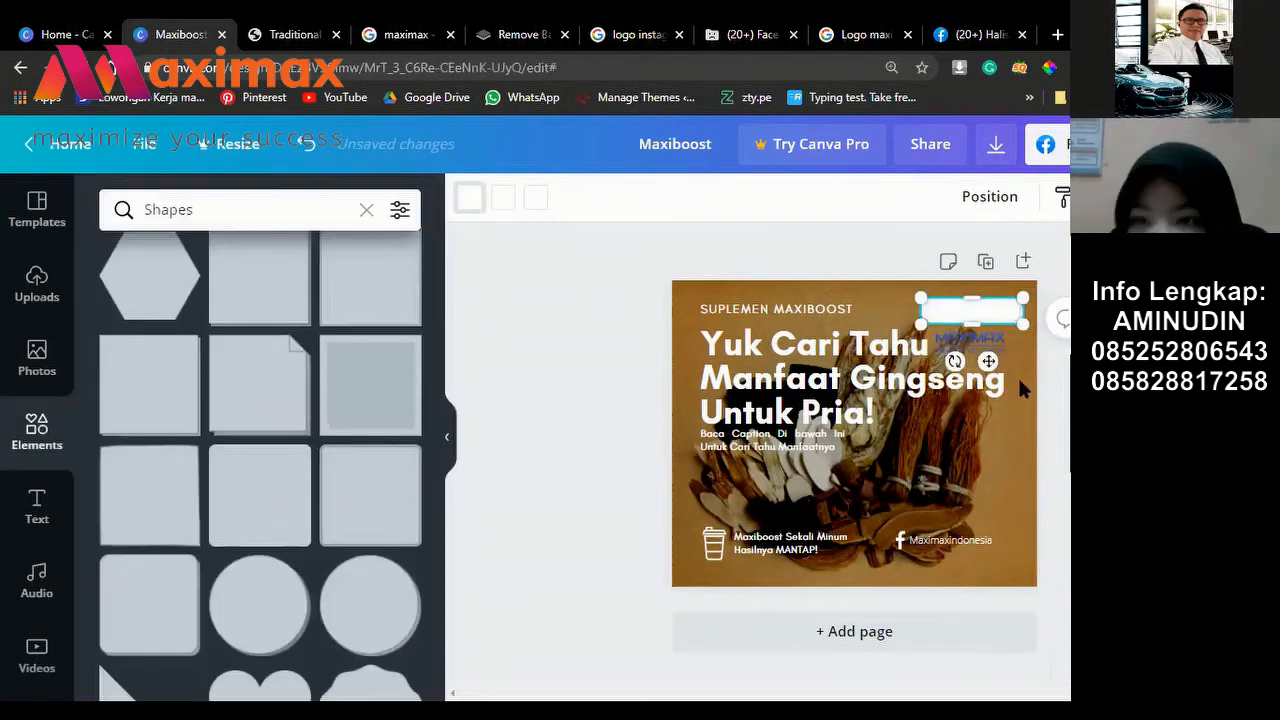
left_click(1018, 378)
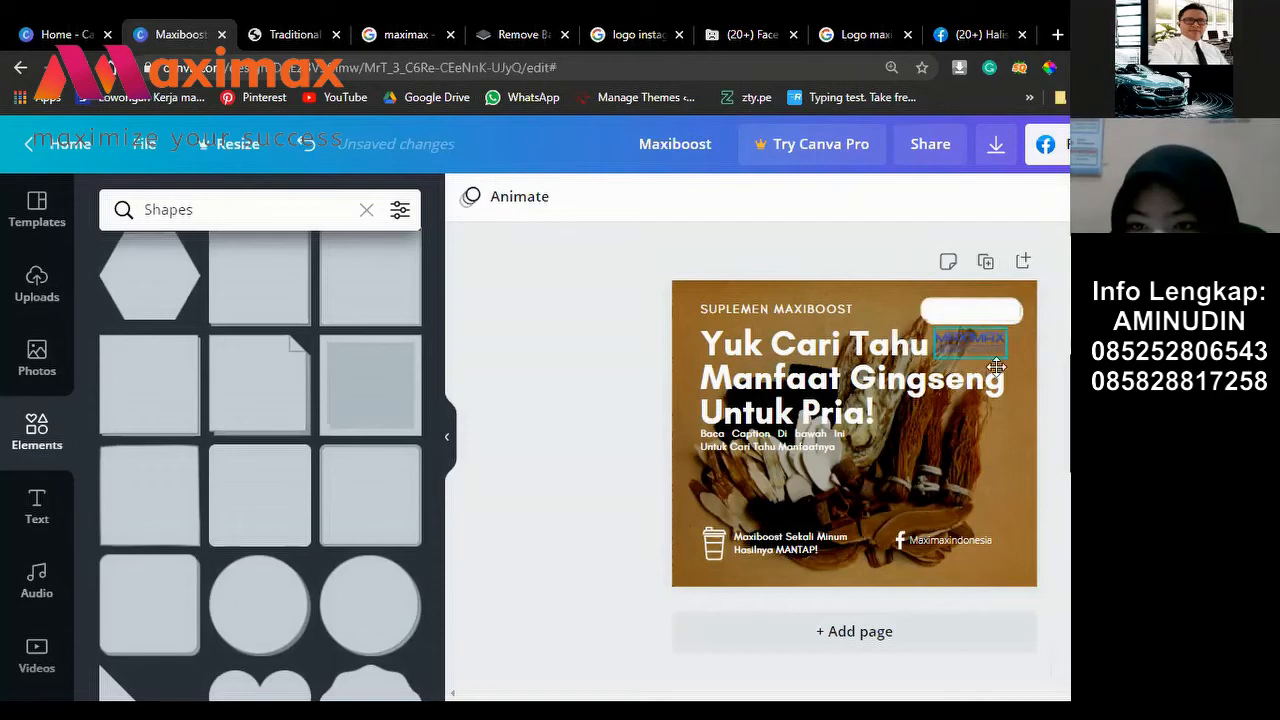
left_click(994, 355)
mouse_move(990, 385)
left_mouse_down()
mouse_move(995, 362)
mouse_move(992, 372)
left_mouse_up()
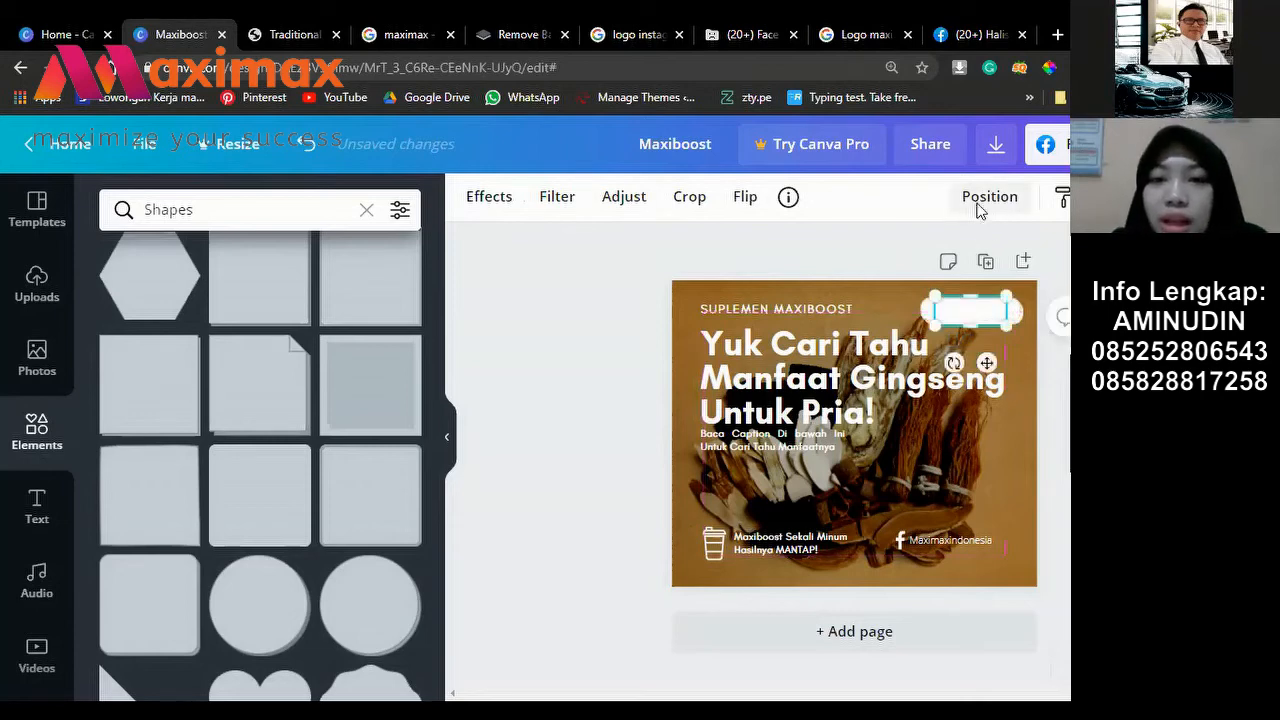
left_click(980, 205)
left_click(918, 262)
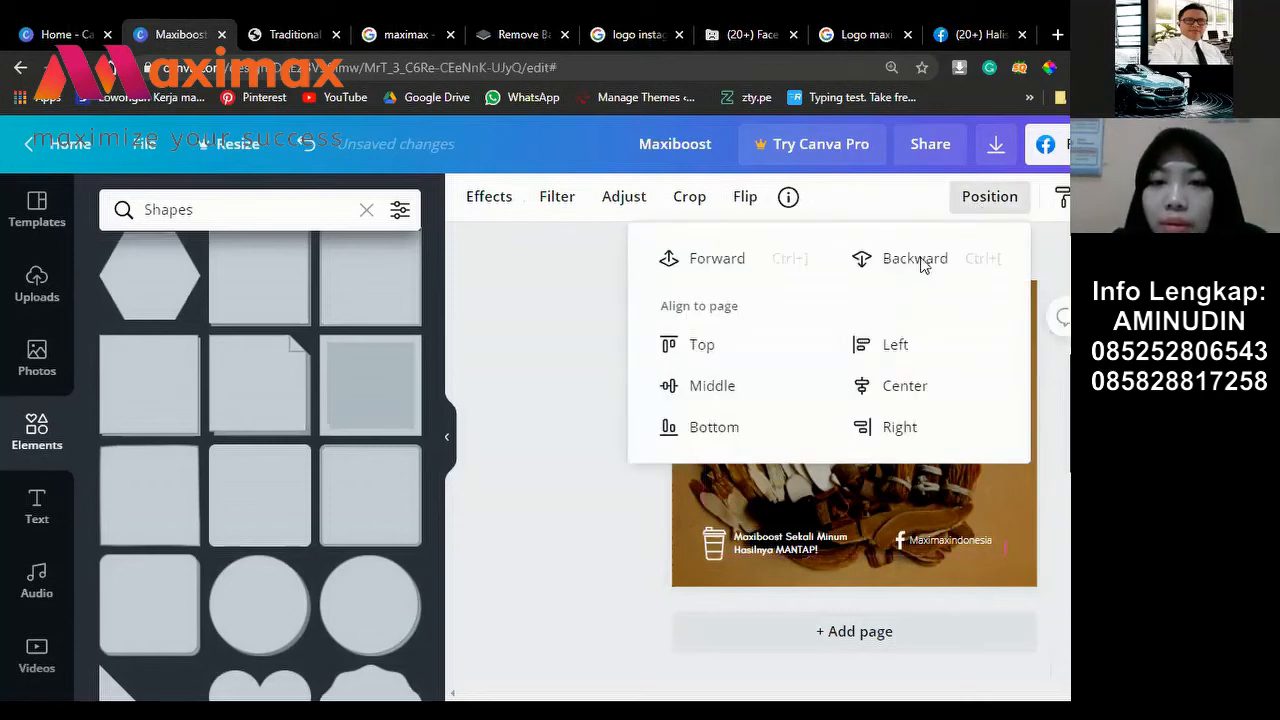
left_click(1008, 293)
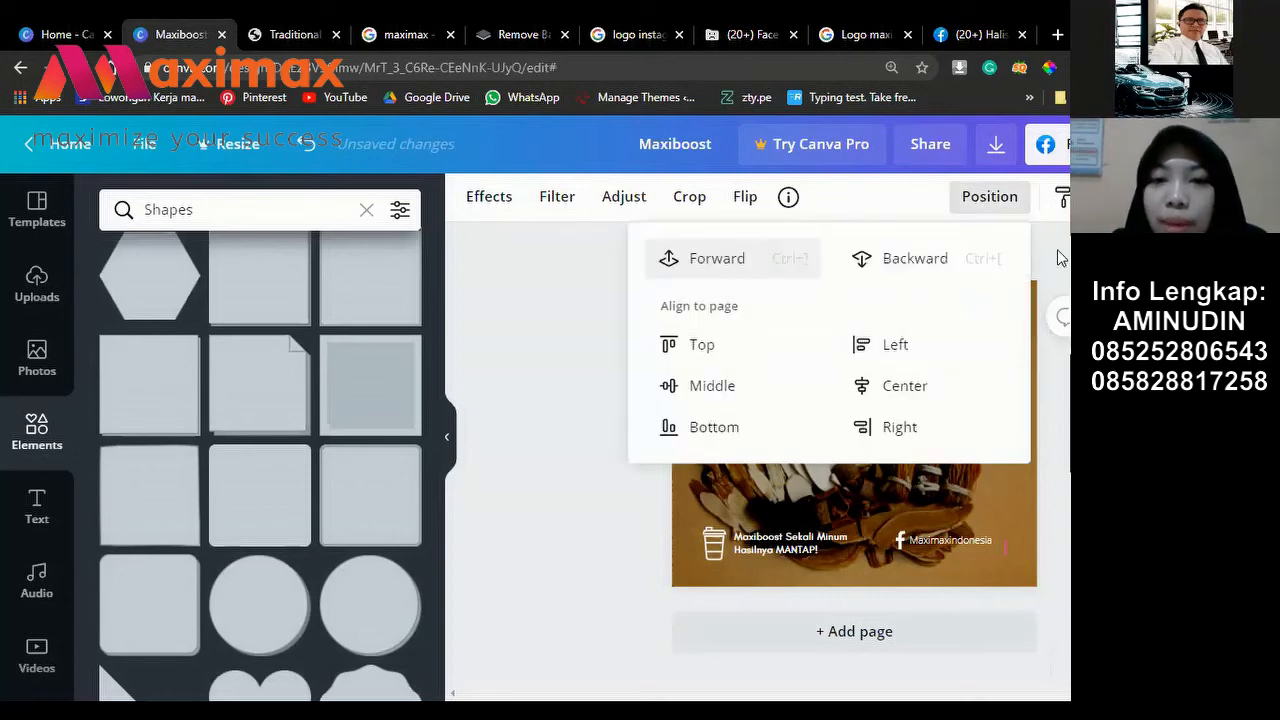
key("Escape")
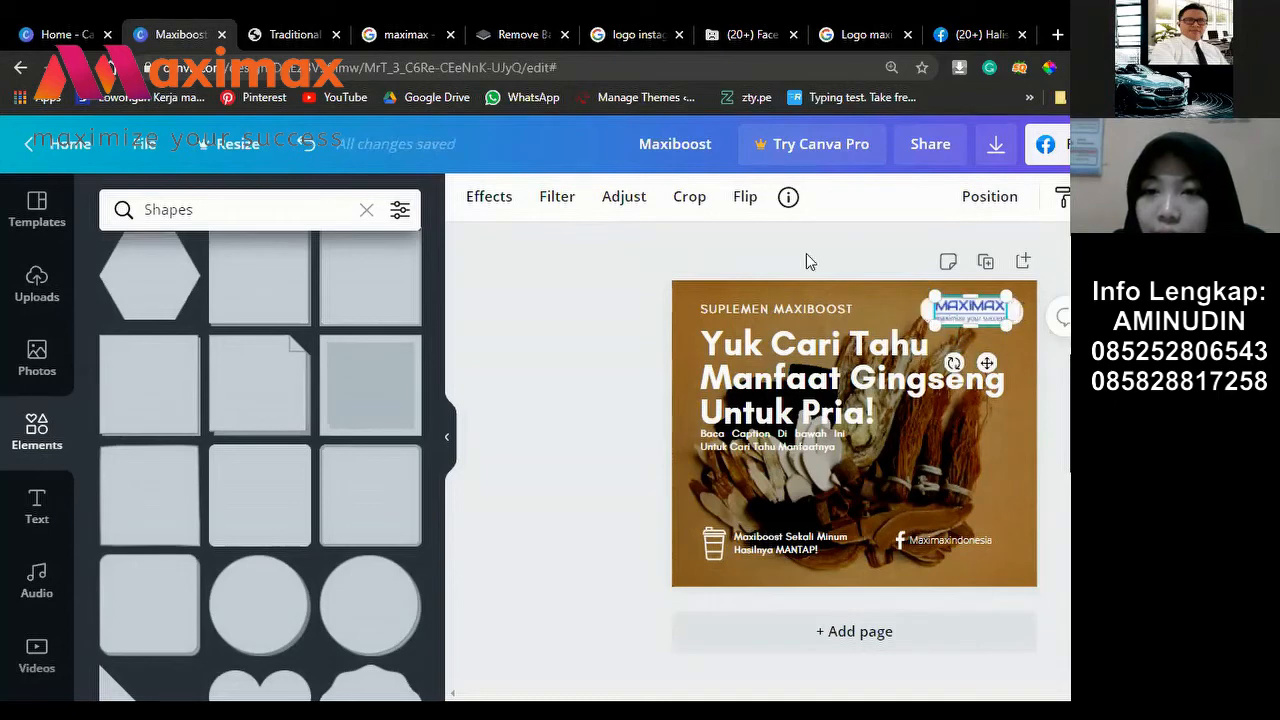
left_click_drag(926, 306, 912, 348)
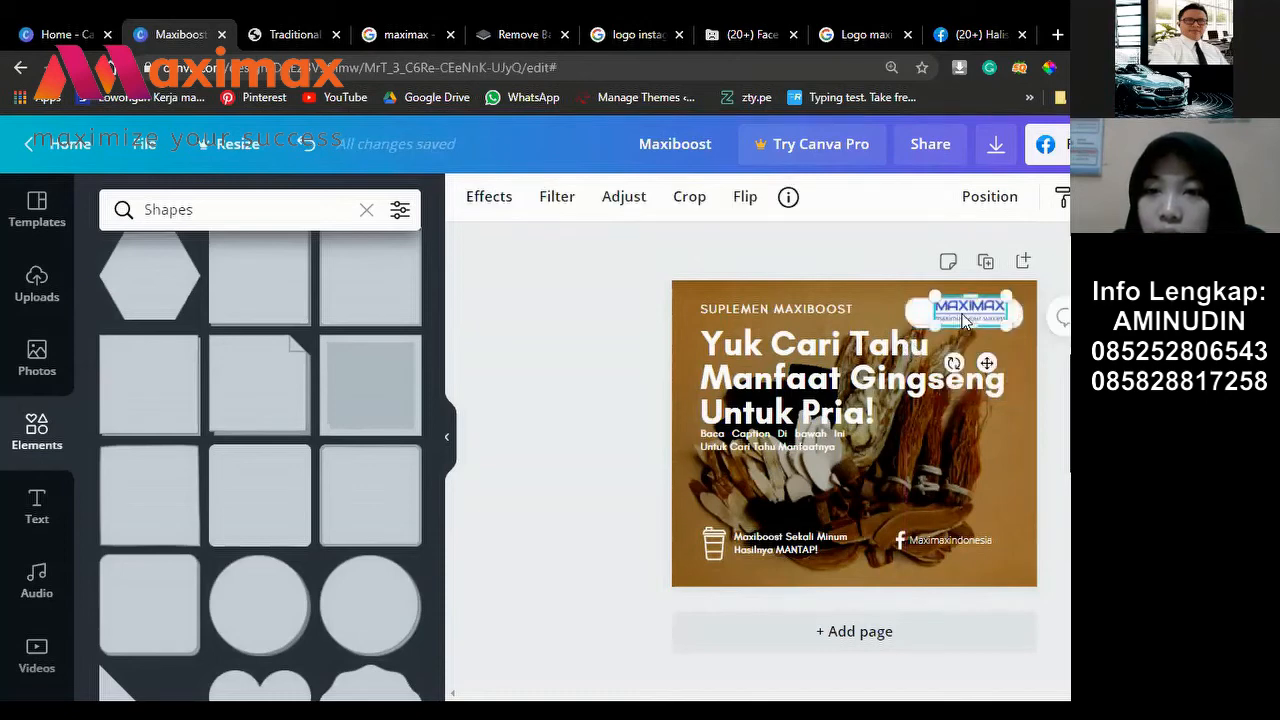
left_click_drag(963, 320, 956, 322)
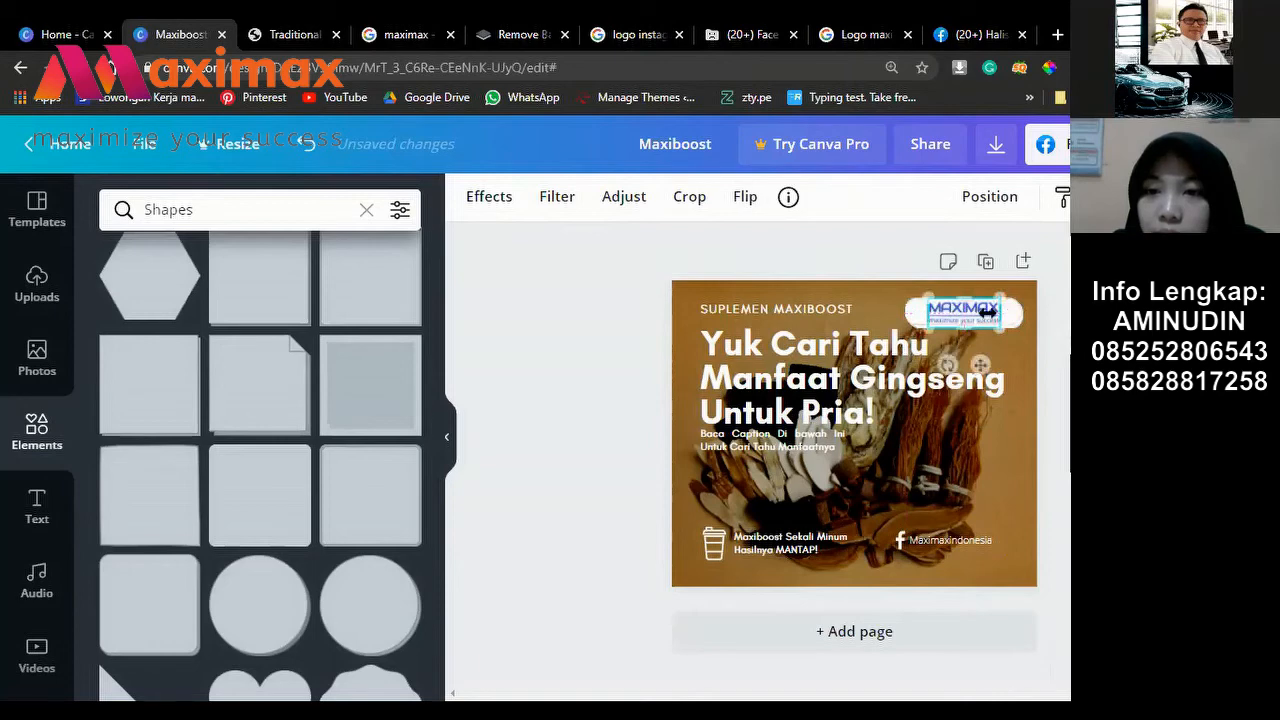
left_click(912, 312)
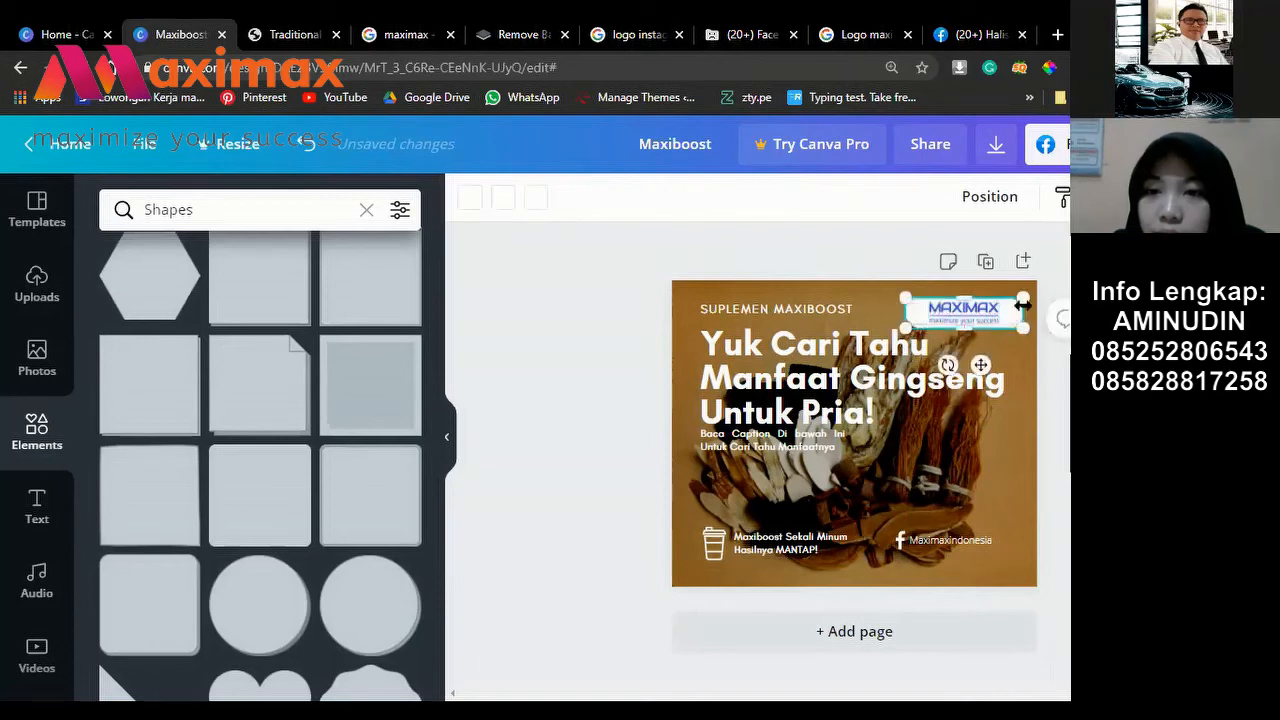
left_click(971, 311)
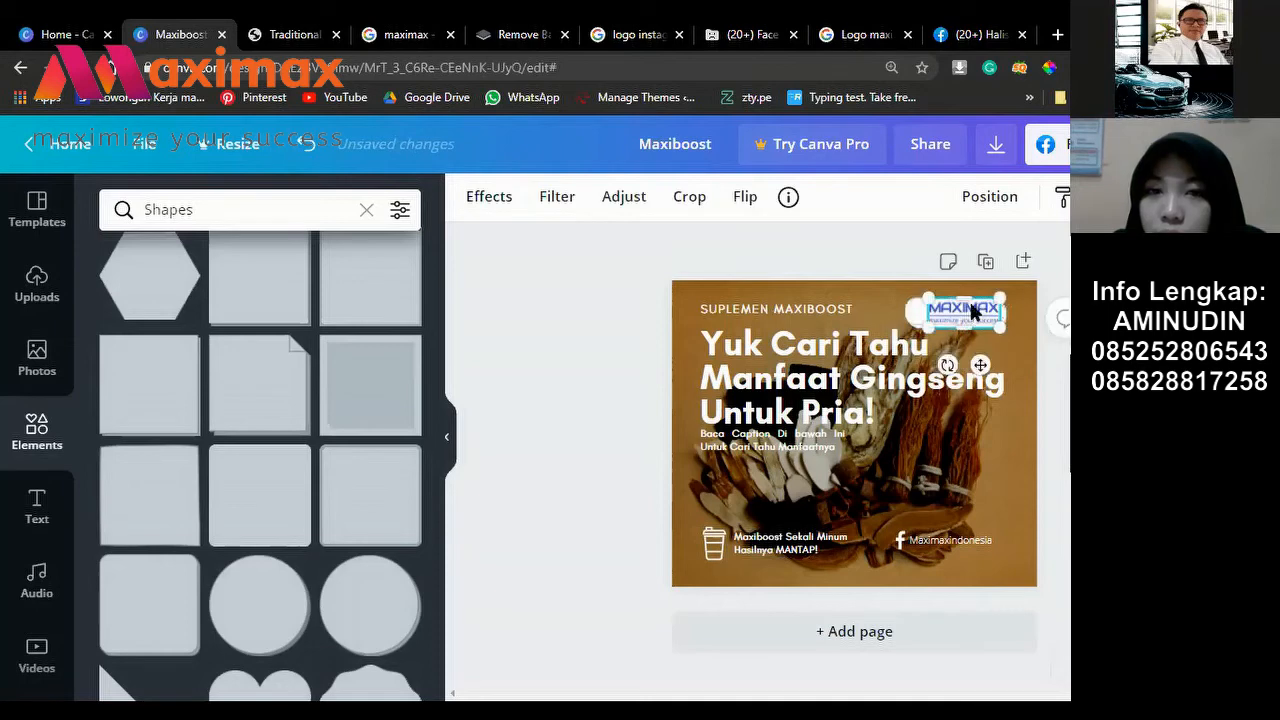
left_click_drag(975, 312, 967, 316)
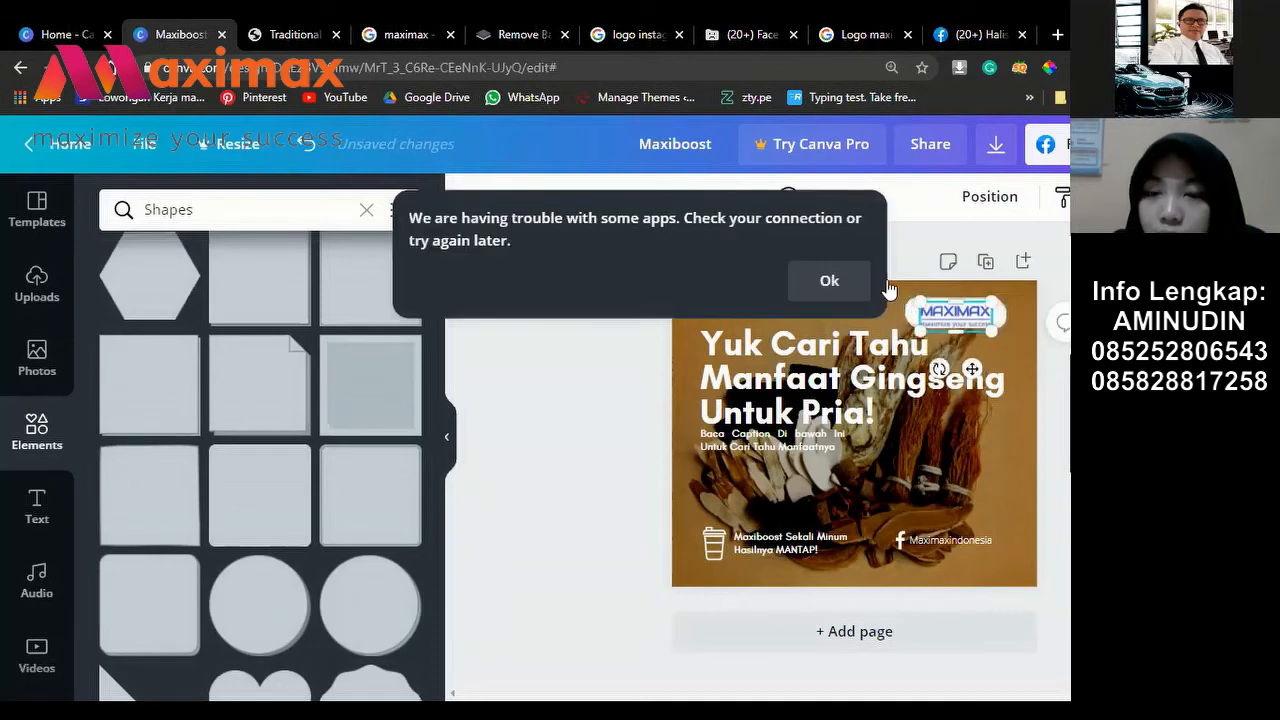
left_click(829, 281)
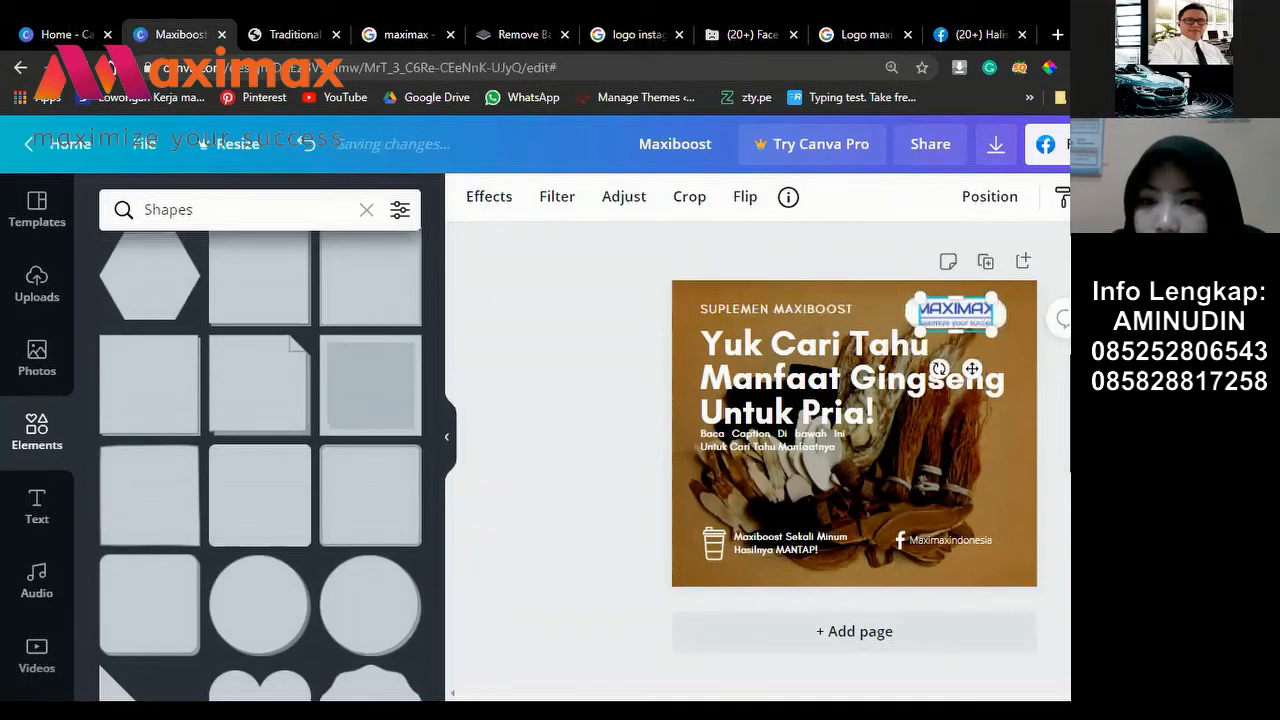
left_click(999, 347)
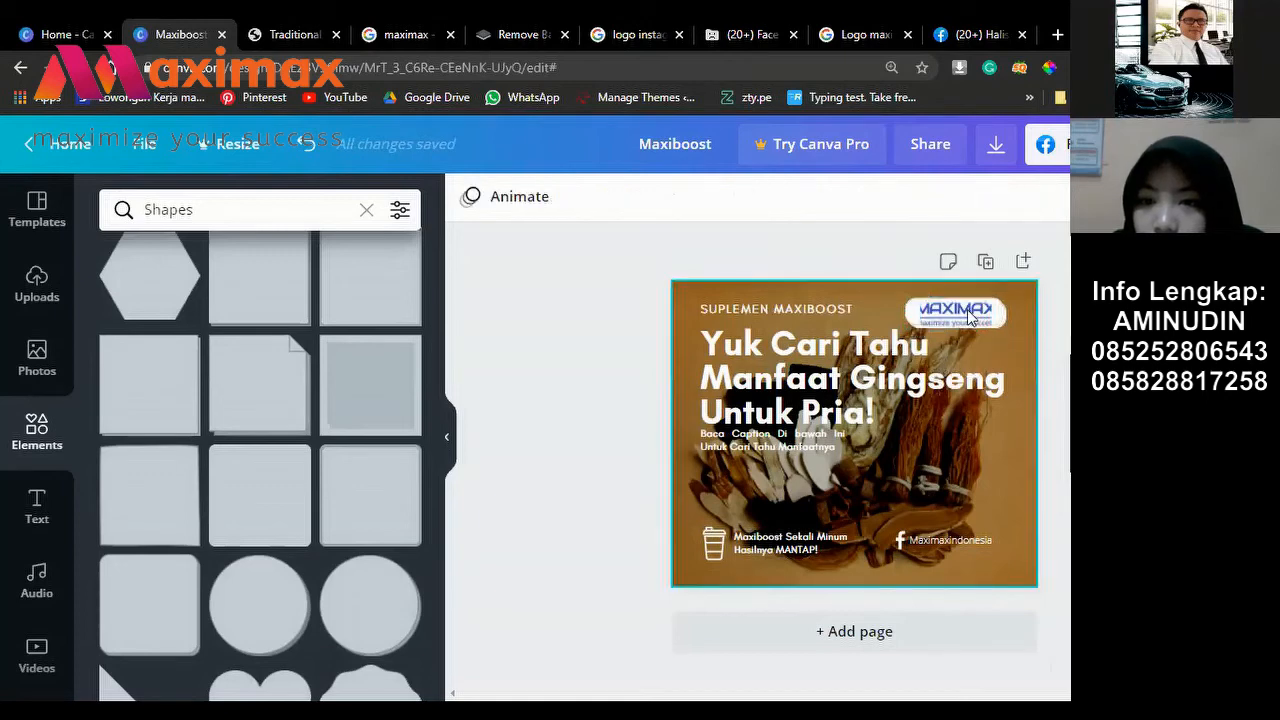
left_click(931, 305)
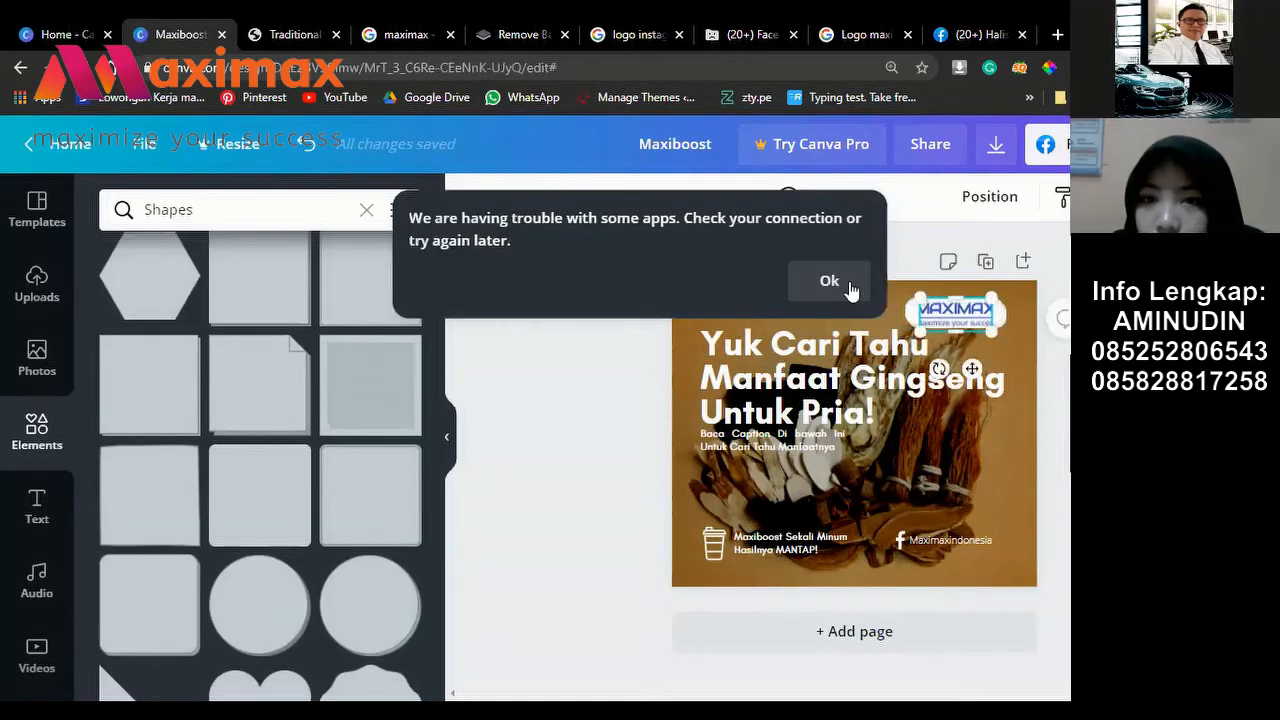
double_click(958, 310)
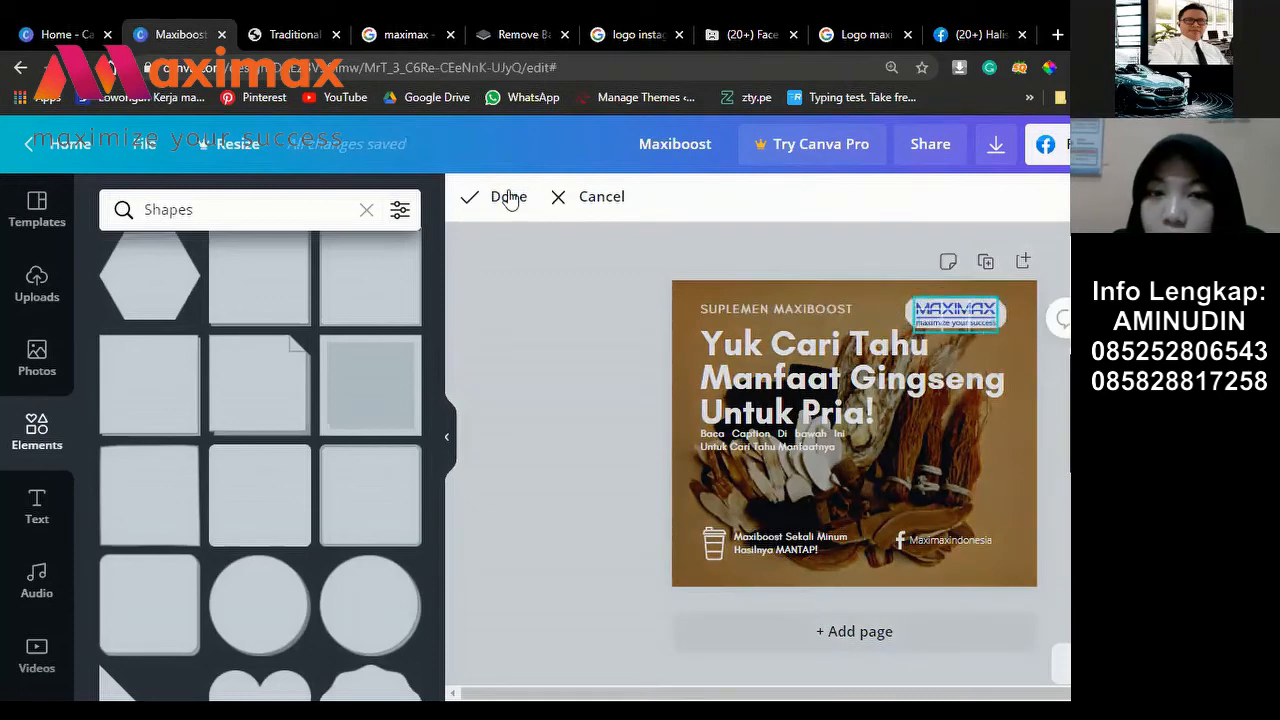
left_click(602, 212)
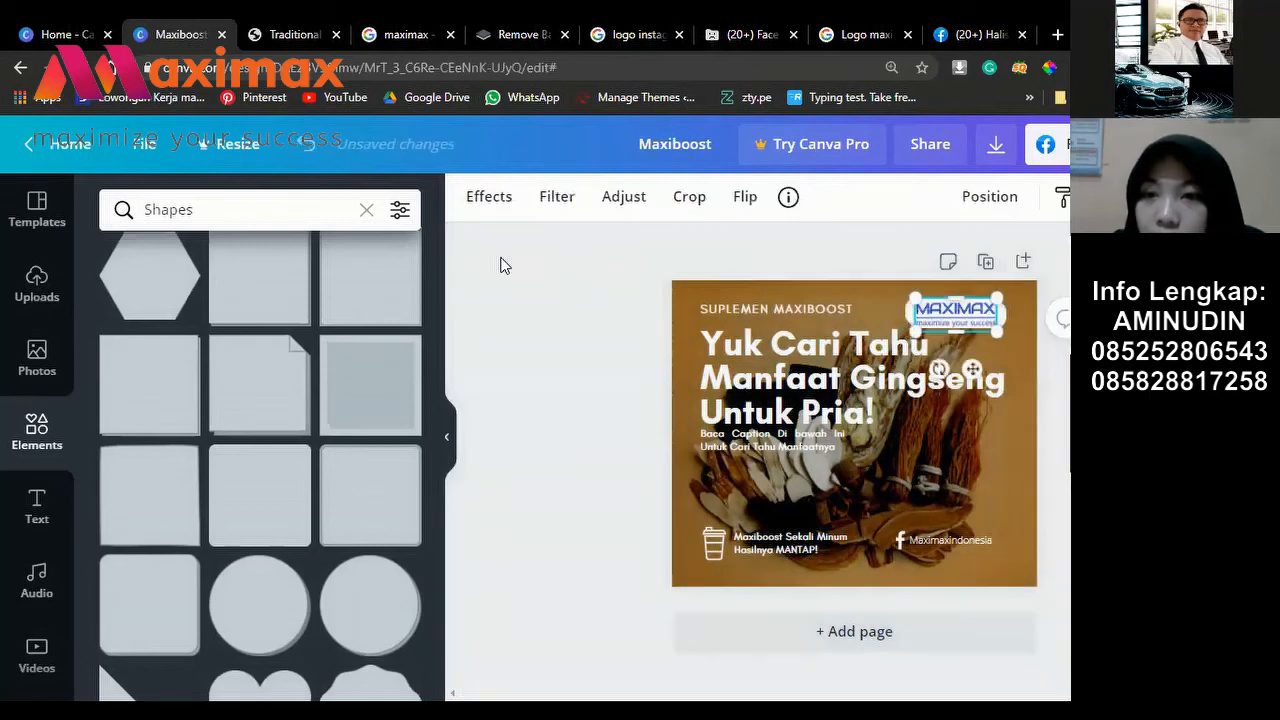
left_click(503, 263)
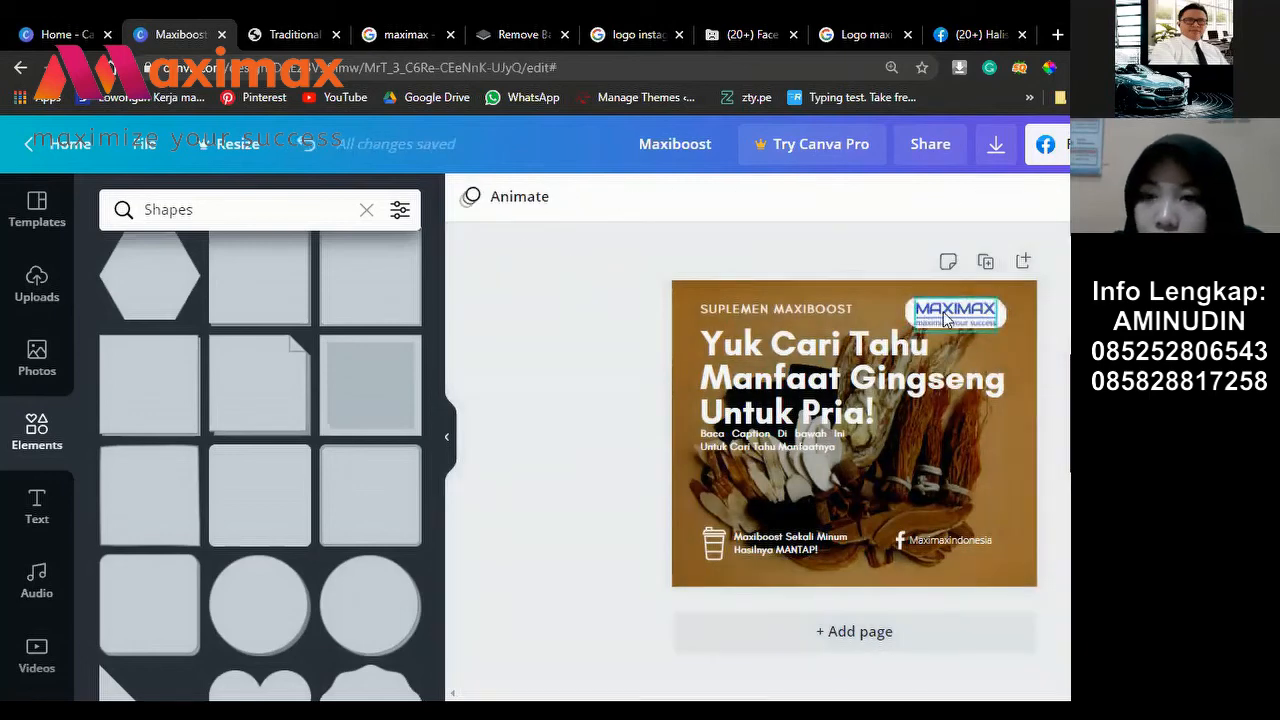
left_click(946, 318)
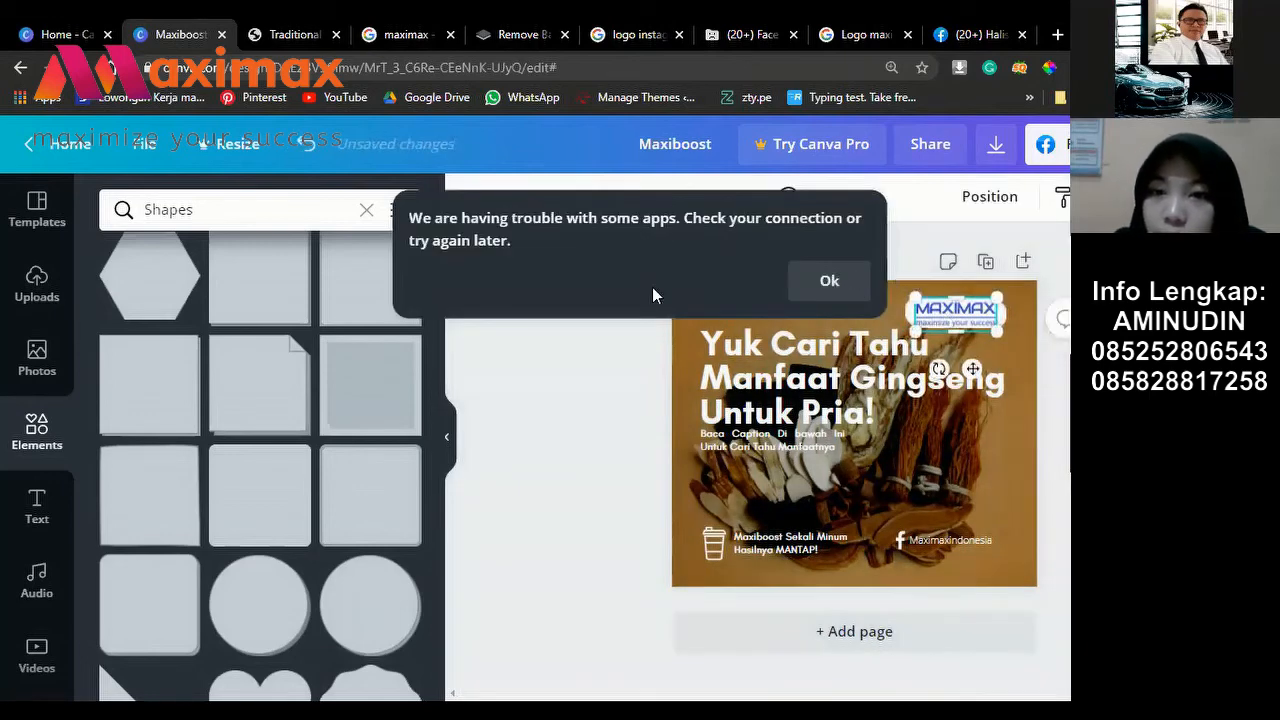
left_click(605, 277)
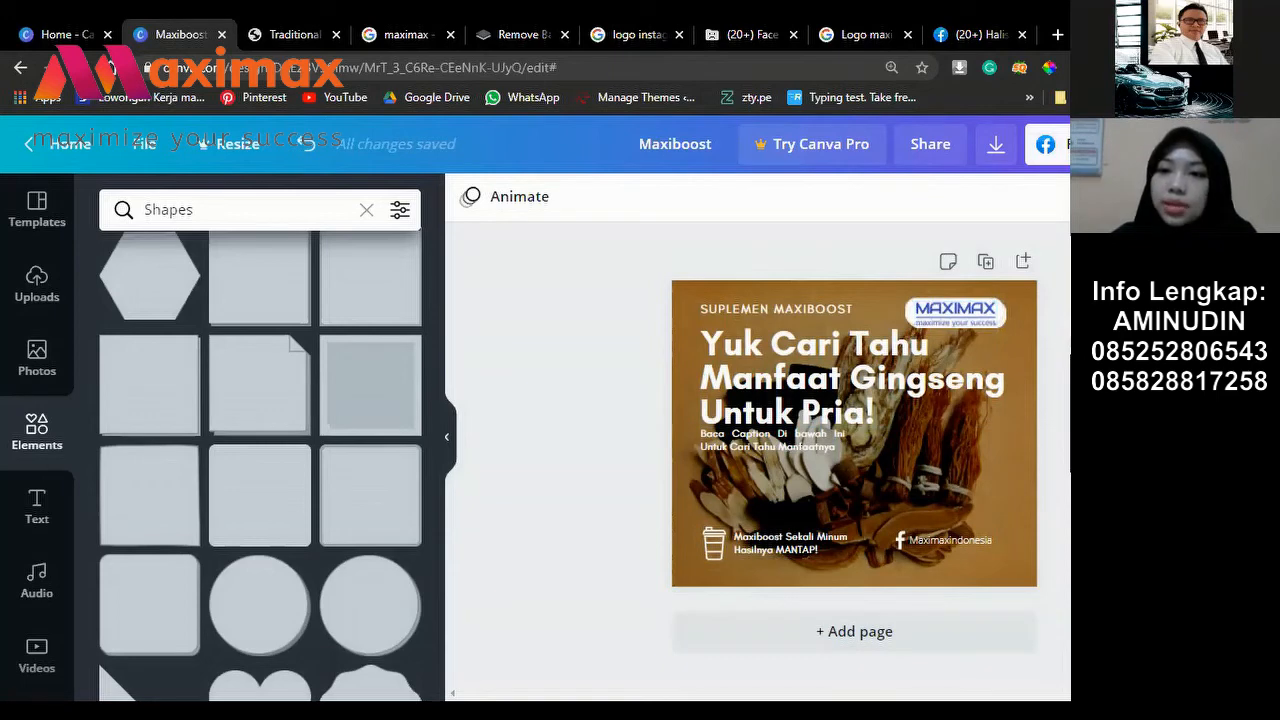
Step: Connect a Facebook account through the Facebook share option so its page is listed
left_click(1048, 144)
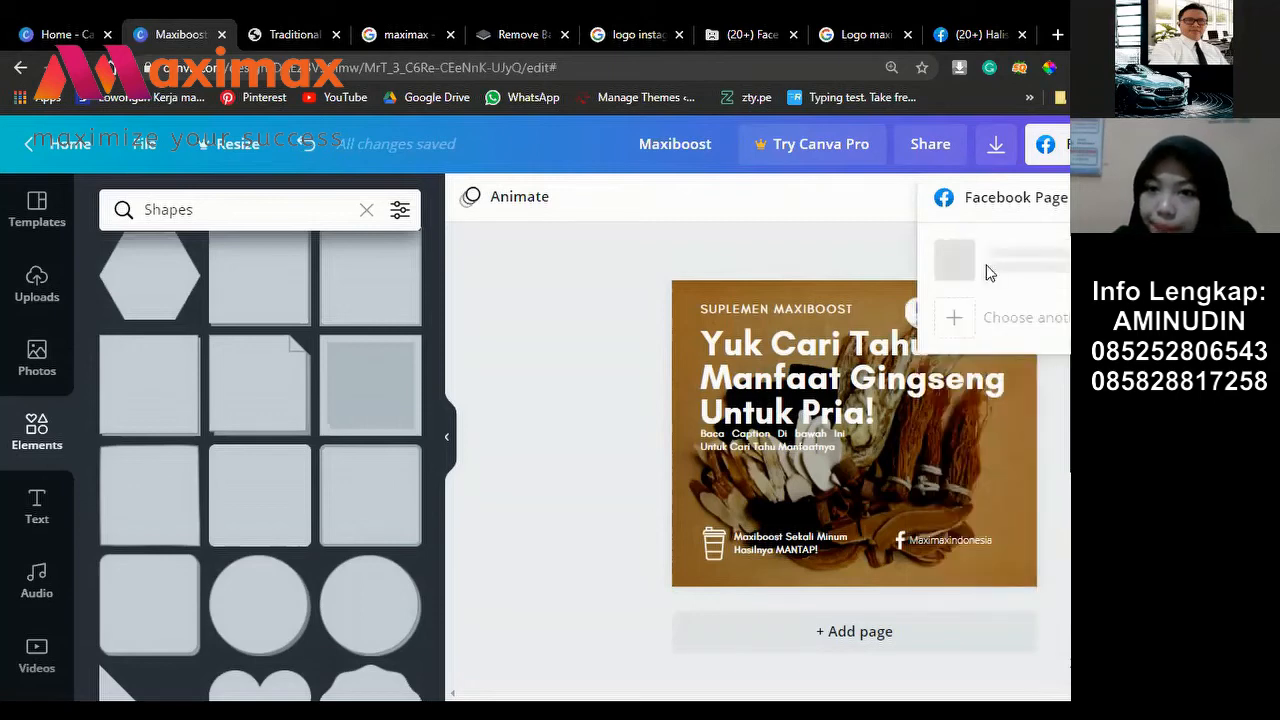
left_click(1055, 324)
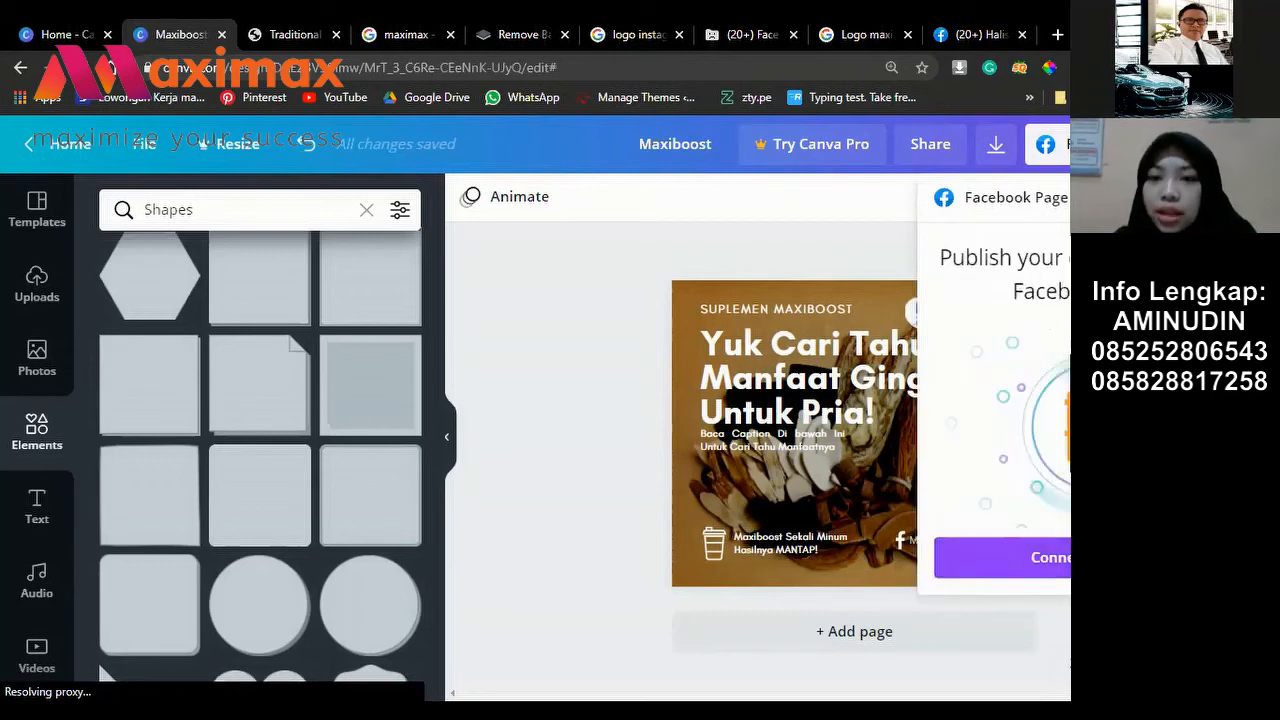
left_click(1065, 559)
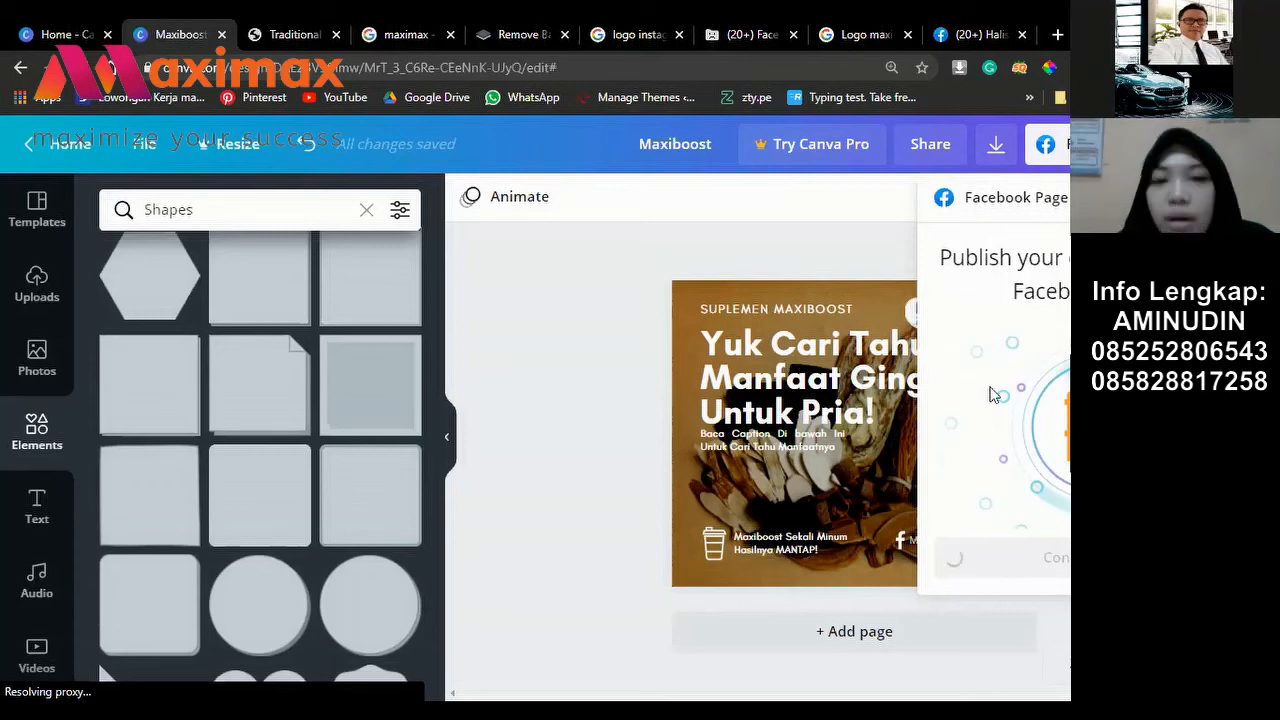
mouse_move(284, 466)
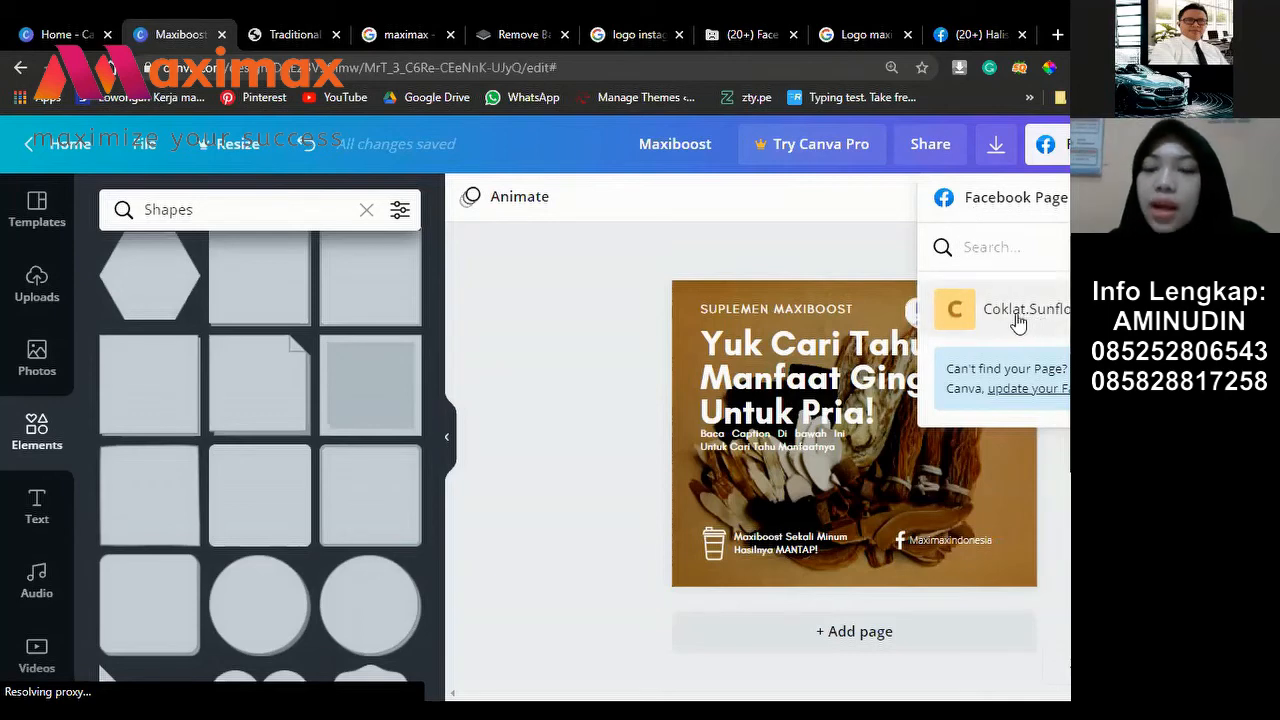
Step: Select the Facebook page and caption box, then dismiss the panel without posting
left_click(1018, 318)
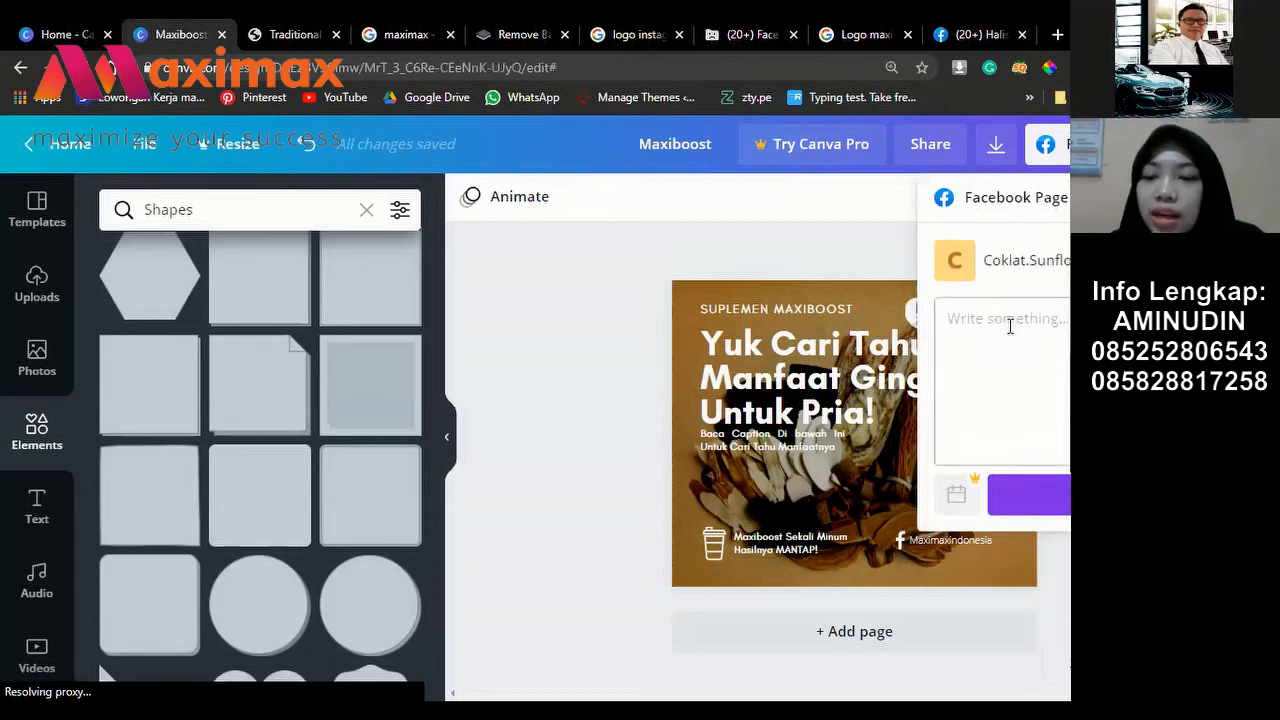
left_click(1010, 326)
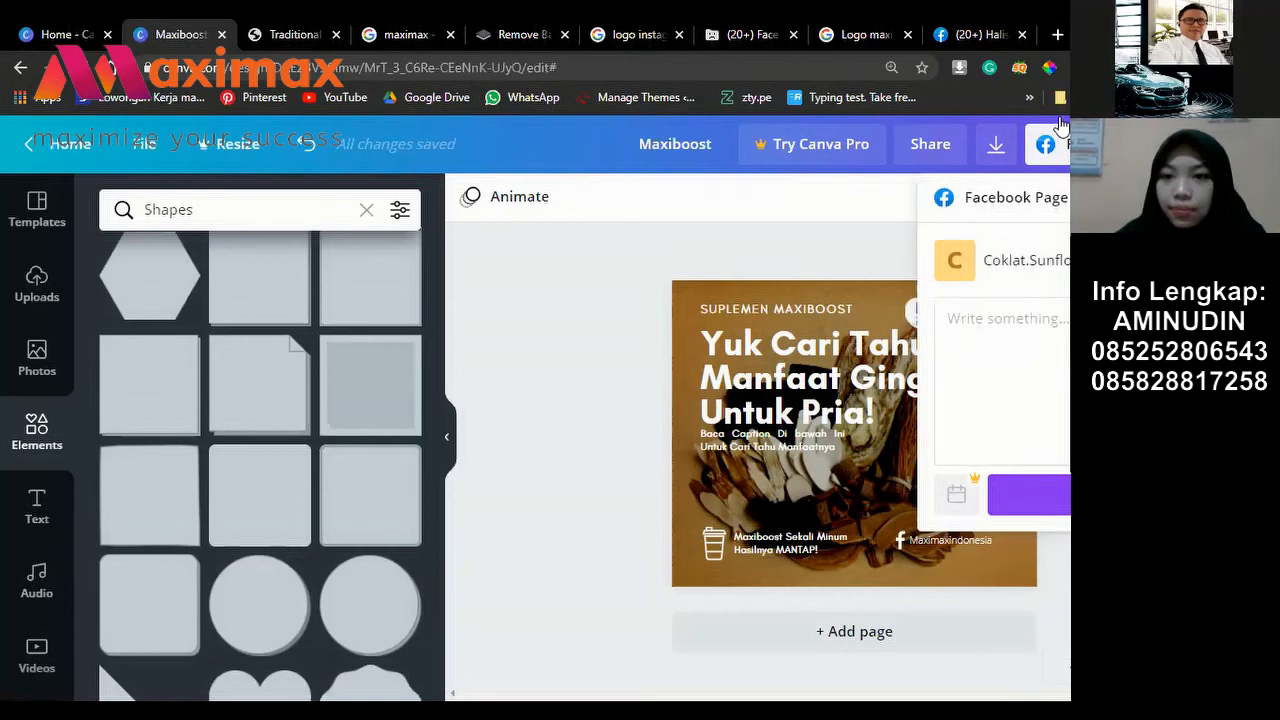
left_click(997, 147)
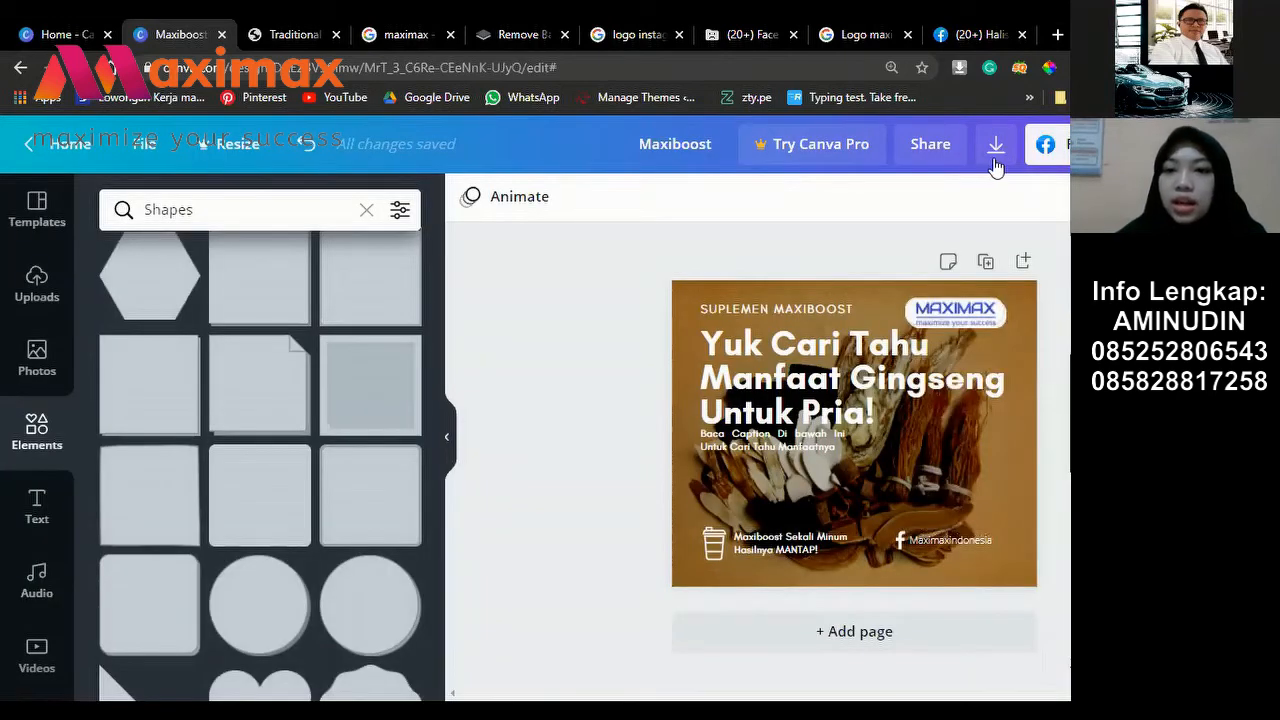
Step: Export the ginseng post with the default PNG file type
left_click(995, 148)
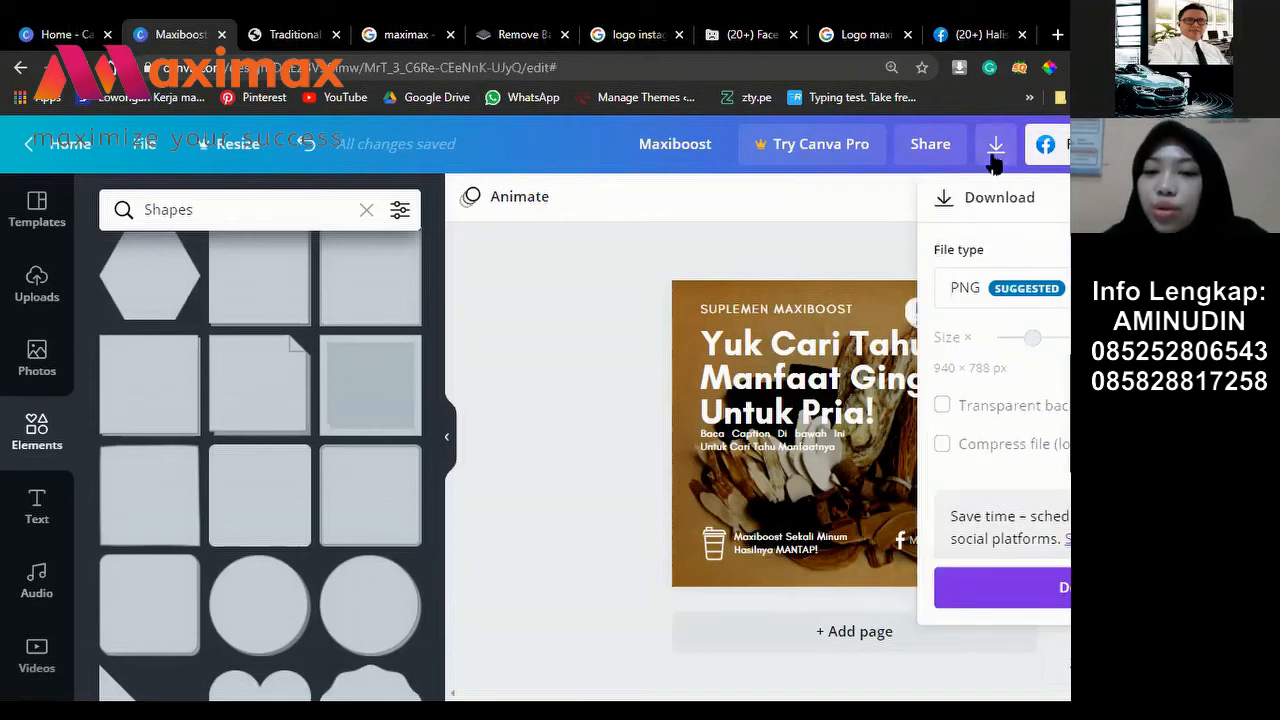
left_click(1040, 600)
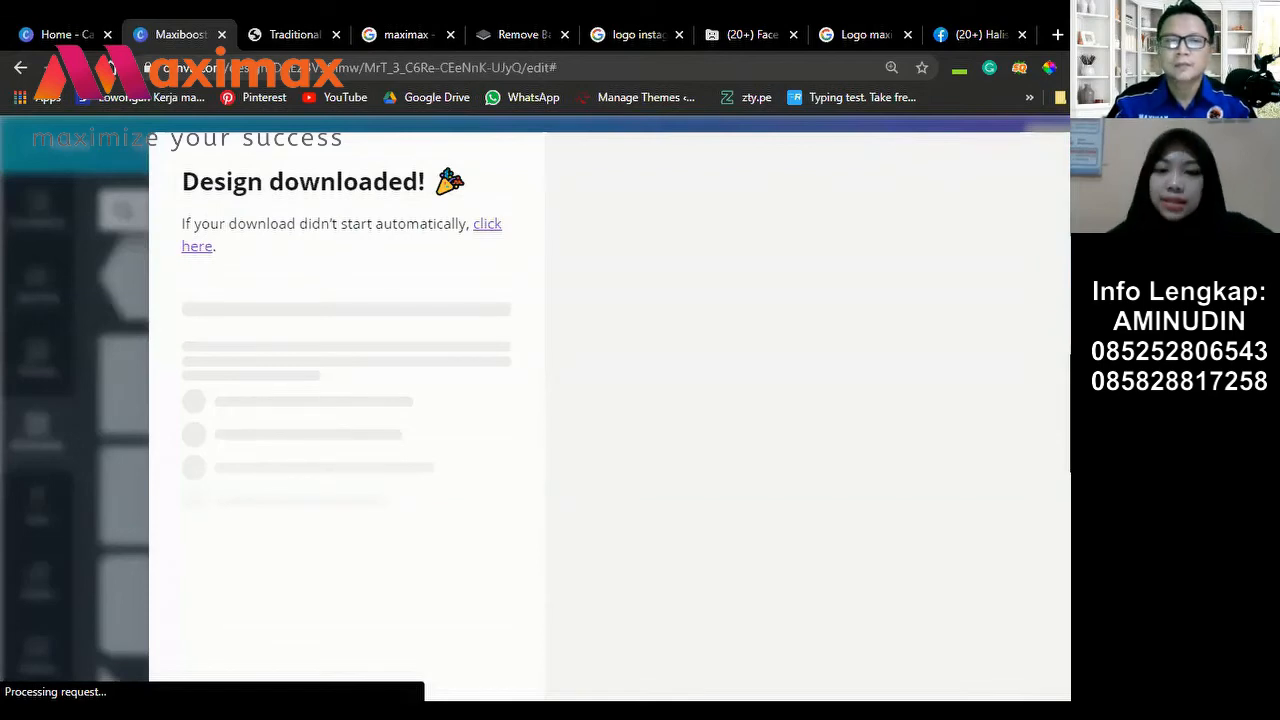
Step: Dismiss the 'Design downloaded!' confirmation and open a new browser tab
key("Escape")
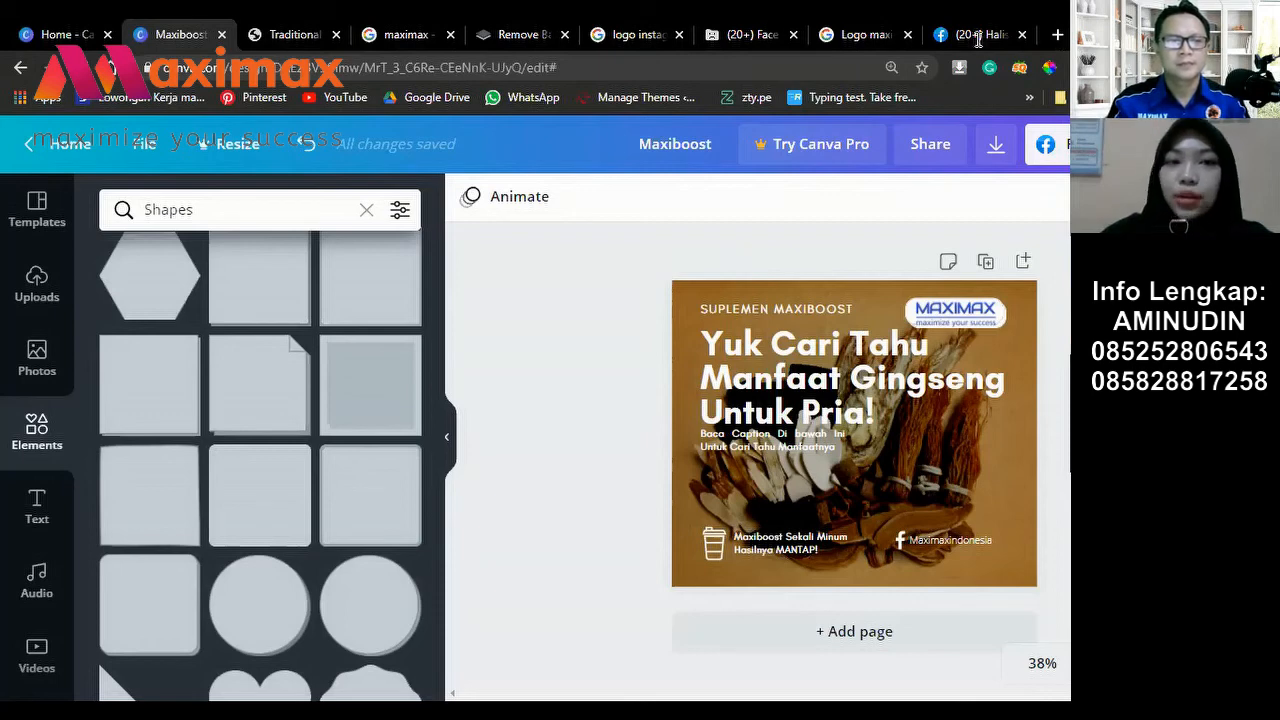
key("ctrl+t")
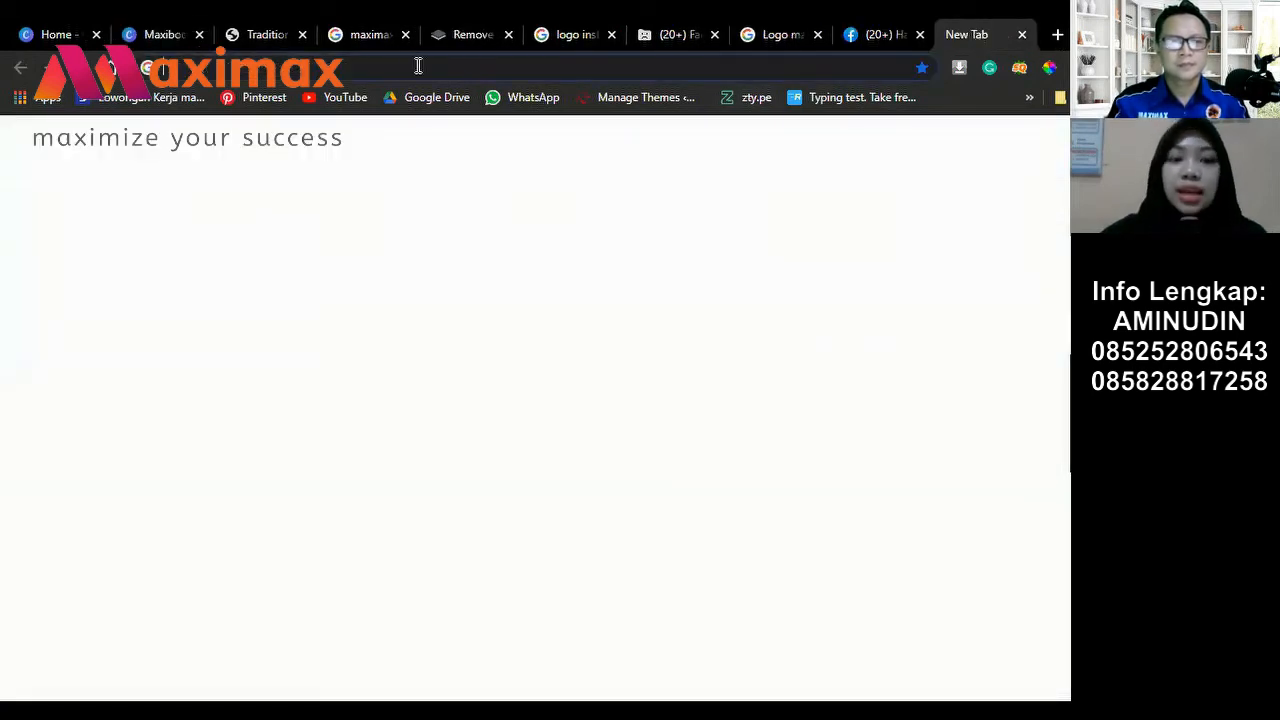
Step: Go to canva.com in the new tab, fixing a typo along the way
left_click(418, 65)
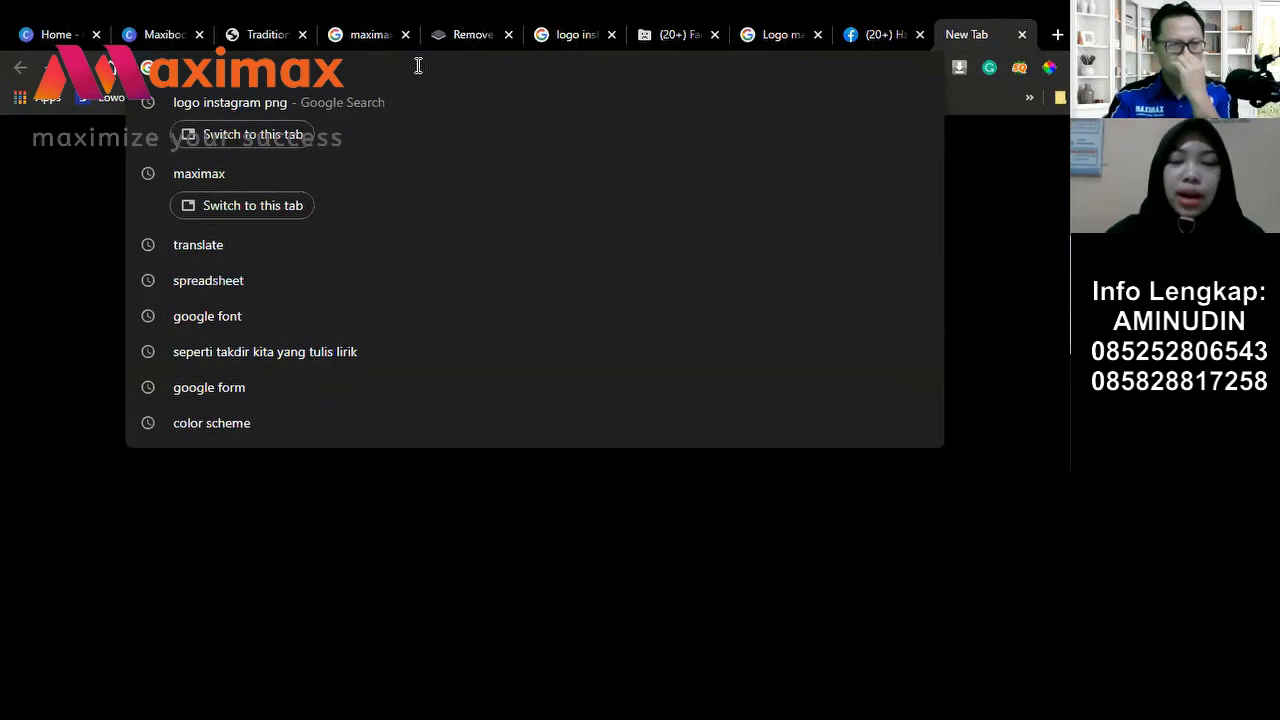
type("cak")
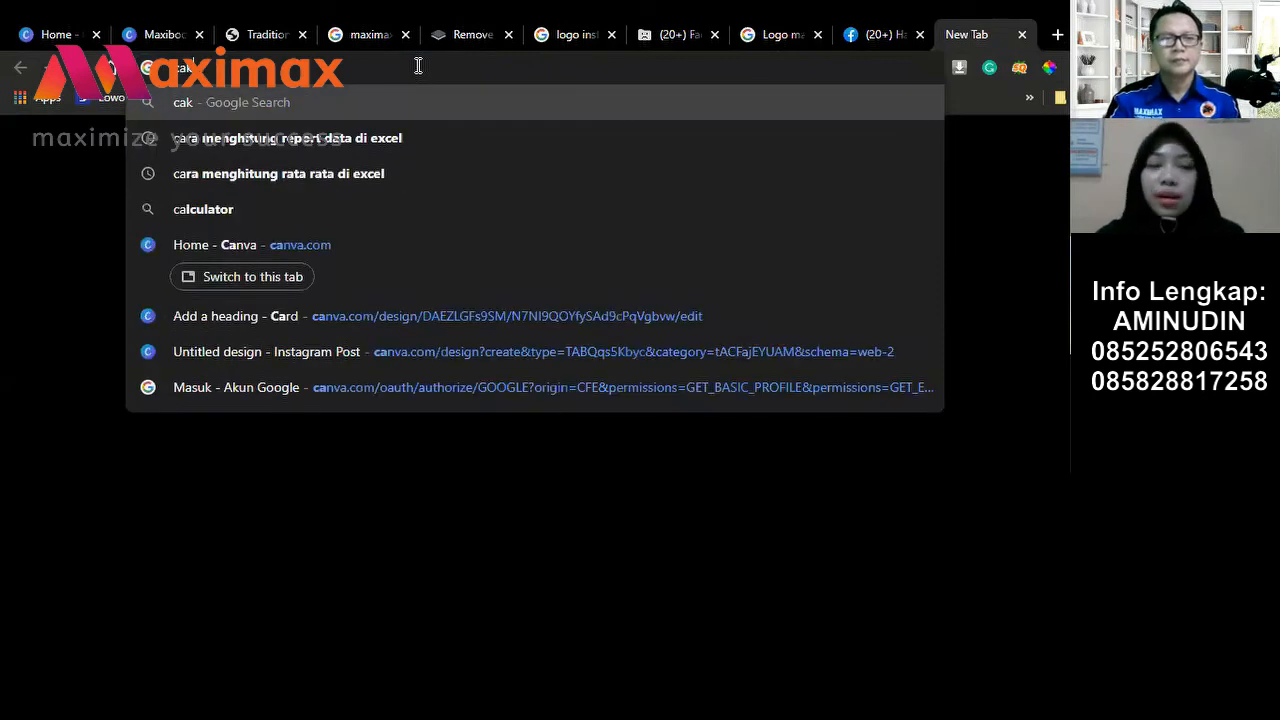
key("BackSpace")
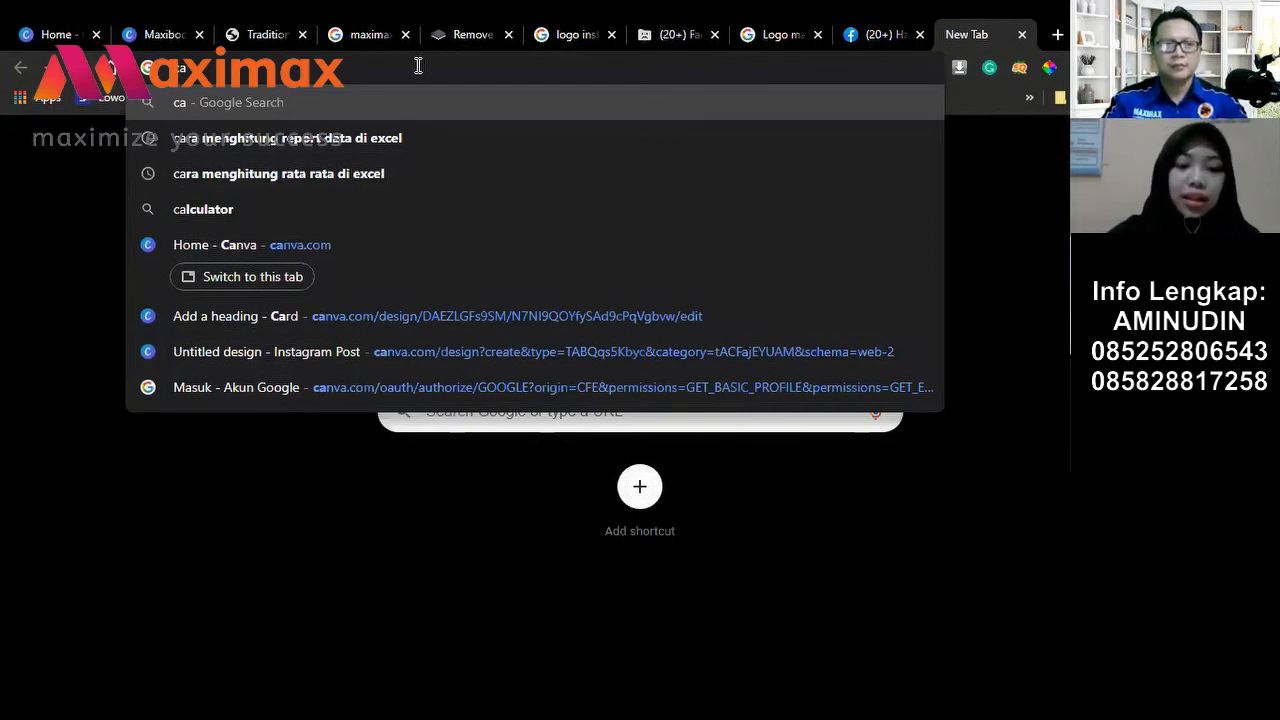
type("nv")
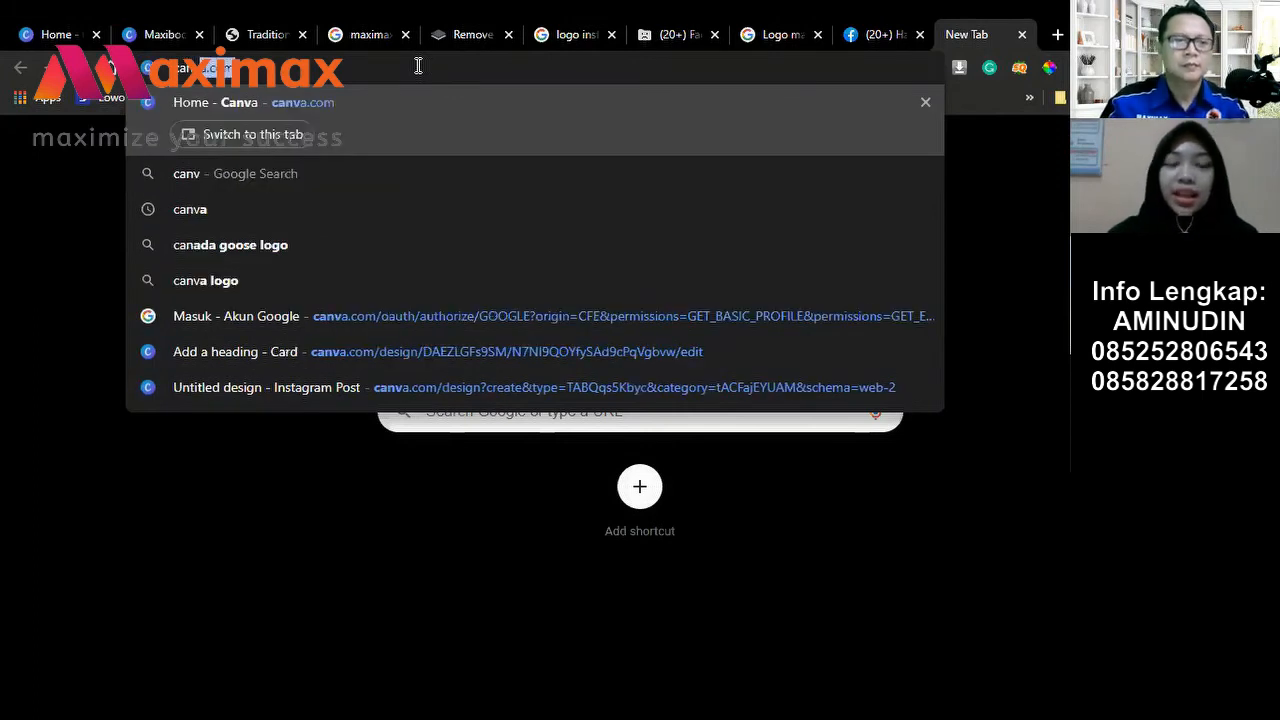
type("a")
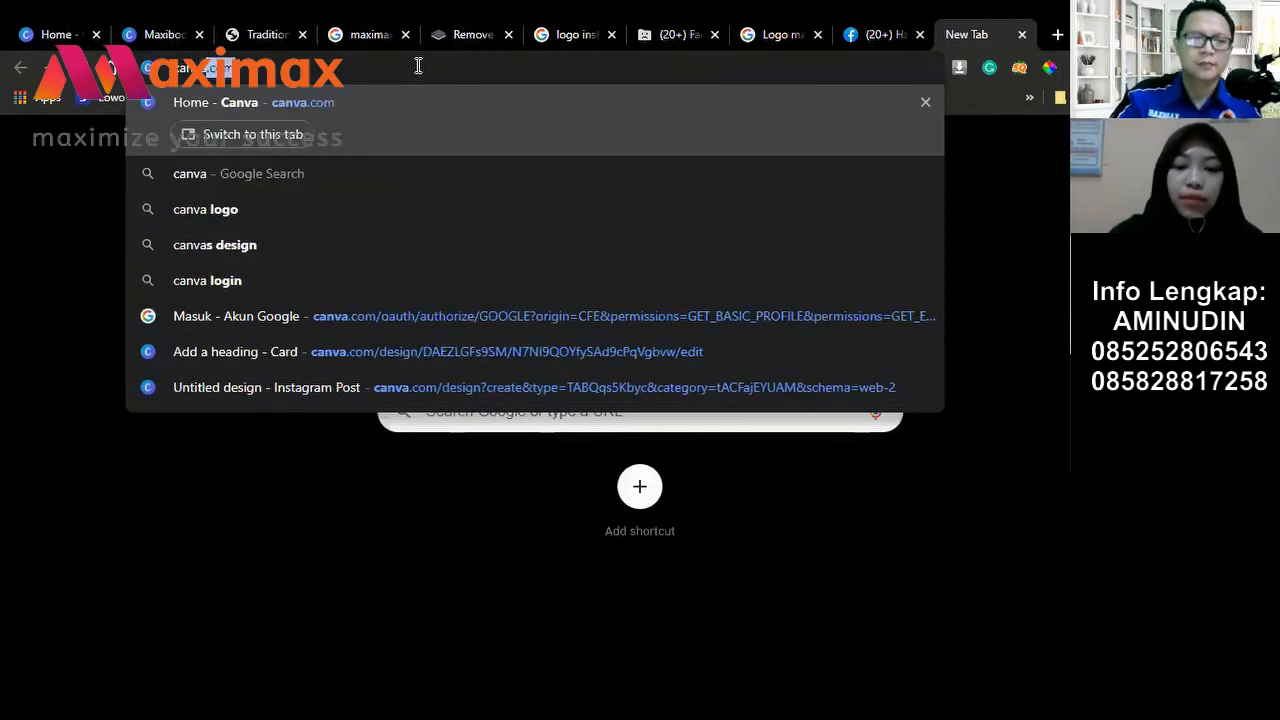
type(".com")
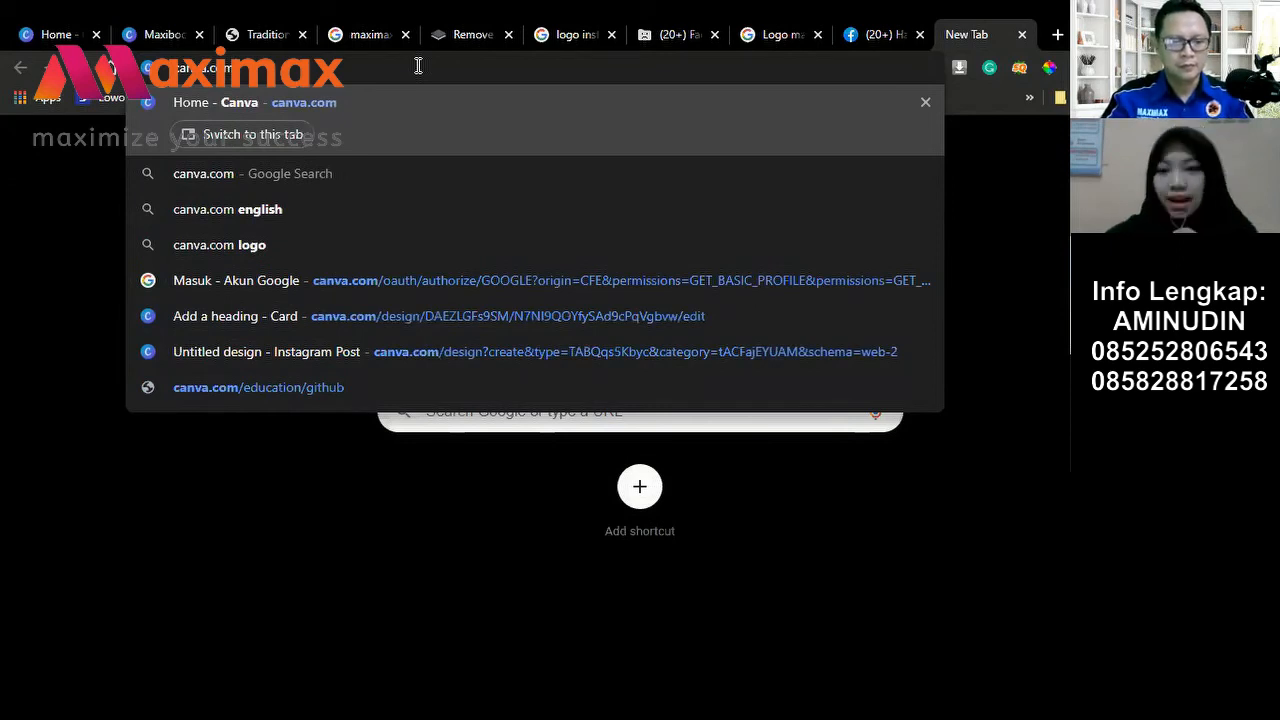
key("Return")
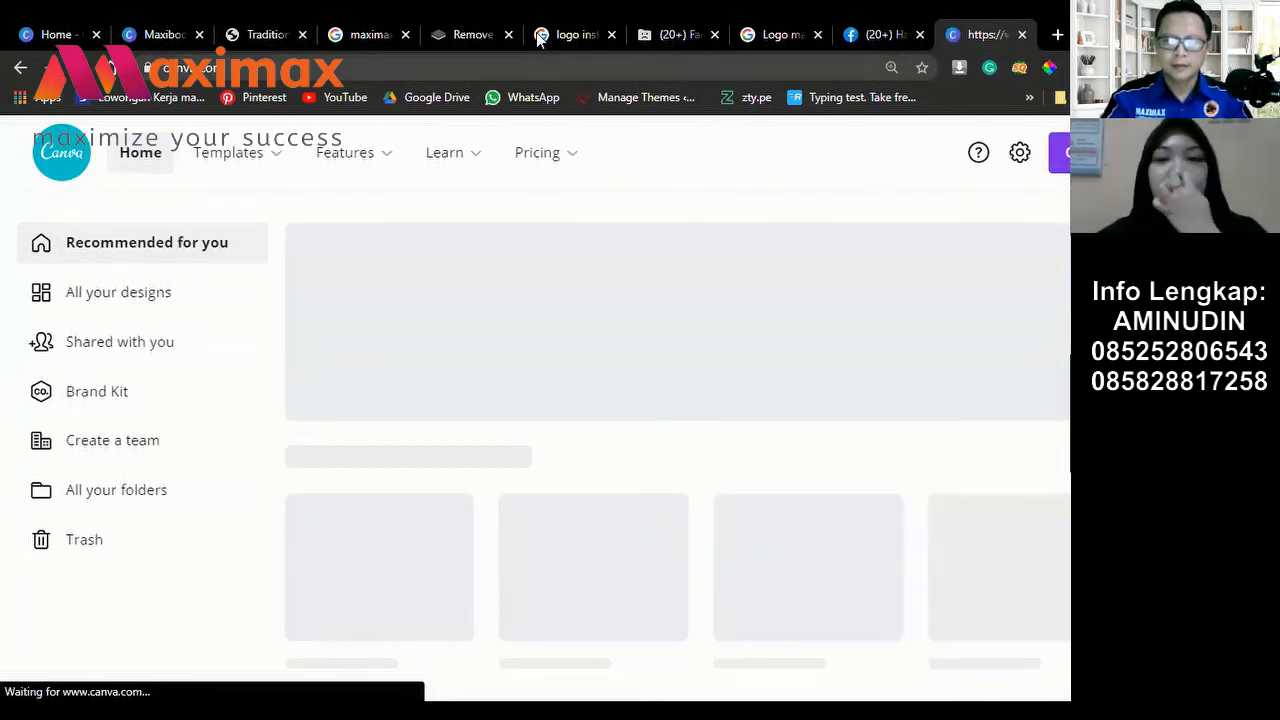
Step: Close the '(20+) Fa' tab and switch back to the Maxiboost design tab
left_click(714, 35)
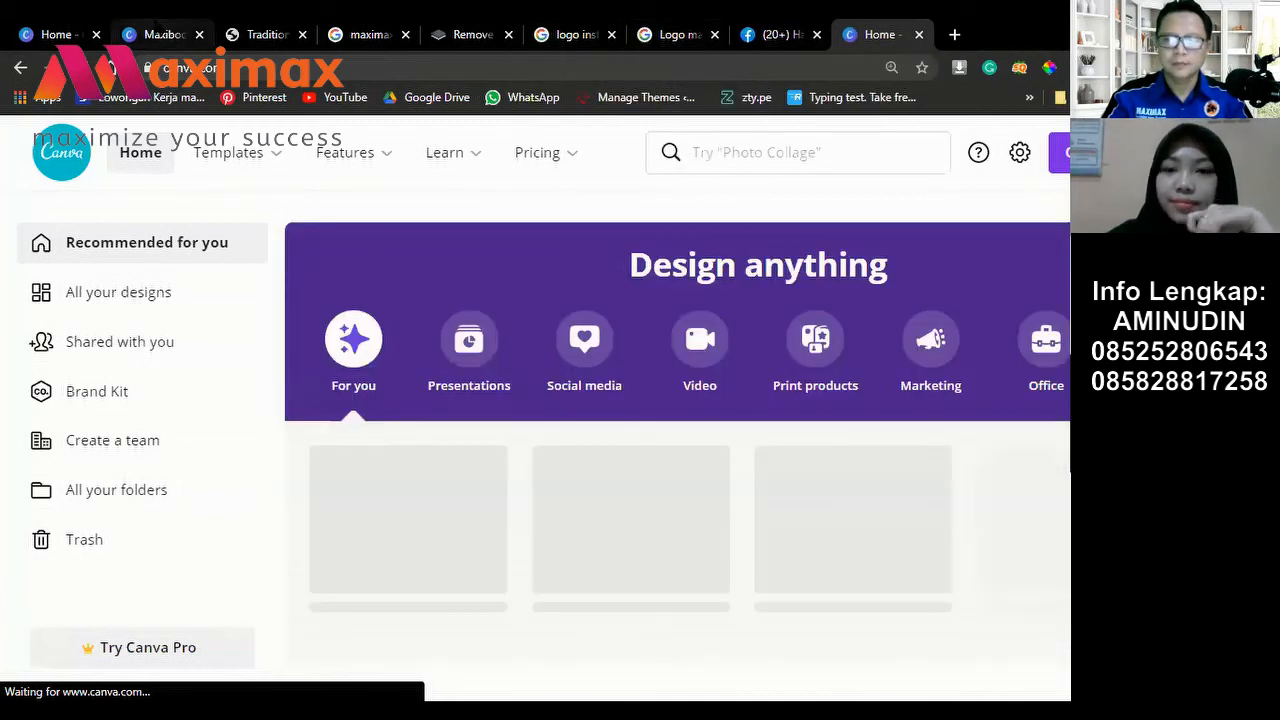
left_click(158, 34)
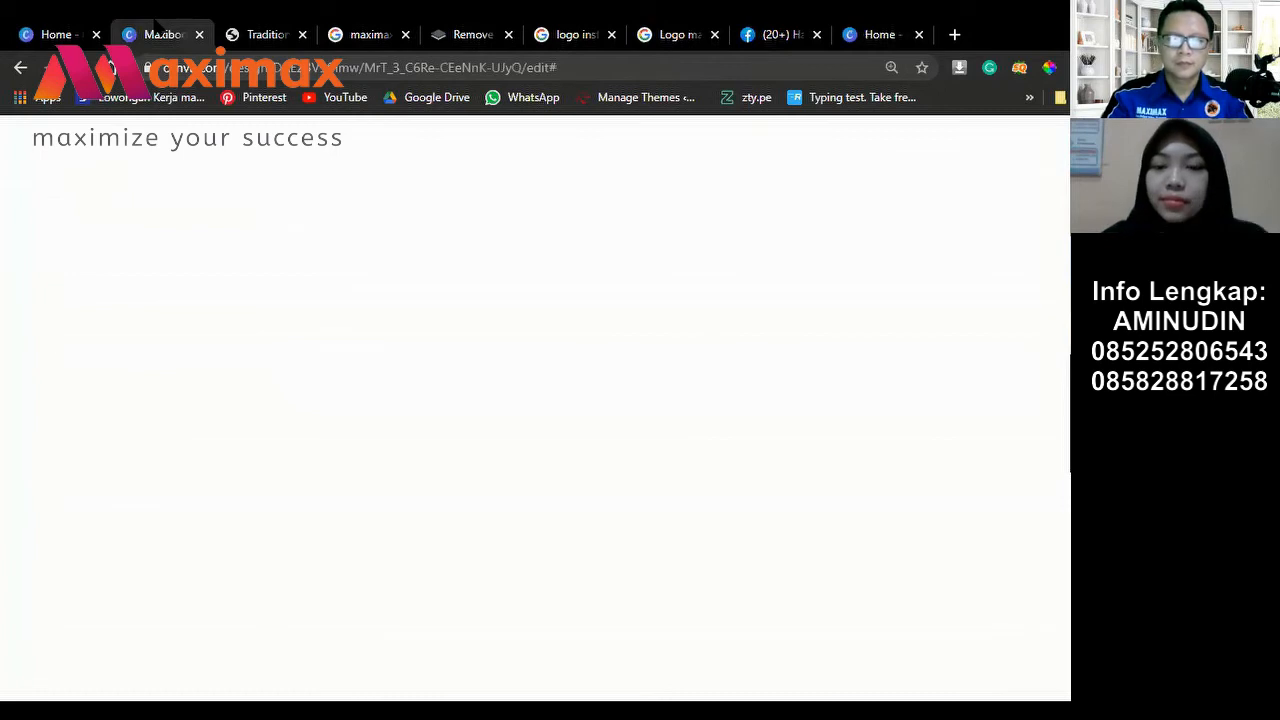
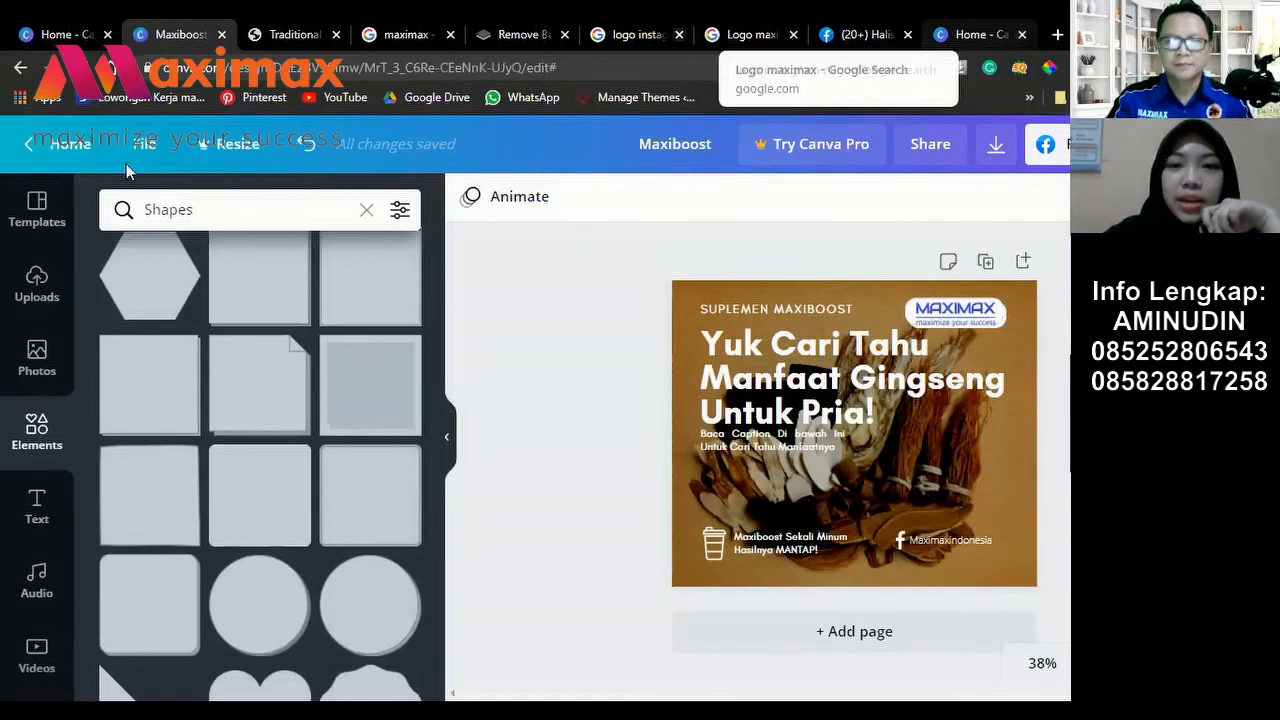
Step: Leave the Maxiboost ginseng post editor and go to the Canva home page
left_click(72, 145)
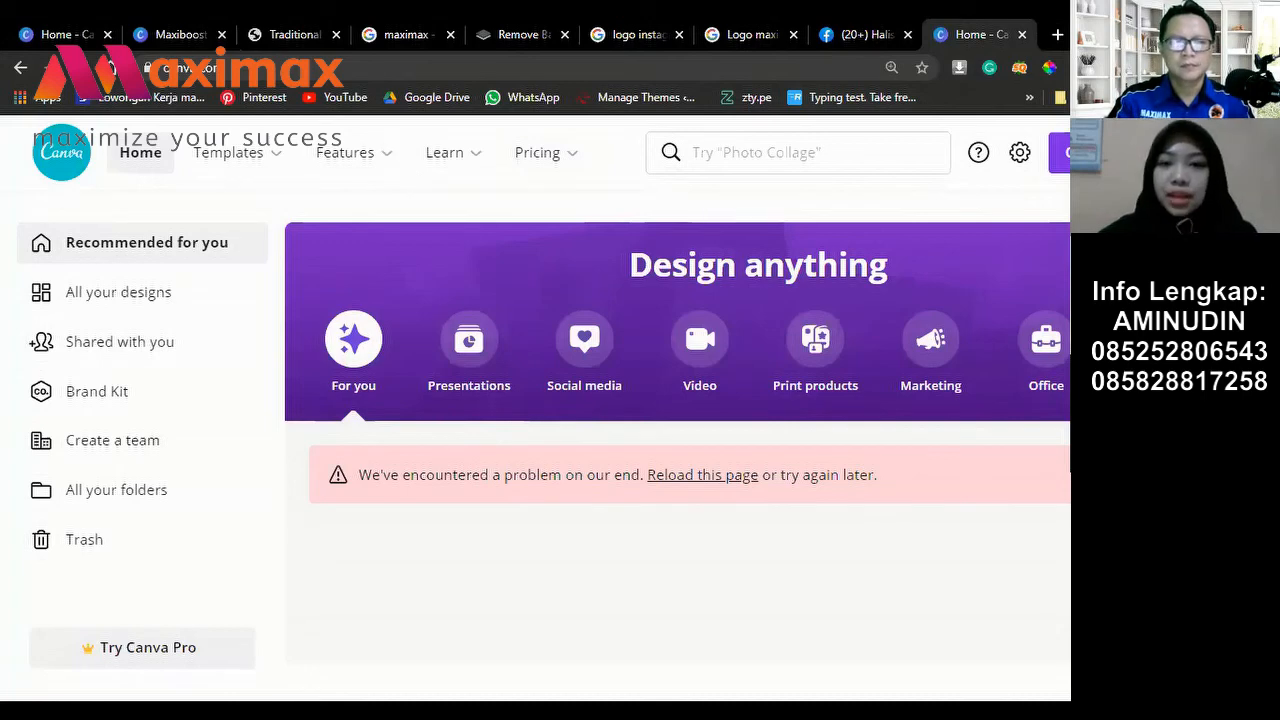
Step: Scroll down the home page and open the Presentations template gallery
scroll(675, 452, "down", 2)
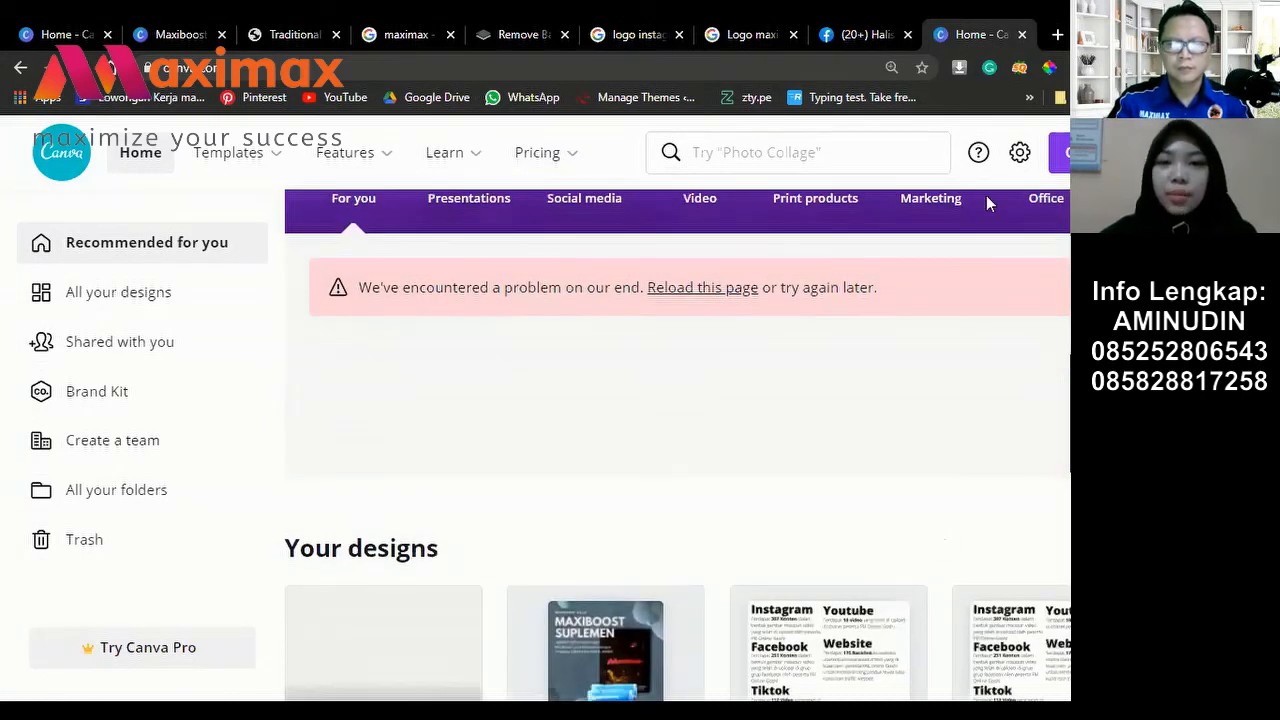
scroll(986, 197, "down", 1)
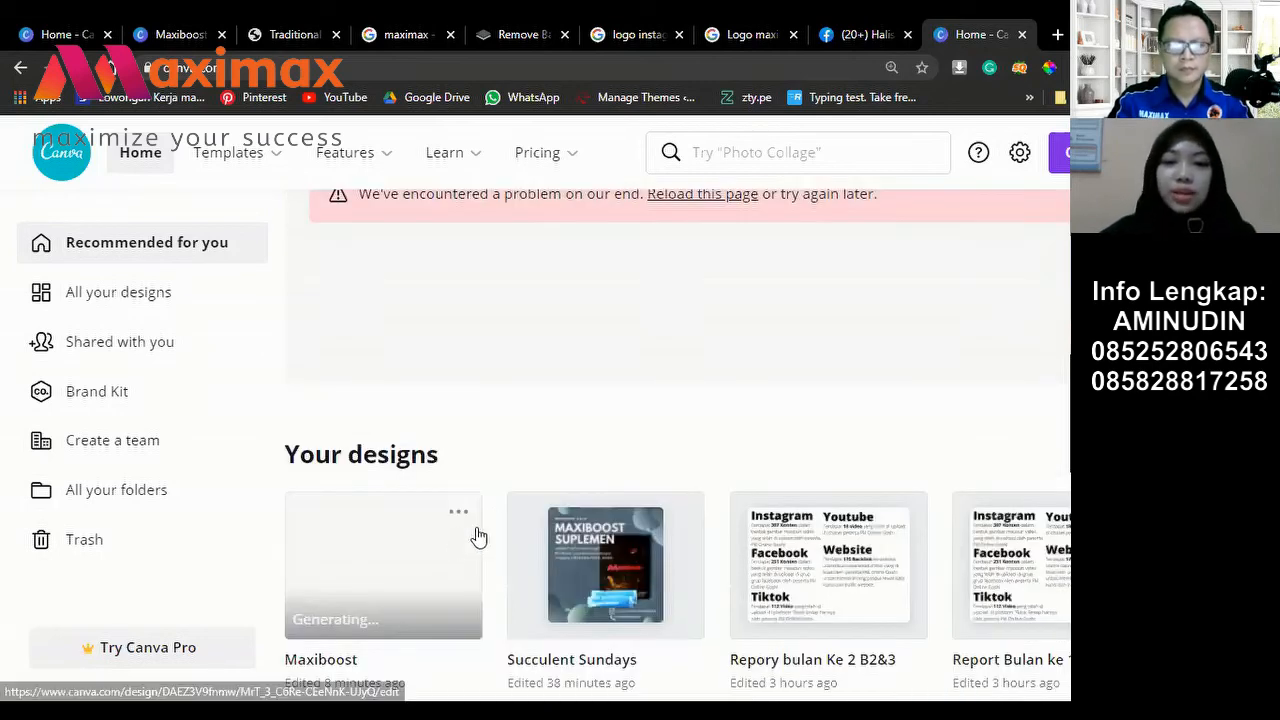
scroll(523, 508, "down", 1)
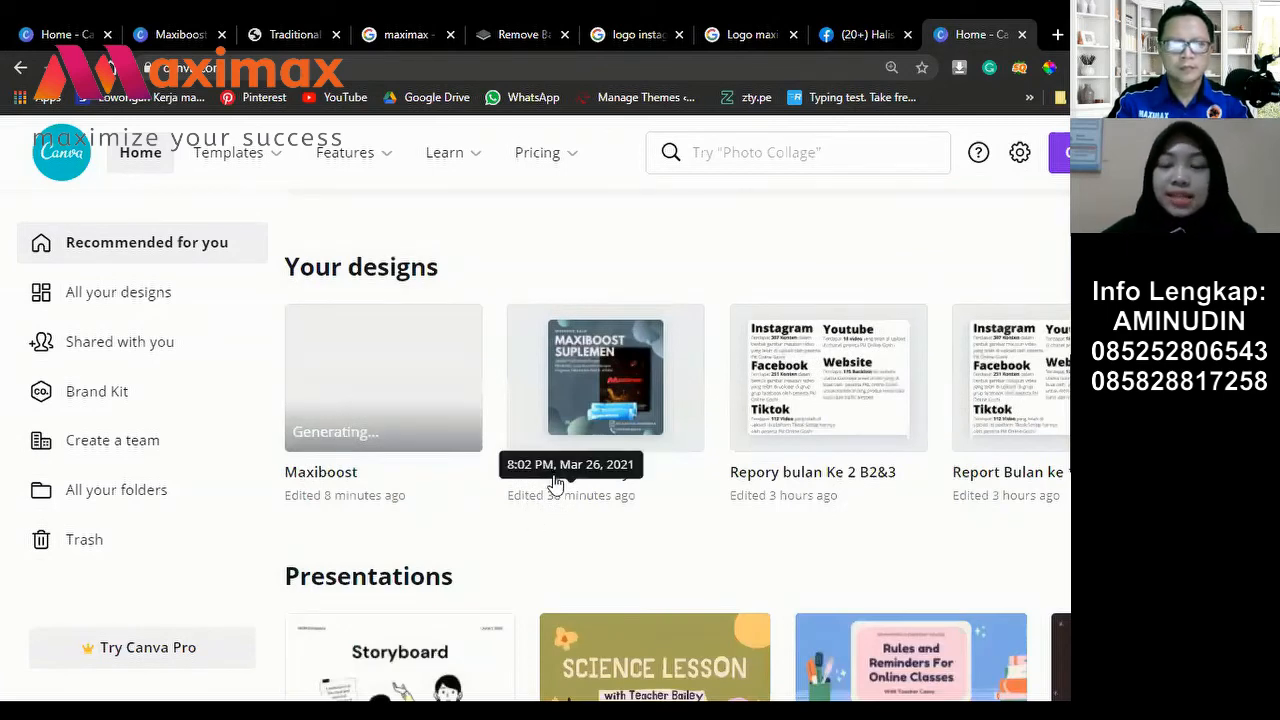
scroll(557, 480, "down", 2)
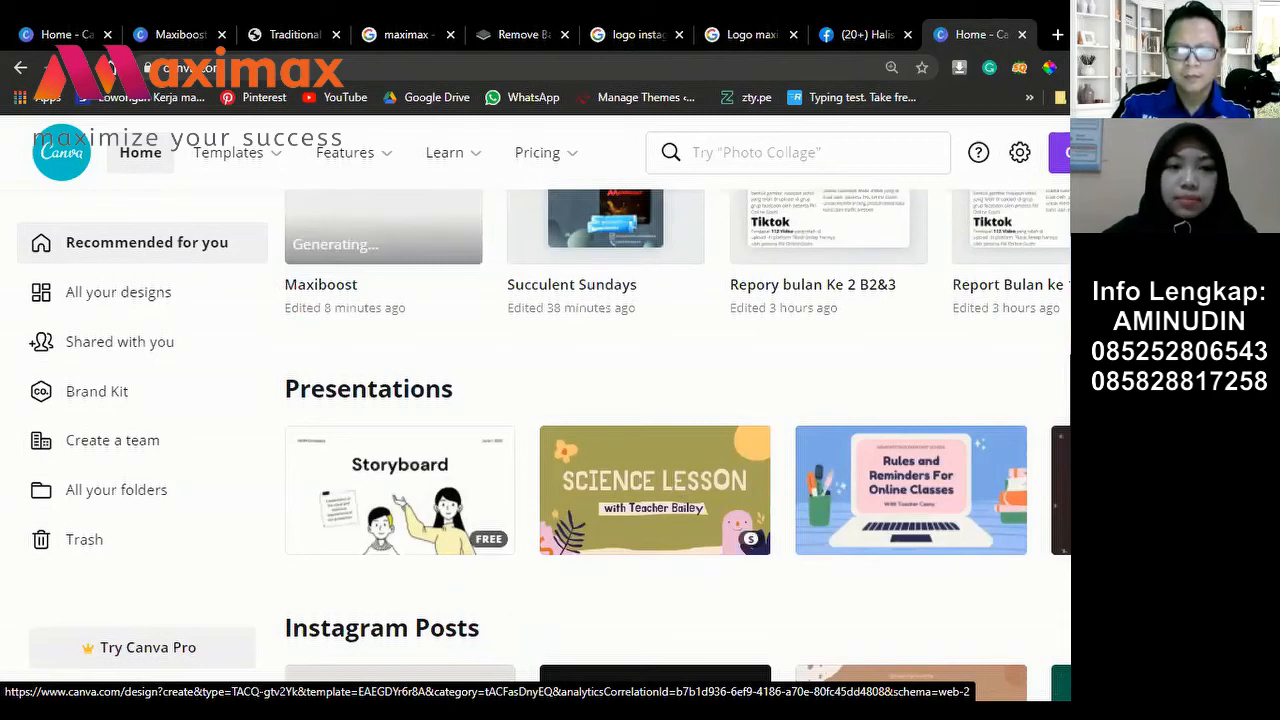
left_click(400, 490)
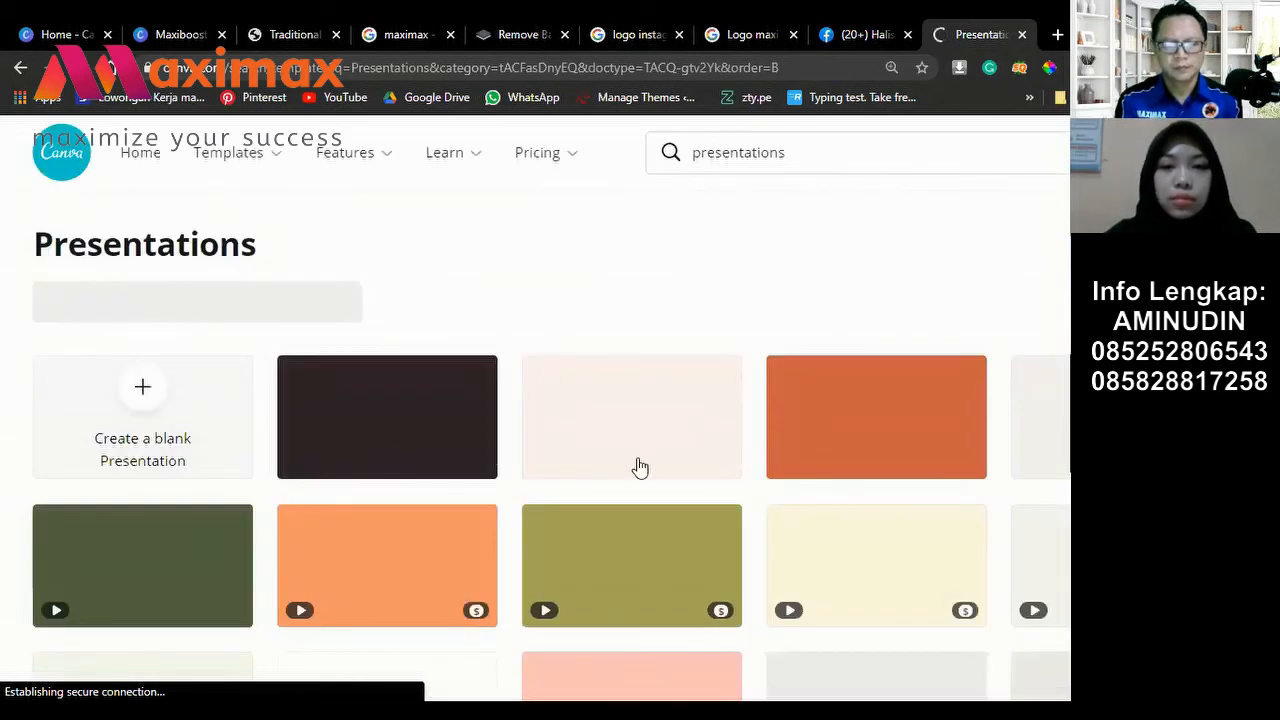
Step: Browse the presentation template grid, then return to the Canva home page
scroll(434, 386, "down", 2)
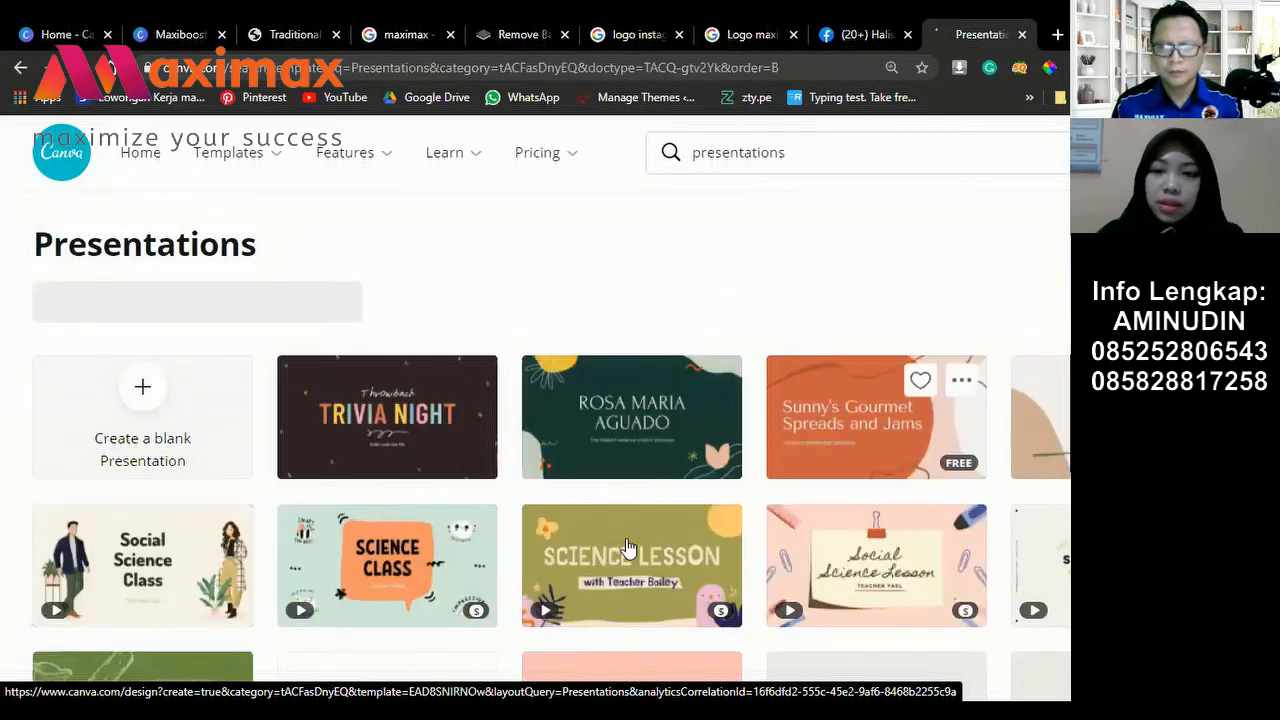
scroll(628, 547, "down", 5)
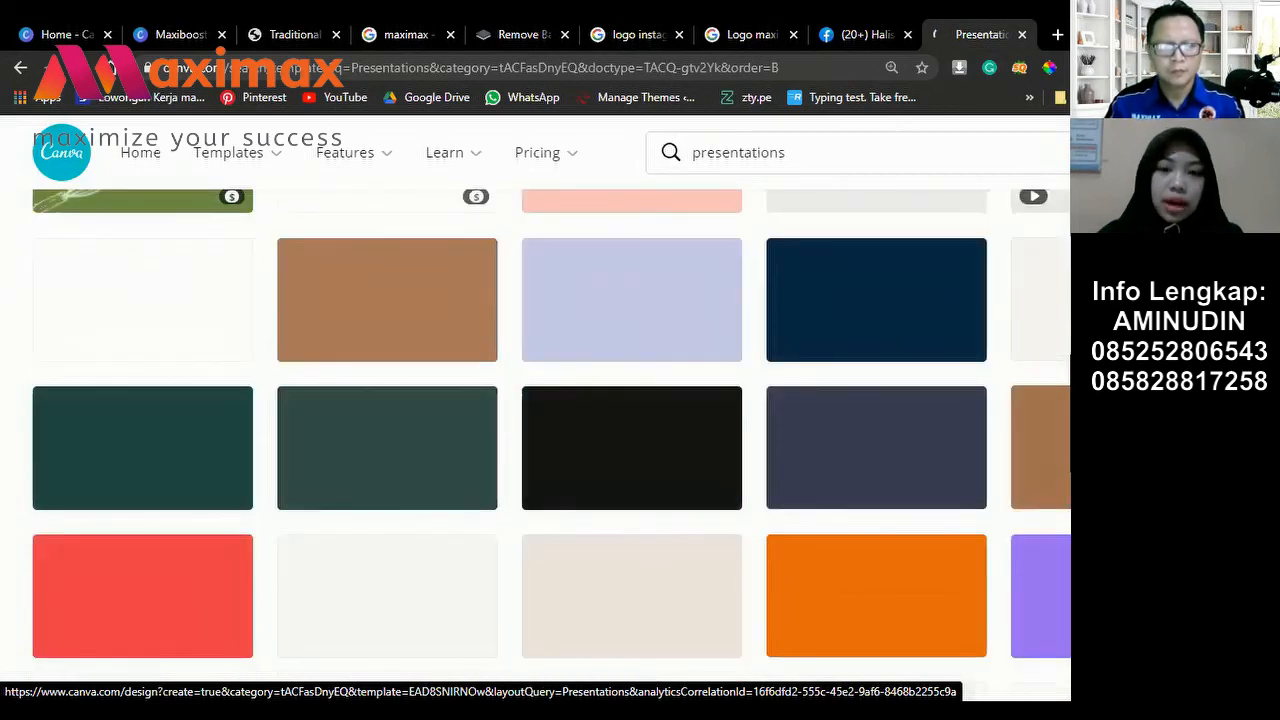
scroll(550, 420, "up", 5)
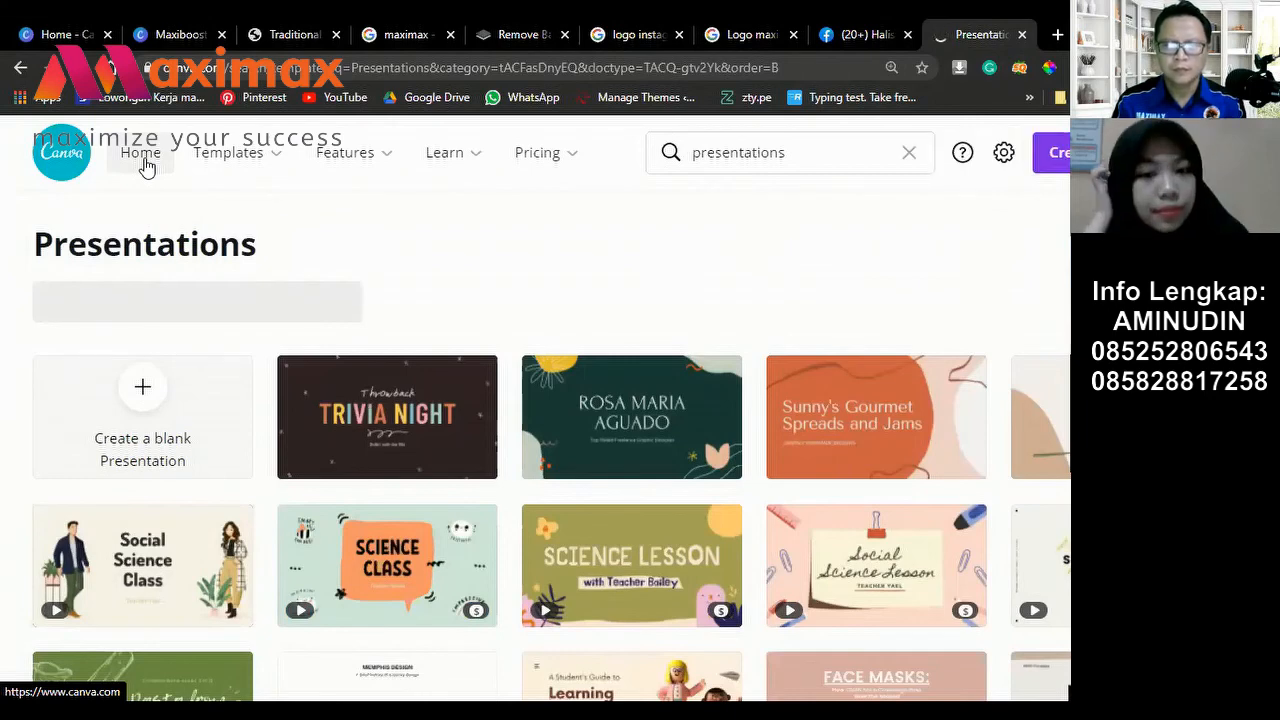
left_click(141, 153)
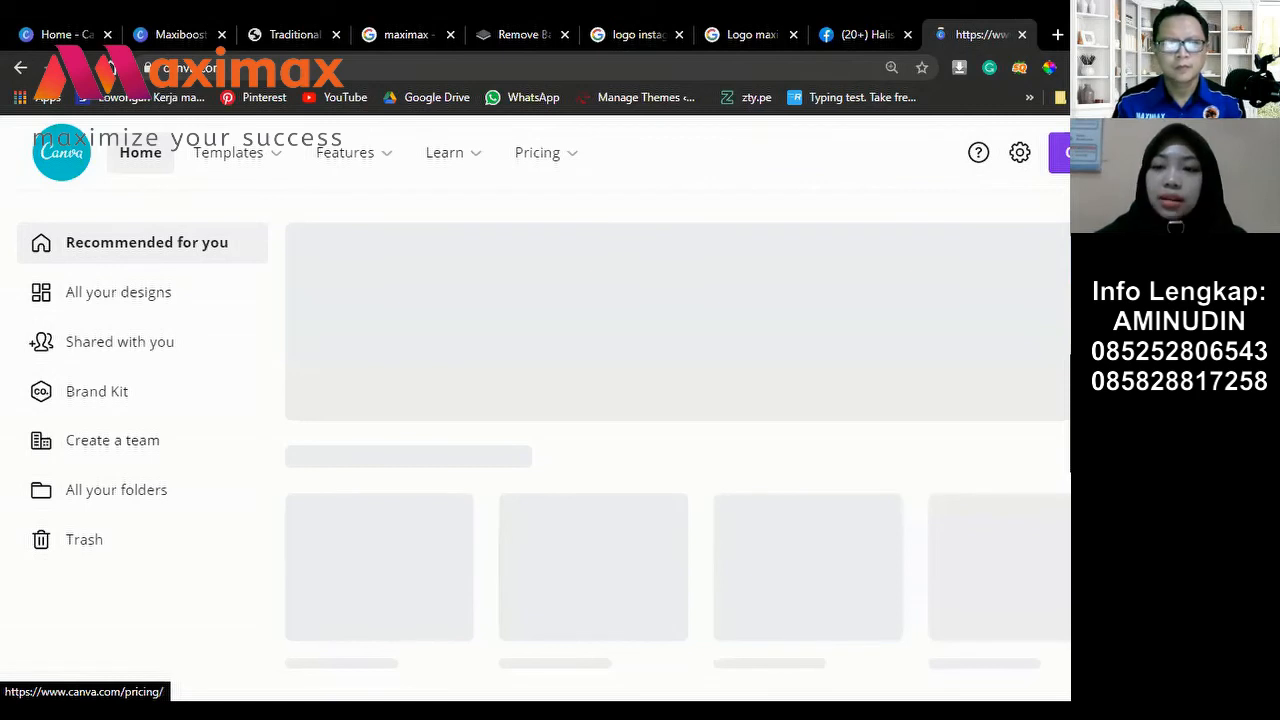
Step: Create a new blank 16:9 Presentation from the Create a design suggestions
mouse_move(537, 152)
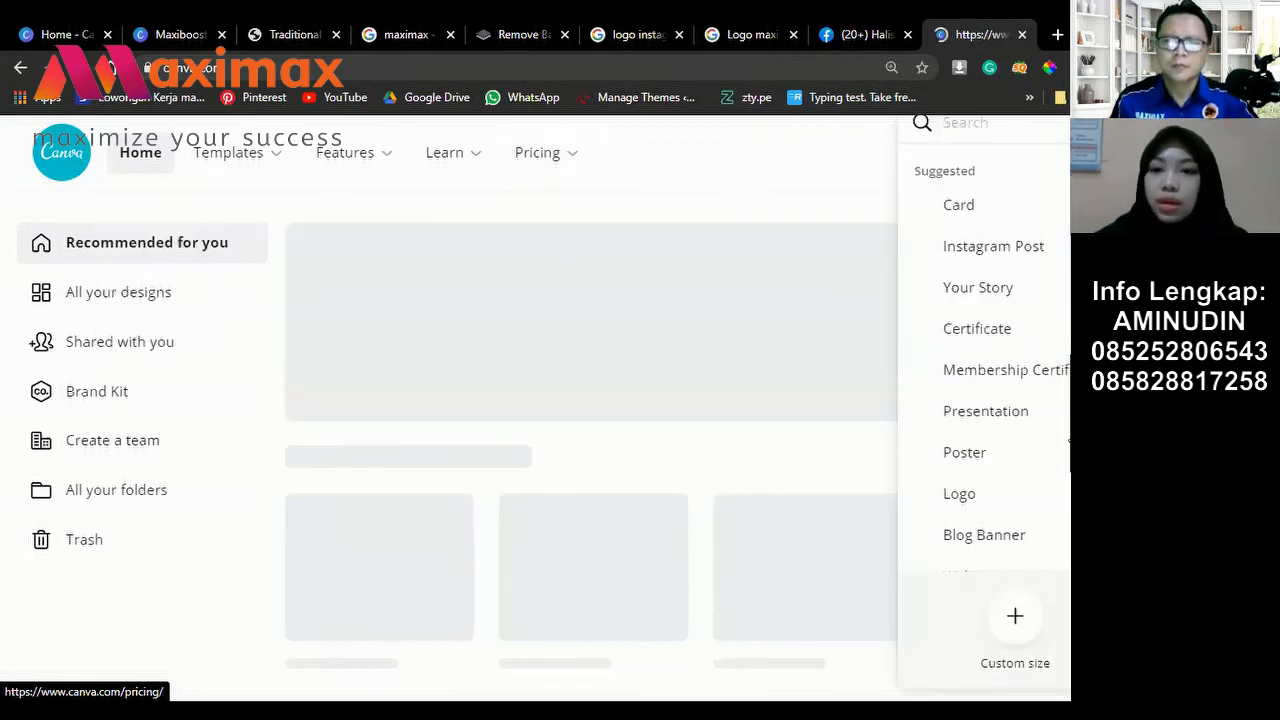
left_click(985, 419)
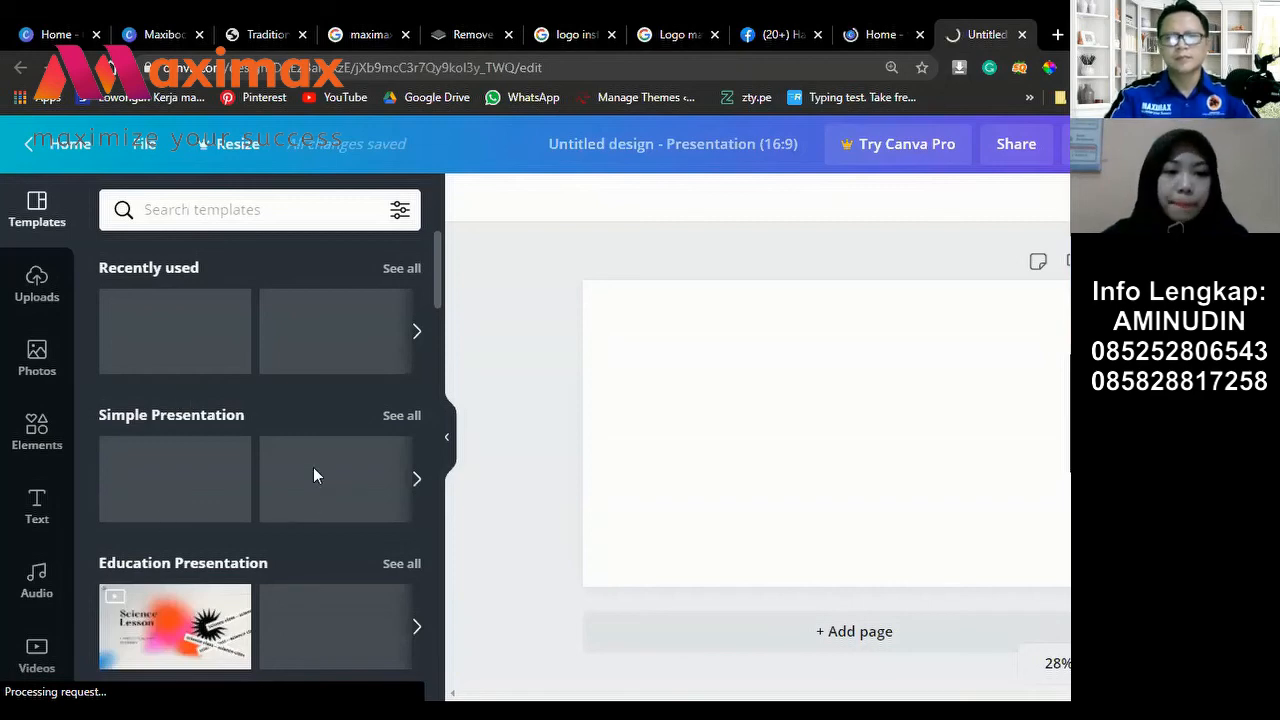
Step: Show every Education Presentation template in the blank presentation's Templates panel
scroll(311, 458, "down", 1)
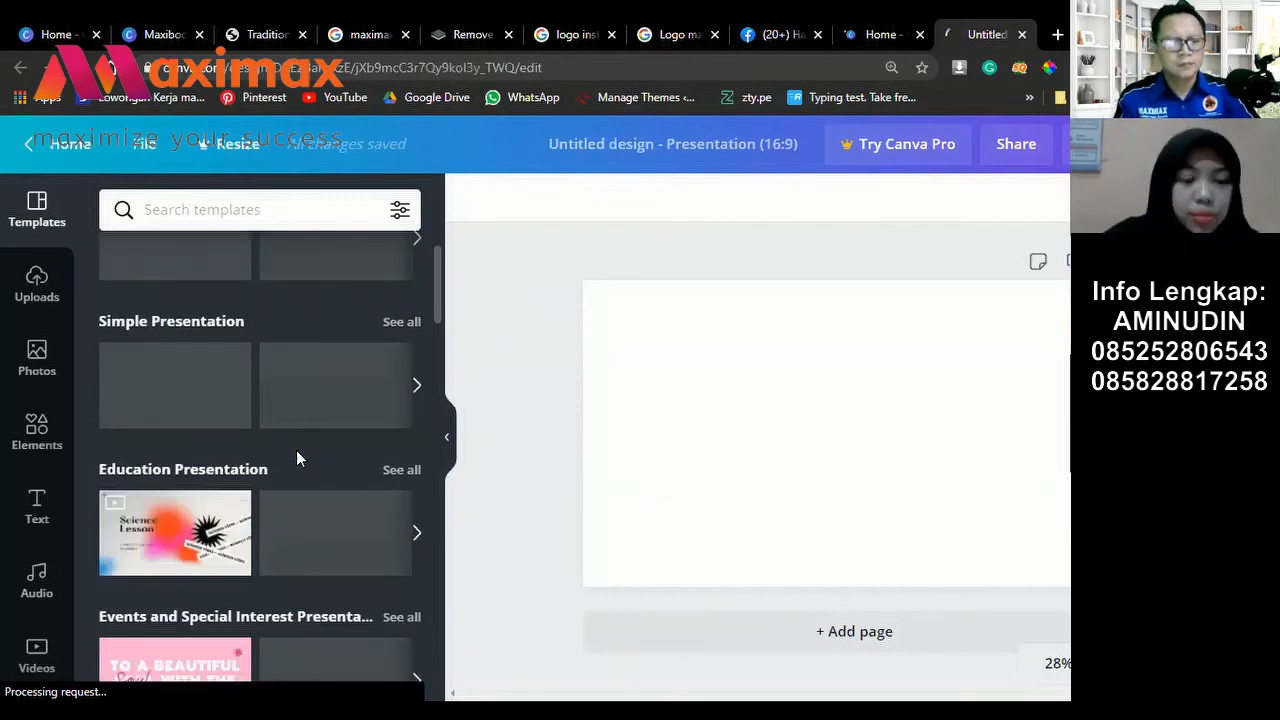
scroll(296, 458, "down", 1)
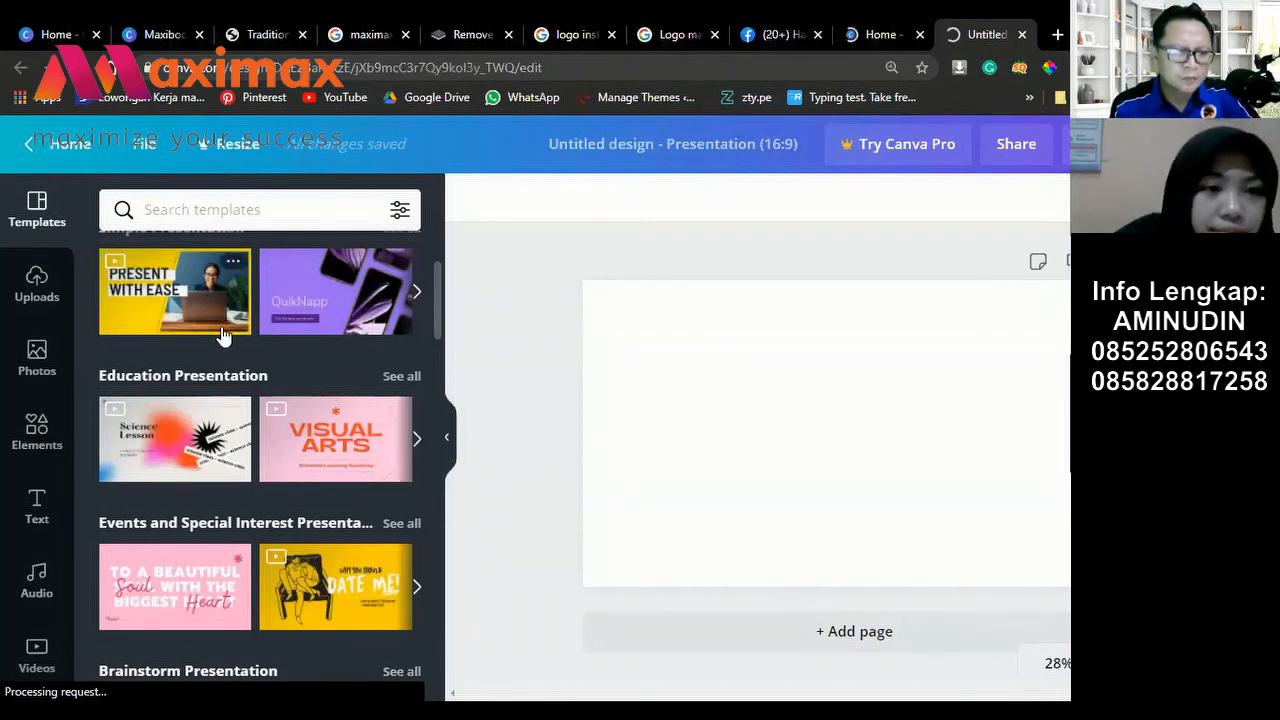
scroll(222, 336, "up", 1)
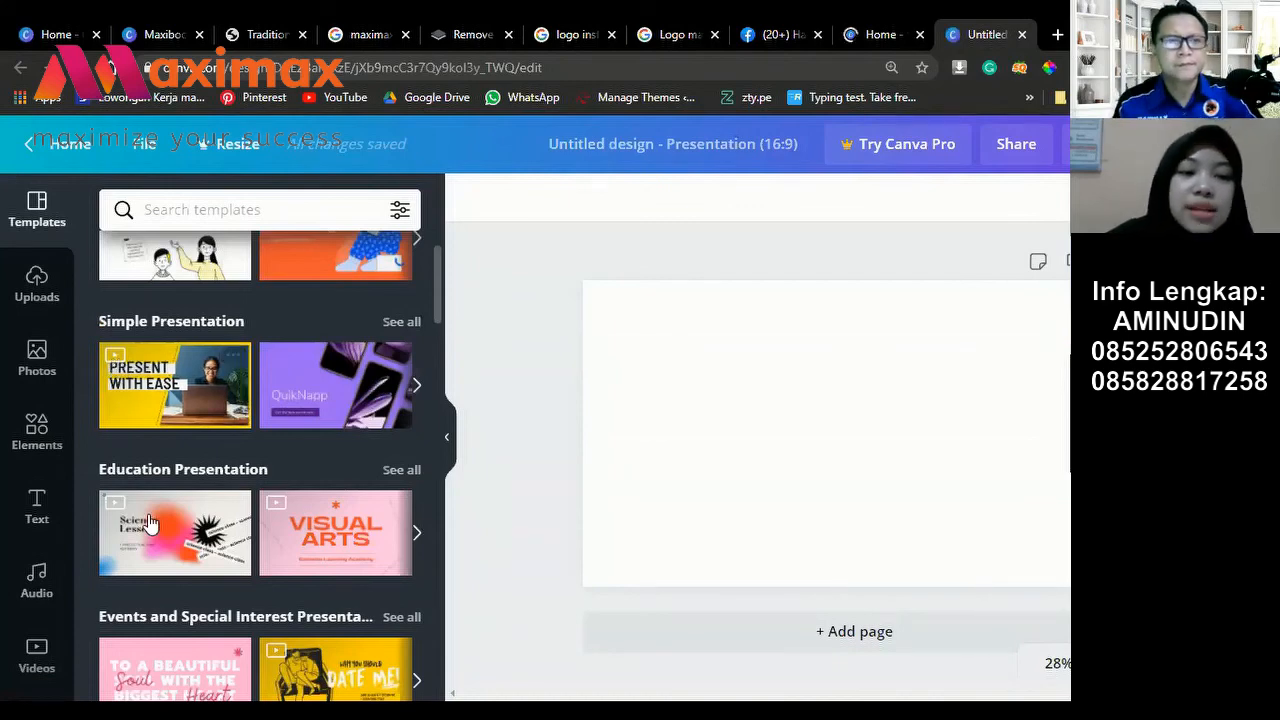
mouse_move(148, 524)
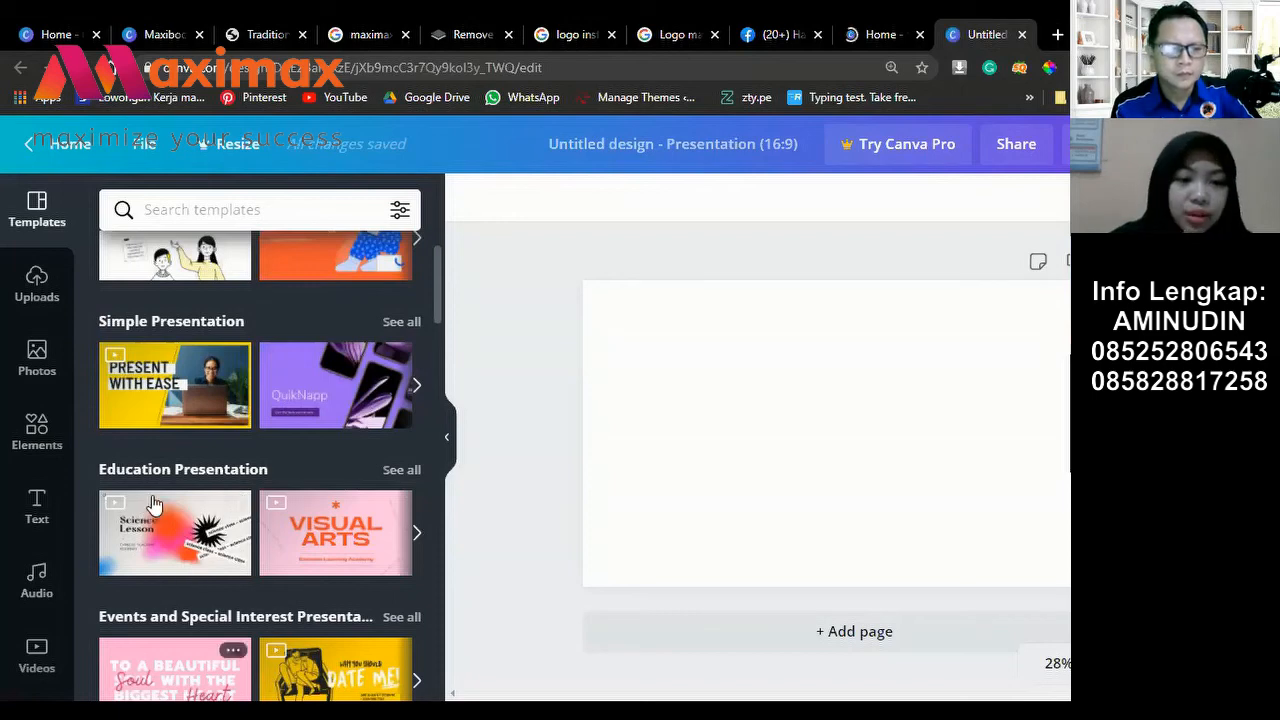
scroll(180, 500, "down", 1)
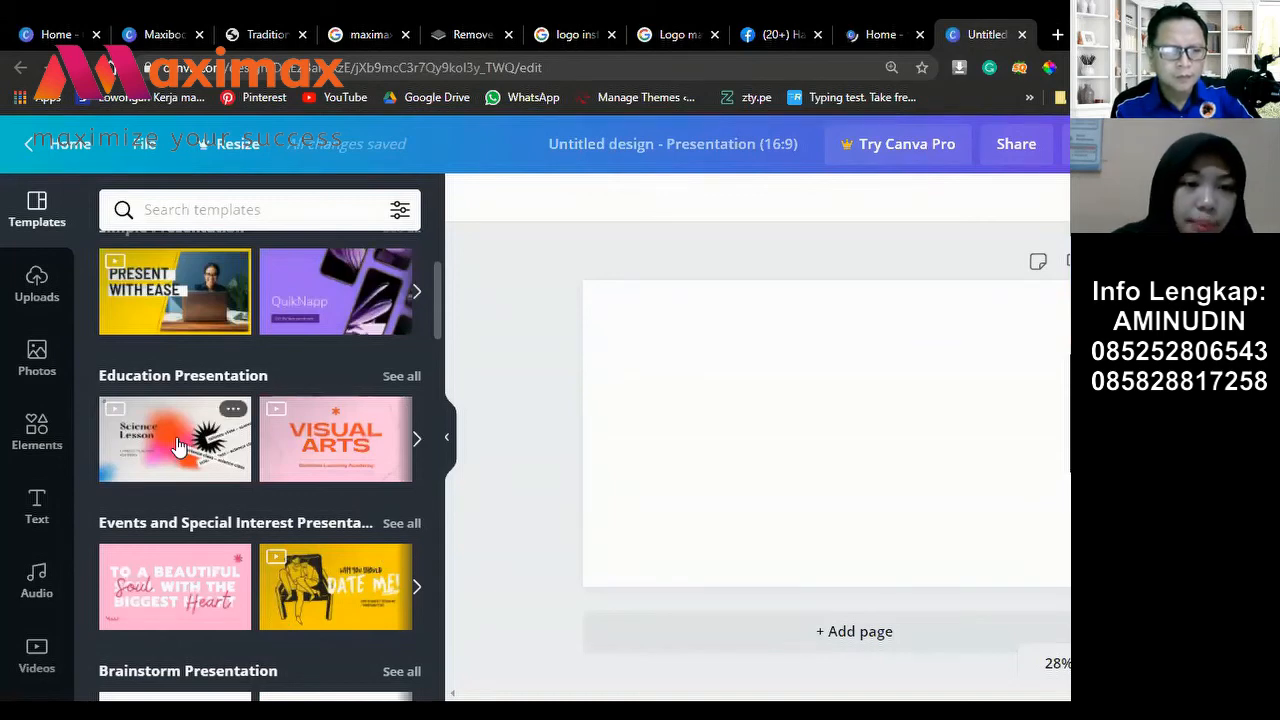
scroll(180, 445, "up", 1)
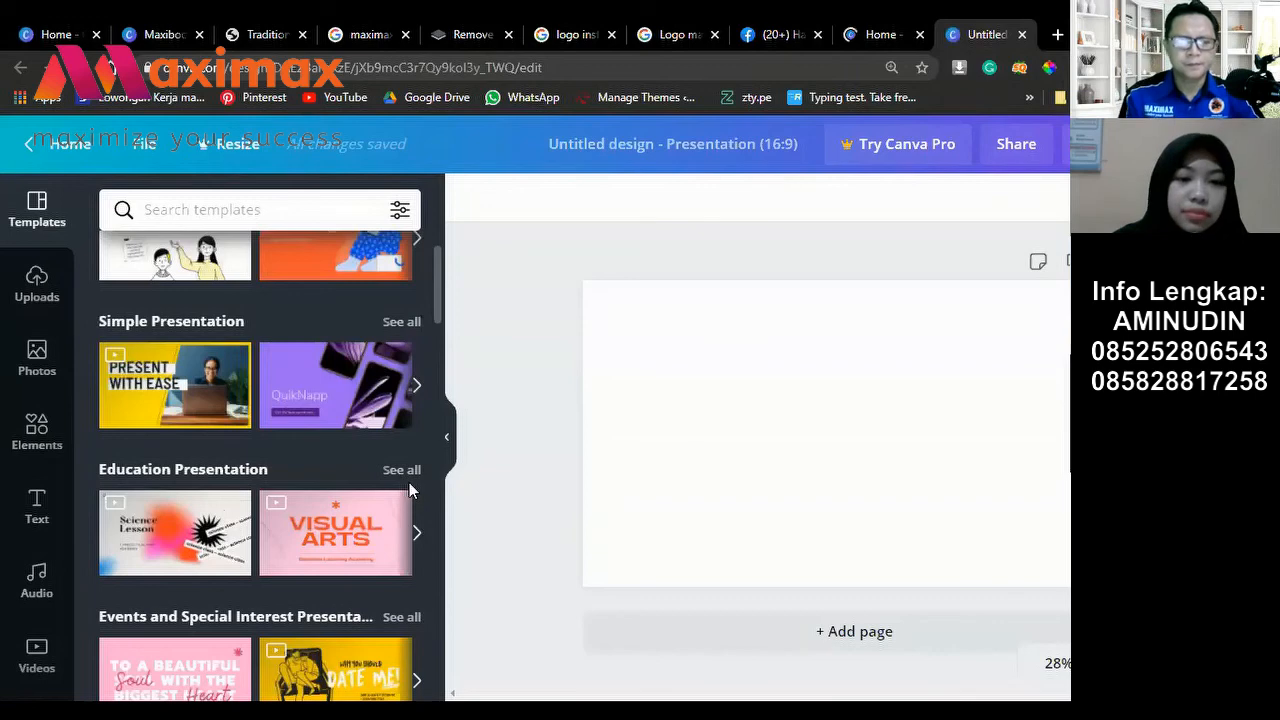
left_click(409, 479)
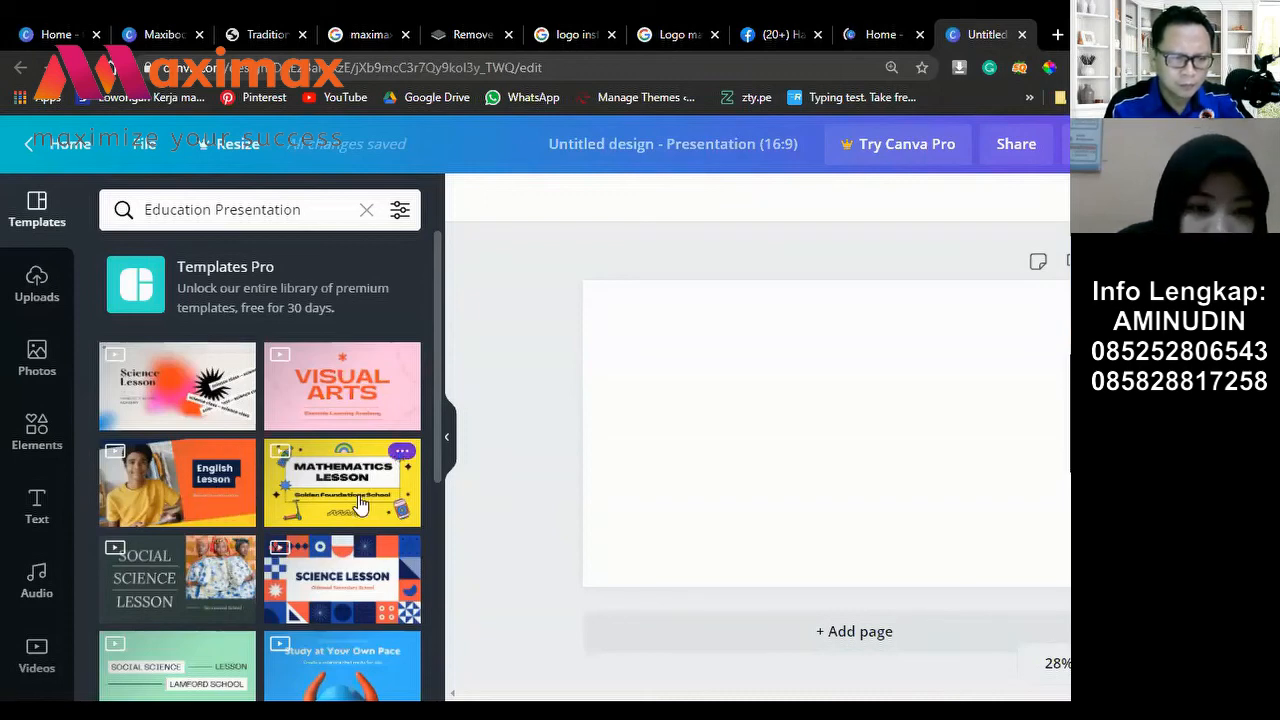
scroll(360, 505, "down", 1)
scroll(358, 550, "down", 1)
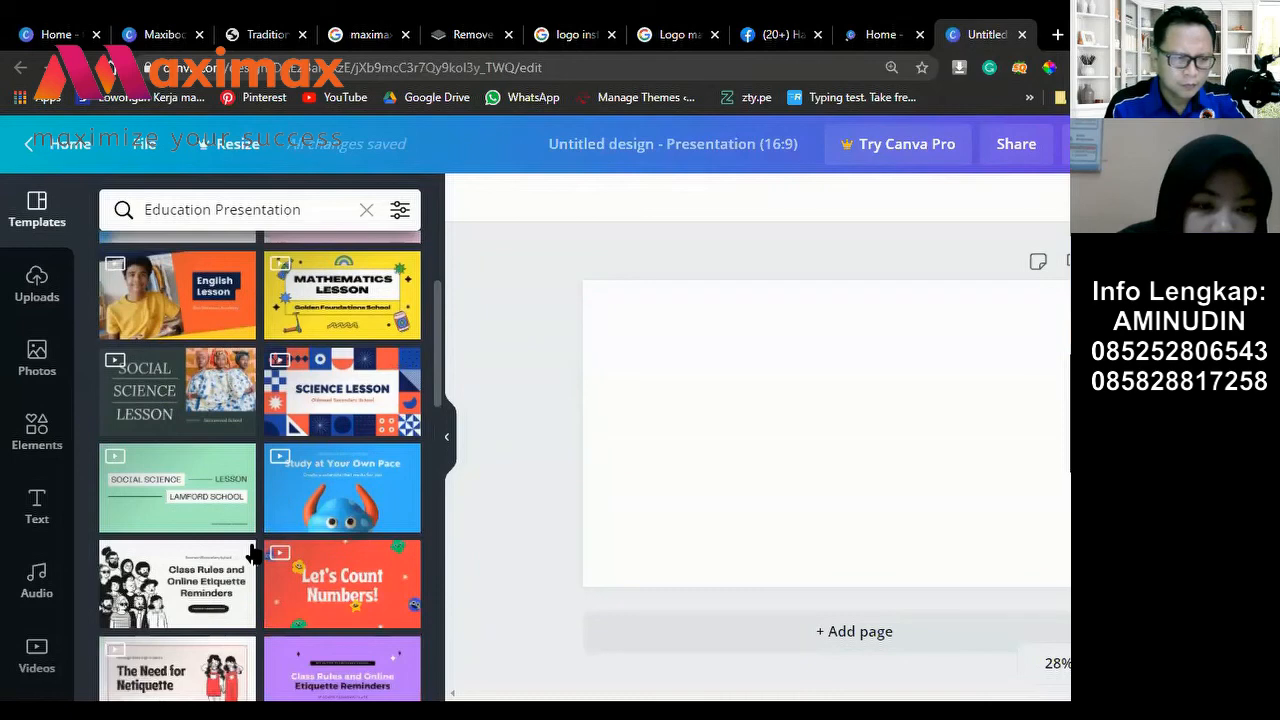
scroll(170, 505, "down", 1)
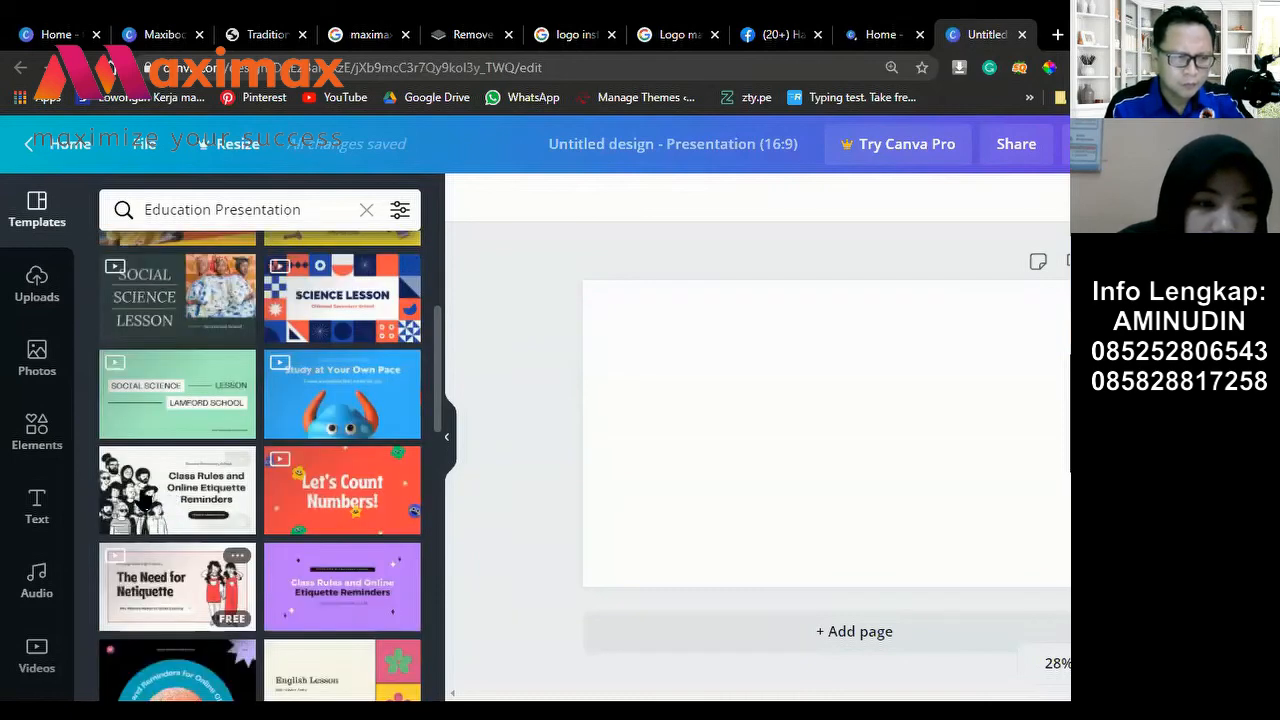
mouse_move(176, 505)
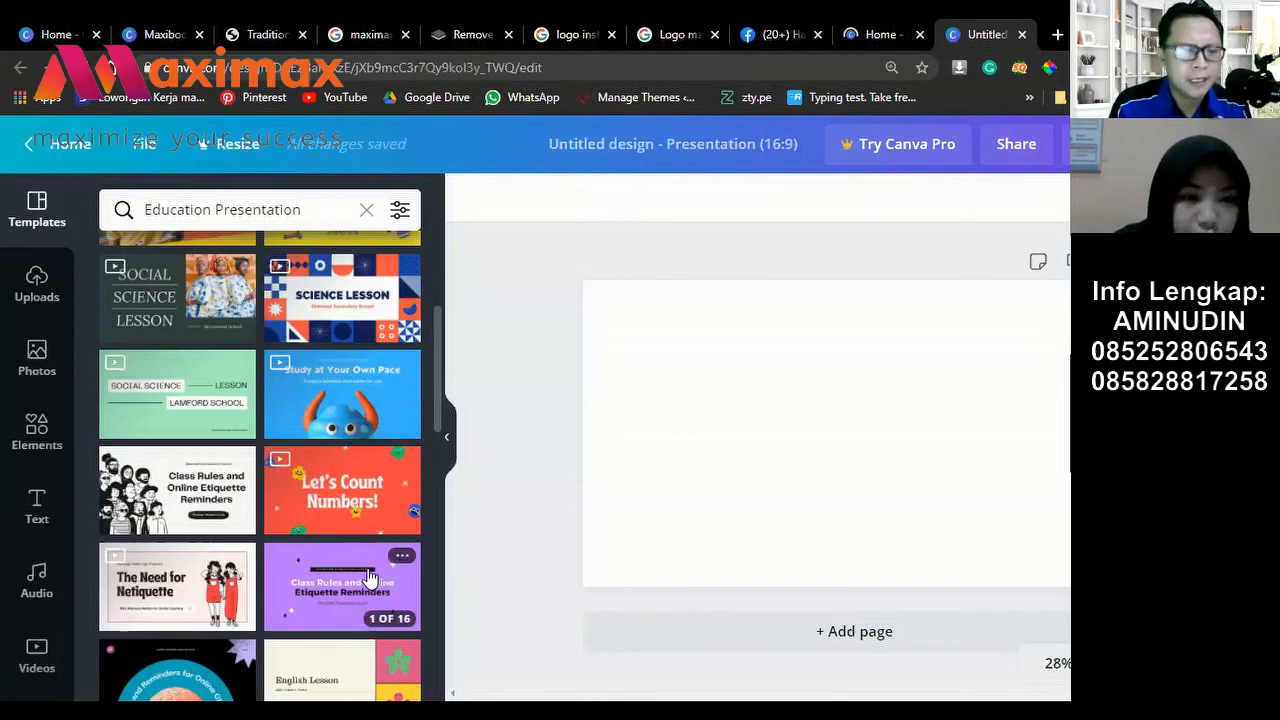
scroll(370, 578, "down", 3)
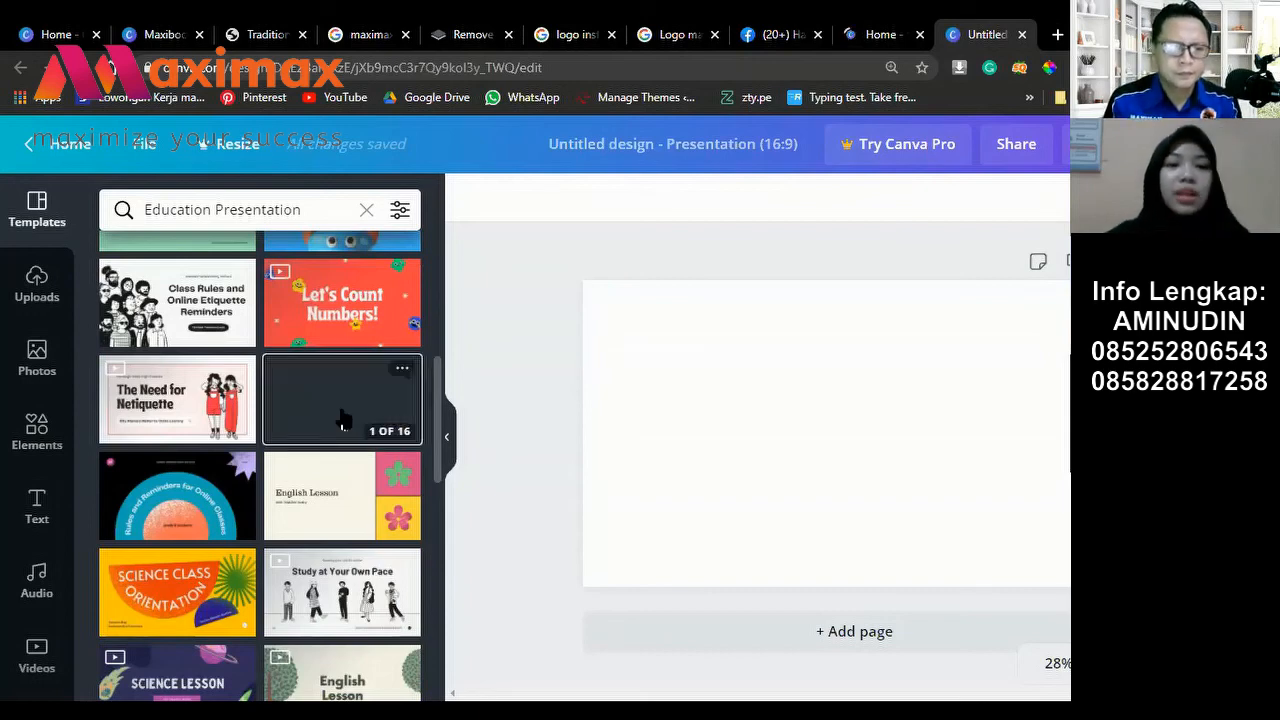
Step: Apply all 16 pages of the Purple Modern Retro Classroom Rules and Online Etiquette template
left_click(341, 420)
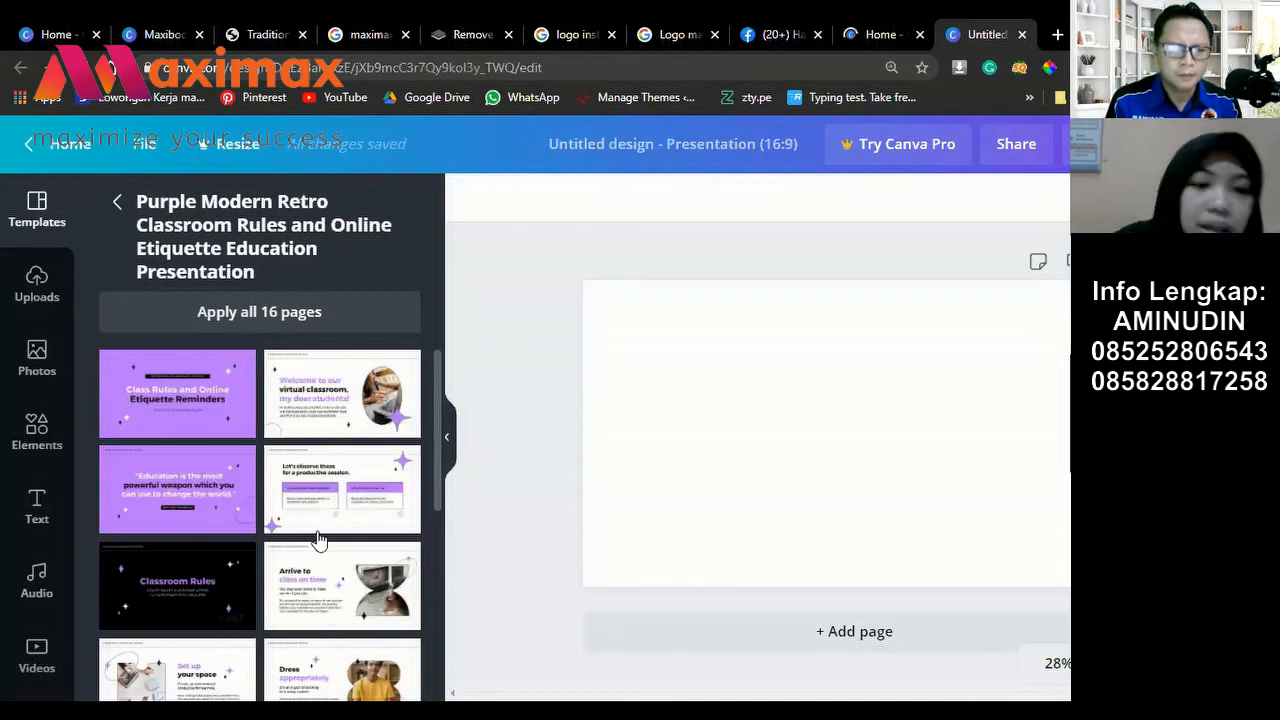
scroll(364, 648, "down", 5)
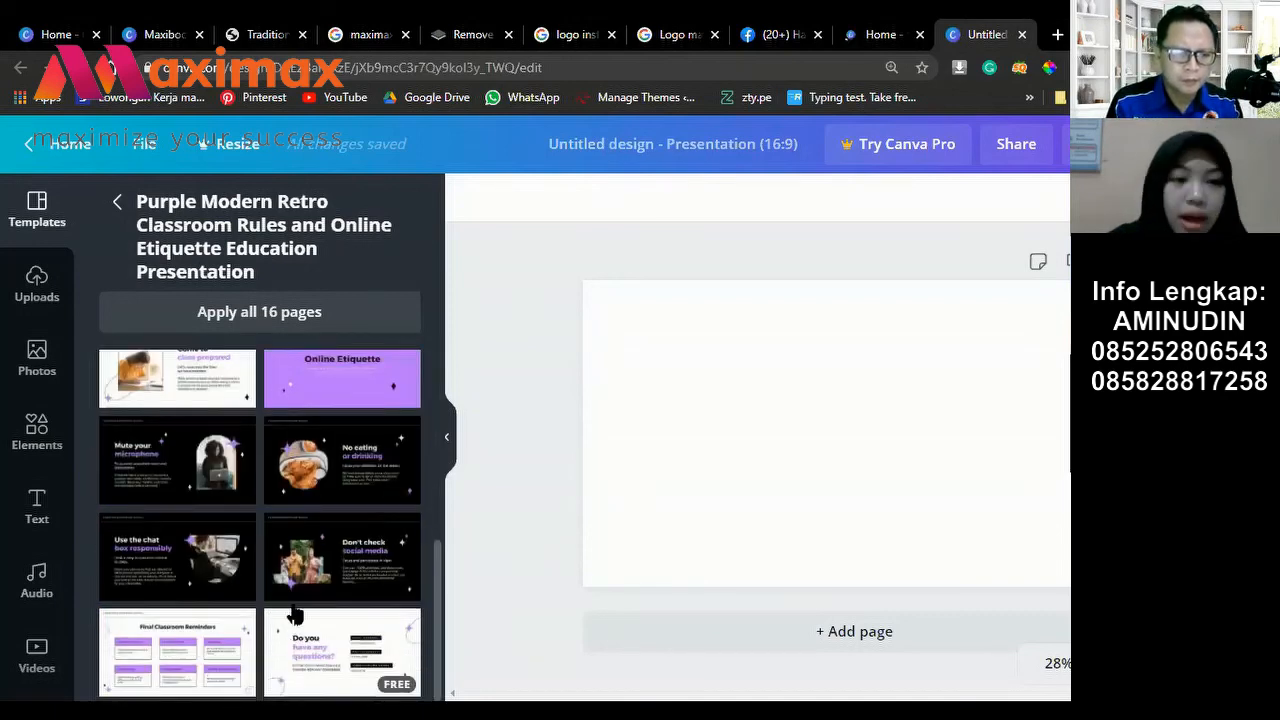
scroll(291, 611, "up", 8)
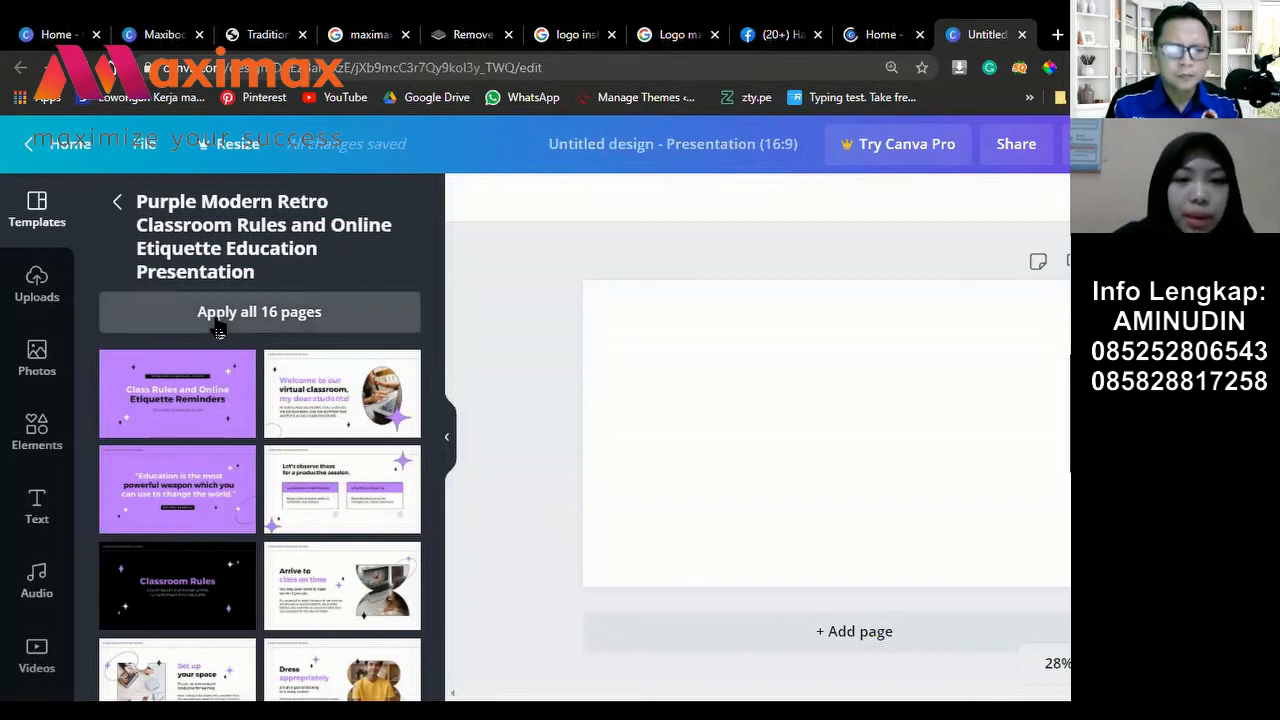
left_click(218, 328)
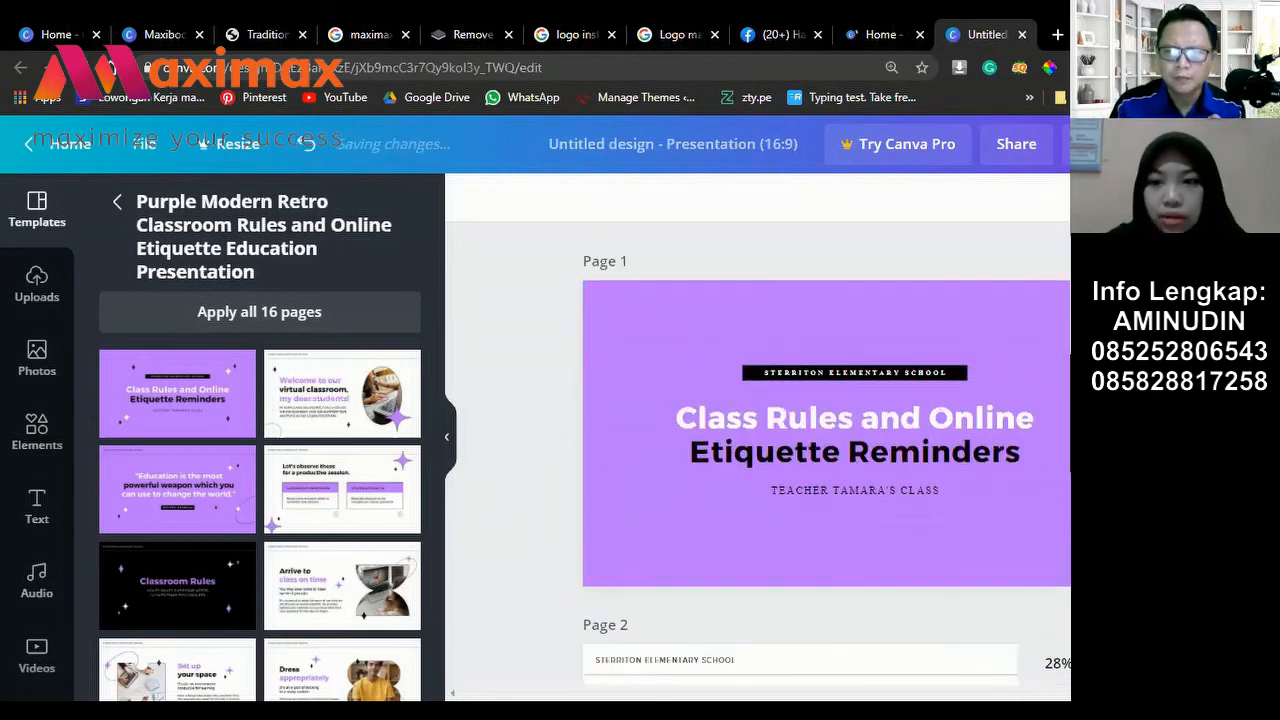
Step: Put the 'Arrive to class on time' layout on page 1 and select its laptop photo
scroll(826, 450, "down", 1)
scroll(826, 450, "down", 3)
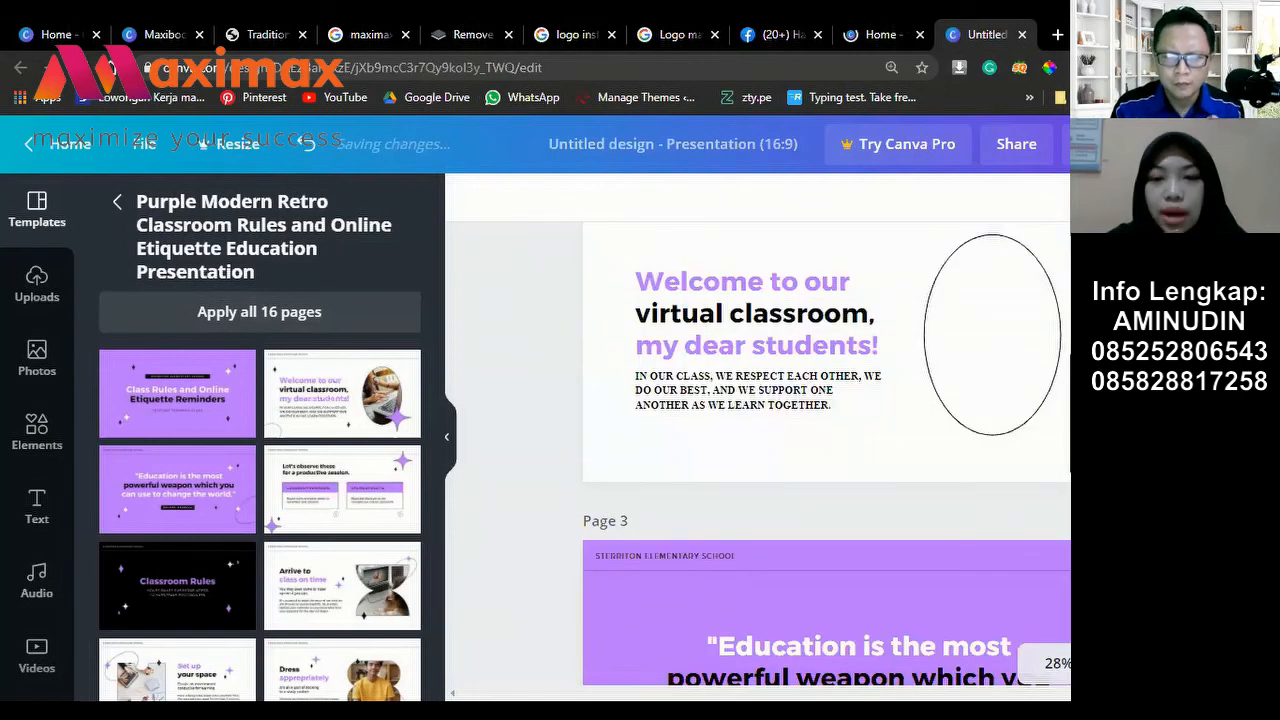
scroll(831, 673, "down", 4)
scroll(831, 673, "down", 1)
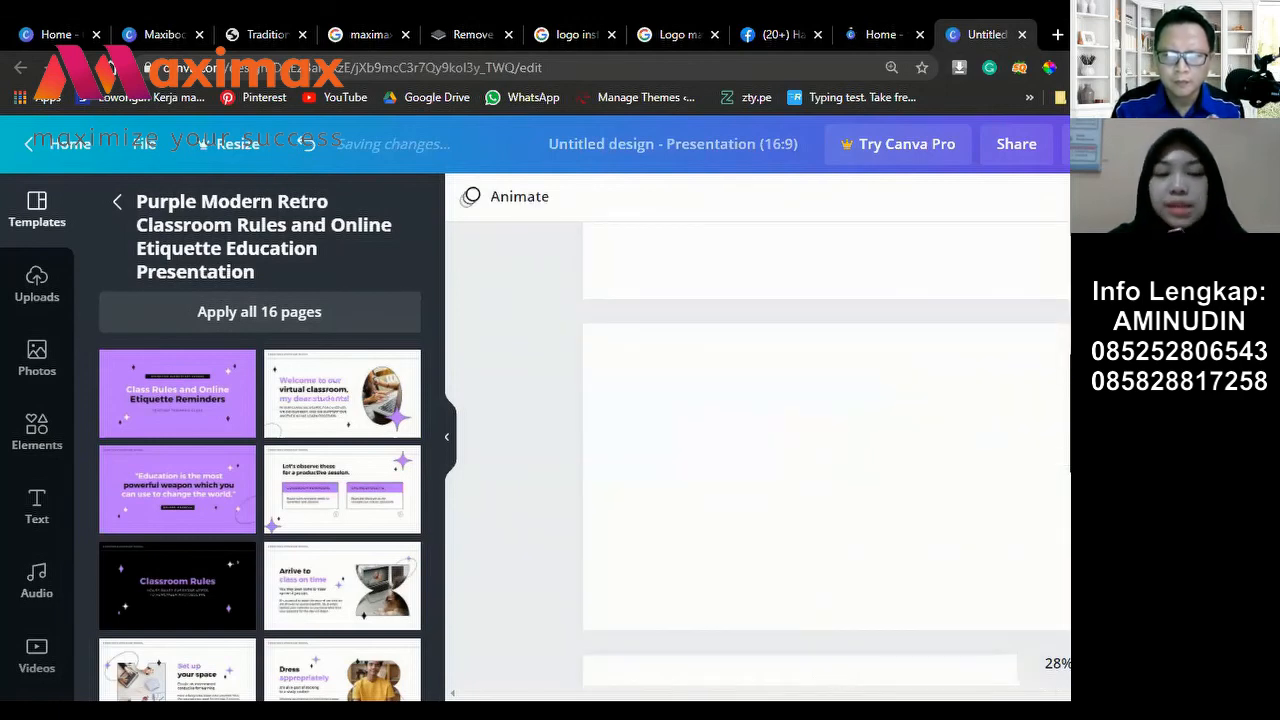
scroll(826, 450, "down", 1)
scroll(826, 450, "down", 2)
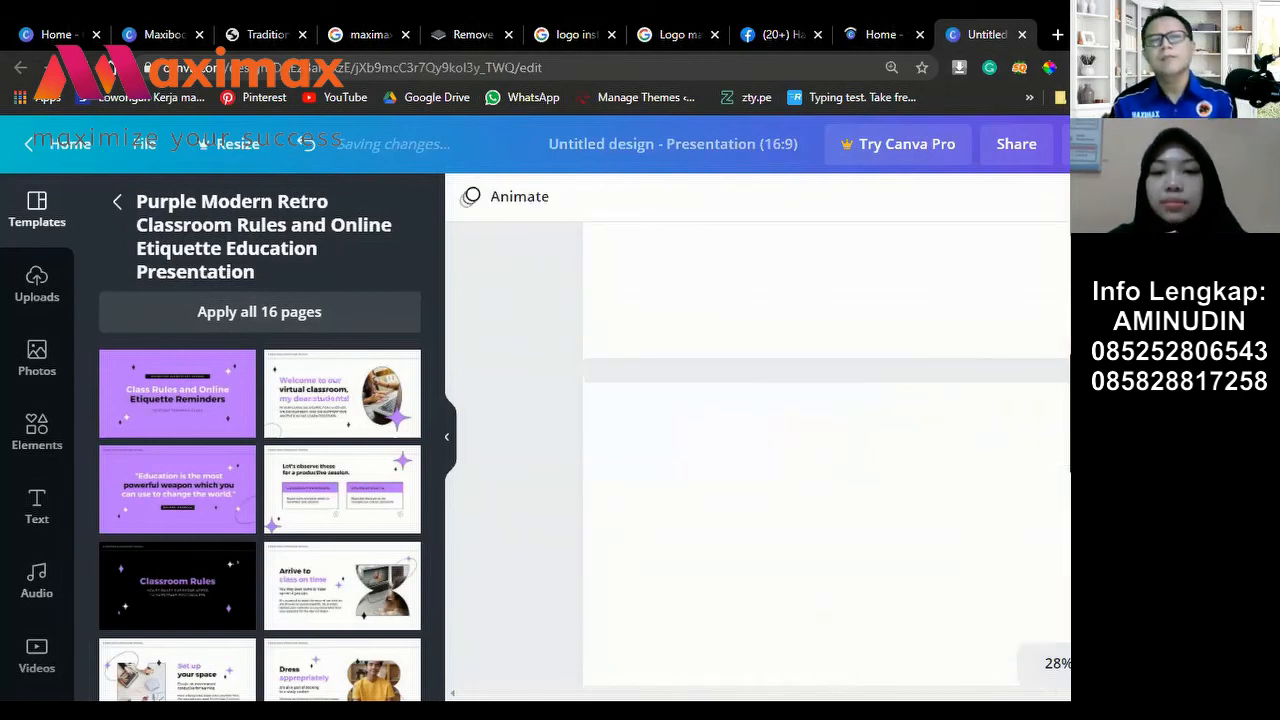
scroll(826, 450, "down", 1)
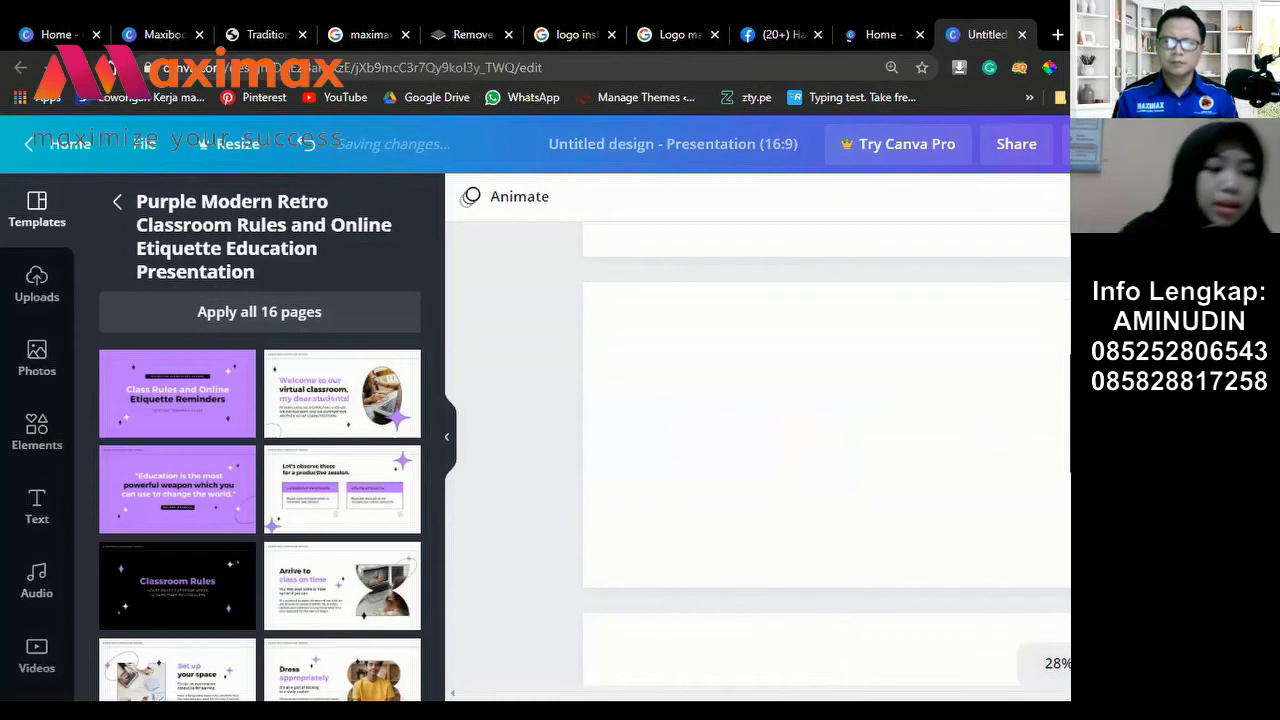
scroll(826, 440, "up", 1)
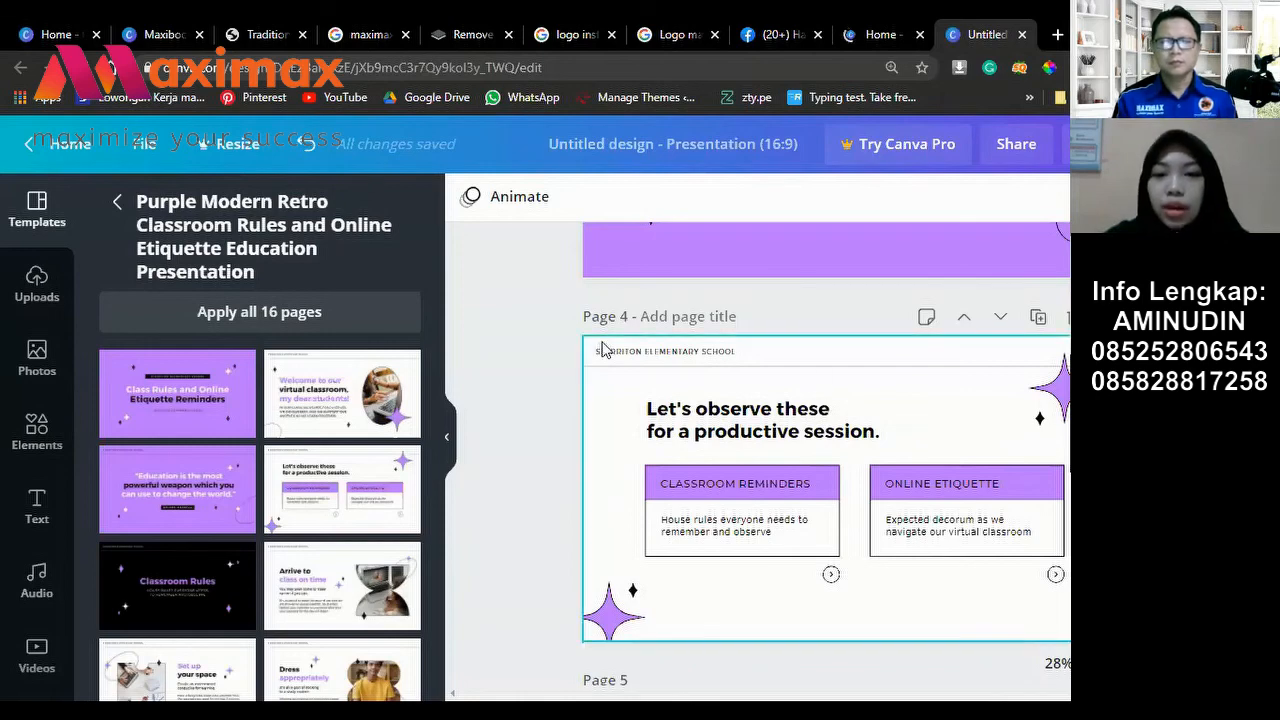
scroll(600, 346, "up", 3)
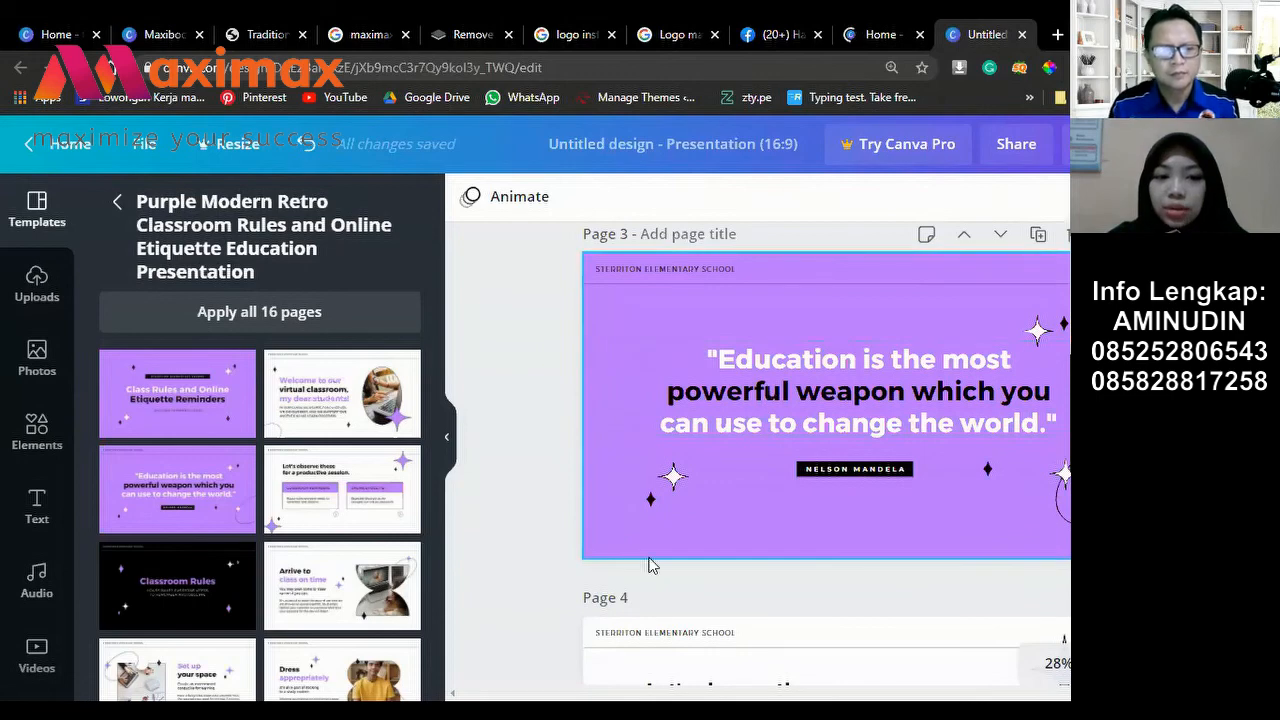
left_click(303, 594)
left_click(336, 590)
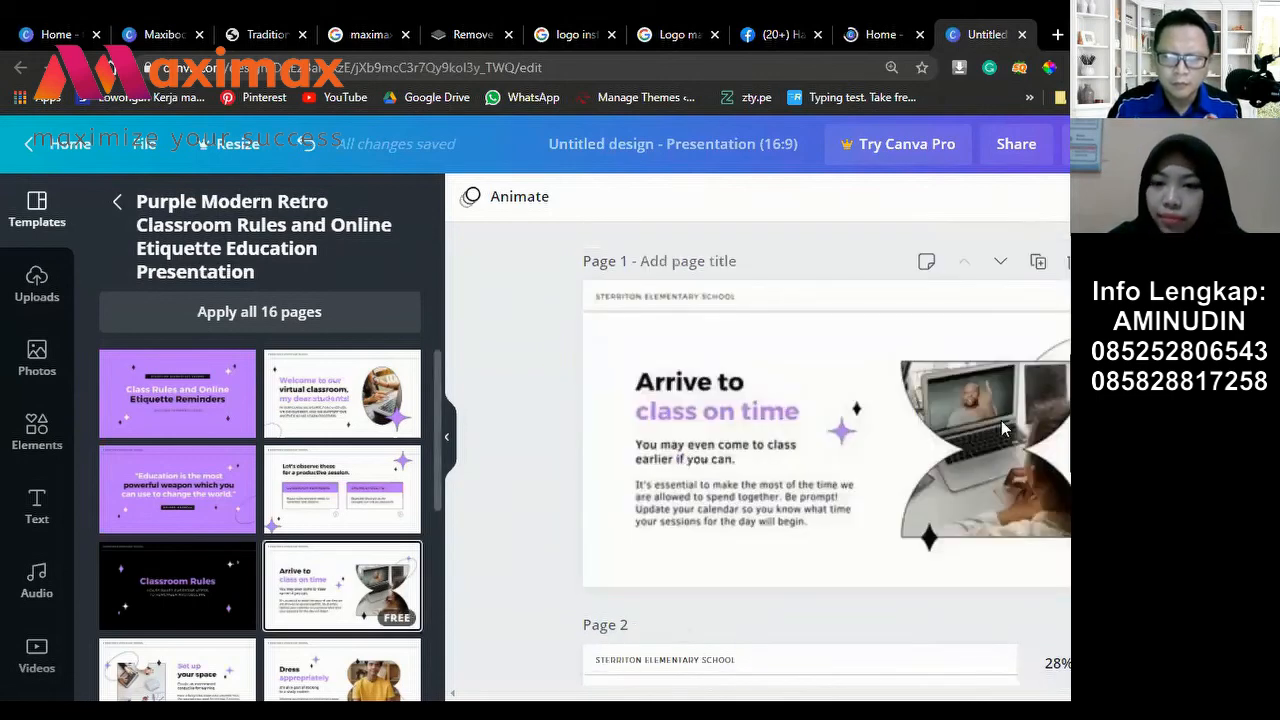
left_click(997, 418)
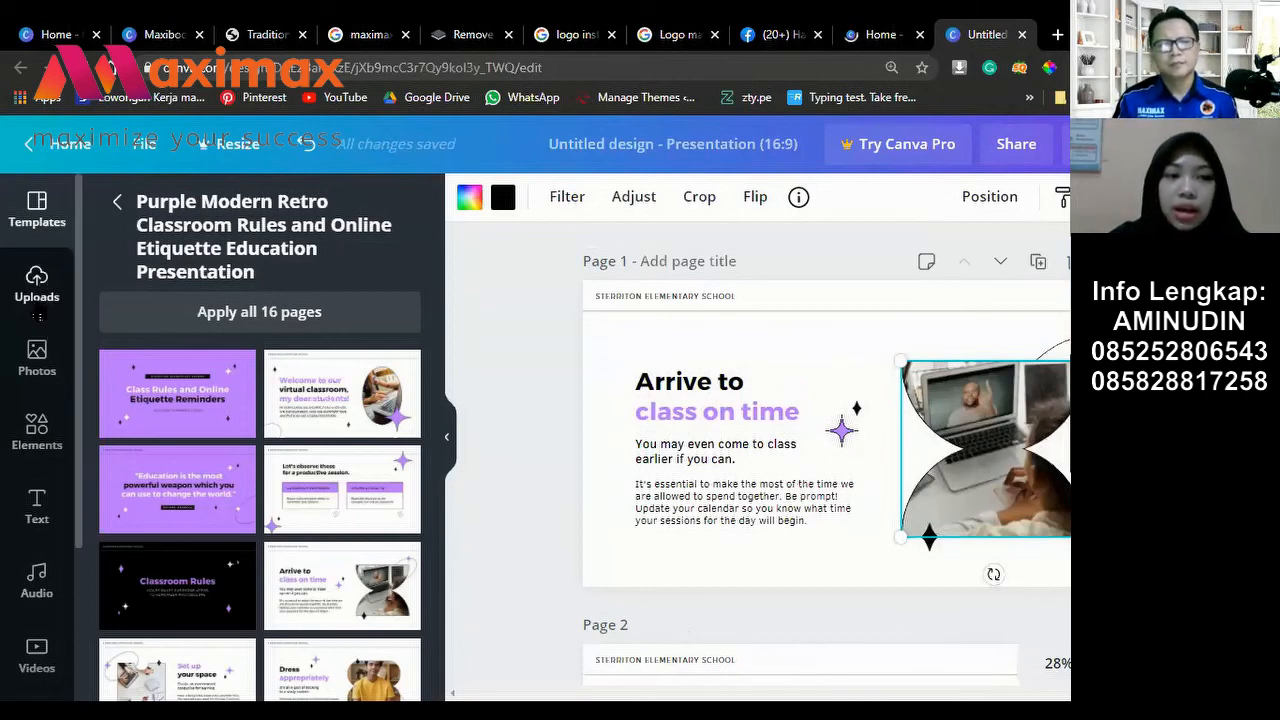
Step: Swap the laptop photo in page 1's hourglass frame for the uploaded herb photo
left_click(37, 300)
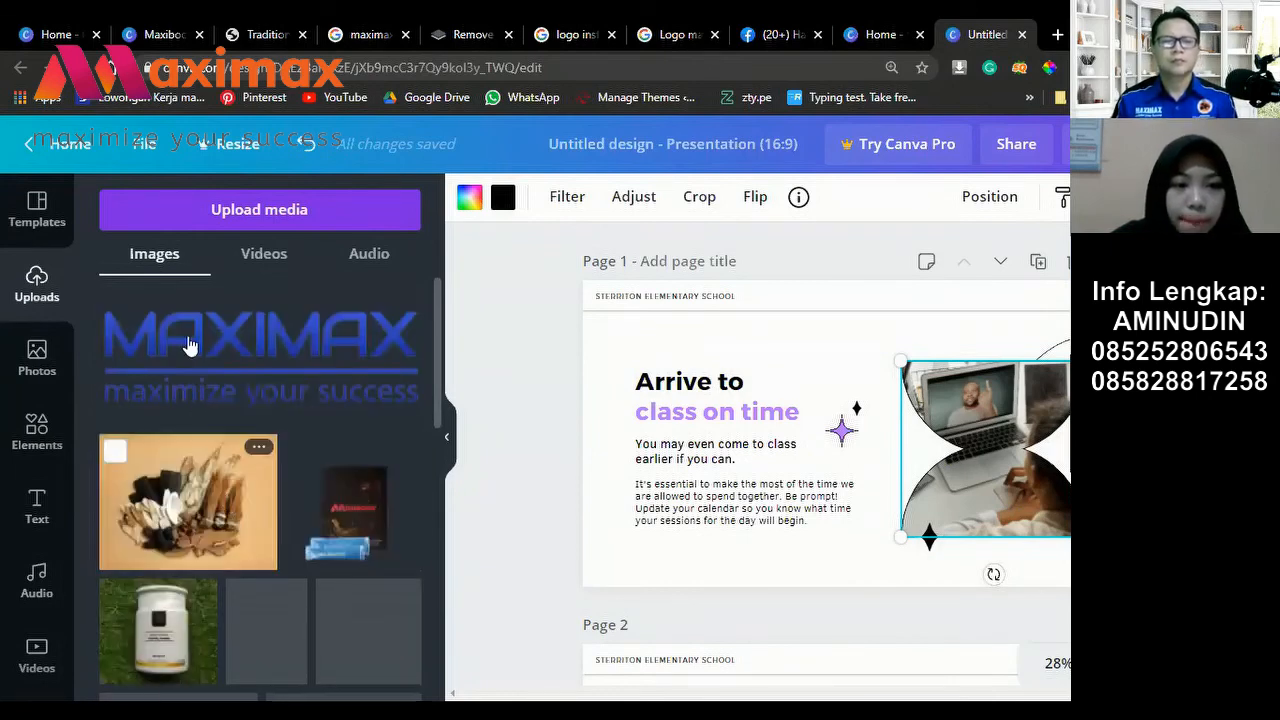
scroll(185, 335, "down", 2)
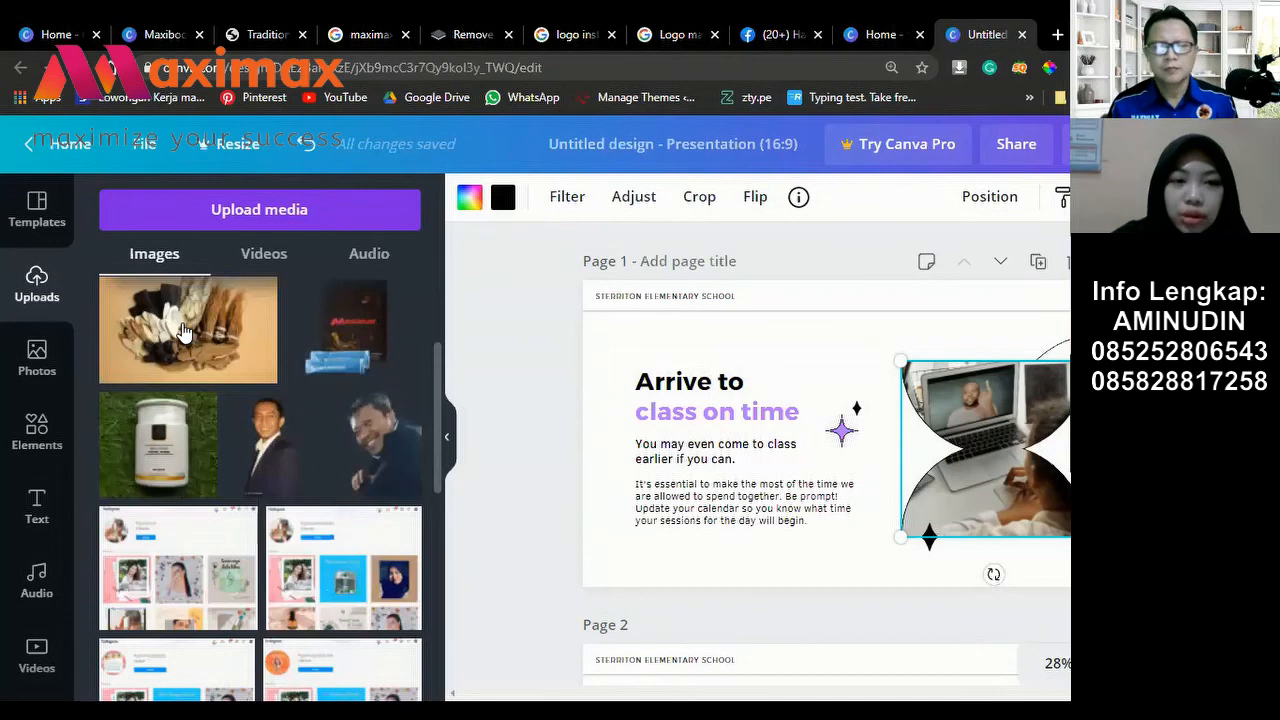
left_click(183, 332)
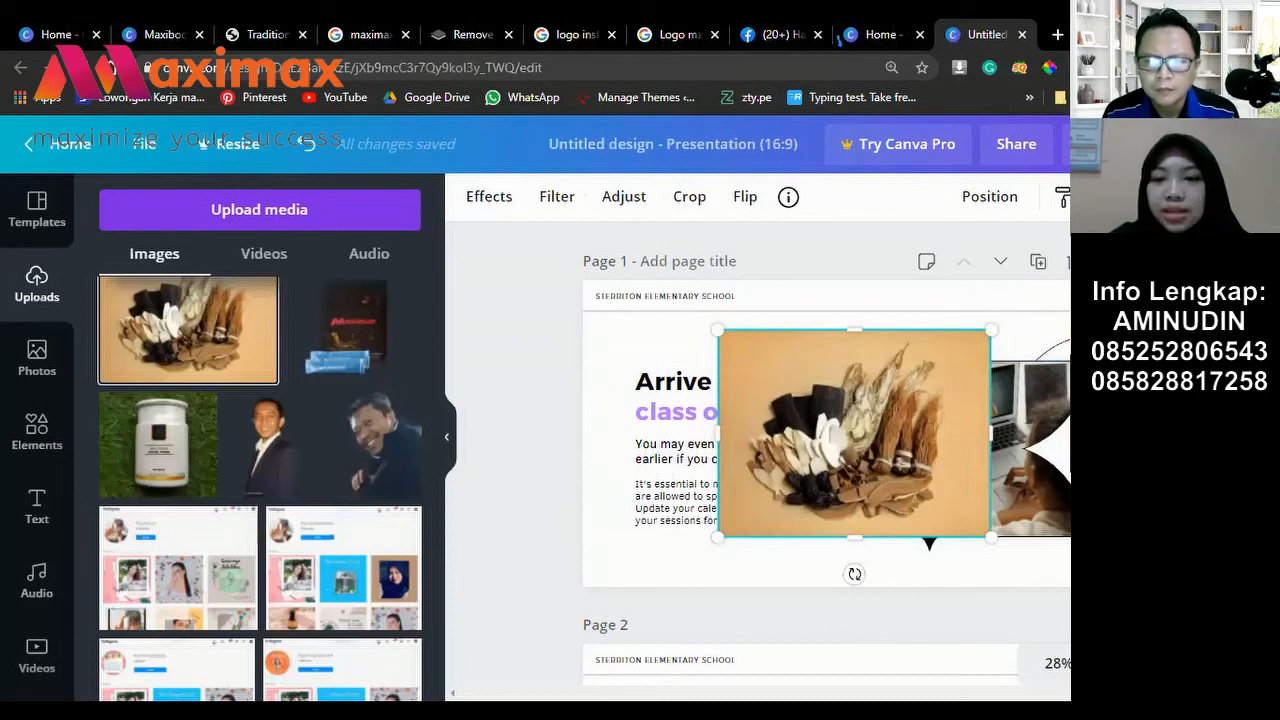
left_click(1040, 418)
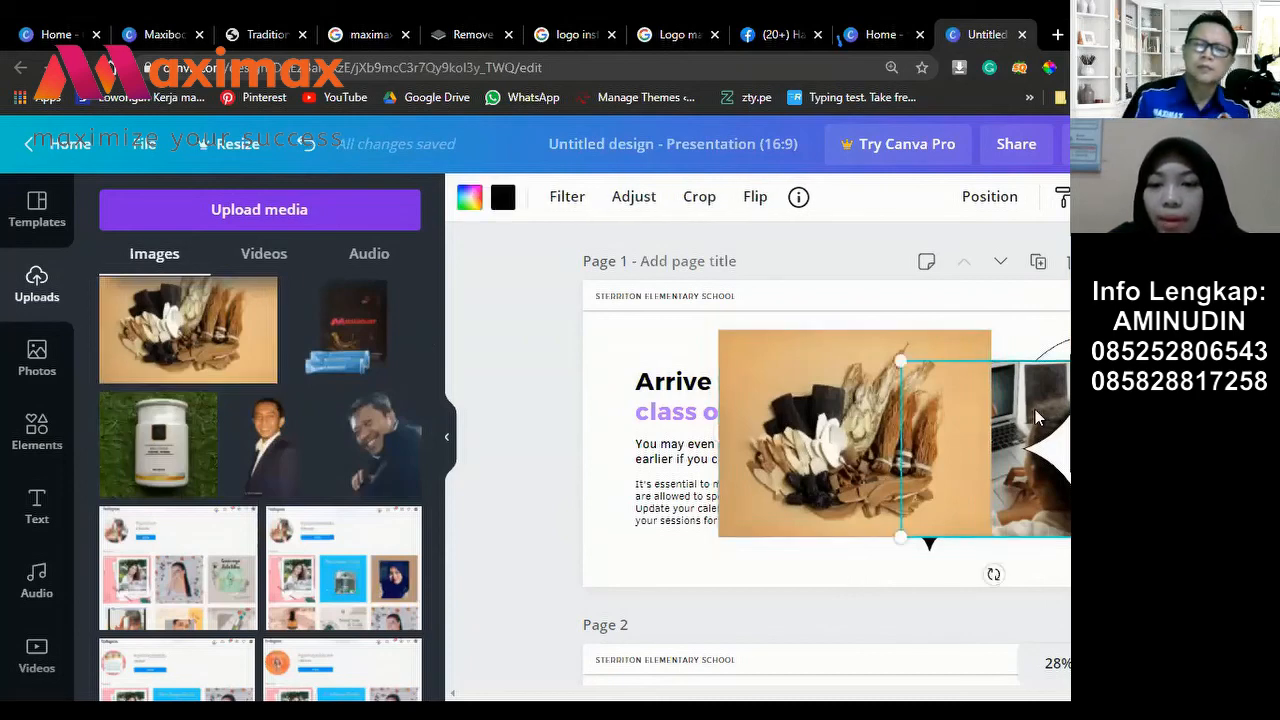
left_click(804, 395)
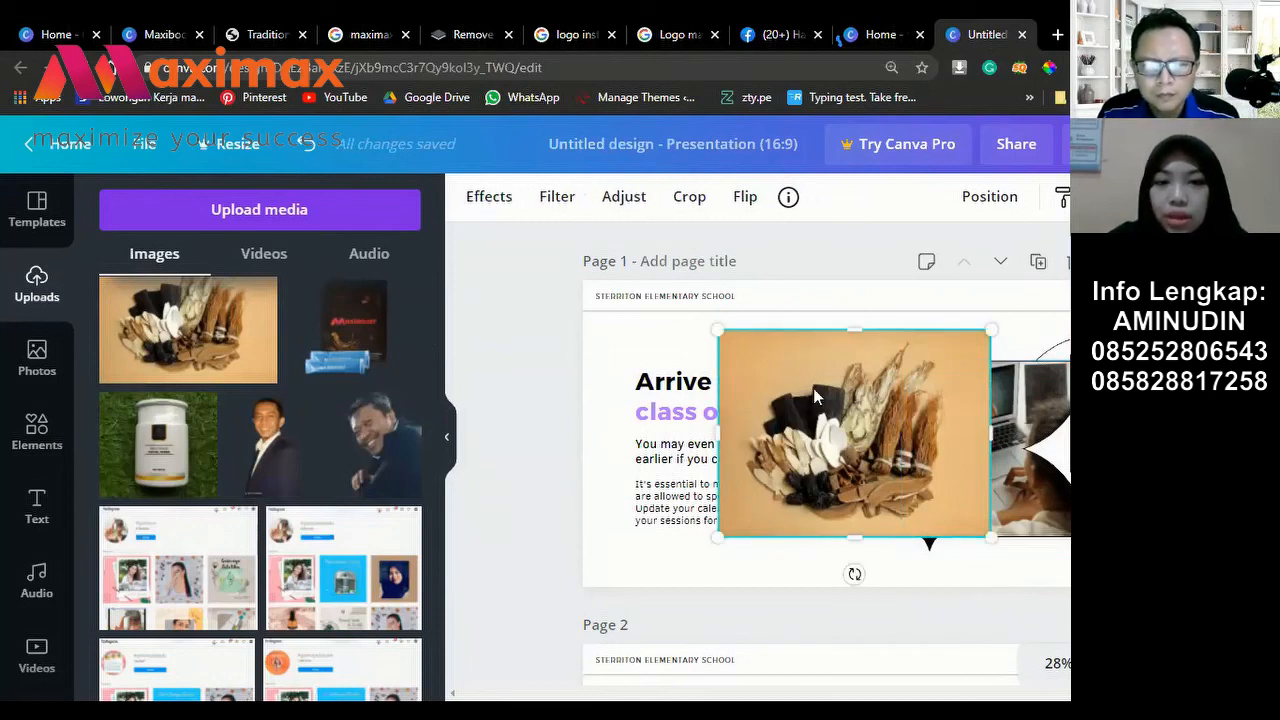
left_click_drag(974, 423, 981, 405)
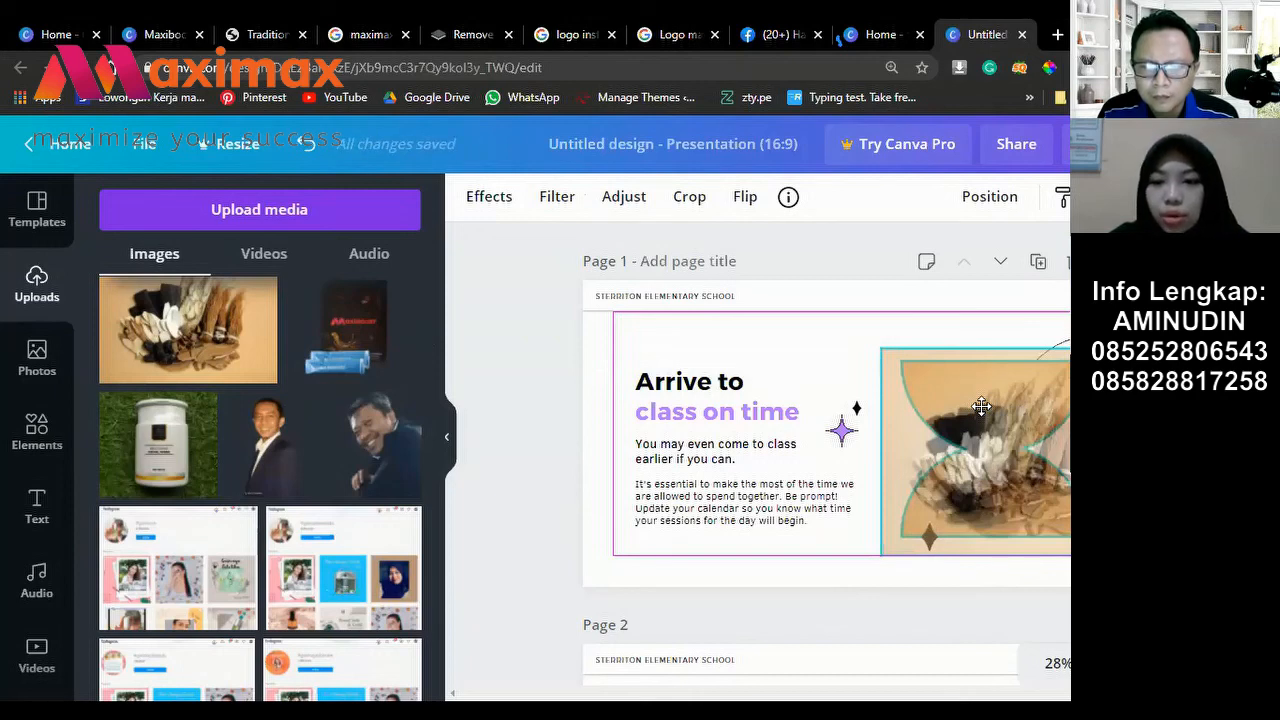
key("Escape")
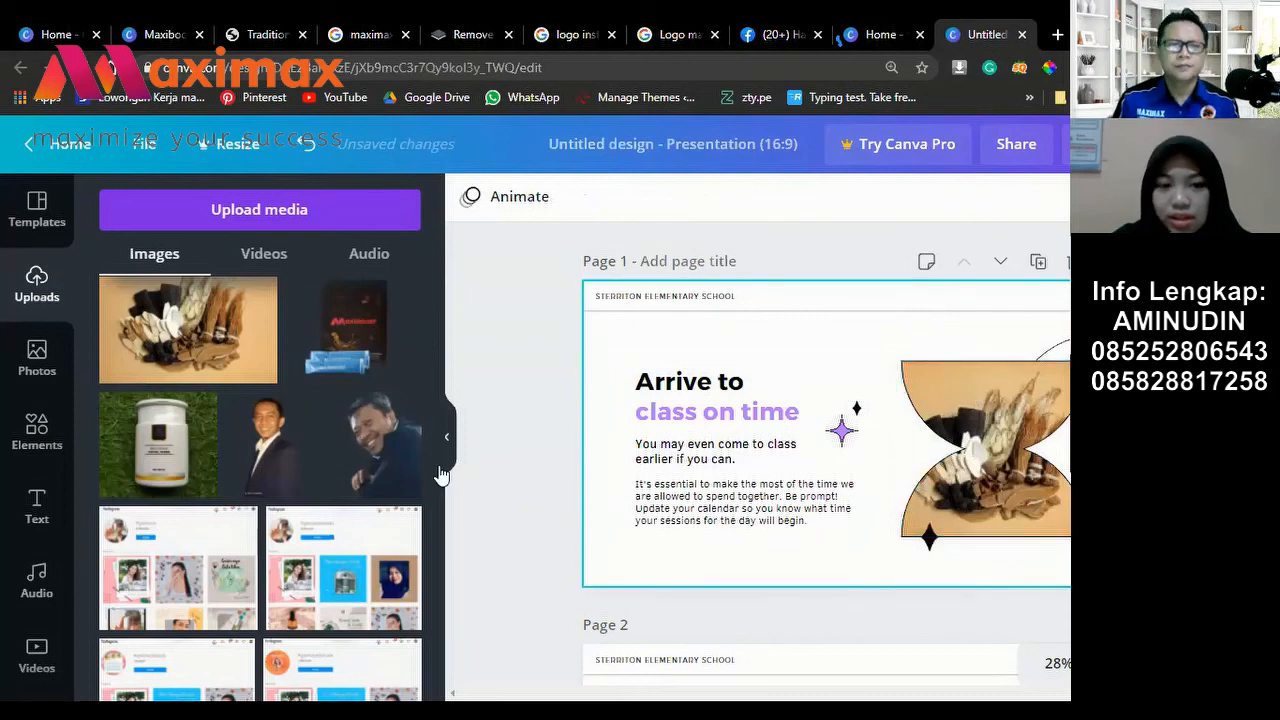
left_click(20, 207)
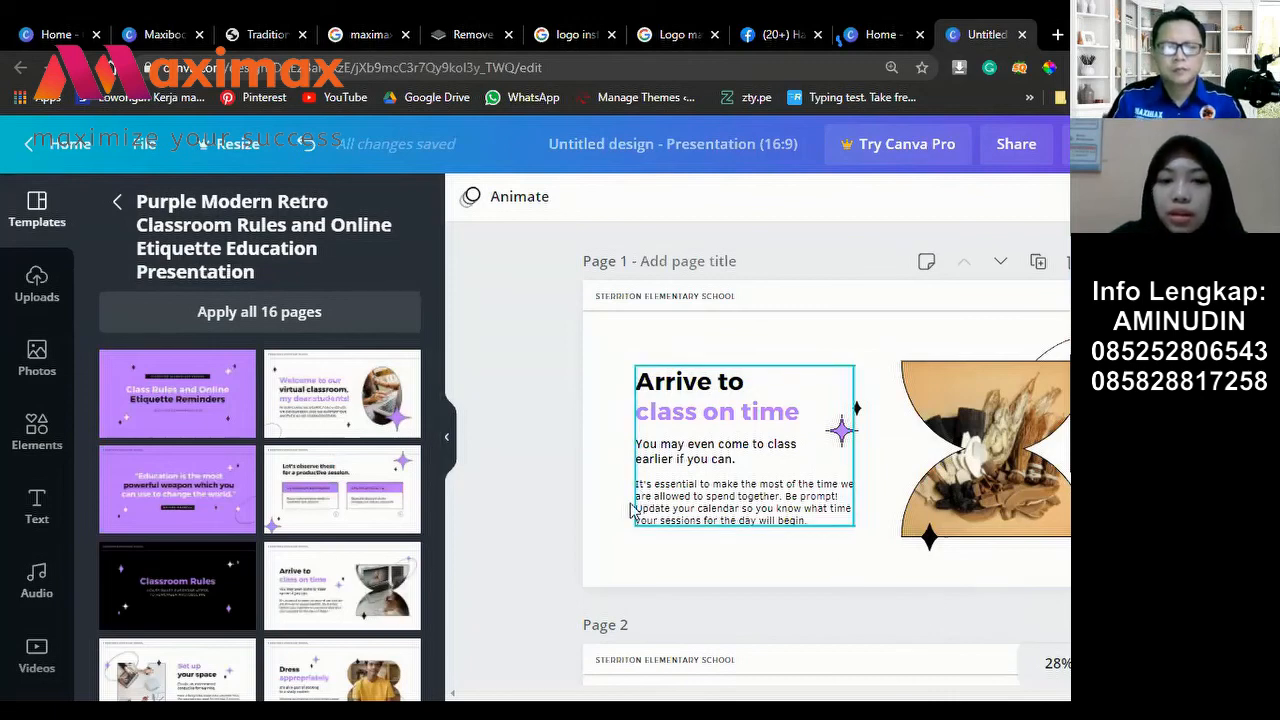
Step: With page 3 in view, search Elements for 'line animation'
scroll(636, 510, "down", 1)
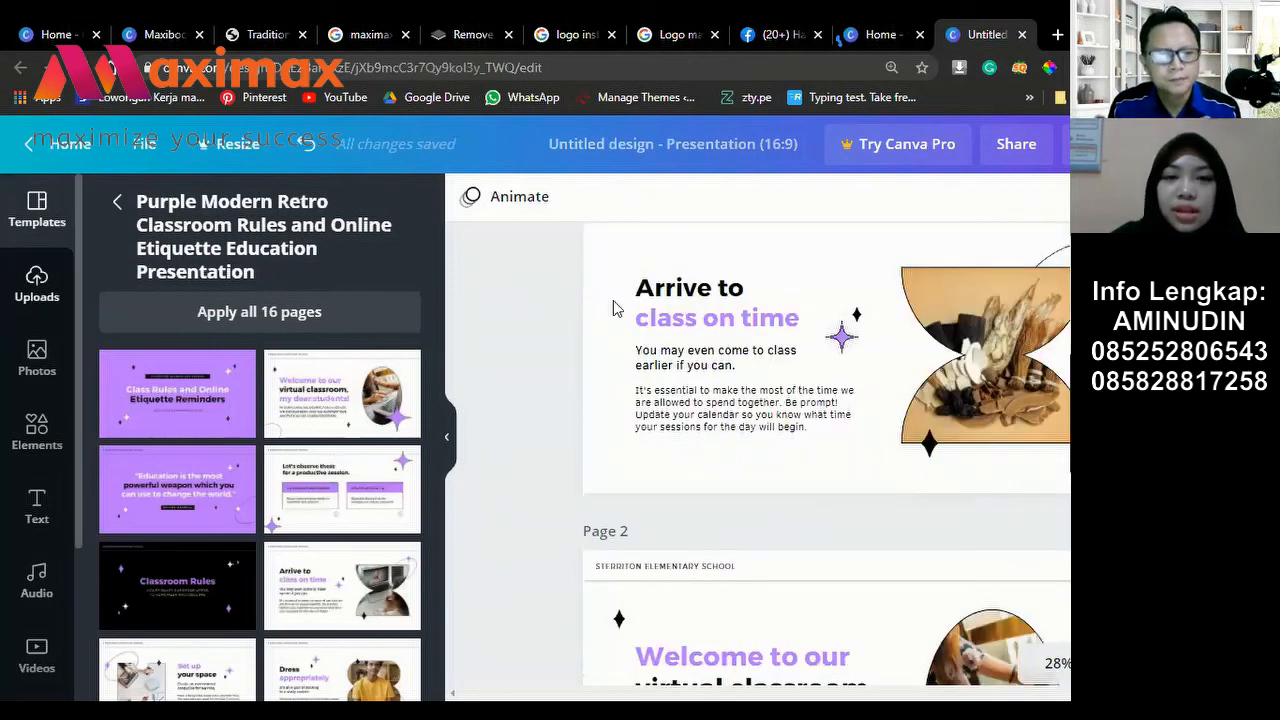
left_click(38, 436)
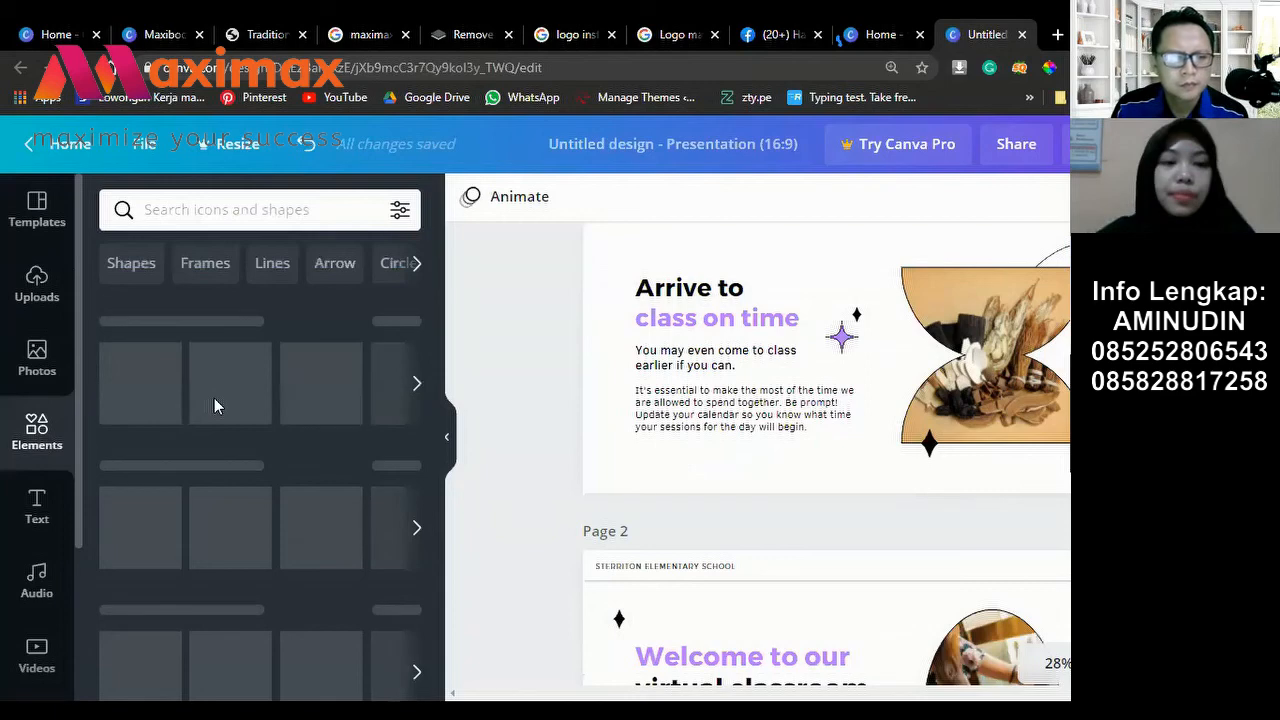
scroll(214, 398, "down", 2)
scroll(214, 398, "down", 1)
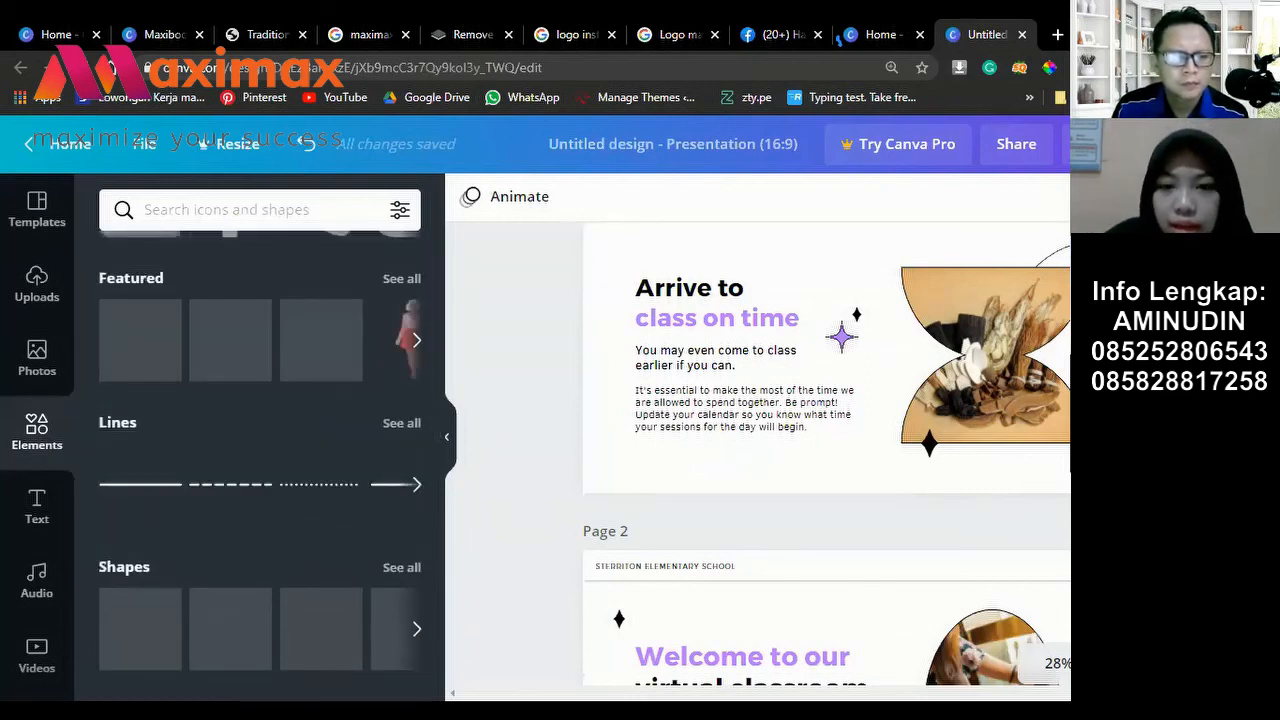
scroll(1035, 547, "down", 3)
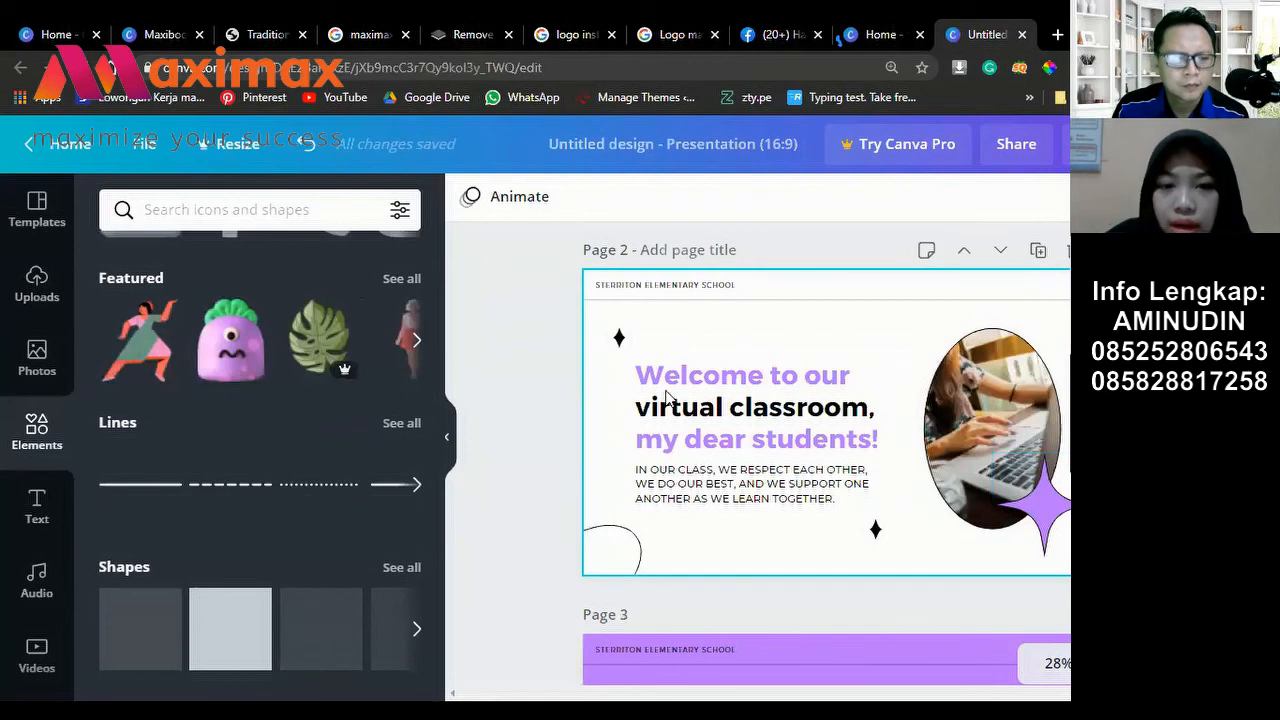
scroll(668, 398, "down", 3)
scroll(574, 423, "down", 1)
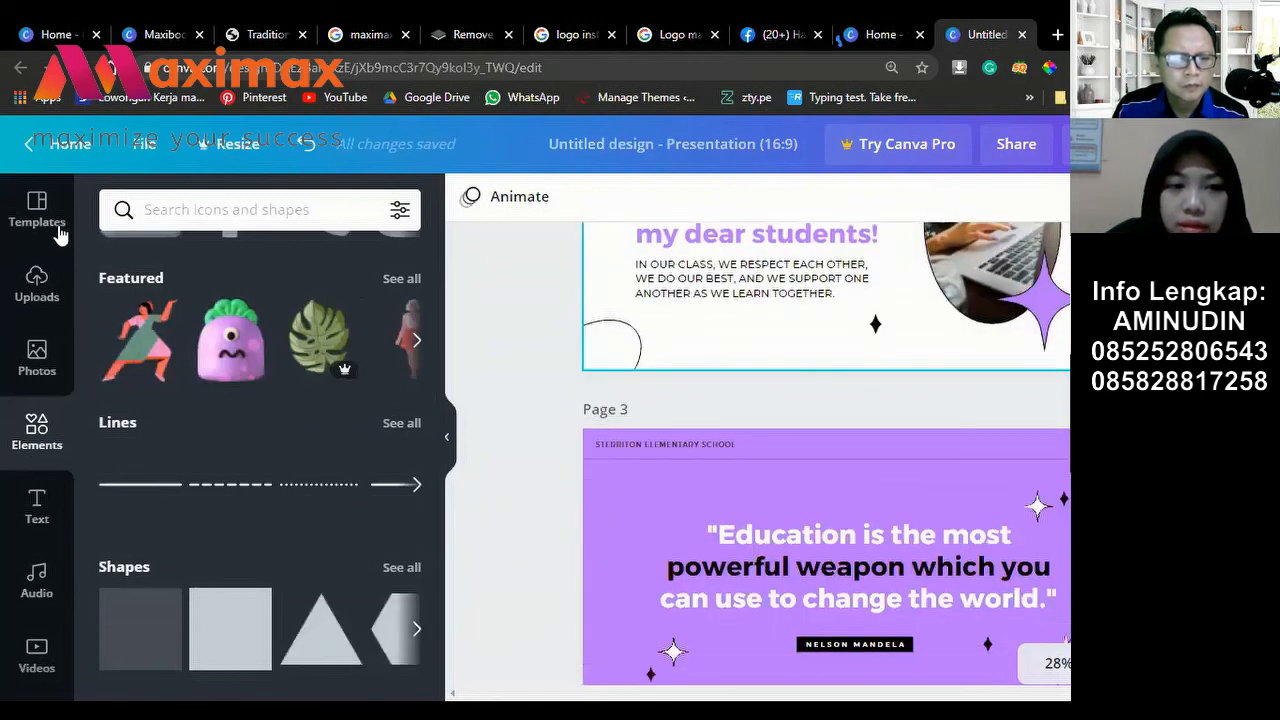
left_click(176, 209)
type("li")
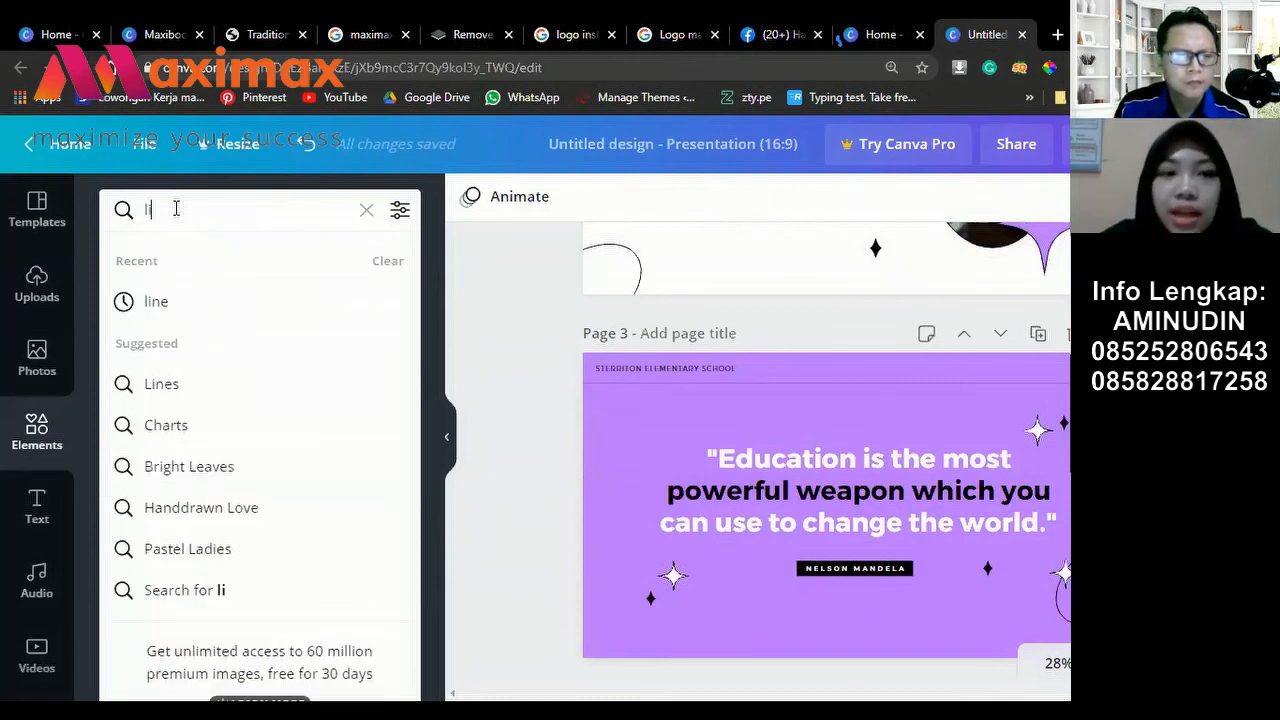
type("n")
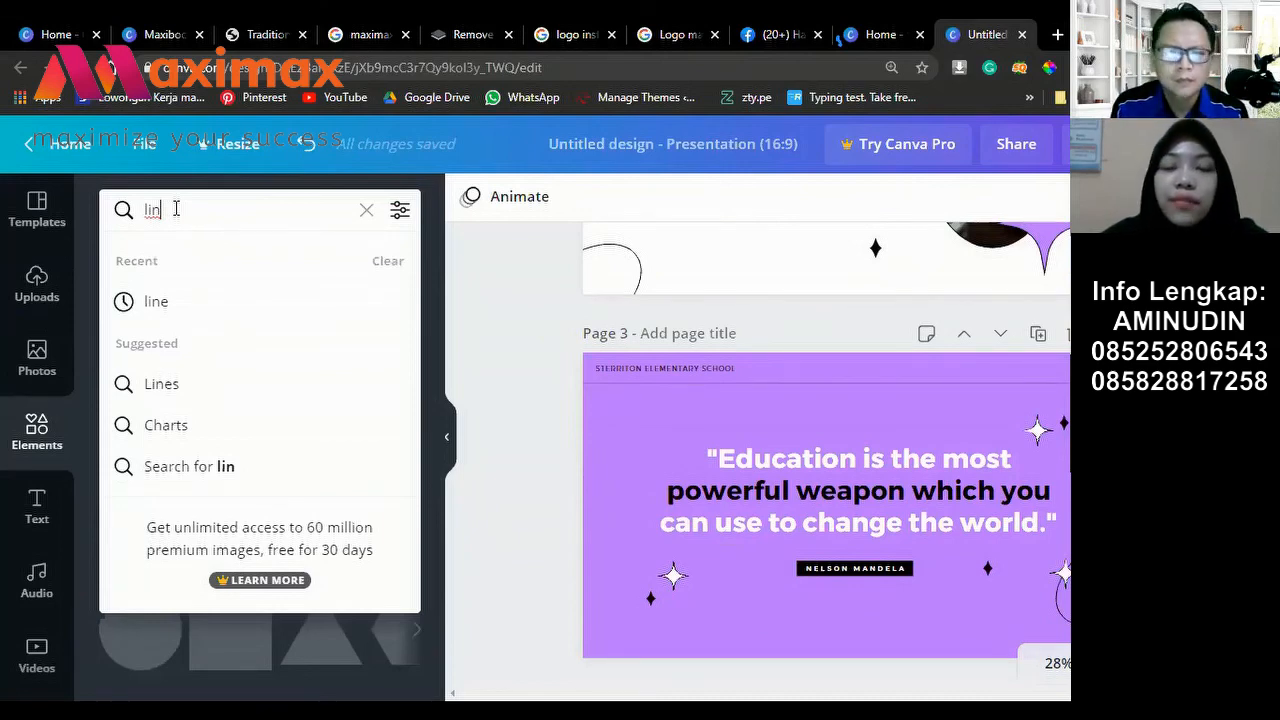
type("e animation")
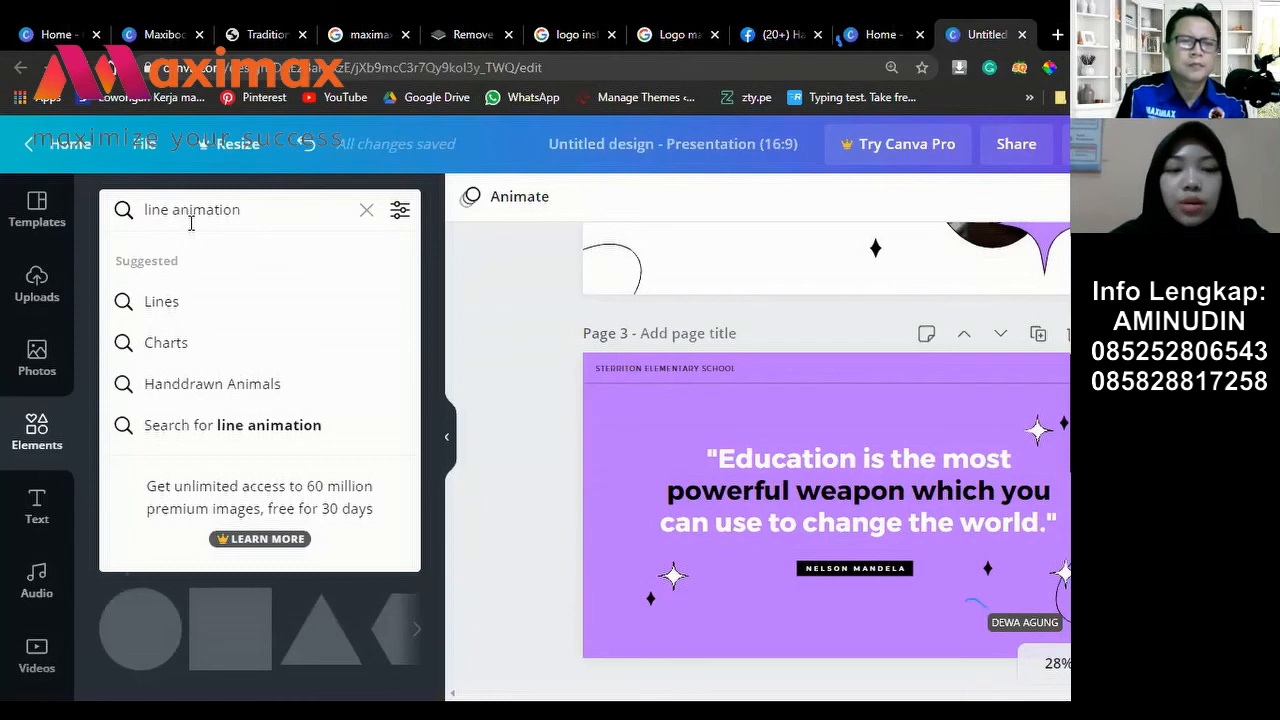
key("Return")
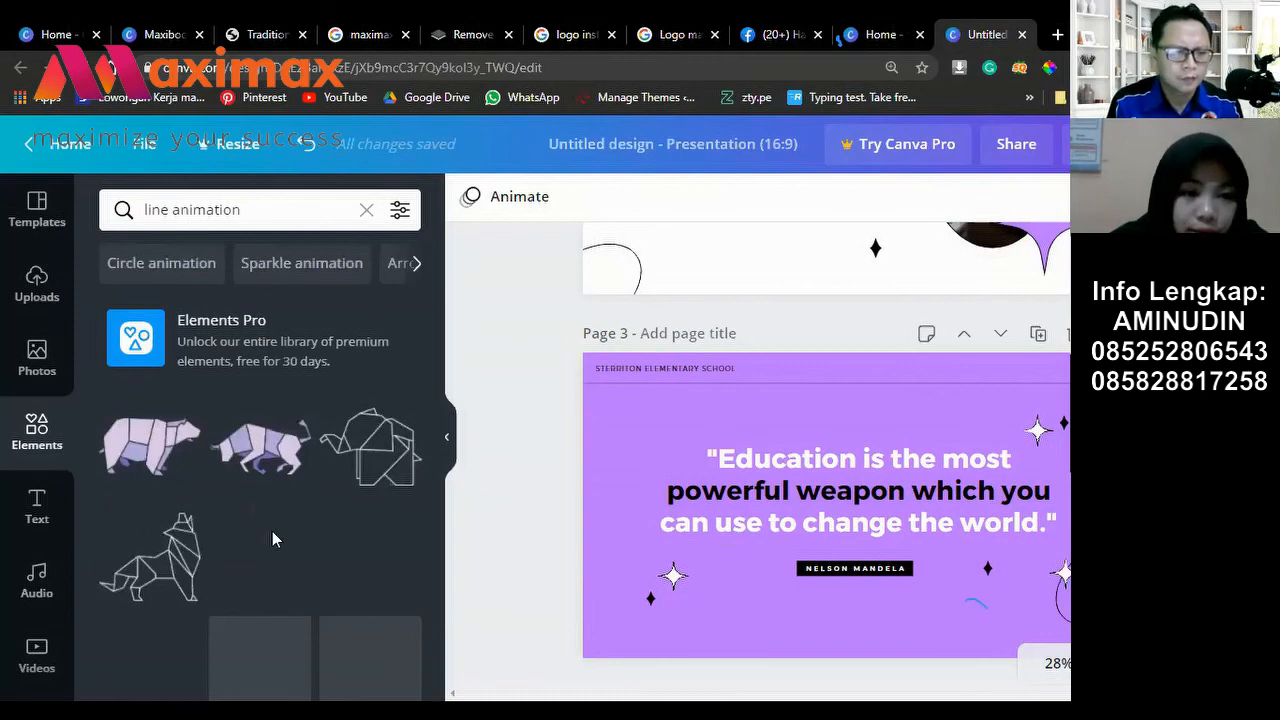
Step: Add the animated burst graphic to page 3, placed top-left of the quote
scroll(272, 531, "down", 2)
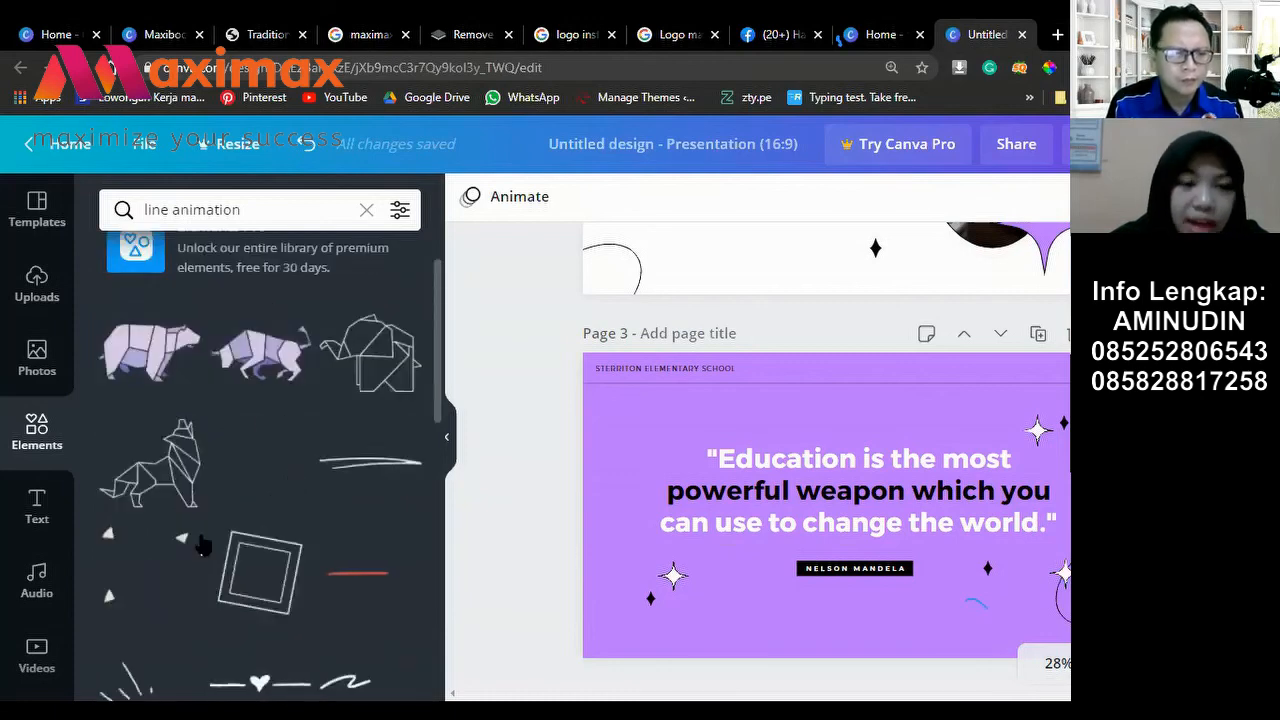
scroll(225, 402, "down", 4)
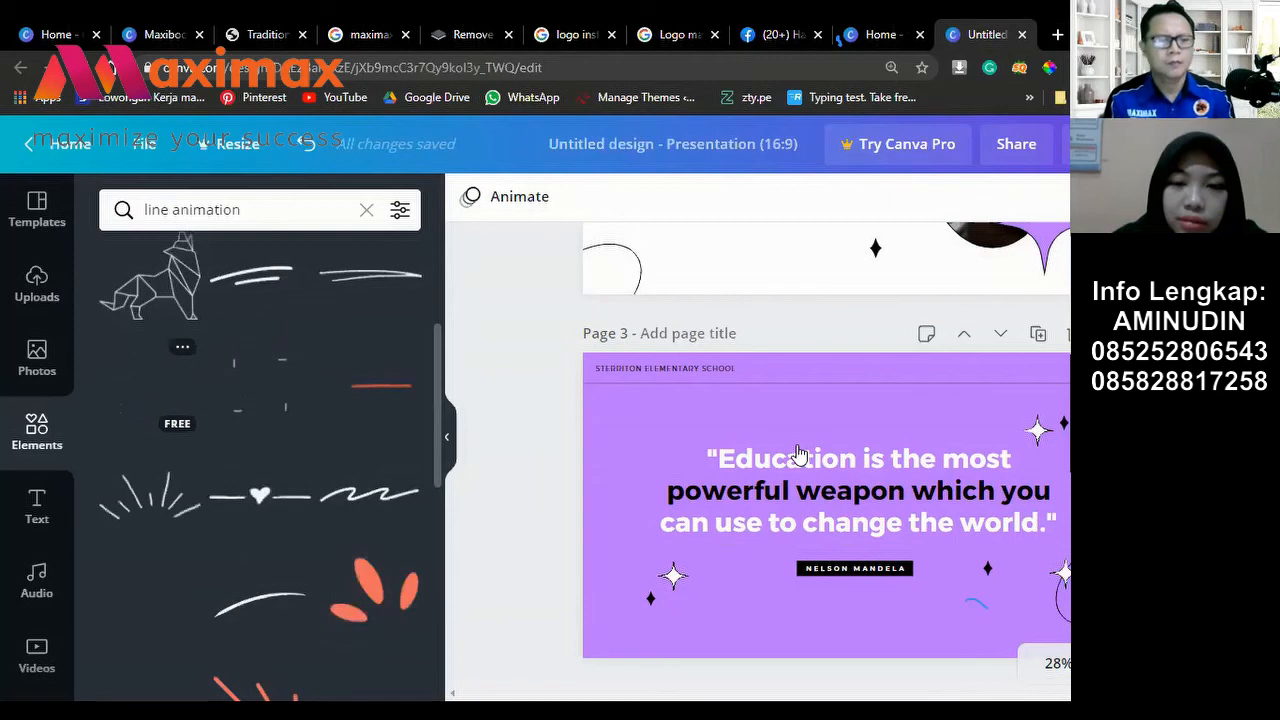
left_click(744, 403)
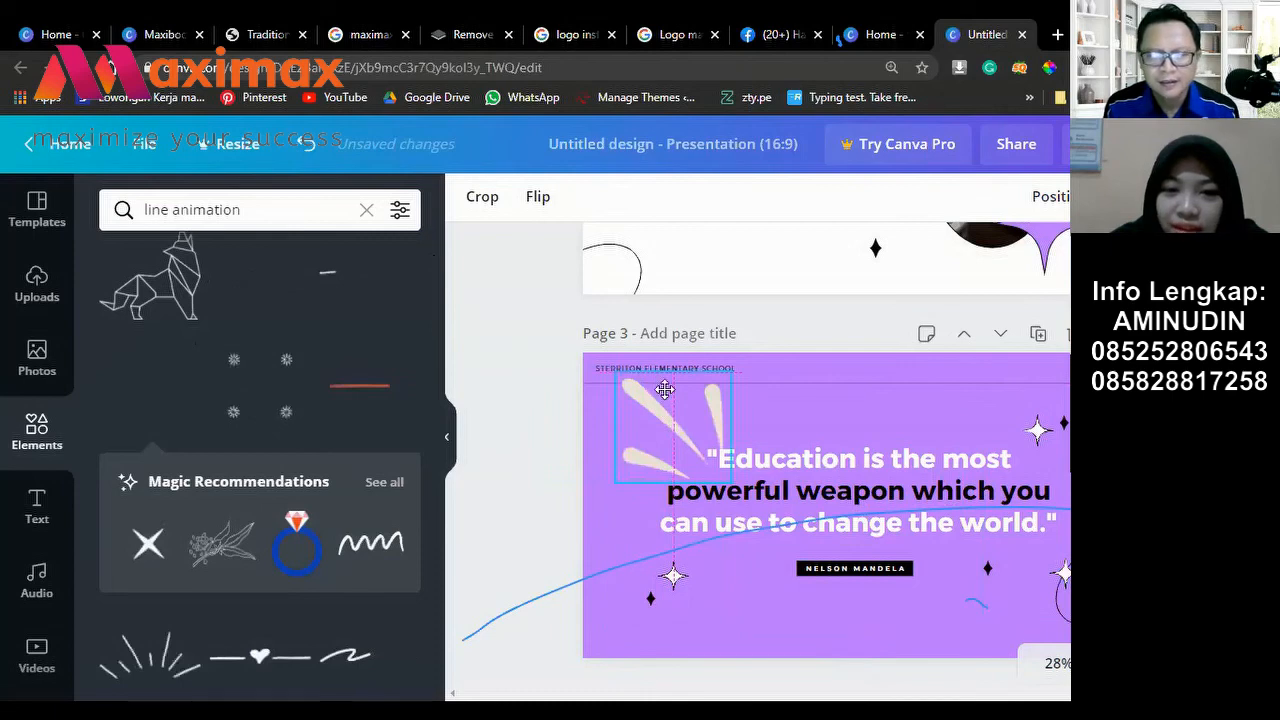
left_click_drag(665, 389, 665, 389)
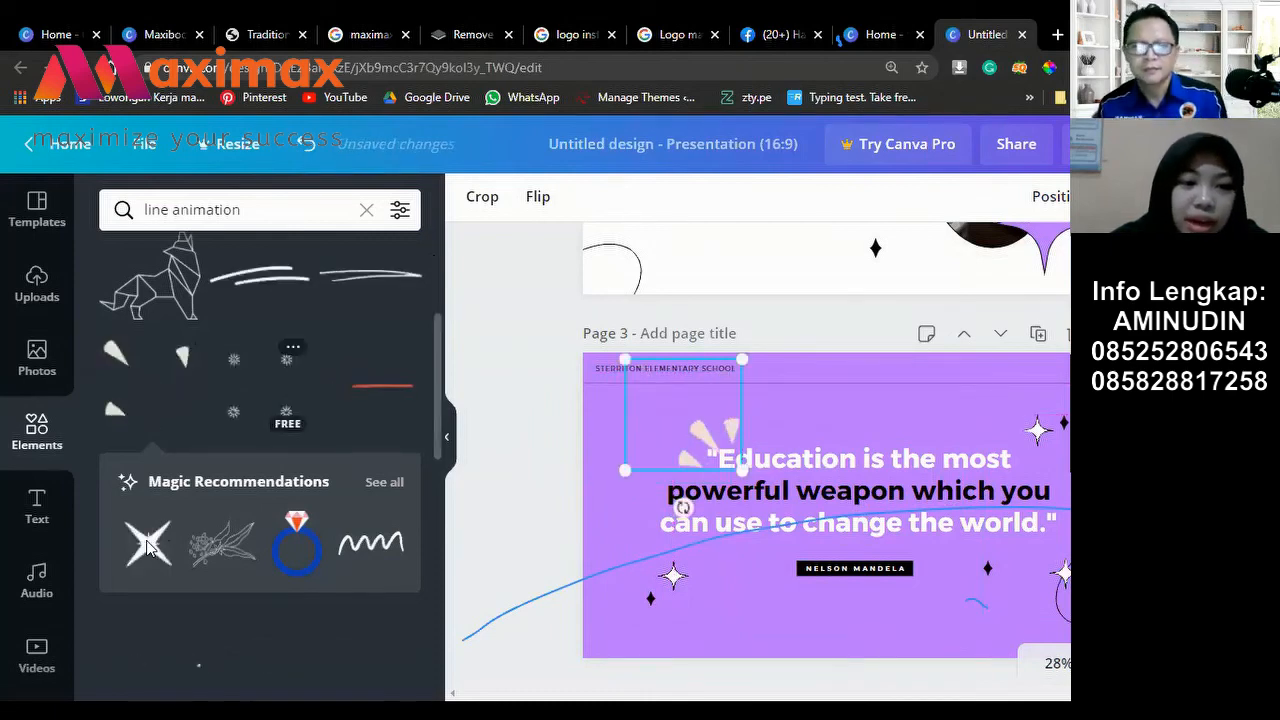
Step: Scroll further through the results and re-run the 'line animation' search
scroll(171, 395, "down", 2)
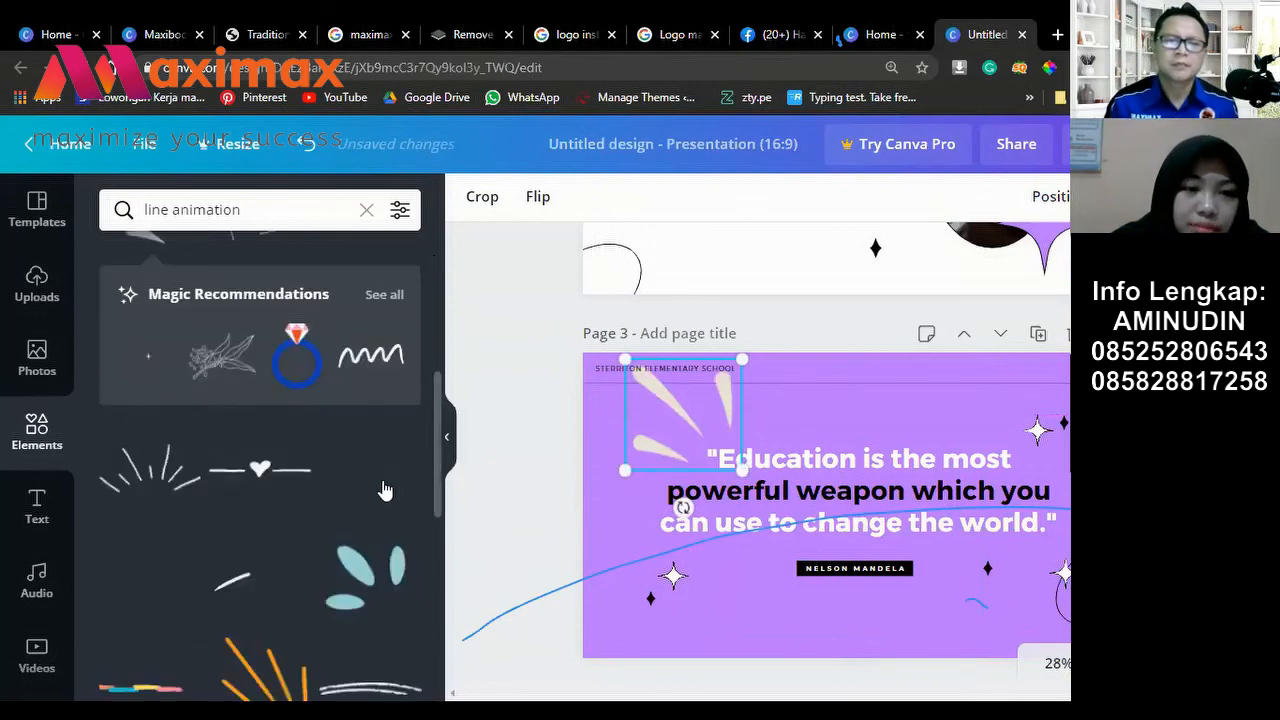
scroll(383, 491, "down", 2)
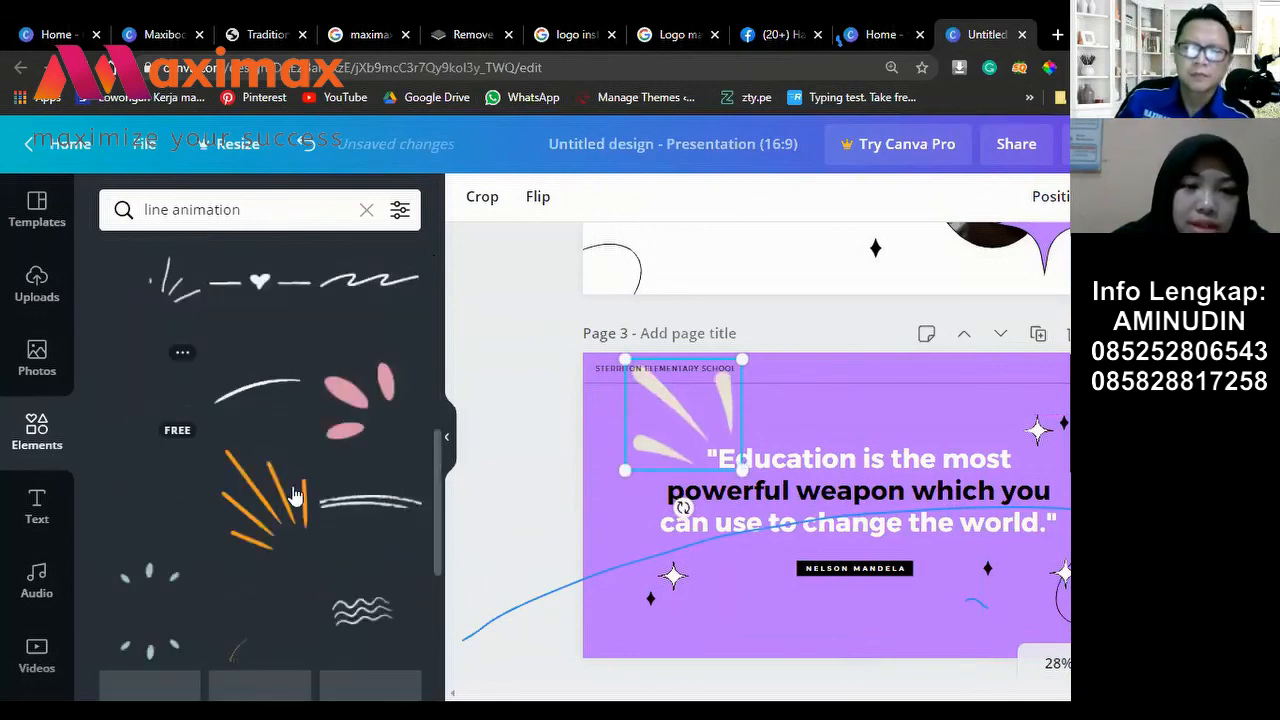
scroll(243, 520, "down", 3)
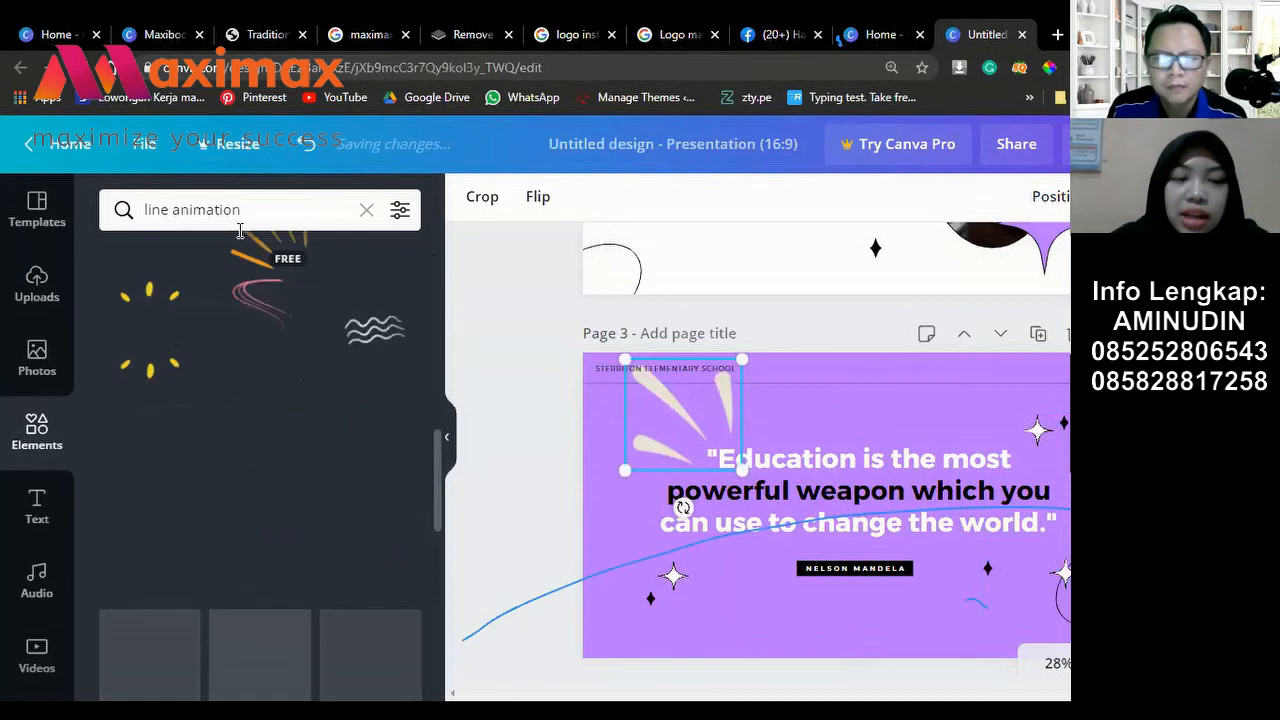
left_click(292, 220)
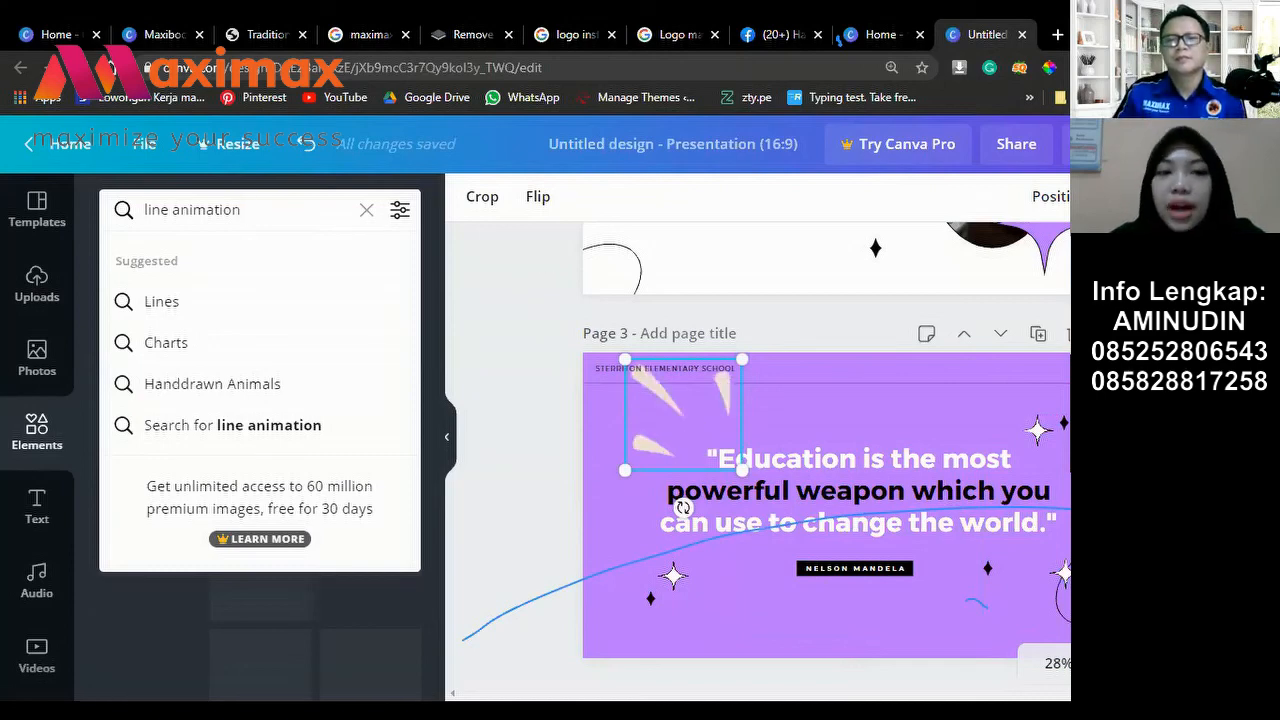
key("Return")
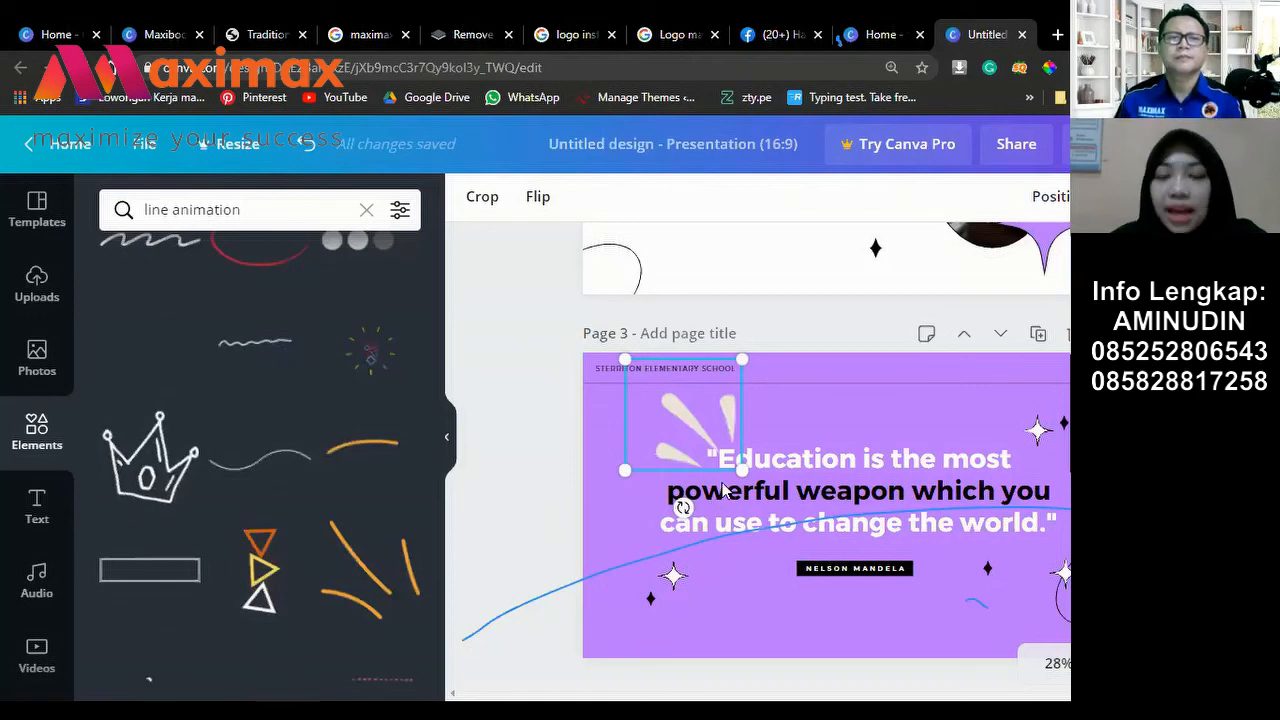
left_click(1192, 144)
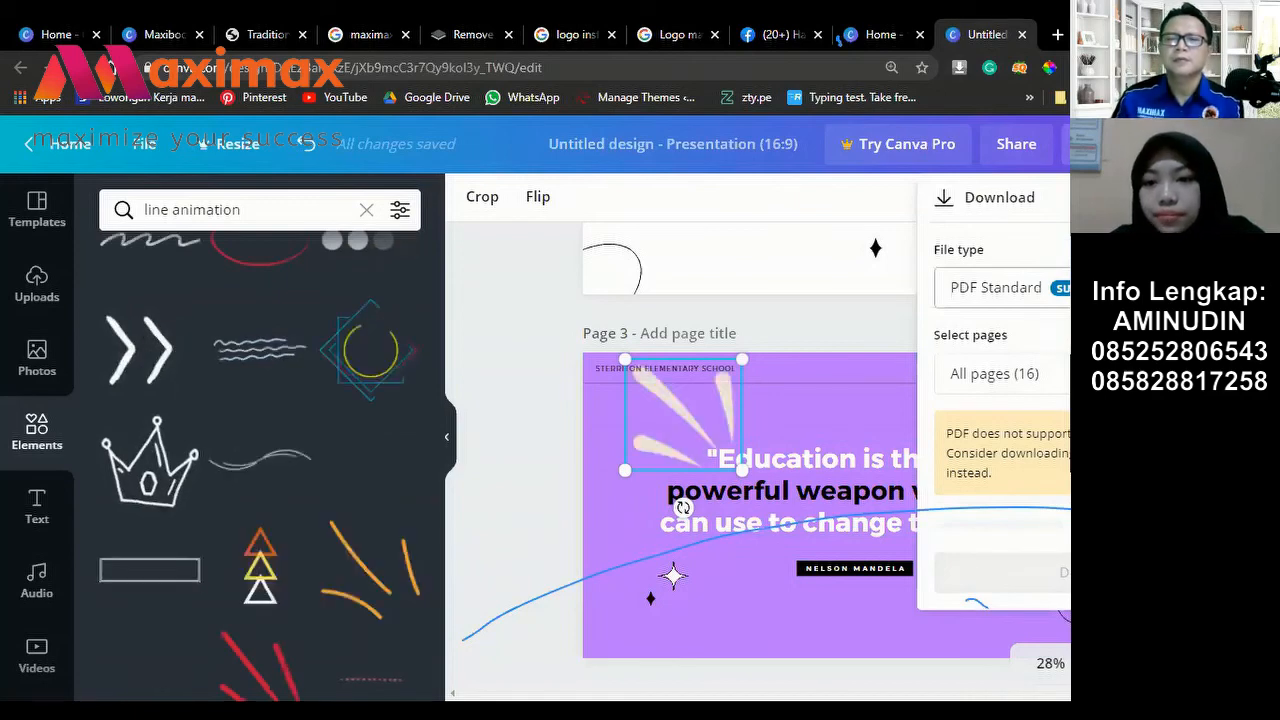
left_click(1000, 287)
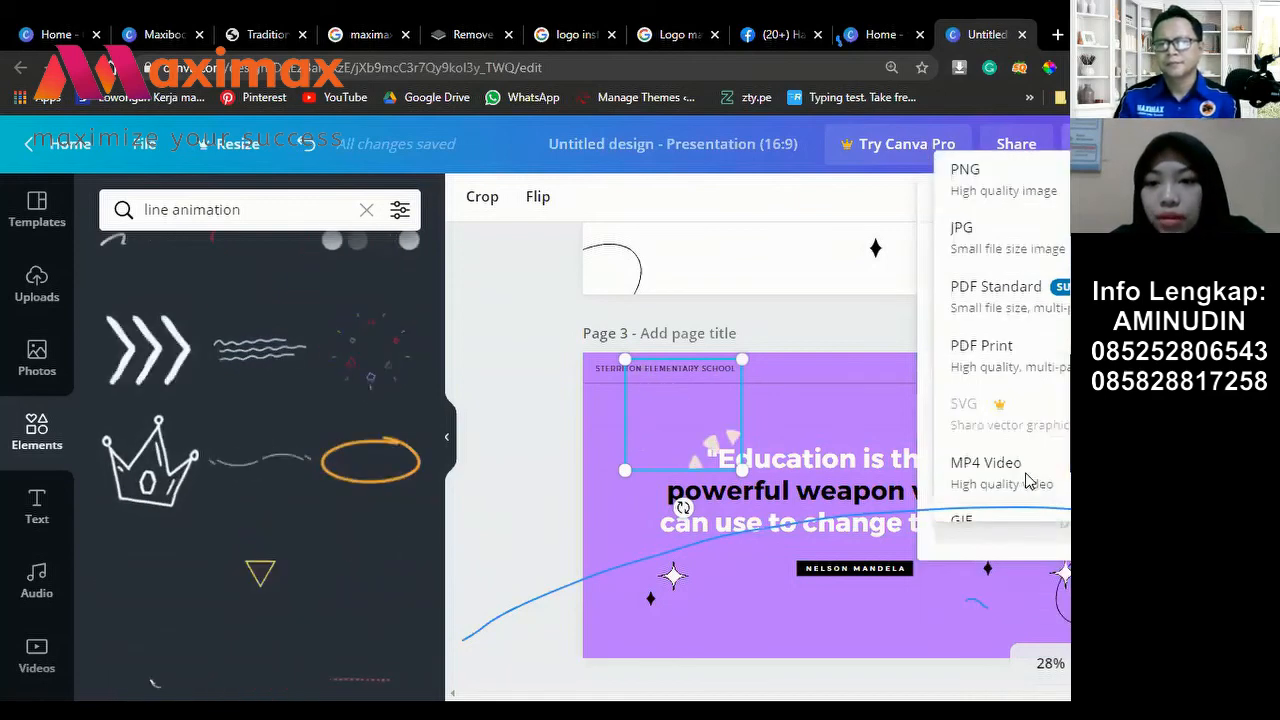
left_click(1052, 300)
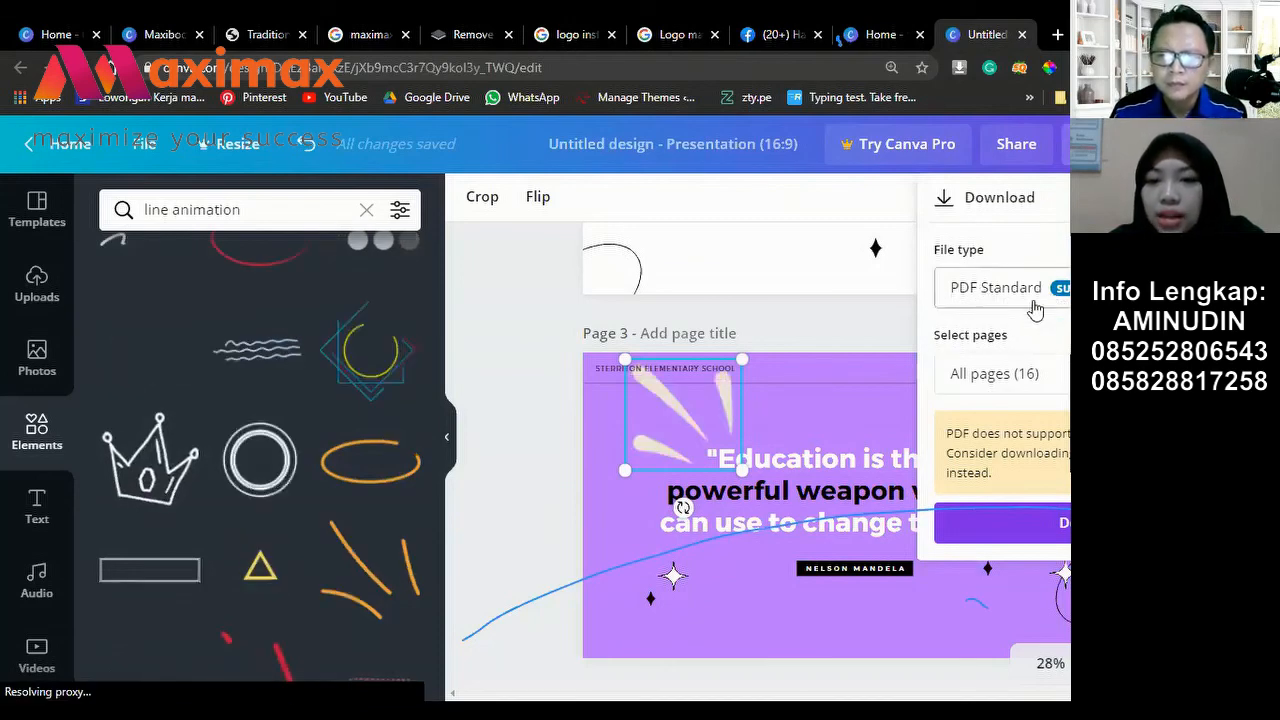
left_click(1036, 310)
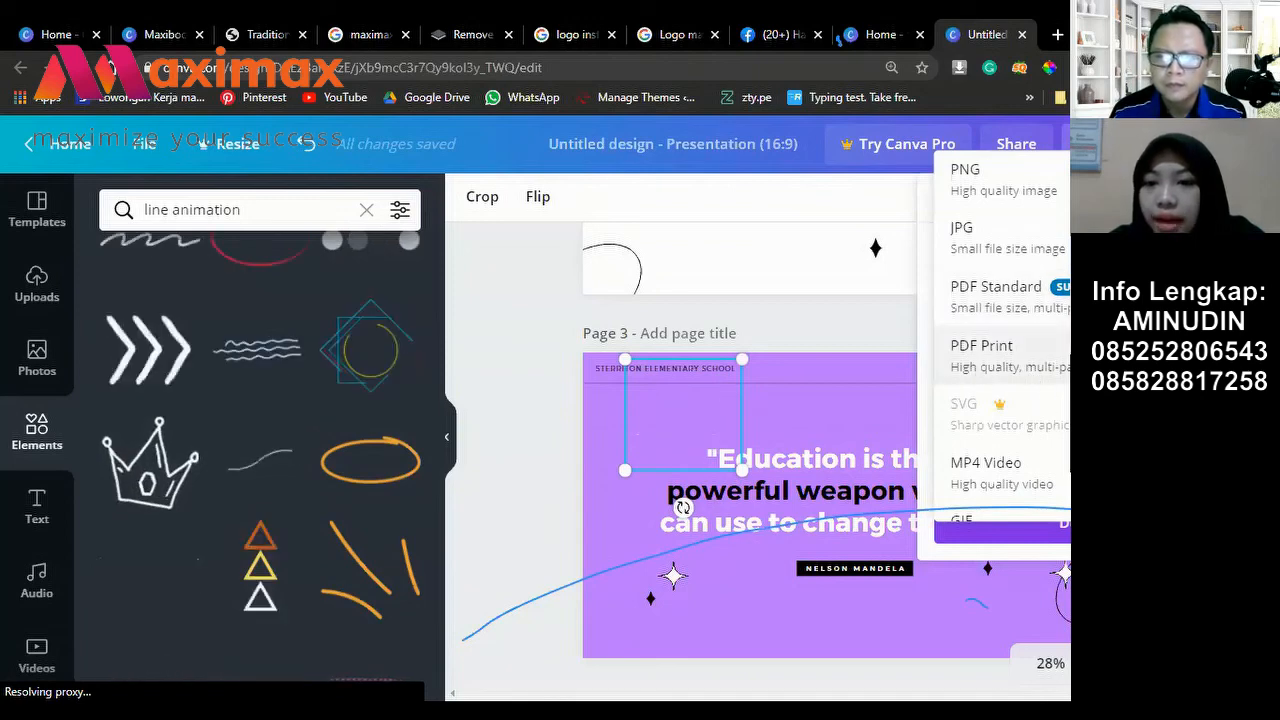
scroll(1060, 390, "down", 1)
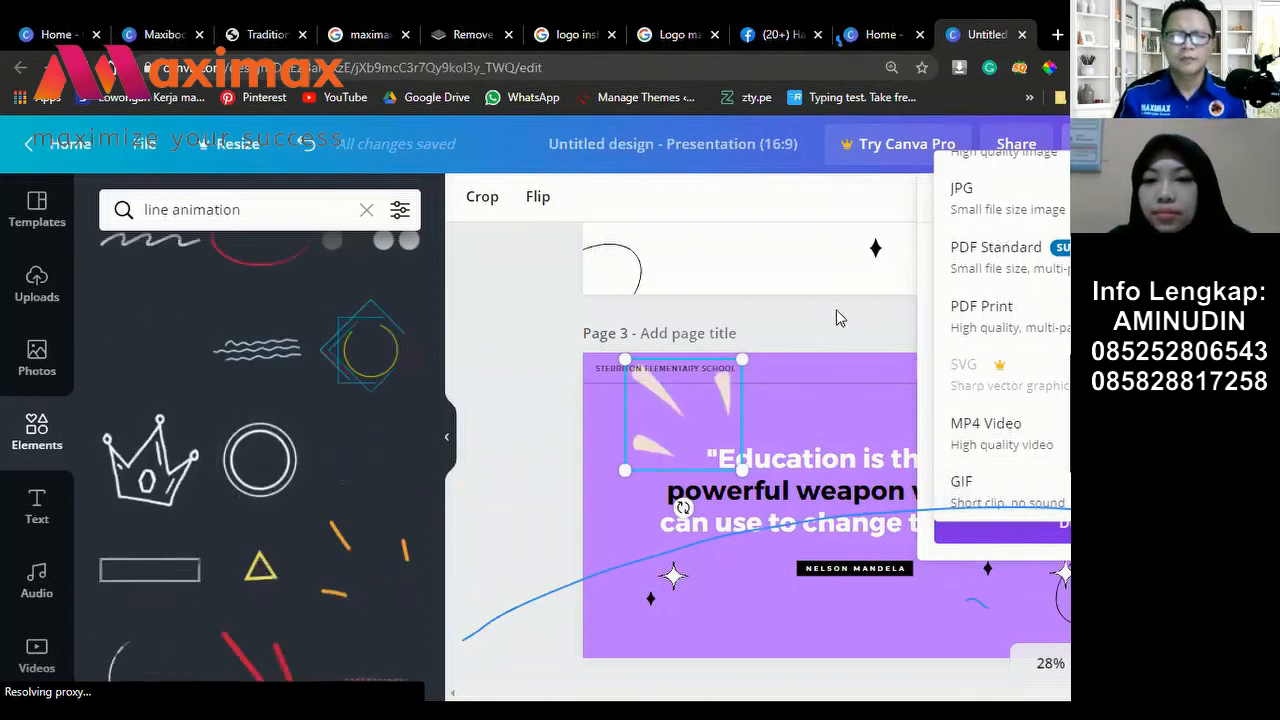
left_click(990, 255)
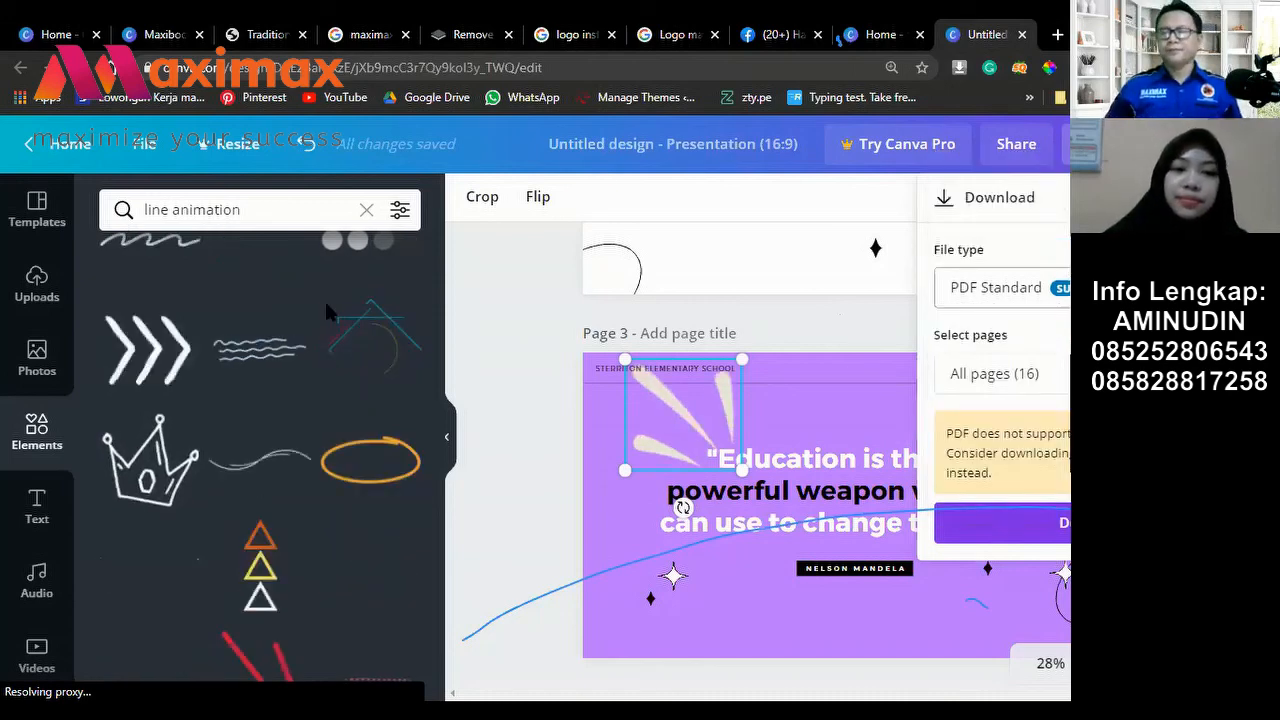
key("Escape")
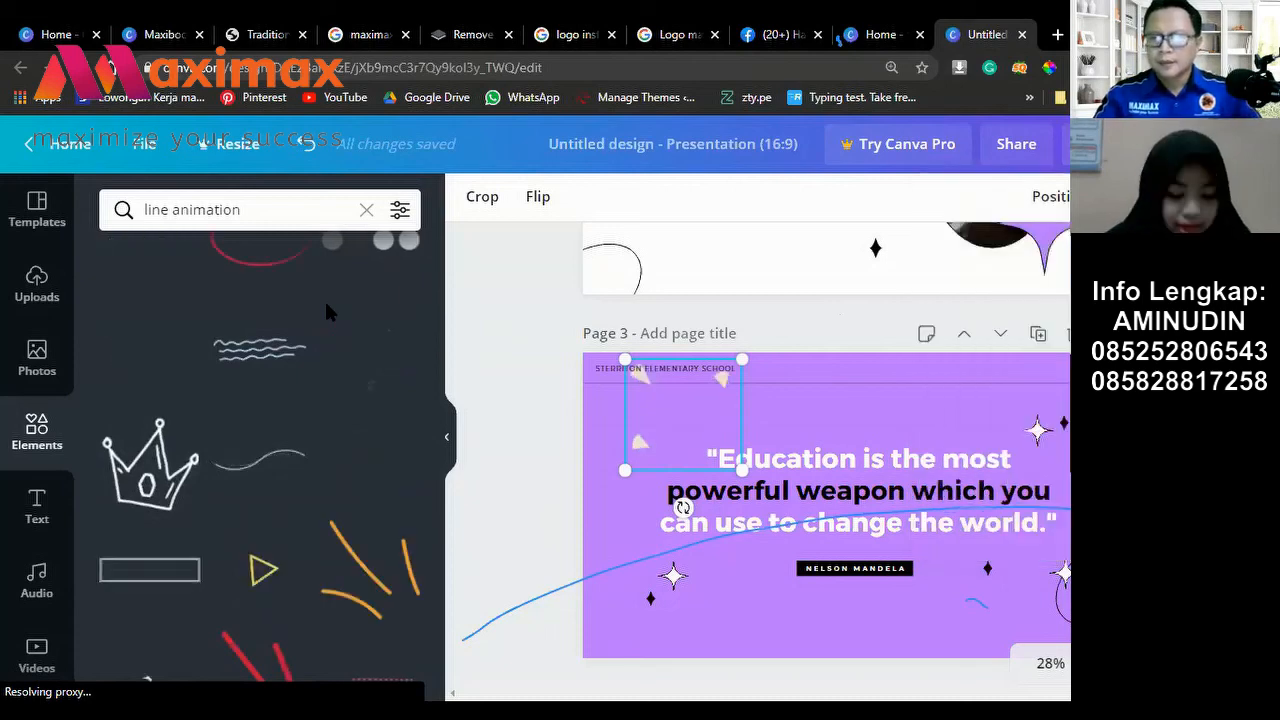